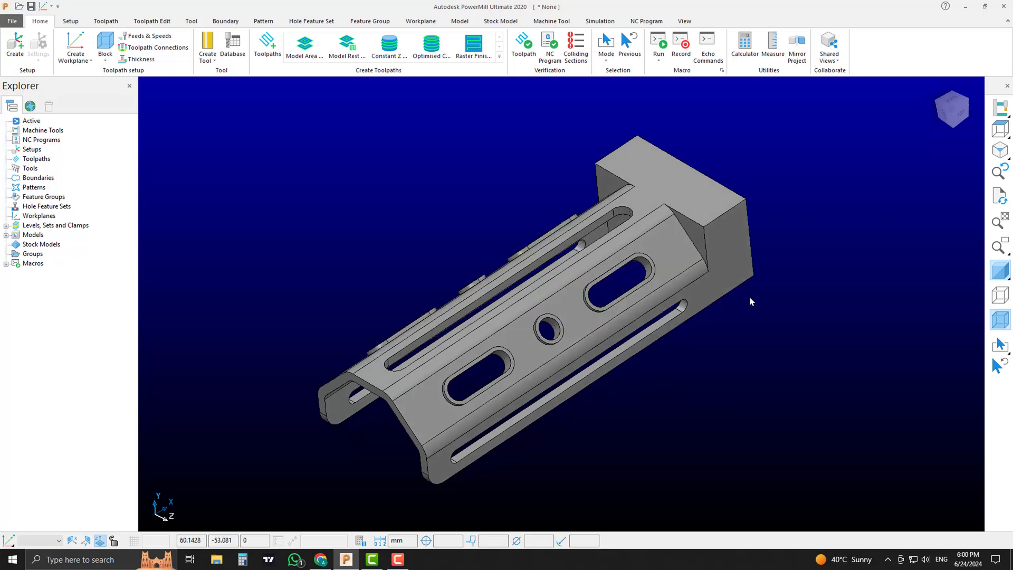
- Inspect the Tutorial 90 model from several sides, including the end block and the position of the origin relative to it
middle_drag(718, 301, 628, 294)
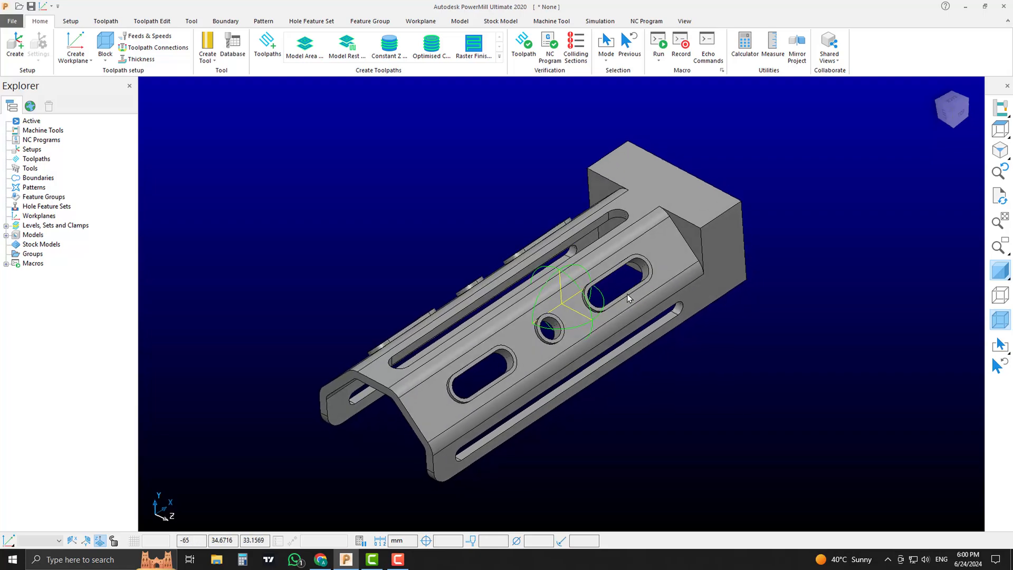
scroll(628, 295, up, 2)
scroll(629, 298, down, 1)
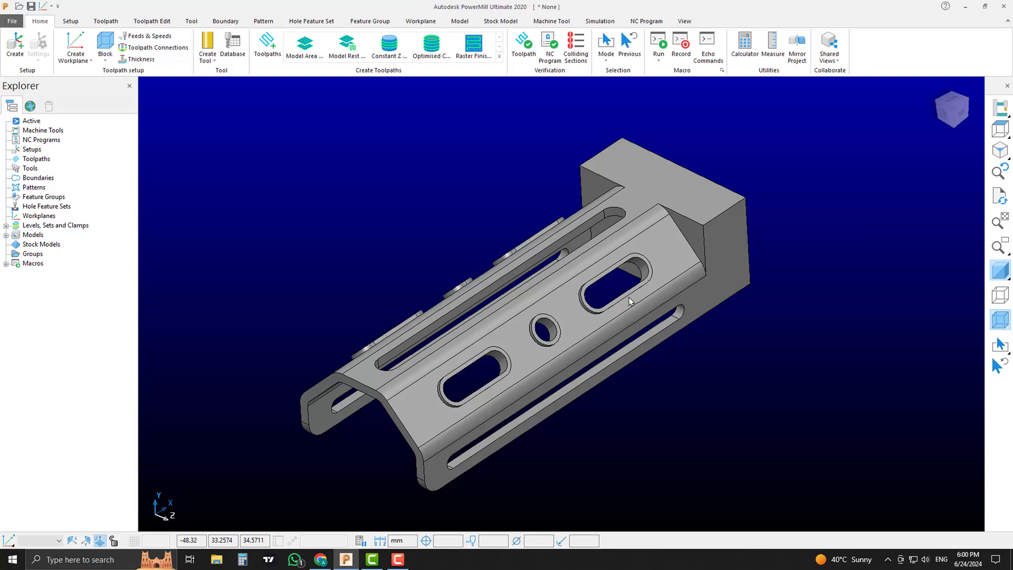
scroll(629, 300, up, 2)
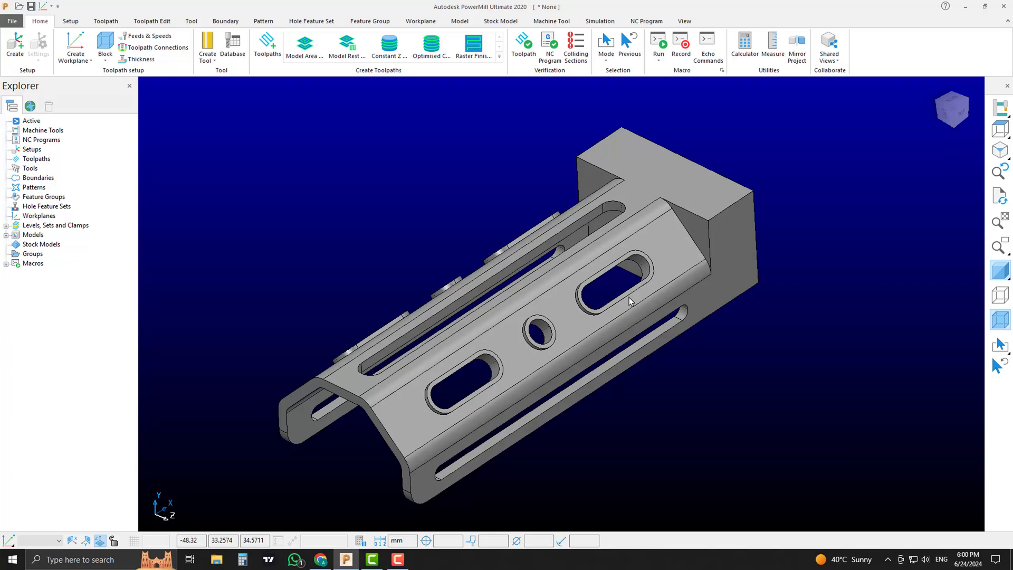
click(5, 235)
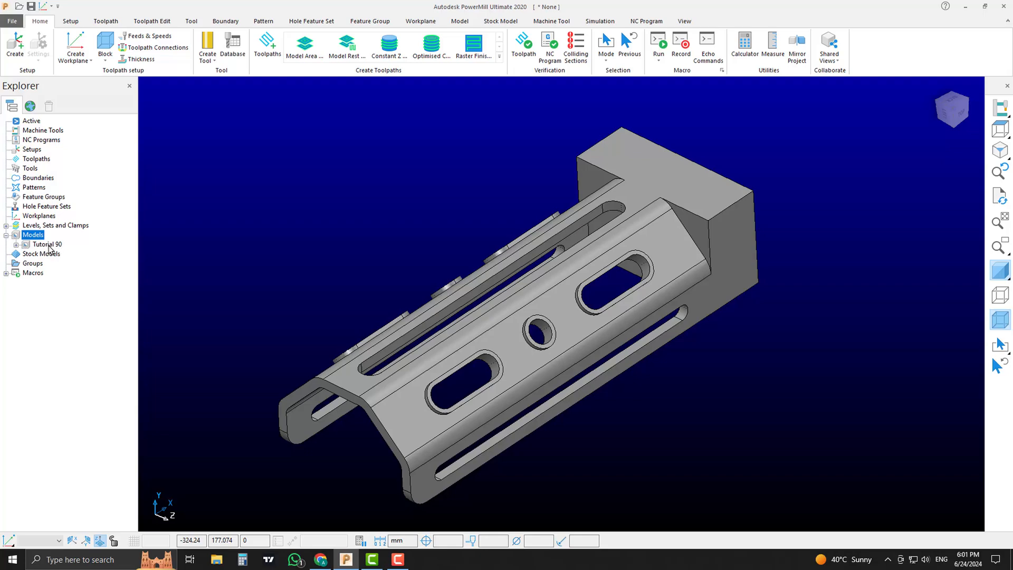
click(337, 223)
scroll(341, 276, up, 1)
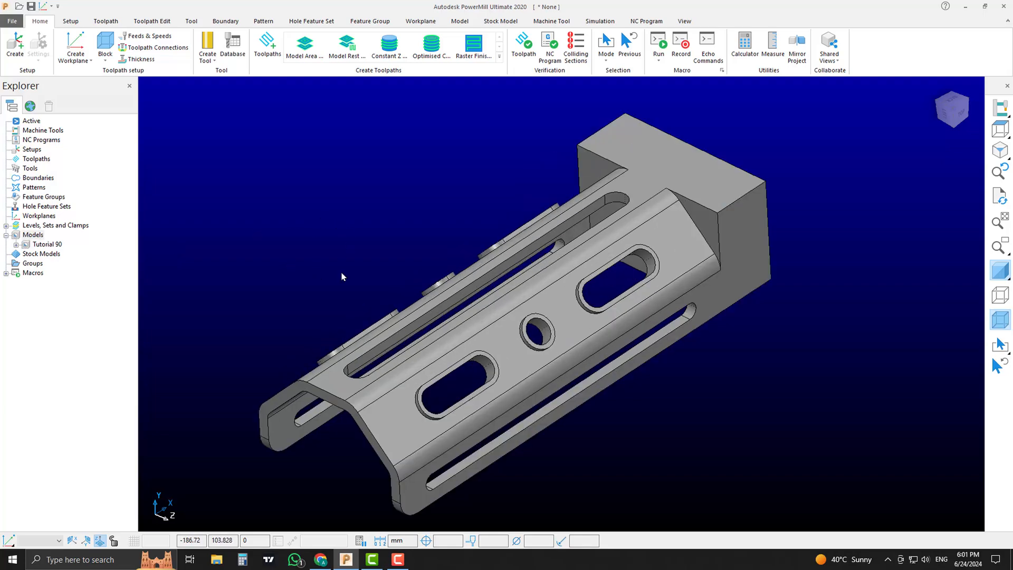
middle_drag(557, 288, 817, 266)
scroll(818, 266, down, 2)
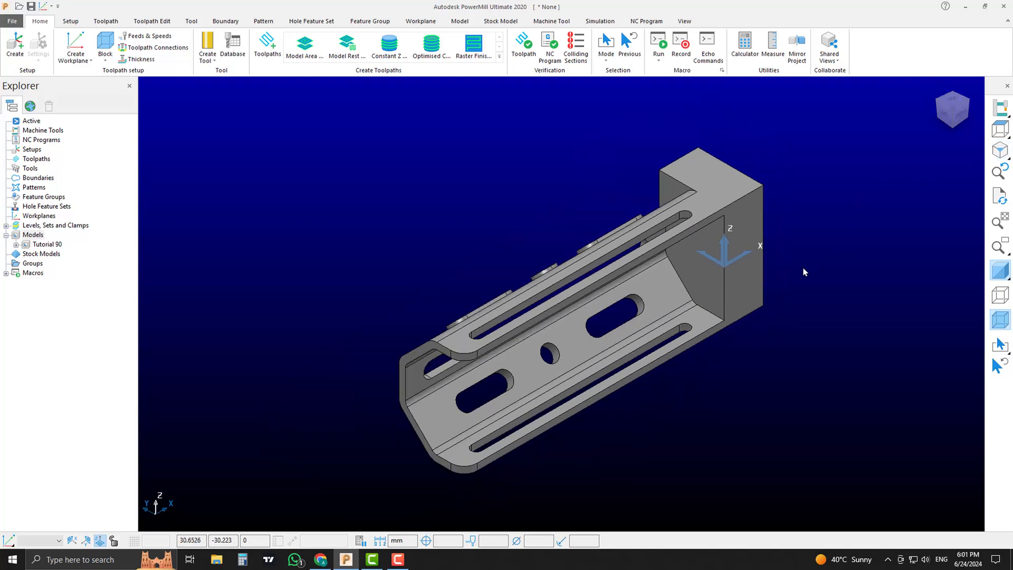
middle_drag(802, 271, 744, 310)
scroll(673, 314, up, 5)
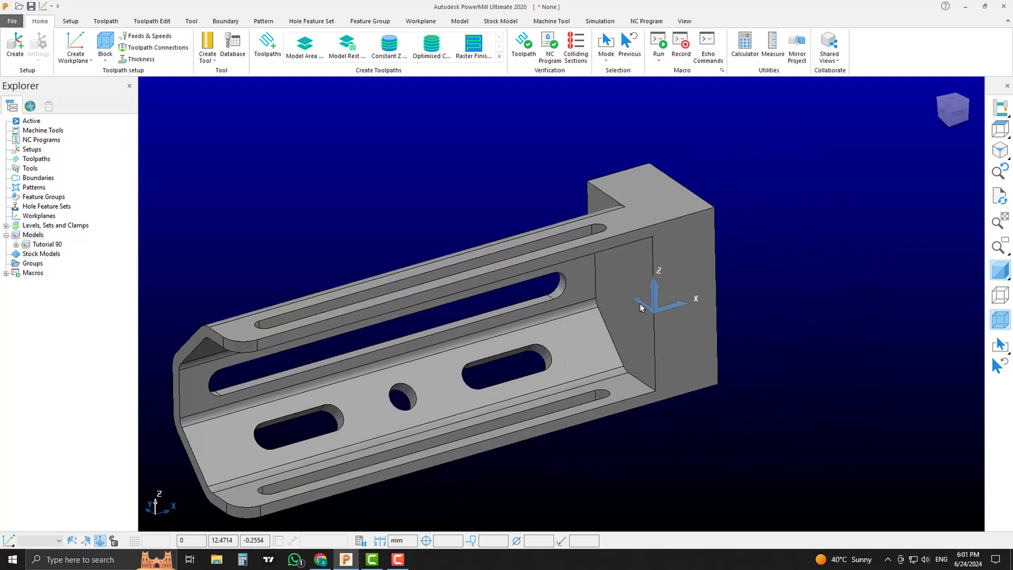
click(1000, 151)
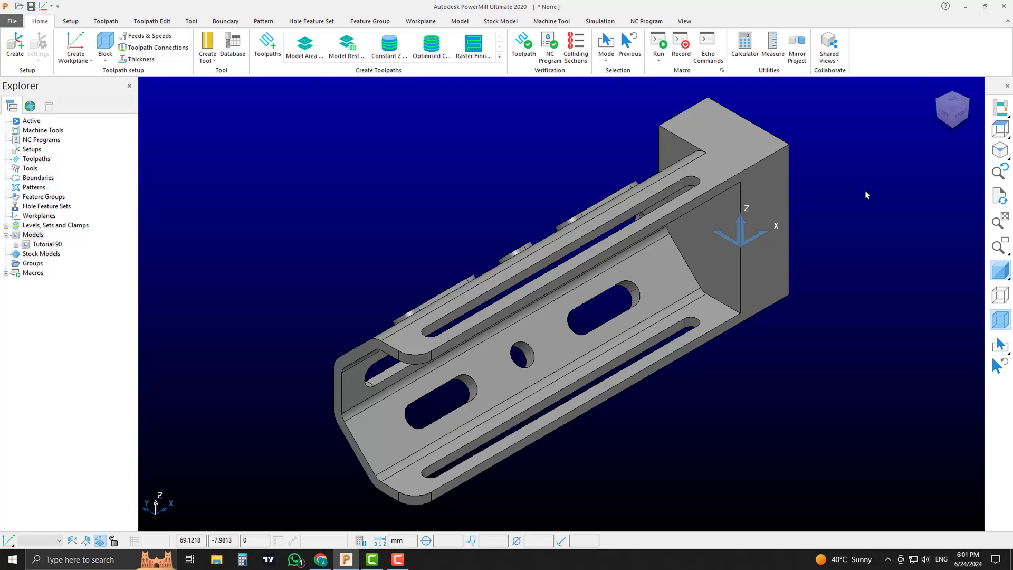
scroll(854, 253, up, 2)
middle_drag(849, 267, 743, 246)
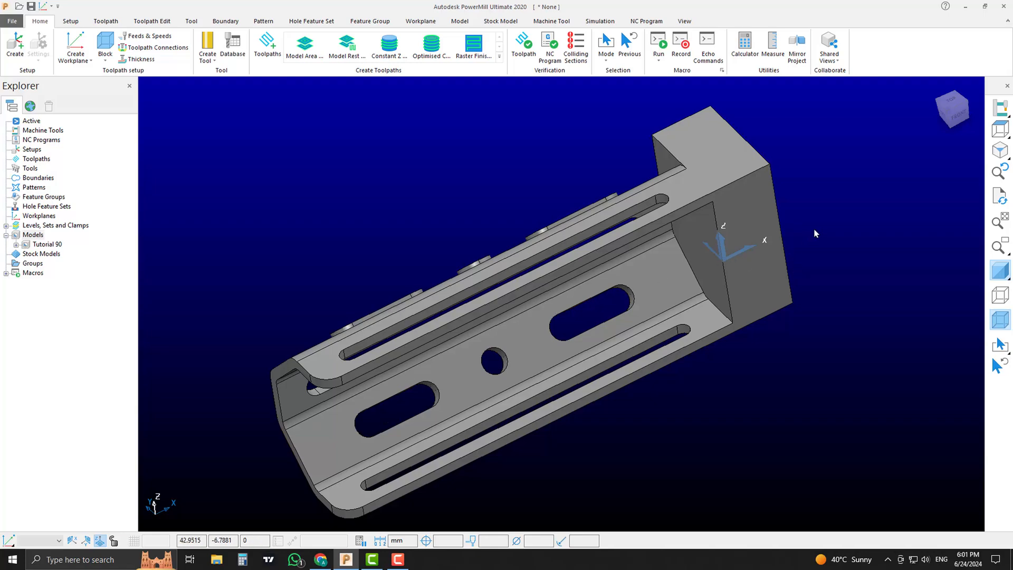
middle_drag(815, 232, 704, 317)
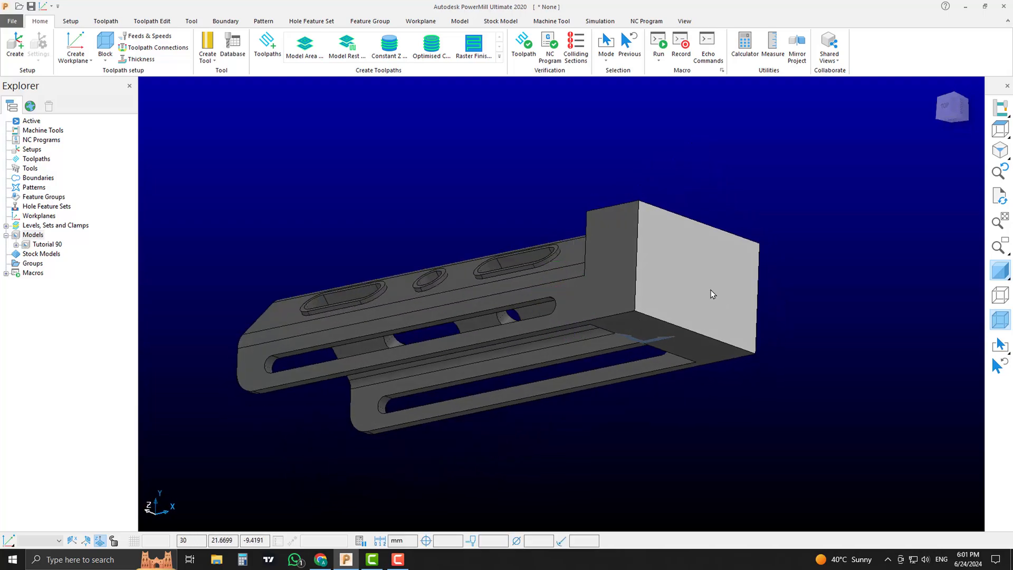
middle_drag(711, 290, 317, 152)
- Check the model properties for the minimum and maximum extents along X, then dismiss the information window
right_click(33, 234)
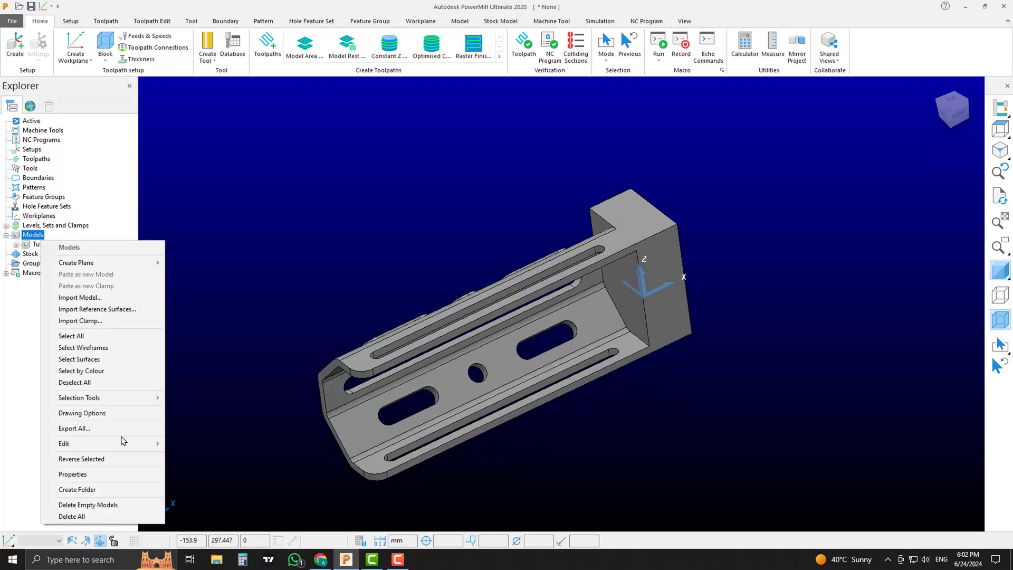
mouse_move(124, 444)
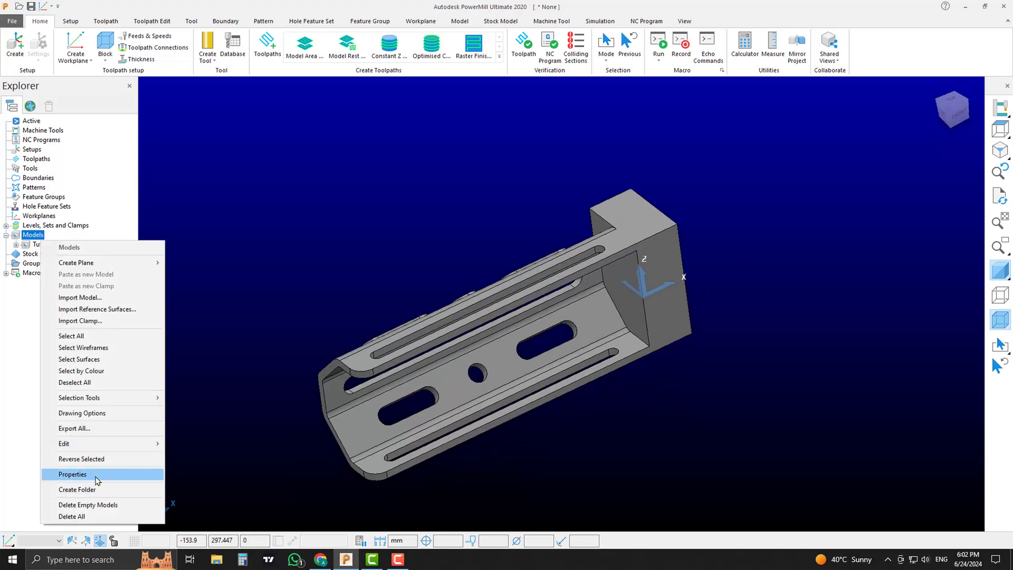
click(74, 474)
middle_drag(621, 280, 625, 292)
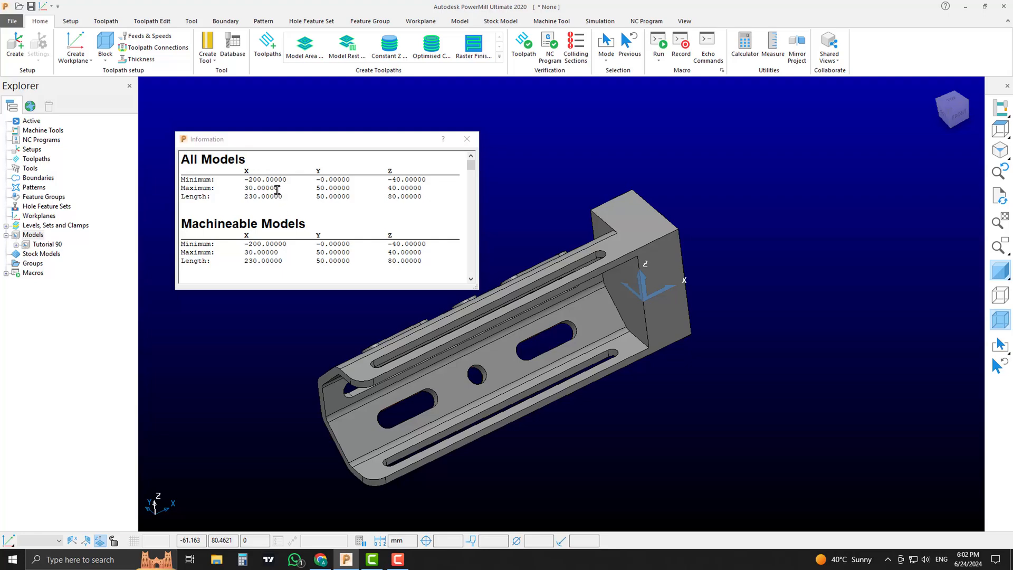
click(246, 187)
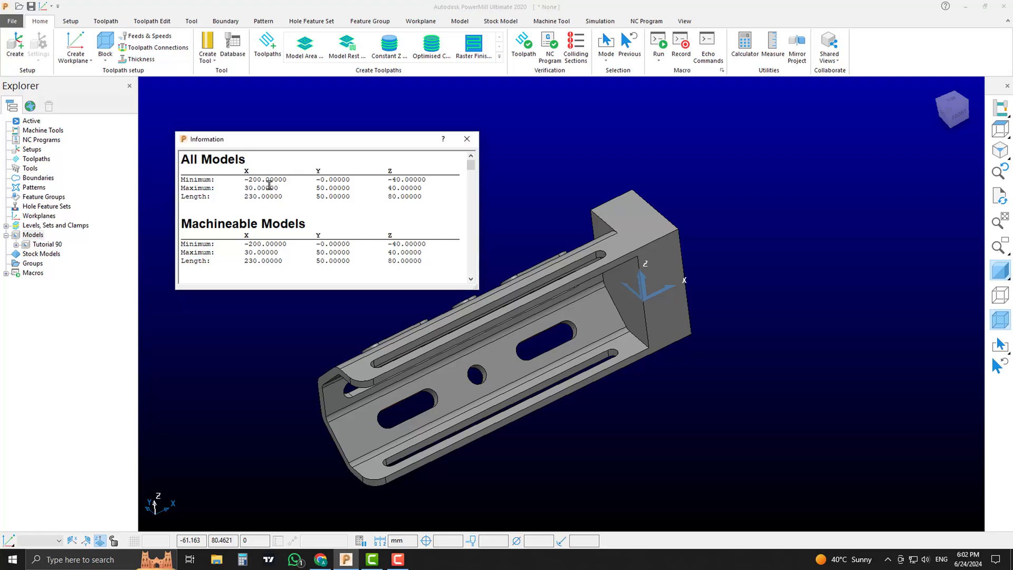
click(467, 139)
- Move the model by -30 mm along X to bring the end block's outer face to the origin
right_click(27, 236)
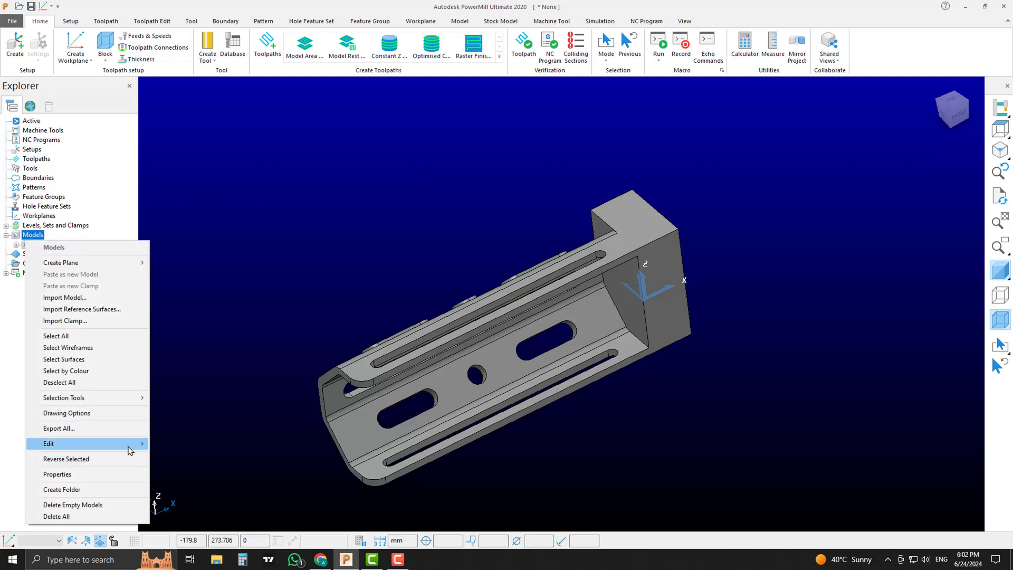
mouse_move(130, 450)
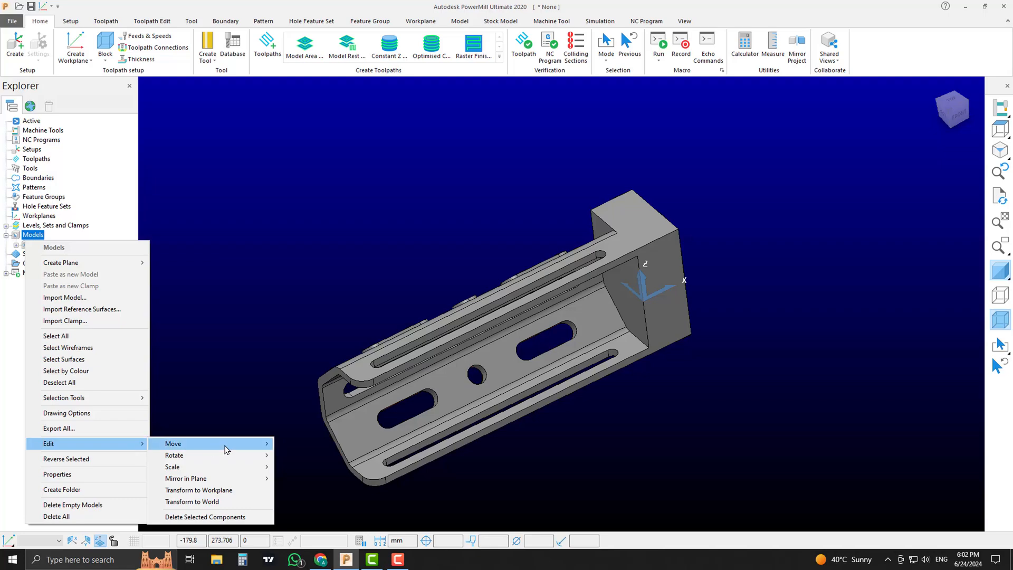
mouse_move(225, 448)
click(291, 444)
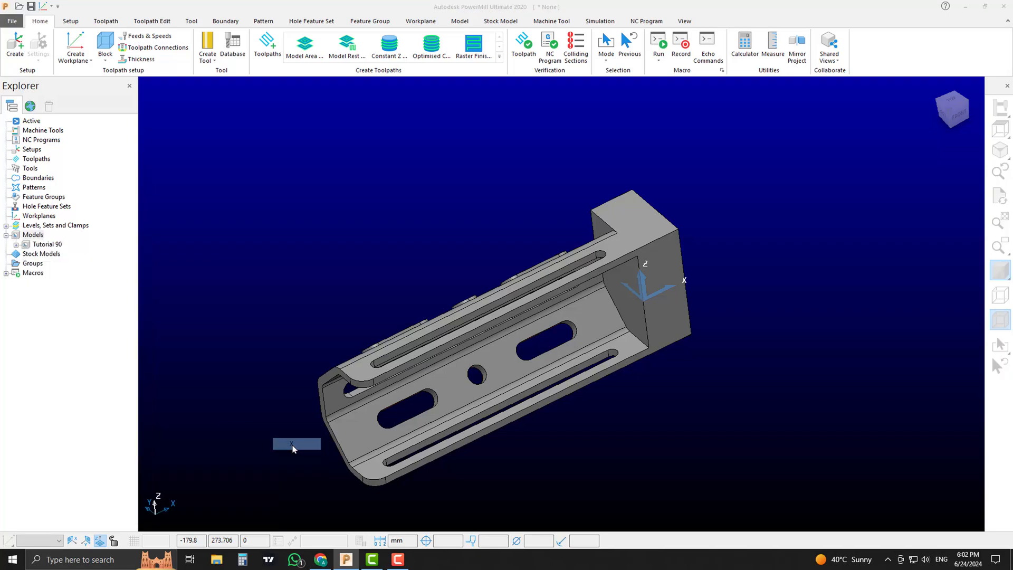
text(-30)
key(Return)
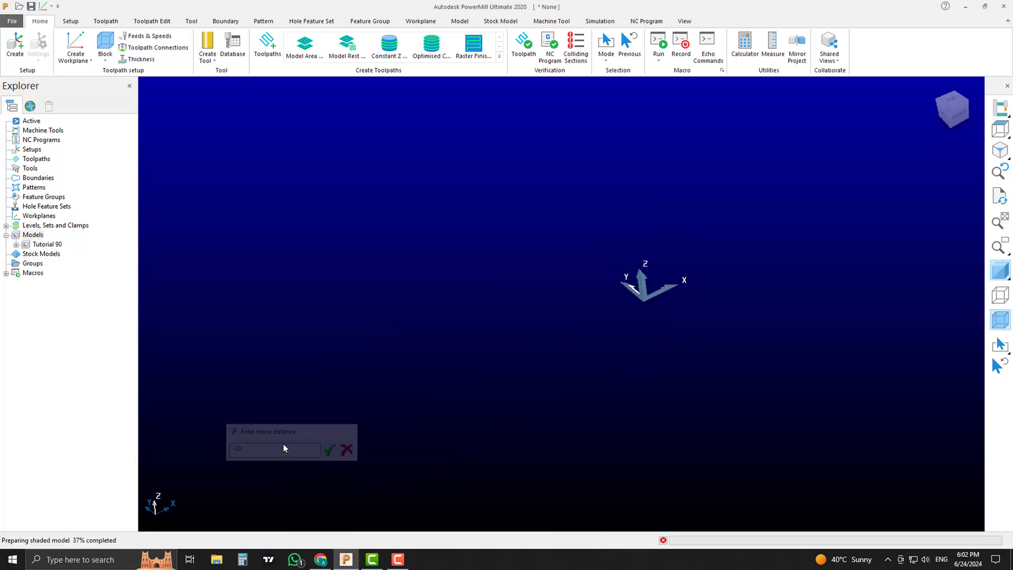
- Measure the end block's height between the upper and lower corners of its outer face
mouse_move(625, 291)
middle_down()
mouse_move(472, 386)
mouse_move(639, 330)
mouse_move(583, 353)
mouse_move(612, 290)
middle_up()
scroll(611, 291, up, 4)
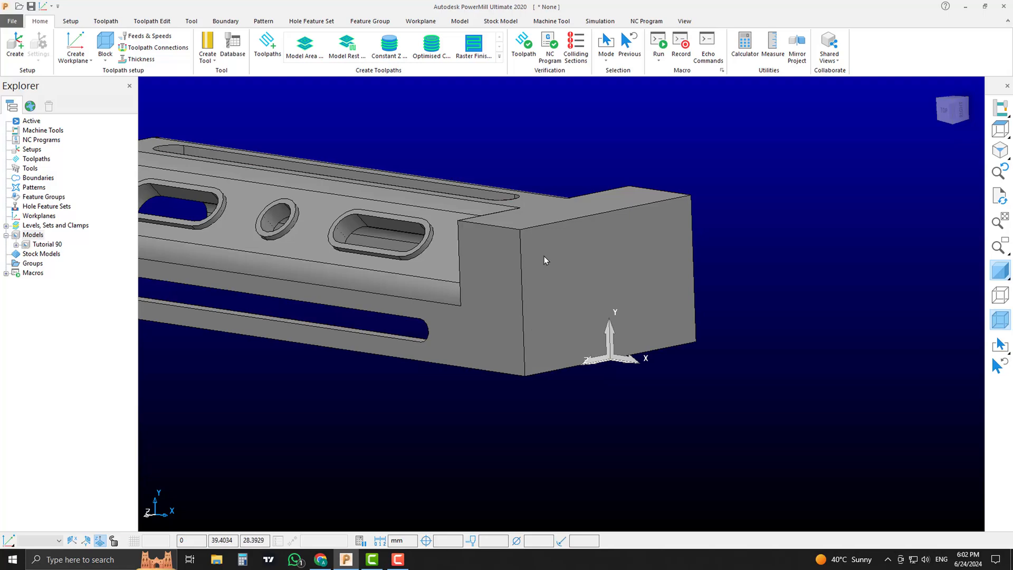
scroll(540, 261, up, 1)
scroll(535, 304, up, 1)
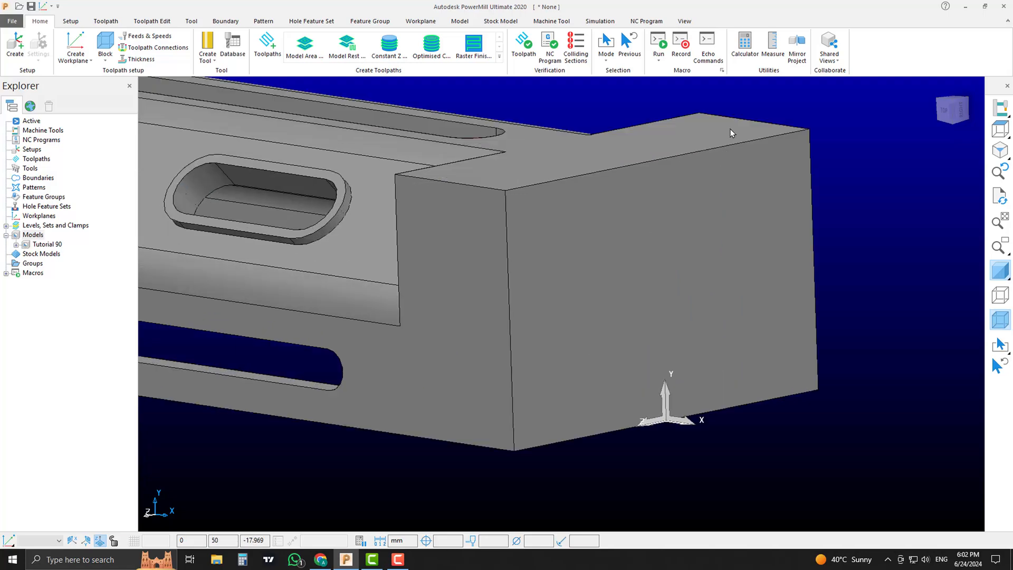
click(772, 46)
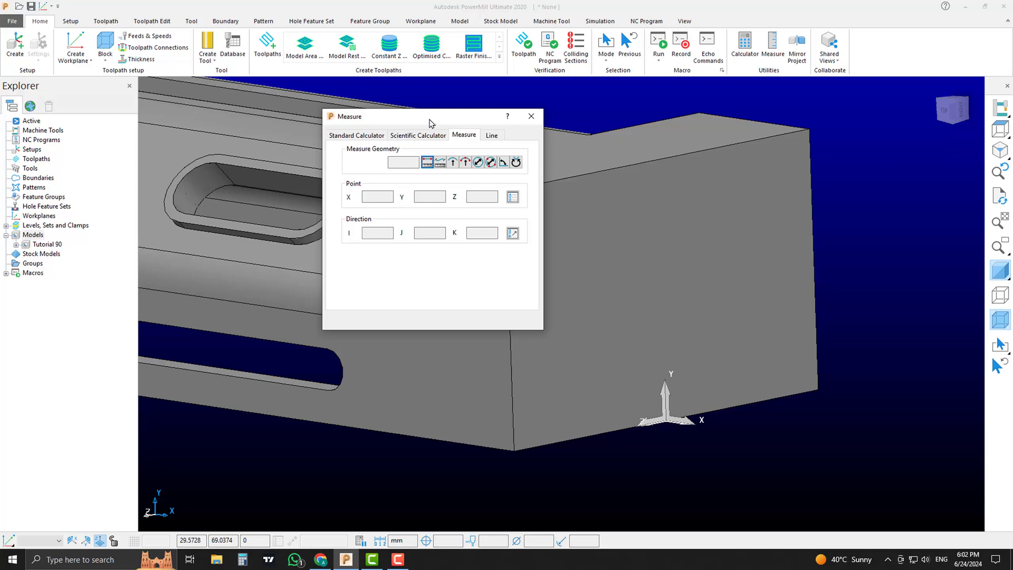
drag(429, 118, 294, 102)
click(292, 147)
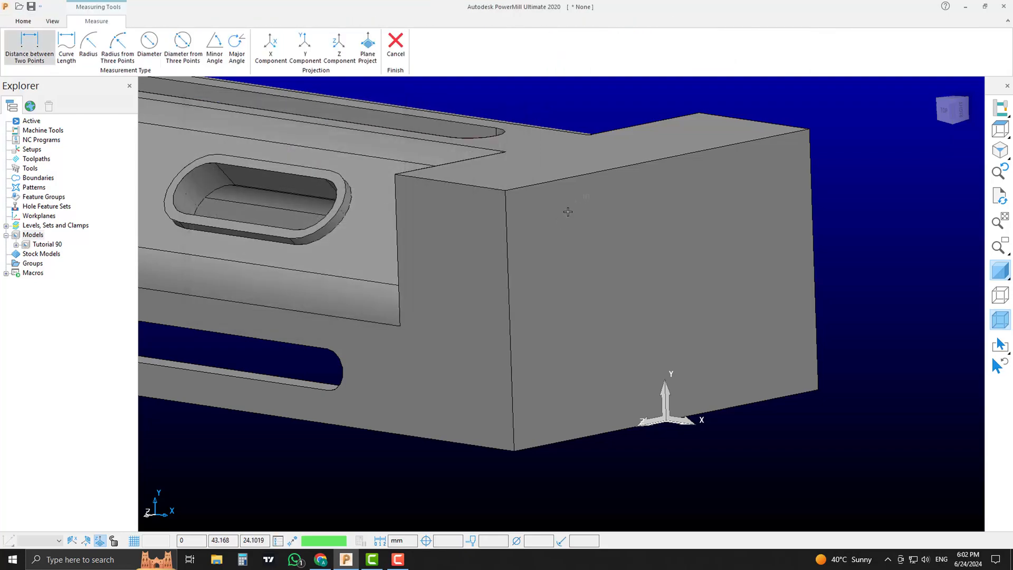
click(504, 191)
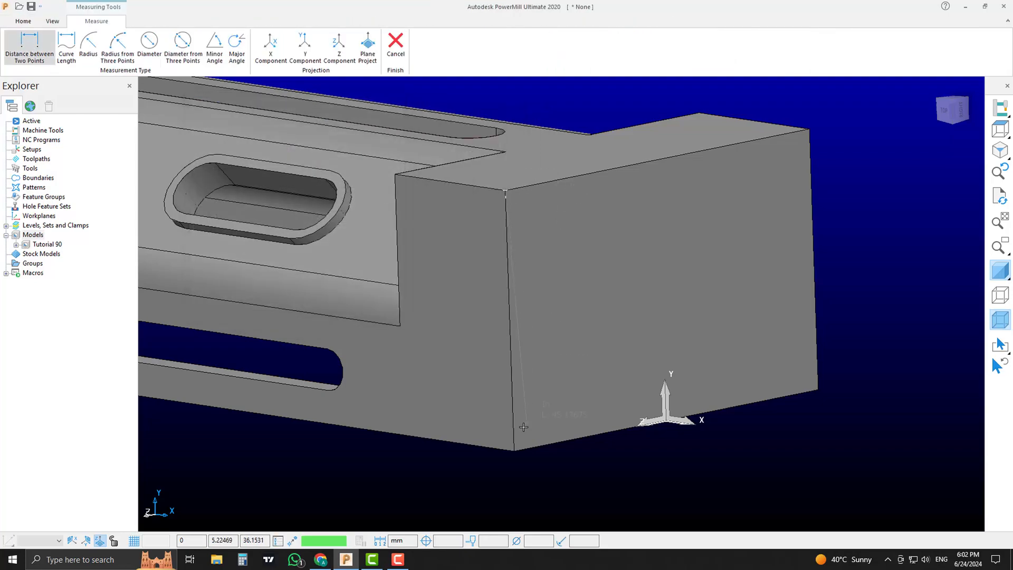
click(512, 451)
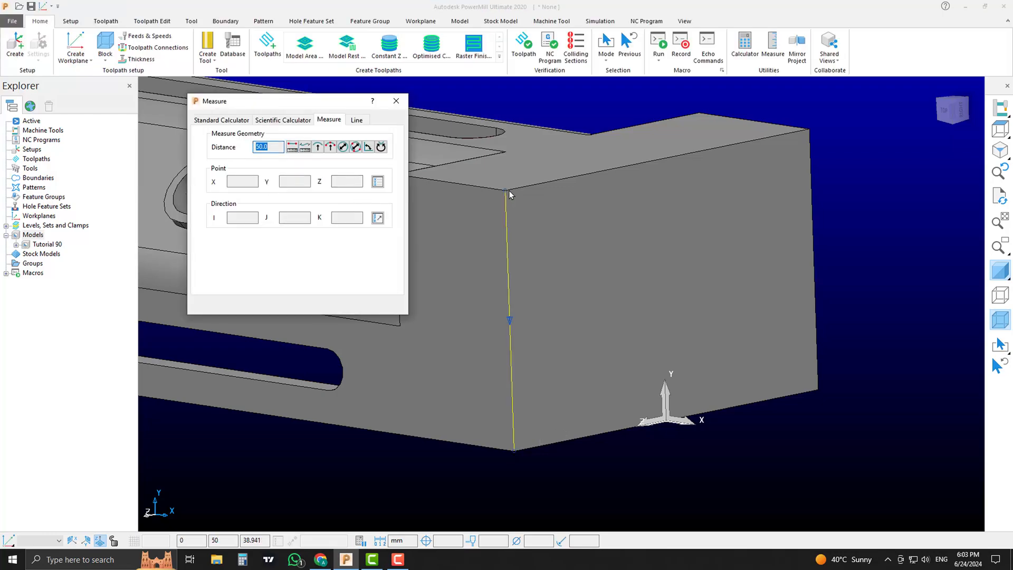
click(396, 101)
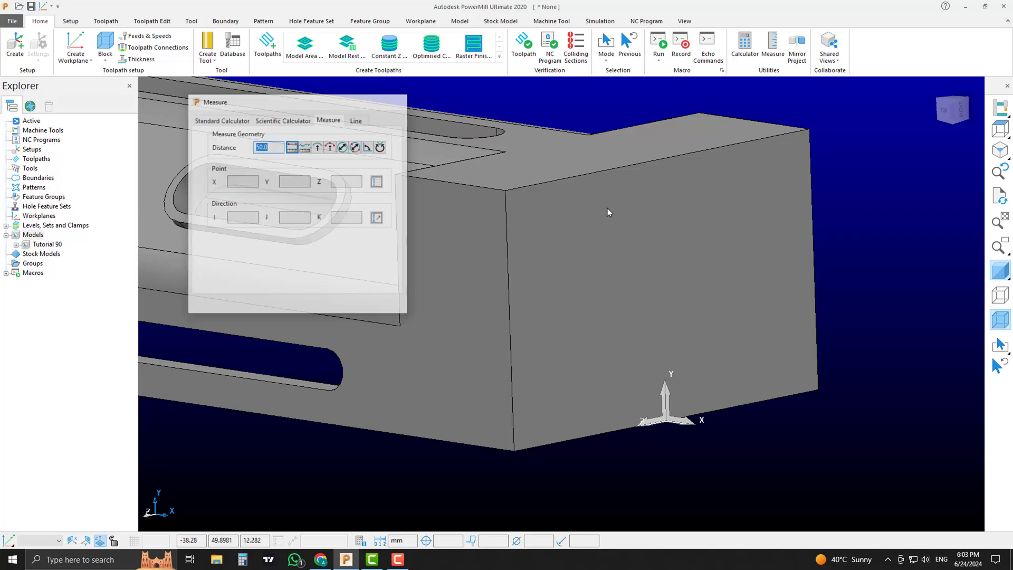
- Move the model by -25 mm along Y to centre the origin on the end block's height
scroll(821, 248, down, 1)
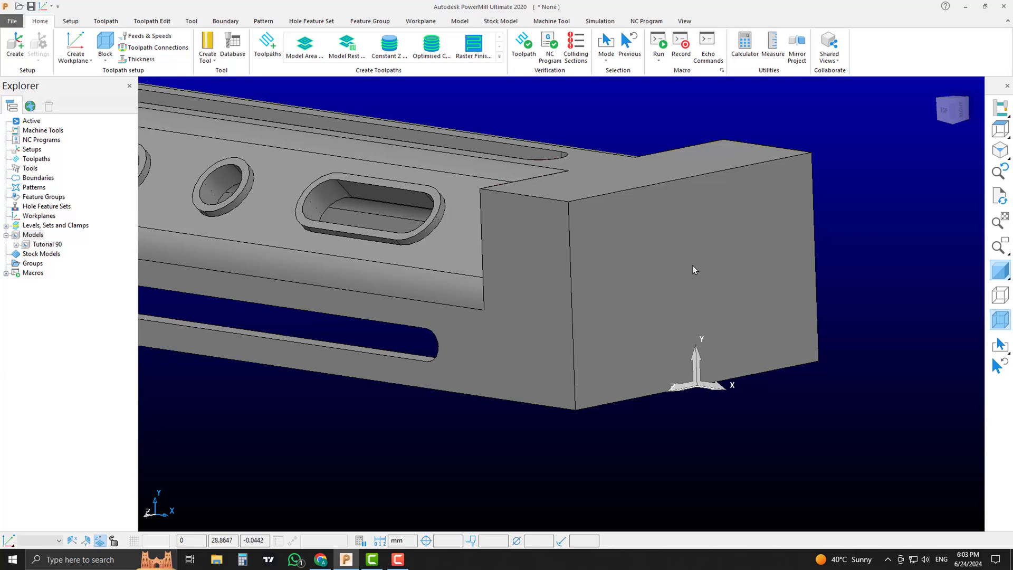
right_click(33, 236)
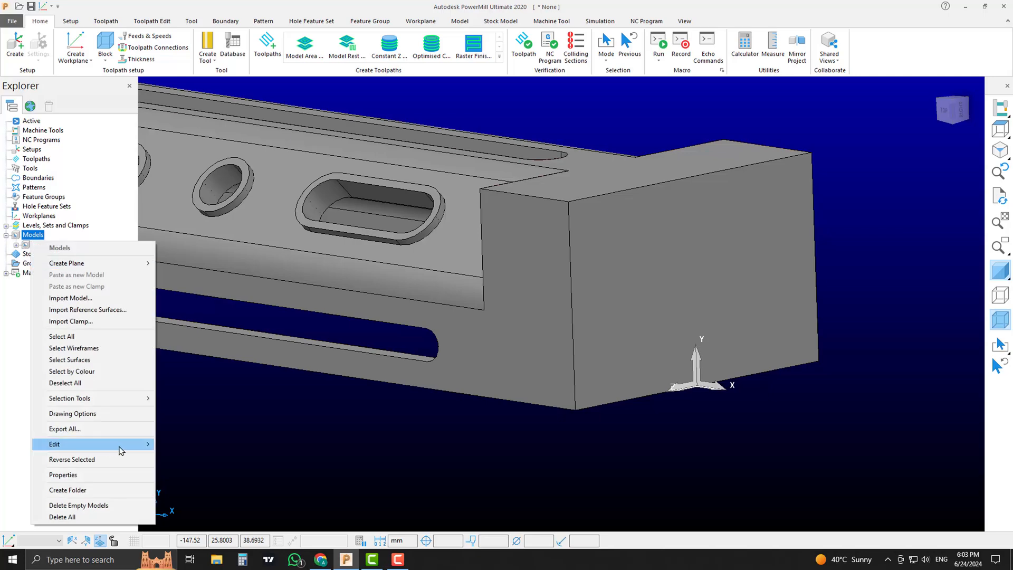
mouse_move(122, 449)
mouse_move(253, 444)
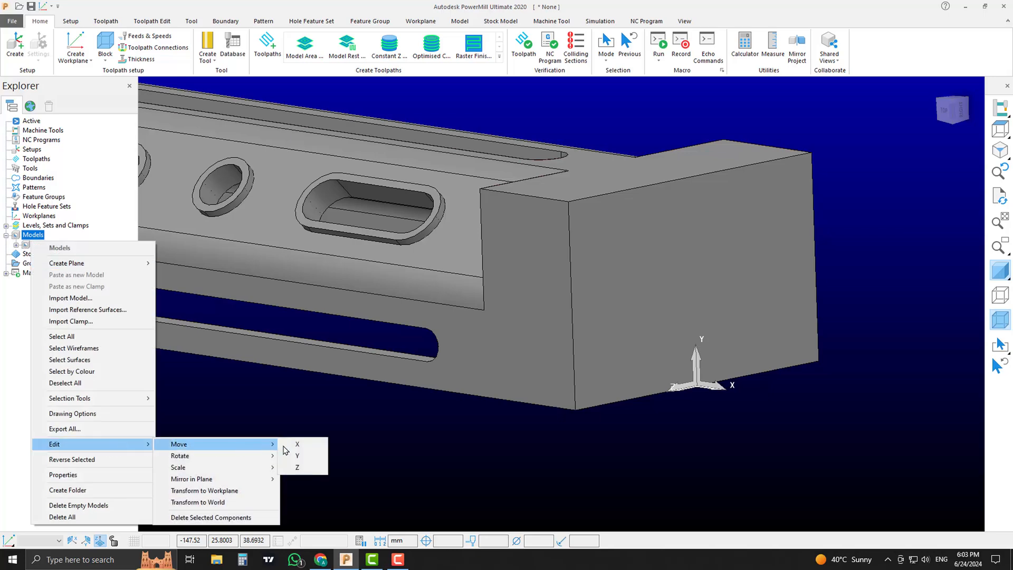
click(294, 456)
text(-2)
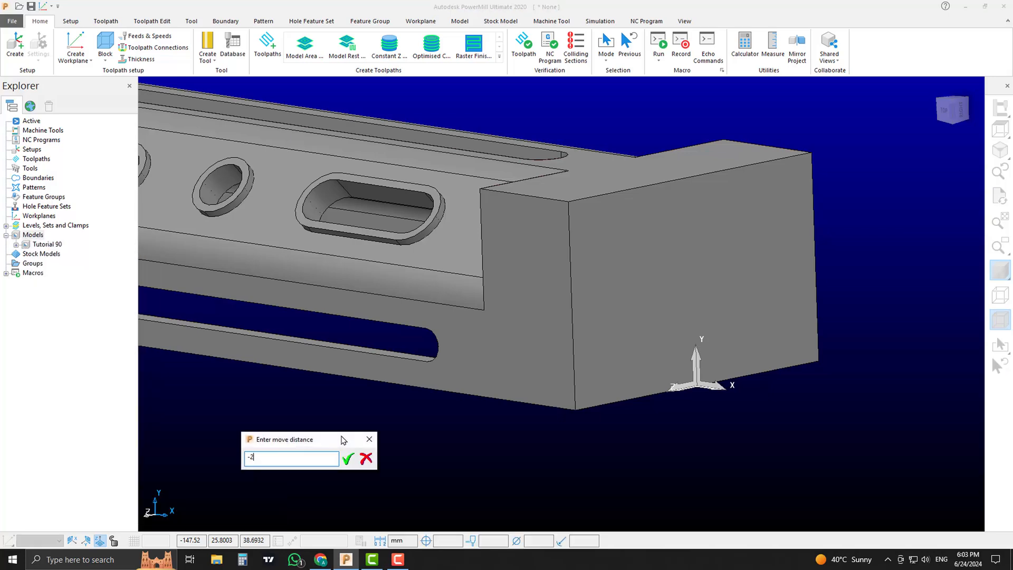
text(5)
key(Return)
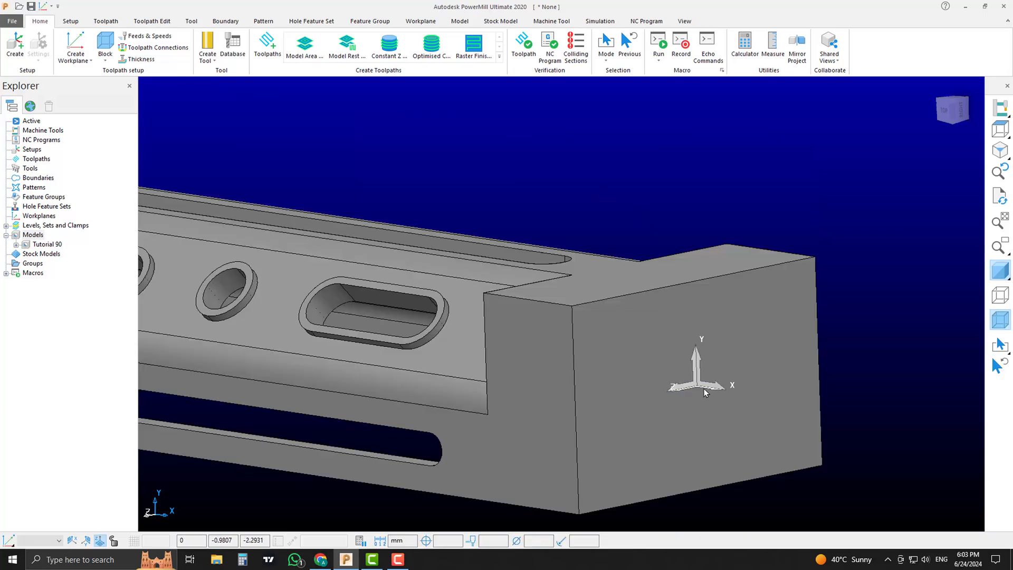
- Check the origin's position on the end block's outer face from several angles, including the isometric view
scroll(705, 392, down, 5)
middle_drag(727, 372, 657, 371)
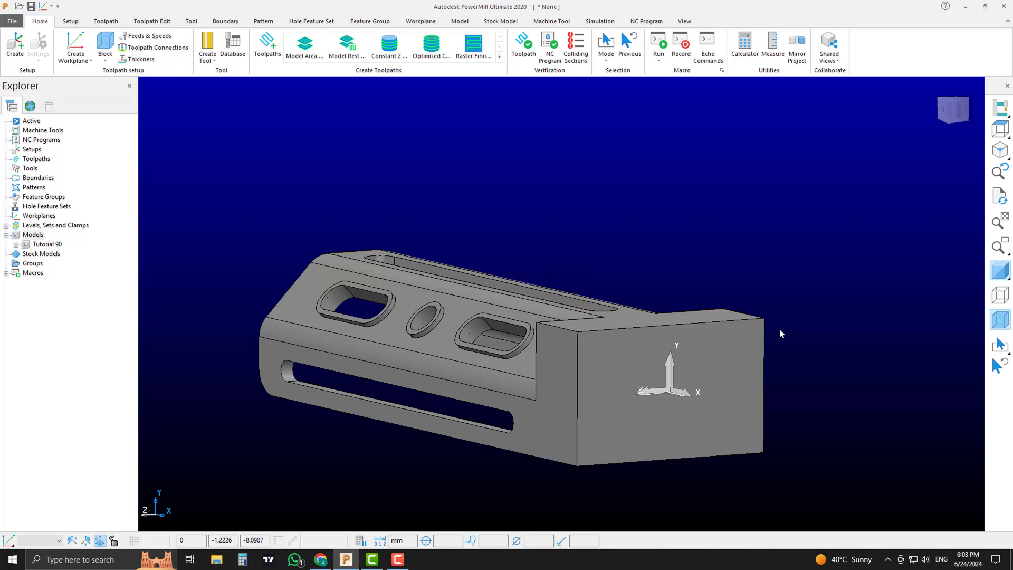
click(934, 84)
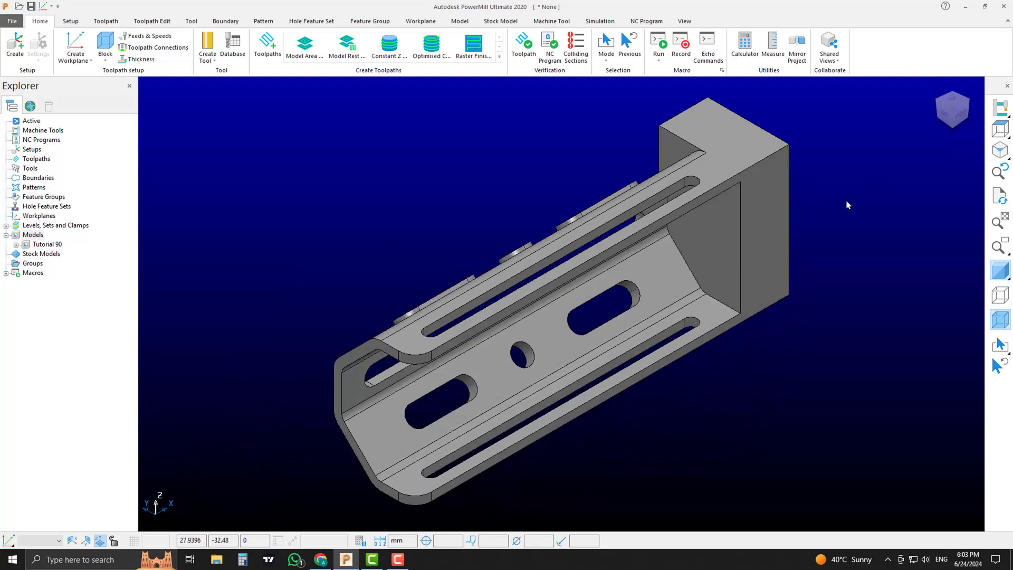
middle_drag(848, 204, 696, 324)
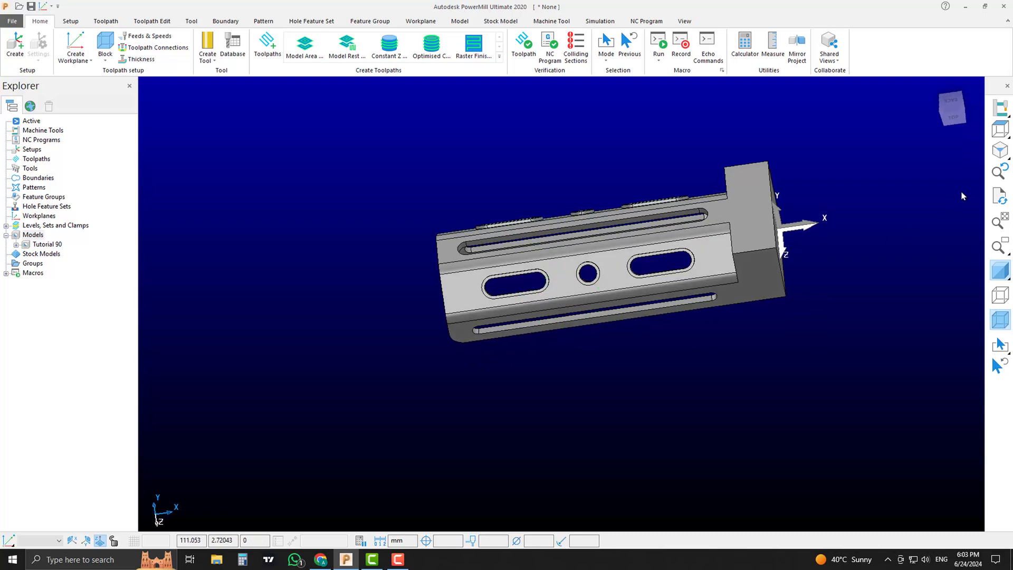
click(999, 150)
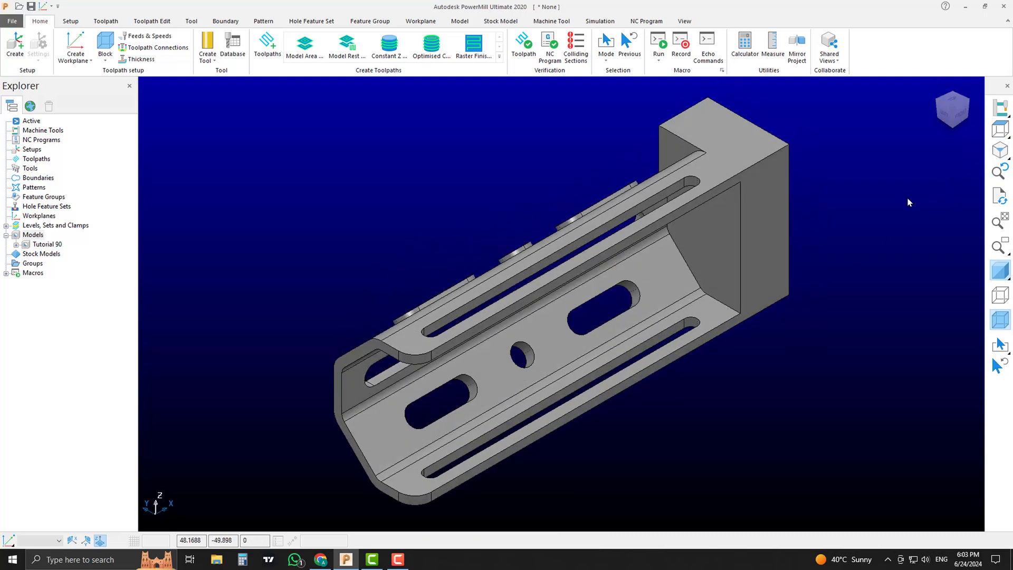
middle_drag(838, 282, 817, 263)
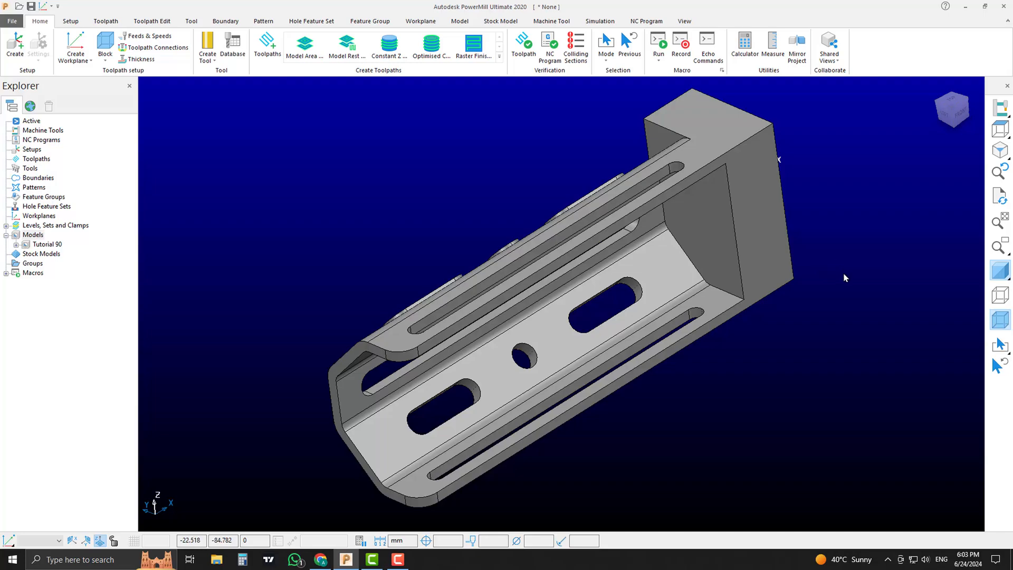
- Examine the bracket's inner channel faces, wall slots and end block from several angles to judge its orientation
scroll(843, 279, down, 4)
mouse_move(830, 321)
middle_down()
mouse_move(624, 219)
mouse_move(667, 203)
mouse_move(702, 234)
middle_up()
scroll(683, 271, up, 4)
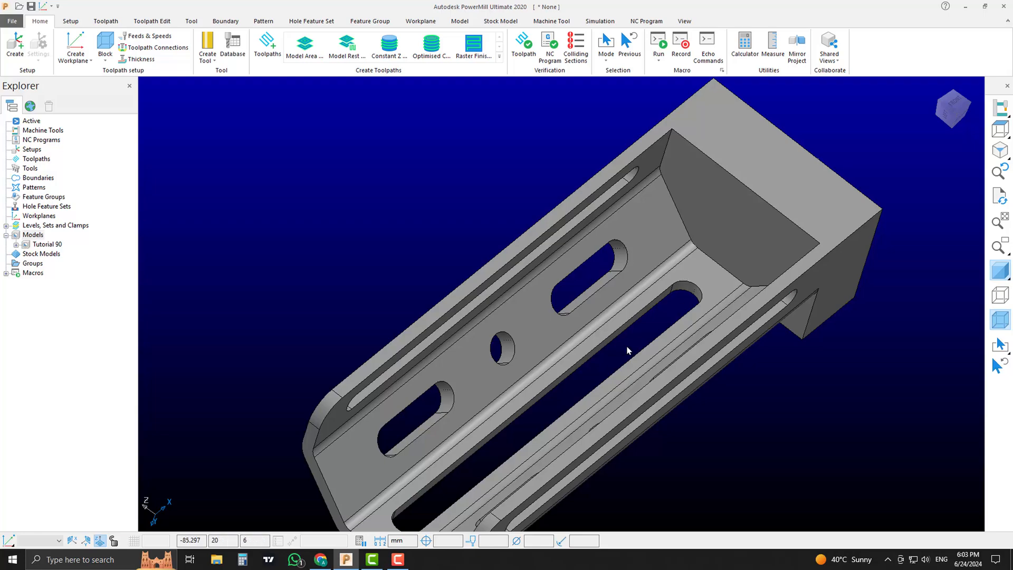
scroll(606, 306, down, 2)
middle_drag(602, 293, 612, 213)
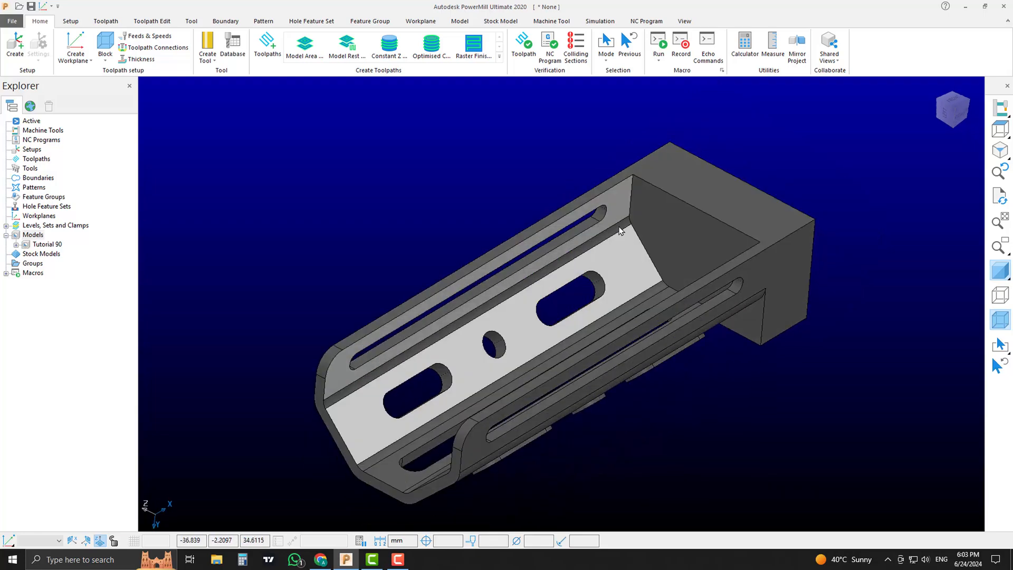
scroll(673, 320, up, 4)
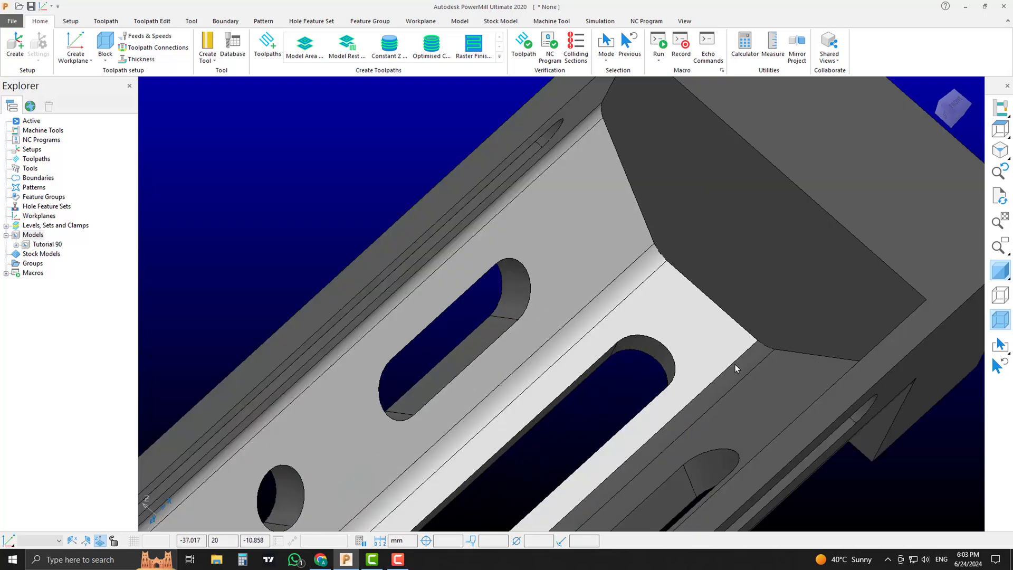
scroll(765, 373, down, 4)
middle_drag(766, 374, 860, 377)
scroll(779, 371, up, 4)
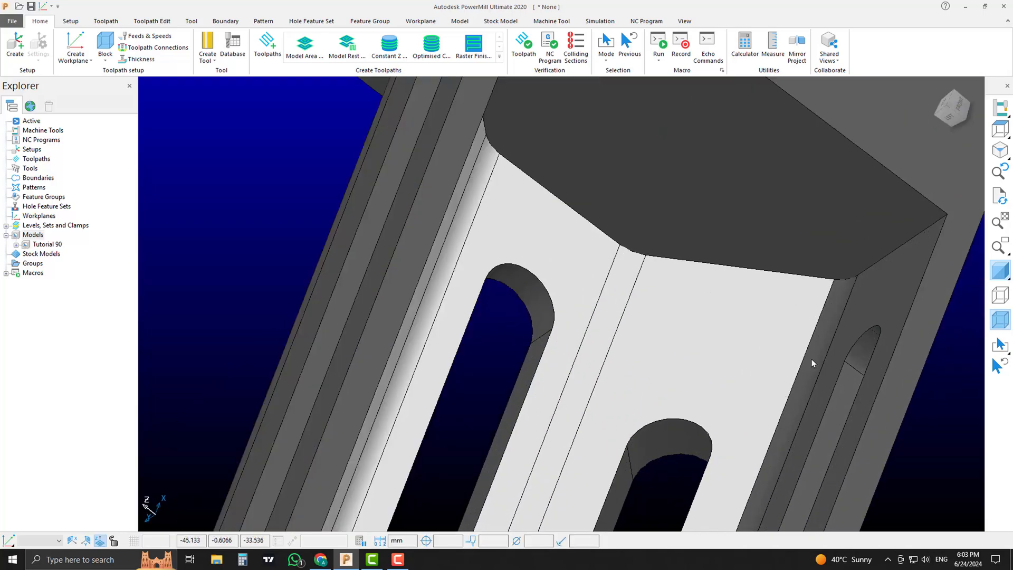
scroll(815, 343, down, 2)
scroll(829, 316, down, 2)
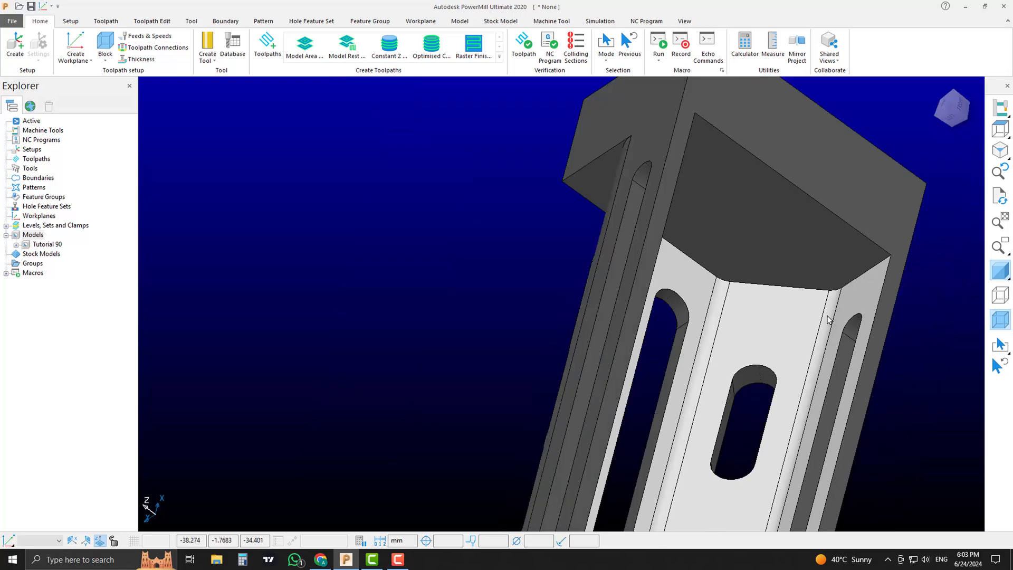
middle_drag(828, 320, 737, 350)
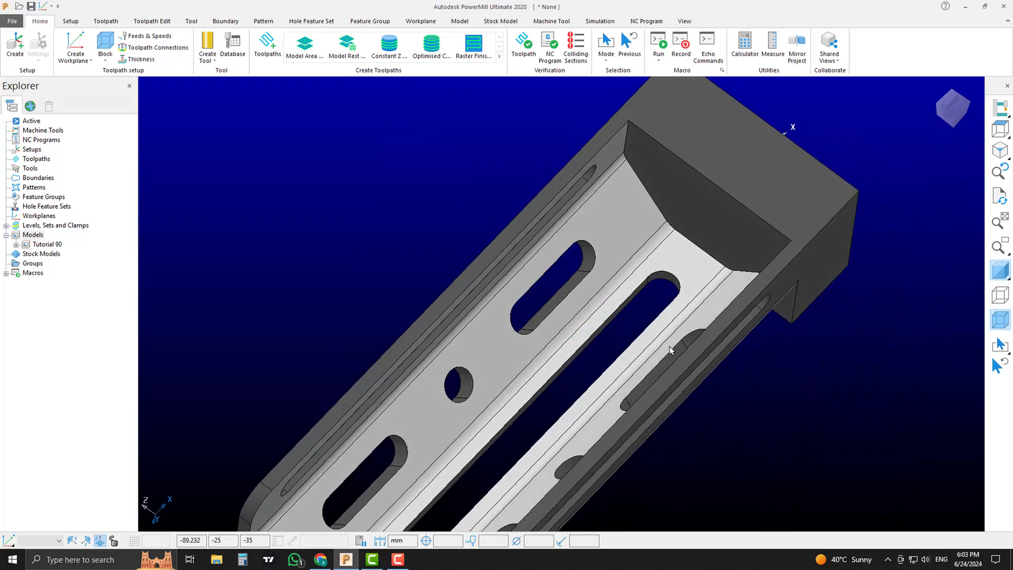
middle_drag(670, 346, 663, 279)
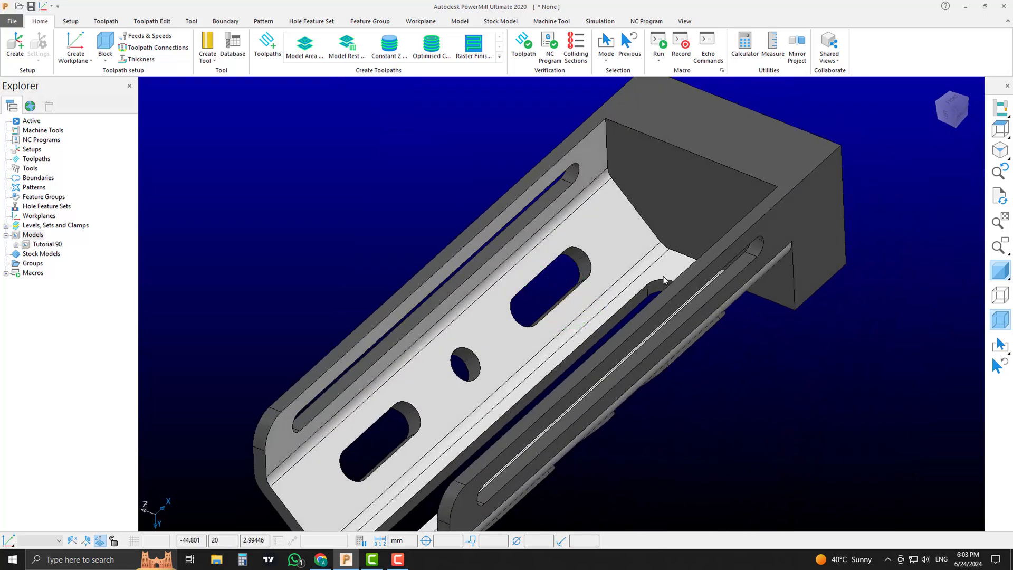
middle_drag(891, 195, 724, 246)
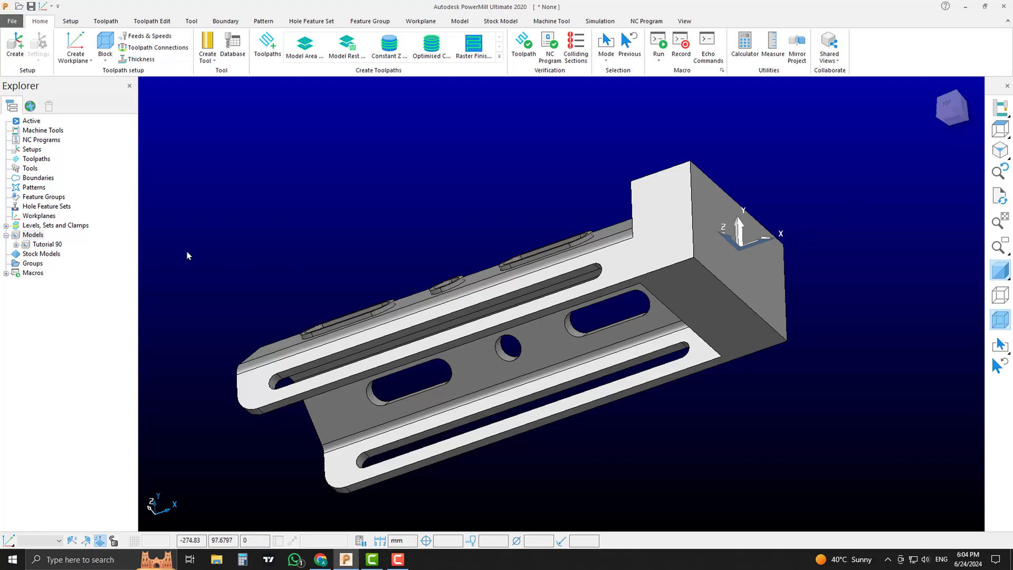
- Rotate the model by -90 degrees about the X axis
right_click(41, 236)
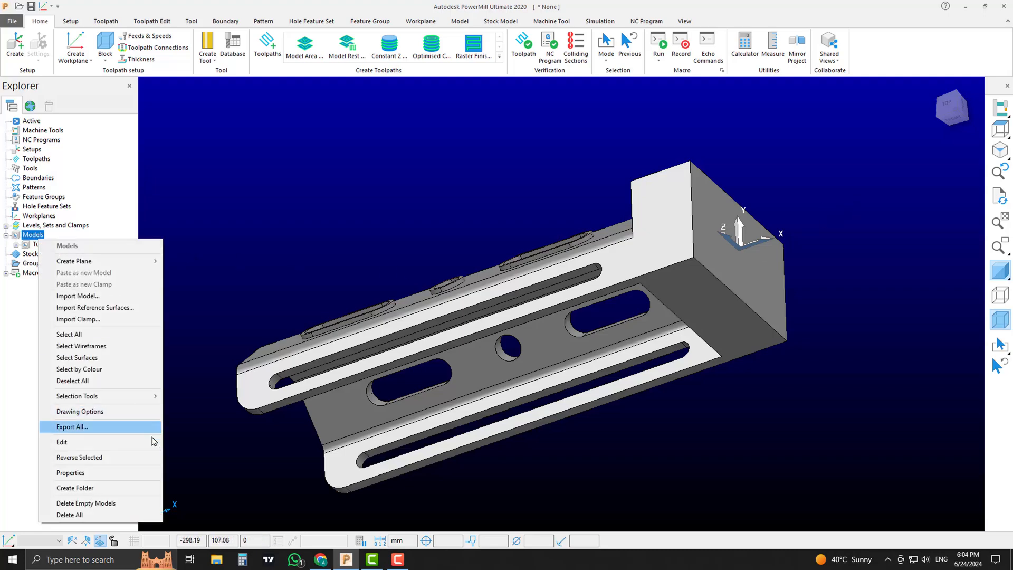
mouse_move(151, 441)
mouse_move(209, 454)
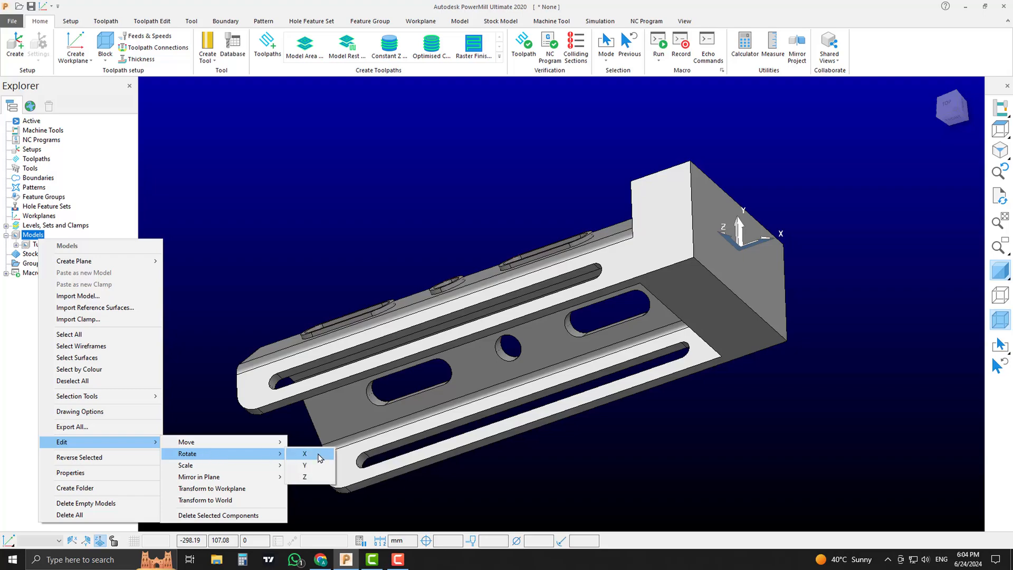
click(309, 454)
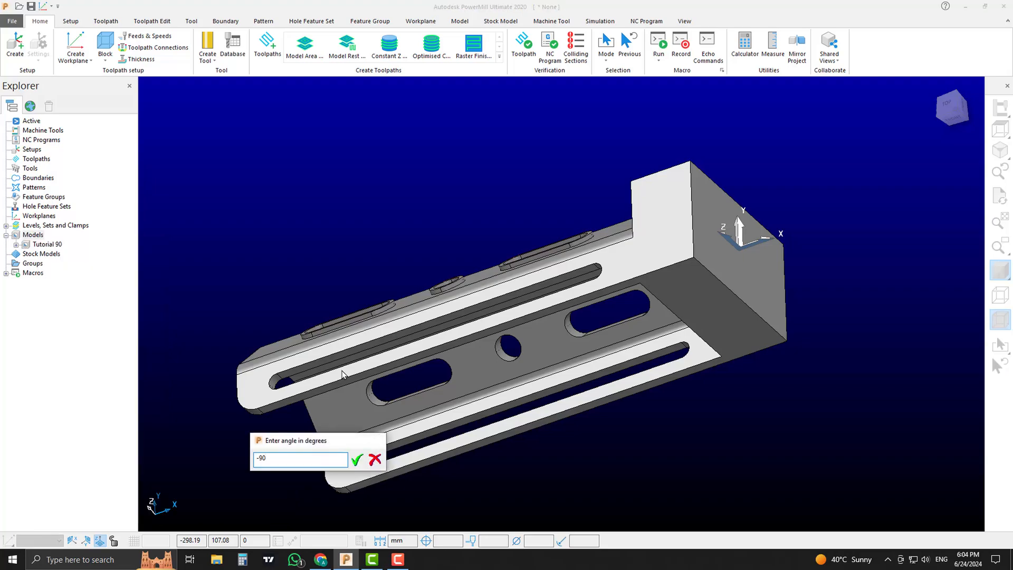
text(-90)
key(Return)
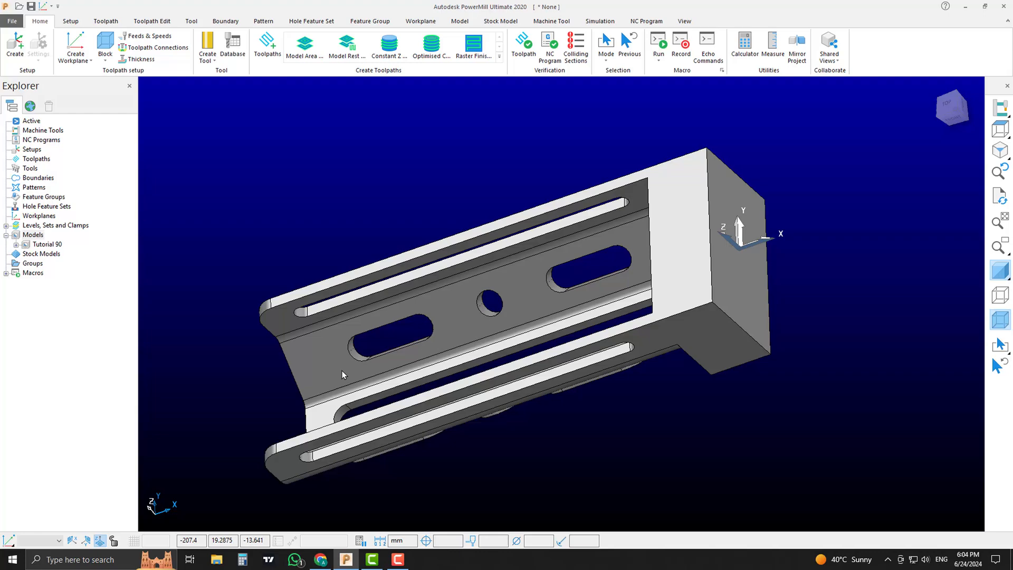
- Inspect the rotated bracket from the isometric view and other angles, checking the inner channel, its slots and round holes
click(997, 152)
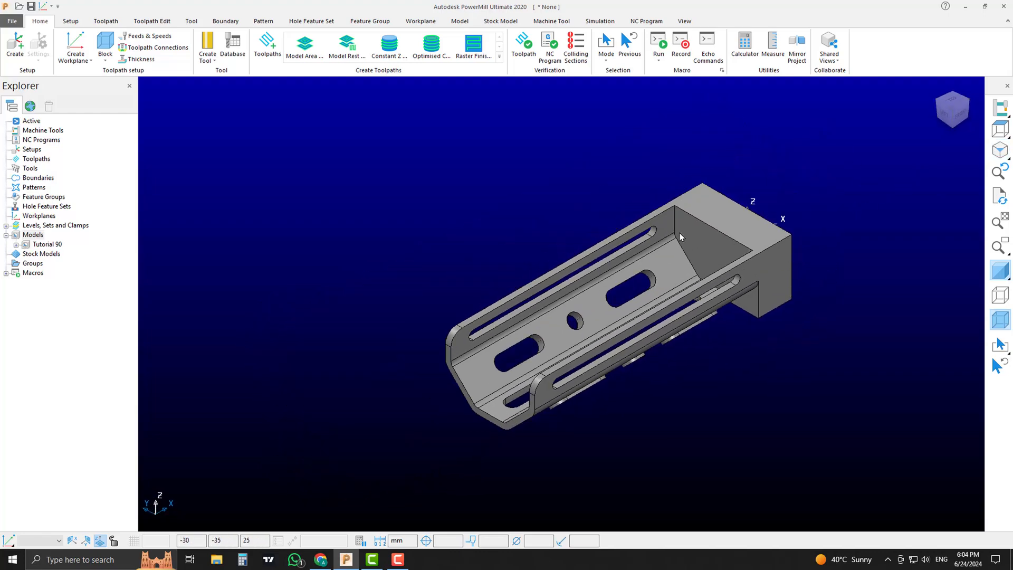
middle_drag(599, 269, 581, 300)
scroll(625, 296, up, 5)
scroll(625, 296, down, 4)
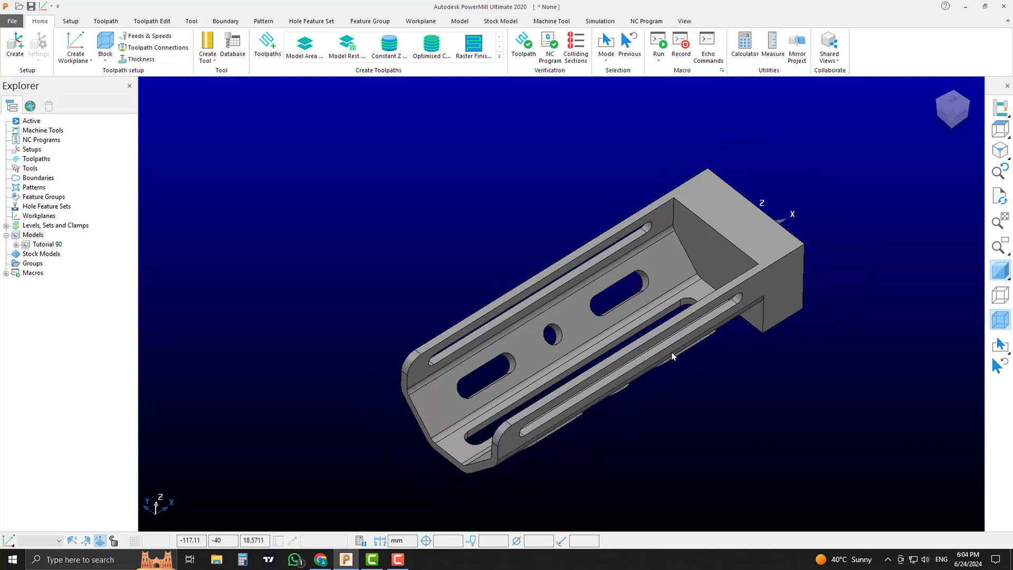
middle_drag(671, 355, 671, 311)
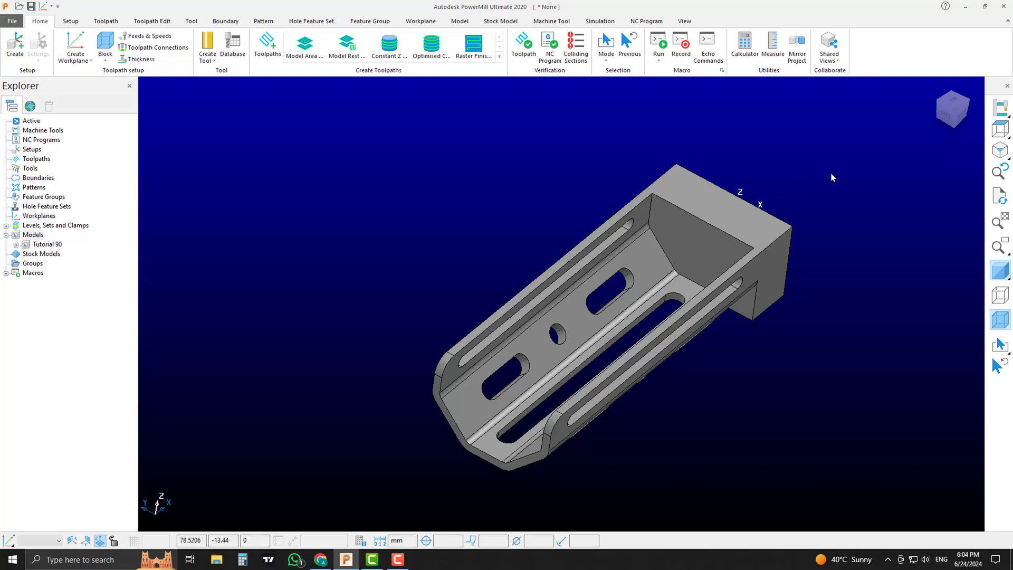
scroll(665, 317, up, 3)
middle_drag(672, 325, 789, 350)
scroll(707, 324, up, 4)
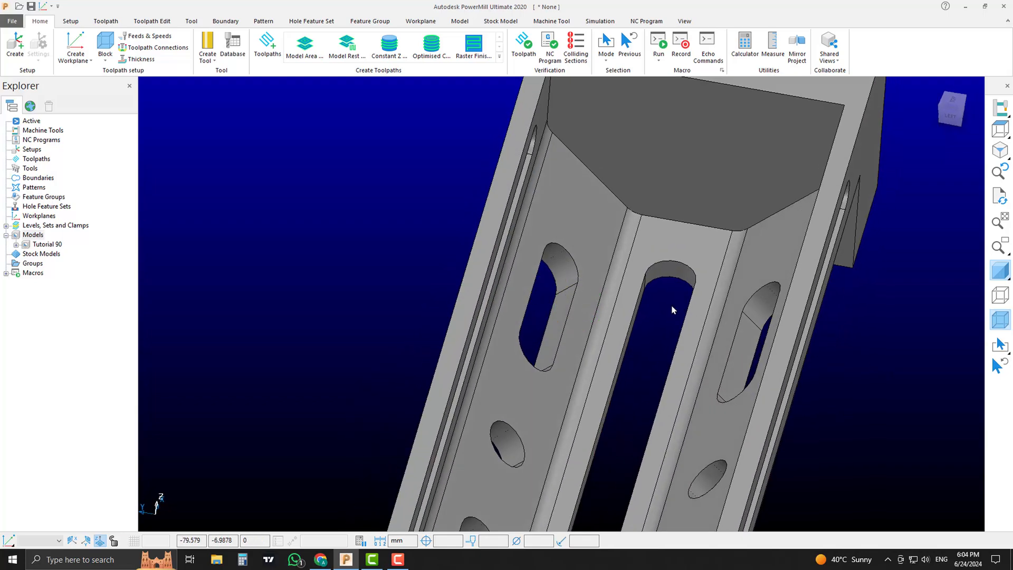
middle_drag(671, 309, 623, 278)
scroll(642, 291, down, 5)
middle_drag(421, 421, 779, 264)
middle_drag(768, 311, 590, 337)
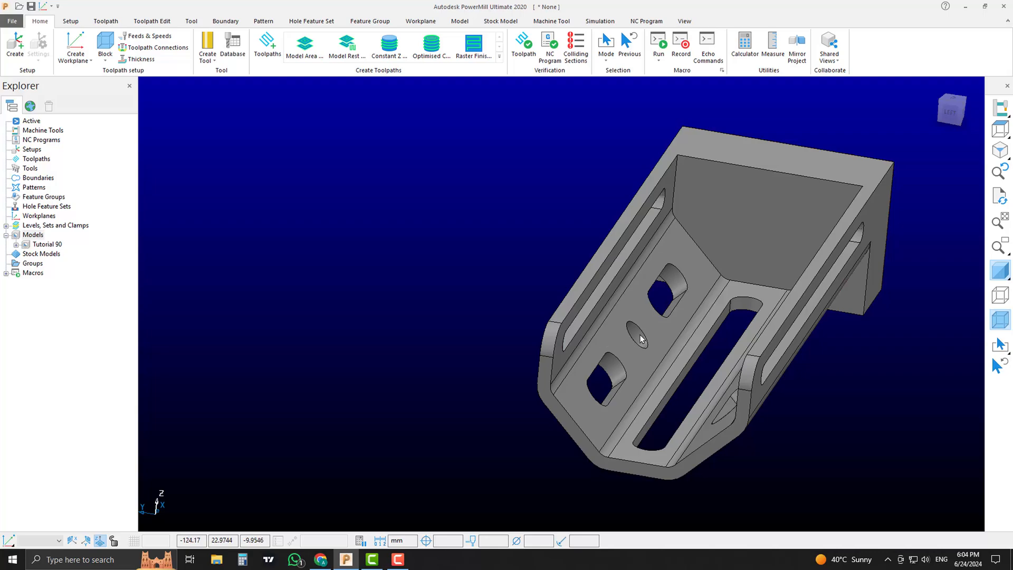
shift+middle_drag(728, 321, 690, 324)
middle_drag(983, 154, 678, 296)
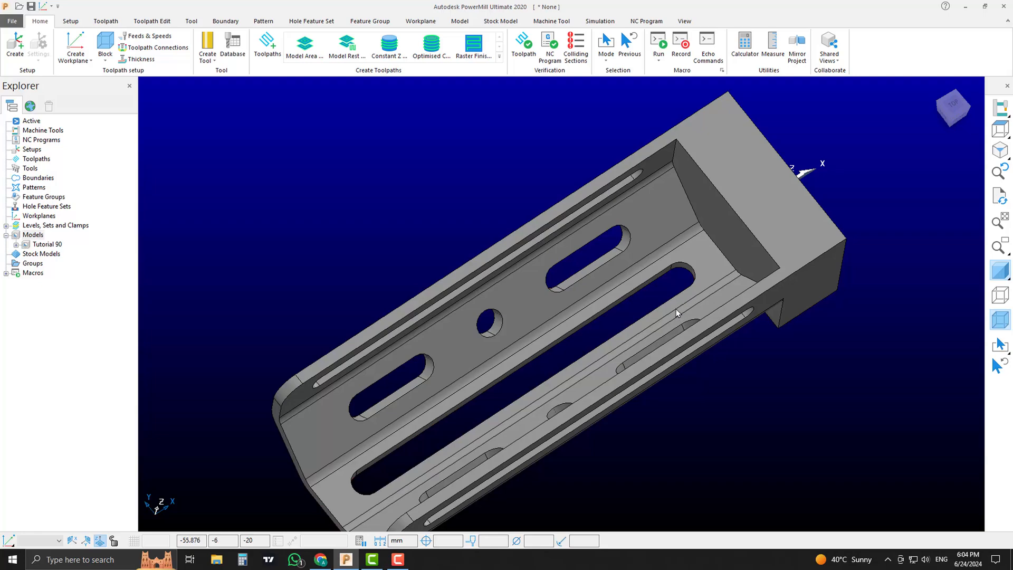
mouse_move(676, 308)
middle_down()
mouse_move(701, 282)
mouse_move(644, 289)
mouse_move(644, 312)
mouse_move(701, 335)
mouse_move(660, 305)
middle_up()
scroll(658, 280, up, 2)
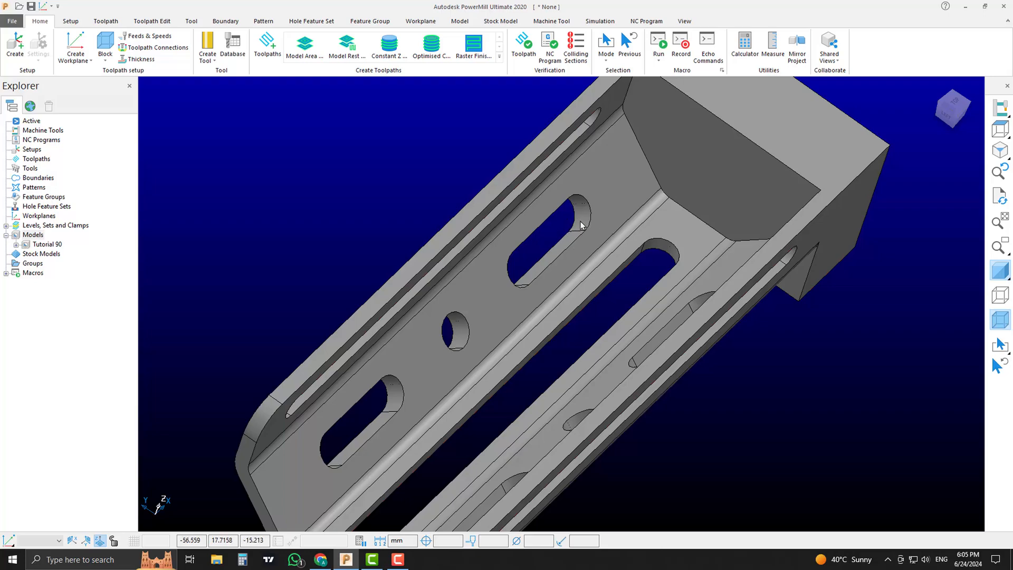
scroll(577, 222, down, 3)
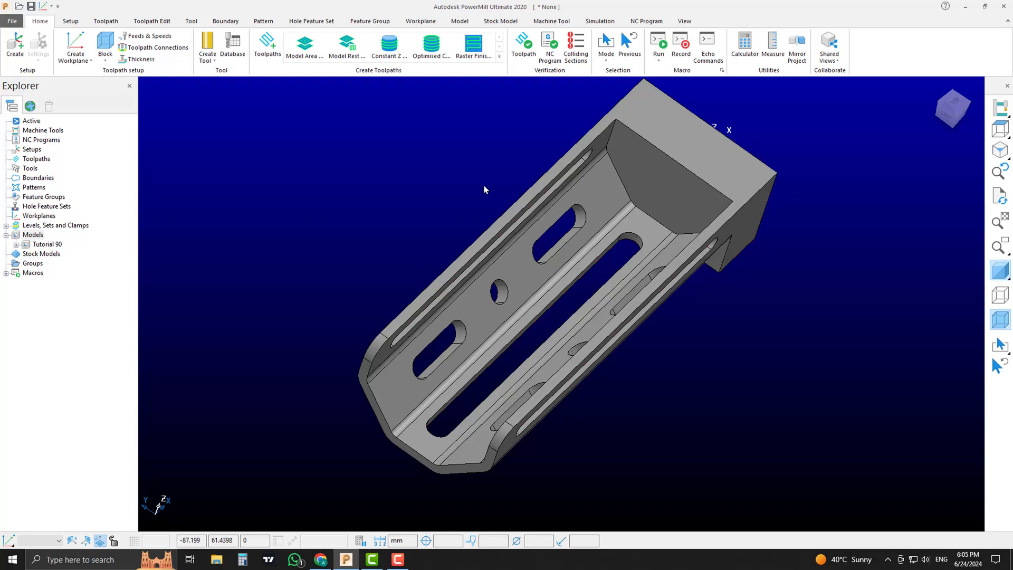
- Begin saving the project to the Desktop and create a new folder there named "4 axis"
key(ctrl+s)
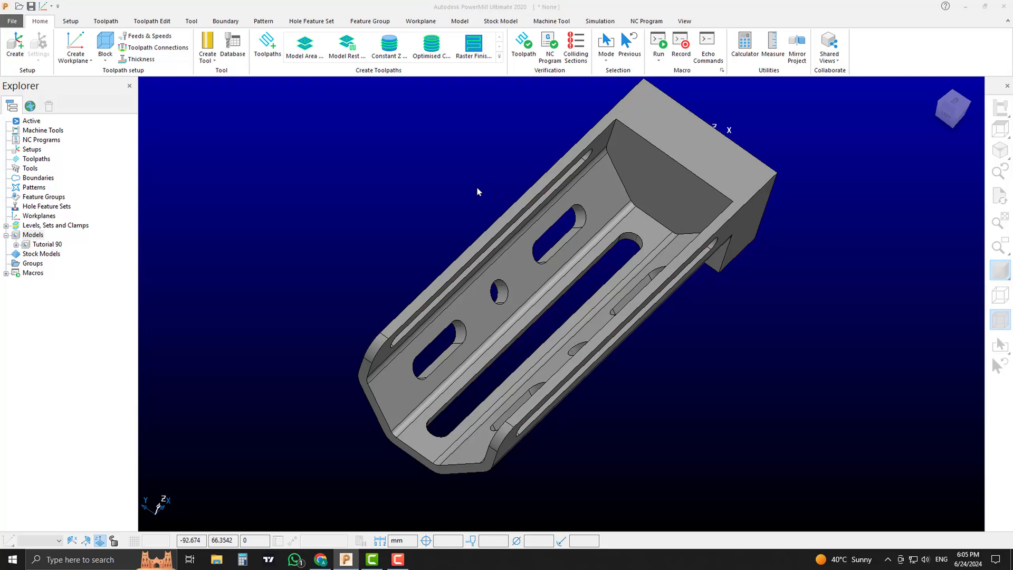
click(111, 30)
click(109, 48)
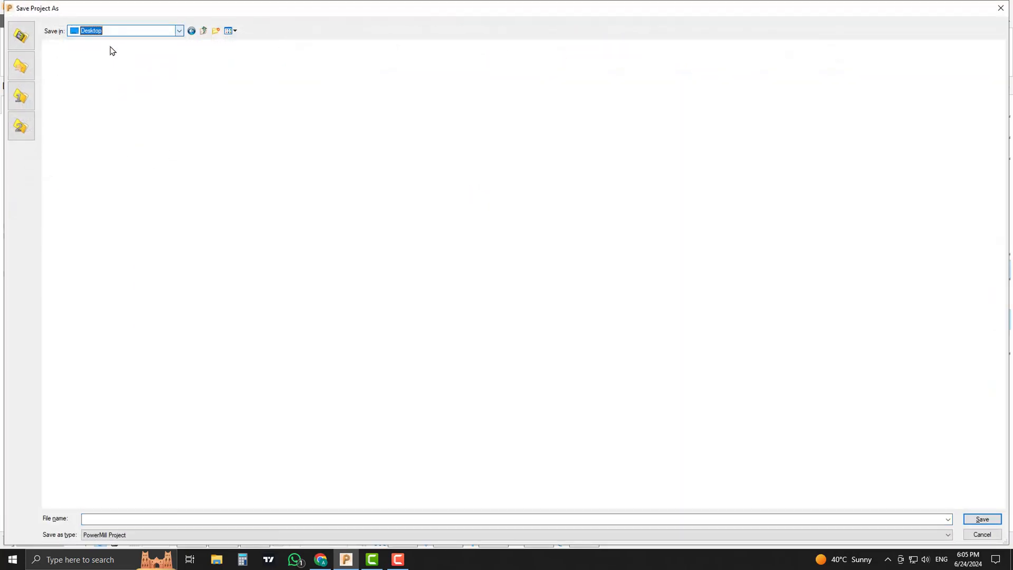
right_click(375, 226)
mouse_move(443, 311)
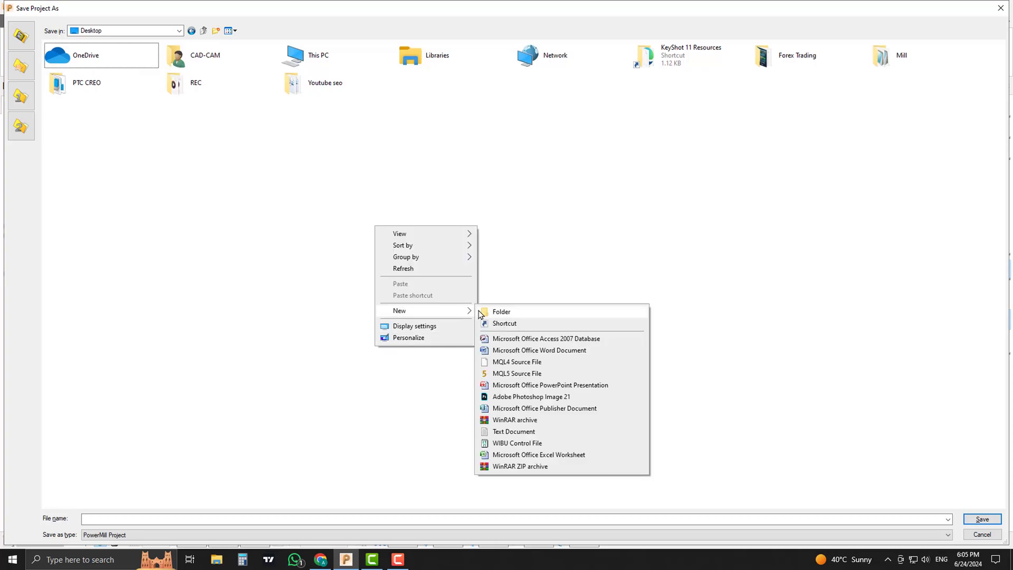
click(507, 312)
text(4 axis)
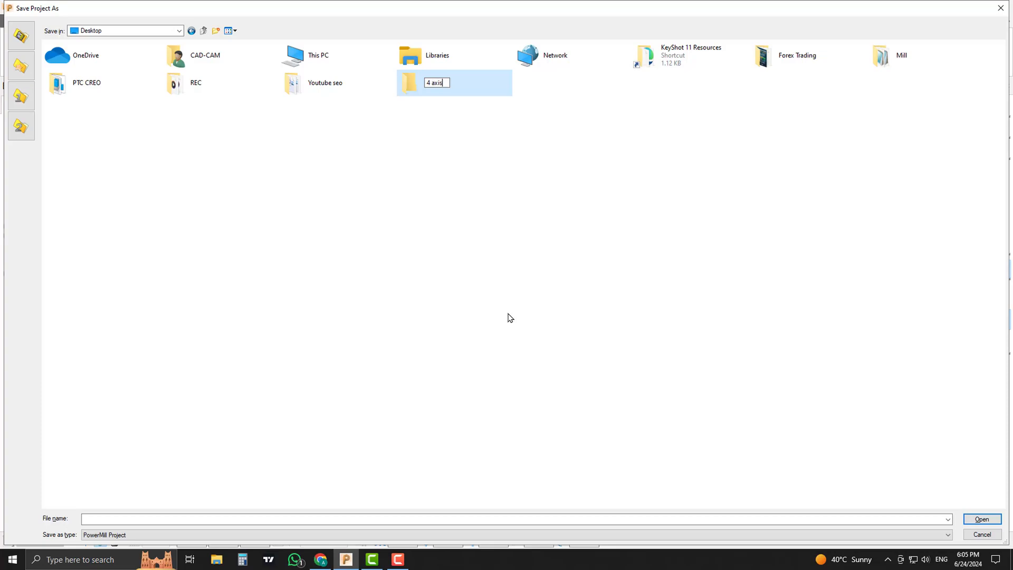
key(Return)
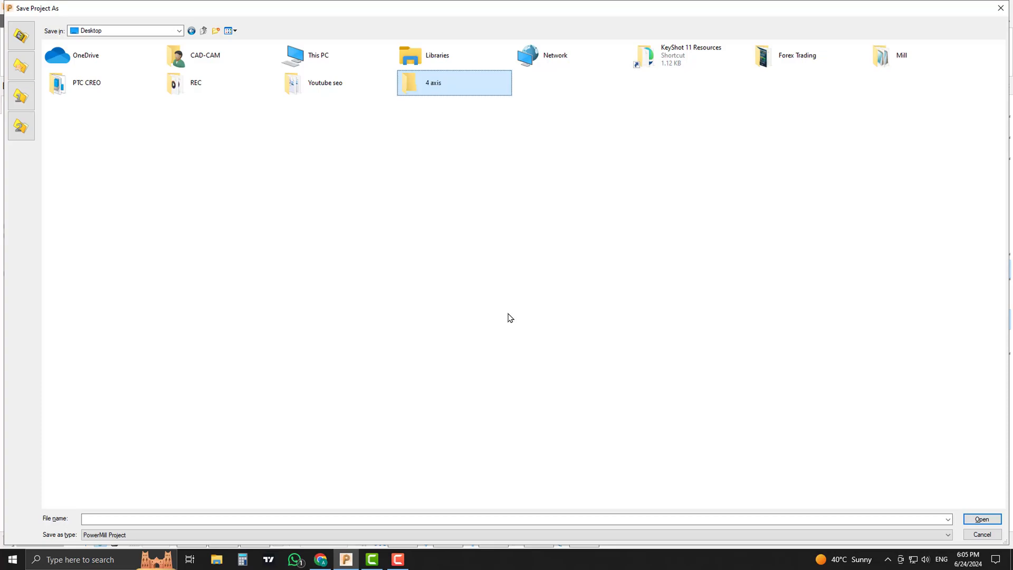
- Save the project as 01 inside the "4 axis" folder
key(Return)
click(522, 518)
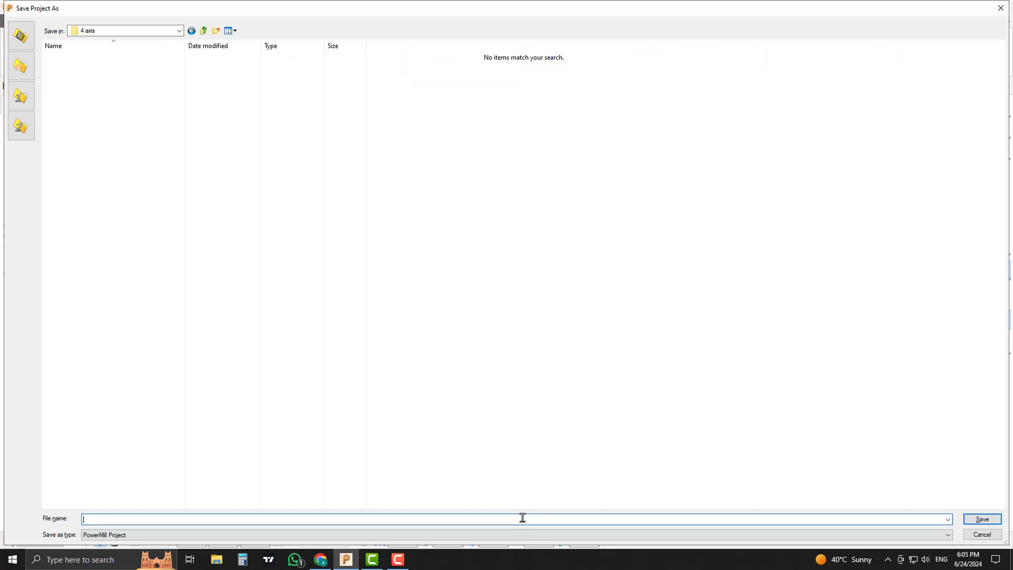
key(Return)
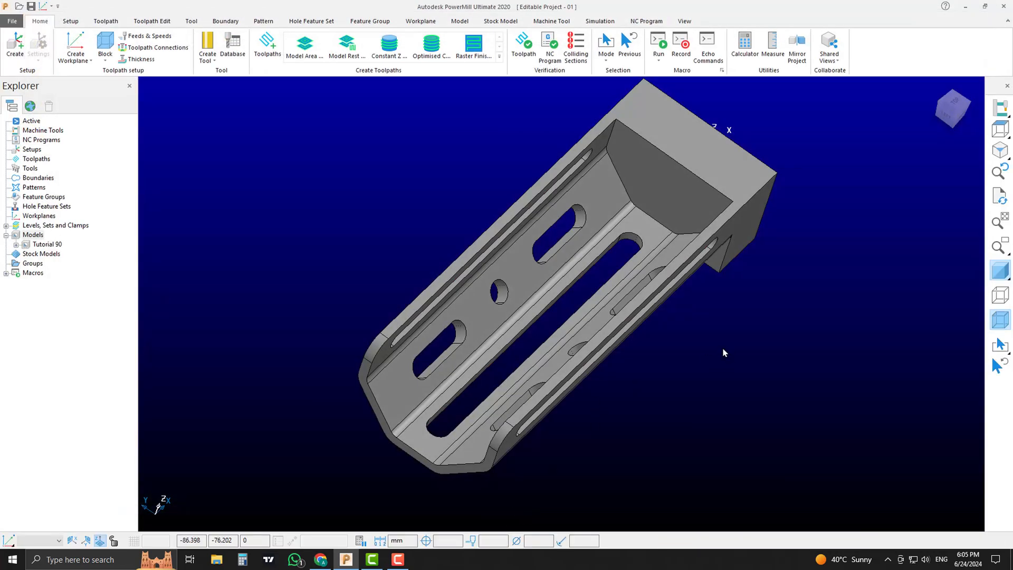
- Select the slanted inner face with the two slots and round hole on the channel's +Y side
scroll(723, 331, down, 2)
middle_drag(722, 330, 720, 330)
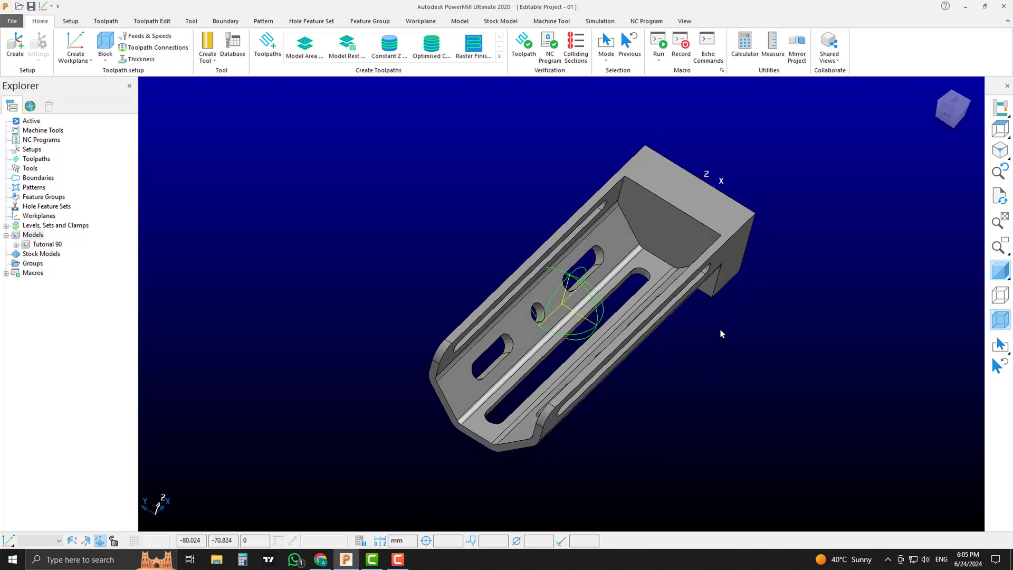
scroll(591, 306, up, 4)
scroll(591, 302, down, 2)
middle_drag(590, 302, 498, 297)
scroll(531, 292, up, 2)
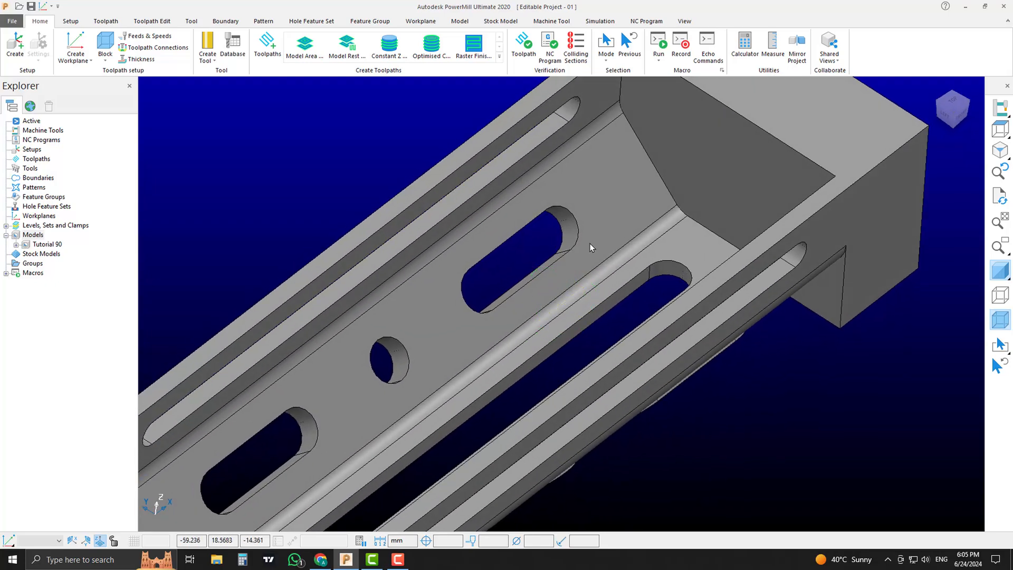
click(610, 210)
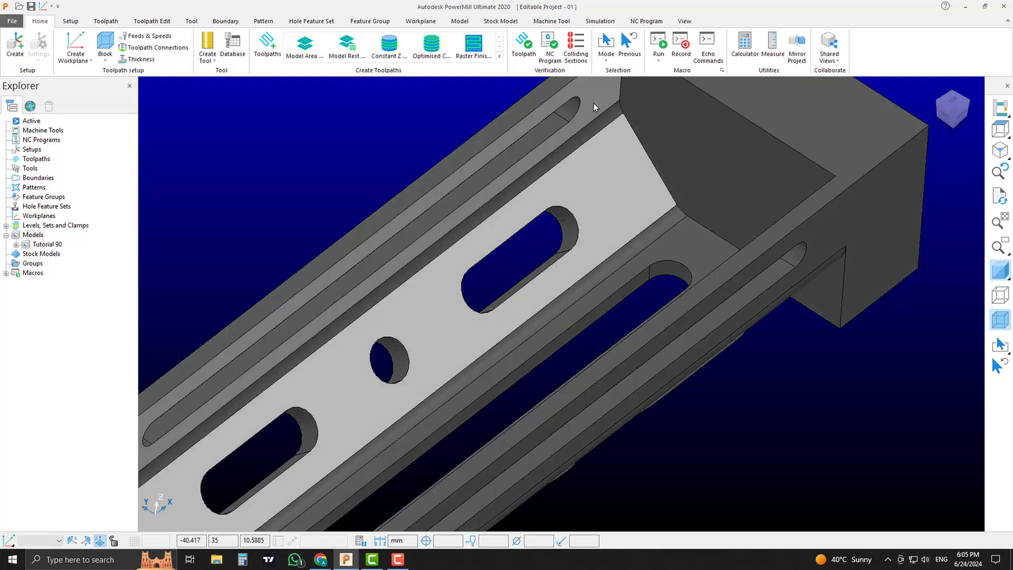
- Extend the selection to the matching slanted inner face on the -Y side and the slotted upright inner faces of both walls
scroll(580, 303, down, 3)
middle_drag(572, 315, 706, 382)
scroll(657, 334, up, 3)
click(657, 336)
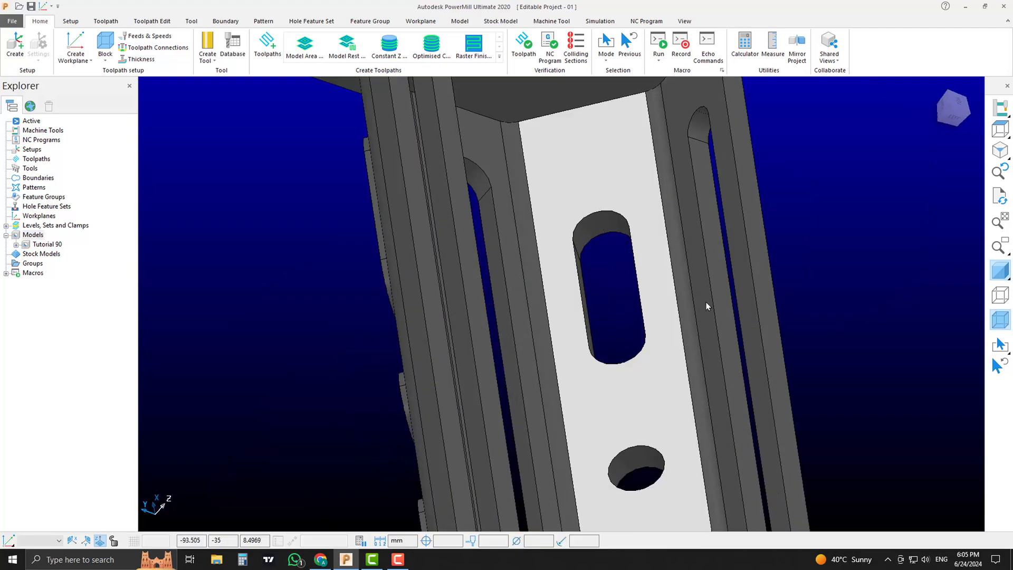
middle_drag(706, 302, 741, 339)
shift+click(728, 340)
scroll(729, 339, down, 3)
middle_drag(544, 305, 504, 287)
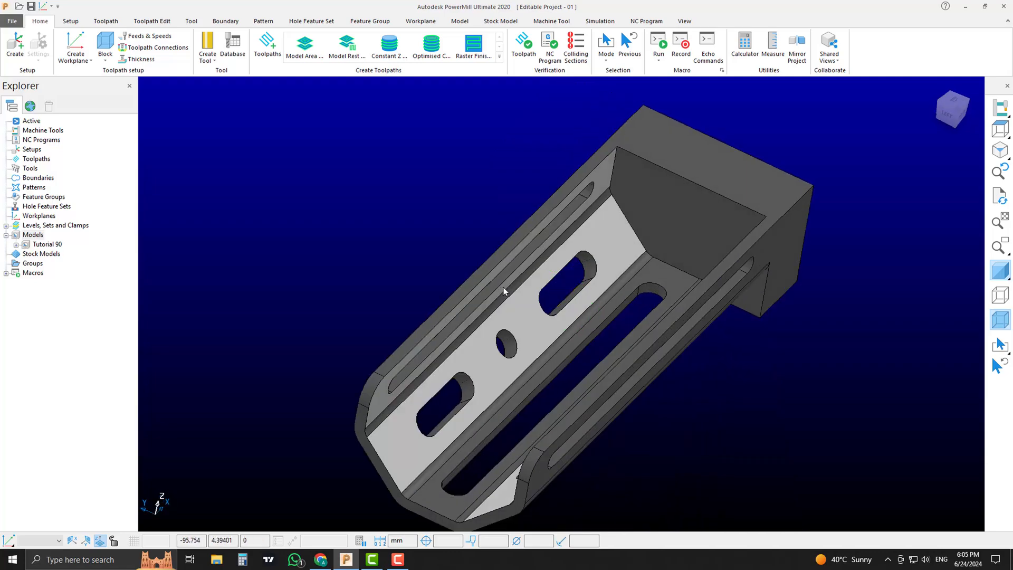
- Open the selected inner faces in a Surface Modelling session, agreeing to start PowerShape
right_click(601, 233)
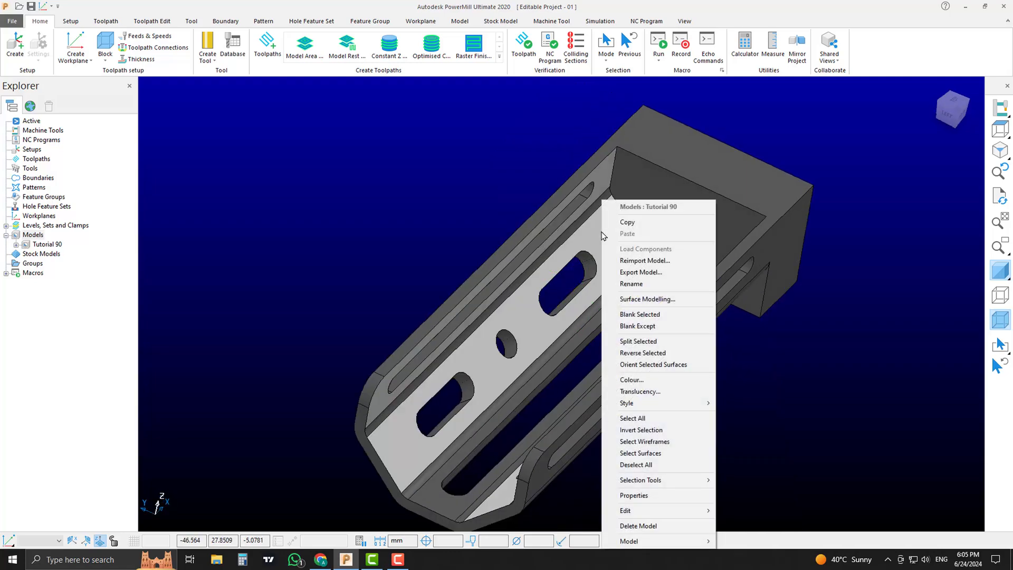
click(658, 299)
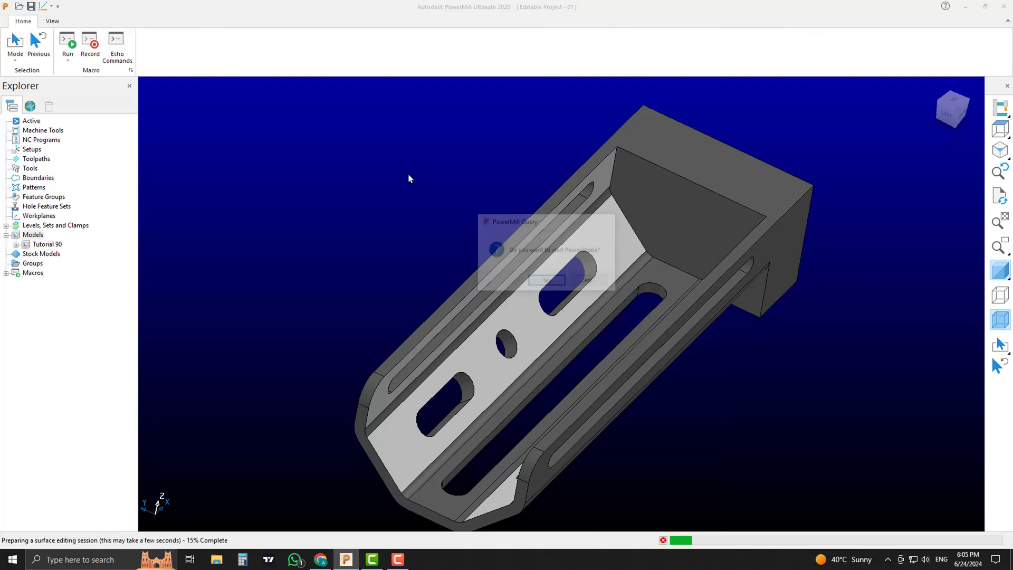
click(547, 282)
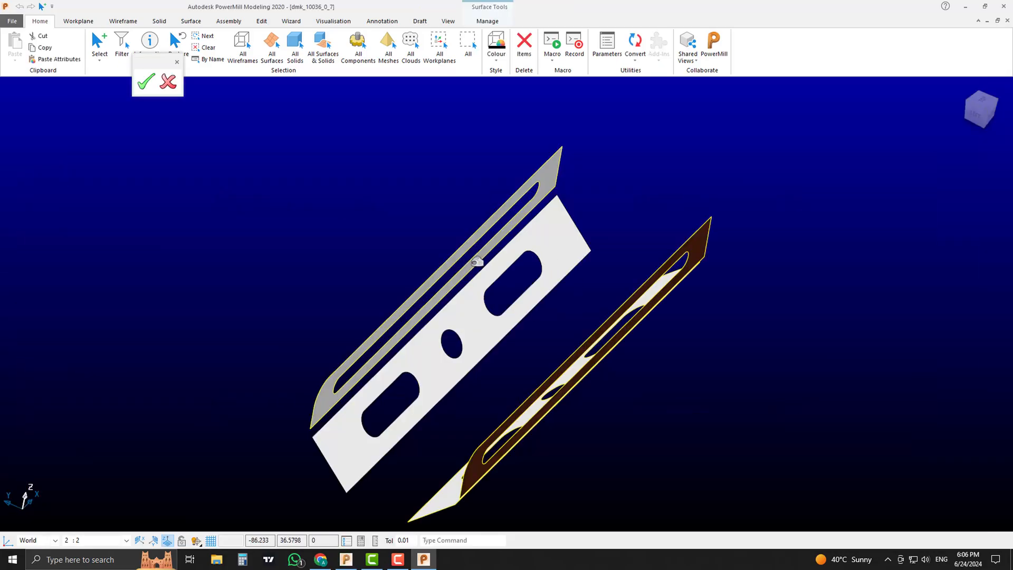
- Preview a Smart Surfacer fill-in of the +X slot on the +Y slanted face with surface tangency off
scroll(546, 272, up, 2)
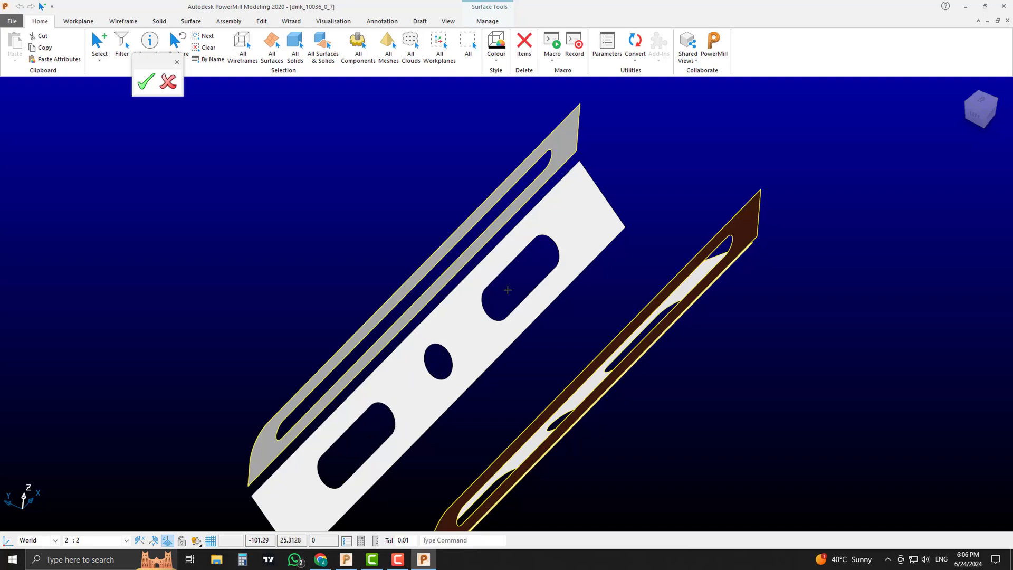
middle_drag(505, 279, 545, 292)
scroll(514, 291, up, 2)
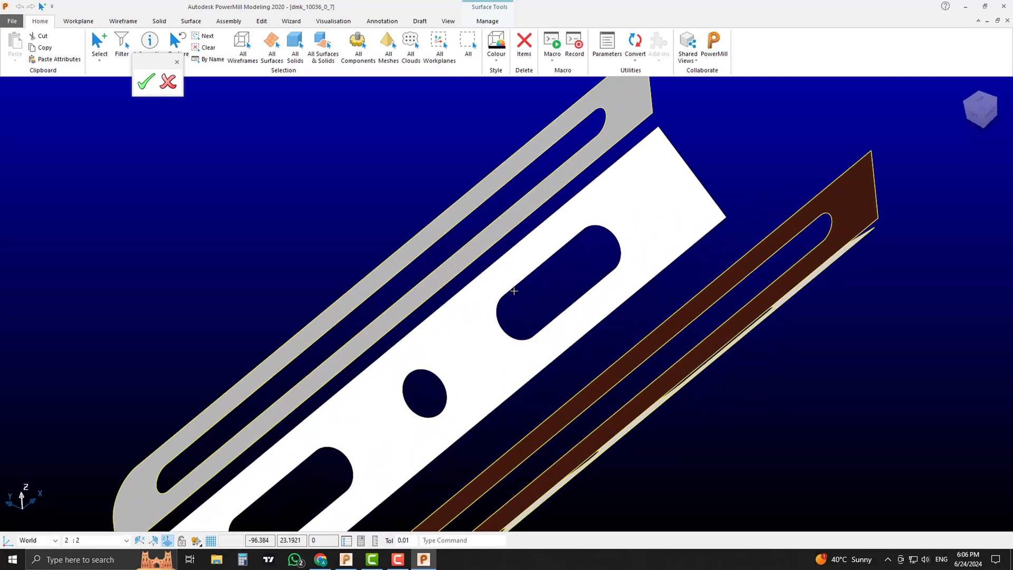
key(s)
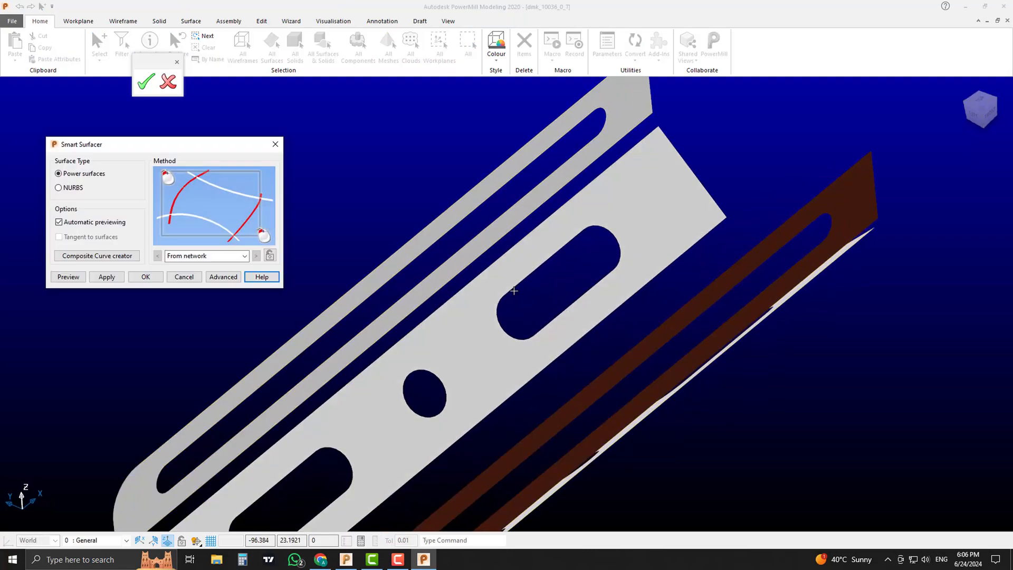
click(536, 273)
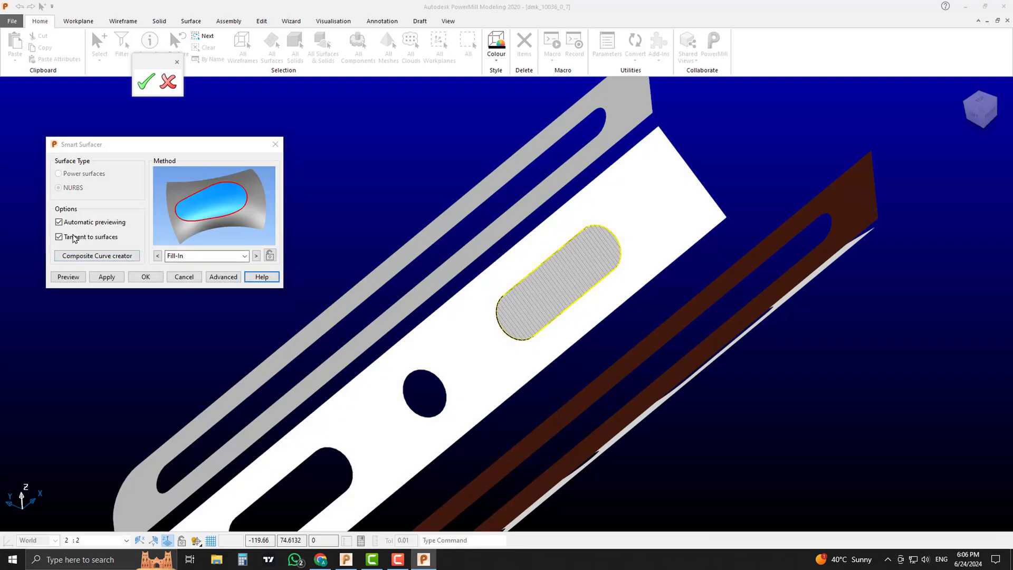
click(73, 237)
click(90, 239)
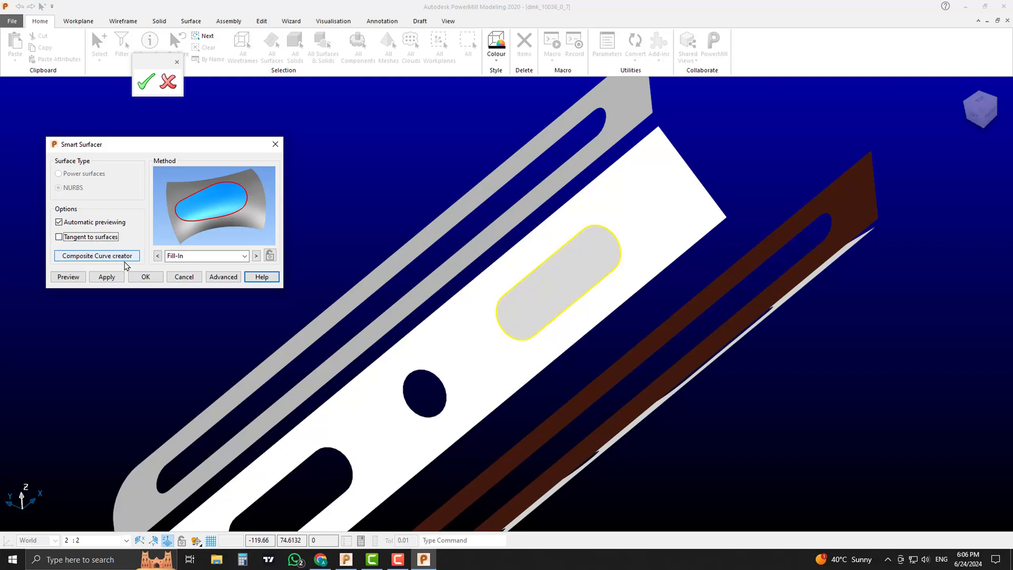
- Add the round hole and the -X slot of the same slanted face to the fill-in, keeping surface tangency off
click(352, 384)
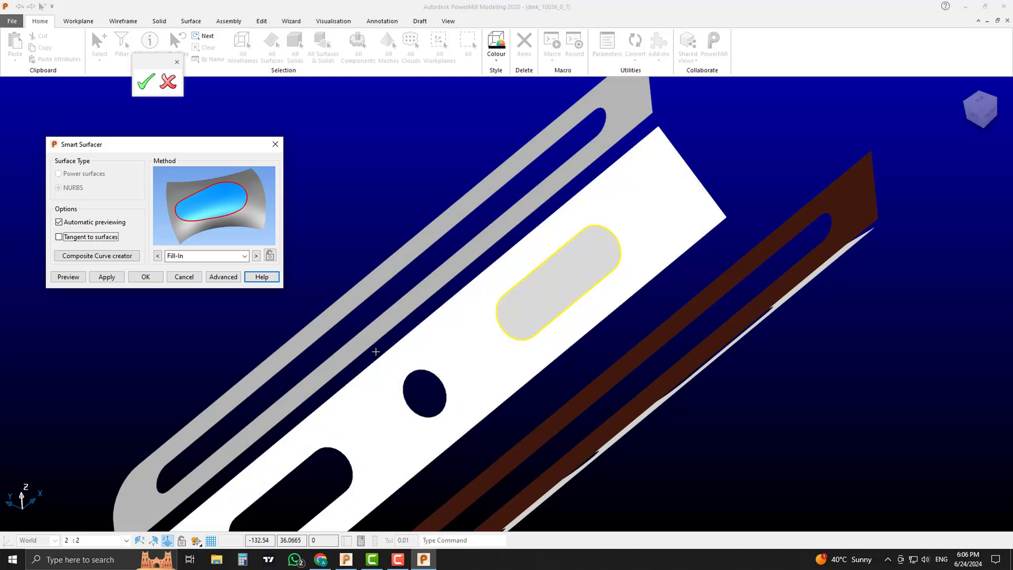
click(423, 370)
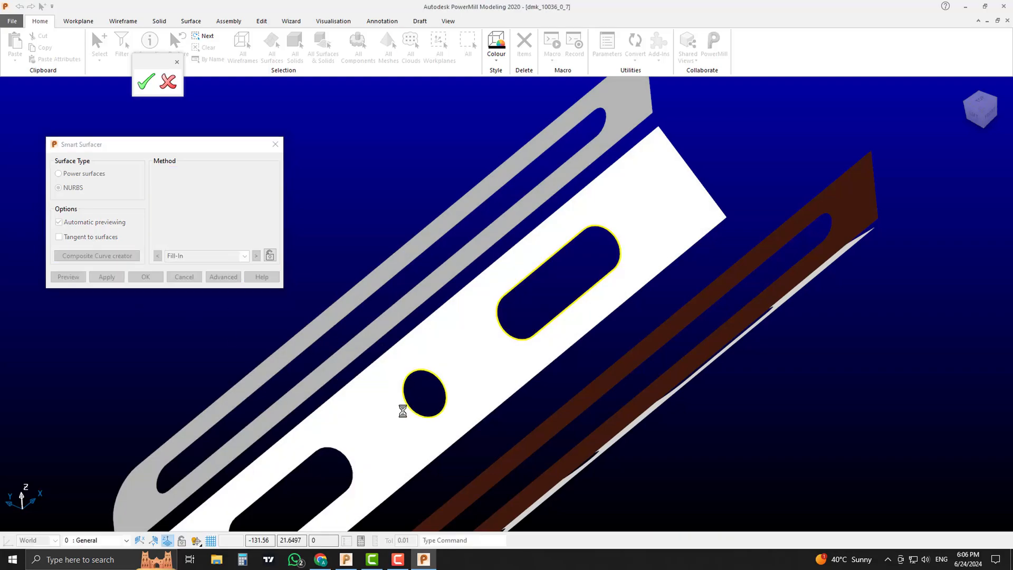
click(59, 236)
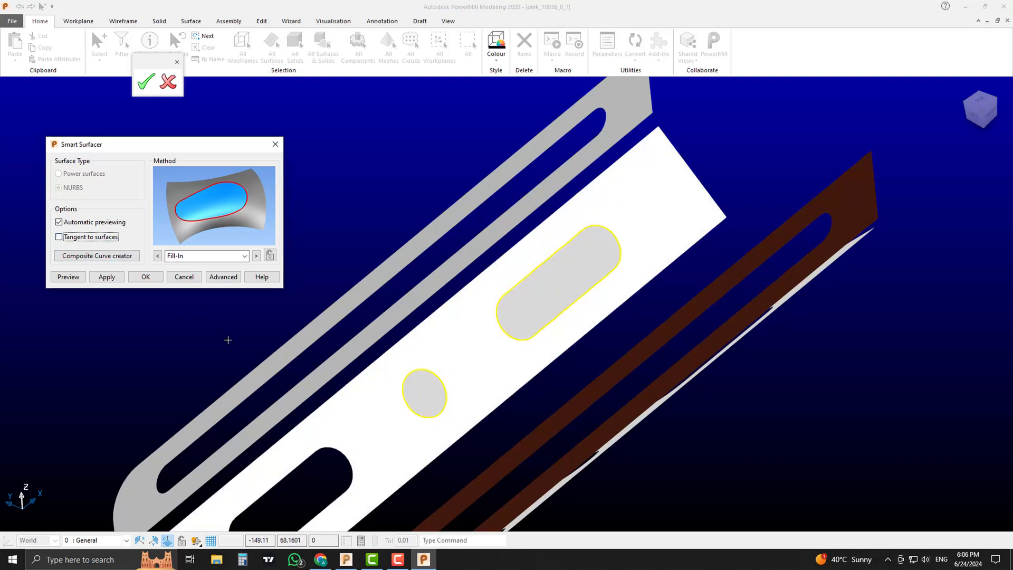
middle_drag(497, 413, 430, 384)
click(435, 403)
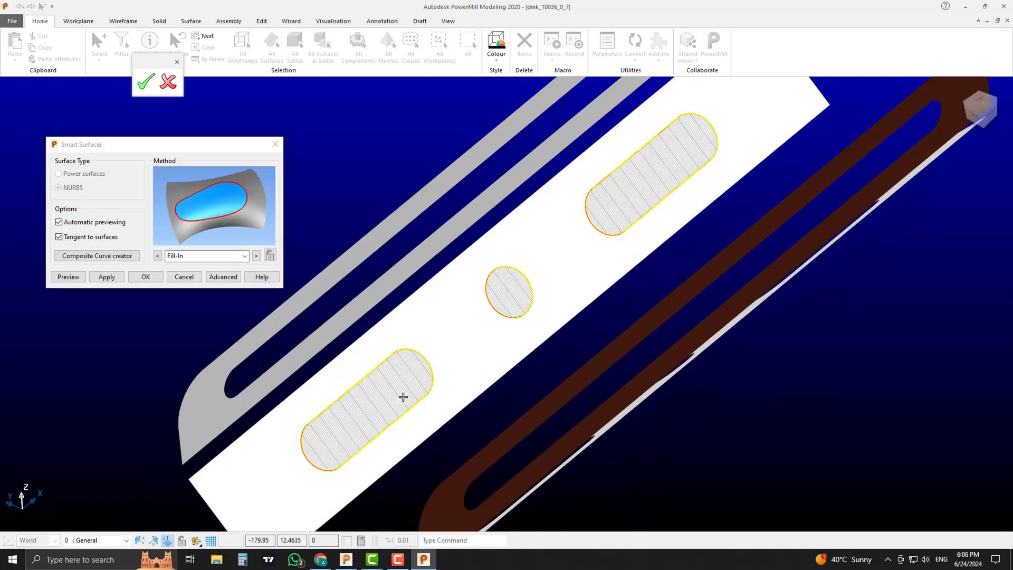
click(59, 237)
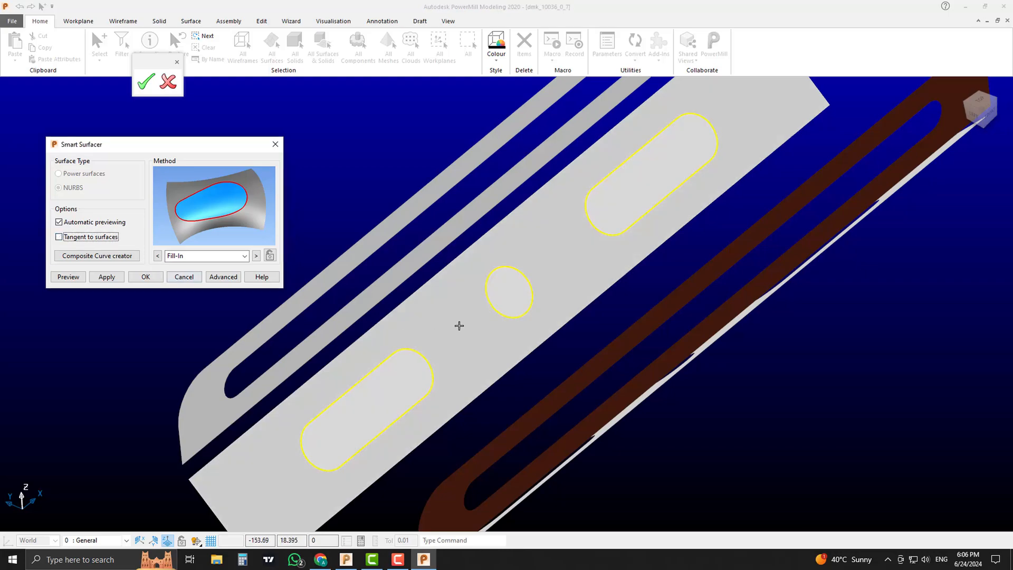
middle_drag(458, 326, 438, 256)
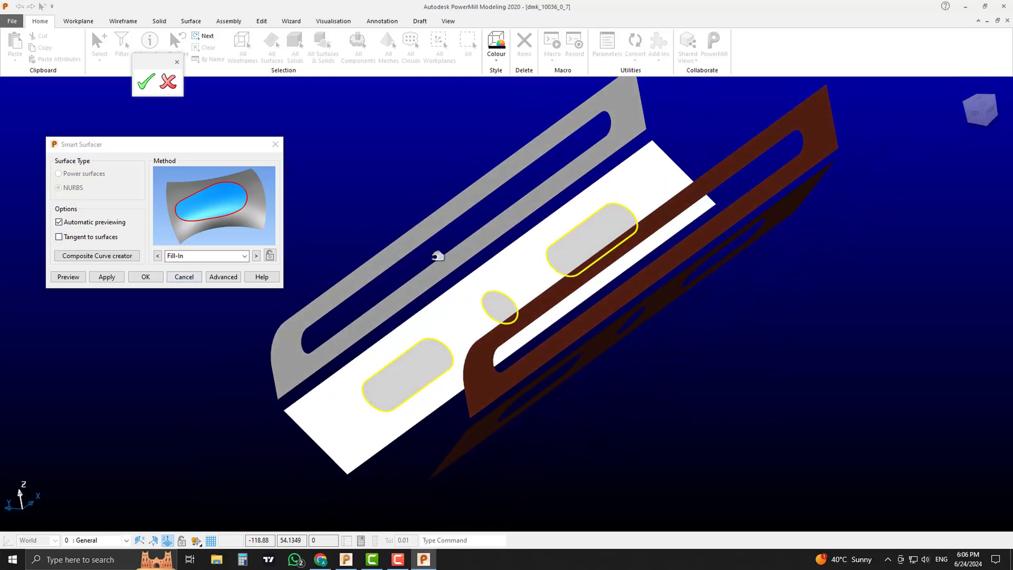
shift+click(445, 258)
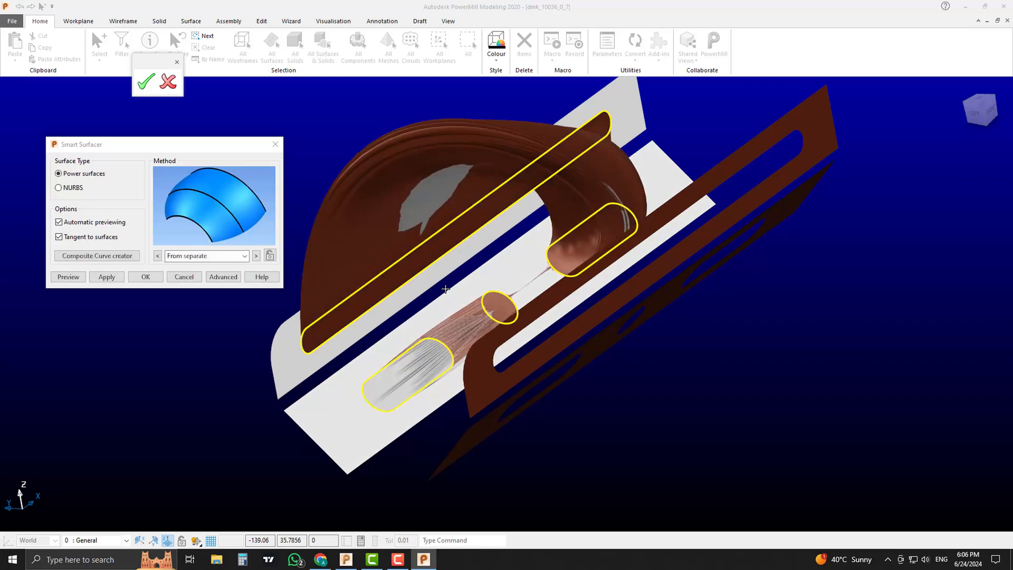
click(100, 237)
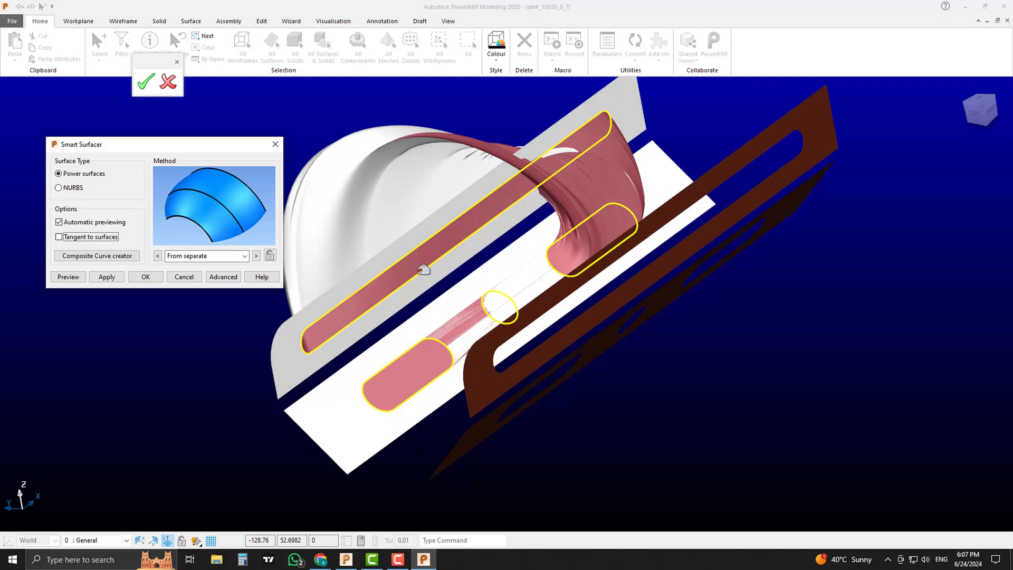
click(424, 269)
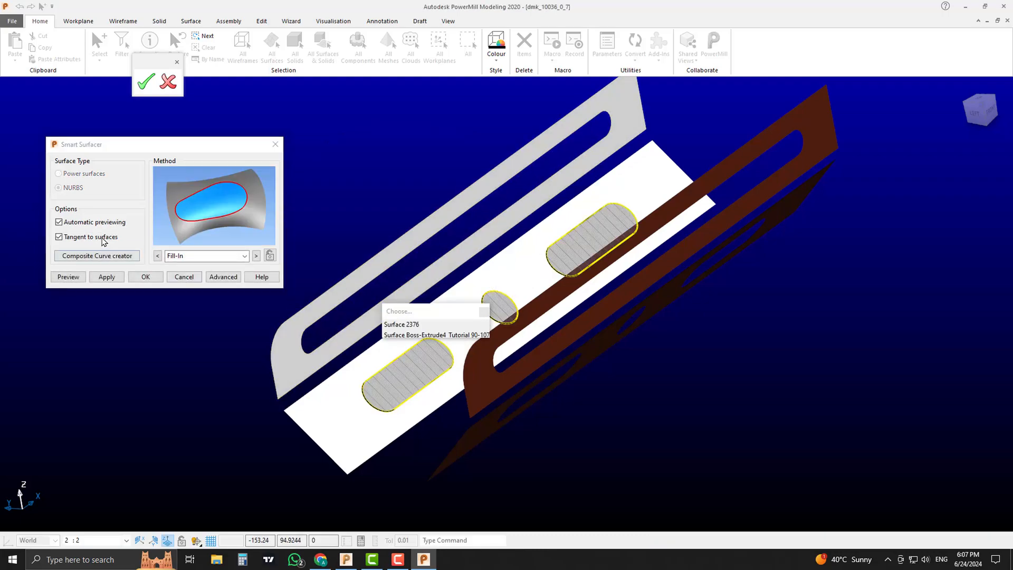
- Turn off surface tangency and apply the fill-in surfaces to the three openings of the +Y slanted face
click(101, 237)
click(106, 277)
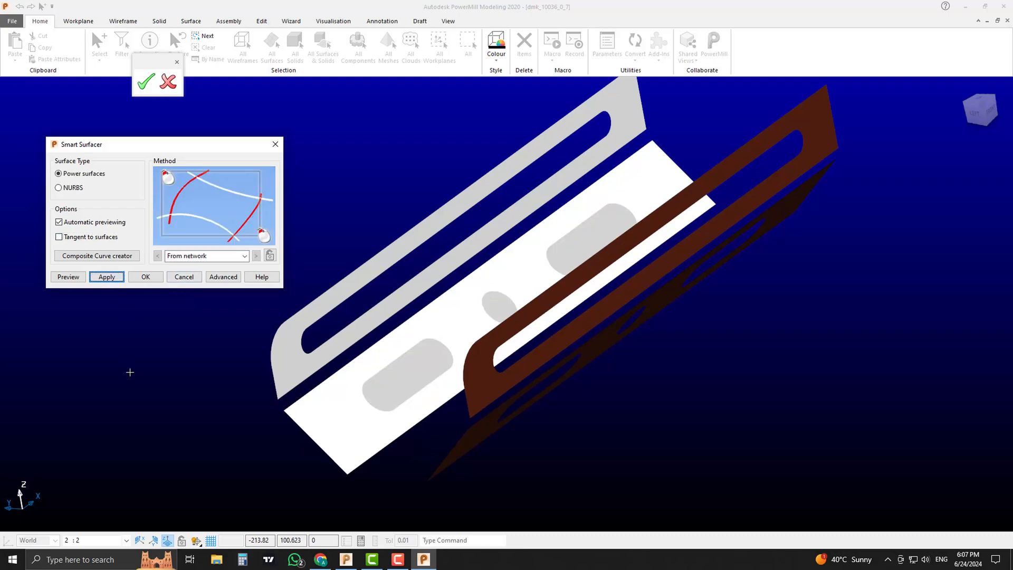
- Fill in both slots and the round hole of the -Y slanted face and apply the surfaces
middle_drag(231, 386, 674, 310)
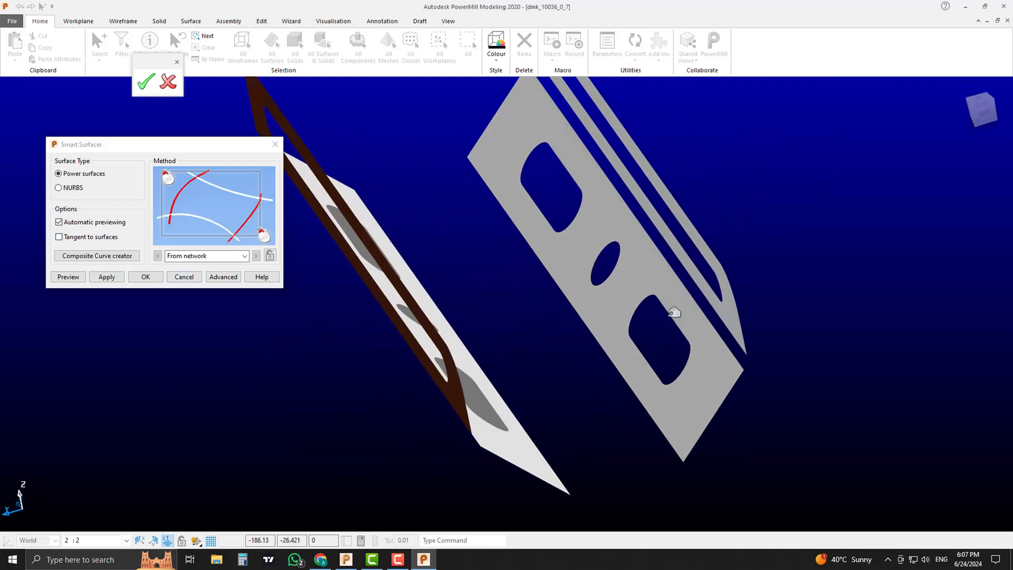
click(673, 310)
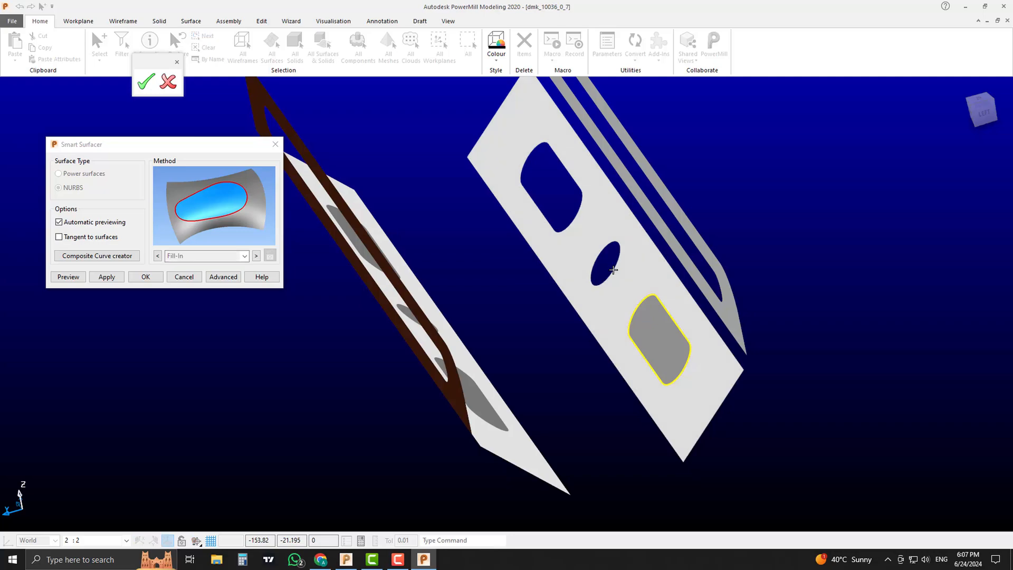
click(618, 264)
click(583, 191)
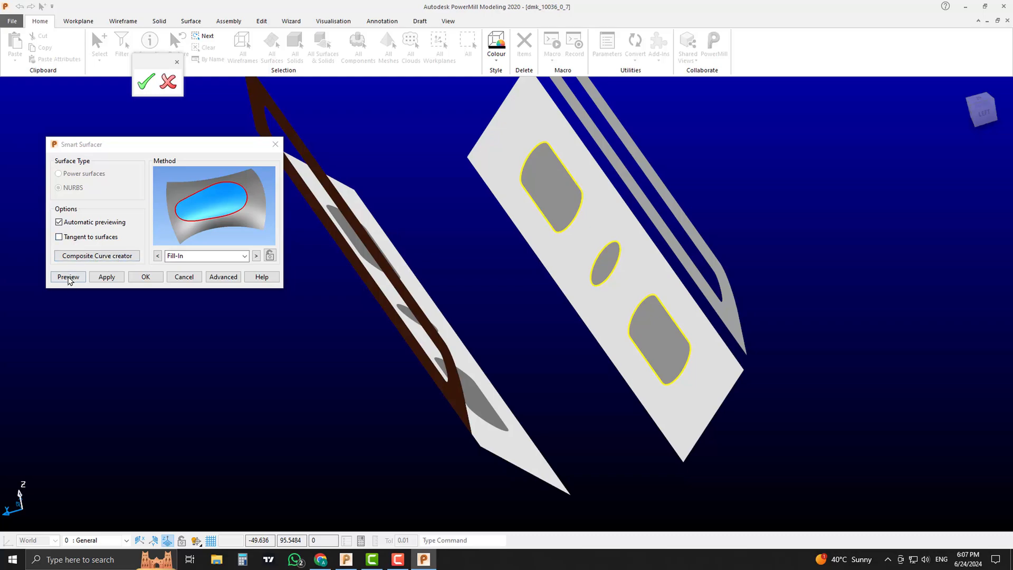
click(98, 278)
- Fill in the long slot of the -Y upright face, close the Smart Surfacer and accept the surface modelling changes
middle_drag(649, 262, 699, 239)
click(701, 235)
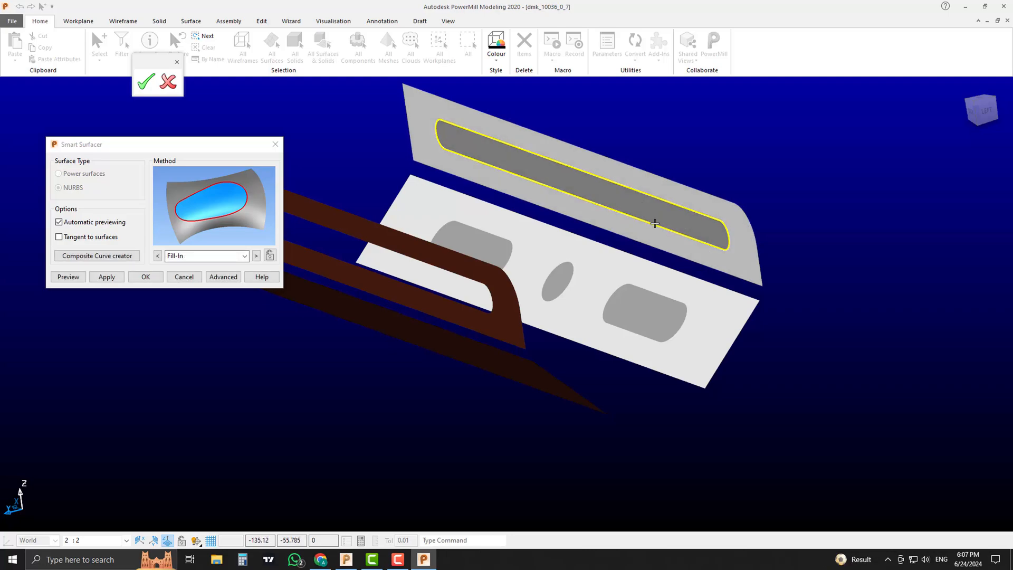
click(107, 277)
click(145, 277)
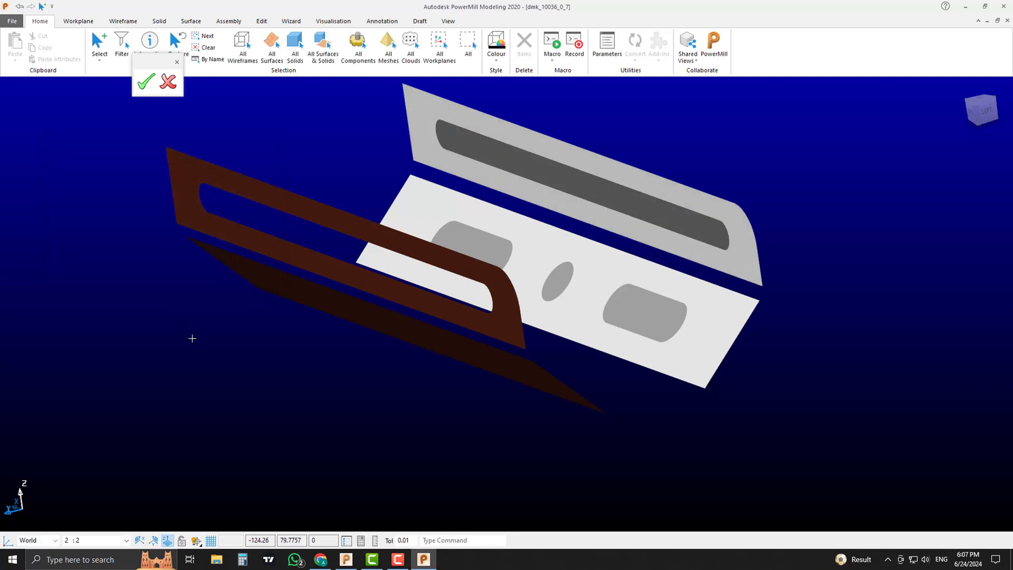
click(144, 86)
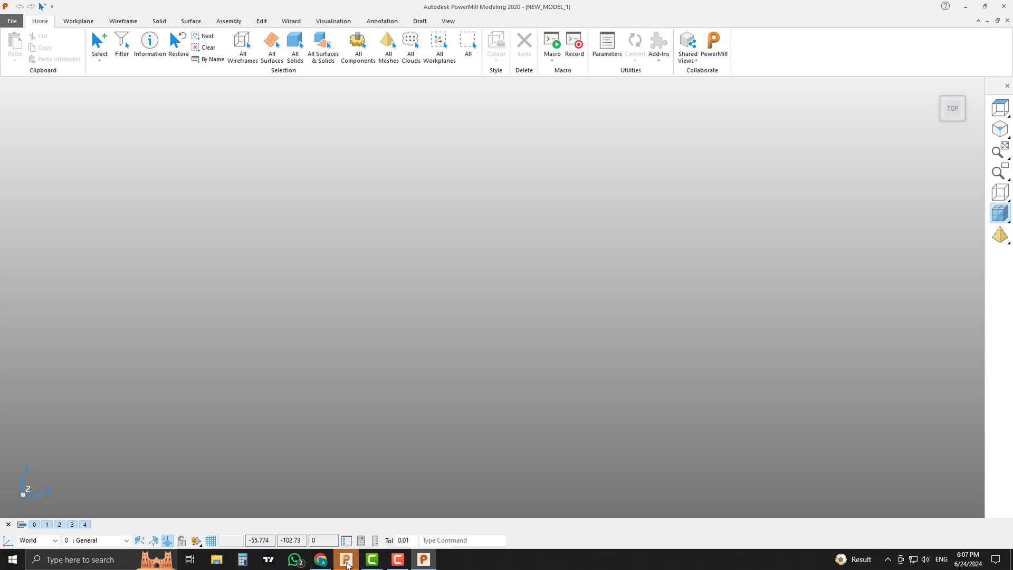
- Switch back to PowerMill and open the +Y wall's slotted upright inner face in Surface Modelling
click(346, 560)
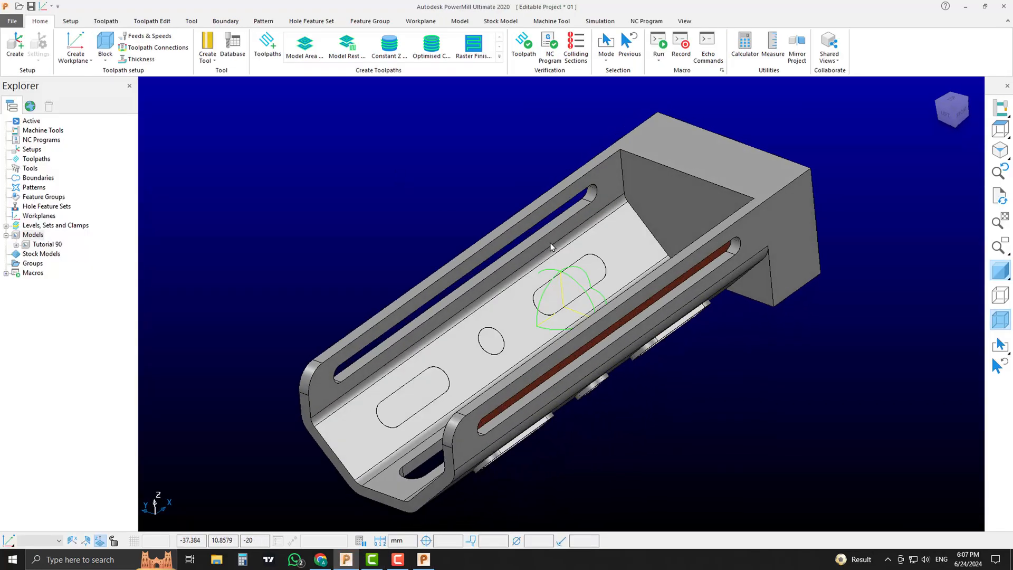
middle_drag(551, 246, 508, 289)
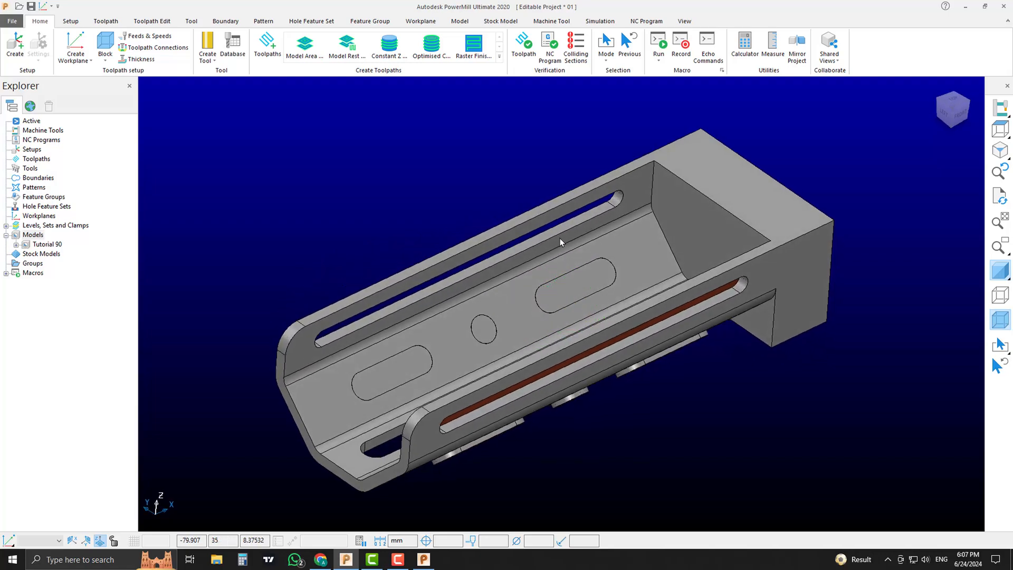
scroll(559, 238, up, 3)
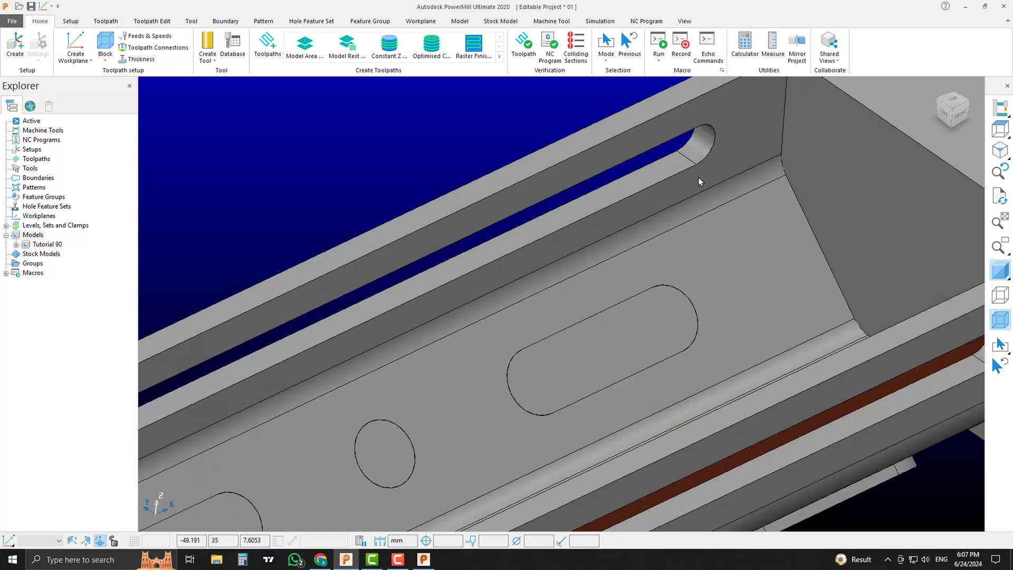
scroll(737, 285, down, 5)
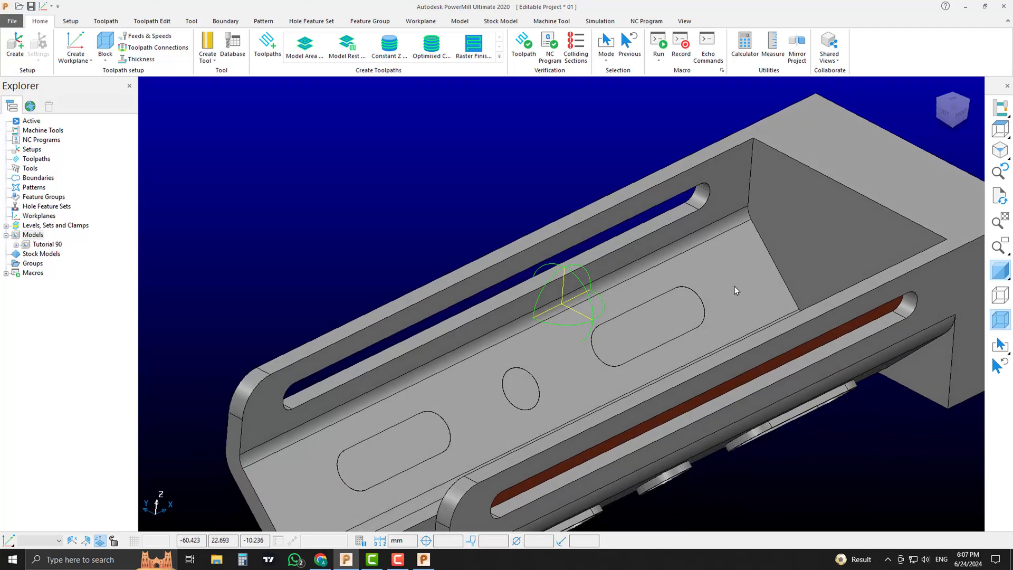
middle_drag(734, 285, 741, 273)
right_click(722, 178)
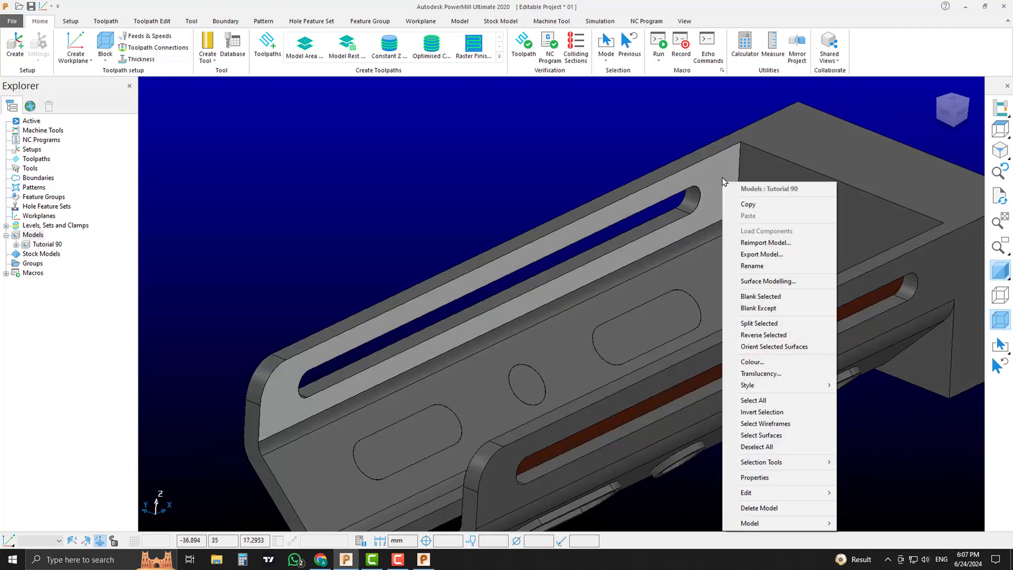
click(767, 281)
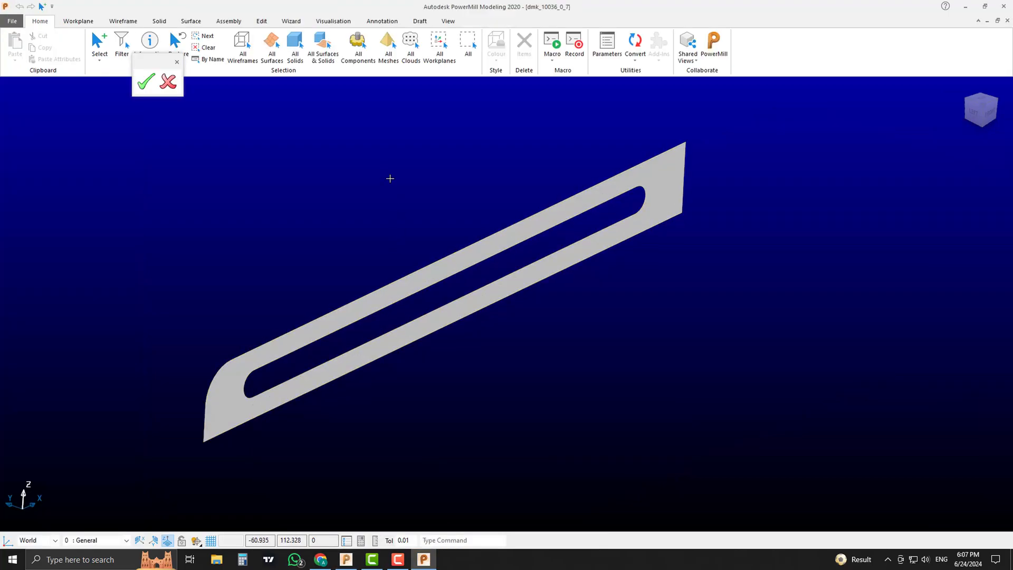
- Fill in the long slot of the +Y upright face without surface tangency and accept the surface modelling changes
middle_drag(589, 238, 621, 223)
scroll(607, 241, up, 2)
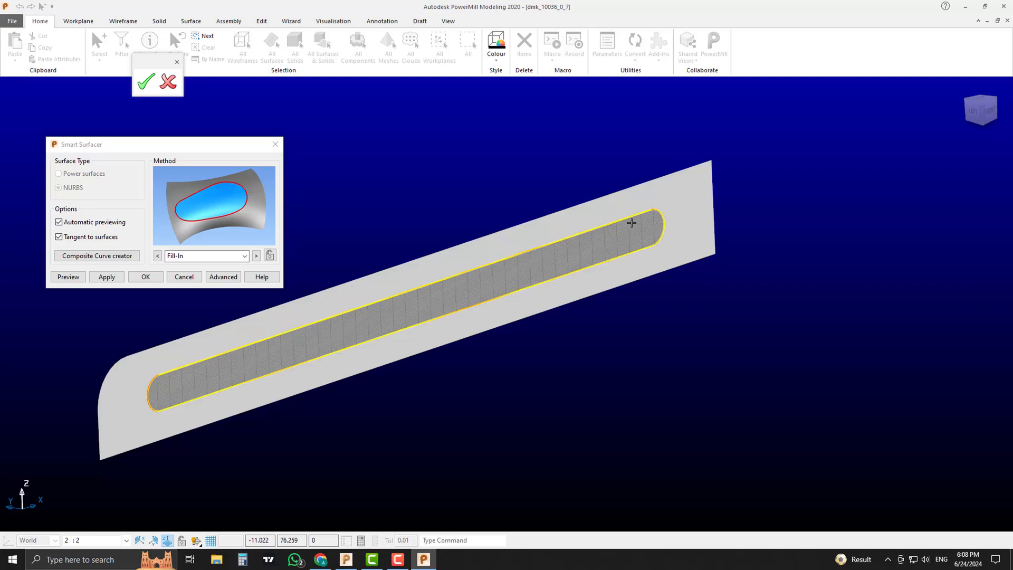
click(89, 236)
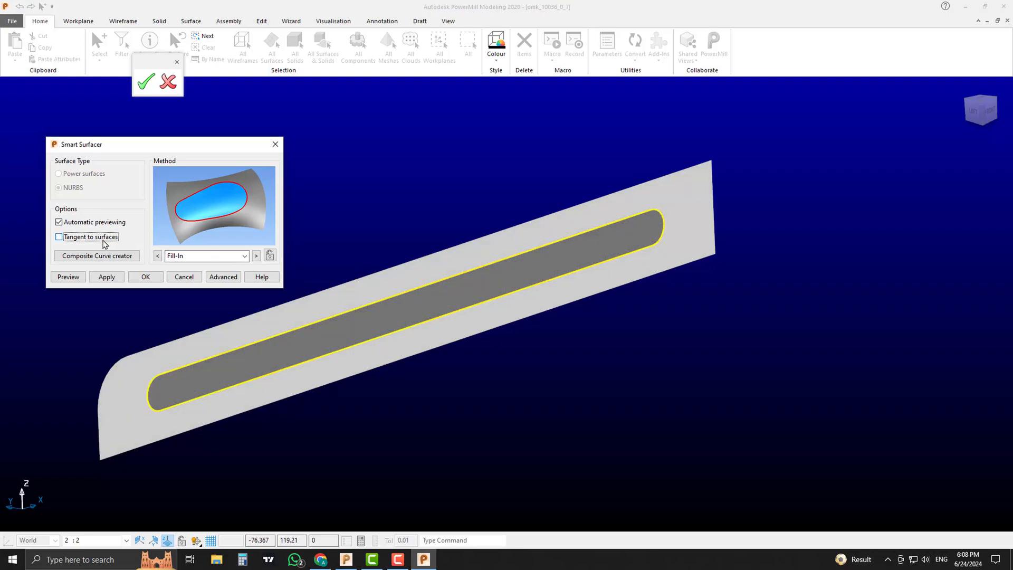
click(112, 278)
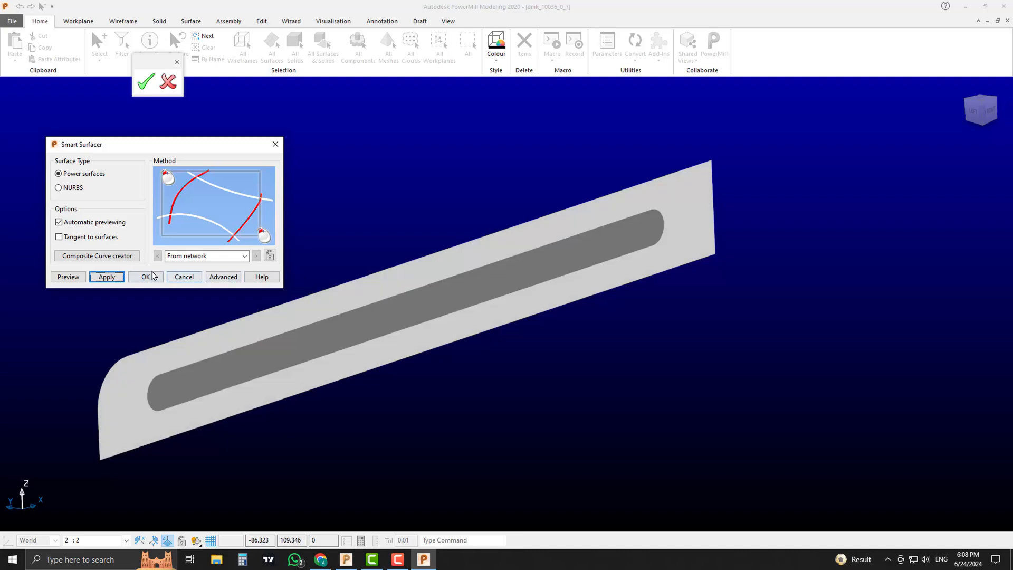
click(148, 277)
click(146, 81)
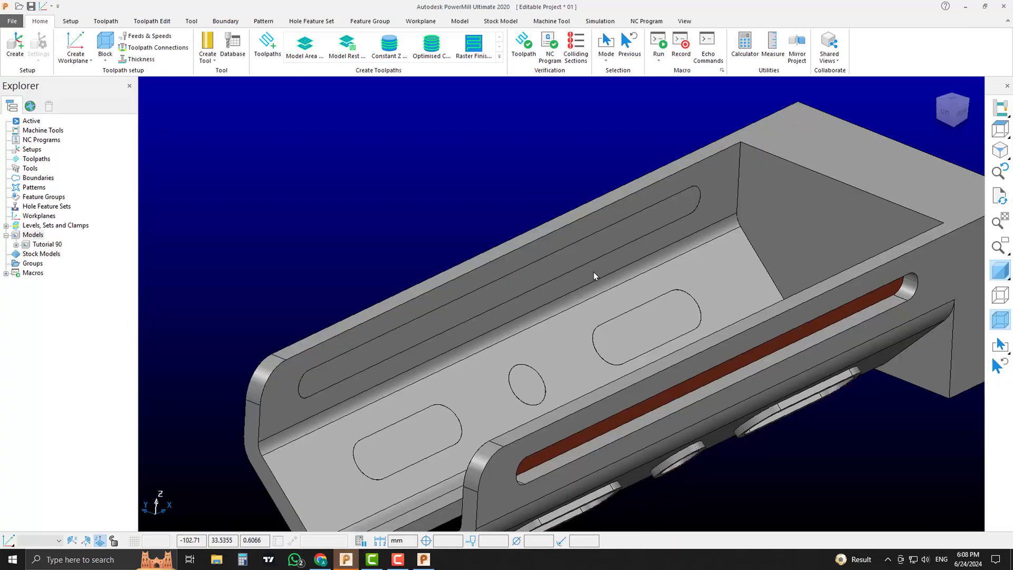
- Measure the floor slot's width between two points across its rounded end beside the bracket's solid block, then close the measurement
middle_drag(457, 185, 553, 391)
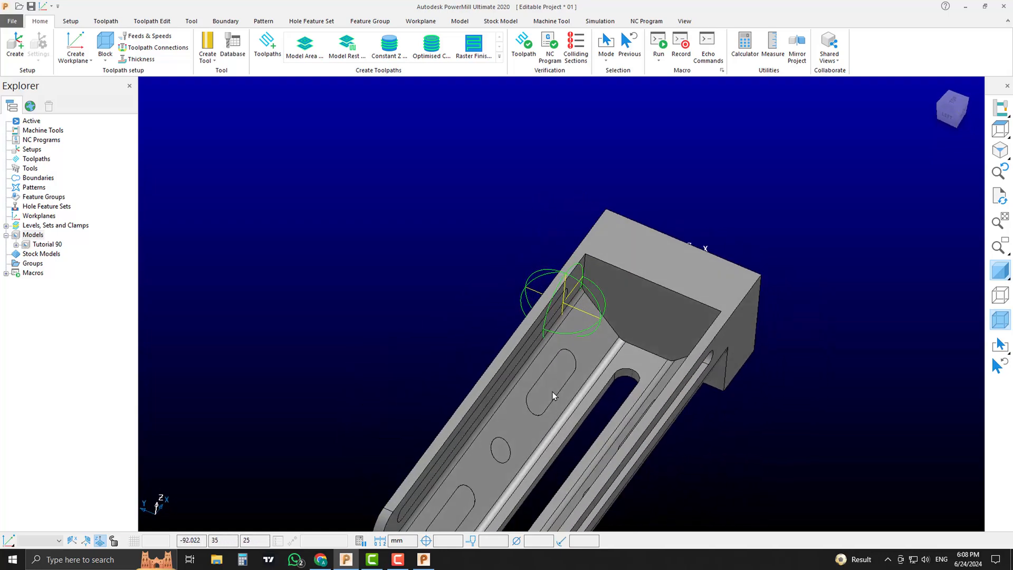
scroll(627, 344, up, 5)
scroll(627, 344, up, 2)
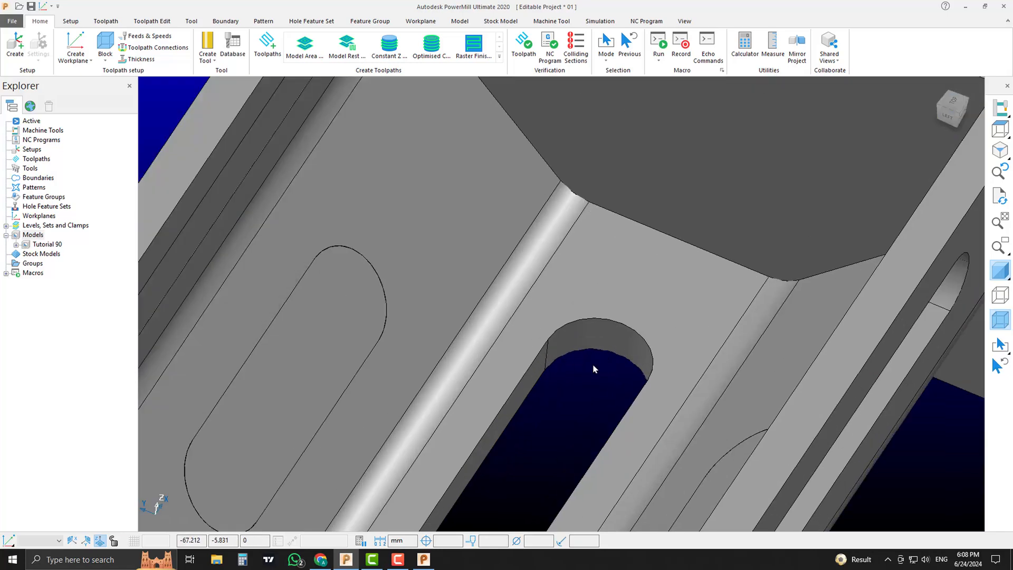
middle_drag(608, 370, 651, 351)
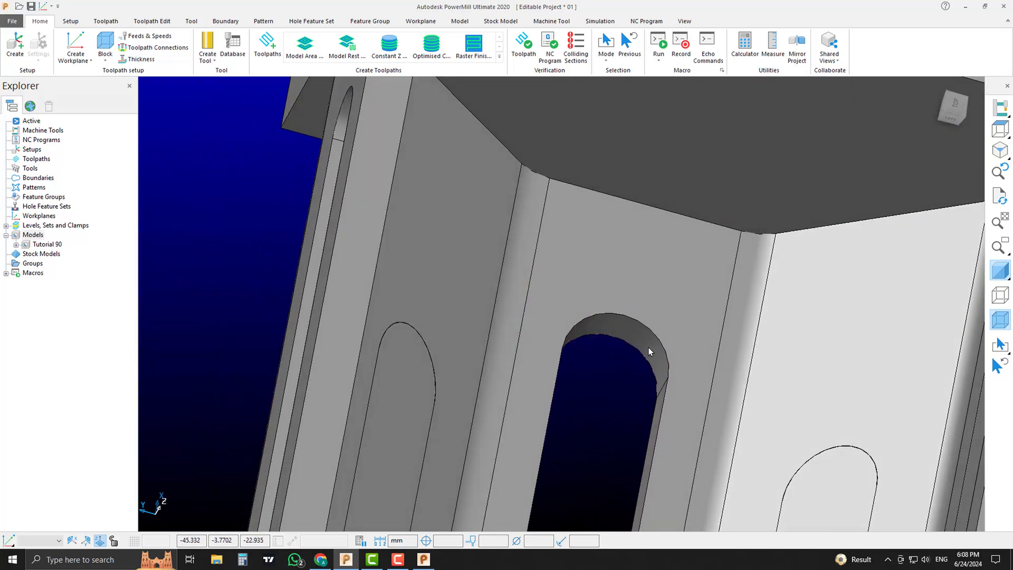
scroll(637, 336, up, 2)
middle_drag(585, 312, 673, 174)
click(772, 50)
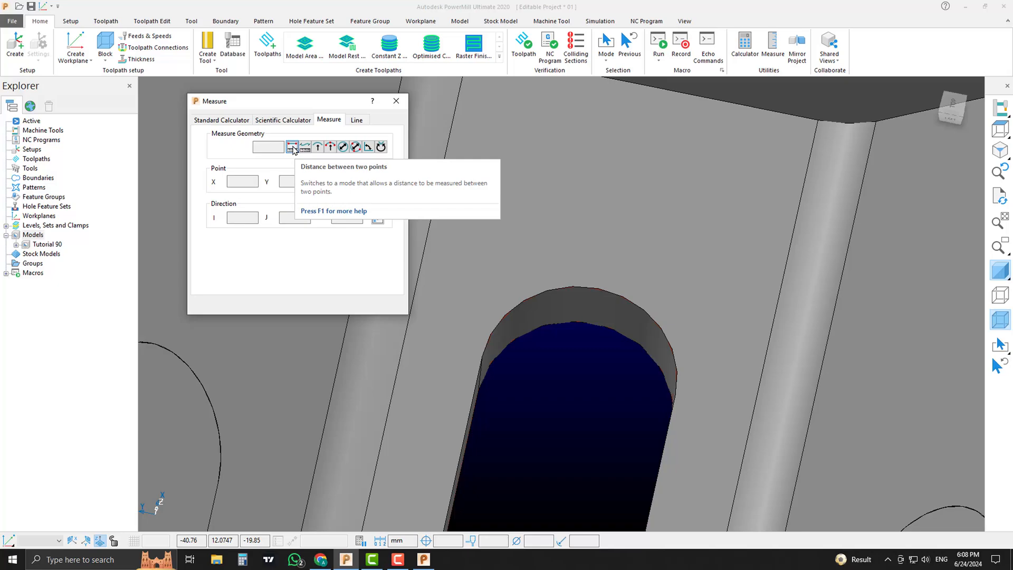
click(292, 147)
click(482, 357)
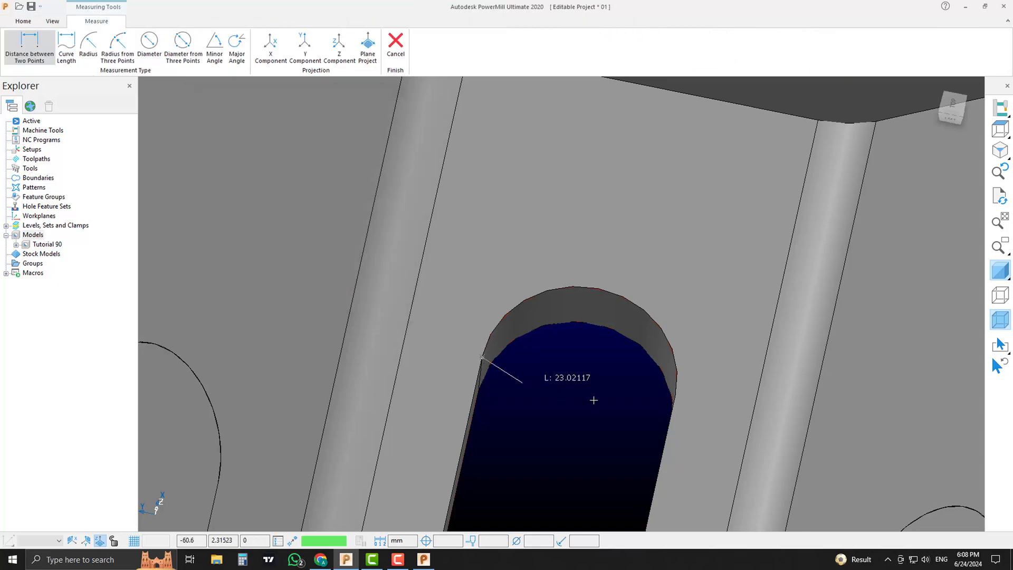
click(654, 411)
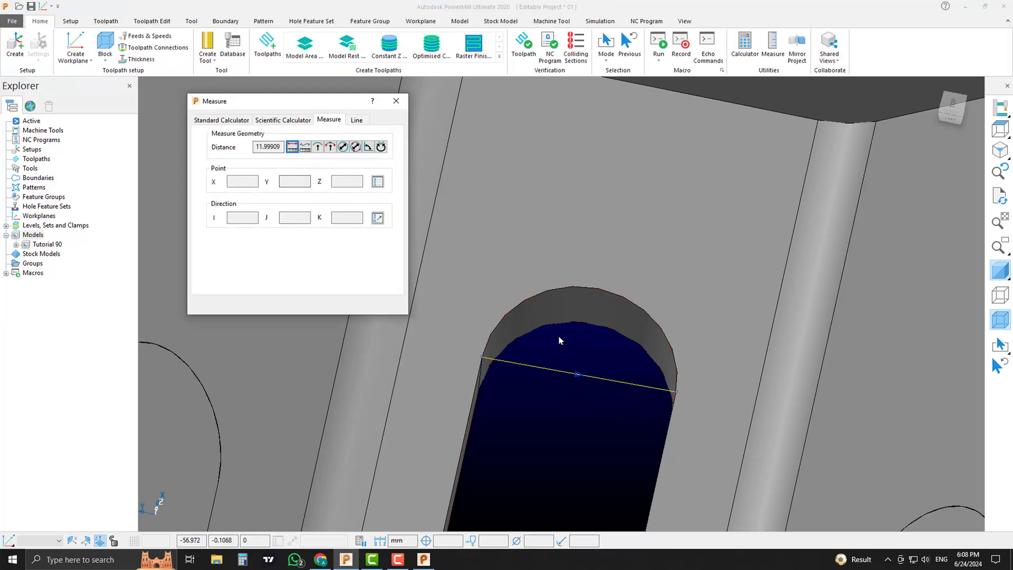
click(396, 100)
- Examine the open floor slot from inside the bracket and from the outer side with the slanted faces' pockets
scroll(627, 343, down, 5)
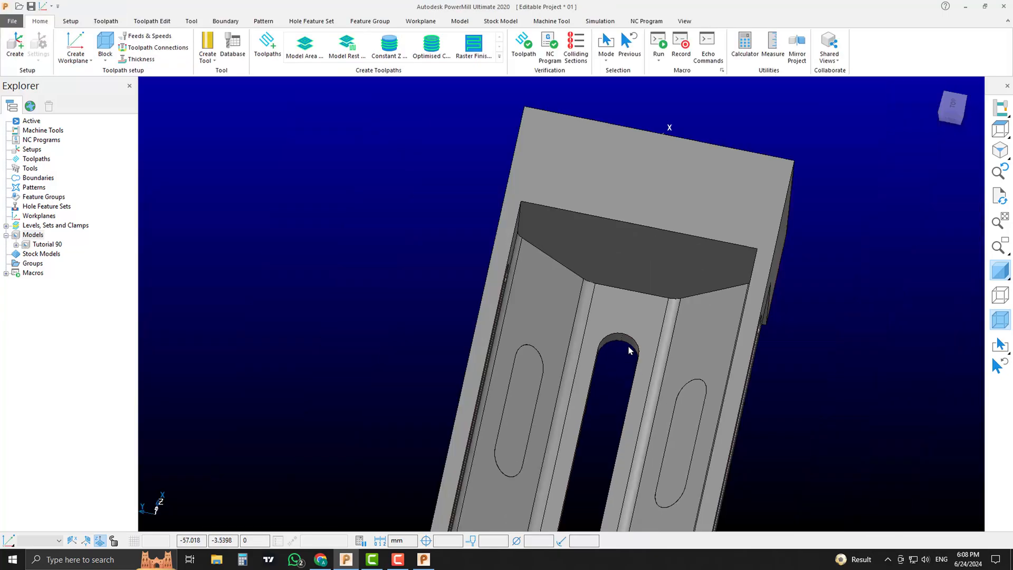
middle_drag(618, 350, 663, 351)
scroll(635, 336, up, 3)
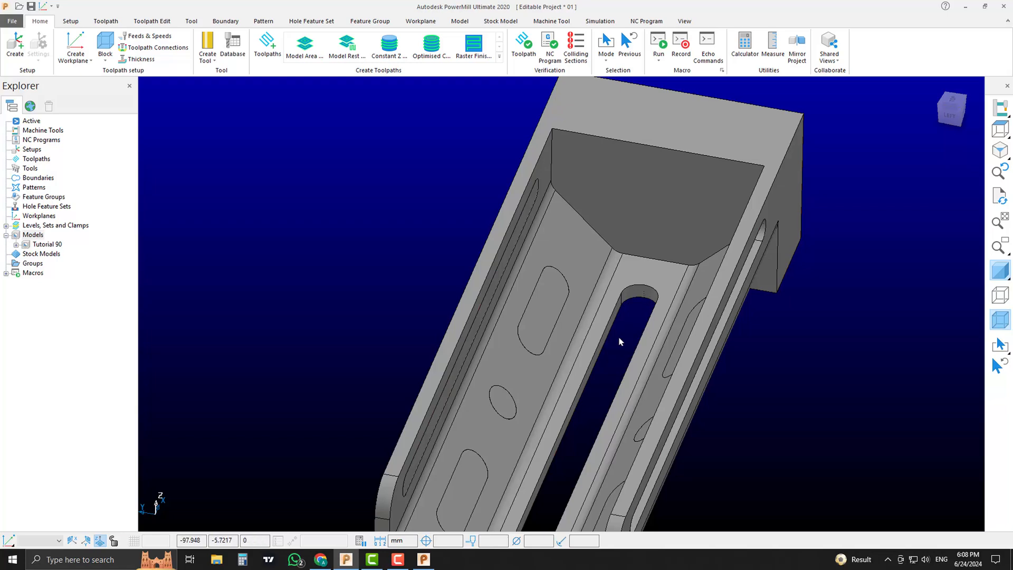
mouse_move(621, 342)
middle_down()
mouse_move(691, 349)
mouse_move(632, 345)
mouse_move(612, 330)
middle_up()
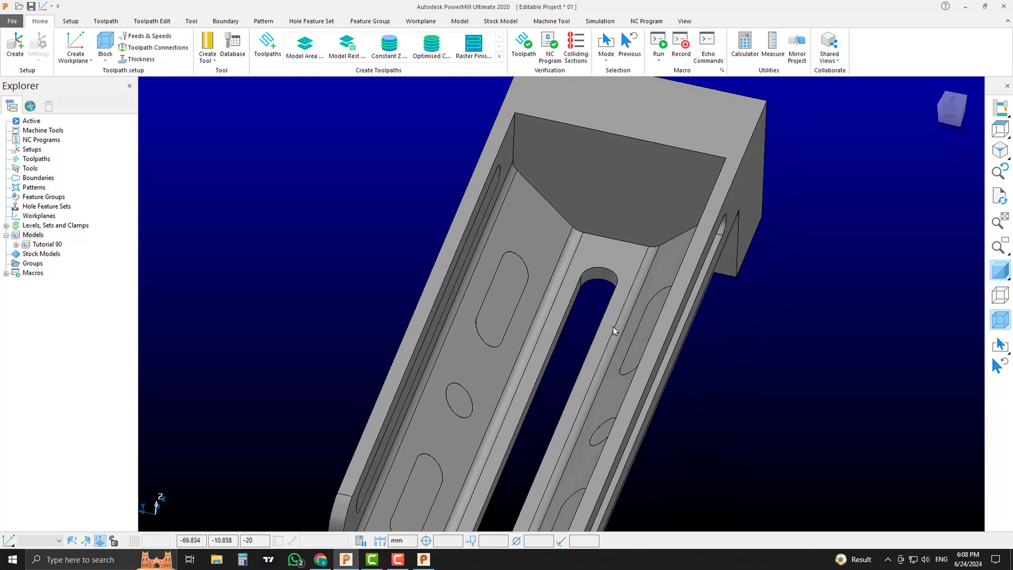
scroll(580, 323, down, 2)
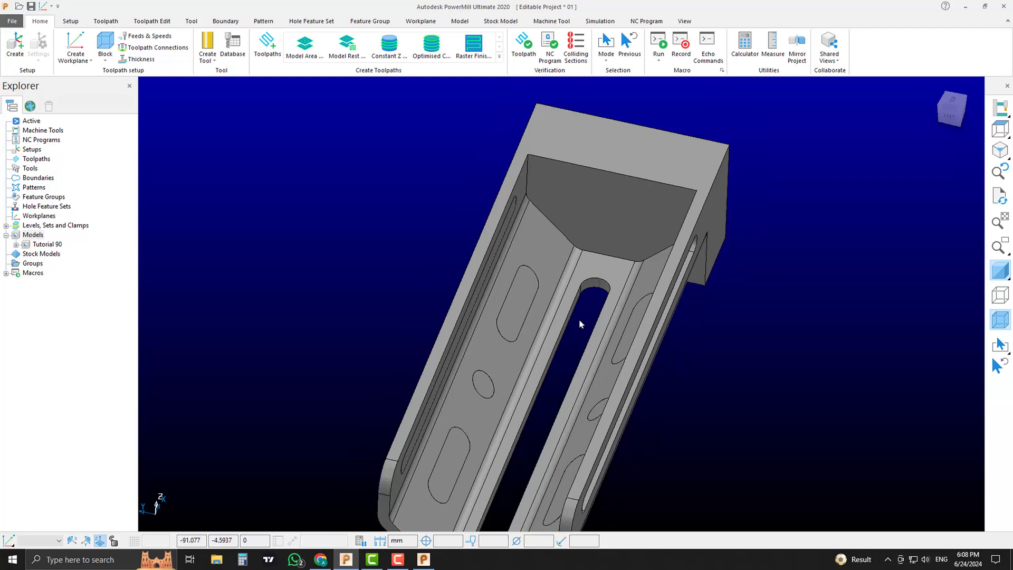
middle_drag(580, 324, 598, 299)
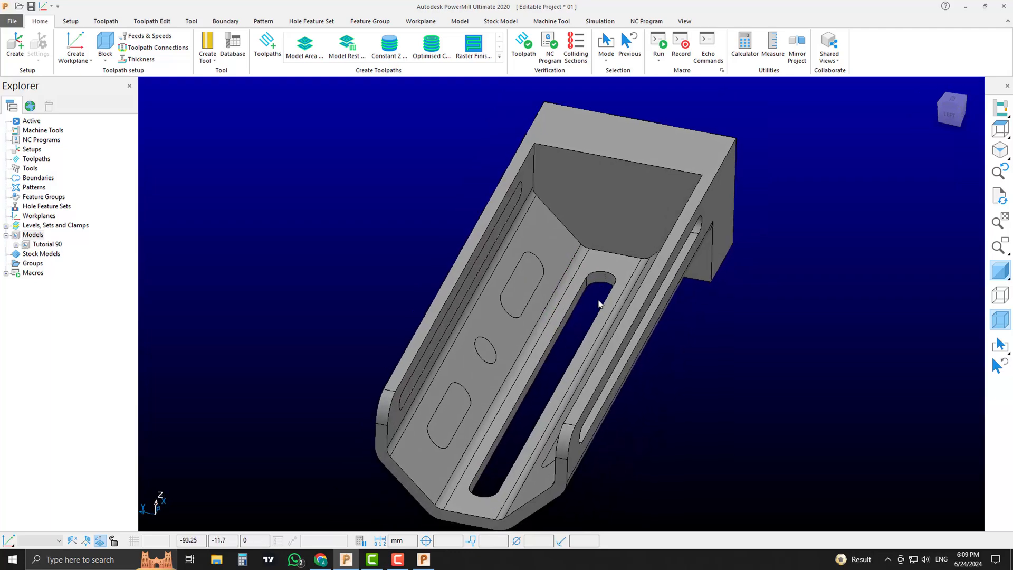
scroll(551, 265, up, 2)
middle_drag(580, 284, 580, 262)
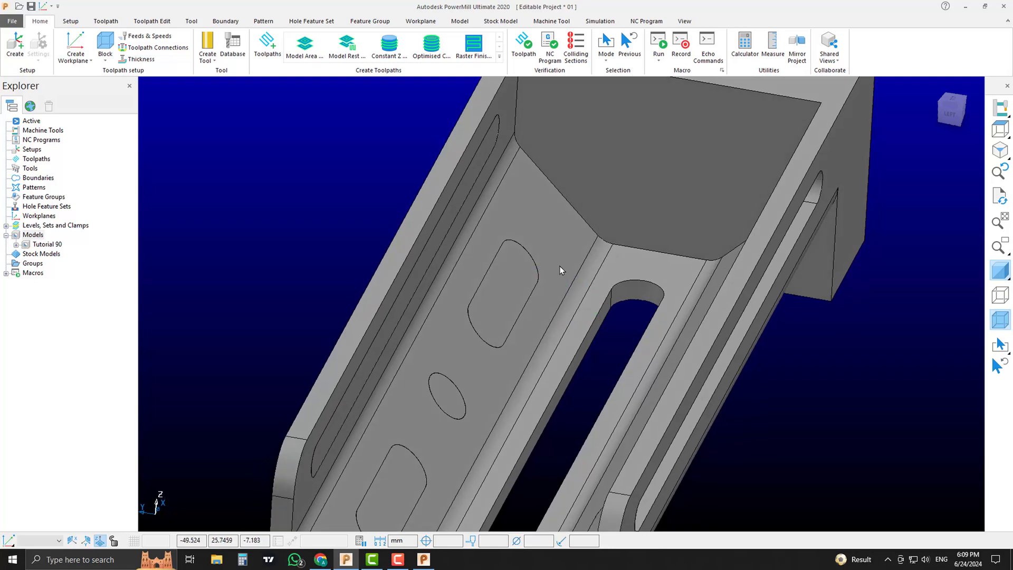
scroll(592, 311, up, 2)
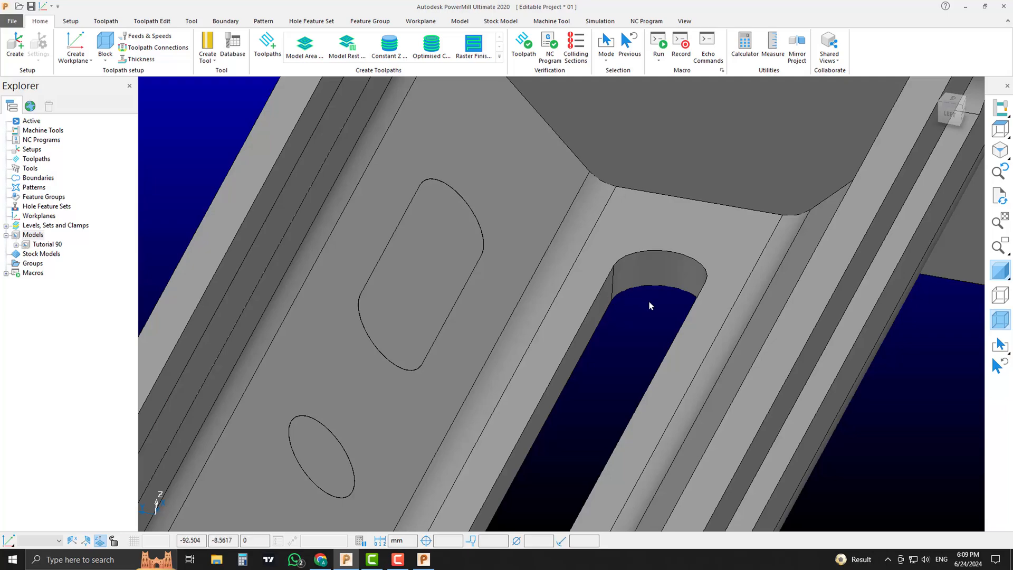
scroll(650, 305, down, 2)
scroll(657, 323, down, 5)
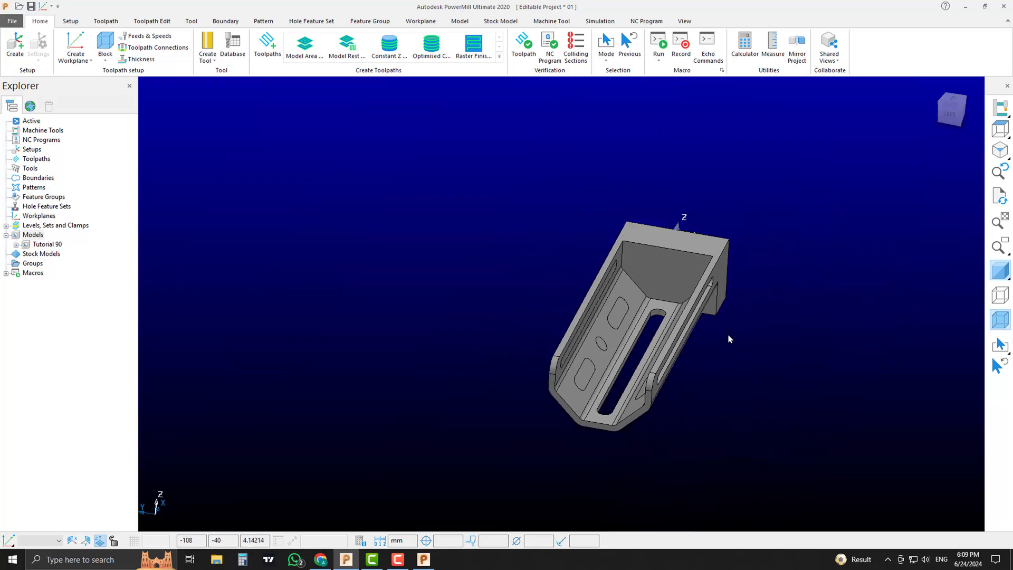
middle_drag(728, 337, 812, 347)
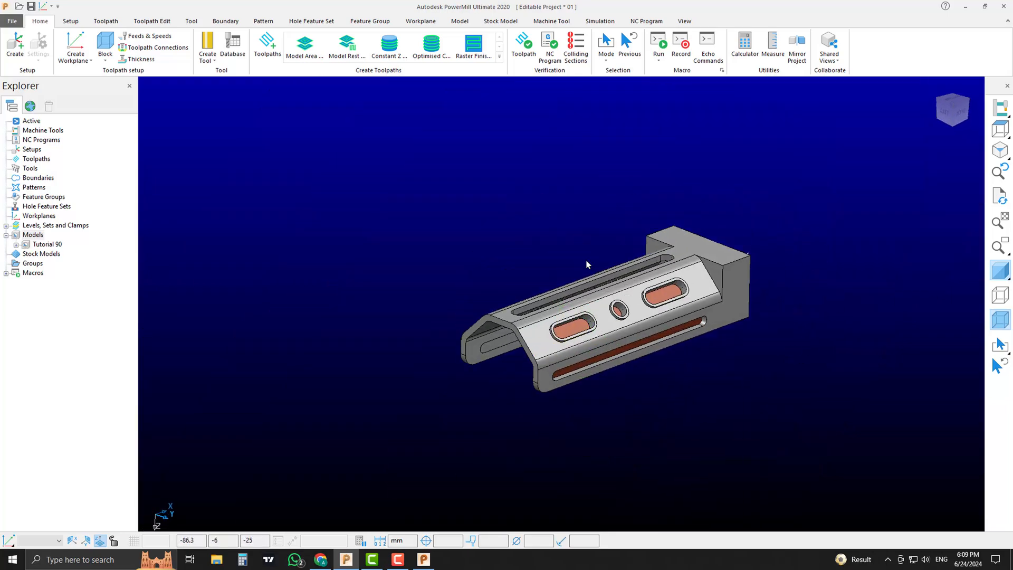
scroll(687, 300, up, 6)
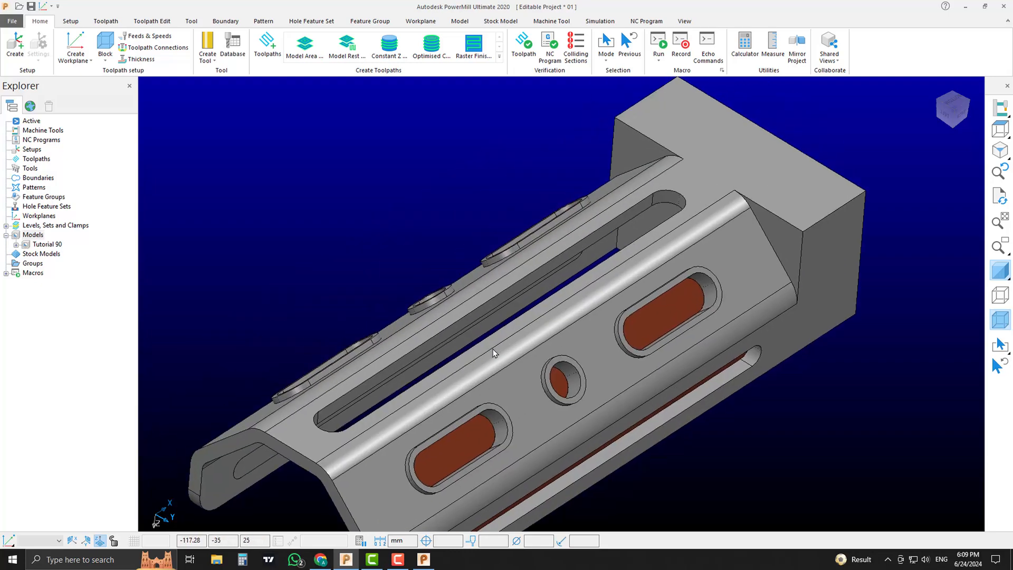
- Select the bracket's slotted inner floor face and open it in Surface Modelling
scroll(669, 289, down, 3)
middle_drag(669, 289, 637, 210)
scroll(637, 210, up, 5)
click(624, 176)
right_click(622, 177)
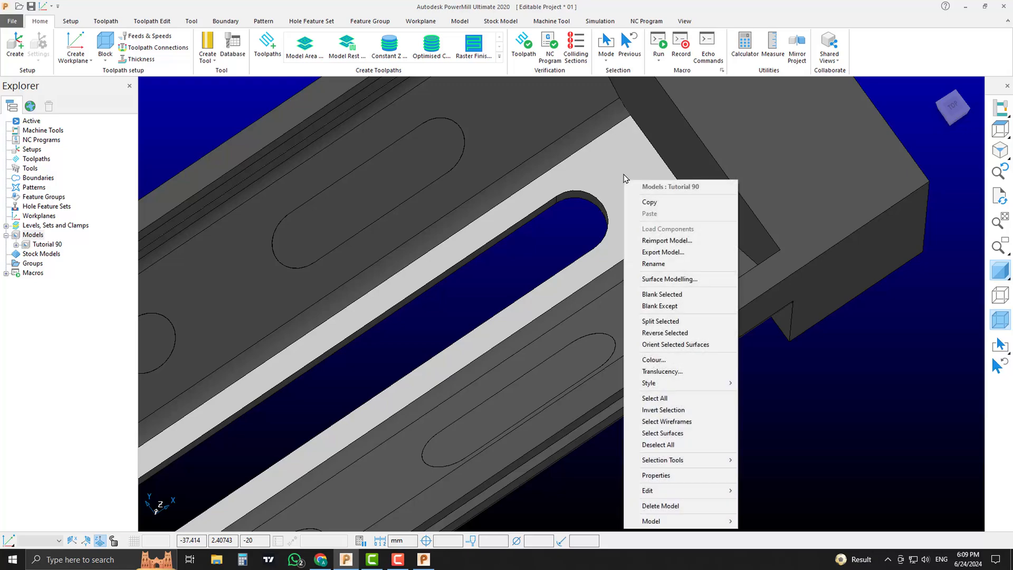
click(669, 278)
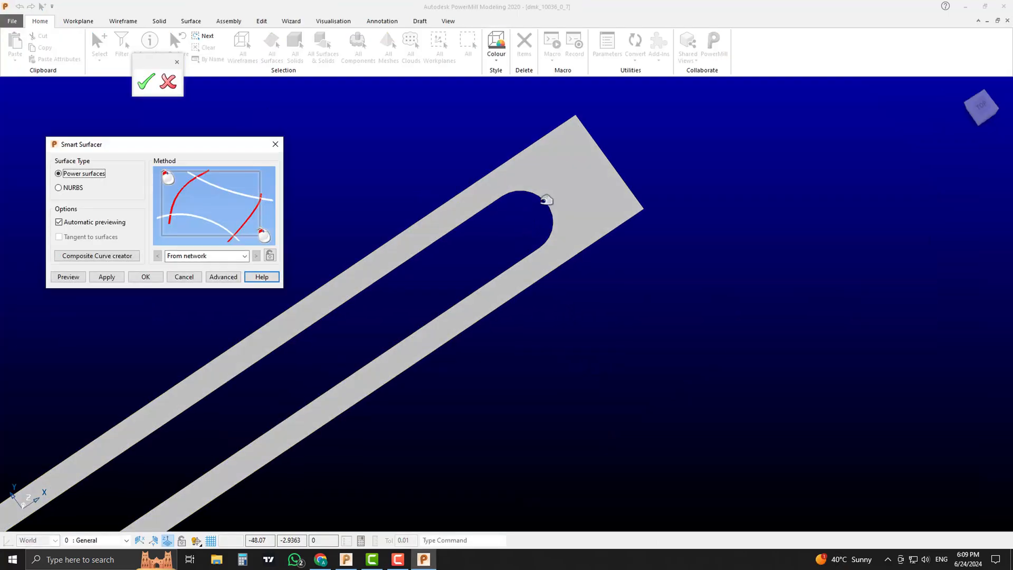
- Fill in the floor face's long slot without surface tangency, close the Smart Surfacer and accept the surface modelling changes
click(113, 238)
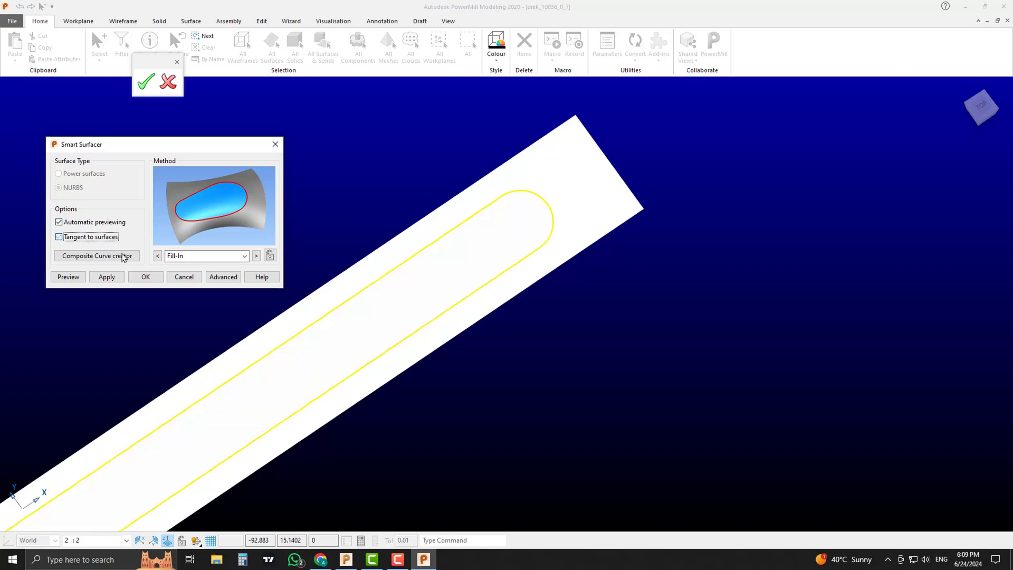
click(113, 277)
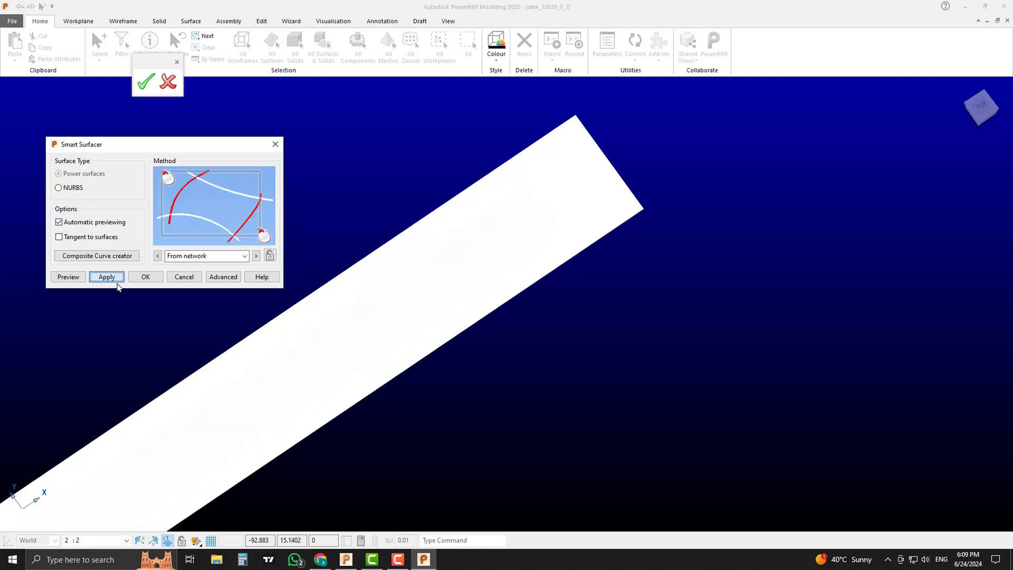
click(143, 277)
click(146, 81)
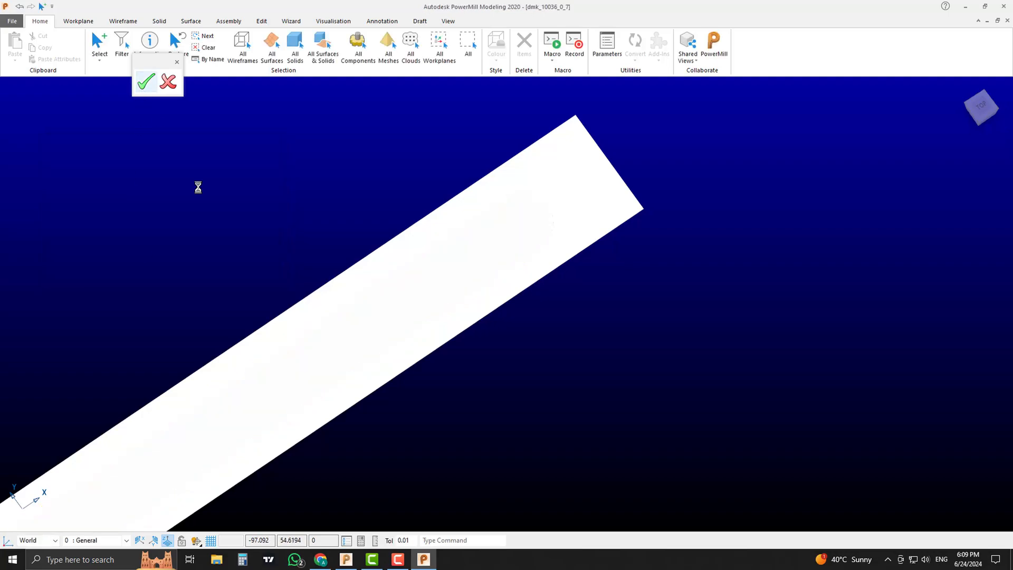
- Create the 8 mm end mill EM8 and the 8 mm ball nose BN8 from the tool database
scroll(770, 274, down, 5)
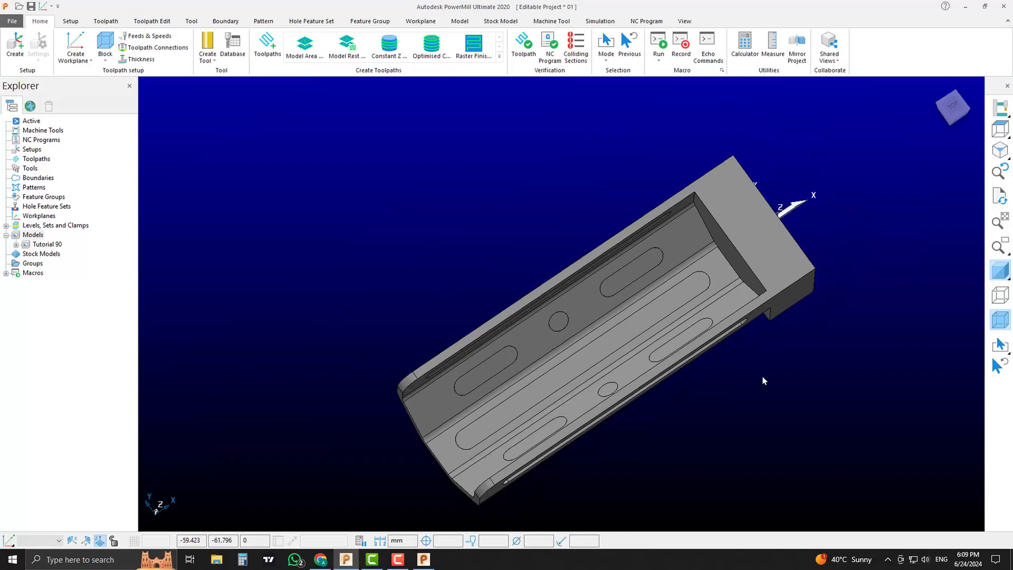
middle_drag(763, 380, 651, 270)
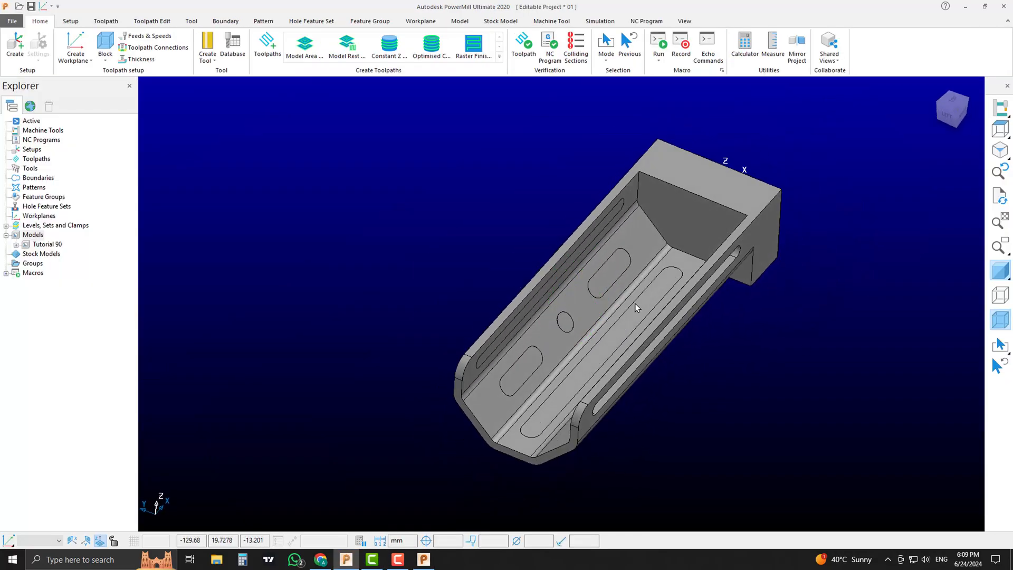
middle_drag(622, 311, 635, 282)
scroll(622, 301, up, 5)
scroll(622, 300, down, 4)
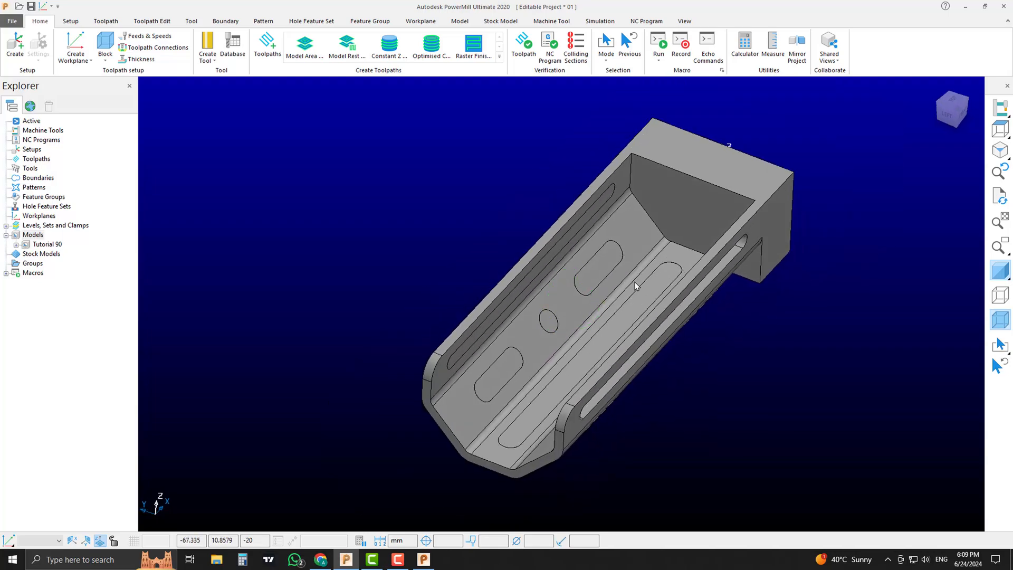
click(232, 45)
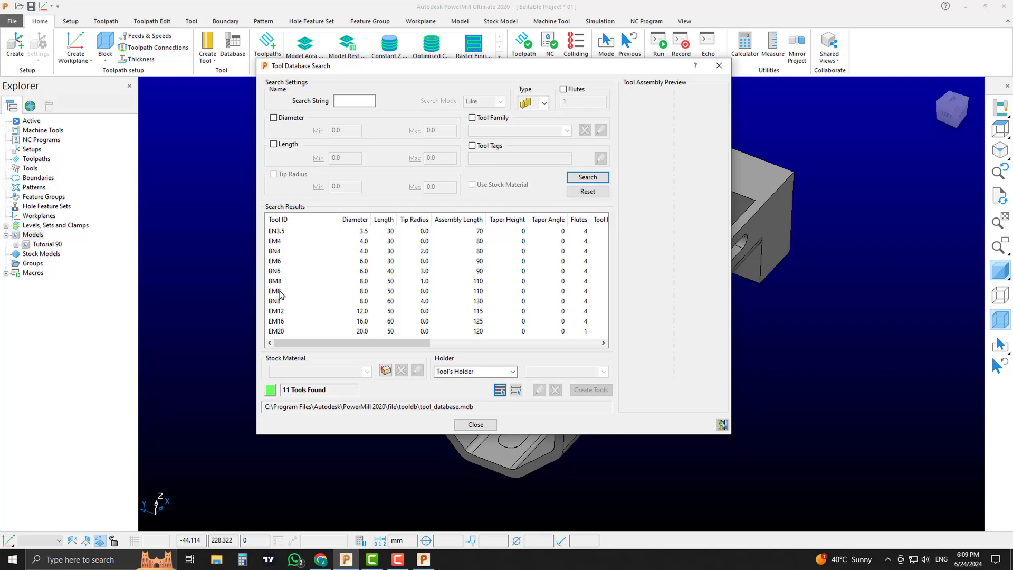
click(280, 292)
click(600, 392)
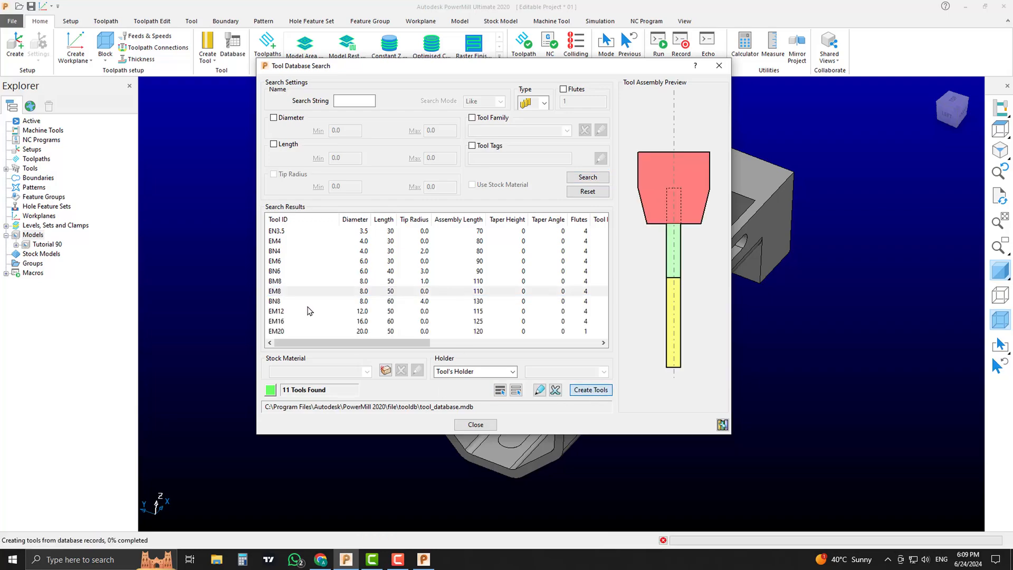
click(276, 301)
click(594, 393)
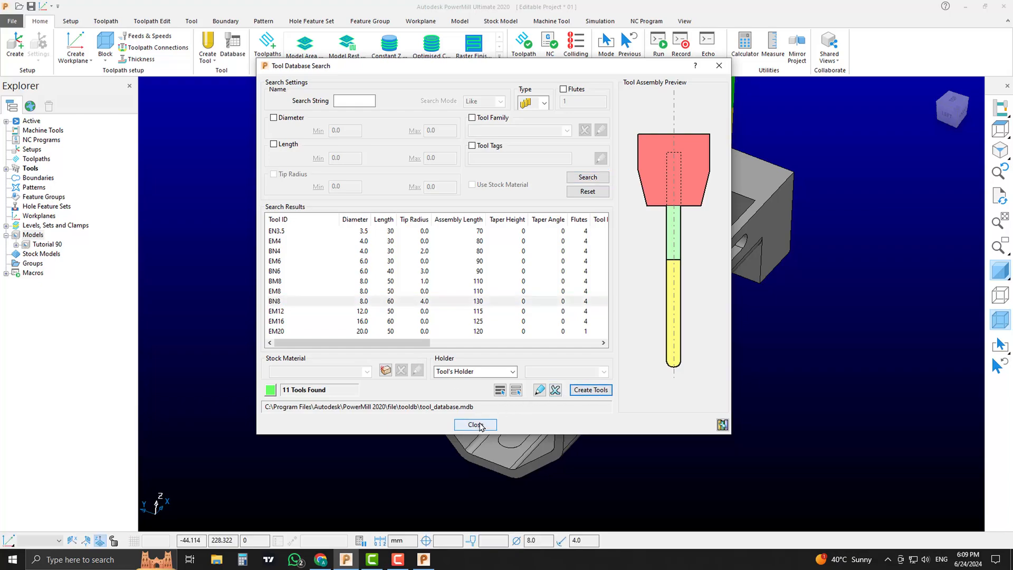
click(481, 428)
- Activate the EM8 end mill as the current tool and collapse the tool list
scroll(719, 296, down, 4)
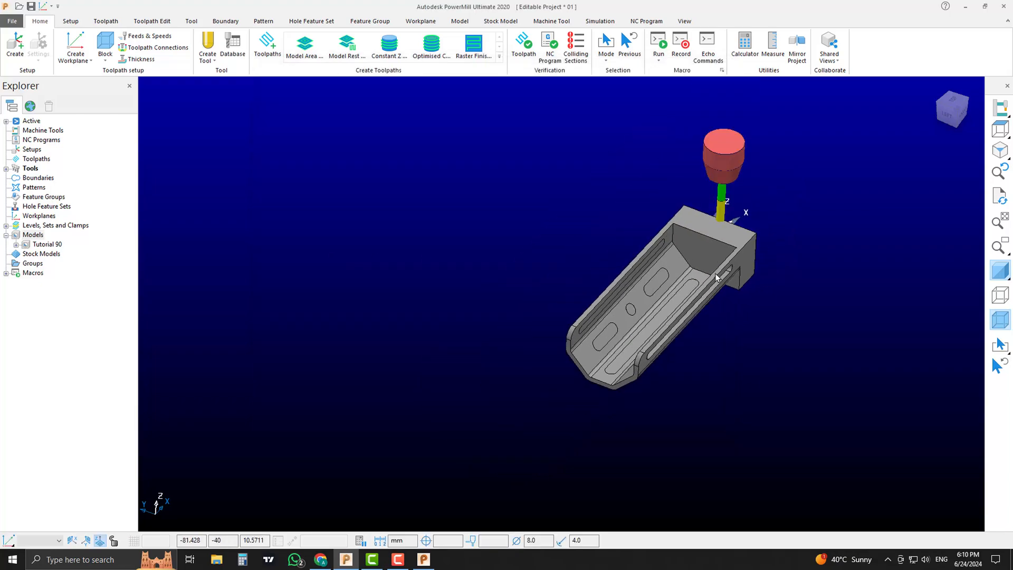
shift+middle_drag(718, 295, 675, 343)
middle_drag(674, 342, 654, 254)
click(5, 169)
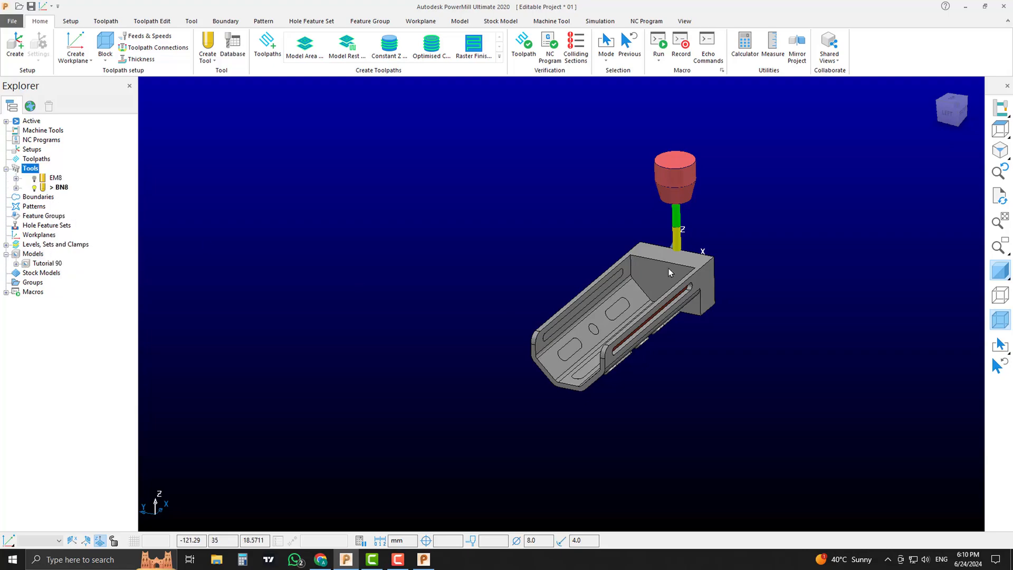
scroll(681, 265, up, 2)
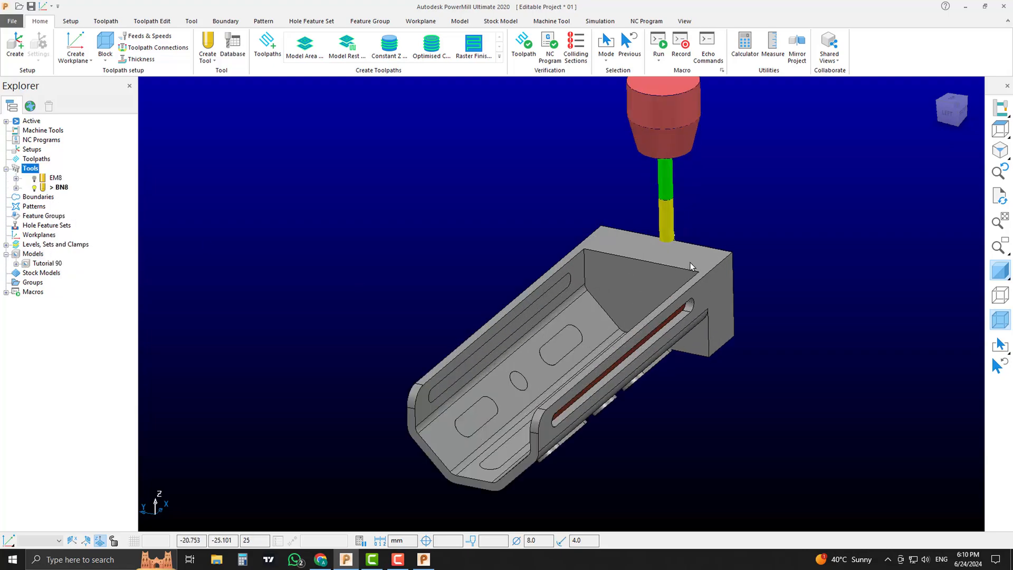
double_click(52, 178)
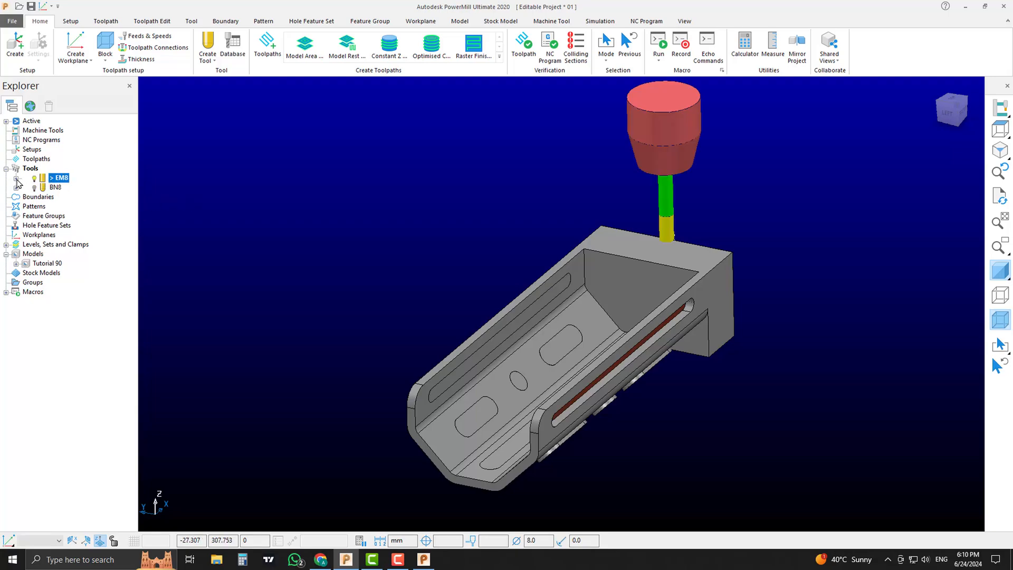
click(6, 169)
mouse_move(553, 278)
middle_down()
mouse_move(577, 265)
mouse_move(572, 276)
middle_up()
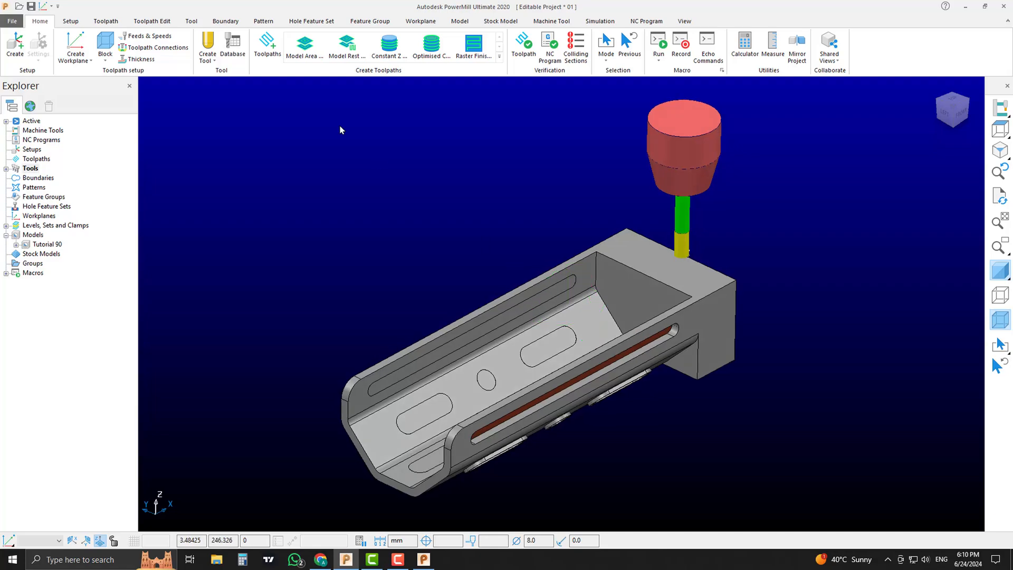
- Open the block definition and calculate a box block from the model limits with zero expansion
click(105, 43)
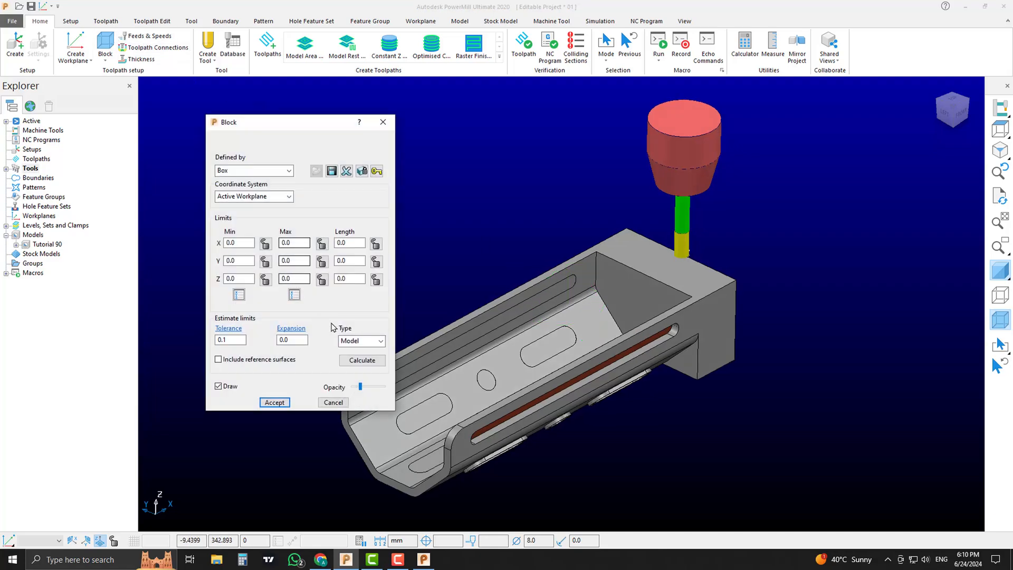
click(363, 360)
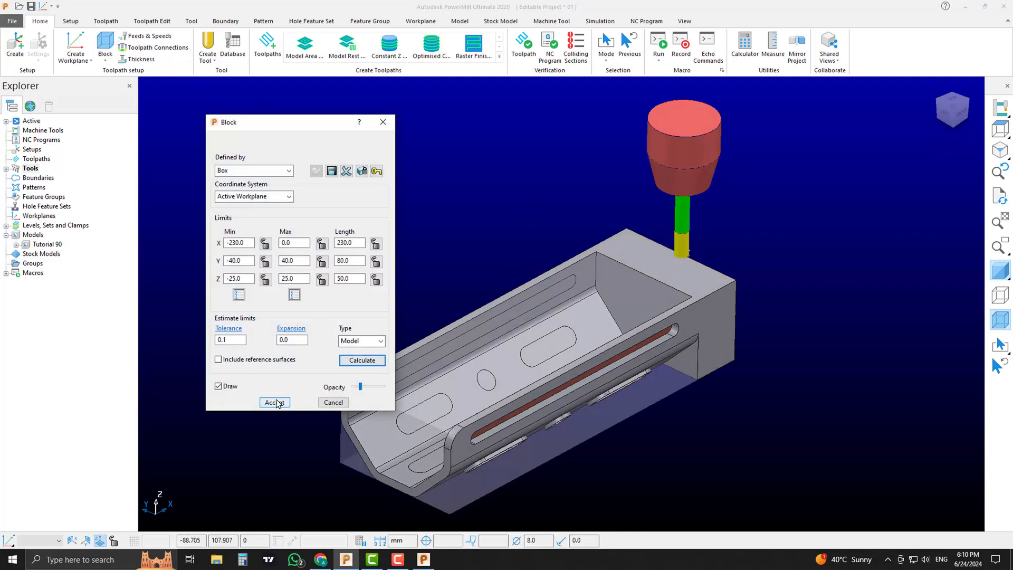
- Examine the bracket's underside, the shoulder behind the solid head and the open end against the calculated block
scroll(633, 312, up, 5)
scroll(729, 347, down, 1)
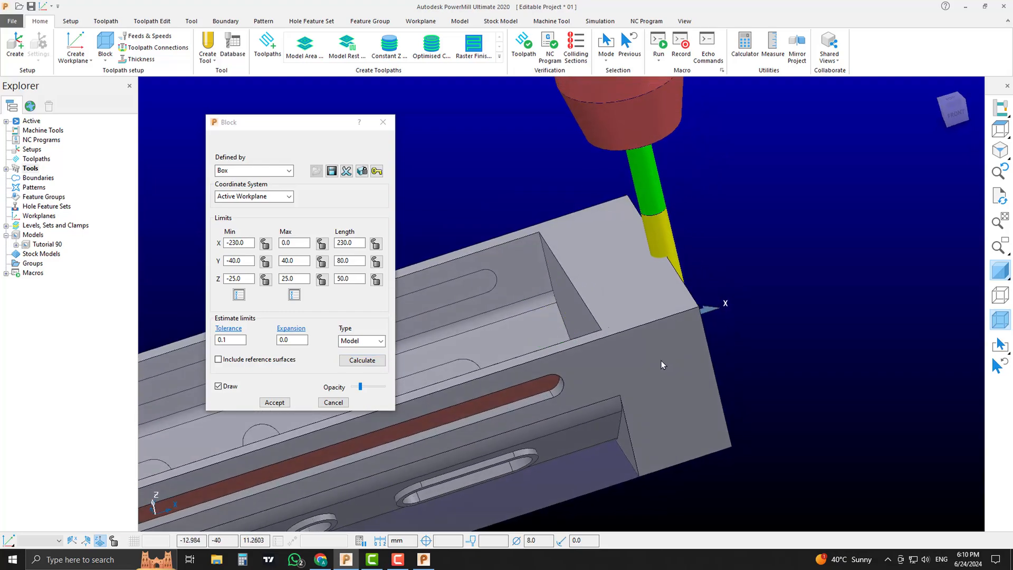
scroll(653, 377, down, 4)
middle_drag(653, 378, 660, 274)
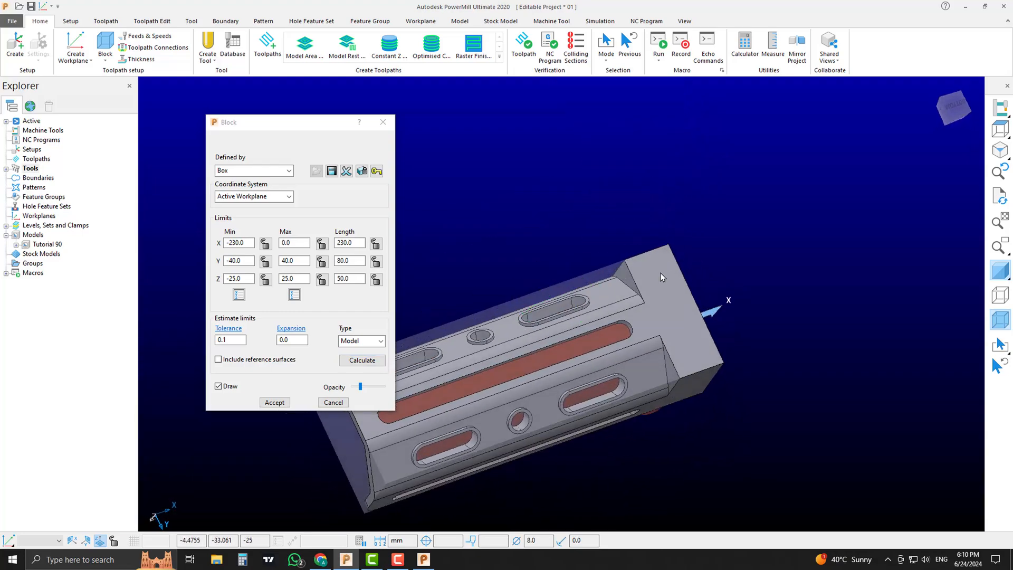
scroll(642, 281, up, 5)
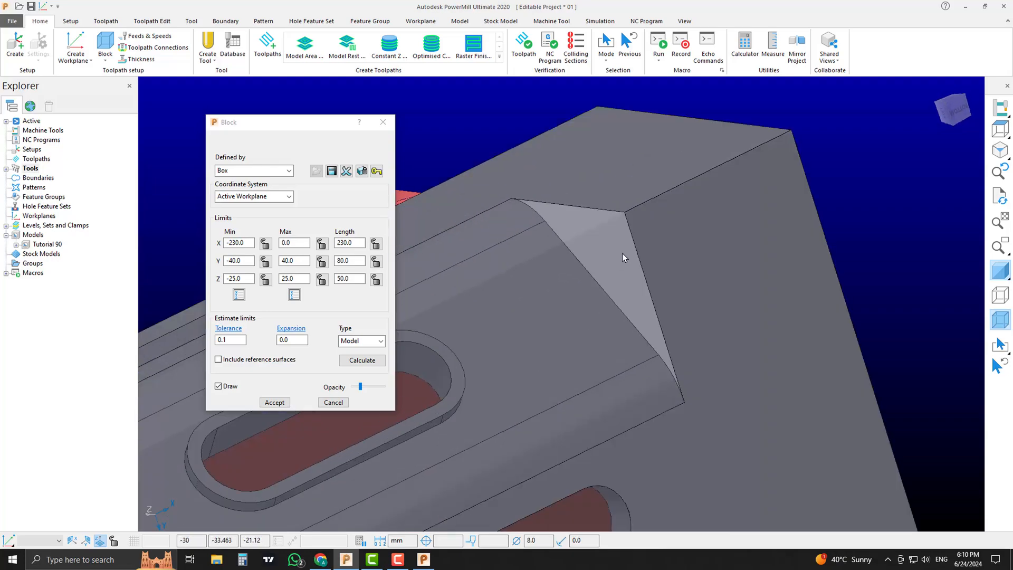
middle_drag(627, 255, 765, 170)
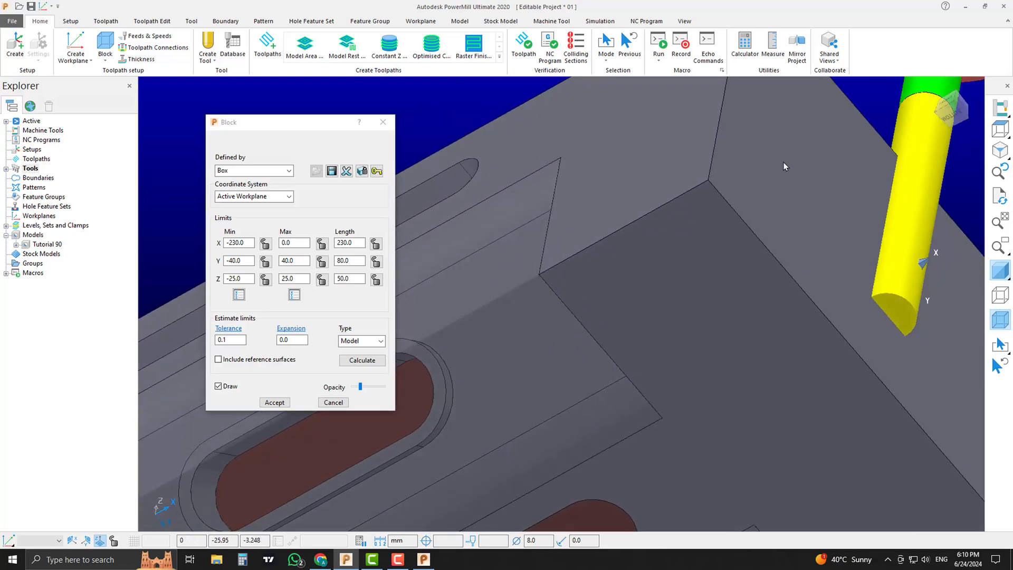
scroll(776, 173, down, 5)
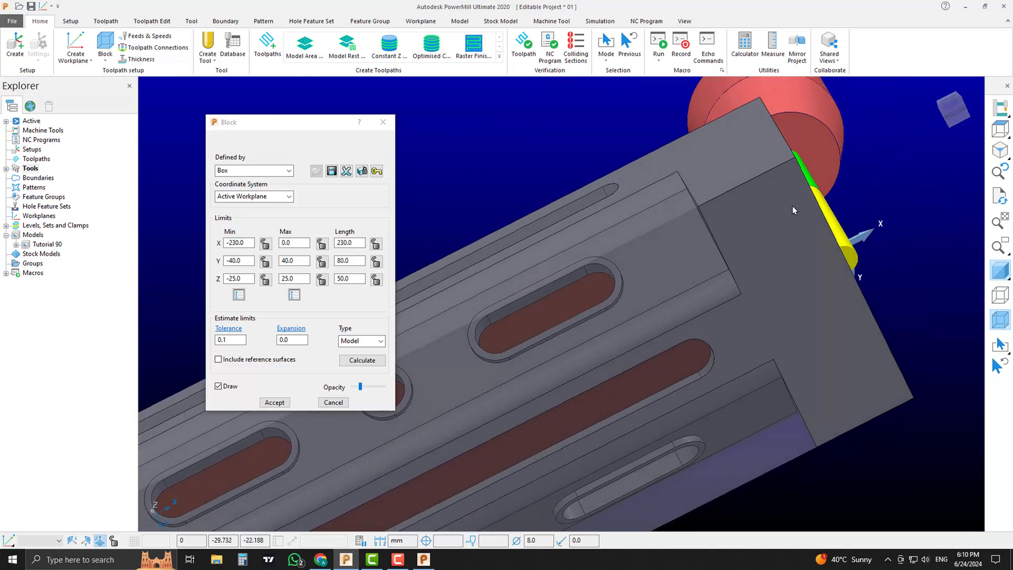
middle_drag(792, 205, 739, 197)
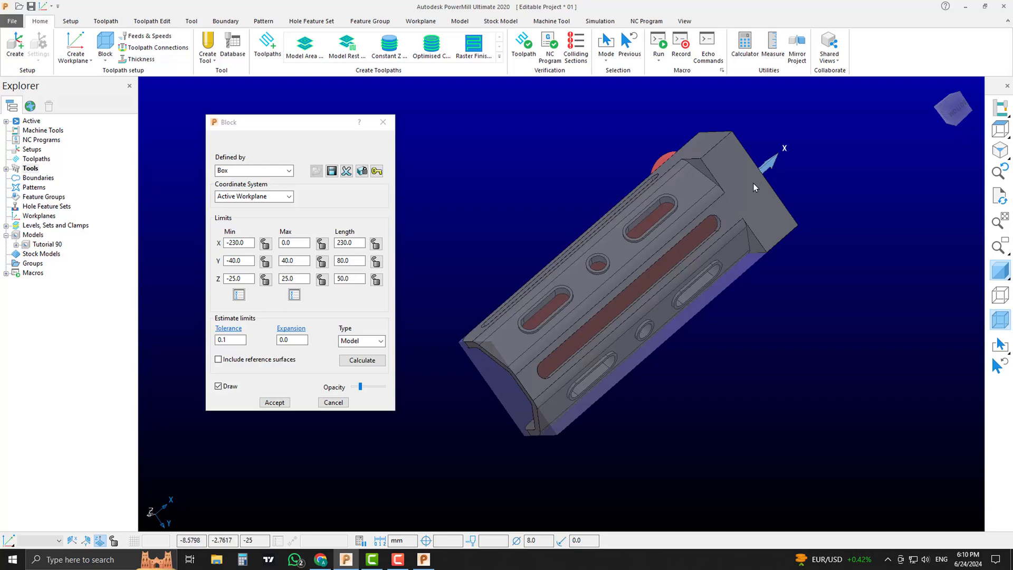
scroll(752, 184, up, 6)
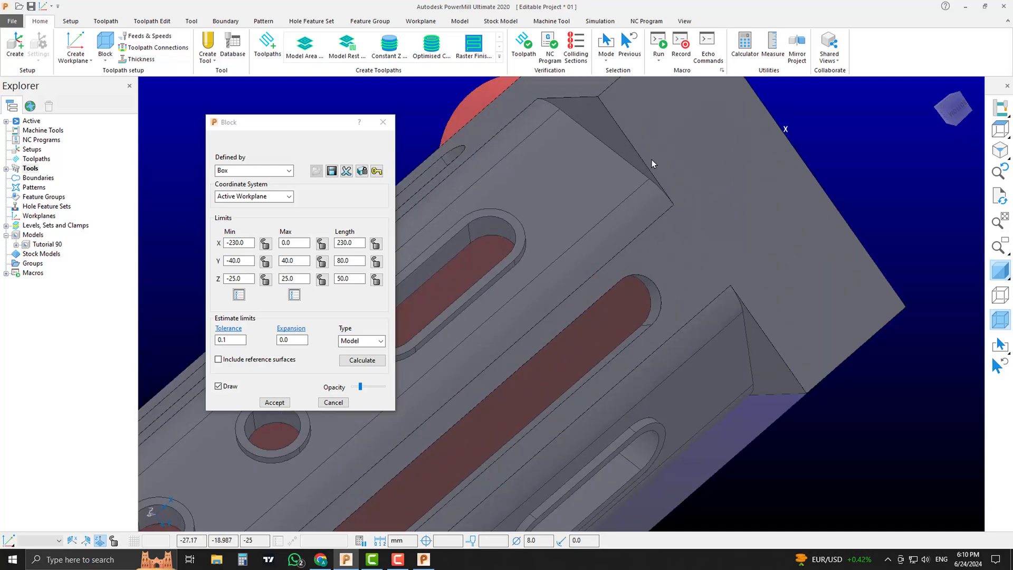
middle_drag(713, 151, 669, 186)
scroll(723, 198, down, 3)
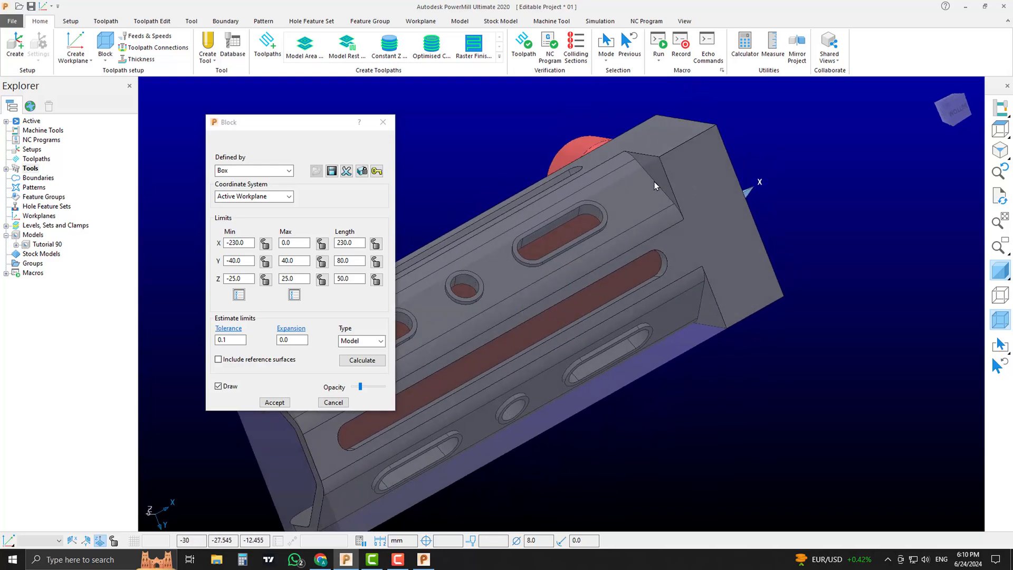
scroll(650, 191, down, 4)
scroll(456, 323, up, 4)
scroll(455, 343, up, 2)
scroll(454, 359, down, 2)
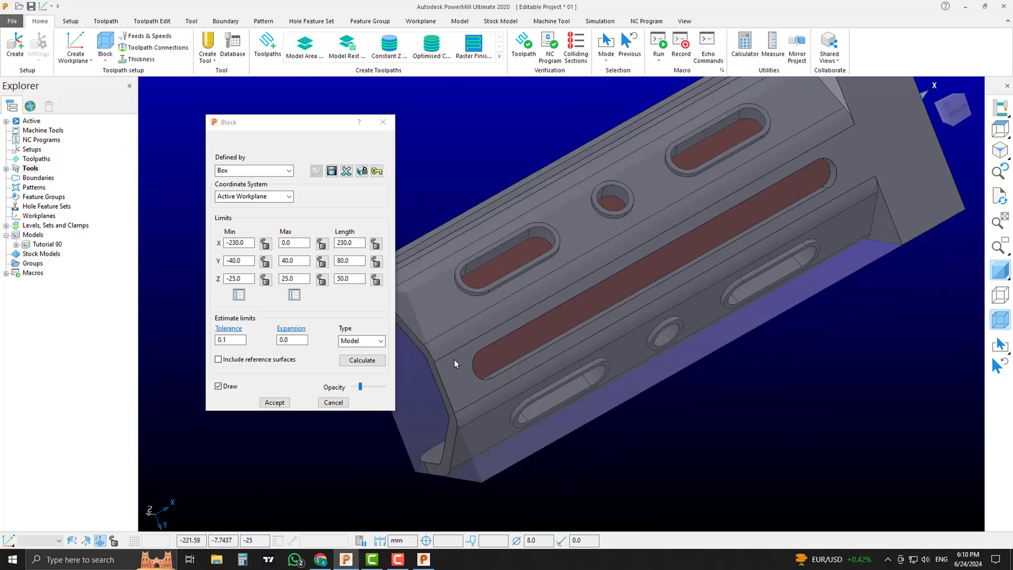
scroll(454, 360, up, 4)
scroll(455, 374, down, 3)
scroll(430, 416, up, 4)
scroll(438, 402, down, 2)
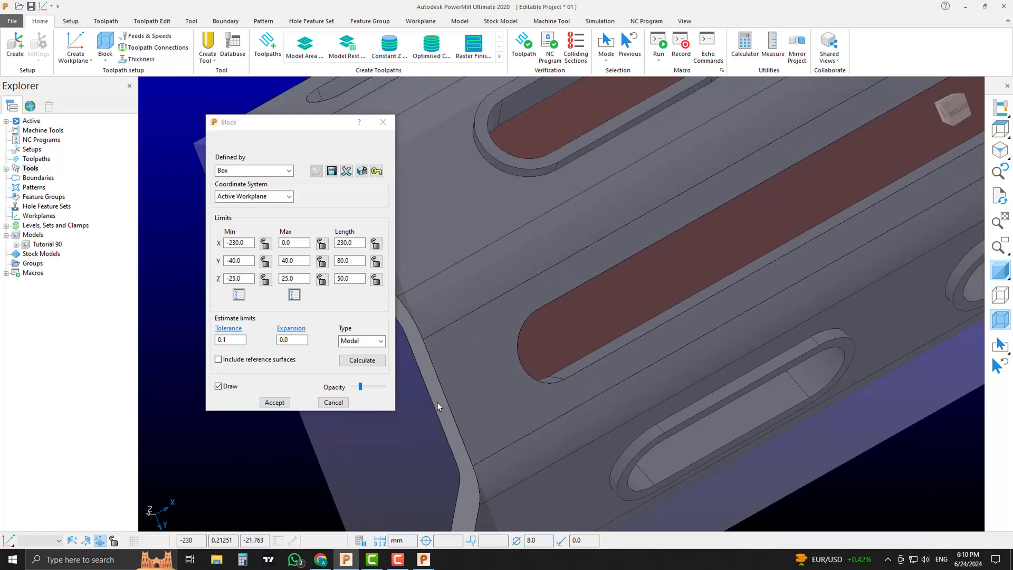
scroll(438, 402, down, 5)
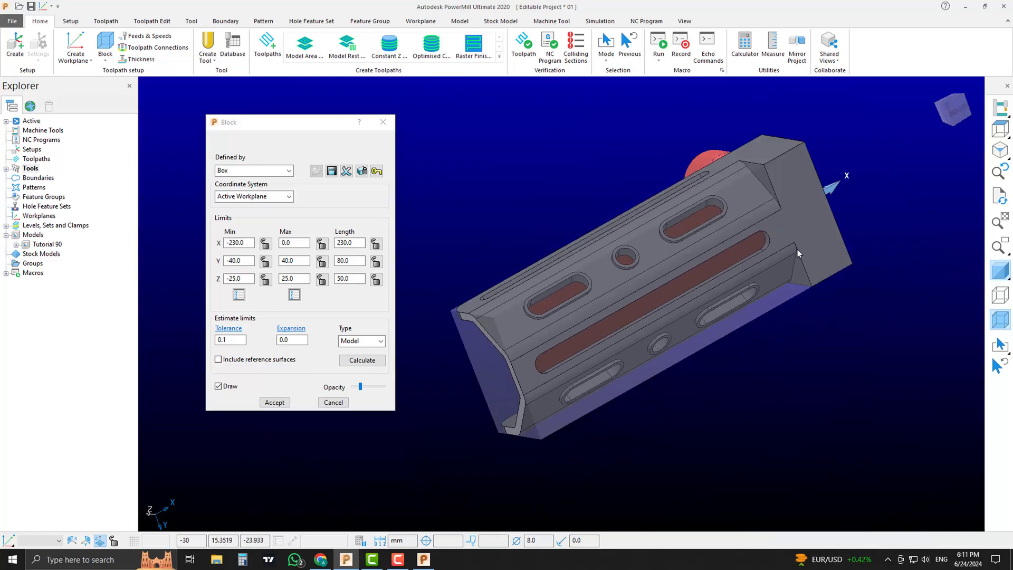
- Measure the solid head's lower side edge along X, from the inner shoulder corner to the outer end corner
click(999, 150)
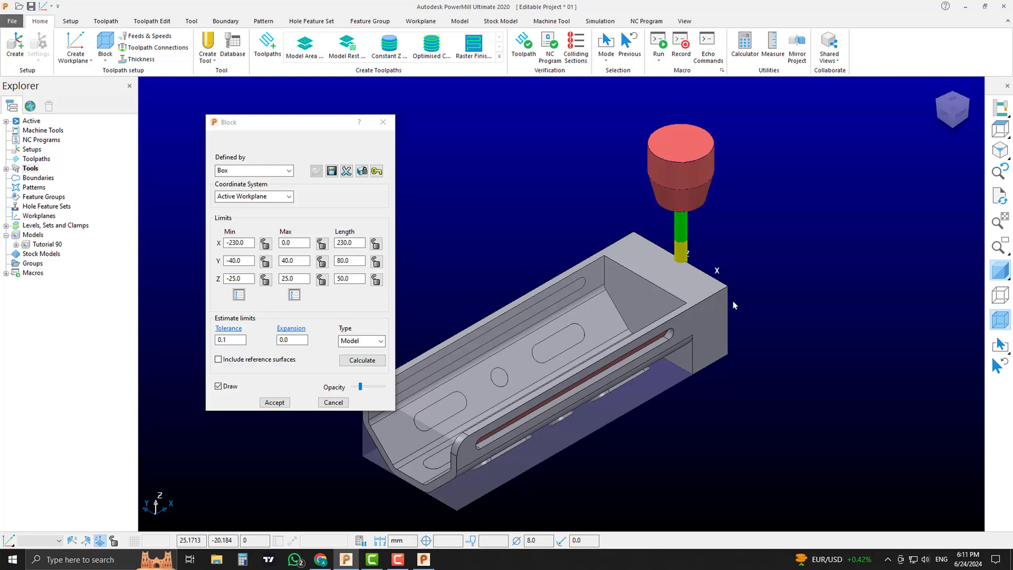
middle_drag(755, 356, 728, 297)
scroll(742, 297, up, 3)
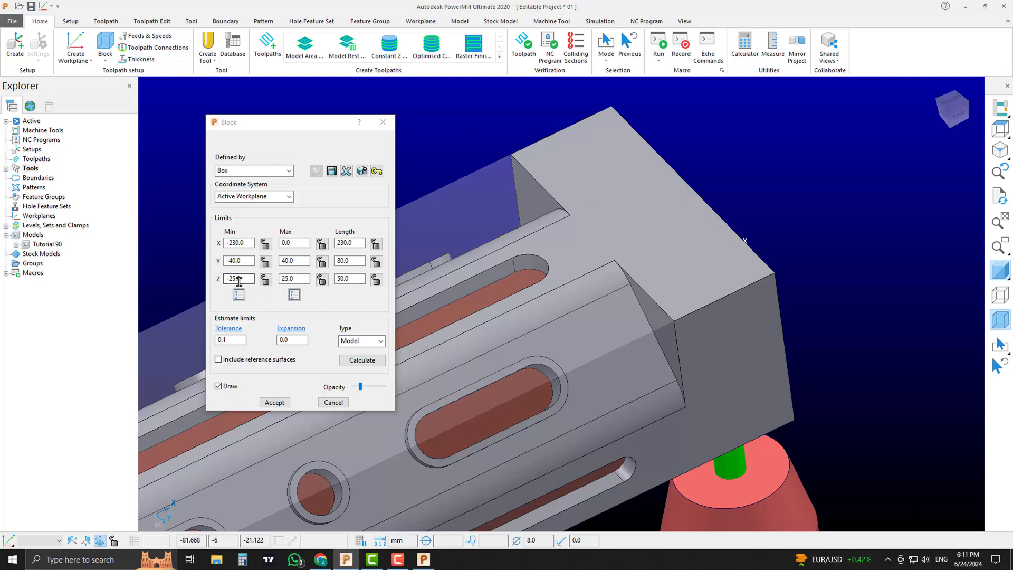
middle_drag(771, 288, 635, 324)
middle_drag(707, 336, 713, 305)
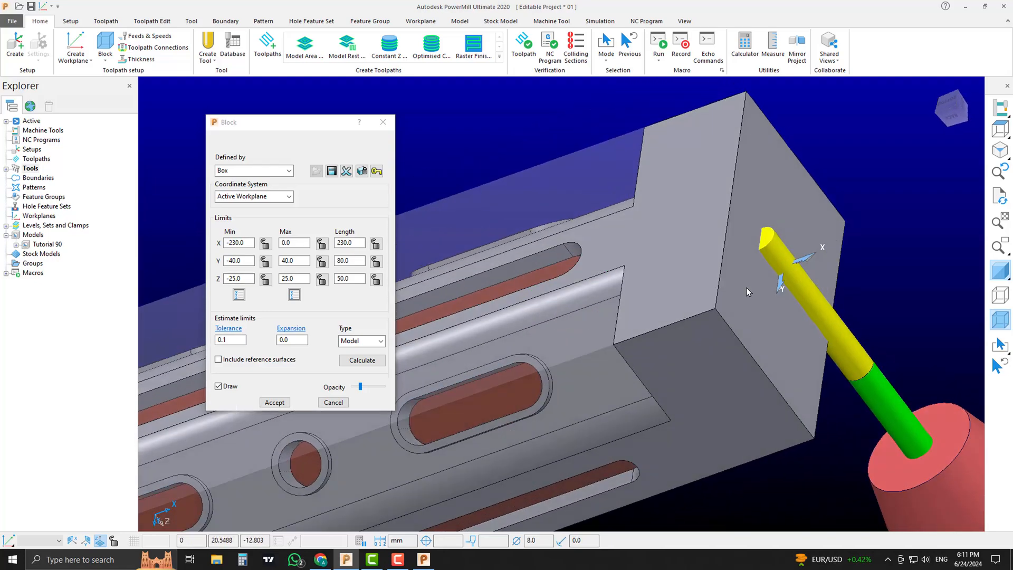
mouse_move(770, 278)
middle_down()
mouse_move(795, 327)
mouse_move(748, 297)
mouse_move(769, 263)
middle_up()
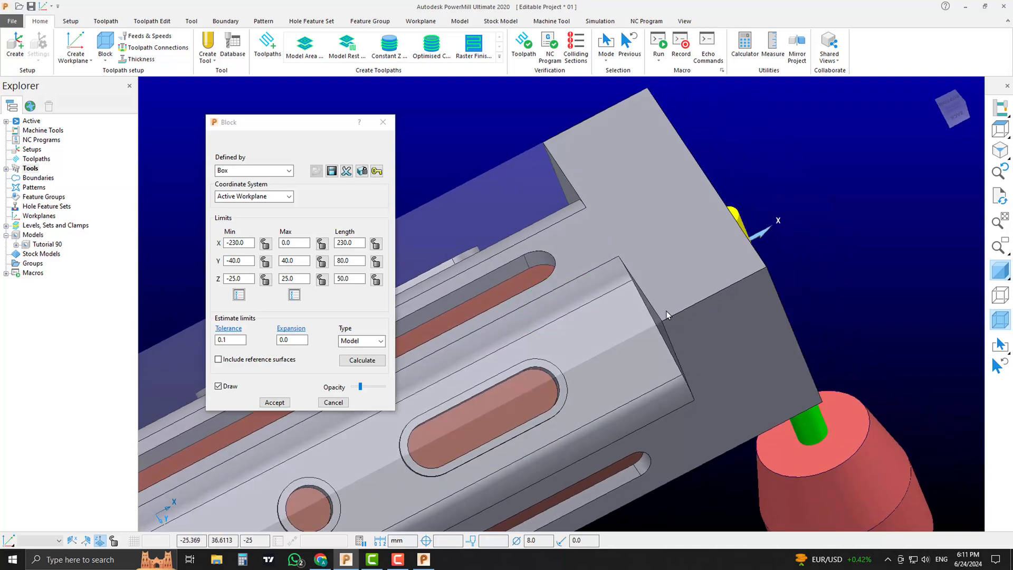
scroll(696, 264, up, 3)
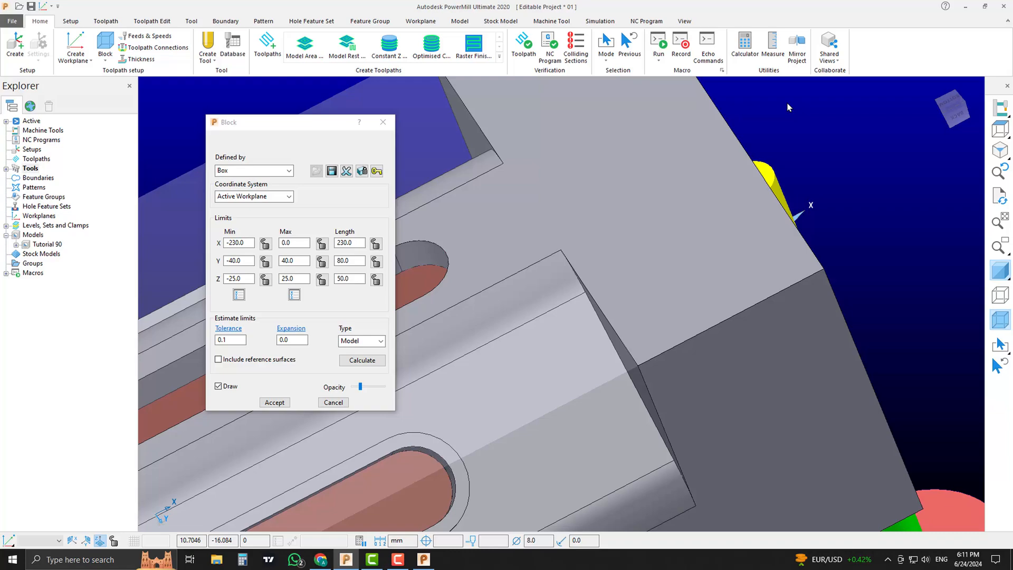
click(772, 47)
click(294, 148)
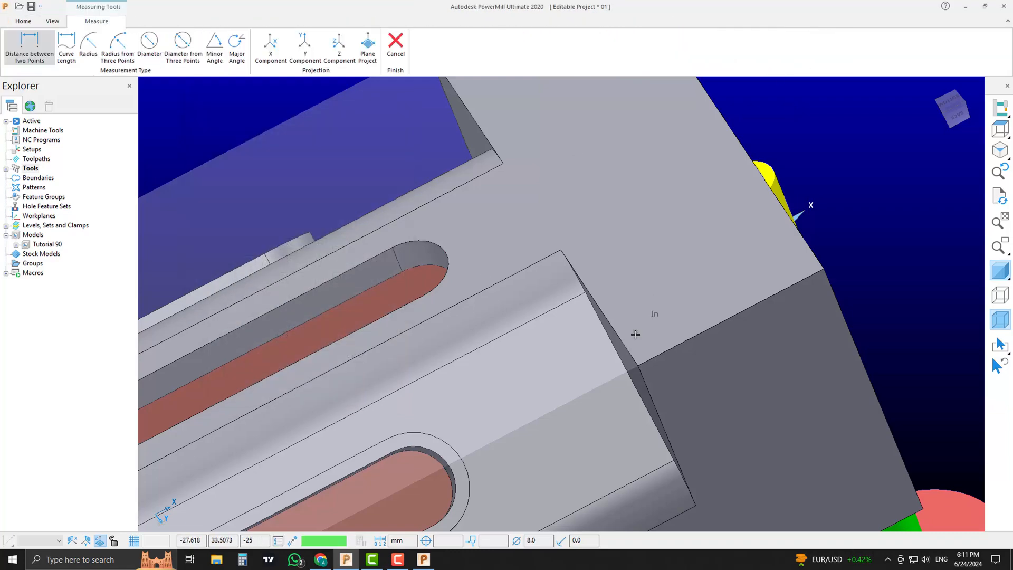
click(638, 364)
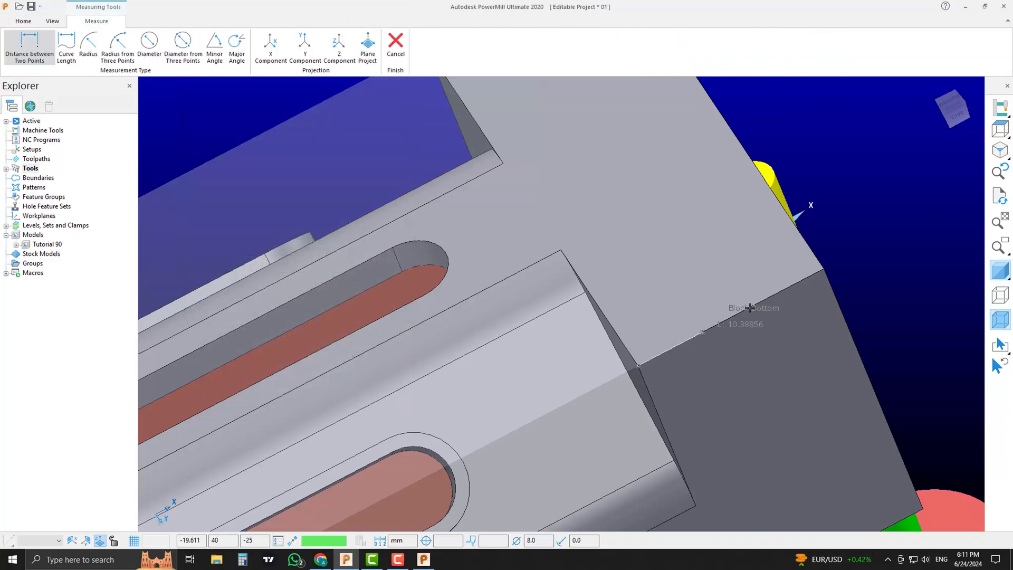
click(822, 267)
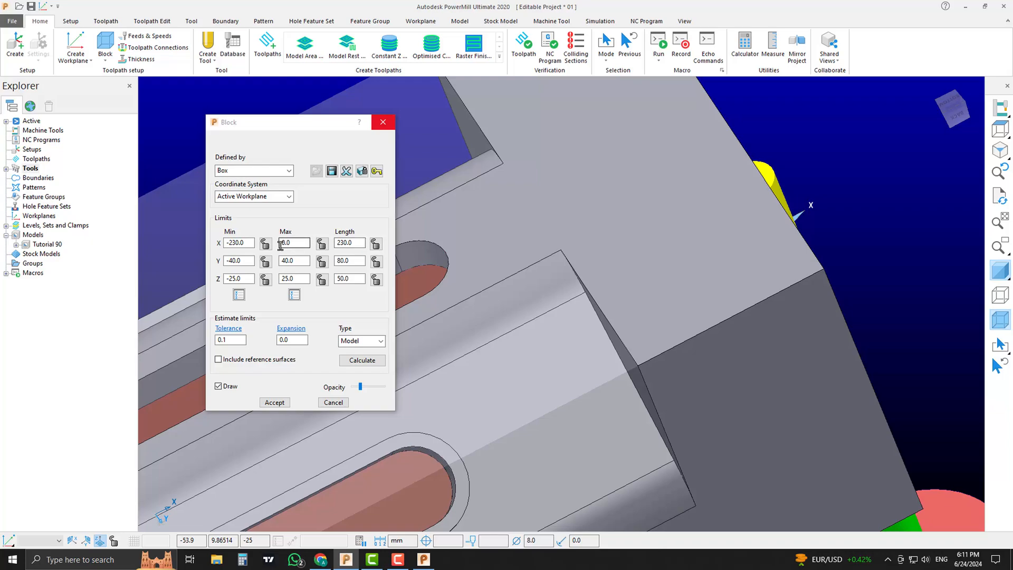
- Try a block X minimum of -200 and recalculate the block from the model limits
double_click(244, 244)
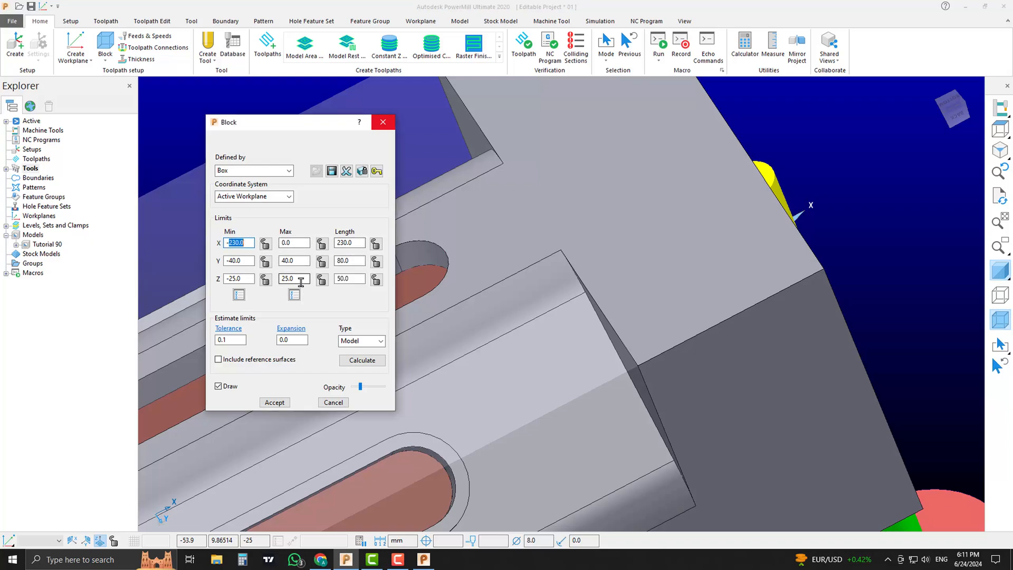
text(-200)
key(Return)
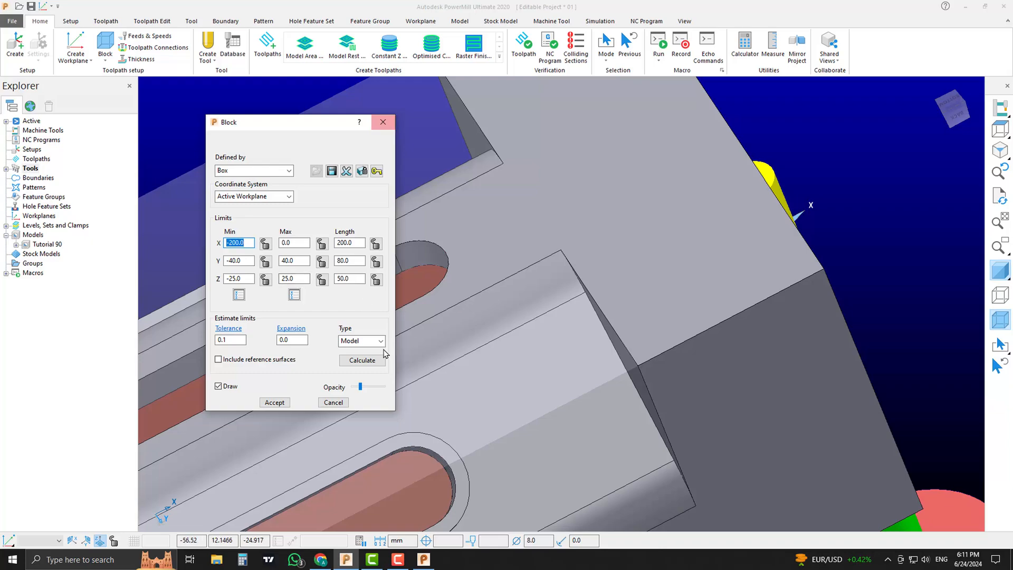
click(371, 359)
scroll(707, 333, down, 5)
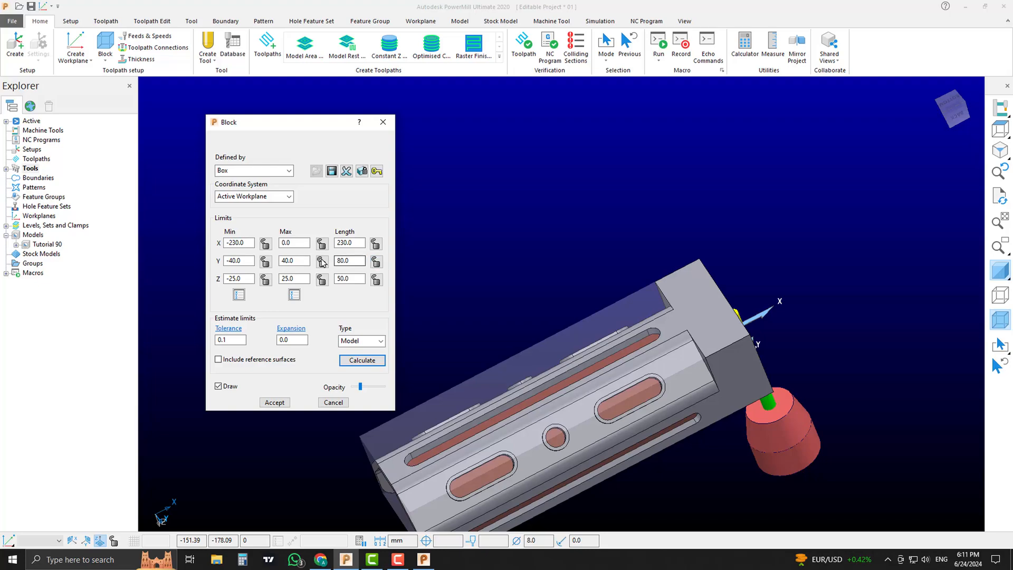
- Try an X length of 200 and an X minimum of -200 for the block, and return the X minimum to -230
click(361, 243)
text(200)
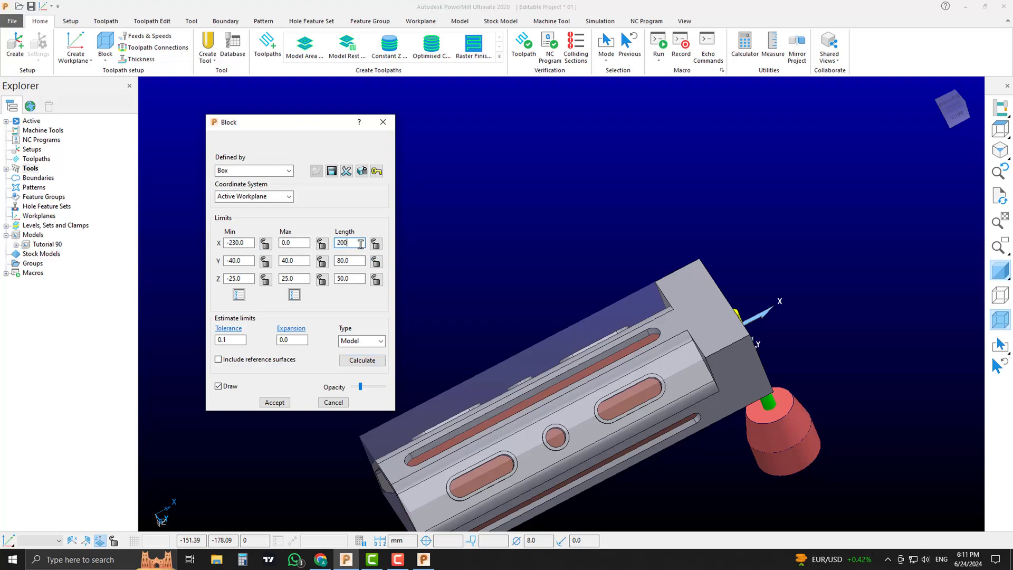
key(Return)
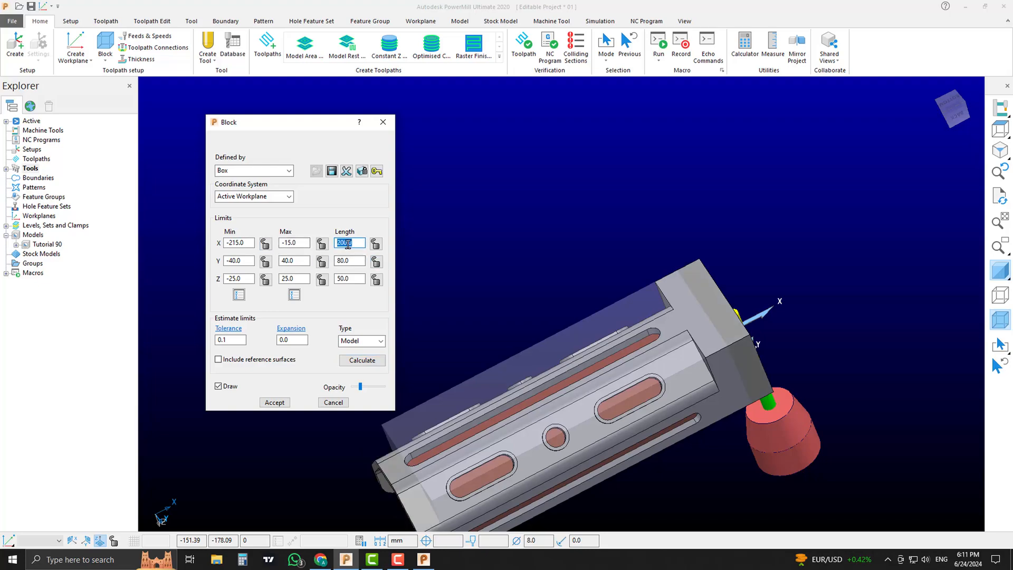
double_click(241, 244)
text(20)
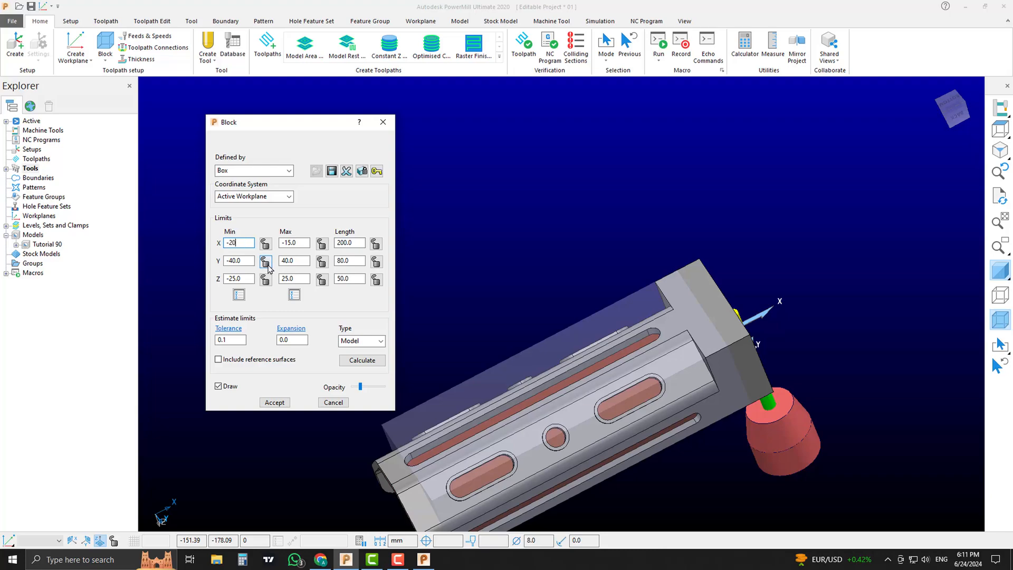
key(Return)
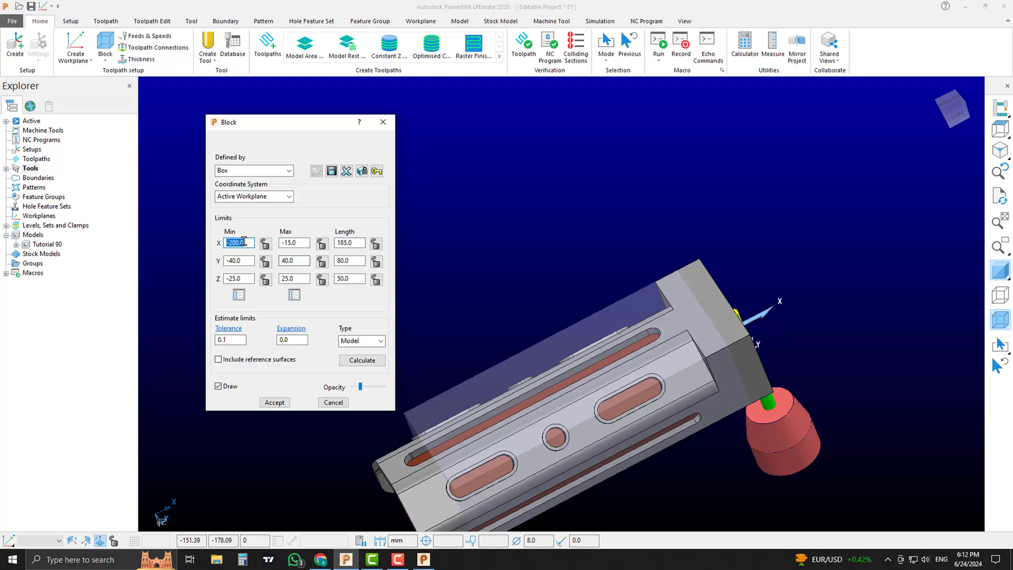
text(-230)
key(Return)
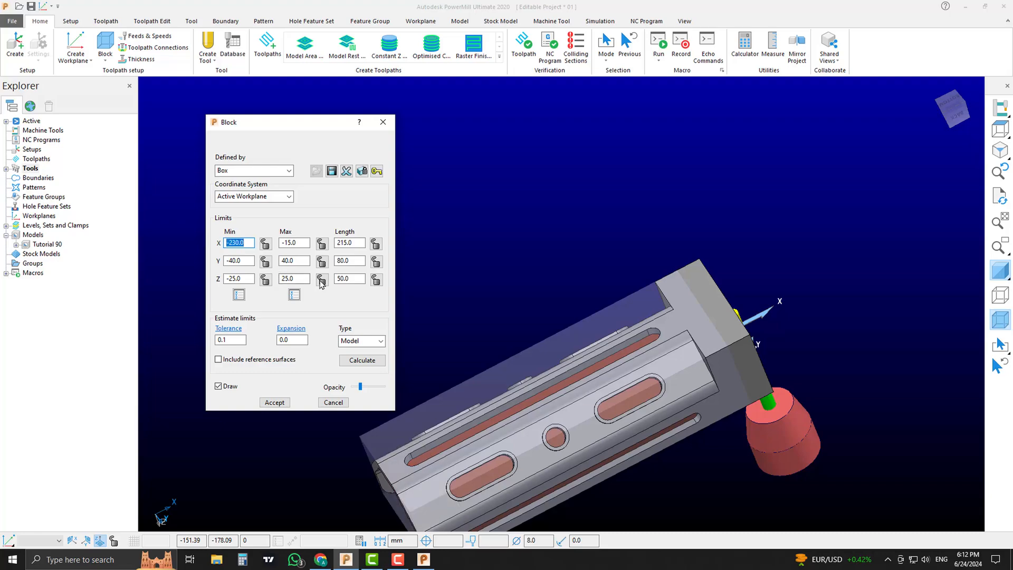
- Set the block's X maximum to -30, at the head's inner shoulder, and accept the block
double_click(304, 243)
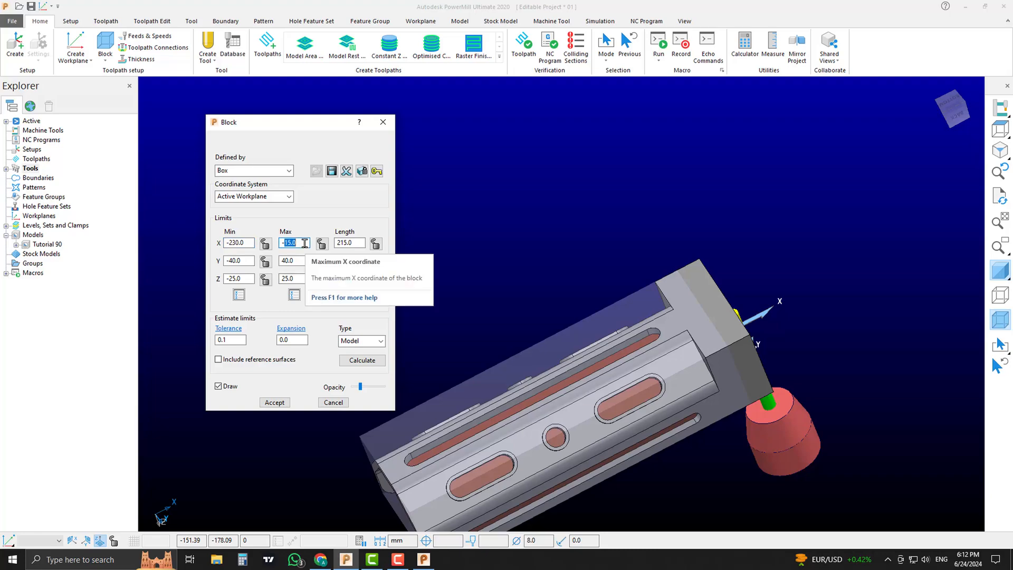
text(-3)
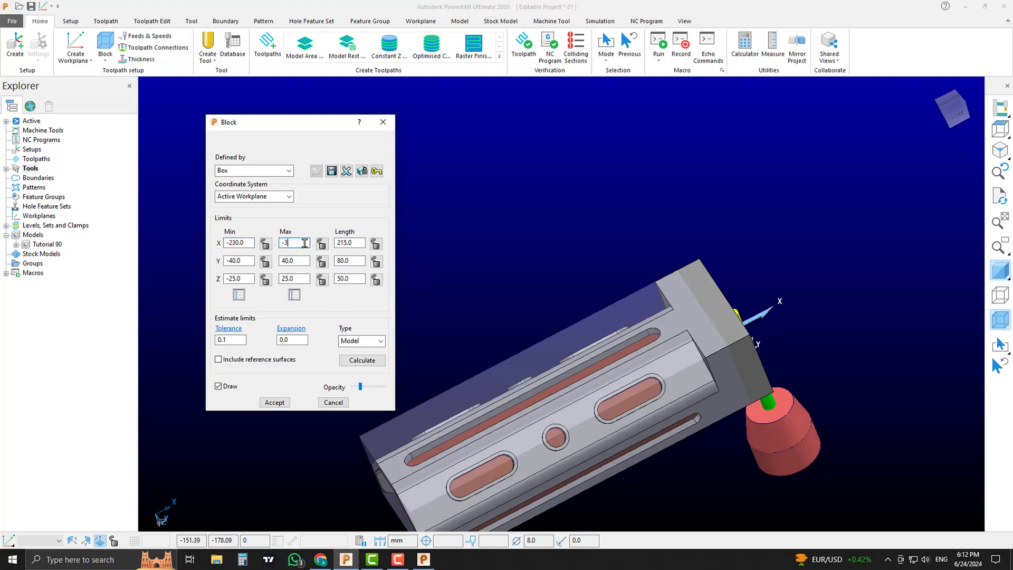
key(Return)
scroll(666, 337, up, 3)
mouse_move(666, 337)
middle_down()
mouse_move(773, 261)
mouse_move(685, 345)
mouse_move(596, 353)
mouse_move(783, 296)
mouse_move(656, 347)
middle_up()
click(284, 402)
- Calculate the plane safe area's rapid and plunge heights from the block and model, and accept the toolpath connections
scroll(681, 332, down, 3)
scroll(657, 346, up, 3)
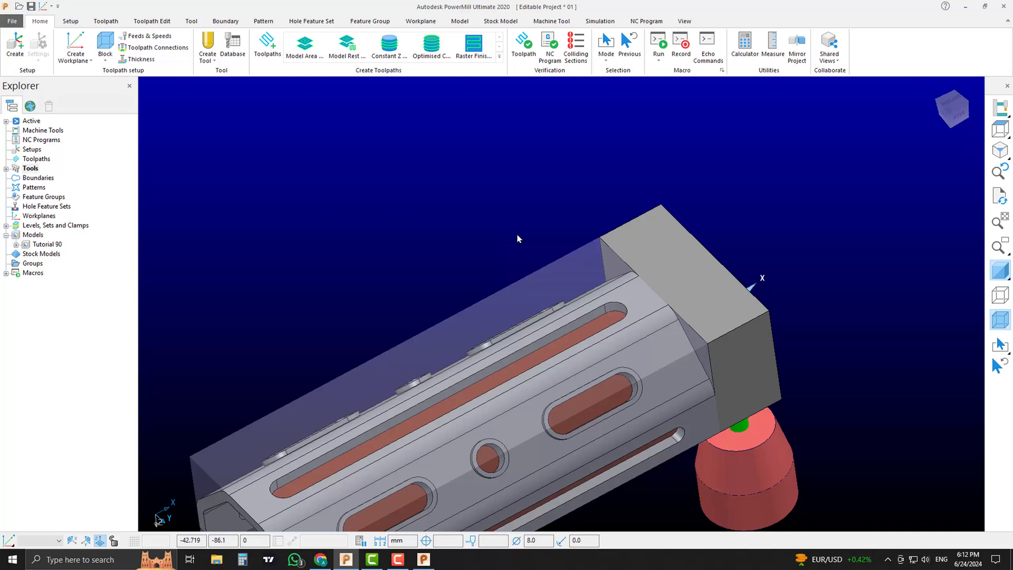
scroll(519, 239, down, 3)
mouse_move(538, 258)
middle_down()
mouse_move(562, 243)
mouse_move(549, 266)
middle_up()
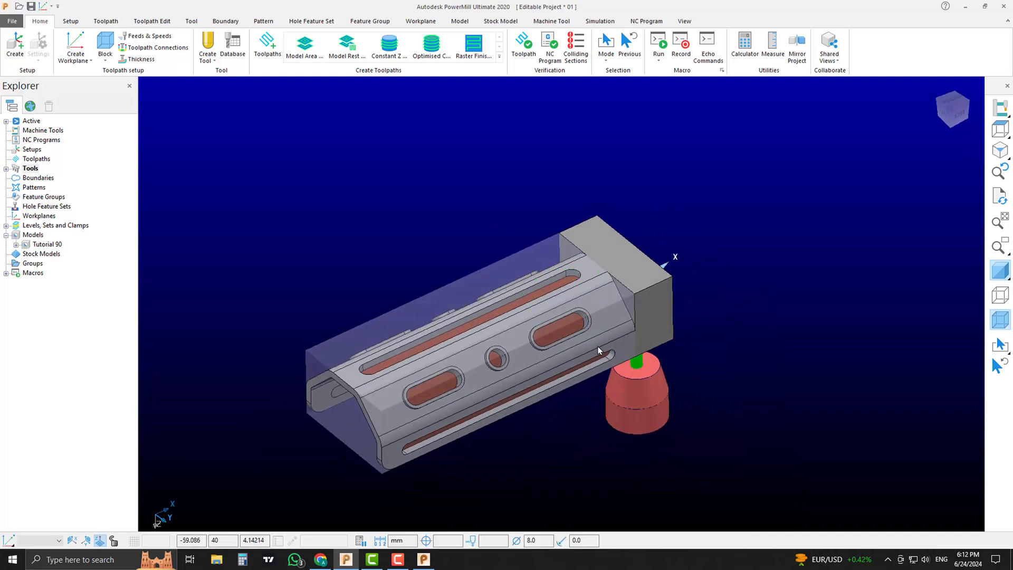
middle_drag(669, 432, 730, 301)
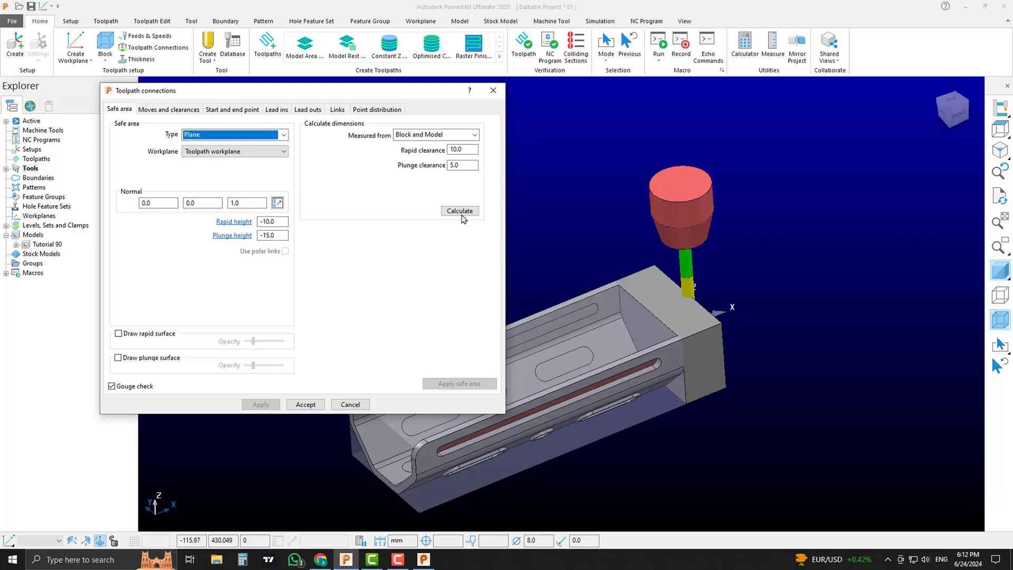
click(461, 213)
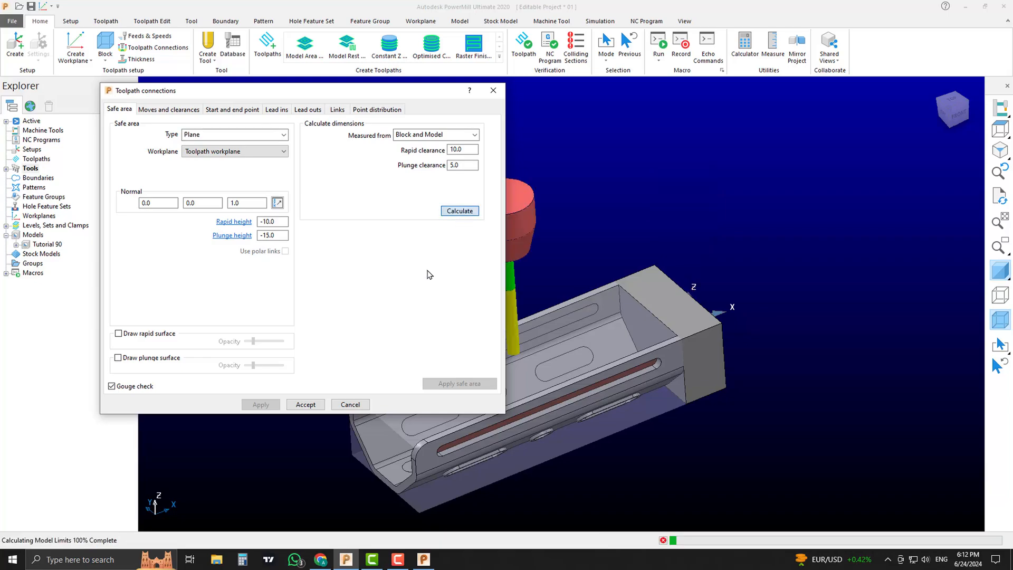
click(305, 404)
- Create a Model Area Clearance toolpath from the 3D area clearance strategies
middle_drag(350, 283, 610, 331)
scroll(510, 358, up, 3)
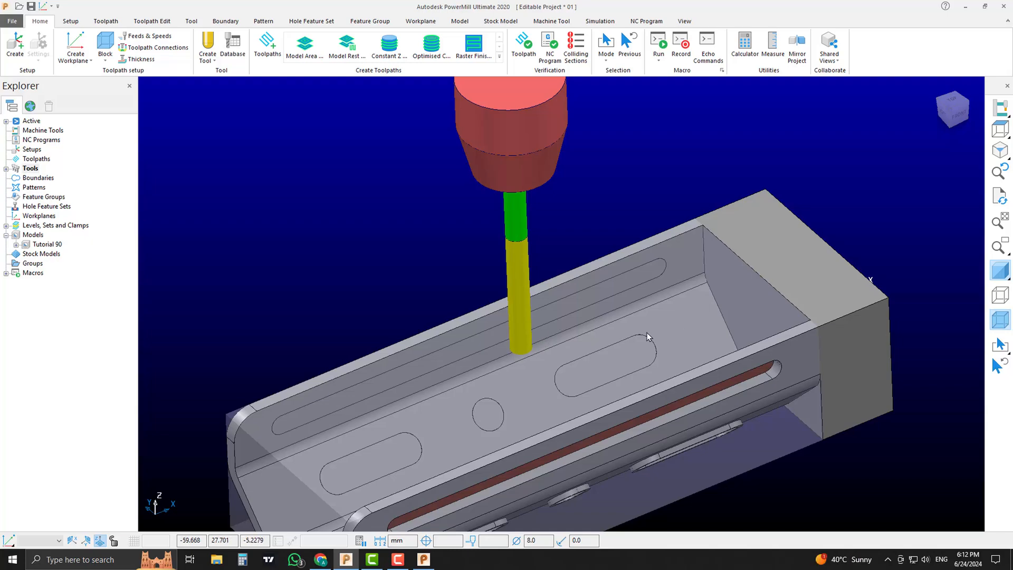
scroll(646, 333, down, 3)
middle_drag(647, 332, 628, 378)
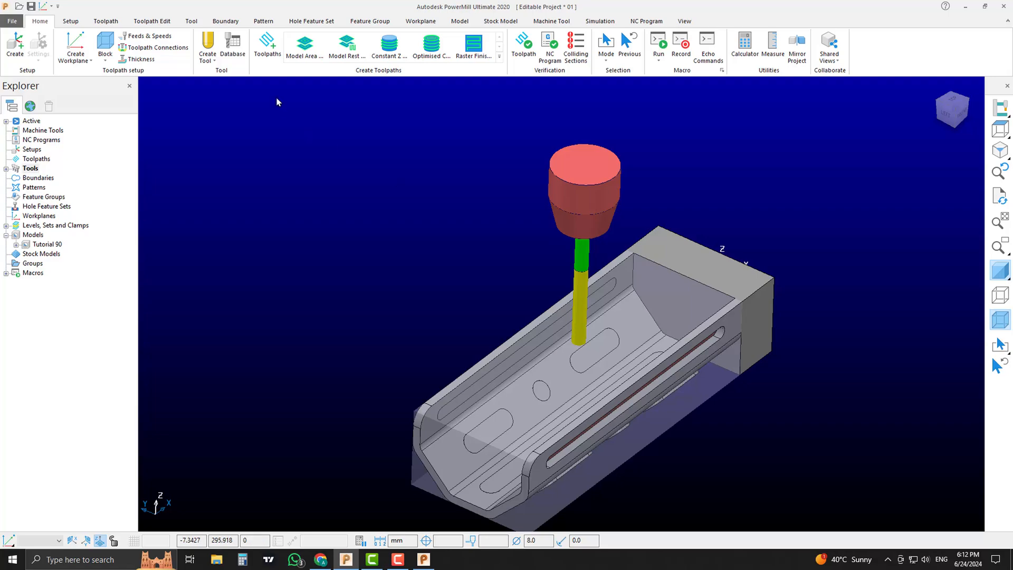
click(268, 45)
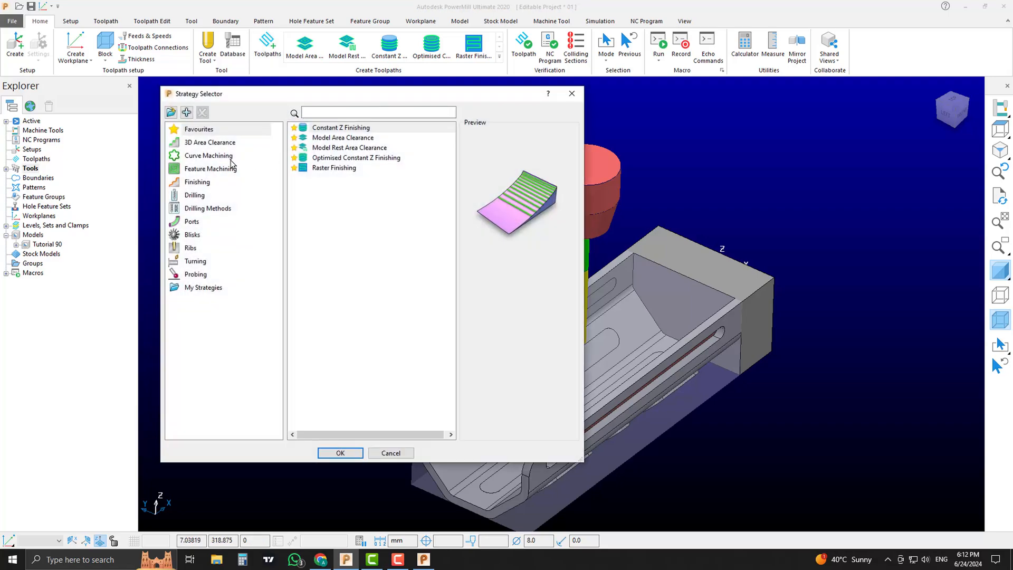
click(221, 145)
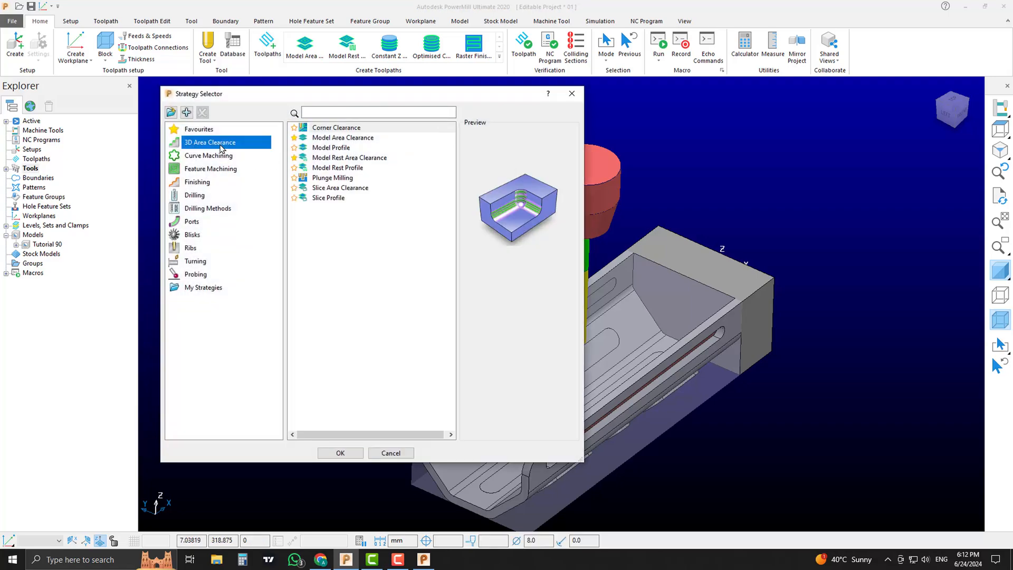
click(335, 139)
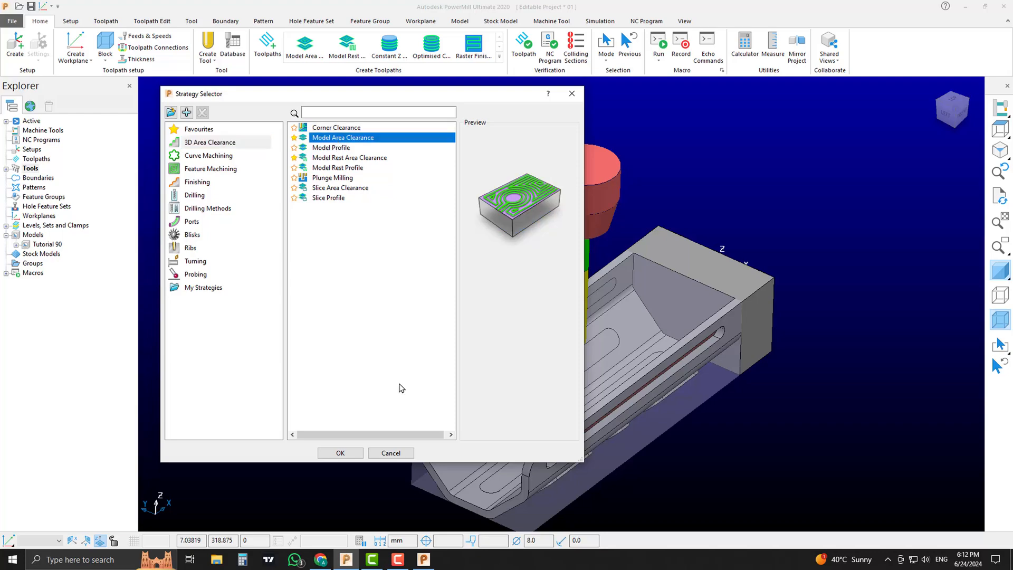
click(340, 452)
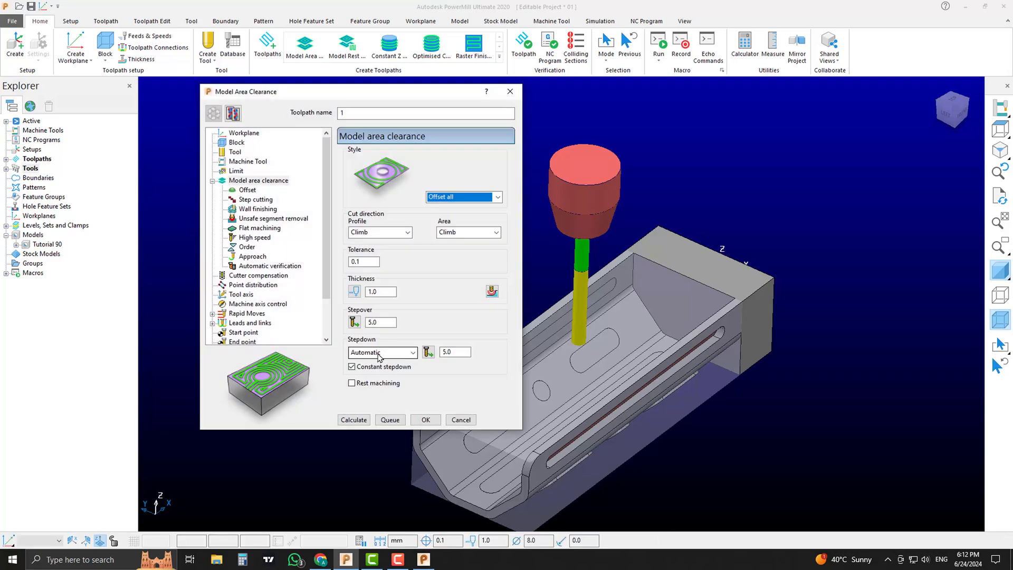
- Set both the profile and area cut directions of the area clearance toolpath to Conventional
click(403, 232)
click(381, 252)
click(496, 233)
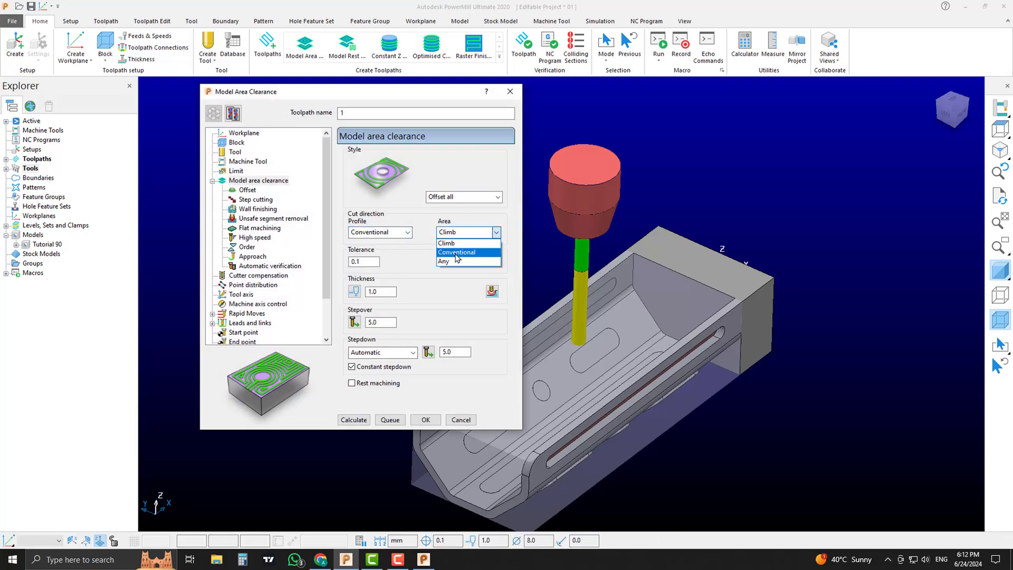
click(457, 252)
- Set the tolerance to 0.05 and use separate radial and axial thicknesses of 0.25 mm each
double_click(370, 262)
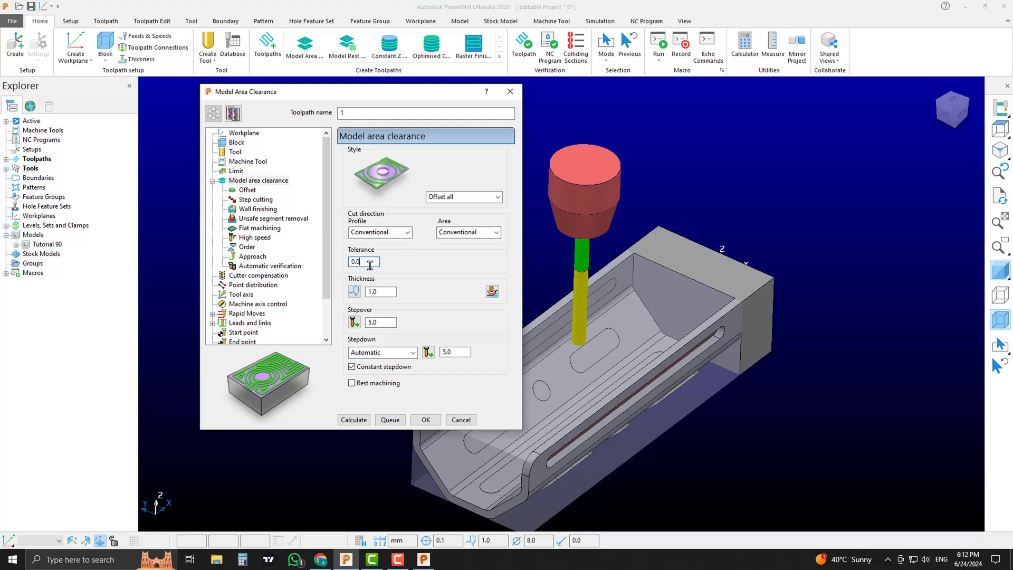
click(354, 290)
double_click(379, 291)
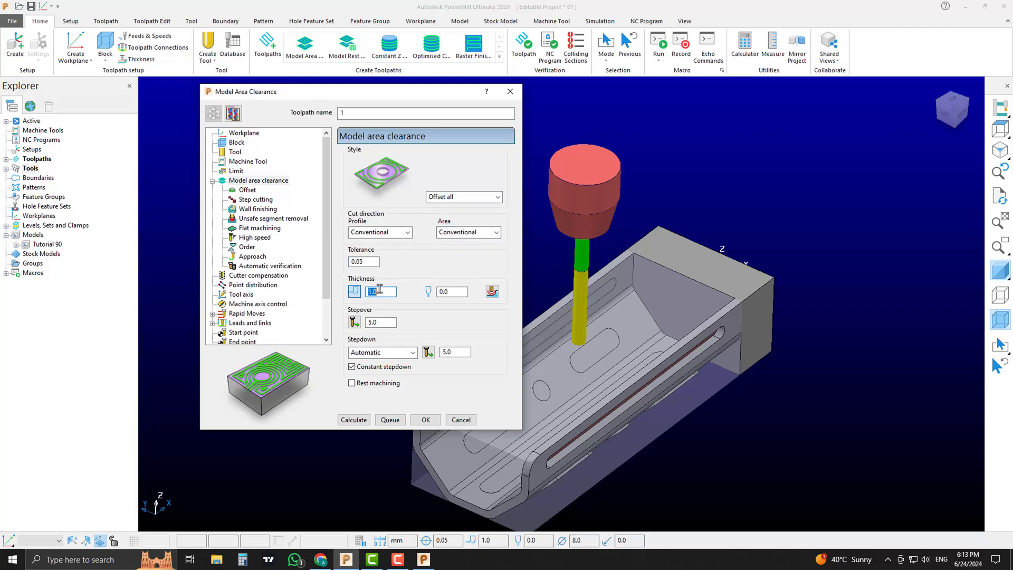
text(0.25)
key(Tab)
- Set the area clearance stepover to 6.0 mm and the automatic stepdown to 0.4 mm
double_click(381, 321)
text(8.0)
text(.0)
key(Tab)
key(Tab)
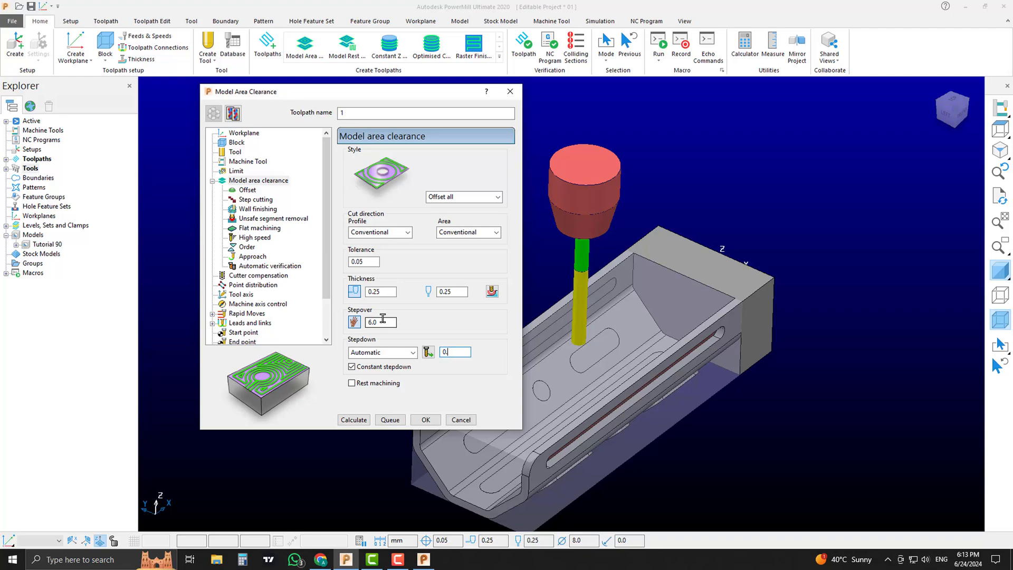
text(0.4)
- Turn off Allow tool outside flat and Find flats on triangles in the flat machining settings
click(248, 190)
click(258, 200)
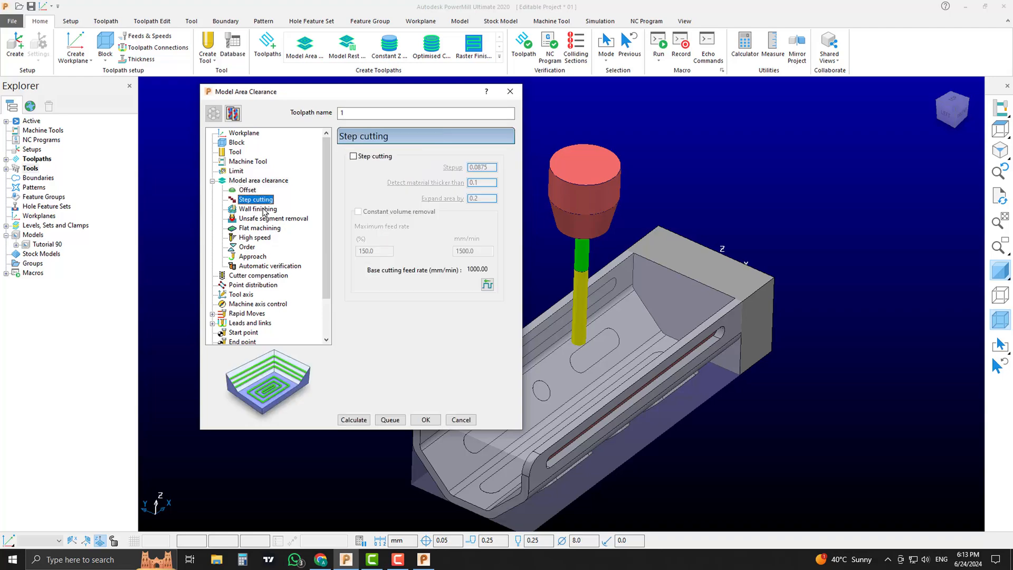
click(264, 211)
click(268, 218)
click(271, 228)
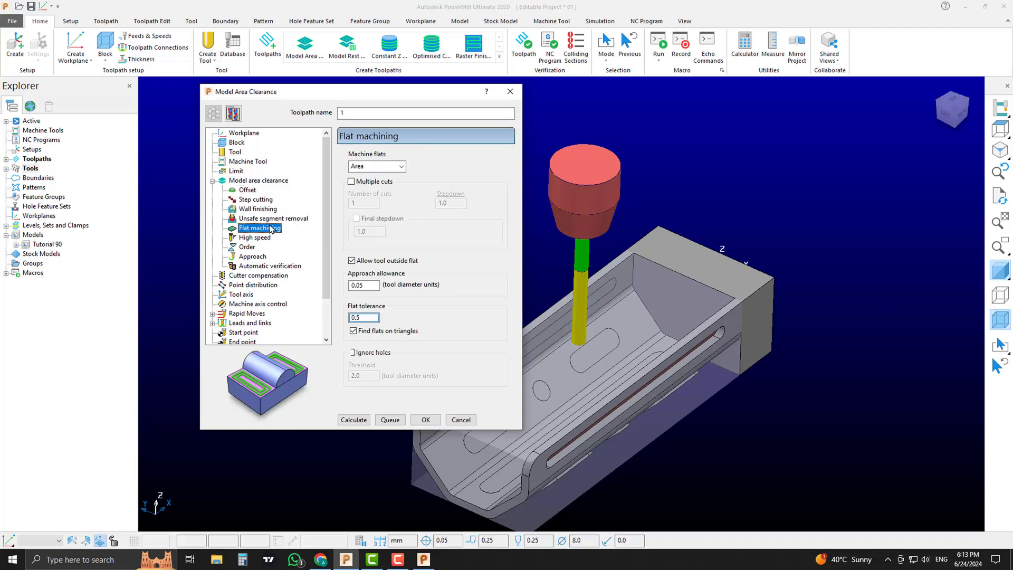
click(377, 262)
click(399, 331)
- Turn off Add approaches from outside in the area clearance approach settings
click(262, 239)
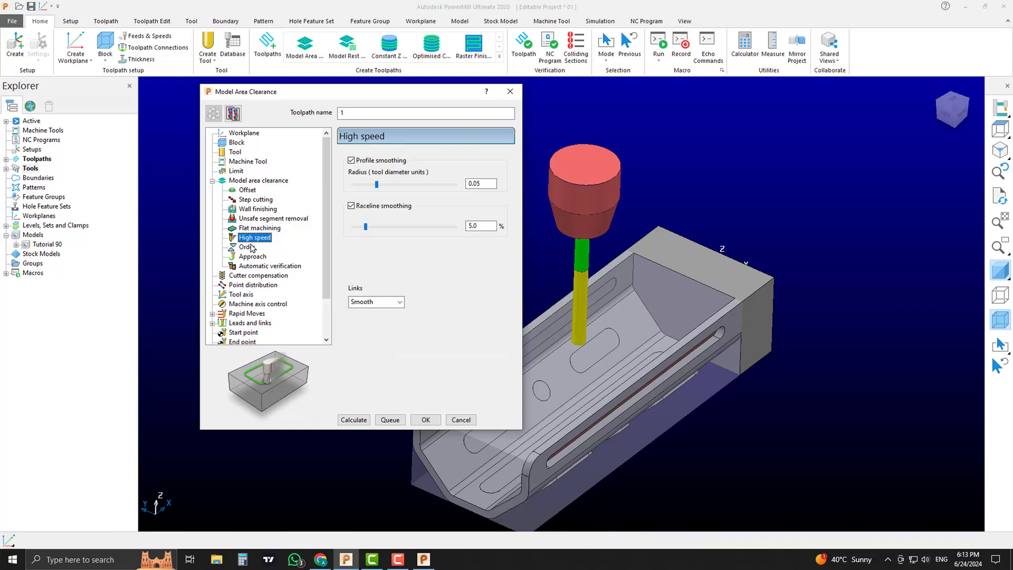
click(252, 247)
click(253, 256)
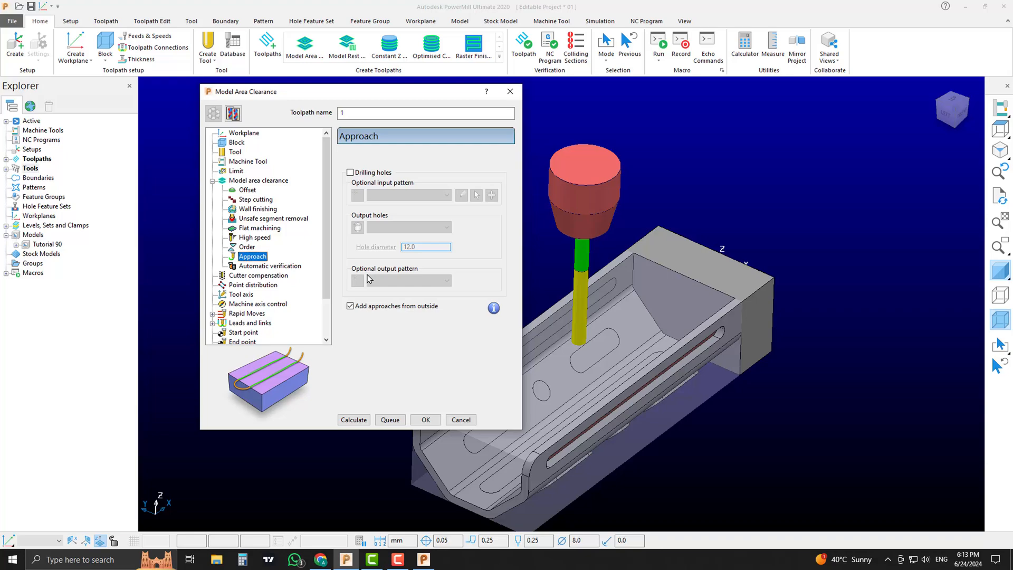
click(388, 306)
- Set the first-choice link to On surface and calculate the area clearance toolpath
scroll(270, 291, down, 1)
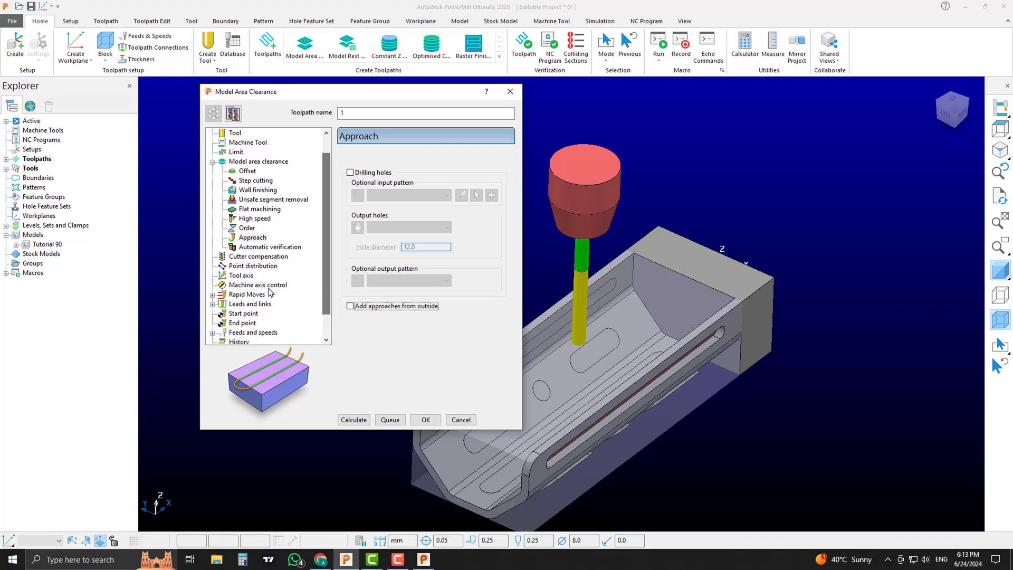
click(213, 304)
click(244, 324)
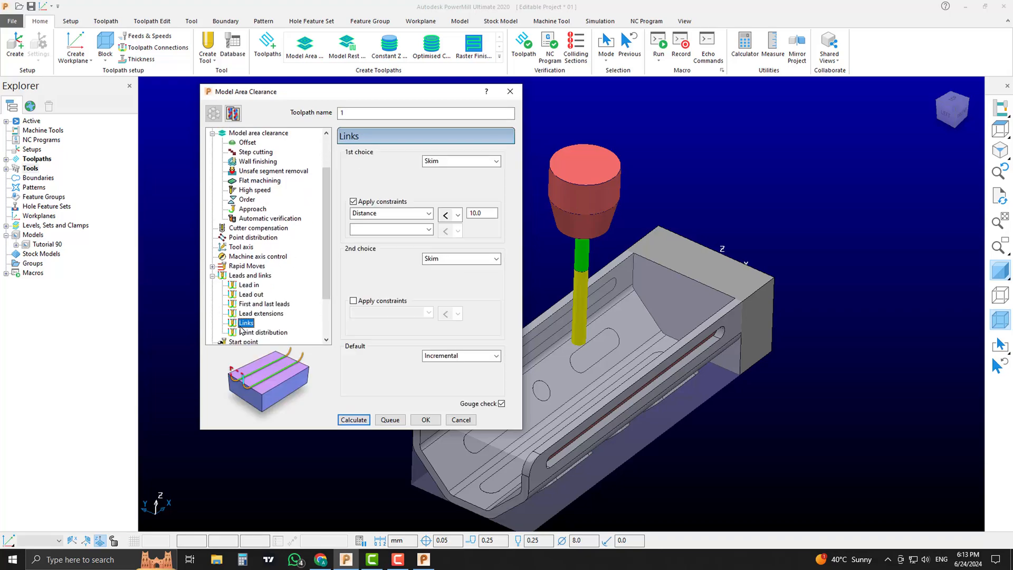
click(435, 164)
click(447, 201)
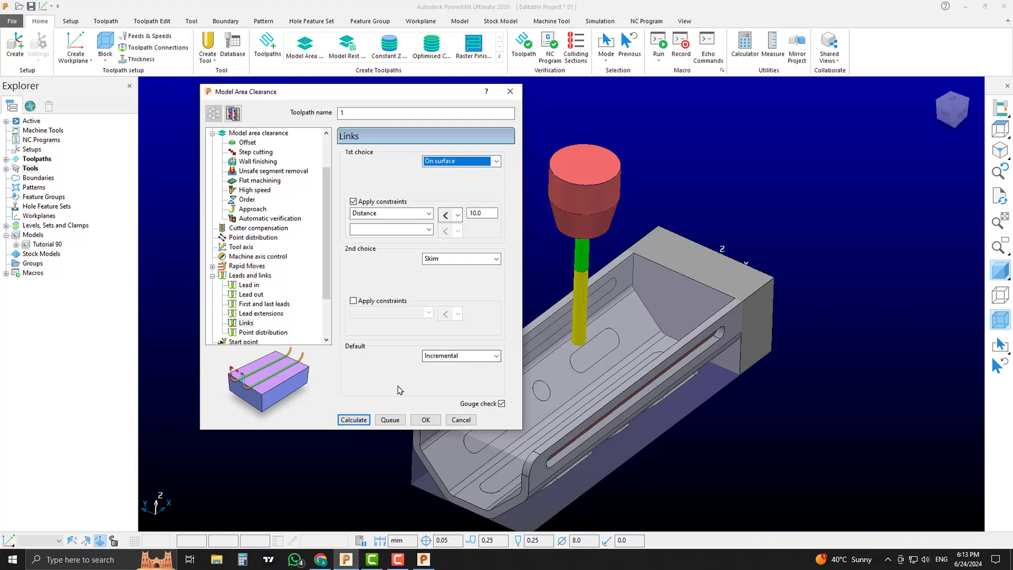
scroll(704, 307, down, 3)
scroll(654, 340, up, 2)
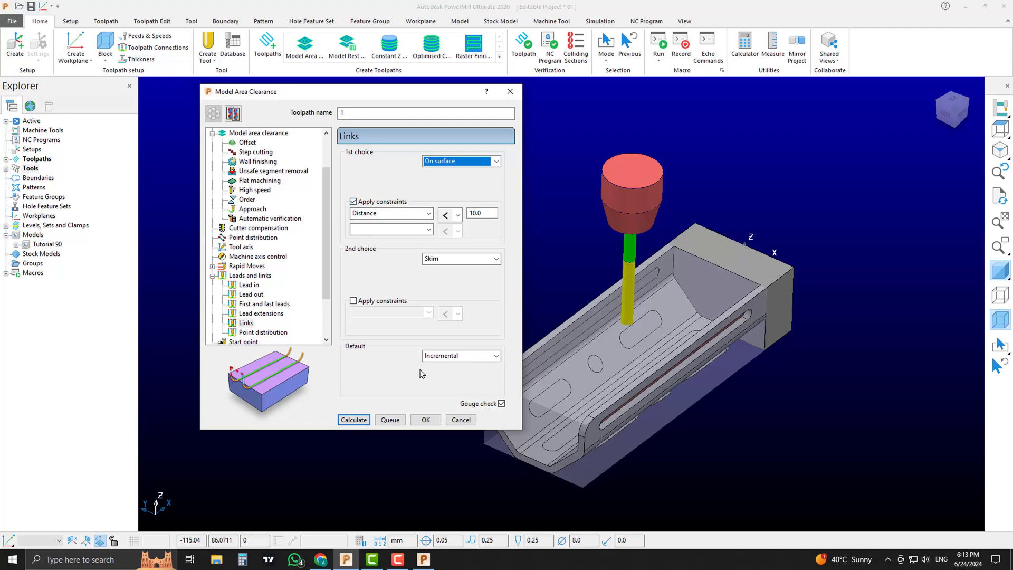
click(354, 420)
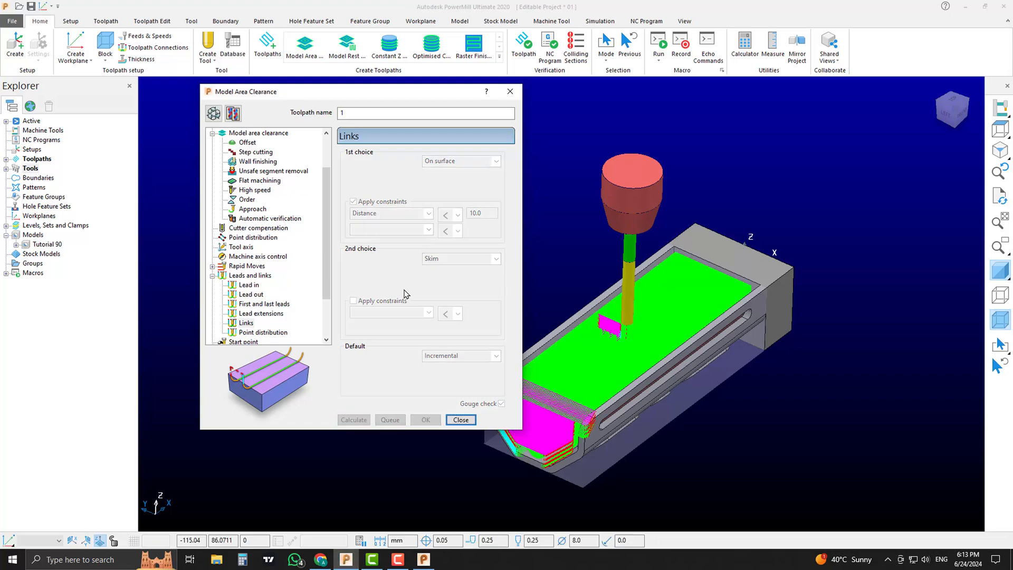
- Edit toolpath 1 to limit the tool centre to the block edge, recalculate it and close its settings
click(218, 120)
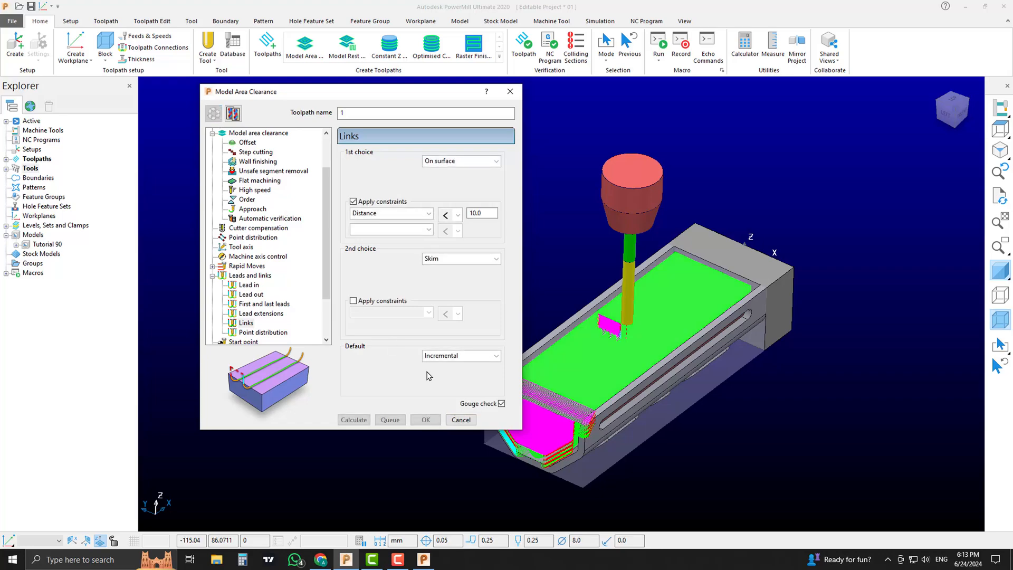
scroll(618, 410, down, 3)
scroll(618, 409, up, 4)
middle_drag(619, 407, 659, 438)
scroll(679, 457, up, 4)
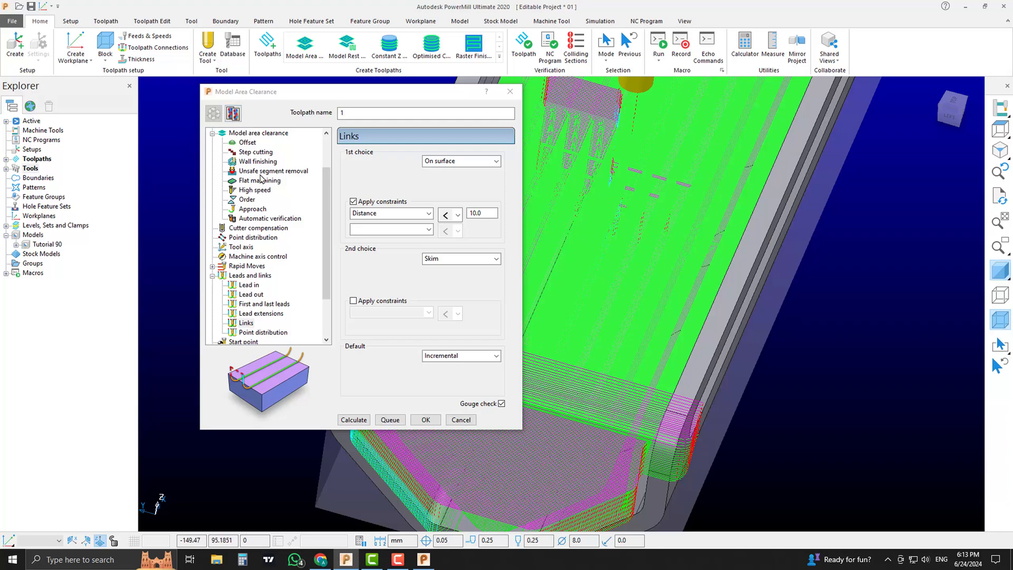
scroll(261, 179, up, 2)
click(236, 171)
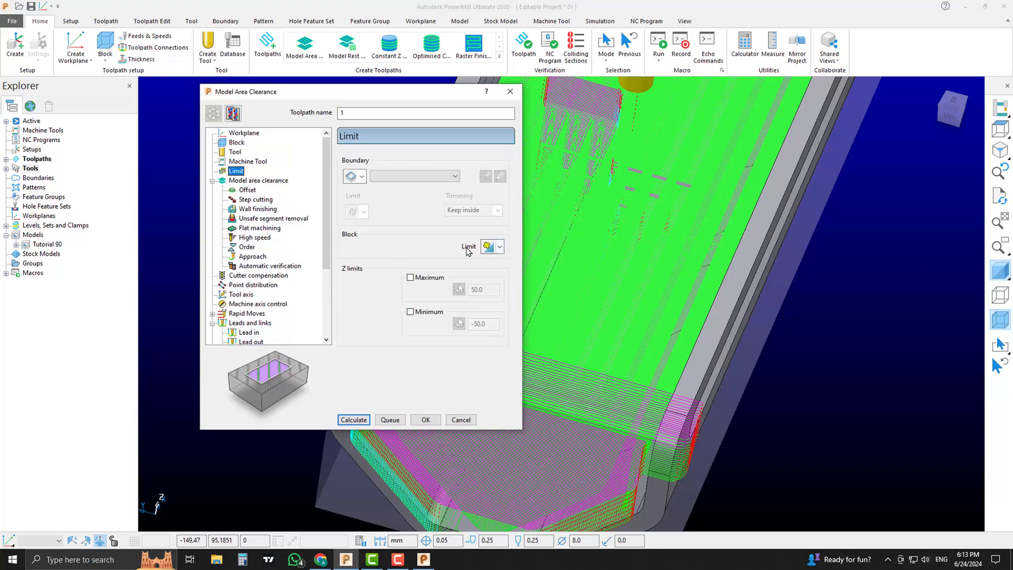
click(485, 250)
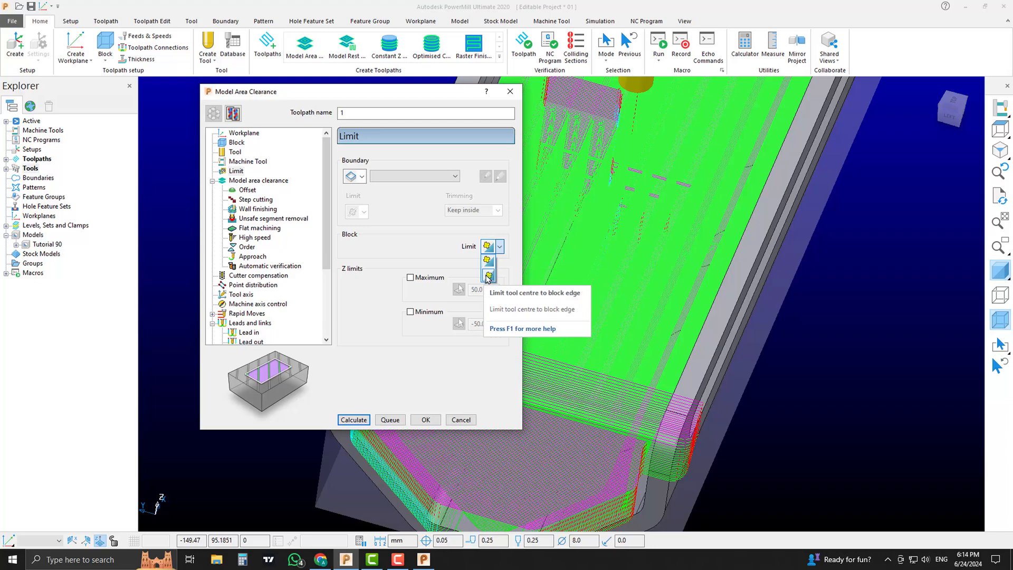
click(488, 275)
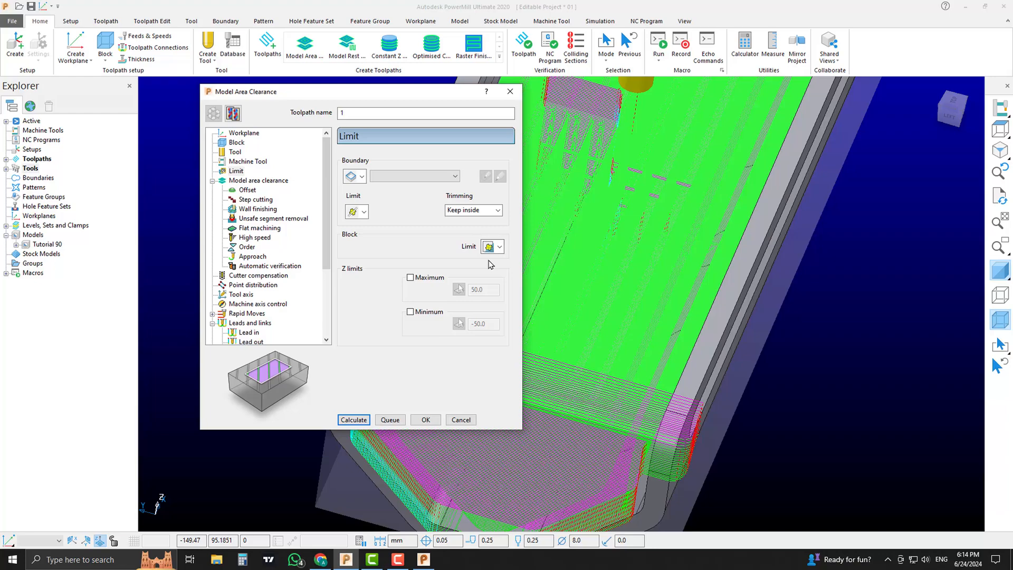
click(353, 419)
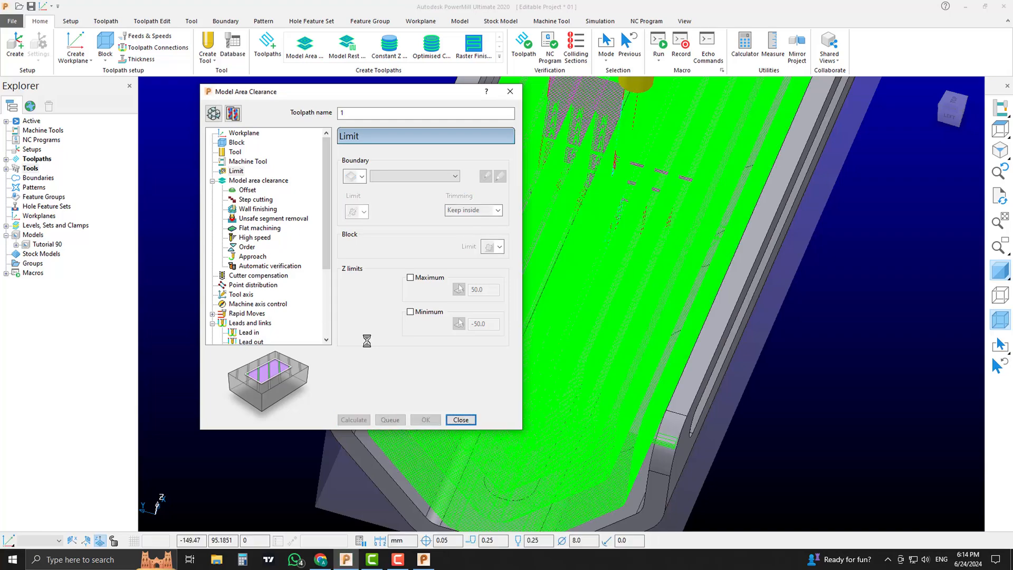
click(462, 420)
- Deactivate toolpath 1 and hide it from the model view
middle_drag(639, 346, 605, 327)
scroll(606, 327, up, 3)
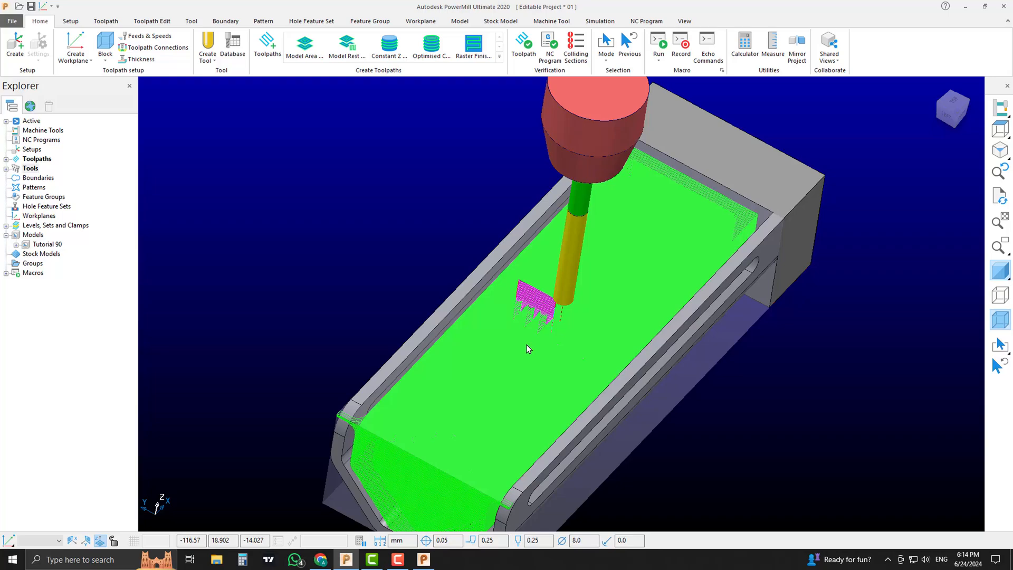
click(6, 160)
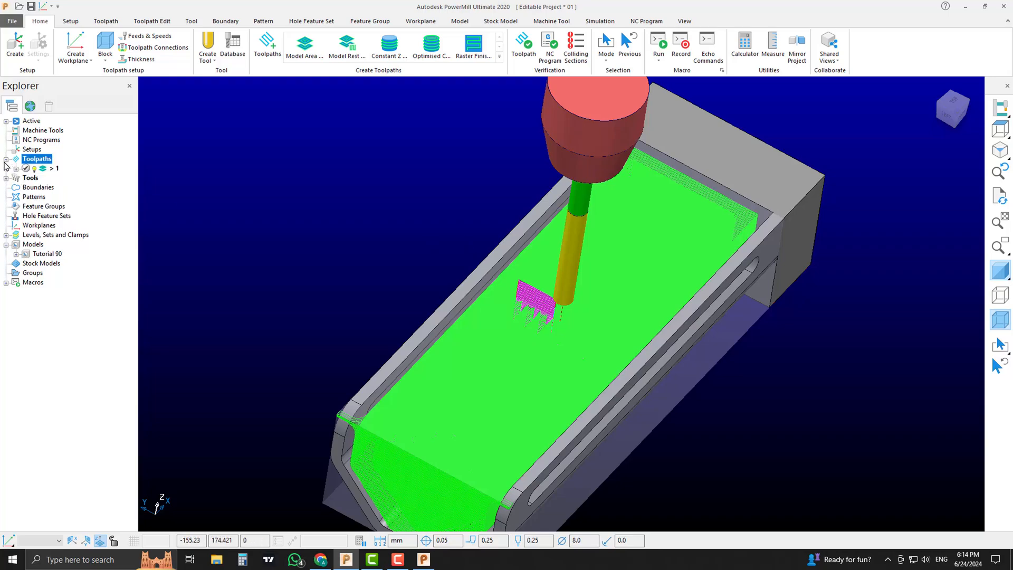
double_click(44, 167)
scroll(571, 266, down, 3)
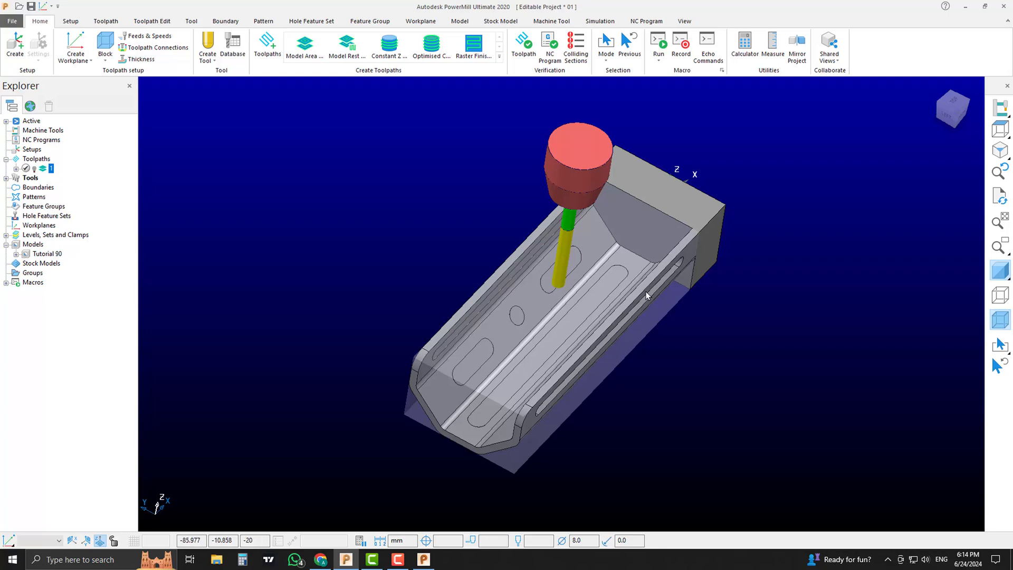
- Create a finishing toolpath using the Optimised Constant Z Finishing strategy
scroll(645, 291, up, 2)
mouse_move(645, 291)
middle_down()
mouse_move(638, 250)
mouse_move(643, 284)
middle_up()
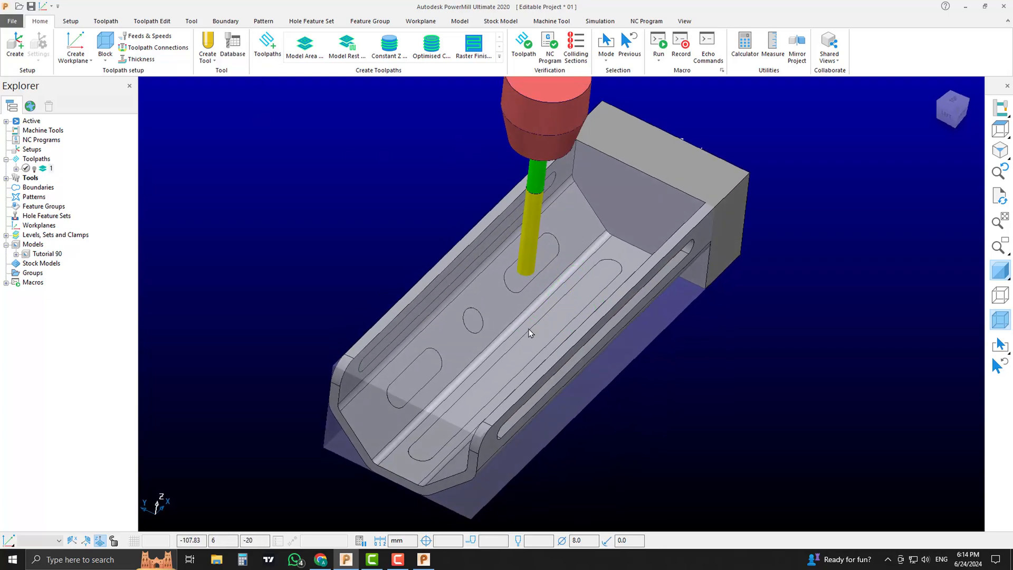
click(273, 57)
click(206, 181)
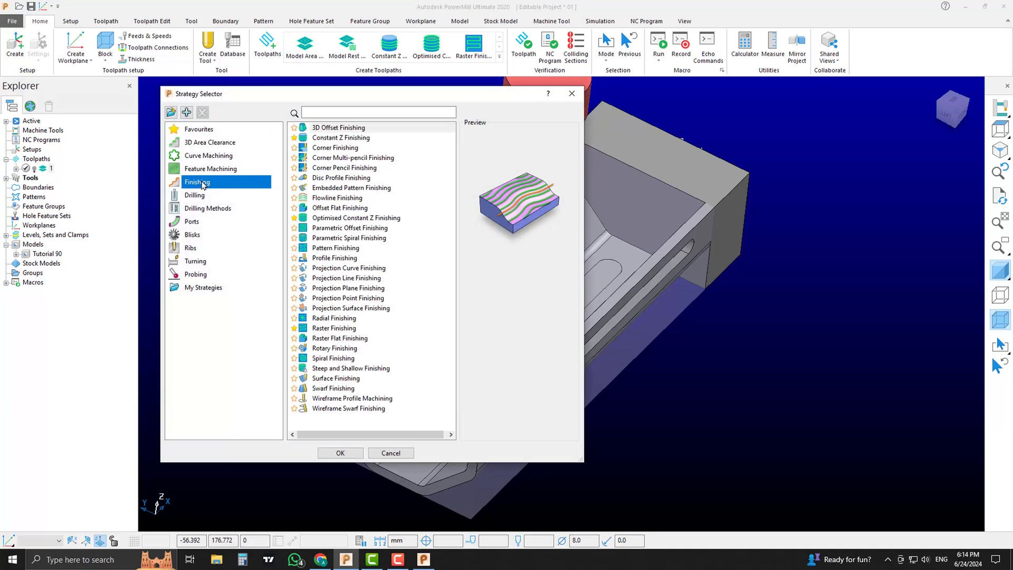
click(353, 219)
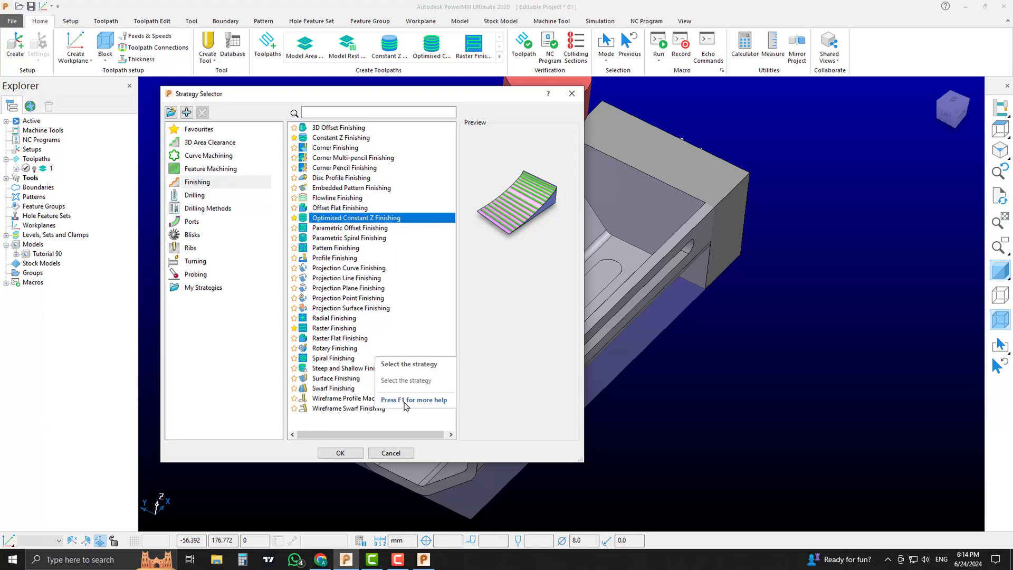
click(340, 452)
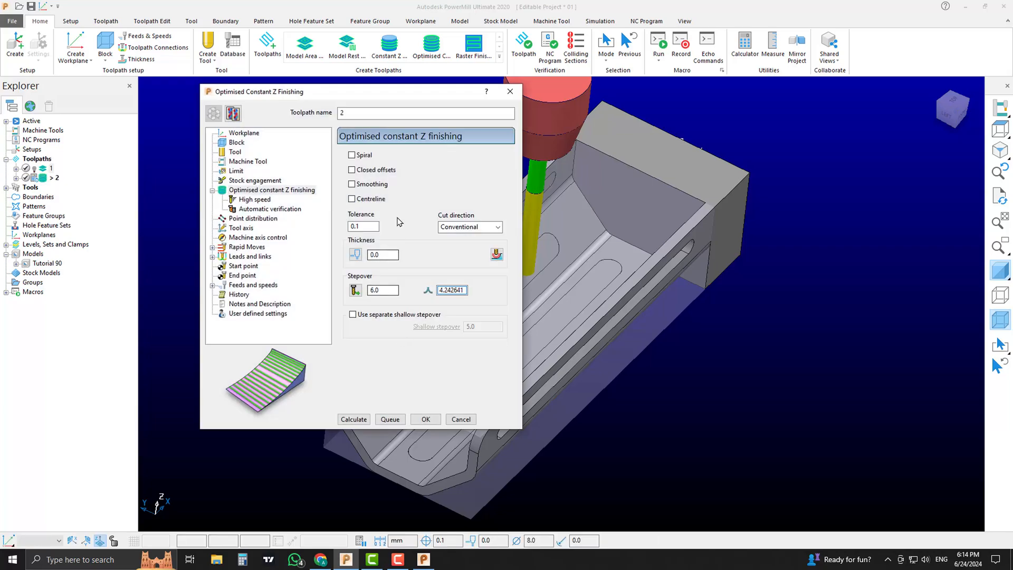
- Turn on Spiral for toolpath 2, set its stepover to 0.2 and its cut direction to Any
click(364, 156)
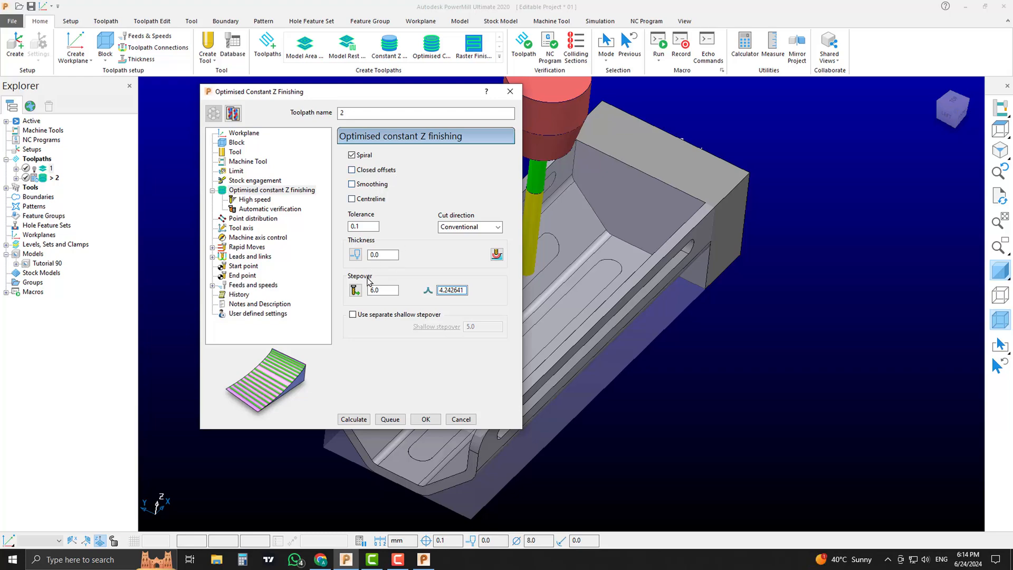
double_click(378, 289)
key(Return)
click(476, 227)
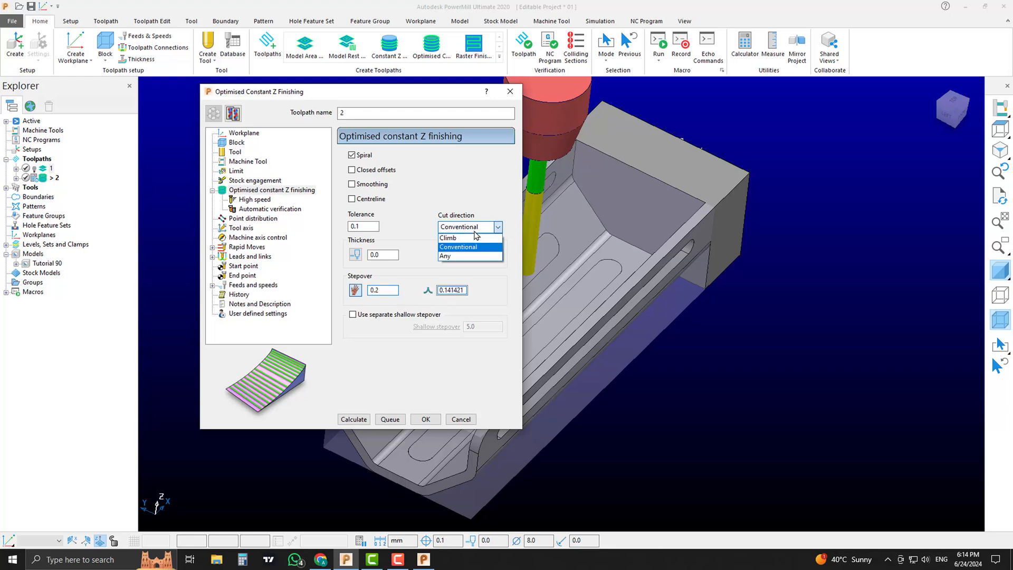
click(469, 256)
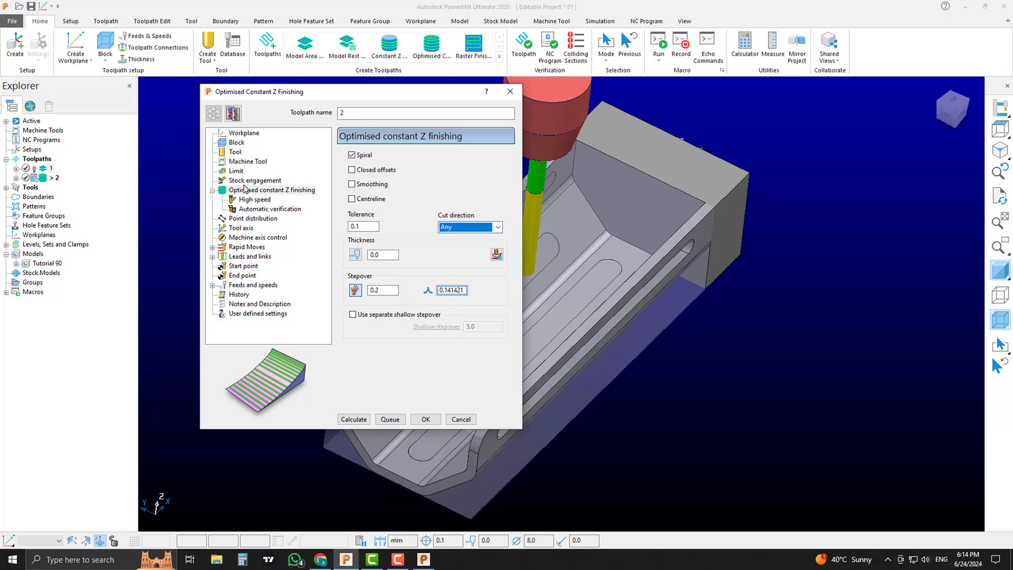
- Enable the maximum Z limit for toolpath 2 and set it to 23
click(236, 170)
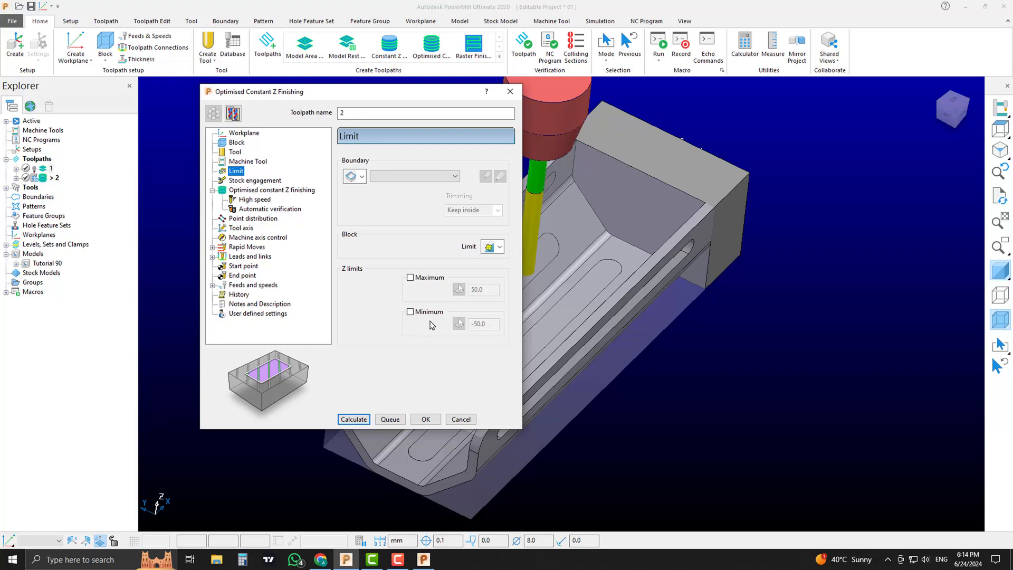
click(427, 282)
middle_drag(849, 312, 819, 293)
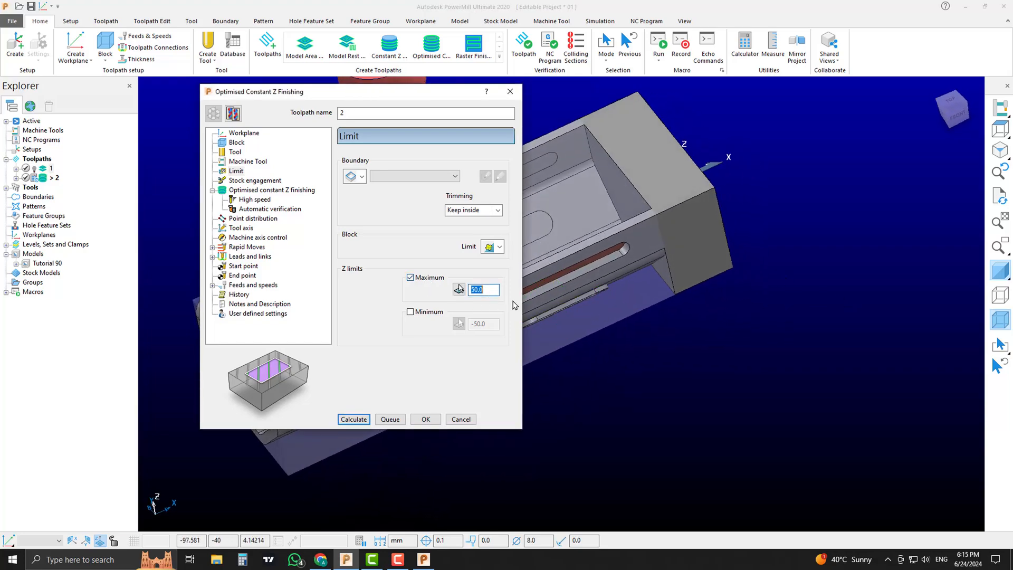
click(956, 115)
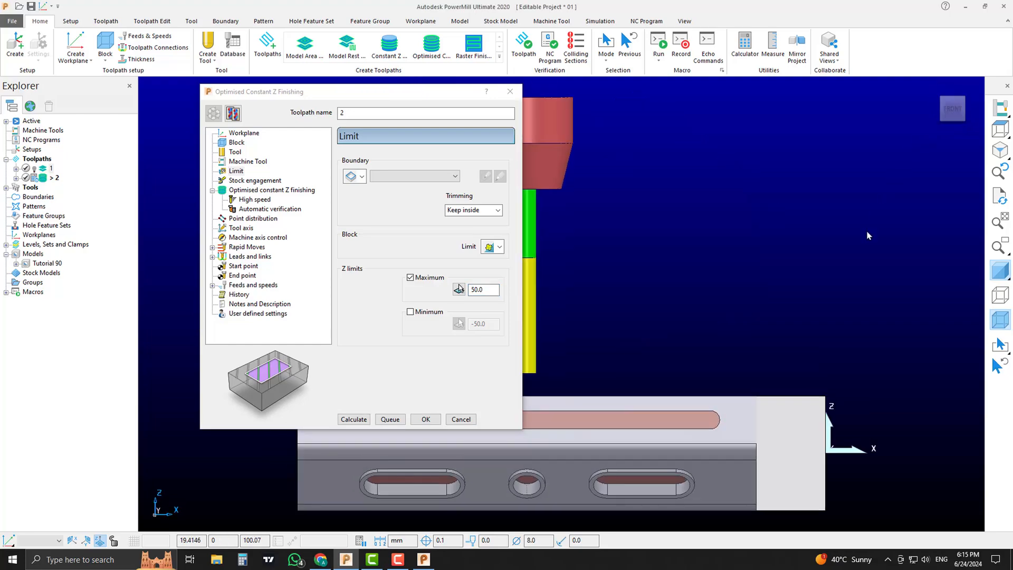
scroll(794, 371, up, 5)
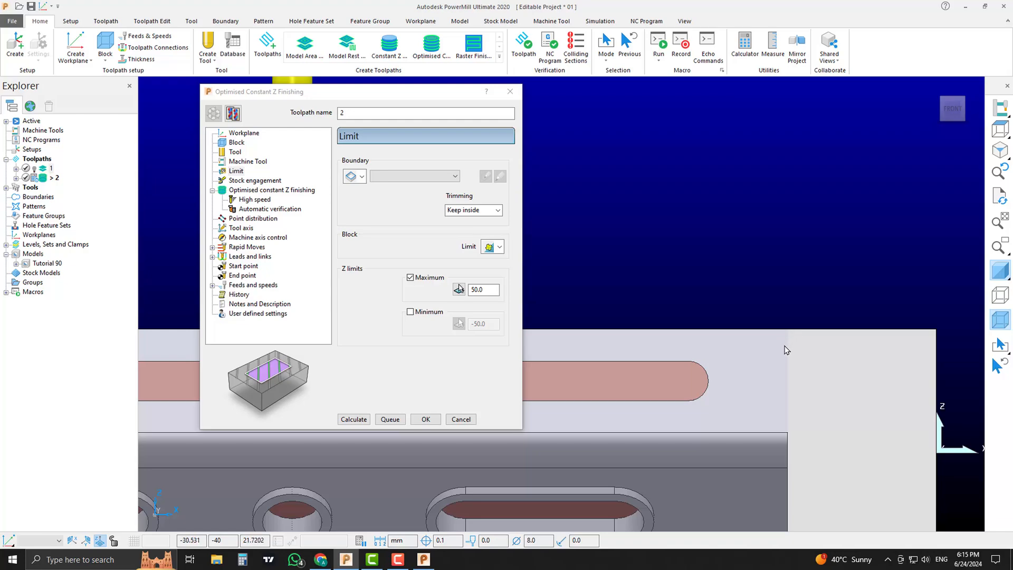
middle_drag(786, 350, 721, 351)
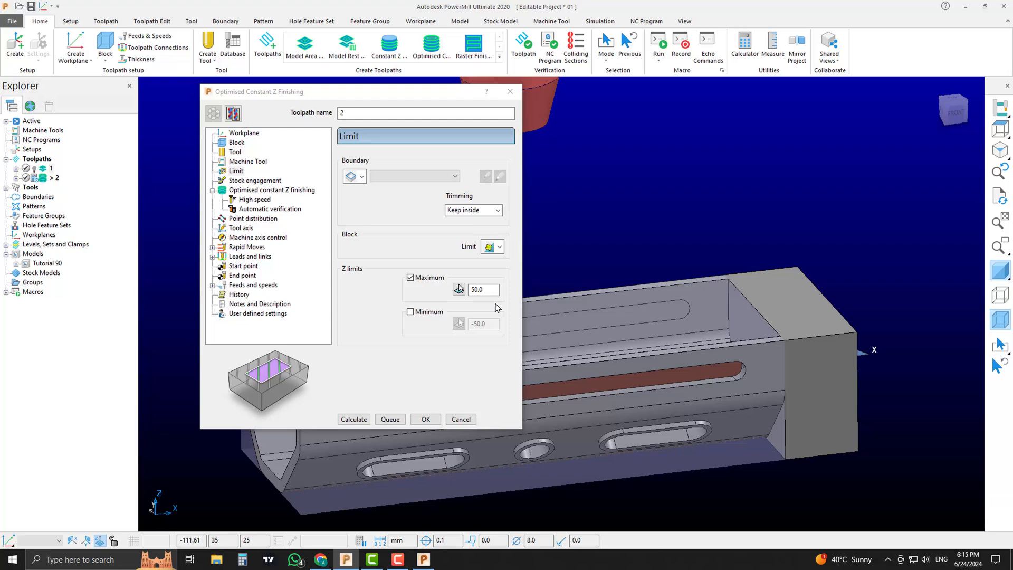
double_click(489, 289)
text(-)
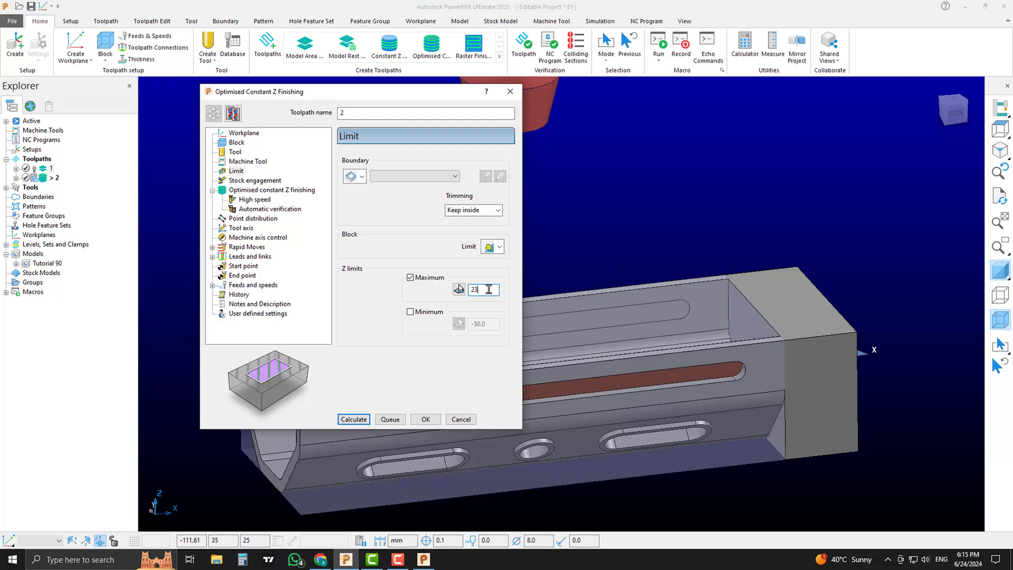
key(Return)
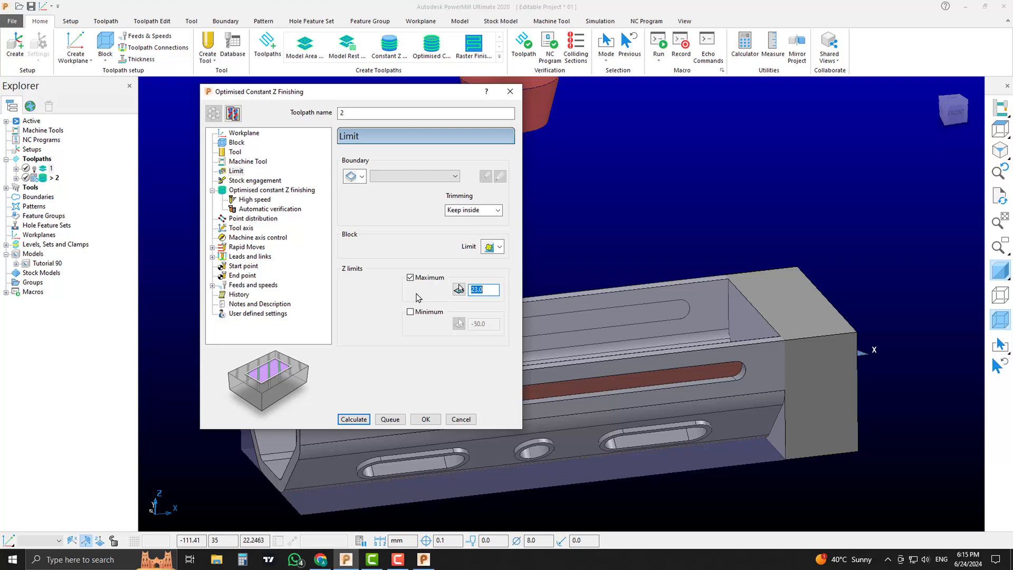
- Set the first-choice link of toolpath 2 to On surface, calculate the toolpath and close its settings
click(241, 228)
click(212, 256)
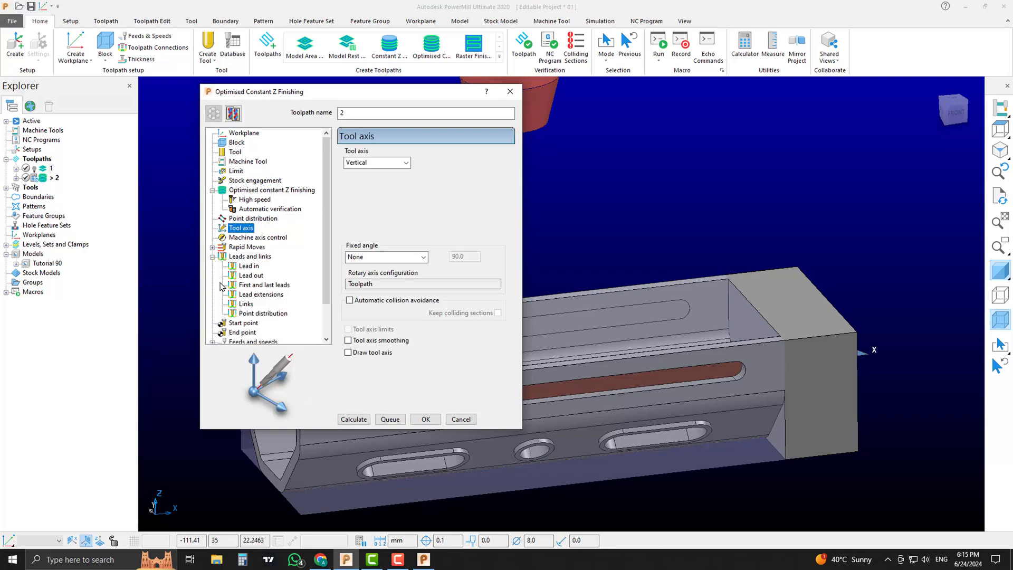
click(245, 304)
click(449, 162)
click(448, 163)
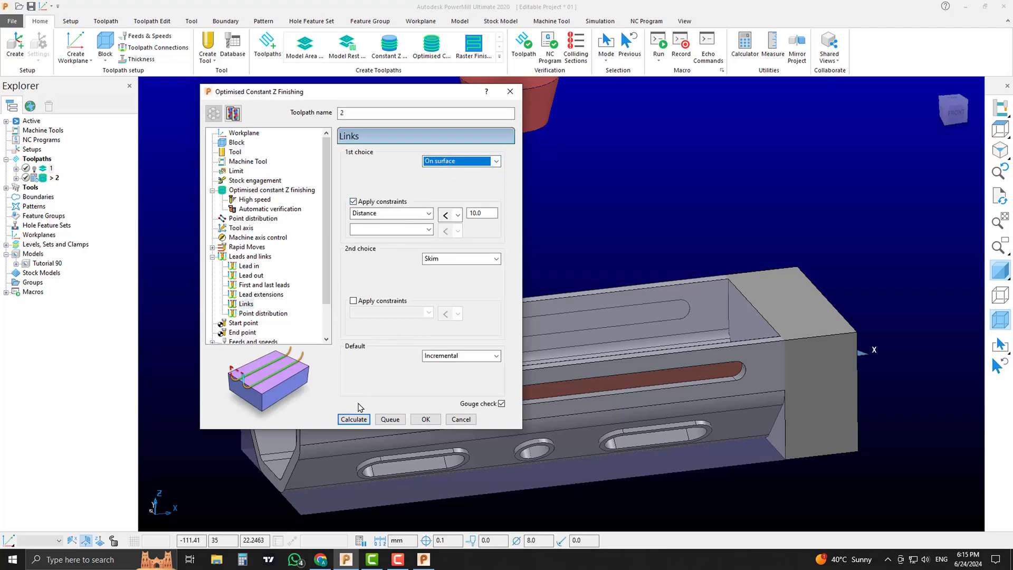
click(353, 419)
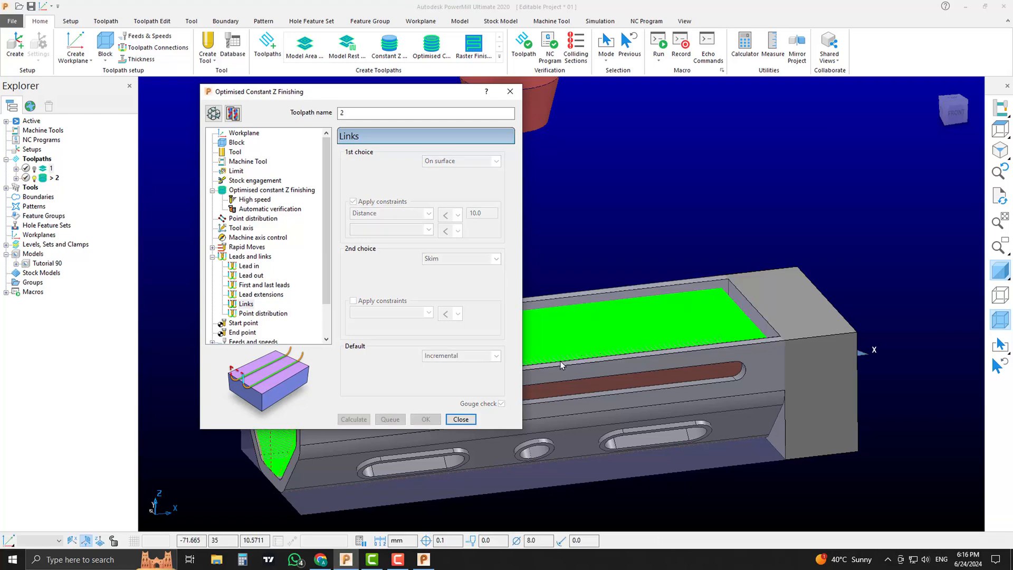
click(466, 417)
- Inspect the pocket finishing result, activating toolpath 1 briefly and returning to toolpath 2 for comparison
middle_drag(473, 296, 703, 340)
scroll(707, 343, down, 2)
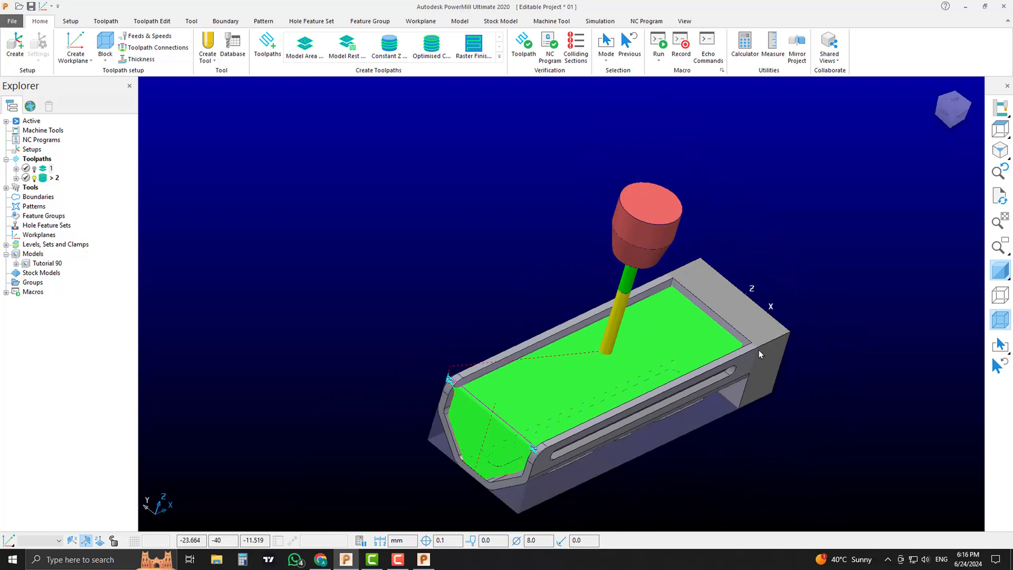
scroll(596, 342, up, 5)
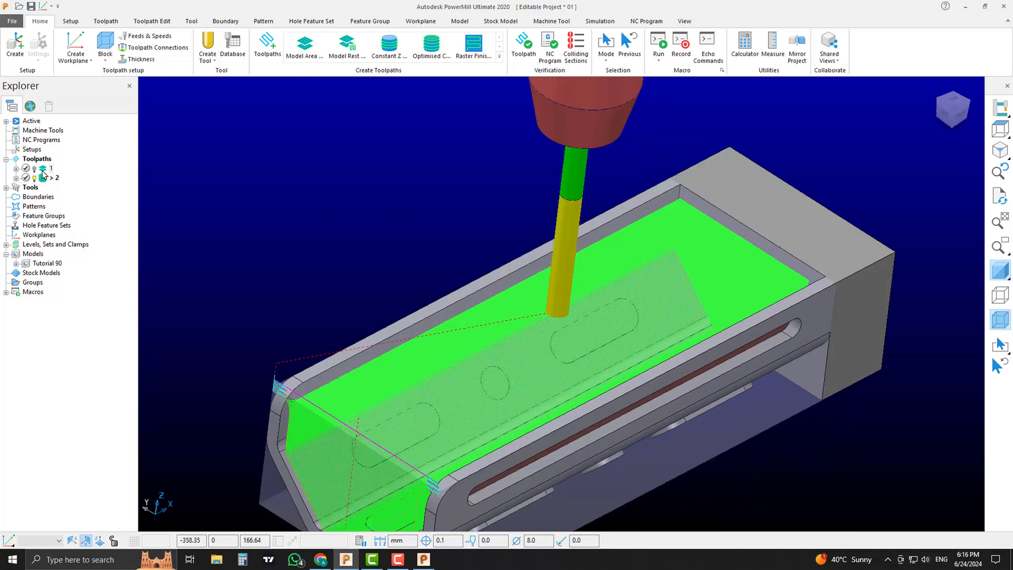
double_click(43, 169)
double_click(43, 178)
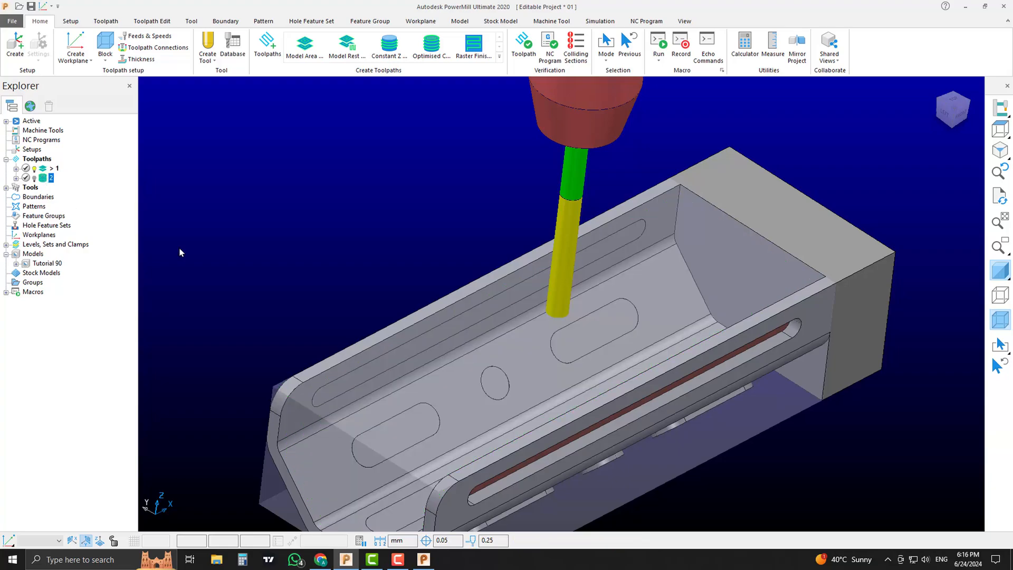
scroll(577, 342, down, 3)
scroll(641, 328, up, 3)
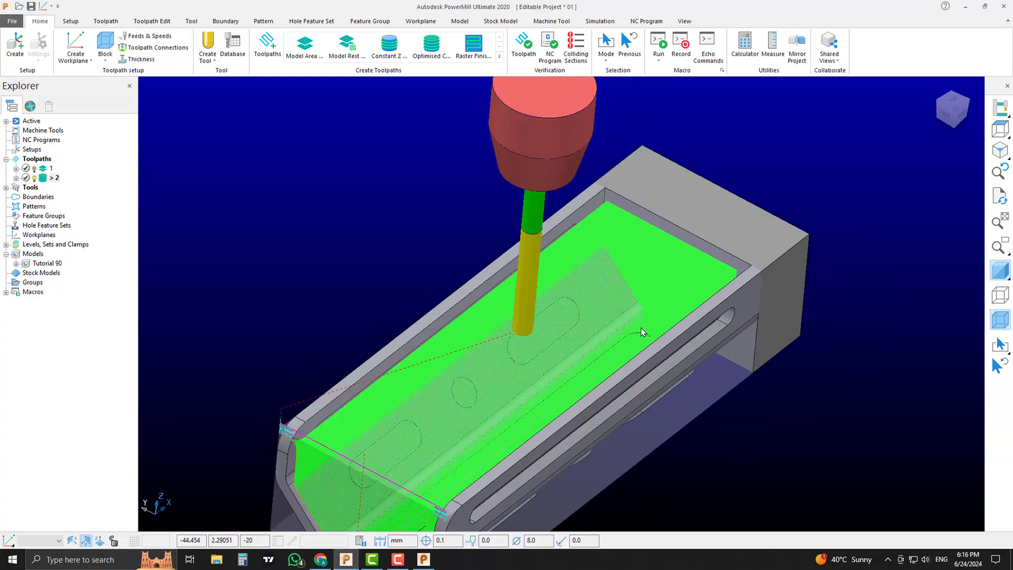
- Examine the bracket's outer side walls, their slots and holes, and the finishing toolpath in the pocket from several angles
middle_drag(675, 330, 714, 239)
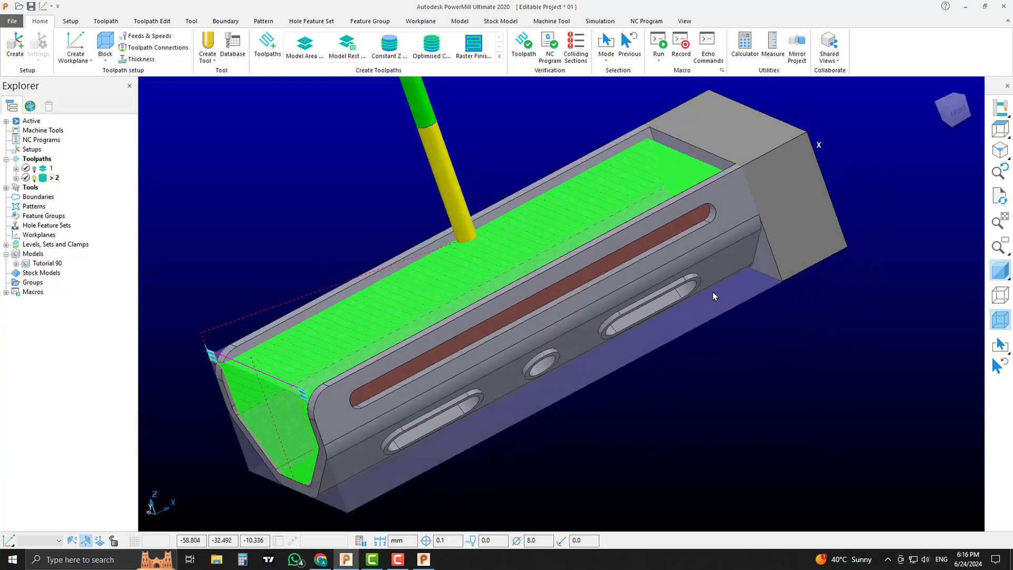
middle_drag(713, 296, 566, 232)
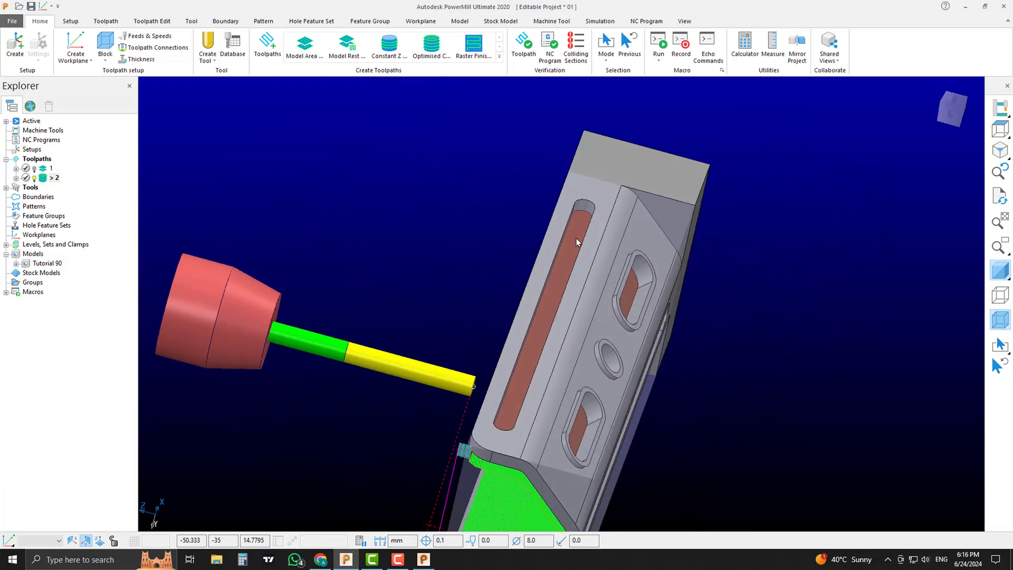
middle_drag(540, 325, 556, 305)
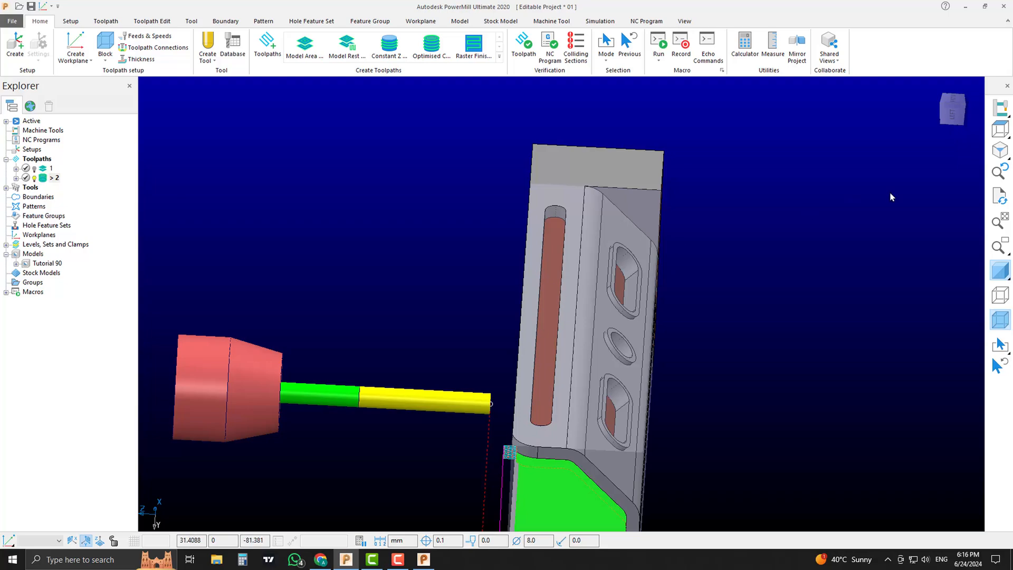
click(997, 151)
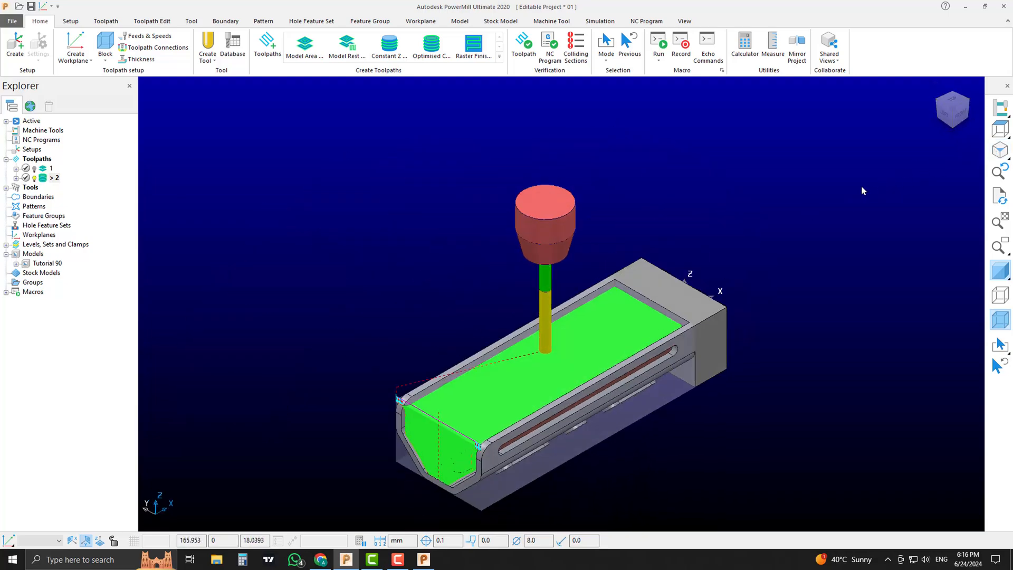
scroll(805, 247, down, 2)
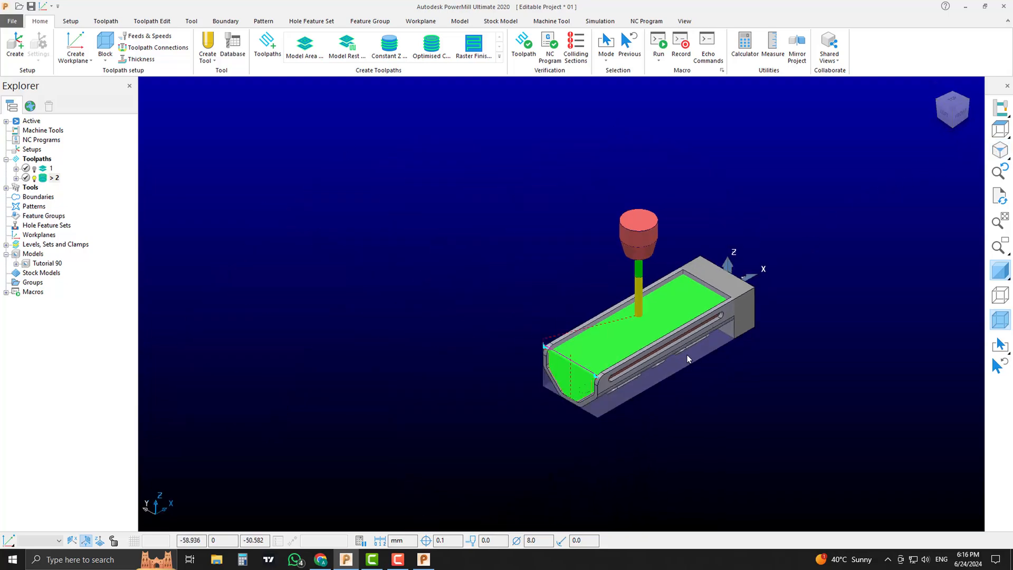
scroll(687, 355, up, 4)
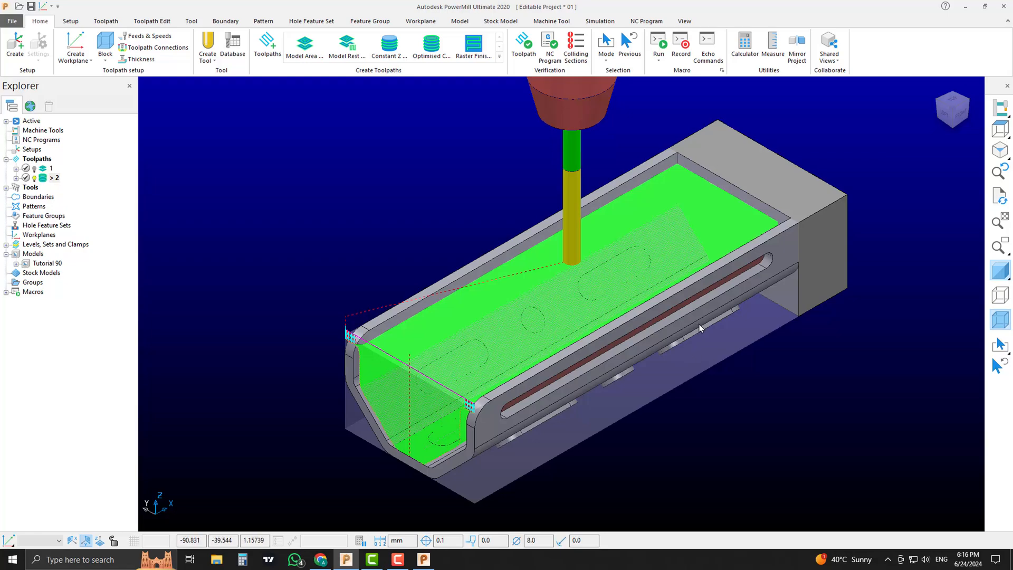
scroll(702, 316, down, 3)
scroll(708, 303, up, 3)
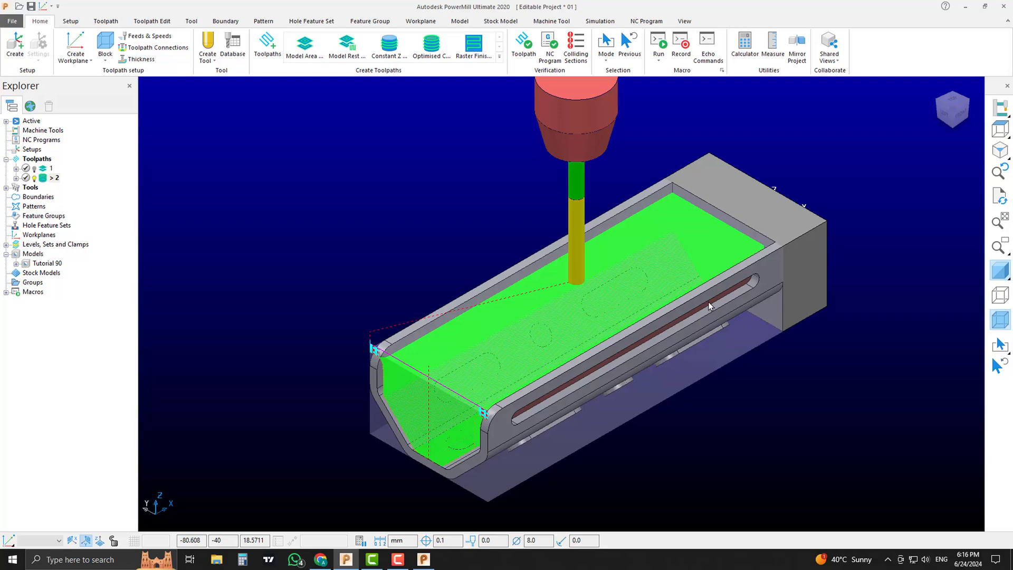
scroll(709, 303, down, 2)
middle_drag(708, 303, 720, 279)
scroll(720, 279, up, 2)
middle_drag(780, 294, 740, 315)
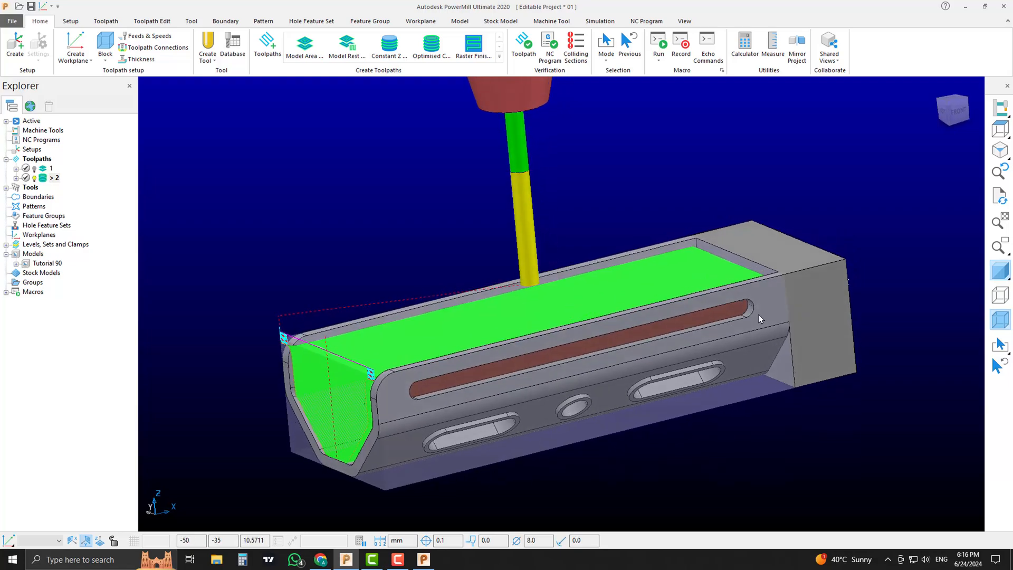
middle_drag(759, 314, 691, 319)
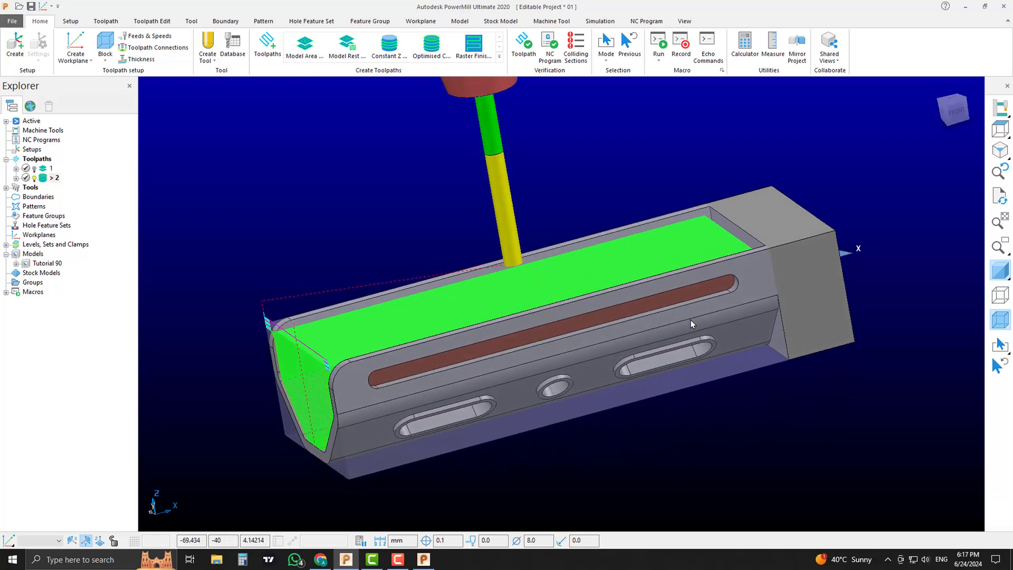
middle_drag(820, 306, 847, 318)
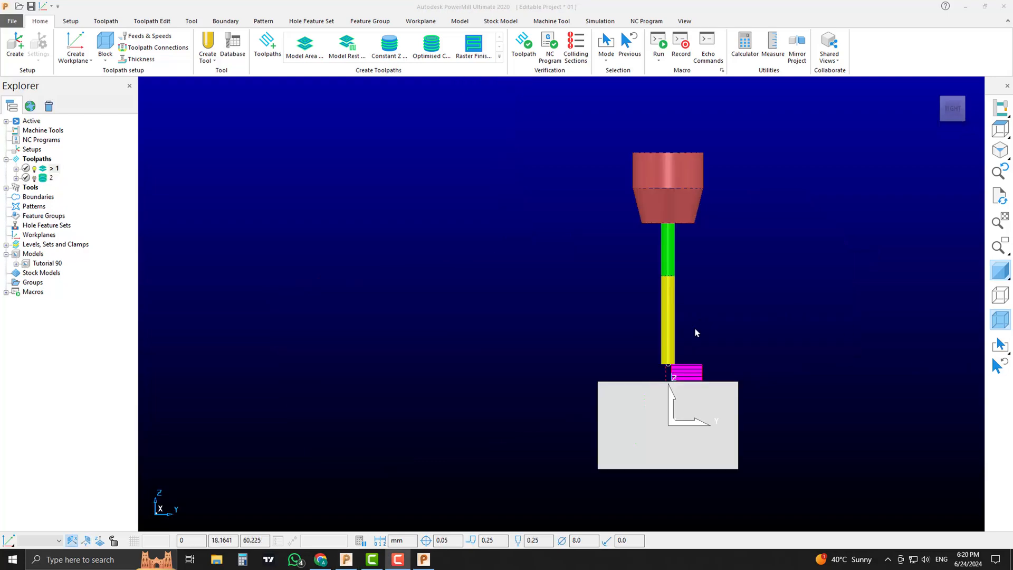
- Set toolpath 1's rapid clearance to 60, calculate the safe area heights, apply the safe area and accept the toolpath connections
scroll(615, 384, down, 2)
scroll(615, 384, up, 2)
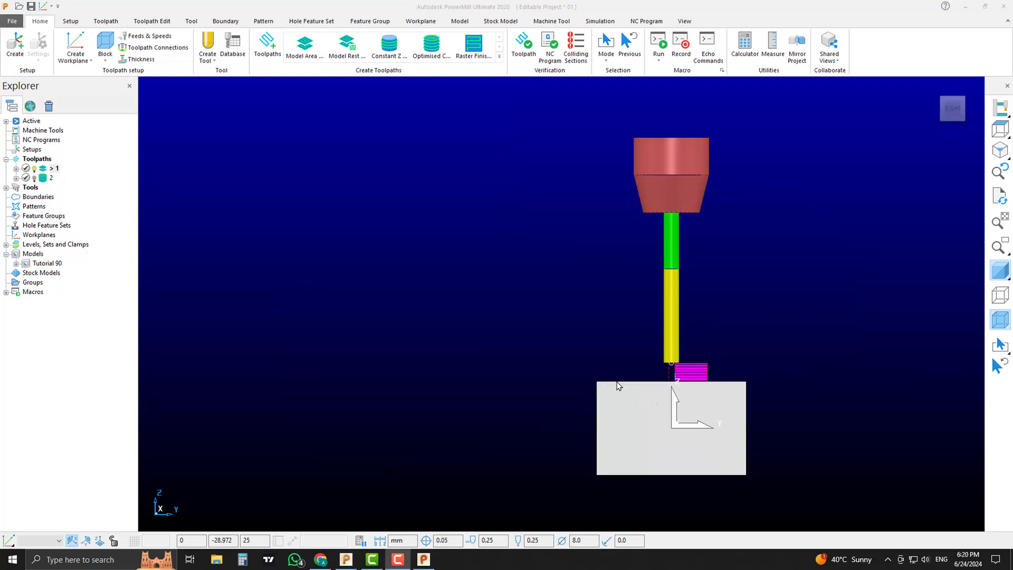
middle_drag(547, 381, 744, 399)
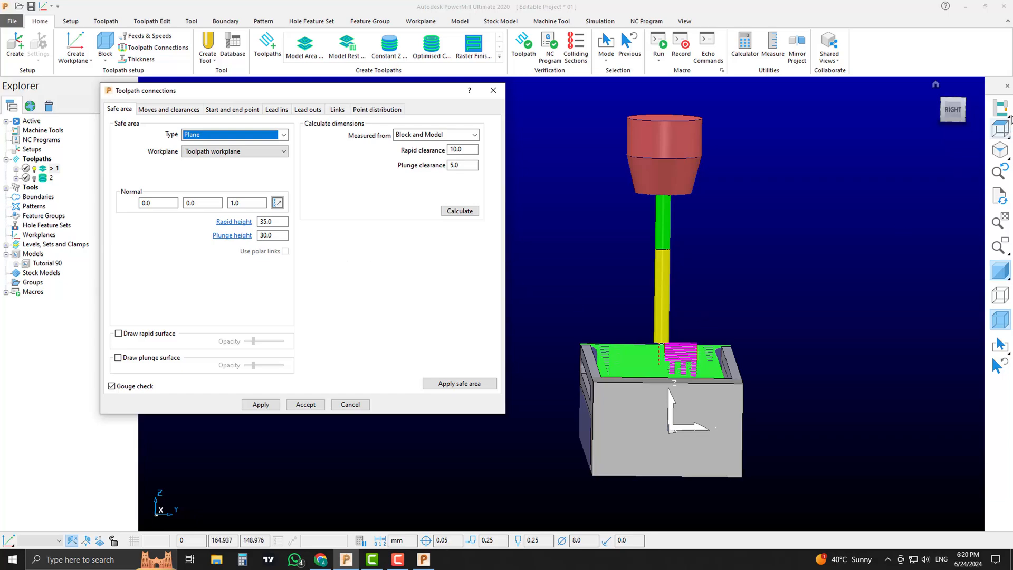
click(951, 115)
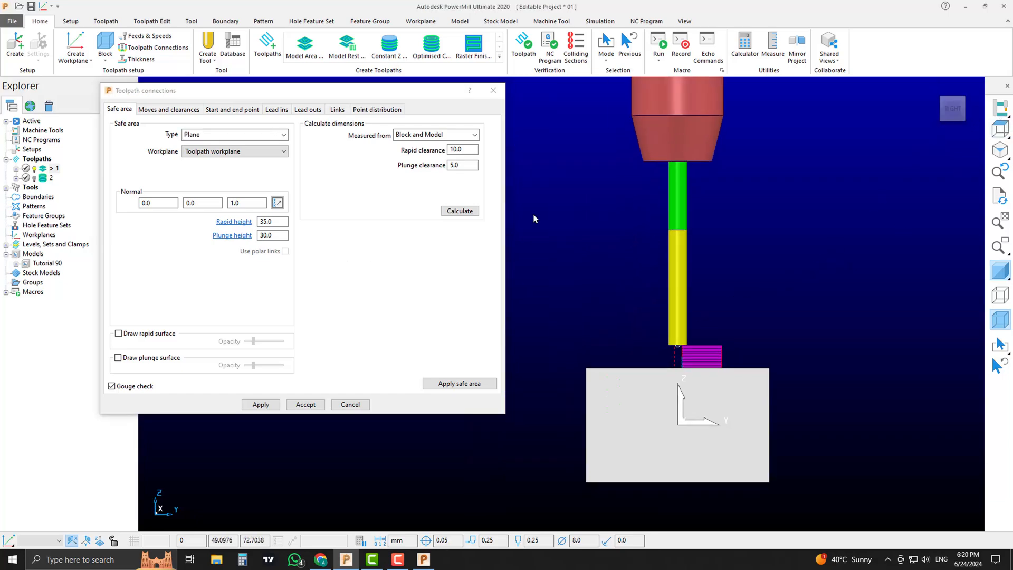
double_click(464, 150)
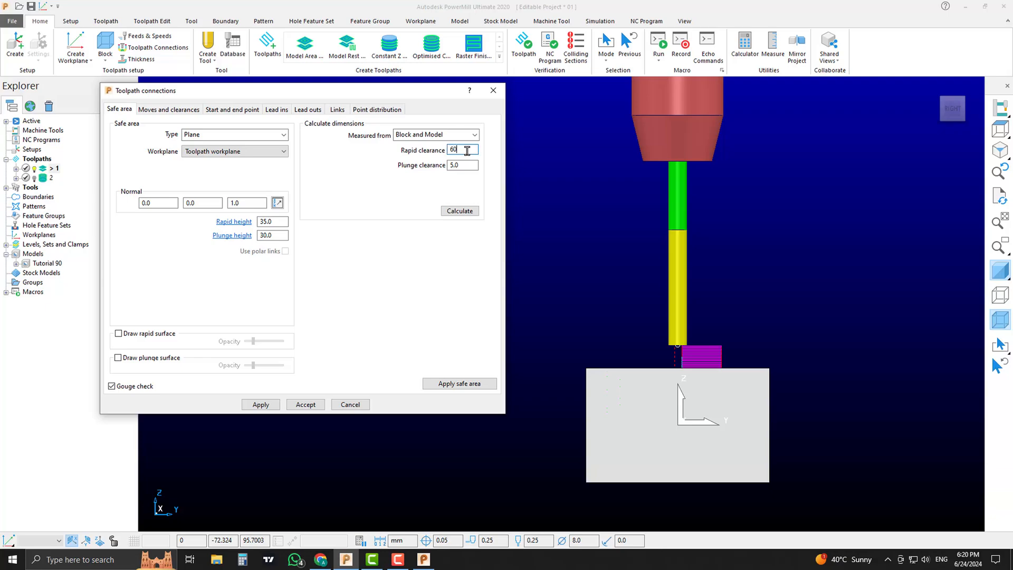
click(466, 212)
click(474, 386)
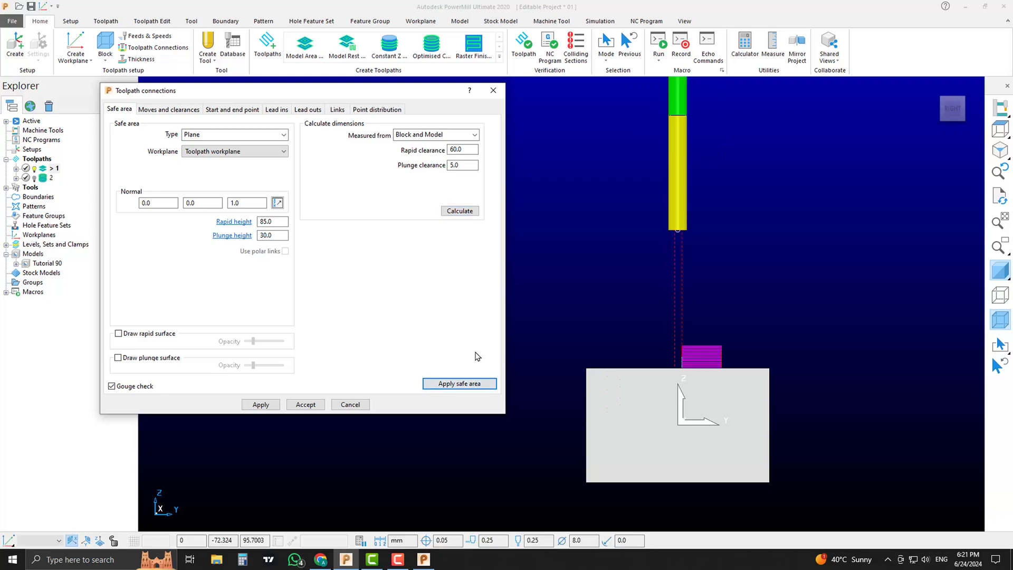
click(301, 404)
scroll(565, 383, down, 2)
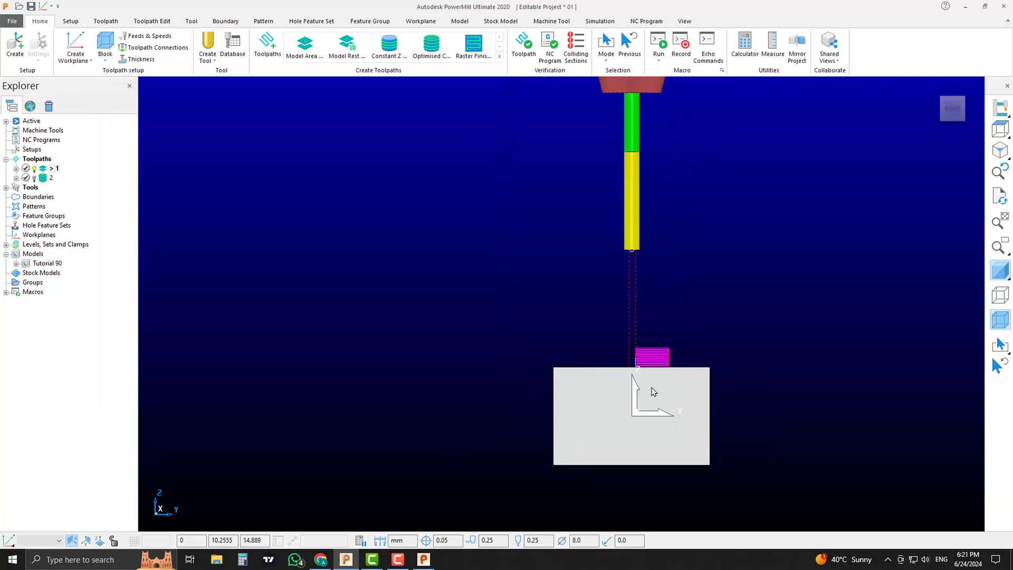
scroll(654, 406, up, 1)
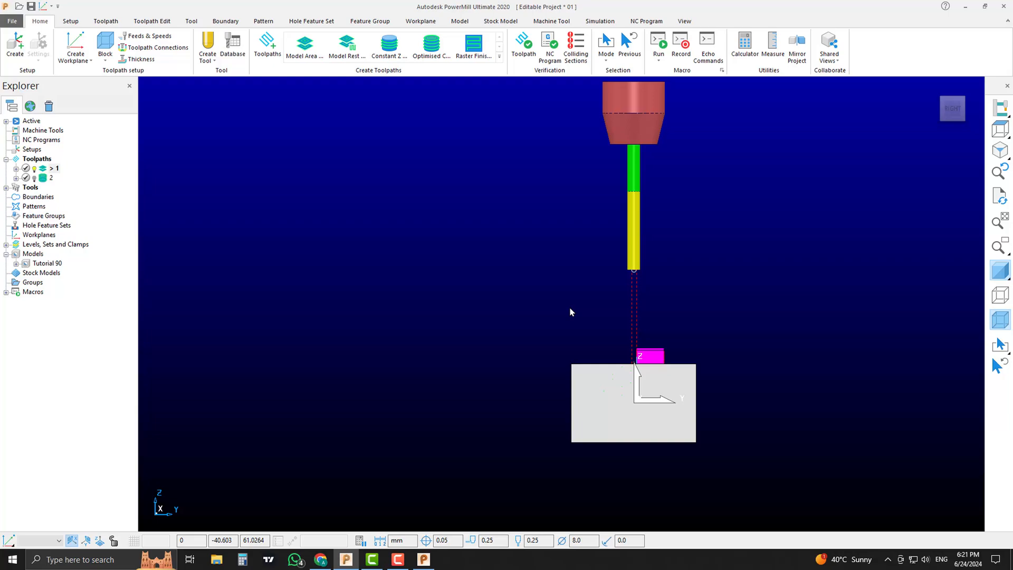
- Activate toolpath 2, set its rapid clearance to 60, then calculate, apply and accept its safe area
double_click(50, 177)
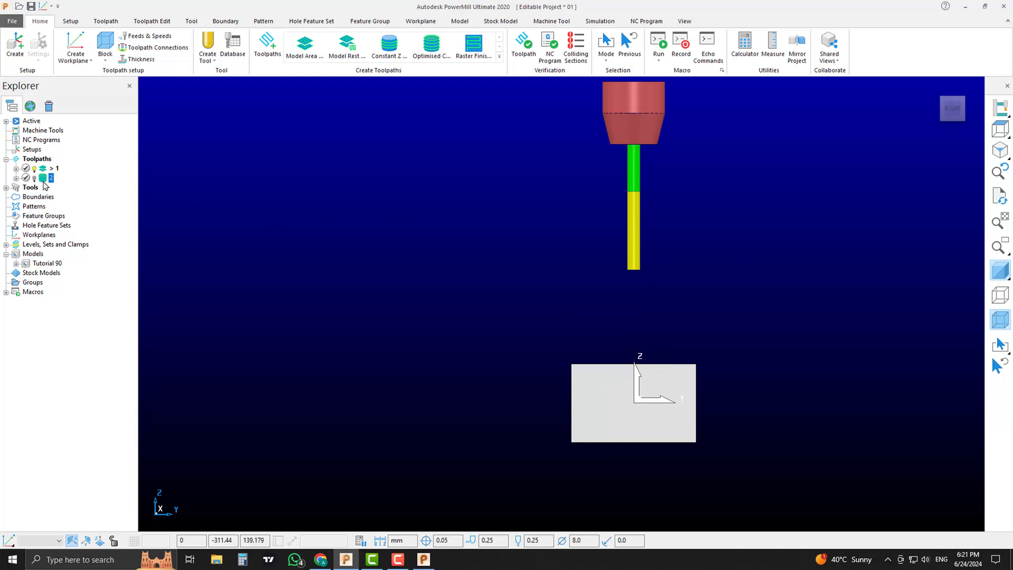
click(172, 51)
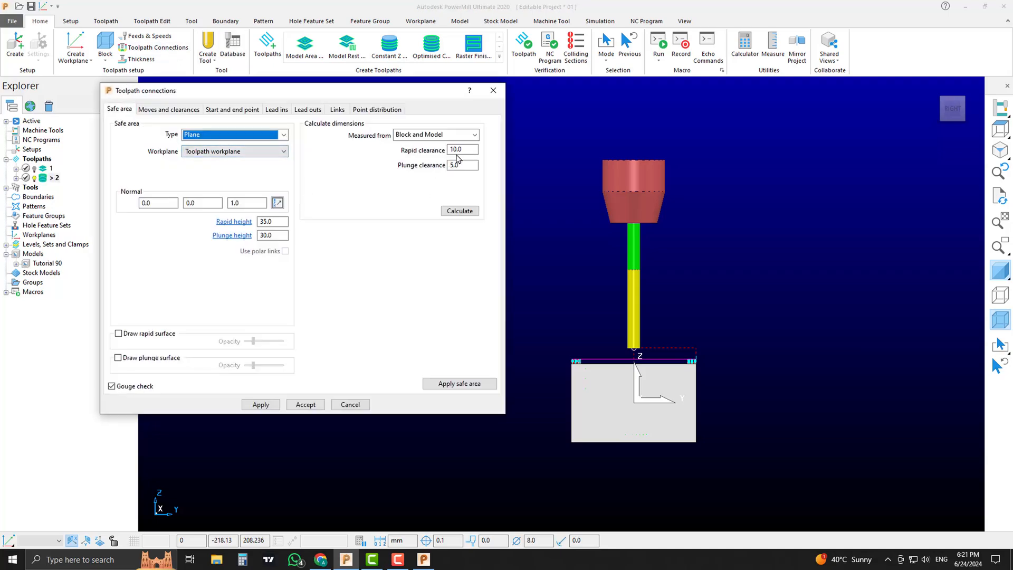
double_click(456, 150)
text(60)
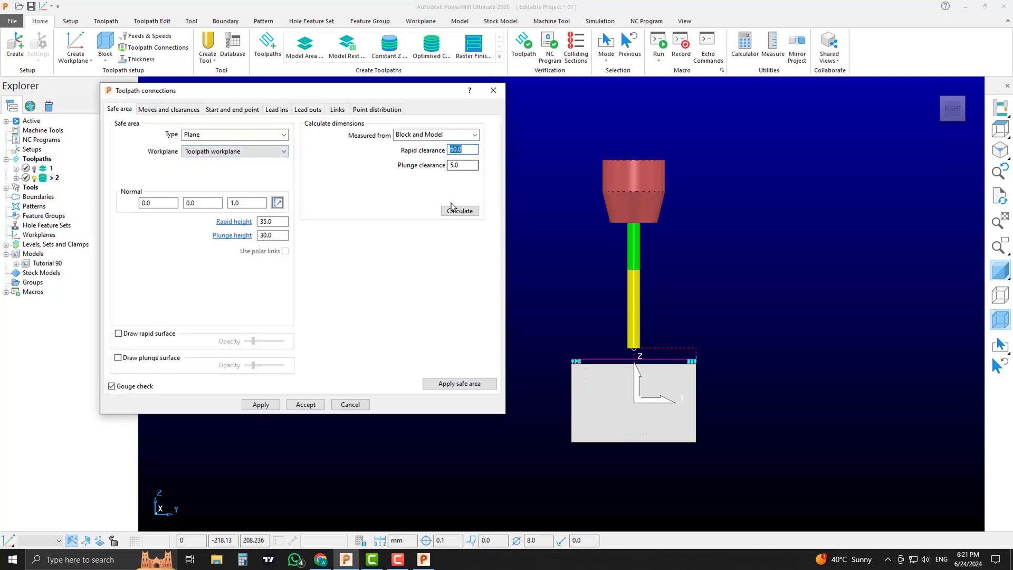
click(459, 210)
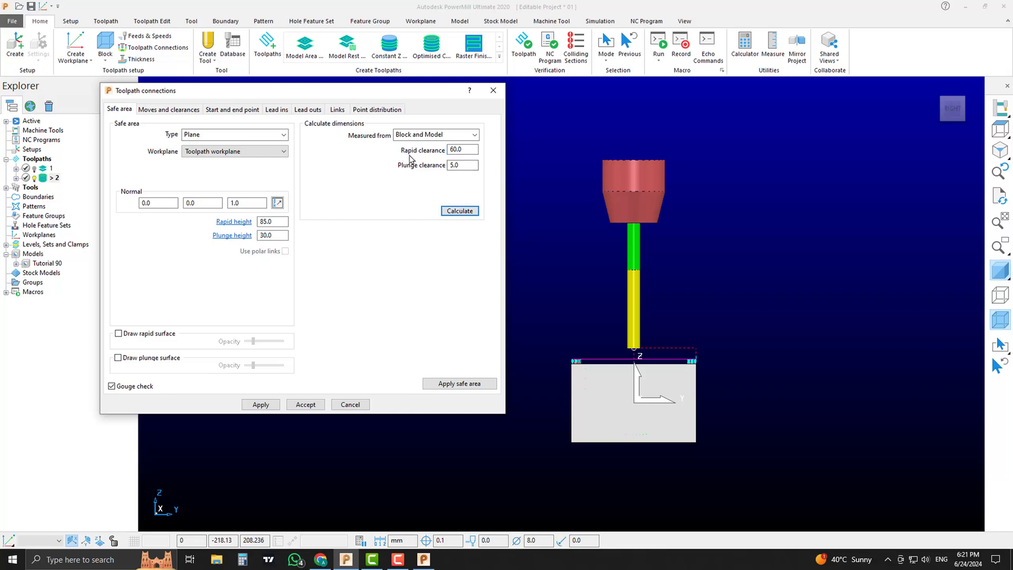
click(463, 382)
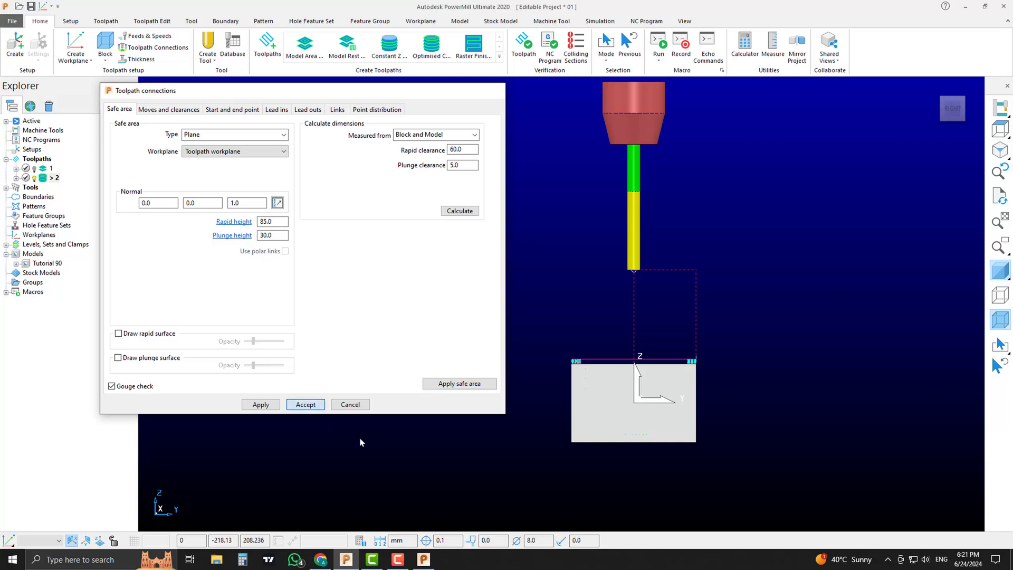
key(Return)
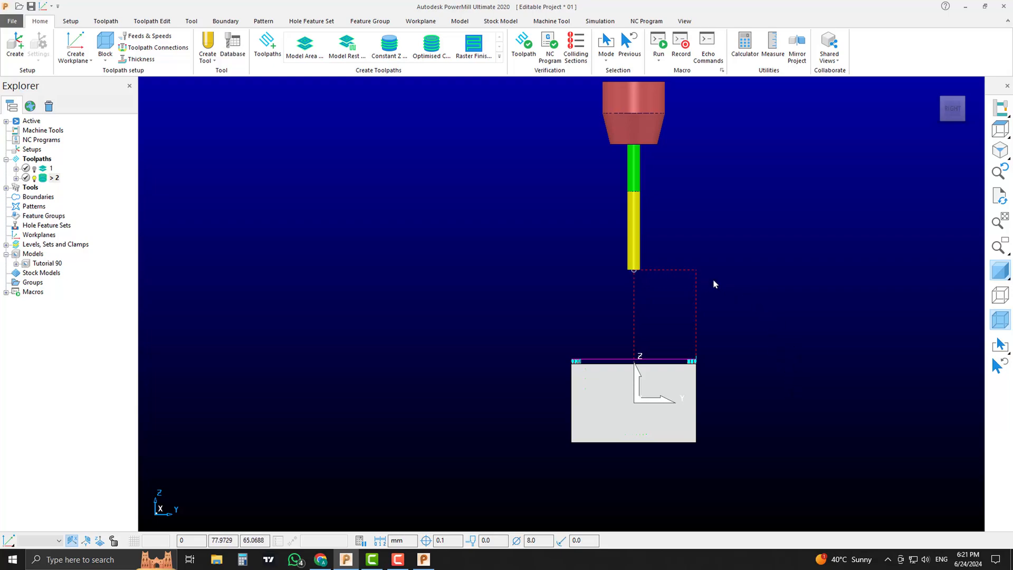
- Try to draw a circle of radius 85 around the bracket at X -100 in a new pattern
middle_drag(710, 307, 598, 405)
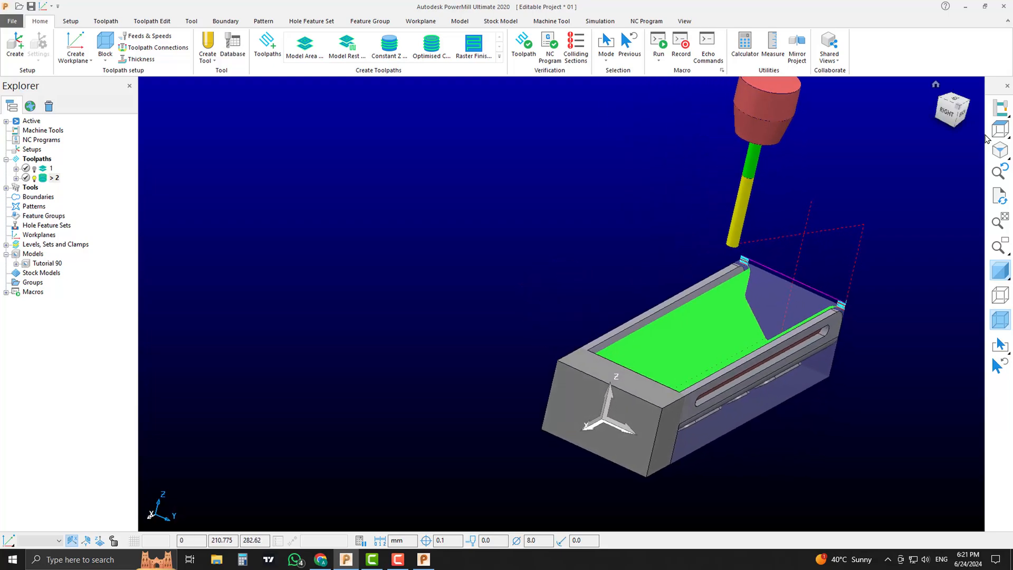
click(949, 110)
scroll(765, 284, down, 3)
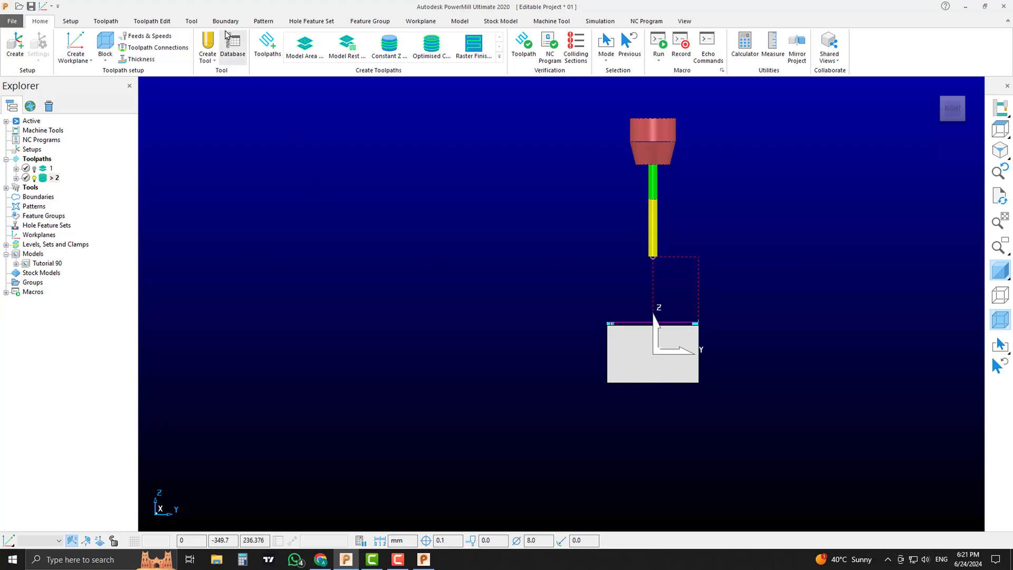
click(263, 21)
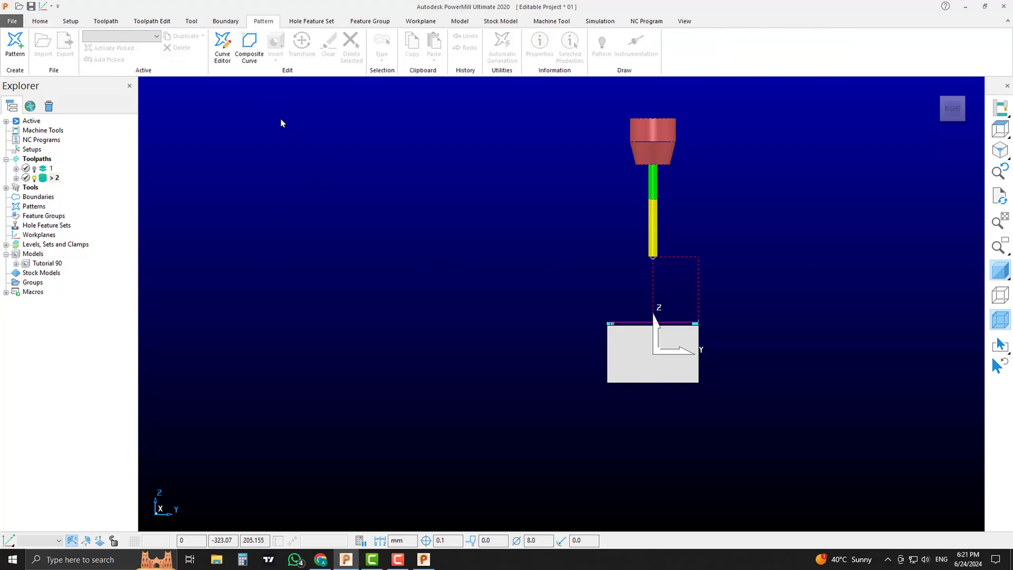
click(223, 42)
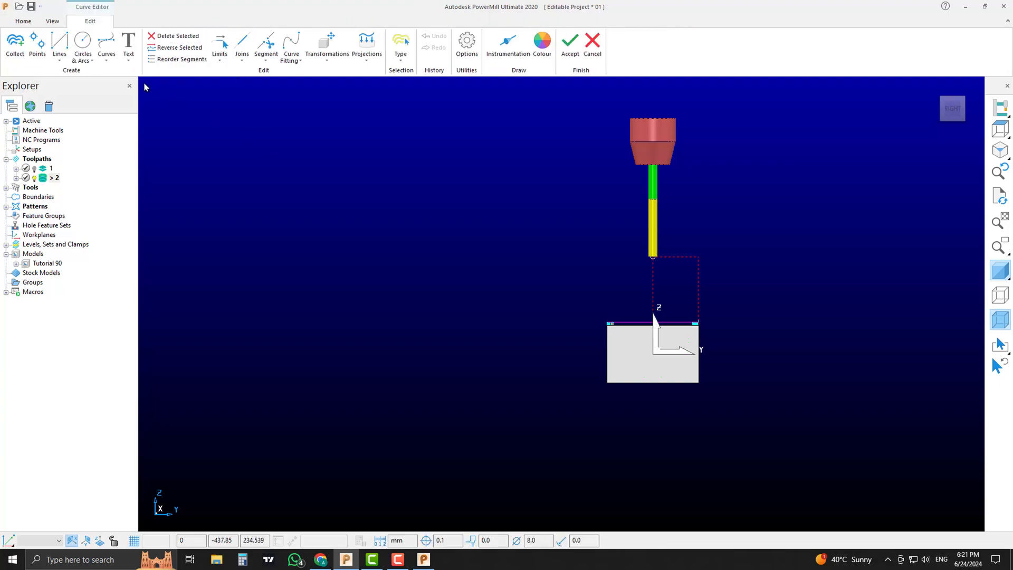
click(88, 62)
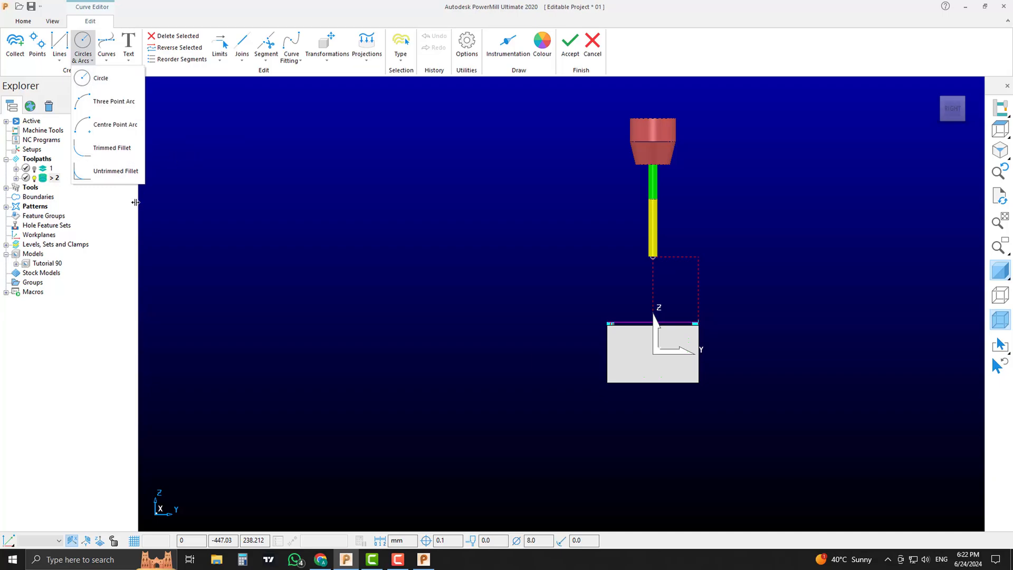
click(101, 78)
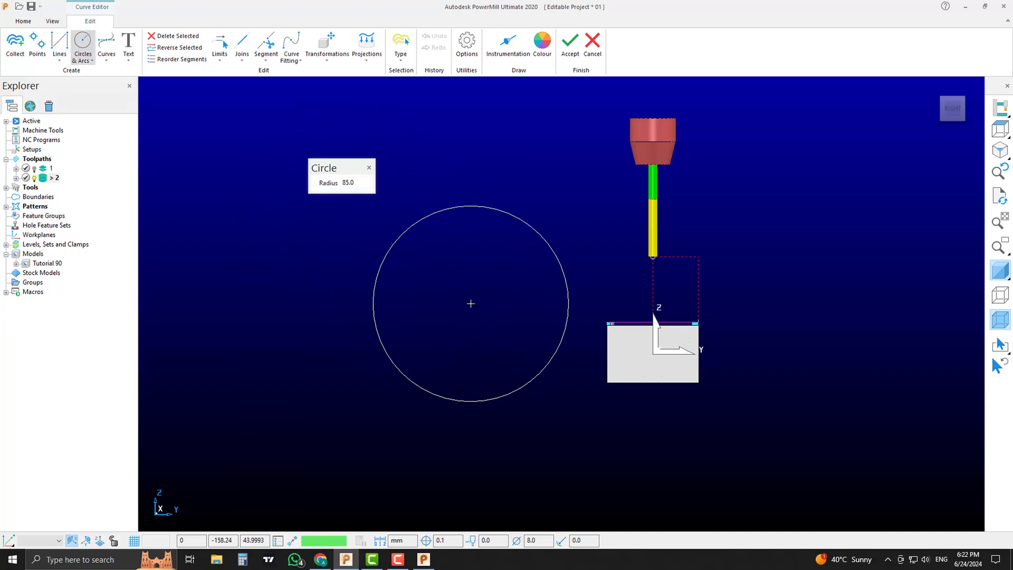
middle_drag(495, 314, 606, 380)
scroll(747, 405, up, 3)
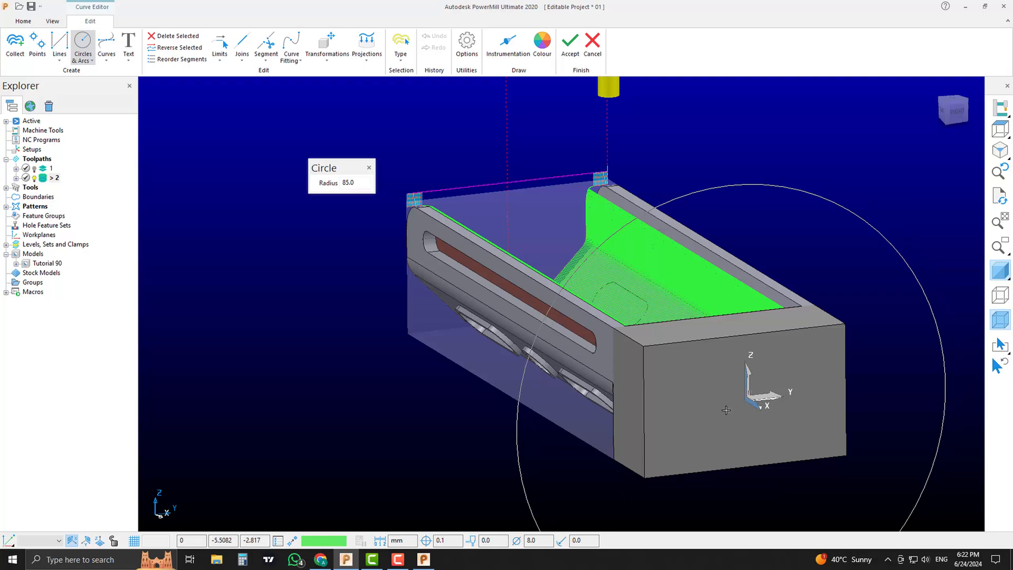
middle_drag(745, 402, 792, 389)
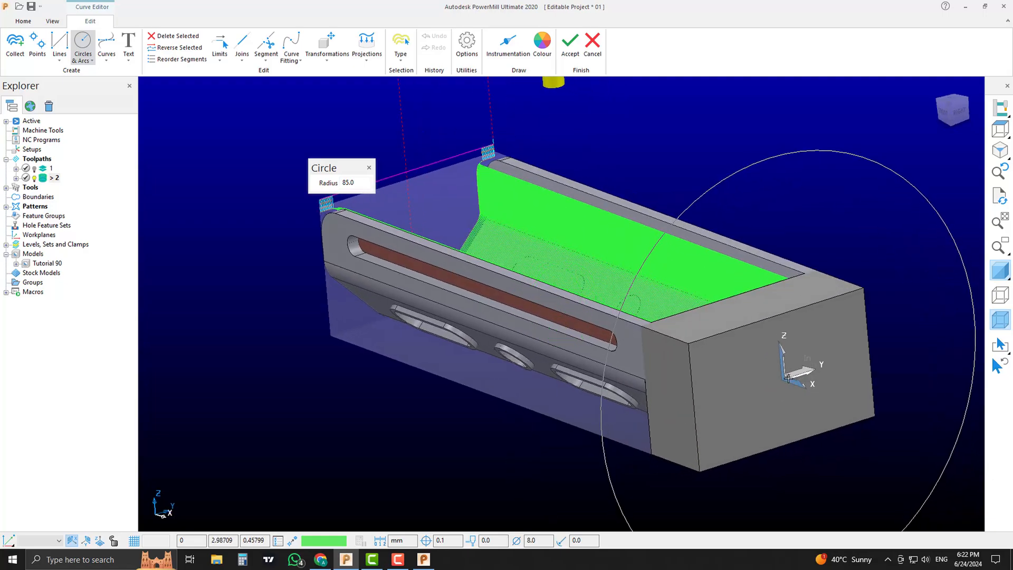
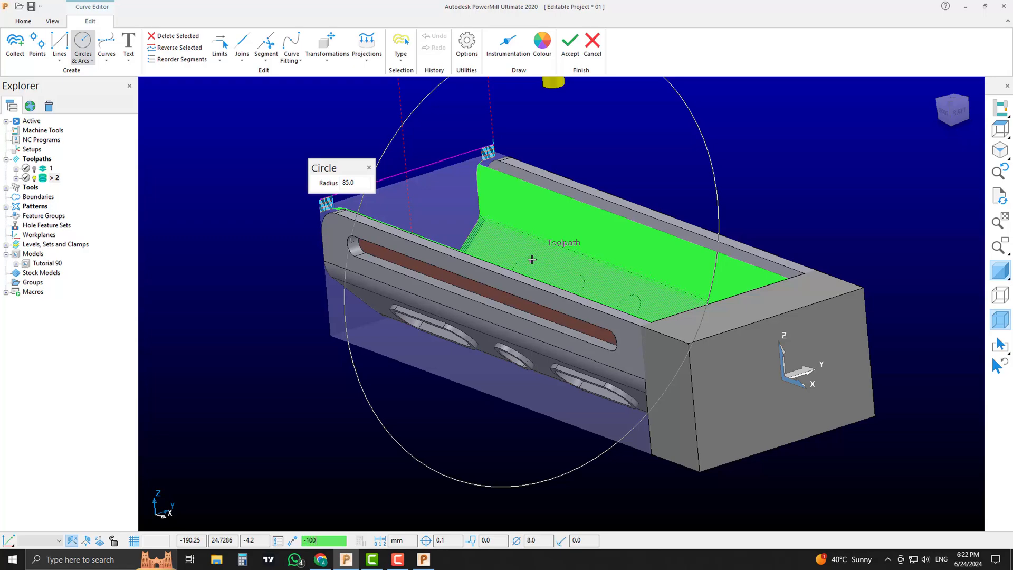
key(Return)
middle_drag(531, 259, 586, 280)
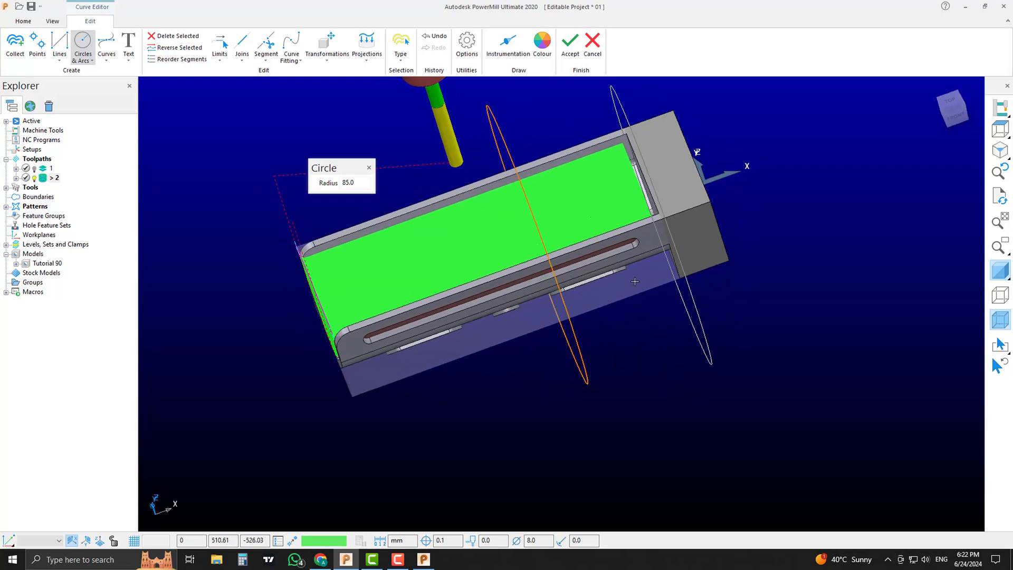
- Discard the circle from the curve editor and delete all patterns
click(593, 42)
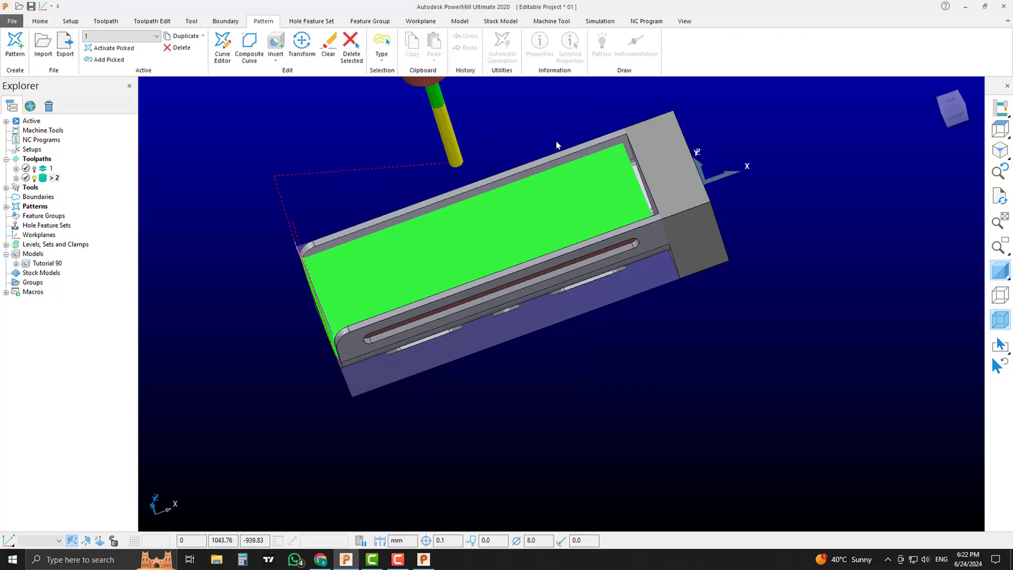
right_click(25, 207)
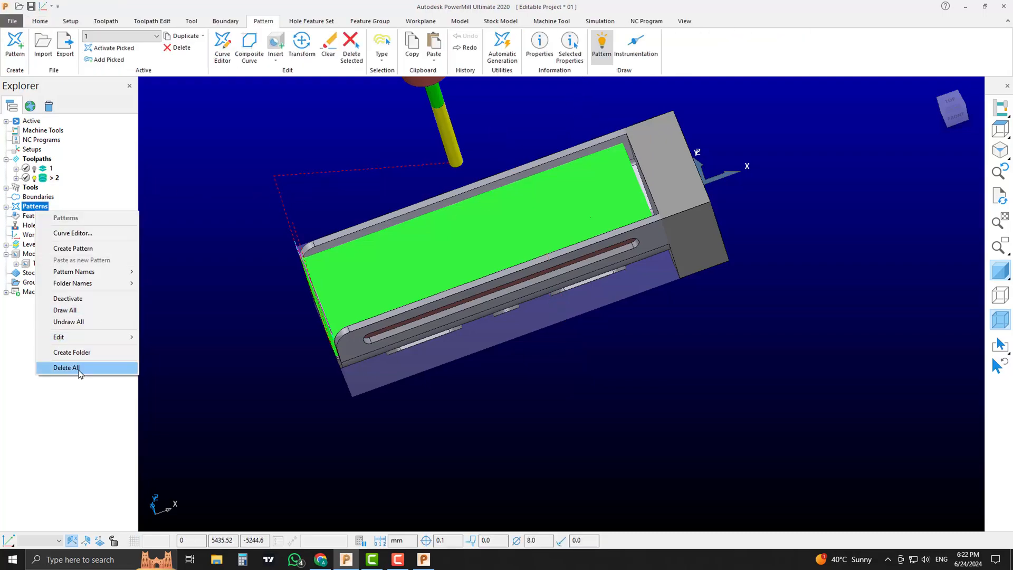
click(58, 368)
- Draw a circle of radius 85 around the bracket at X -130 in a new pattern and finish the Circle command
click(222, 48)
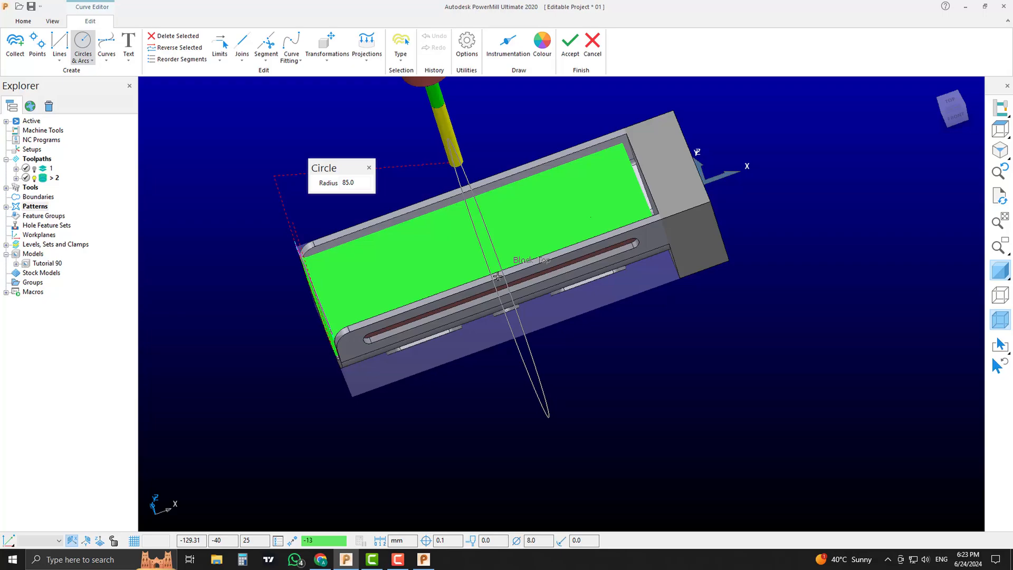
click(498, 276)
middle_drag(497, 277, 628, 313)
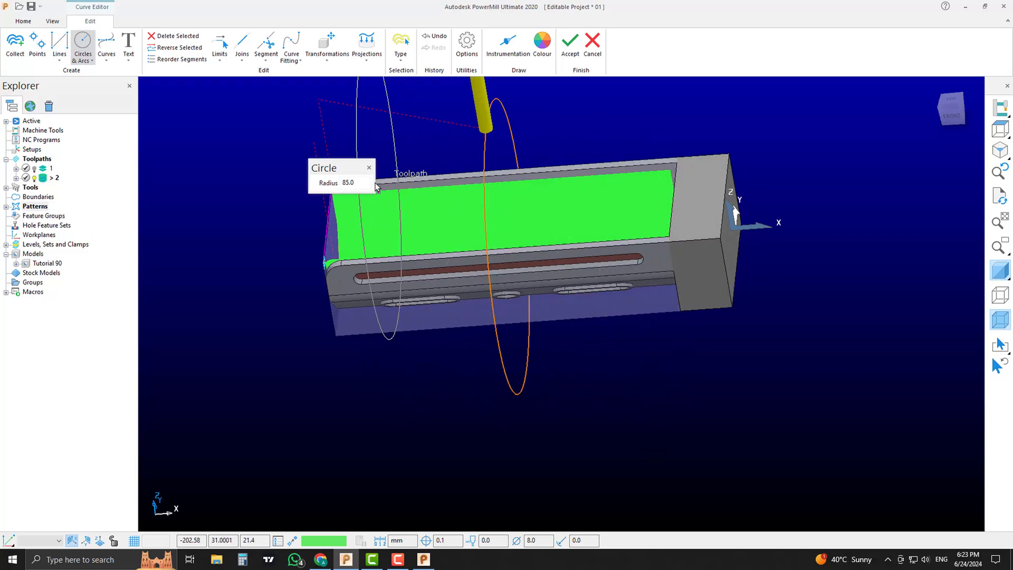
click(369, 167)
- Try to open up the circle around the bracket by trimming its start with Limit to Point
middle_drag(504, 170, 517, 184)
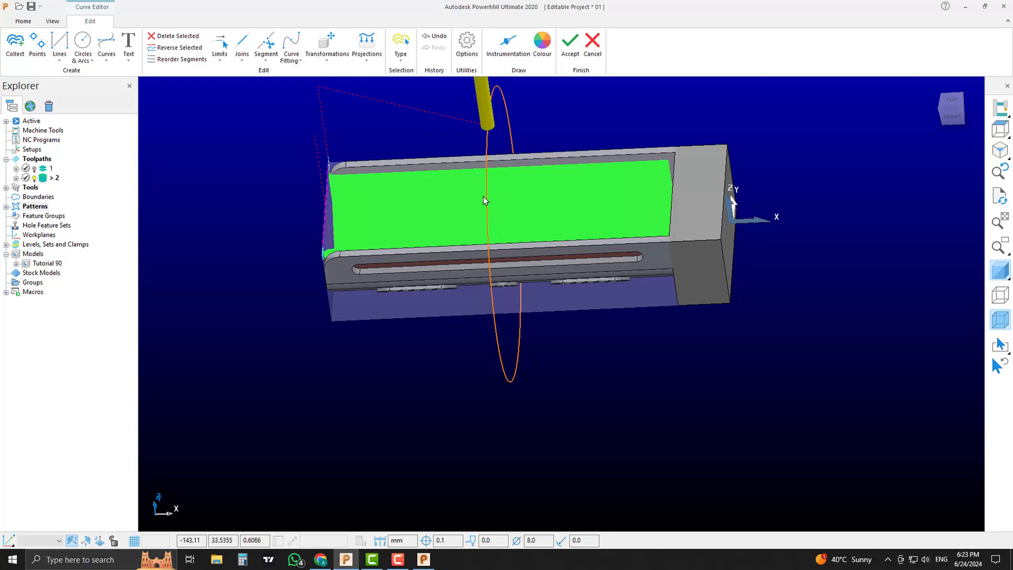
middle_drag(587, 239, 708, 352)
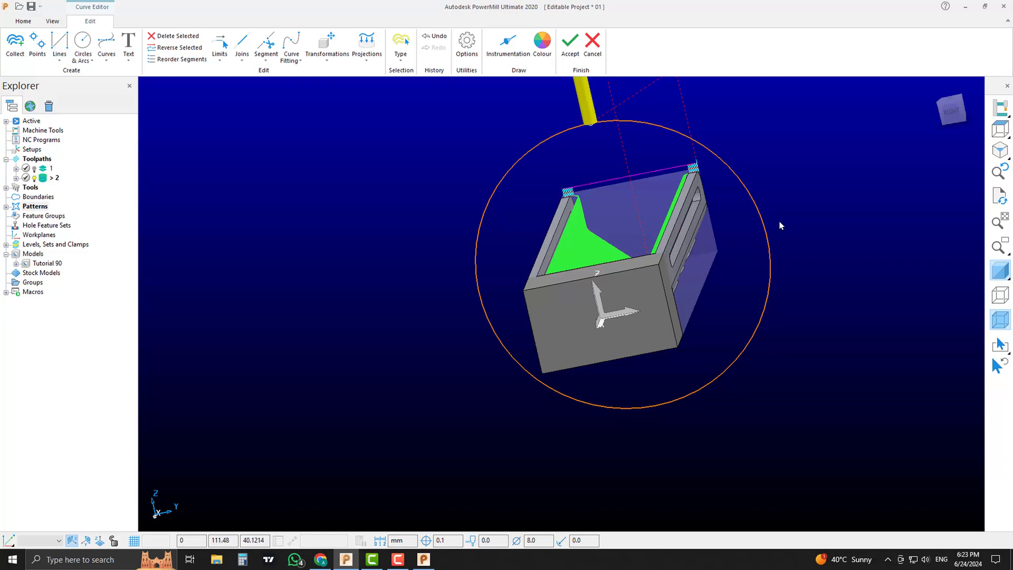
middle_drag(780, 226, 693, 214)
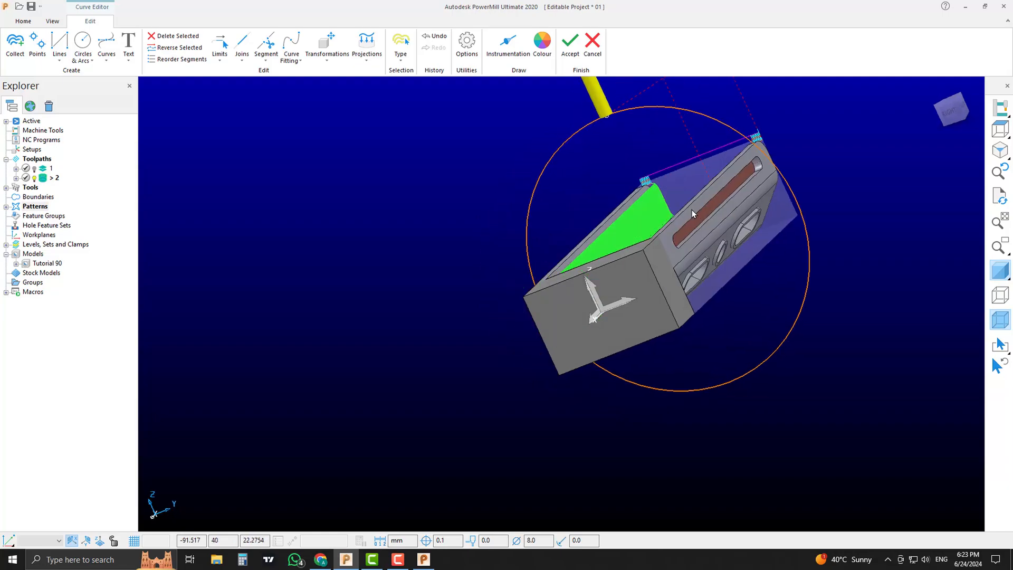
click(950, 111)
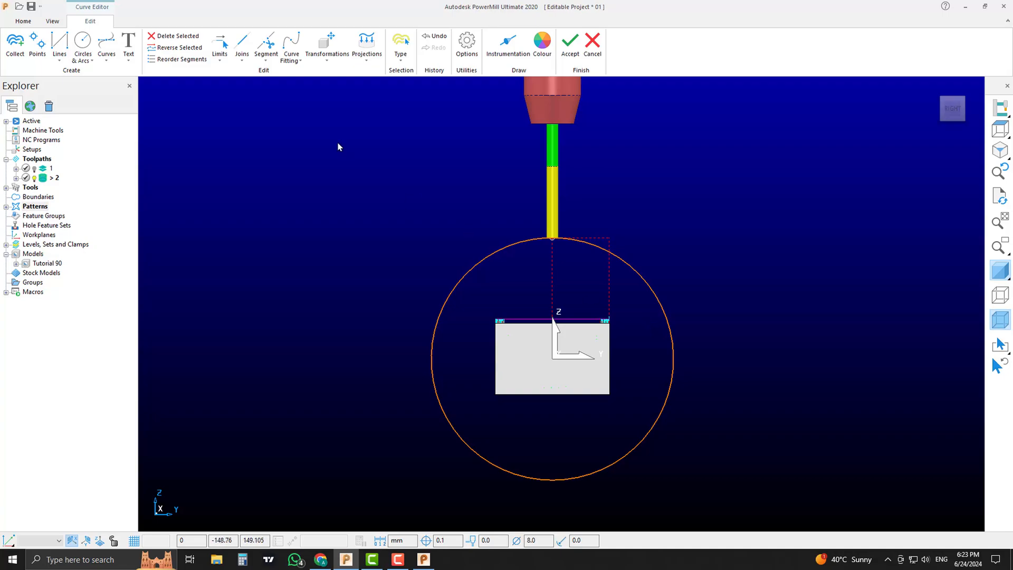
scroll(575, 318, up, 2)
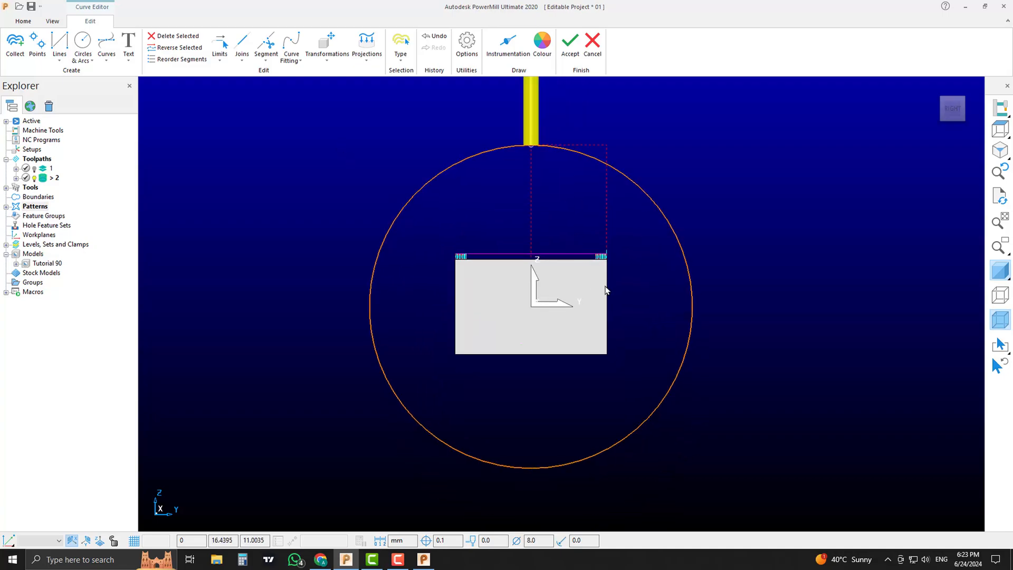
click(221, 58)
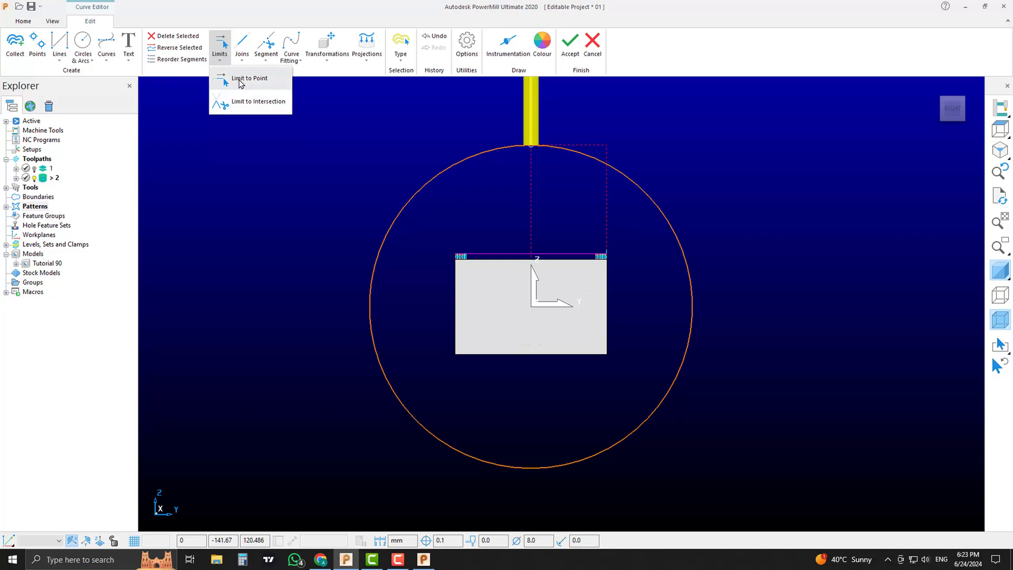
click(236, 80)
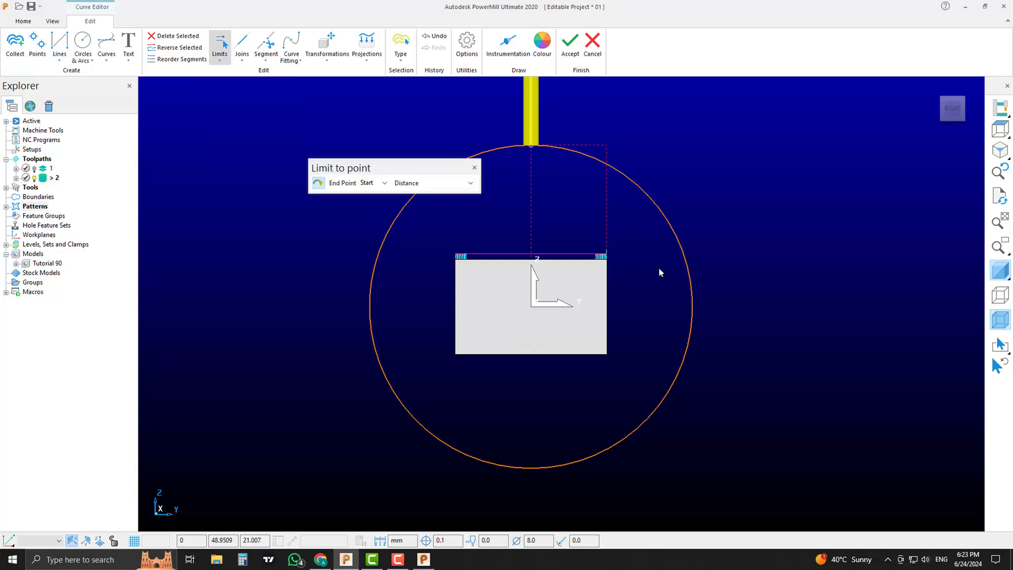
click(683, 248)
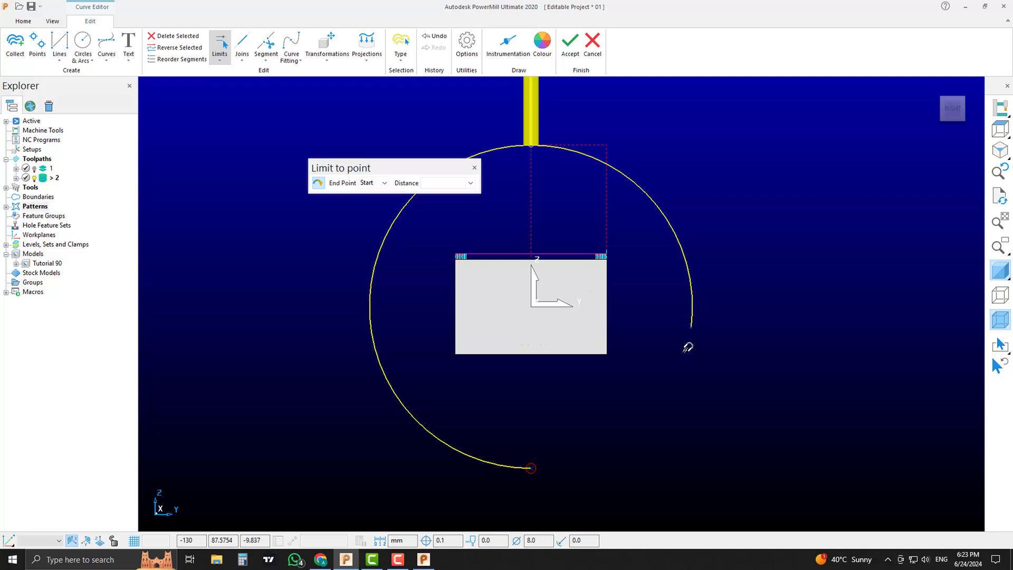
click(648, 418)
click(684, 356)
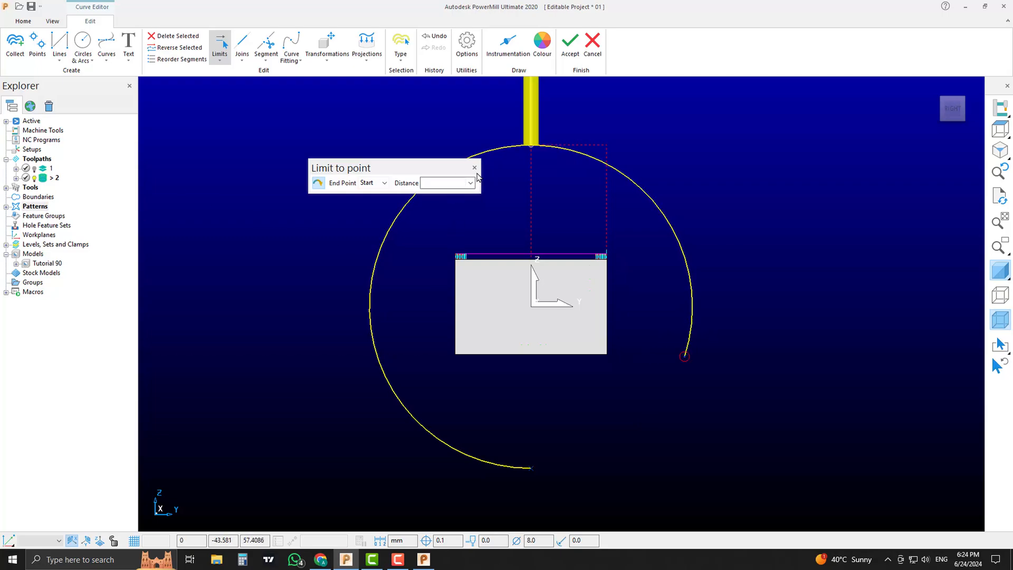
click(474, 167)
- Try to draw a single horizontal line from the arc's centre along +Y past the arc
click(221, 61)
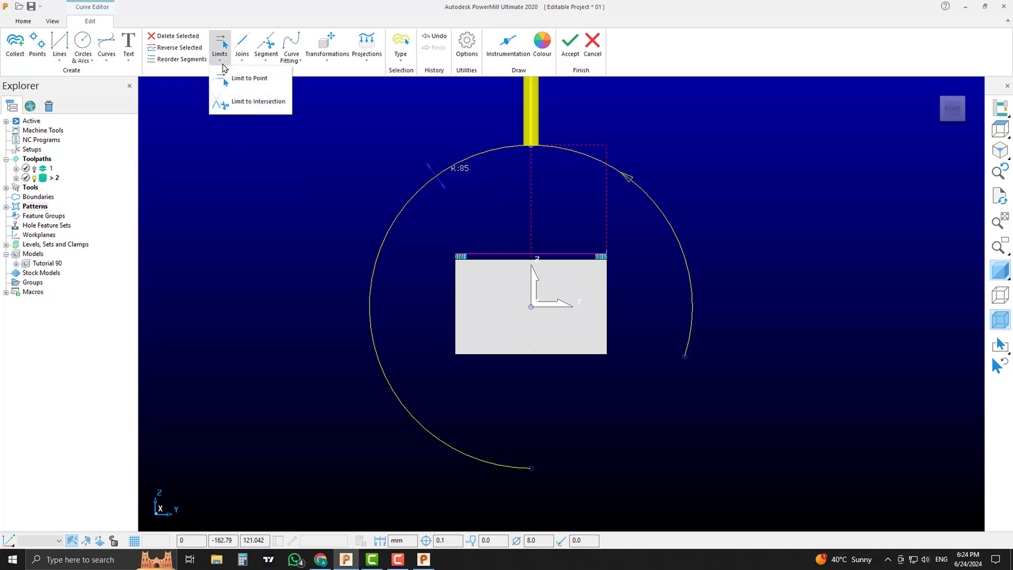
click(240, 61)
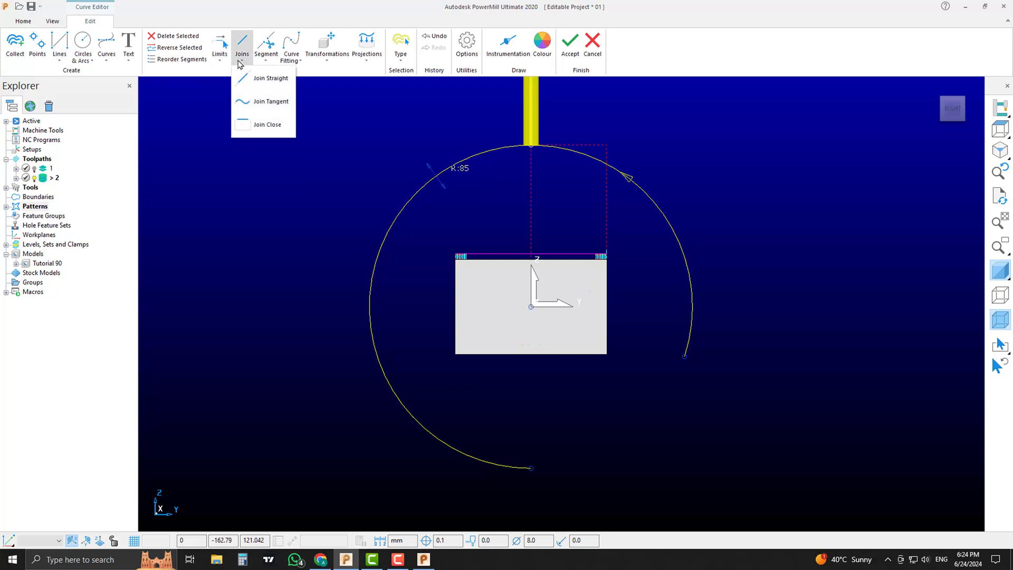
click(61, 61)
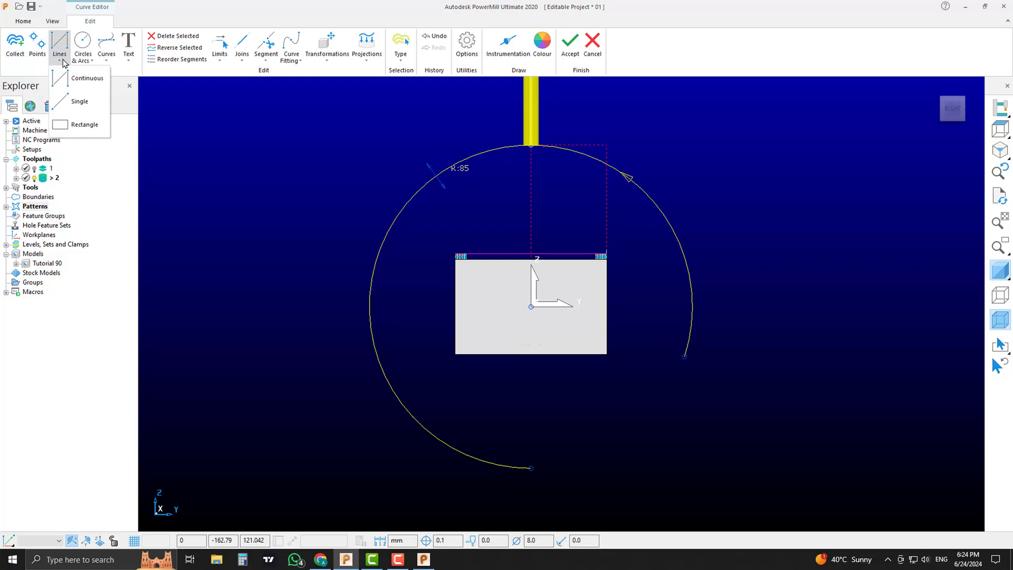
click(74, 100)
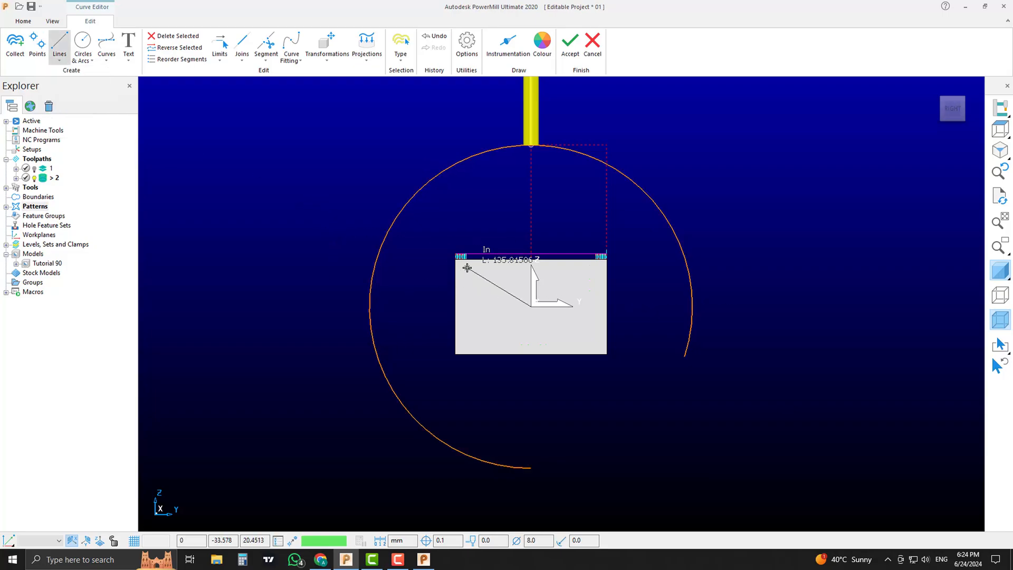
click(531, 306)
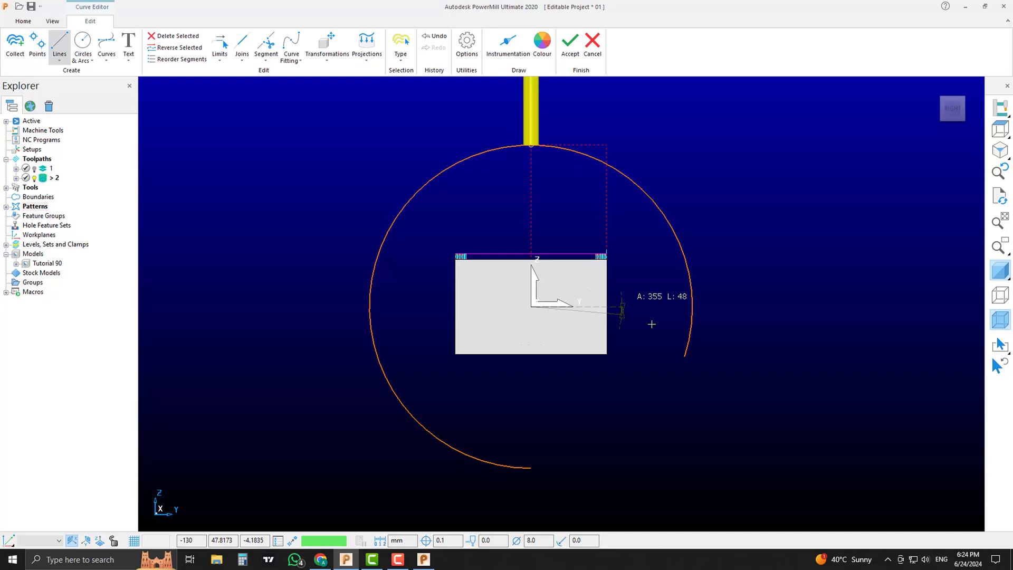
click(755, 307)
key(Escape)
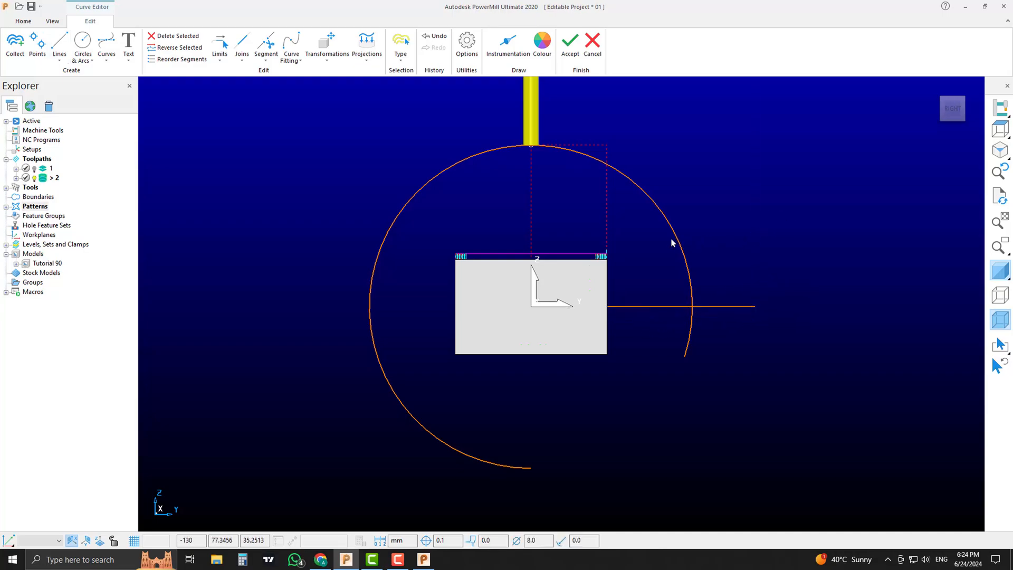
- Try to add a vertical line from the arc's centre up to the top of the arc
scroll(671, 236, down, 2)
scroll(558, 217, up, 4)
click(59, 45)
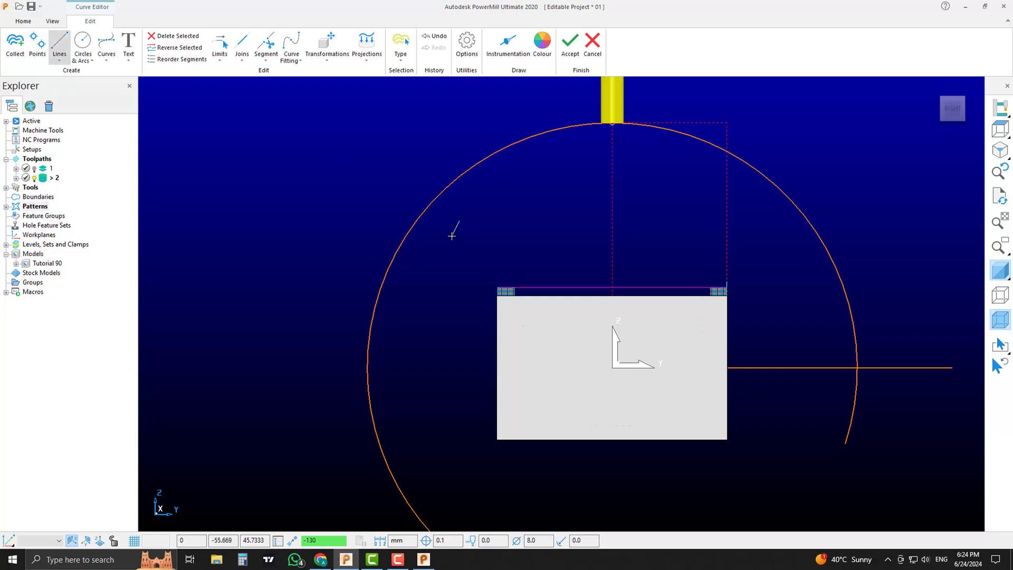
scroll(644, 102, down, 3)
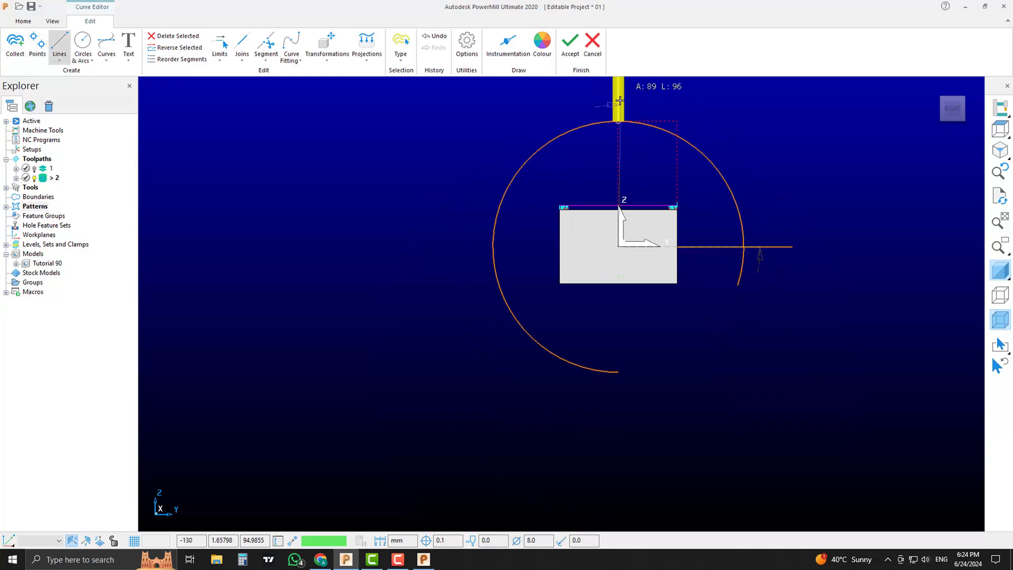
click(617, 120)
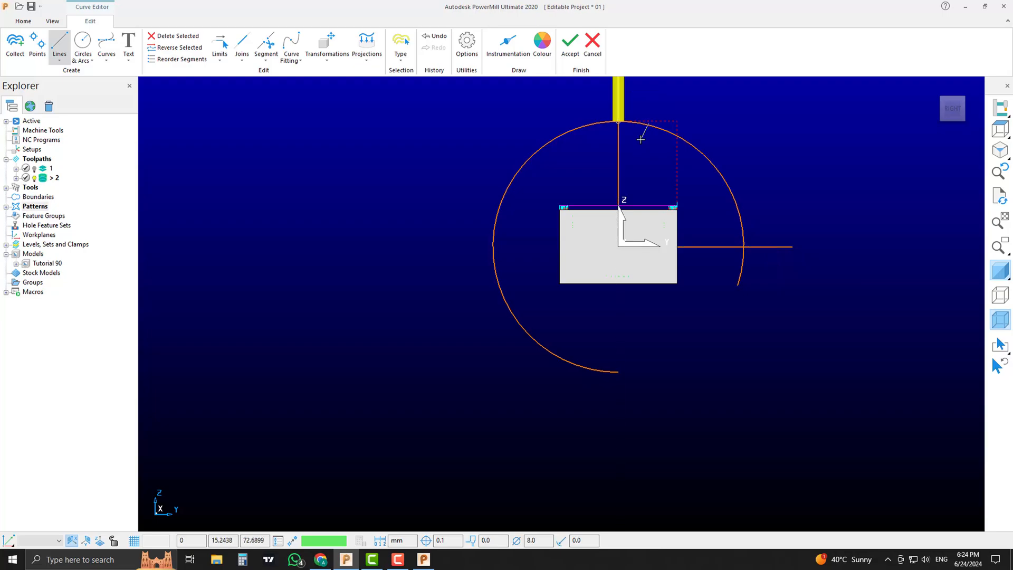
key(Escape)
scroll(642, 168, down, 1)
scroll(644, 172, up, 2)
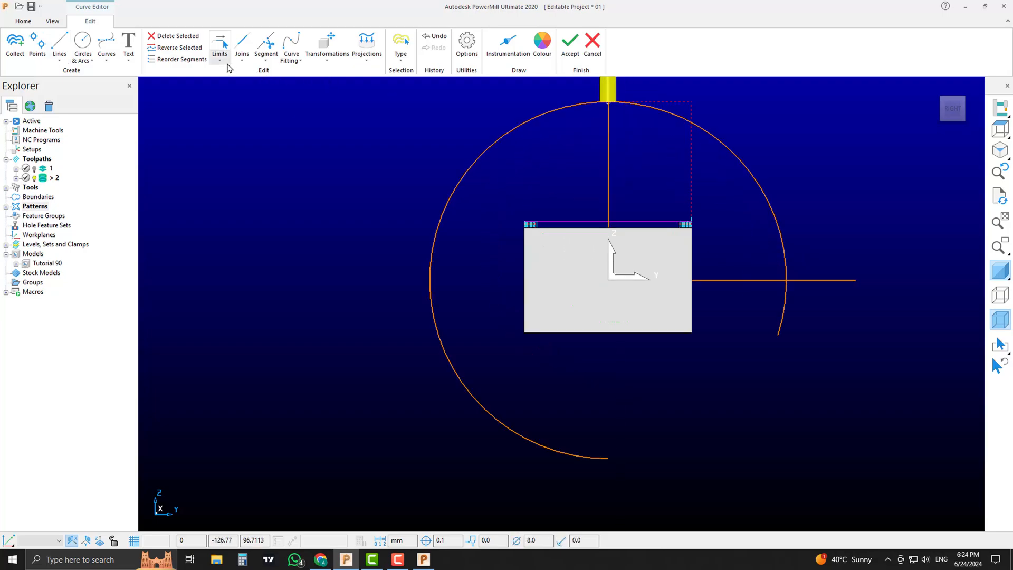
- Try to trim the arc between the vertical and horizontal lines with Limit to Intersection
click(221, 55)
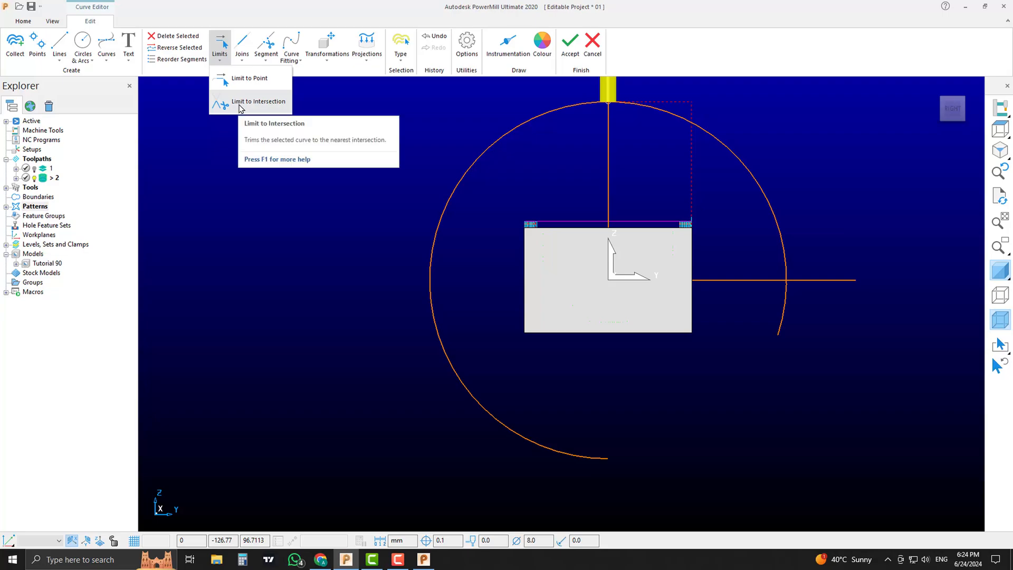
click(239, 103)
click(774, 216)
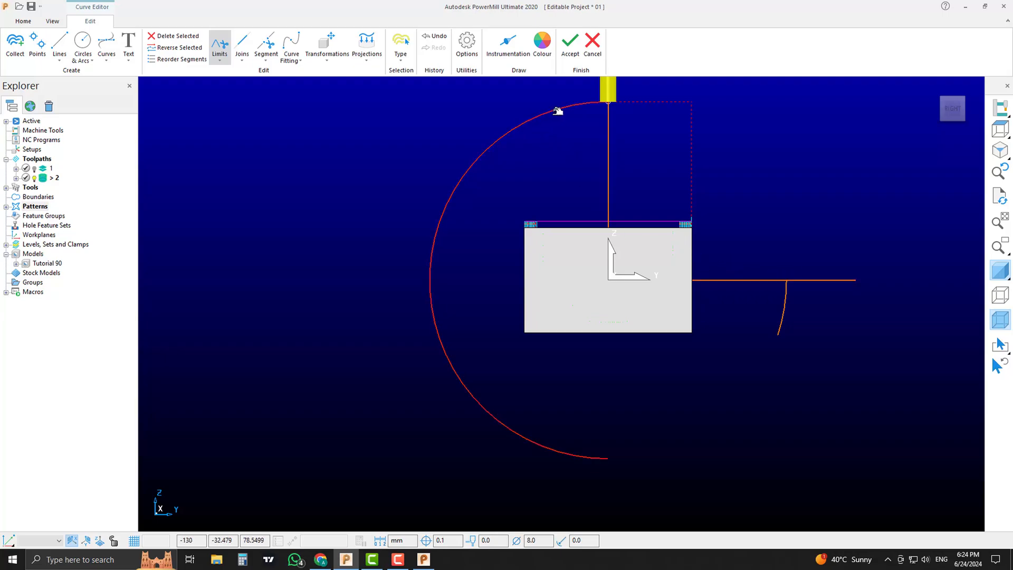
- Discard the trimmed curves from the curve editor and delete all patterns
click(592, 49)
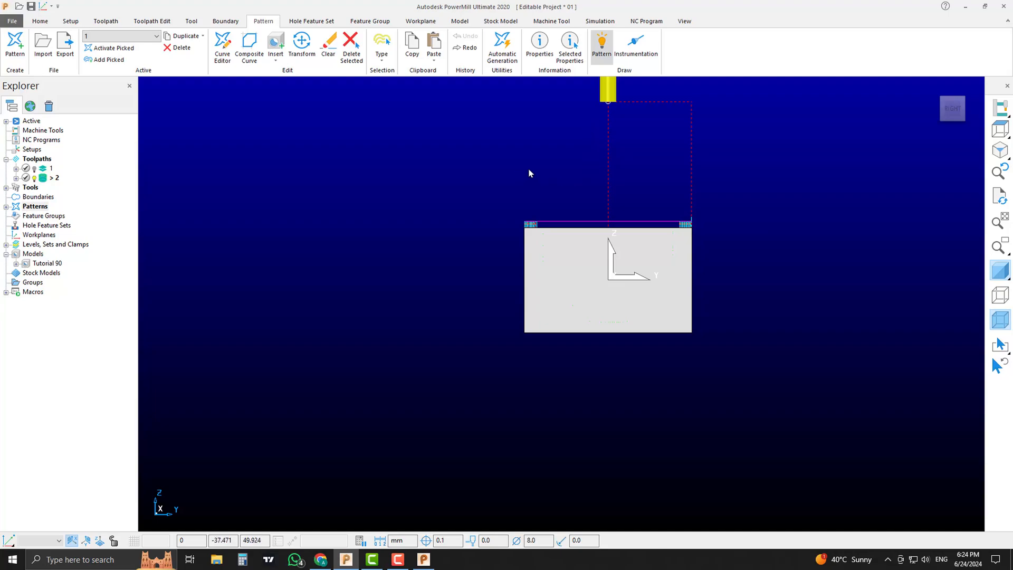
right_click(36, 207)
click(125, 369)
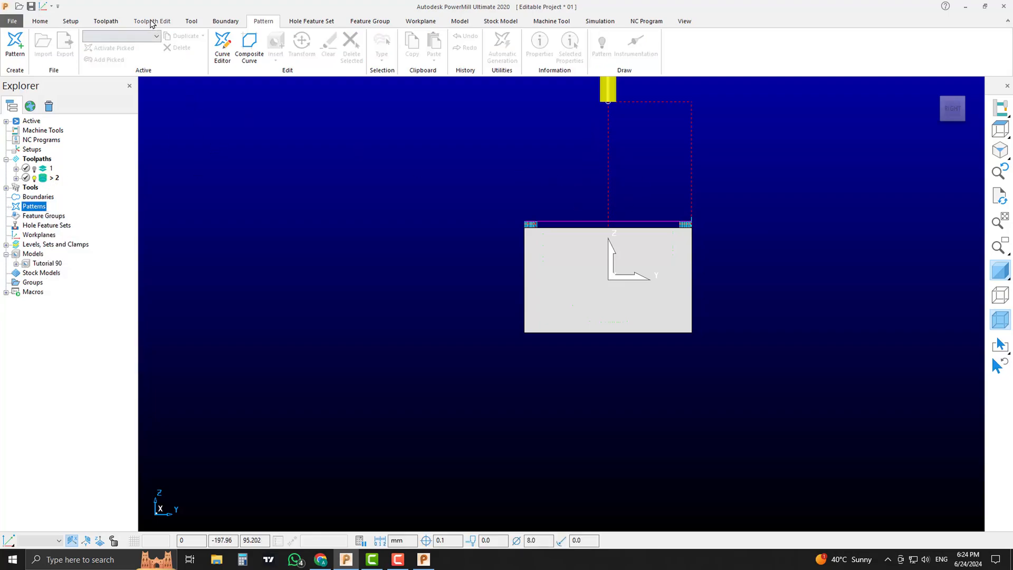
- Draw a circle of radius 85 around the bracket at X -130 in a new pattern
click(222, 47)
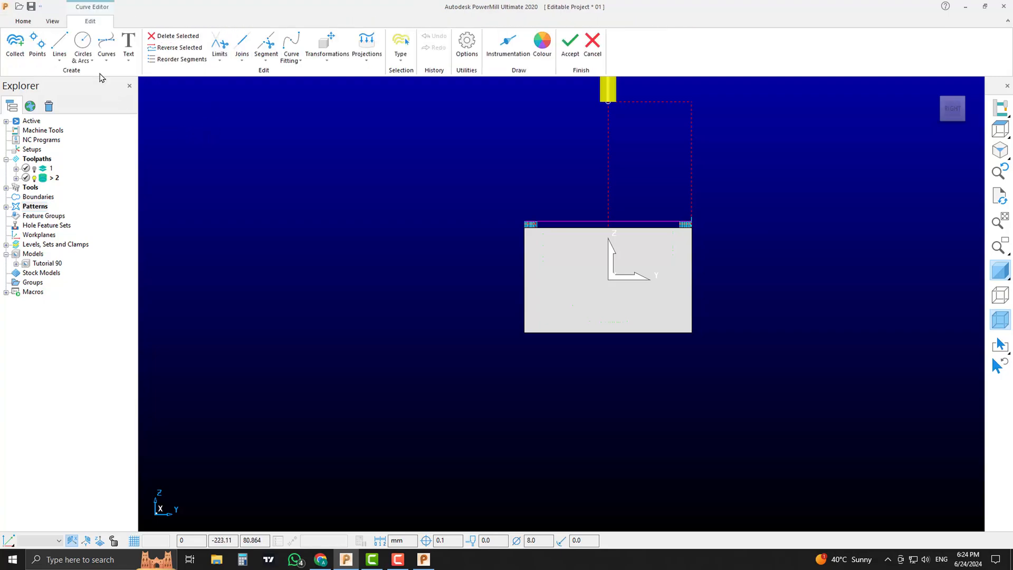
click(83, 42)
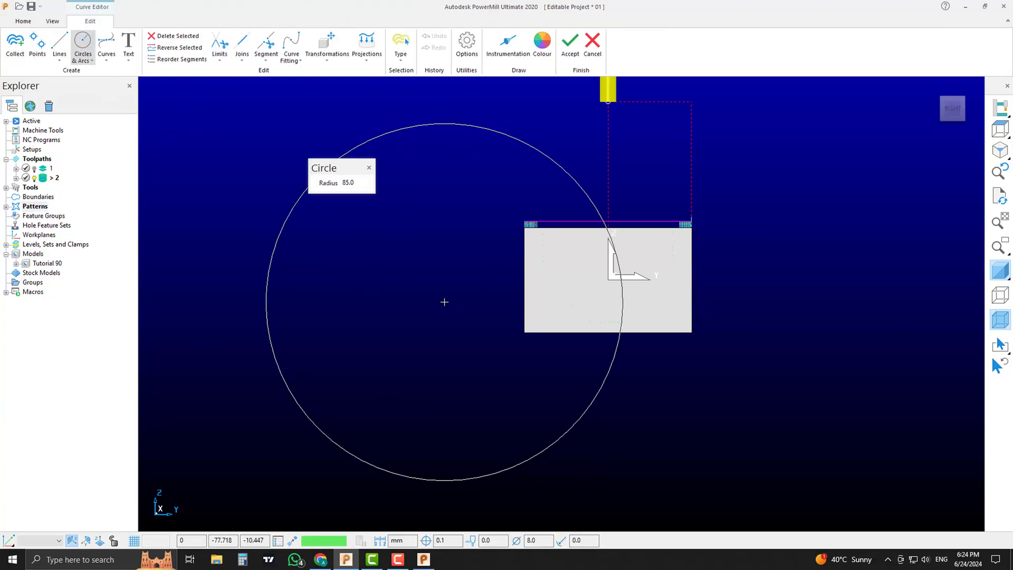
key(Return)
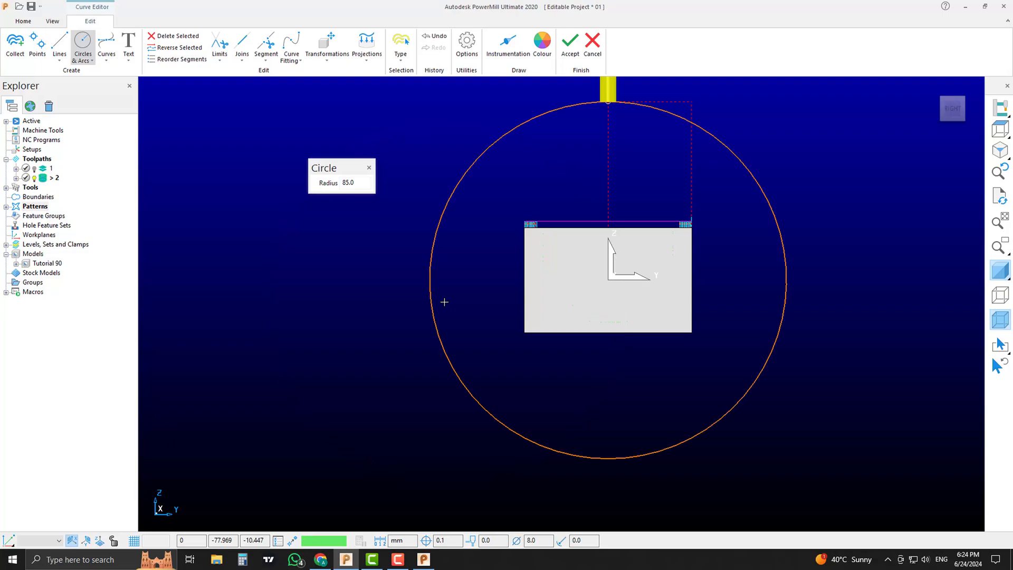
- Draw two single lines from the circle's centre, about 143 mm along +Y and about 118 mm along +Z
click(60, 50)
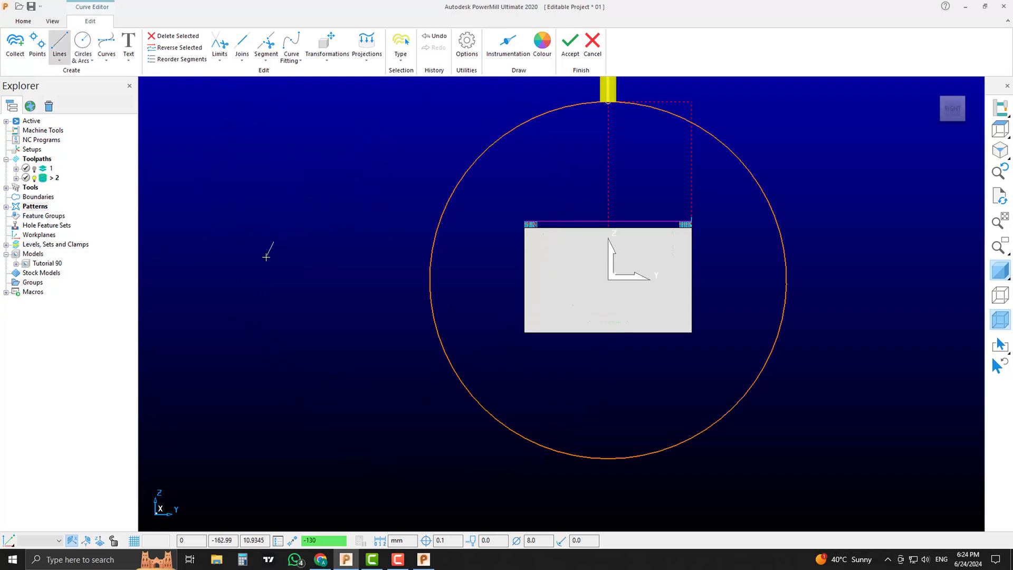
click(607, 280)
click(908, 280)
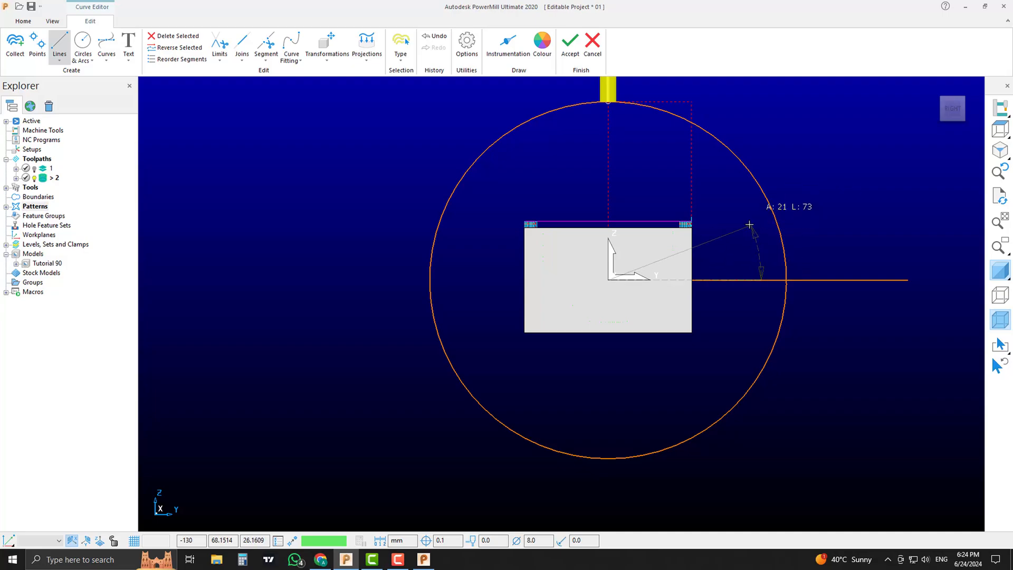
scroll(750, 225, down, 3)
click(660, 101)
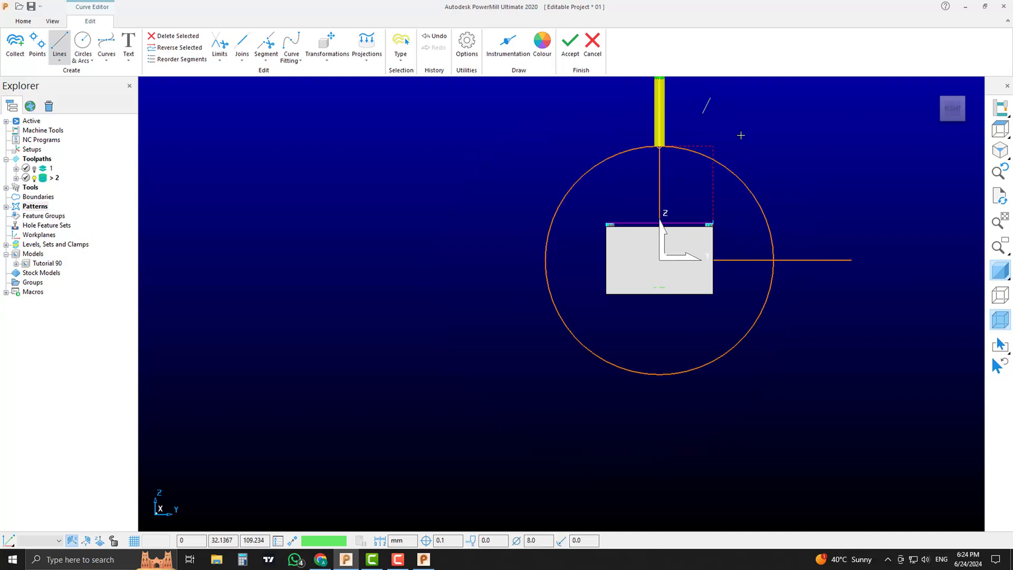
right_click(758, 127)
click(776, 127)
key(Escape)
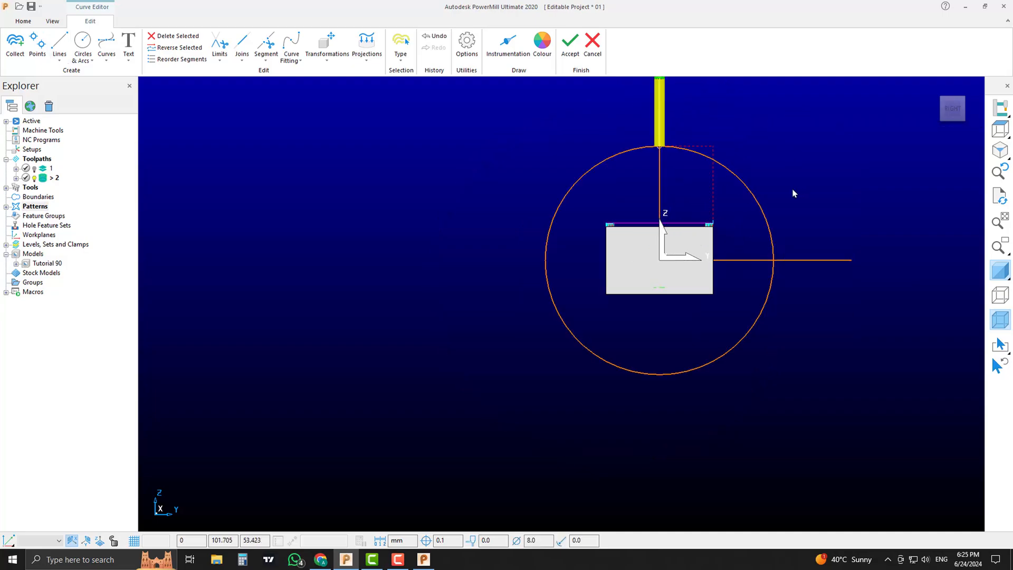
- Trim the circle with Limit to Intersection to the quarter arc between the vertical and horizontal lines
scroll(764, 172, up, 1)
click(220, 52)
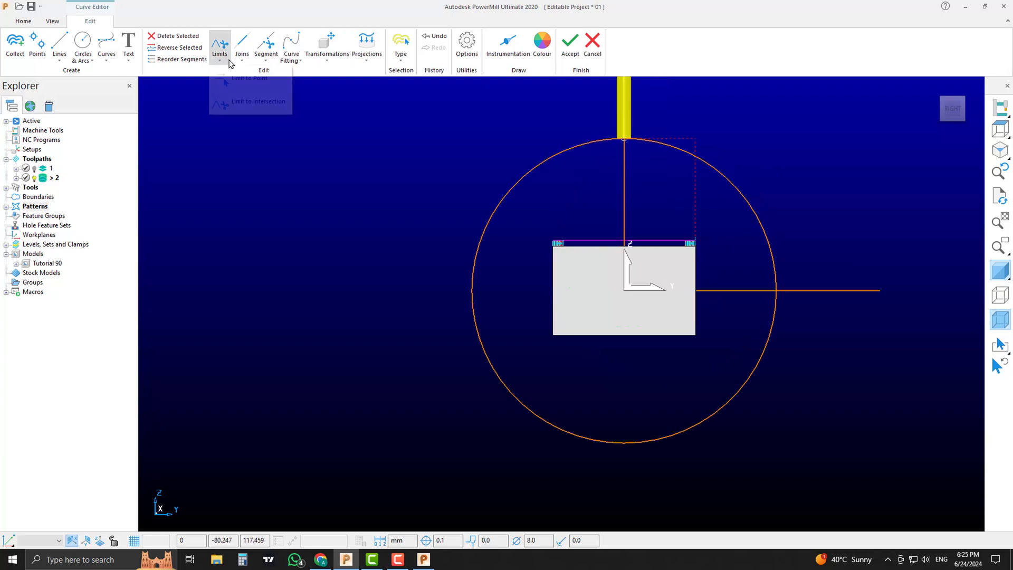
click(236, 103)
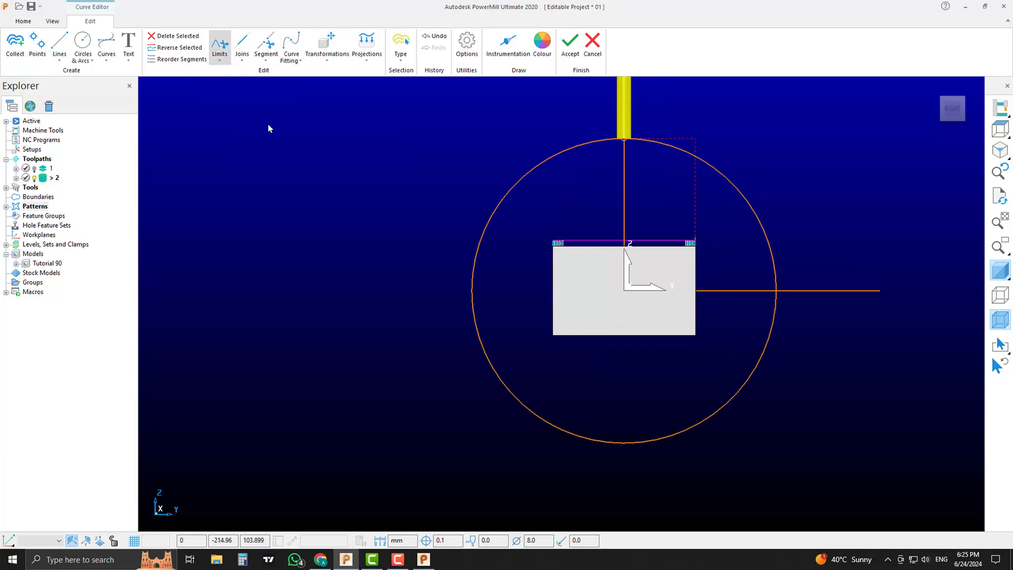
click(508, 191)
key(Escape)
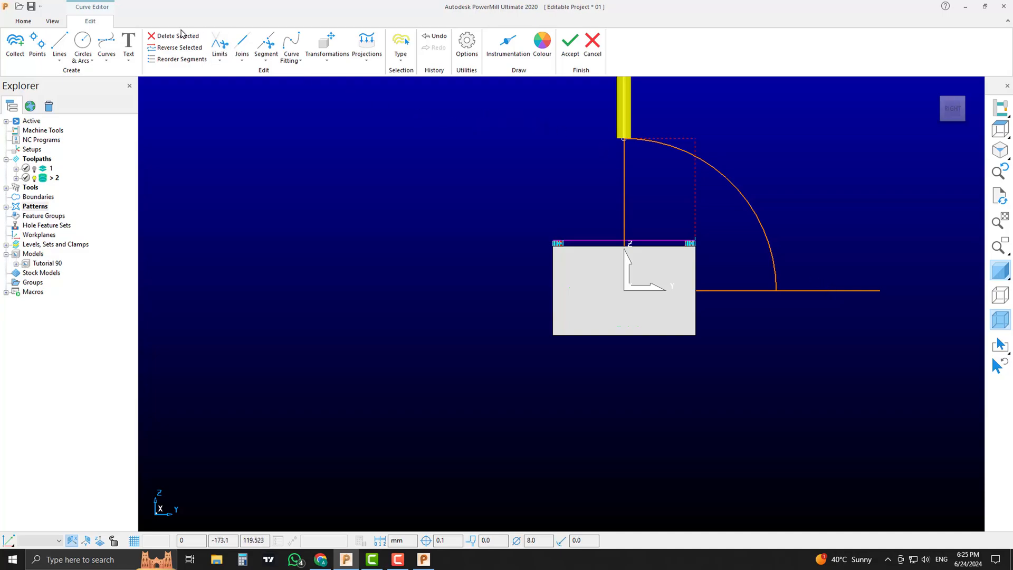
- Delete the horizontal and vertical construction lines from the pattern and accept the curve edits, keeping only the quarter arc
click(851, 290)
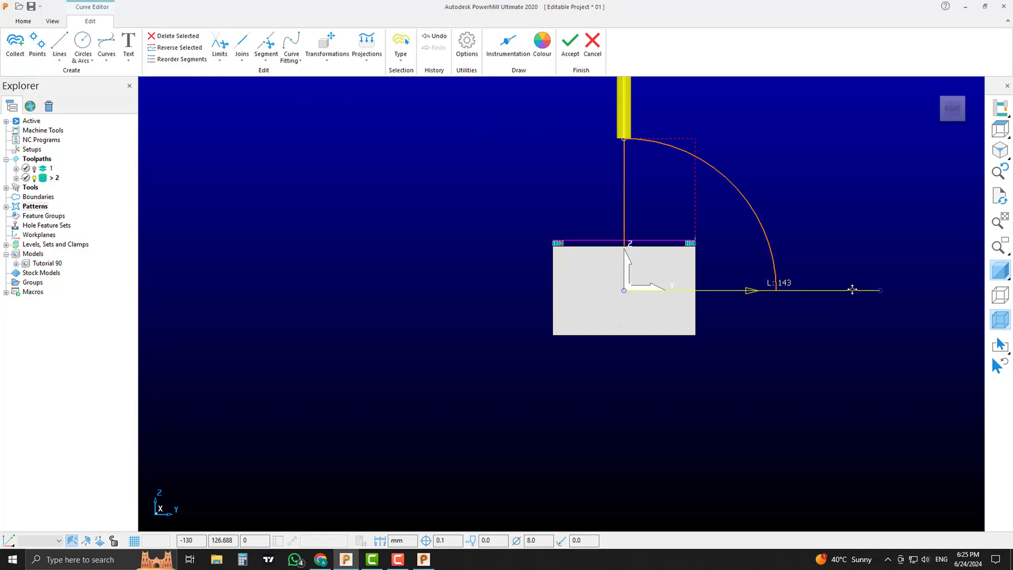
click(165, 36)
click(624, 178)
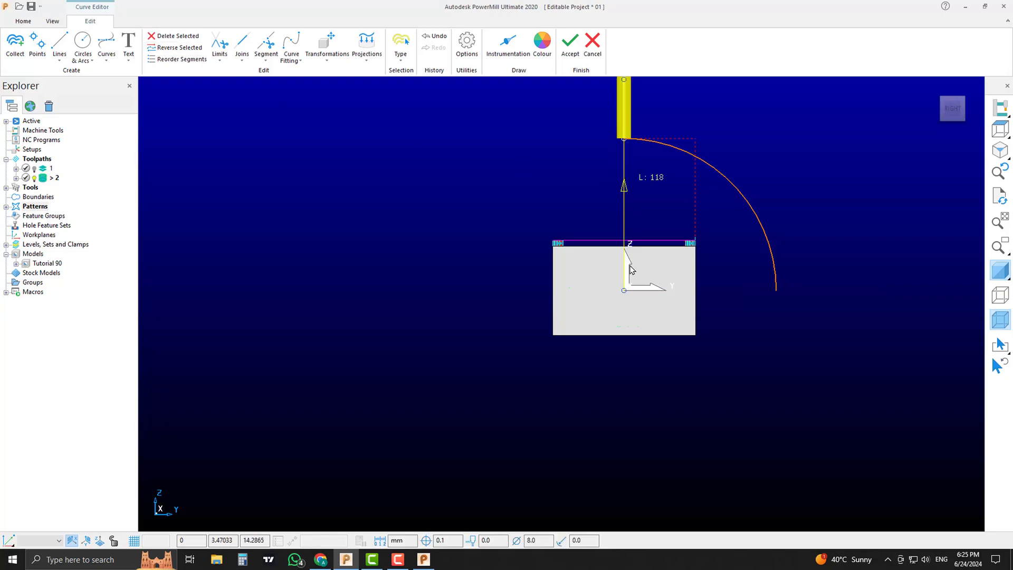
click(164, 36)
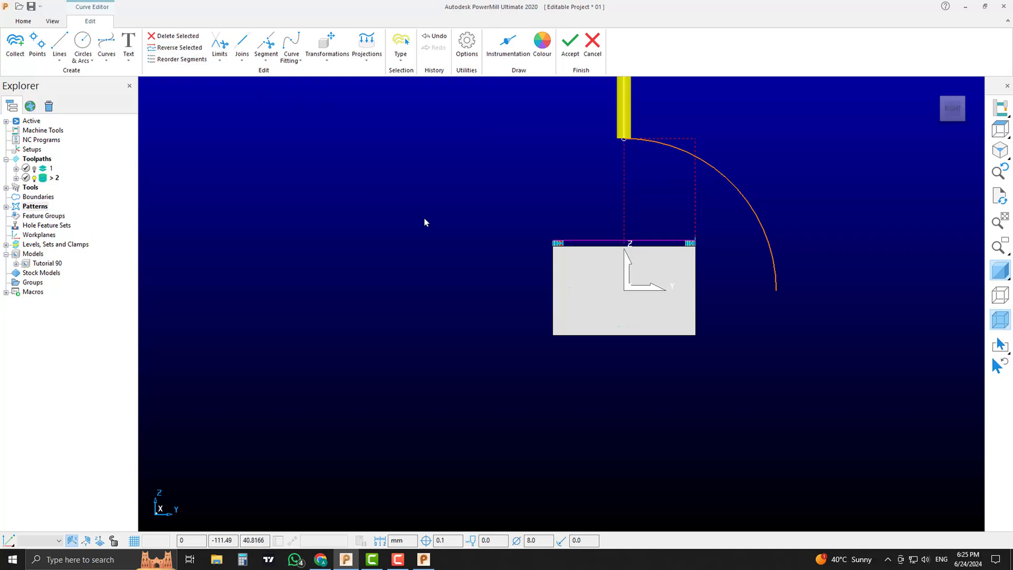
scroll(677, 225, down, 3)
scroll(678, 225, up, 4)
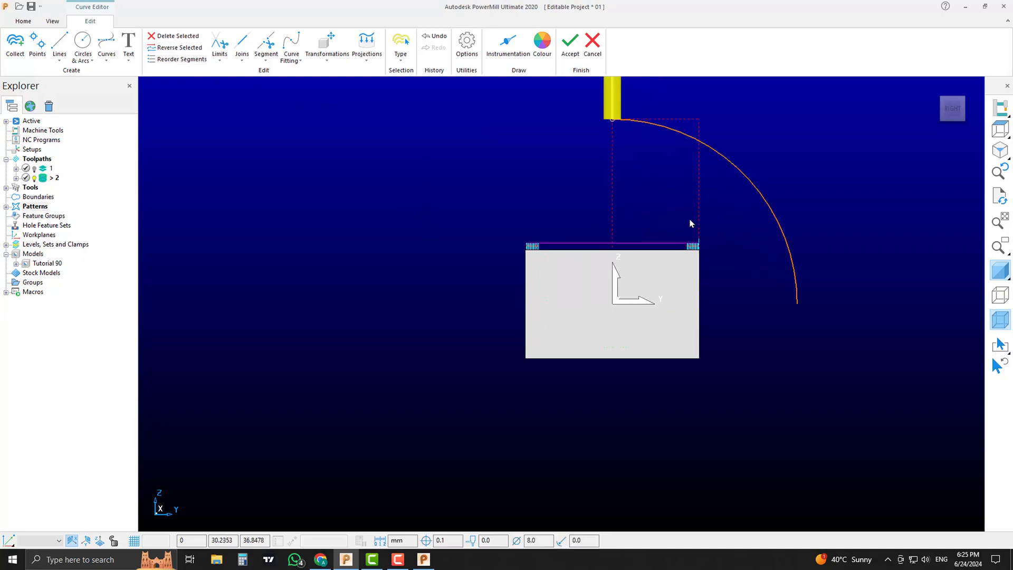
mouse_move(689, 221)
middle_down()
mouse_move(673, 250)
mouse_move(695, 203)
middle_up()
scroll(695, 207, down, 2)
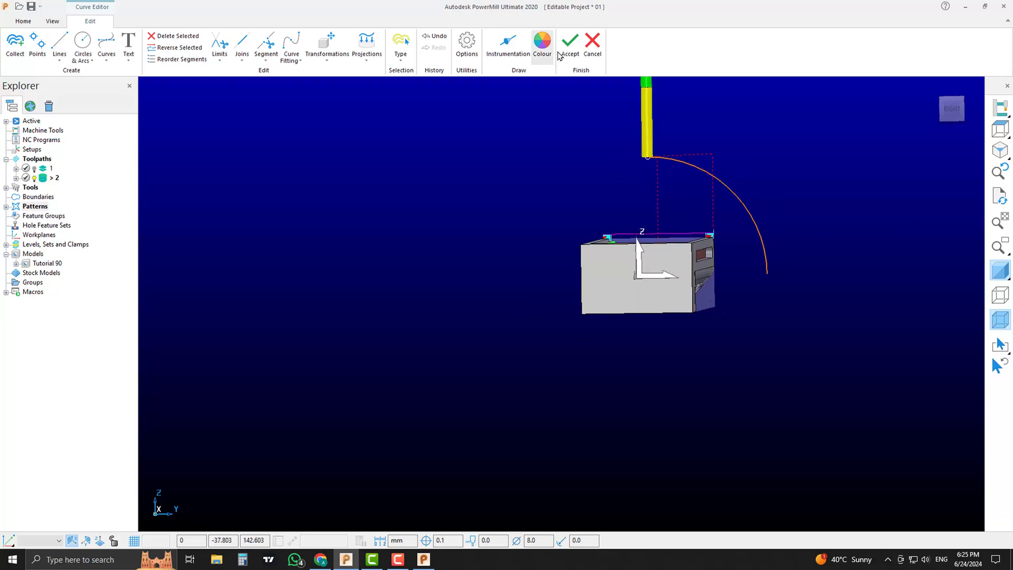
click(570, 41)
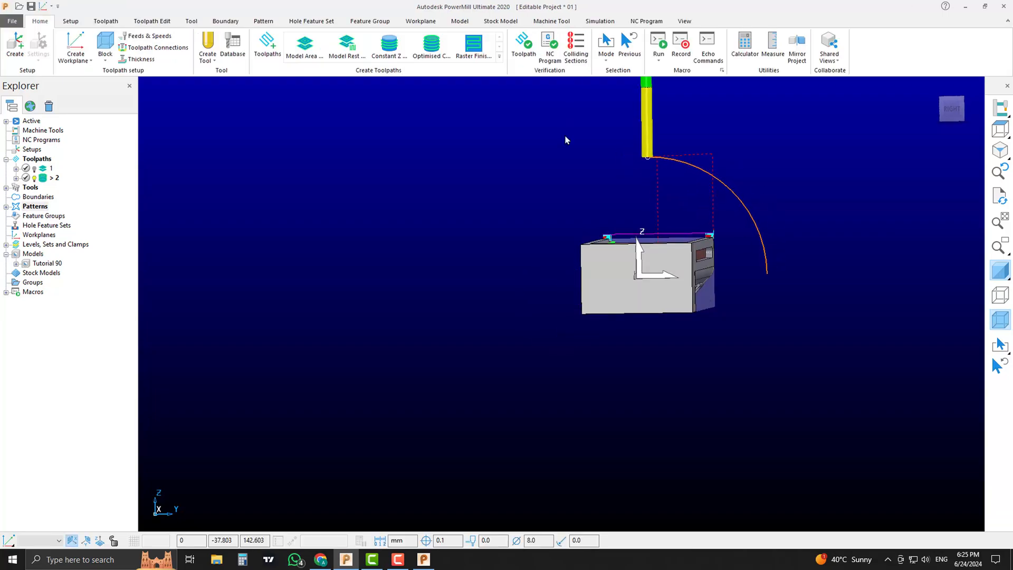
- Examine the quarter-arc pattern's position around the bracket and relative to the tool from several angles
click(5, 207)
click(5, 206)
scroll(805, 208, down, 3)
scroll(806, 207, up, 2)
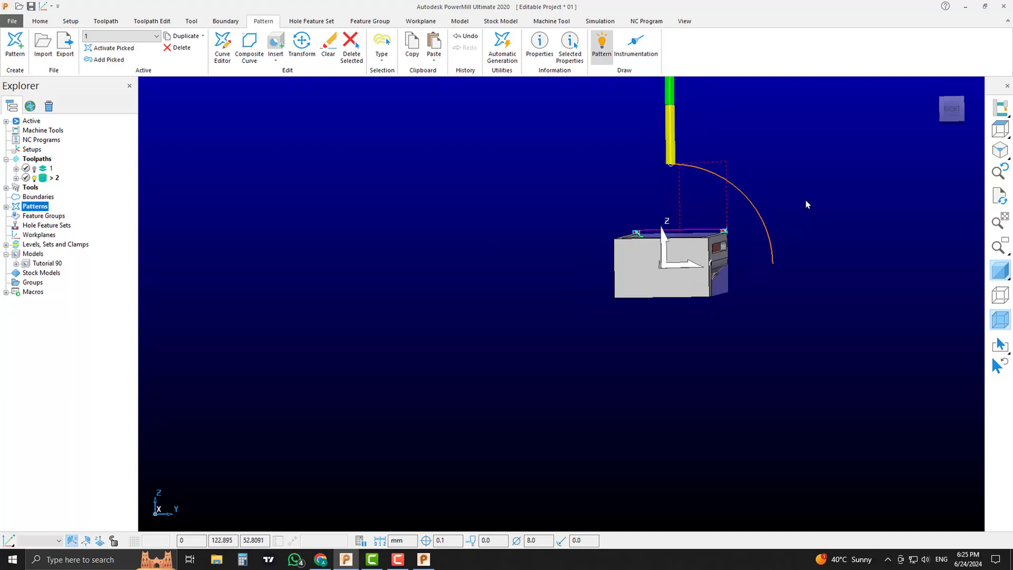
scroll(801, 205, down, 3)
scroll(703, 269, up, 6)
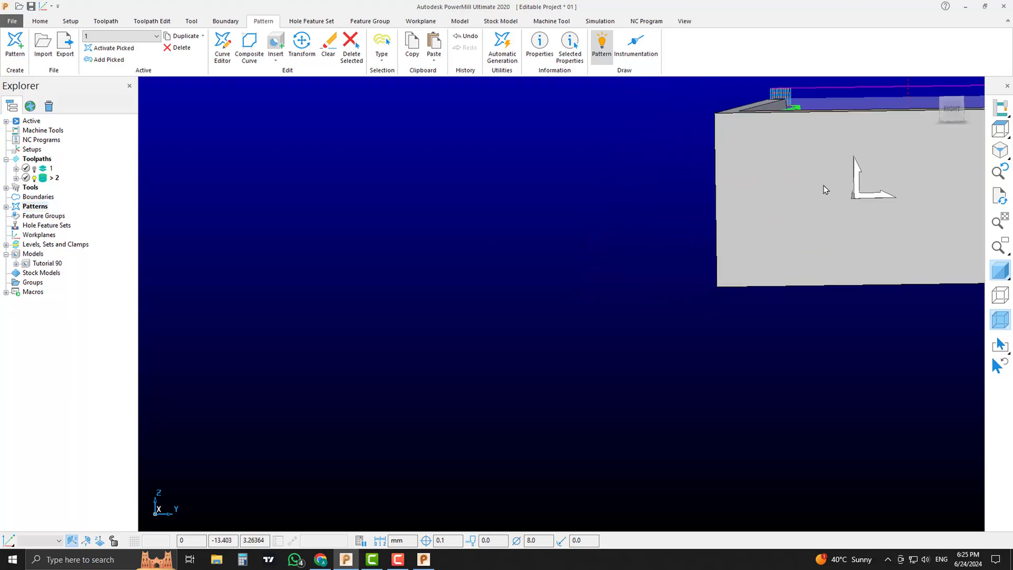
shift+middle_drag(822, 190, 750, 340)
scroll(749, 325, down, 4)
shift+middle_drag(699, 276, 573, 313)
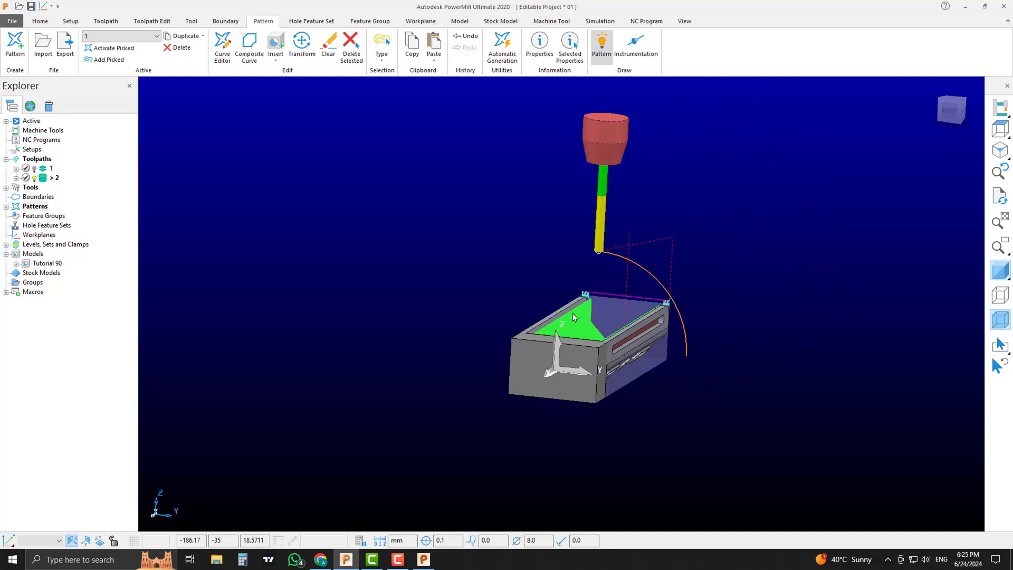
scroll(656, 305, up, 3)
scroll(656, 306, down, 1)
middle_drag(725, 344, 626, 299)
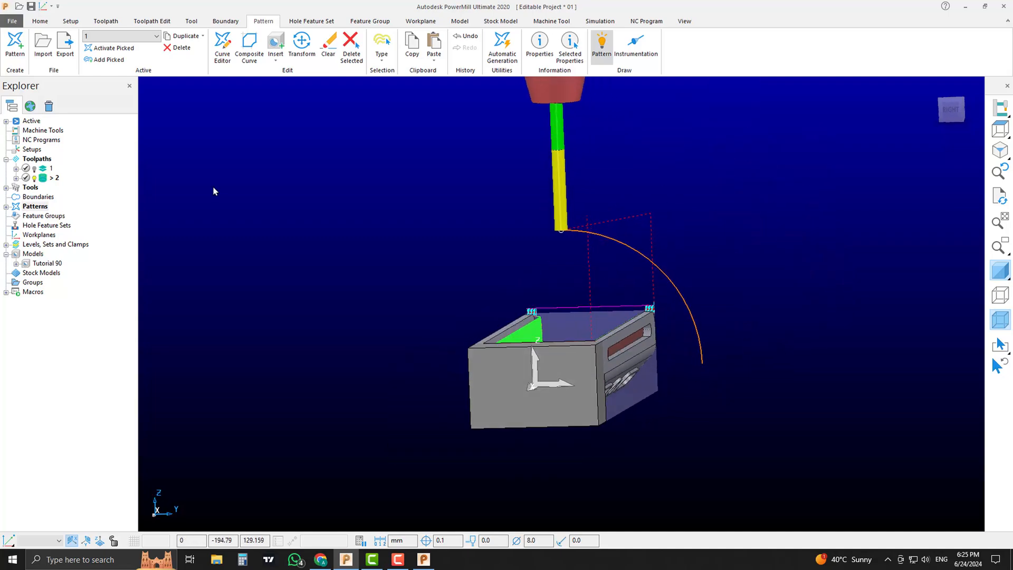
click(52, 23)
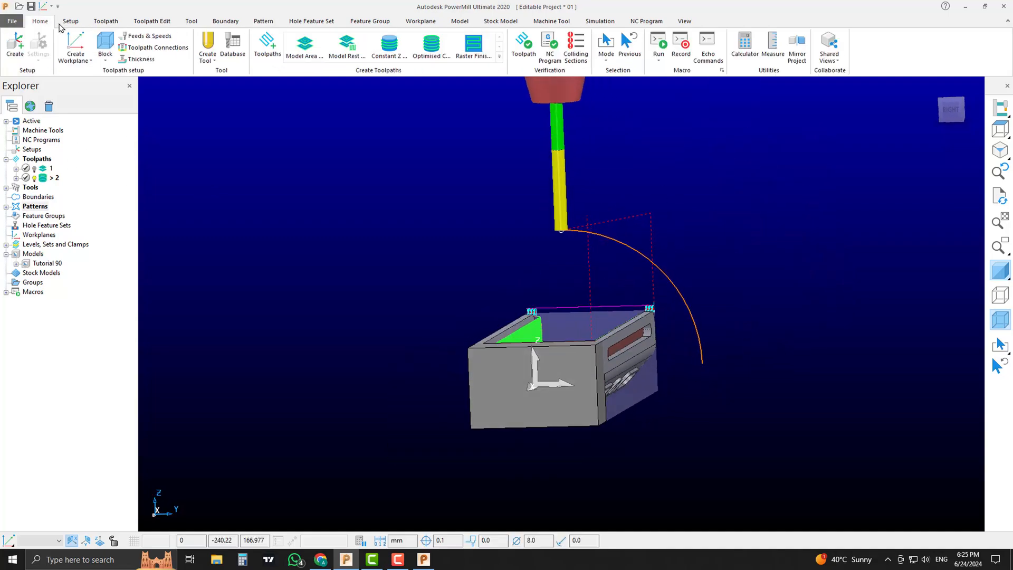
- Create a Pattern Finishing toolpath with pattern 1 as its drive curve
click(268, 46)
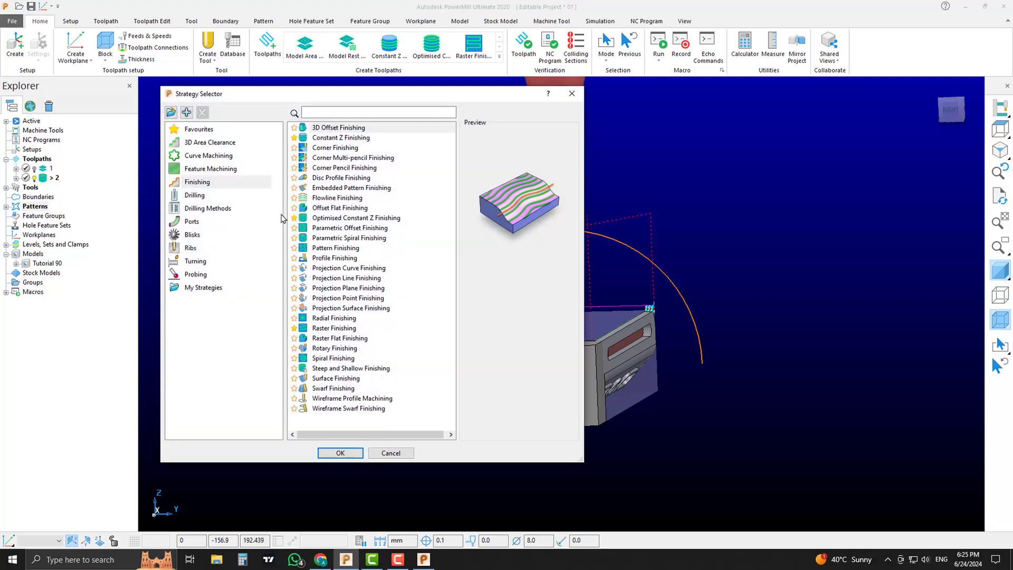
click(220, 186)
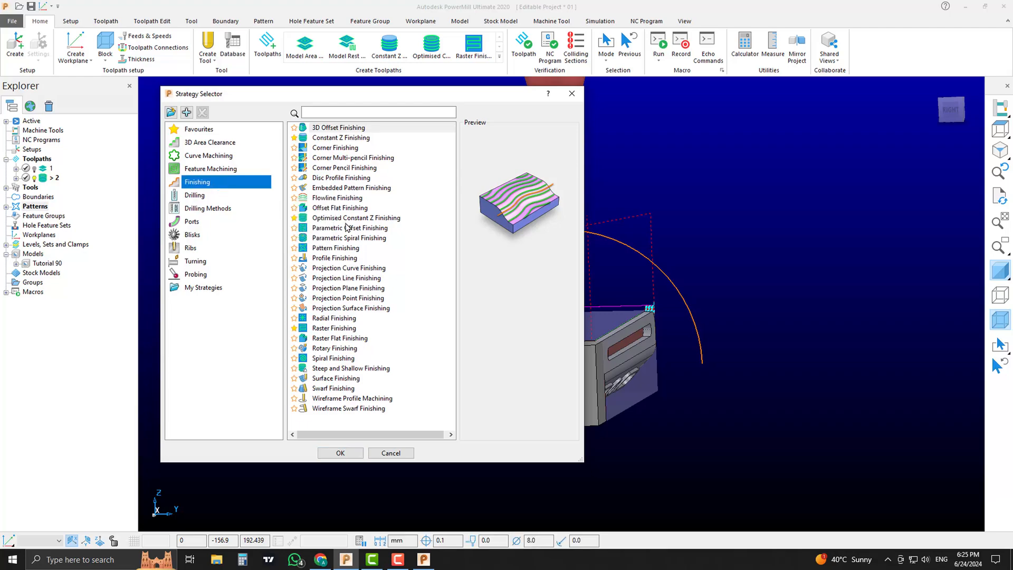
click(340, 249)
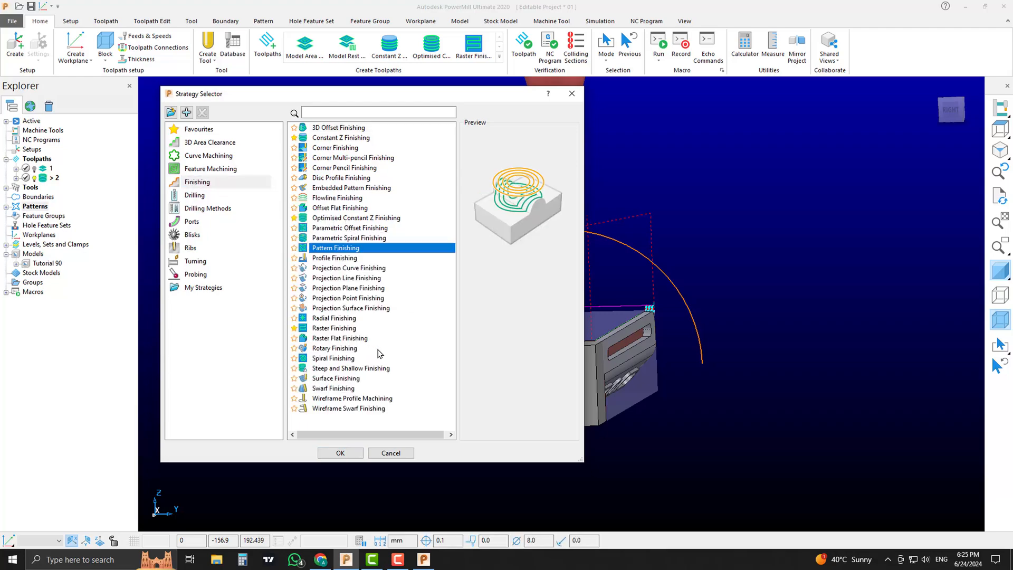
click(340, 452)
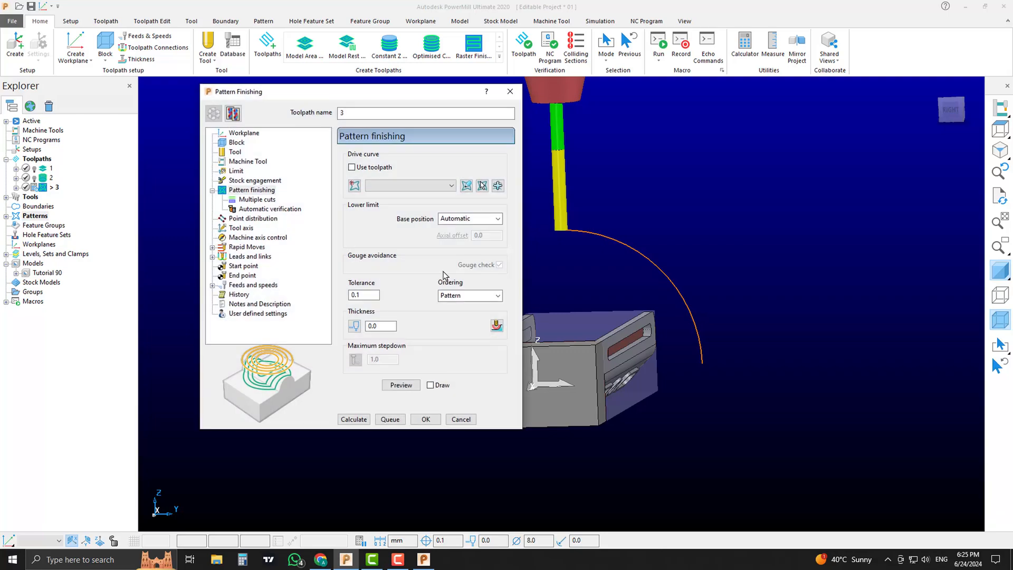
click(401, 191)
click(382, 207)
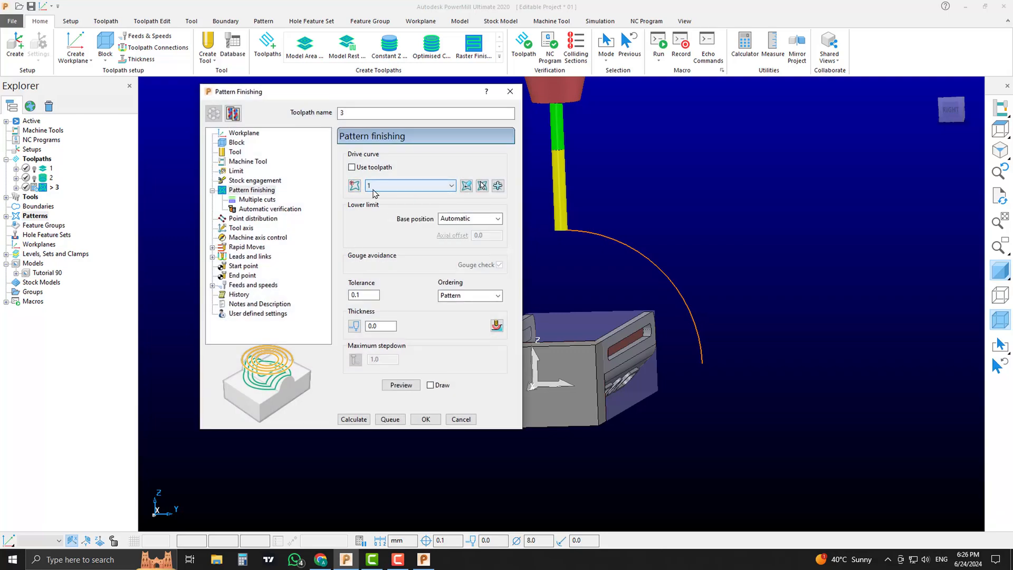
- Set the base position to Drive curve, turn off the gouge check, and set the tolerance to 0.05
click(489, 221)
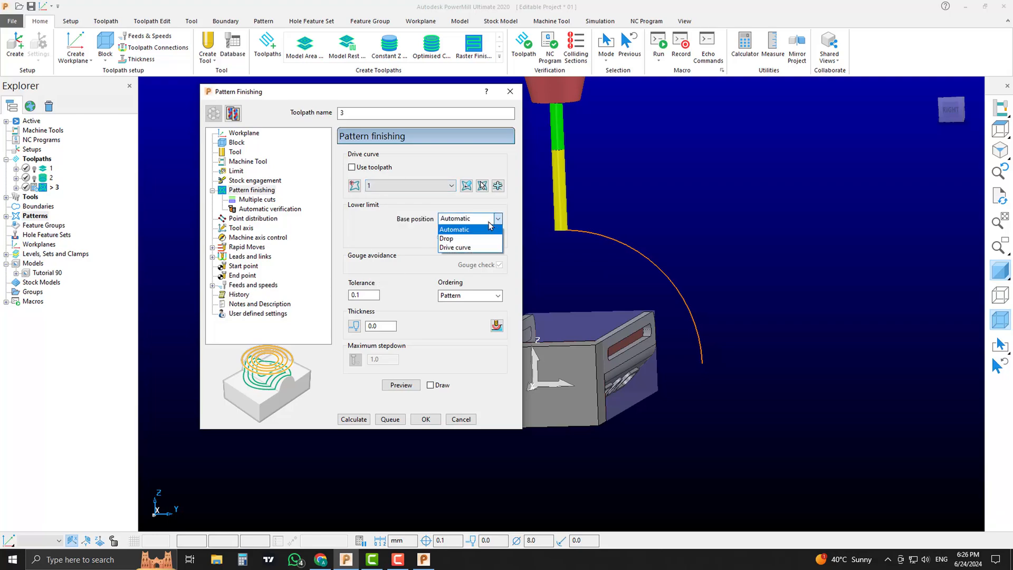
click(458, 247)
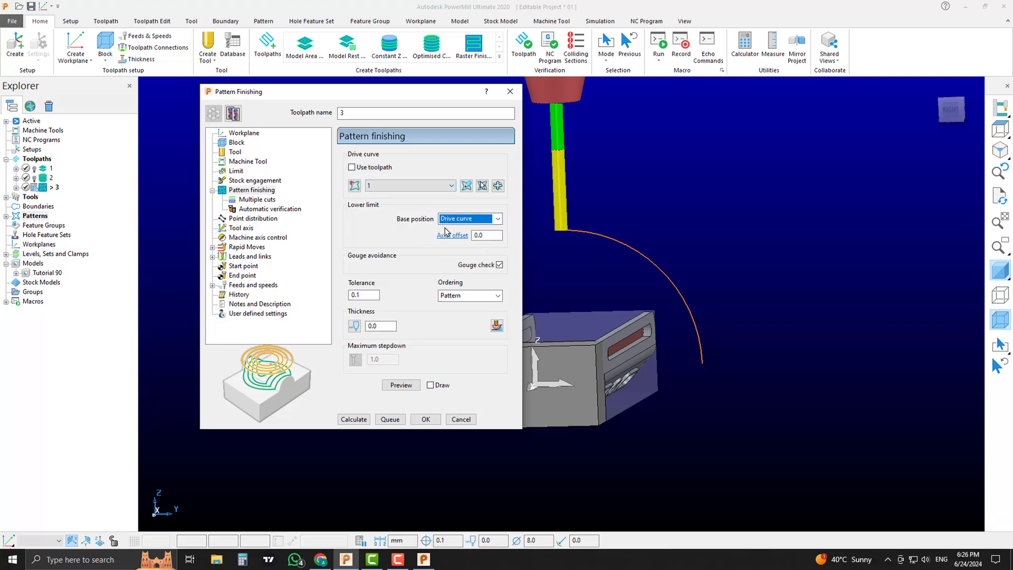
click(497, 267)
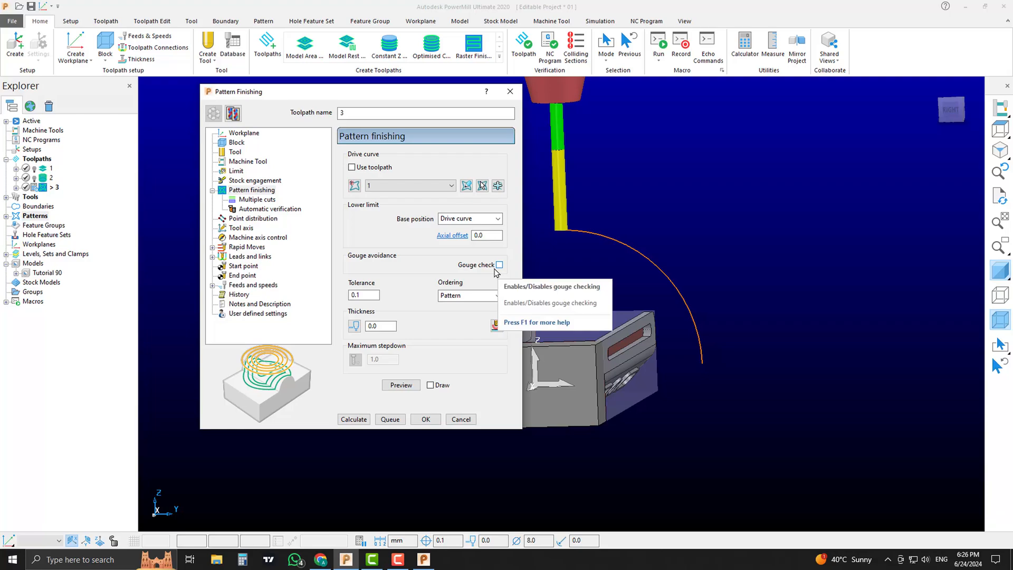
double_click(368, 296)
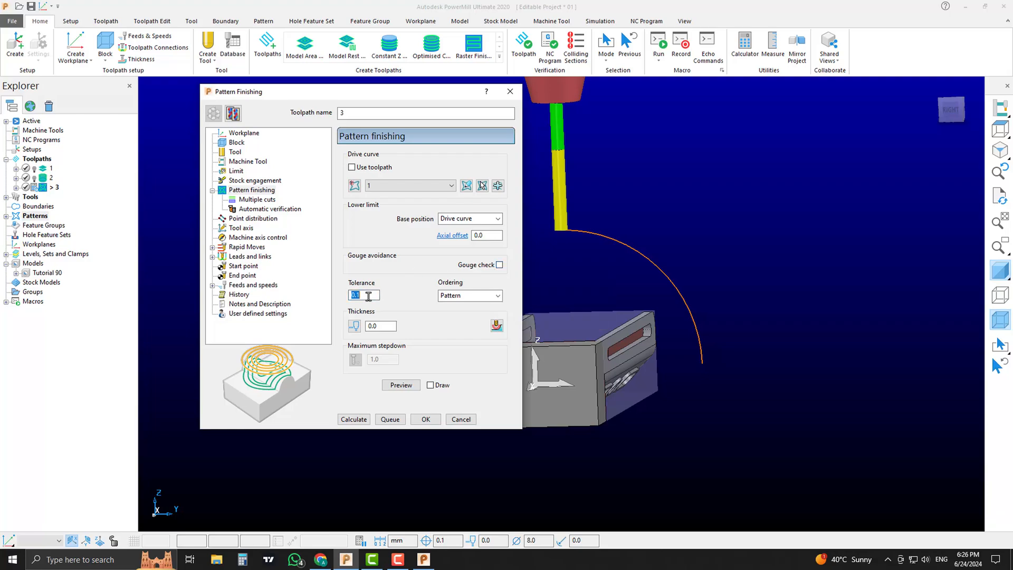
text(0.05)
key(Return)
- Set the toolpath's tool axis to Towards line and enable drawing of the tool axis
click(240, 228)
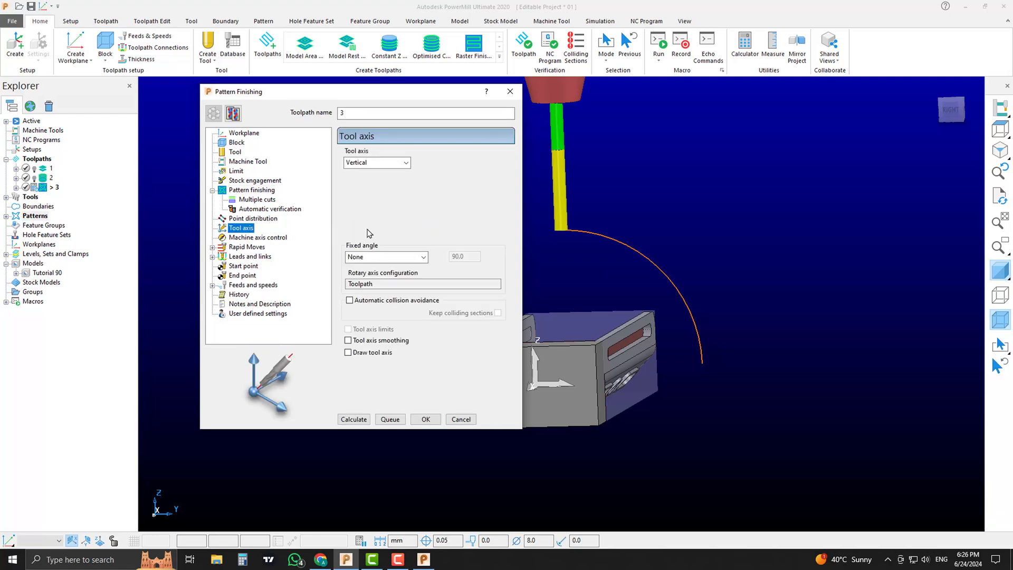
click(394, 165)
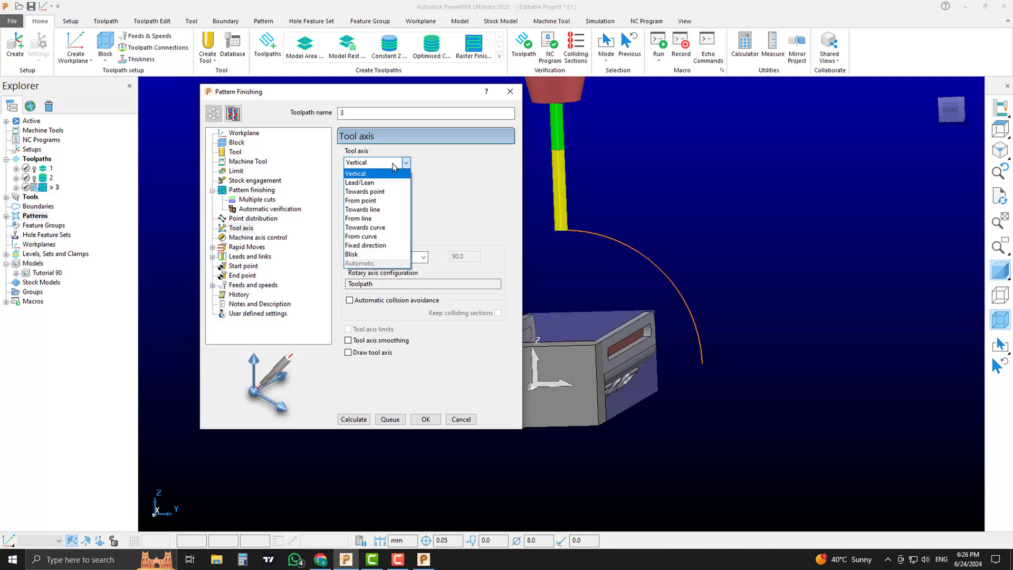
click(391, 210)
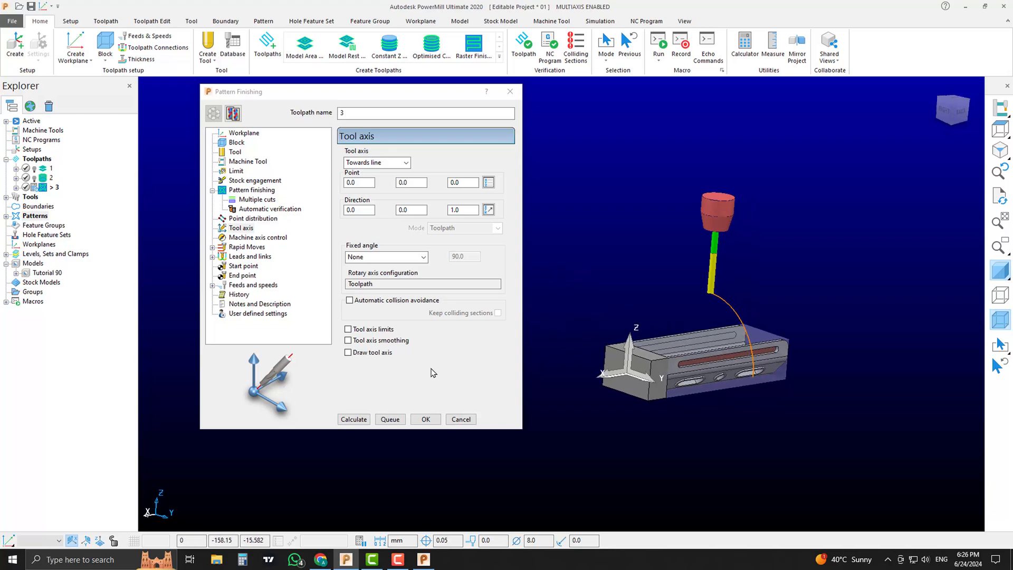
click(348, 352)
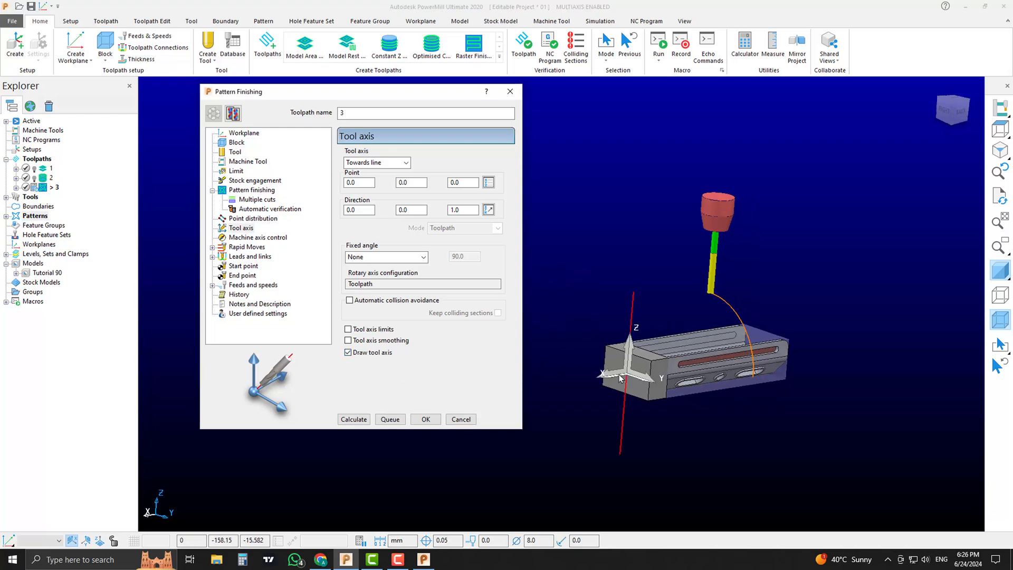
middle_drag(619, 378, 619, 387)
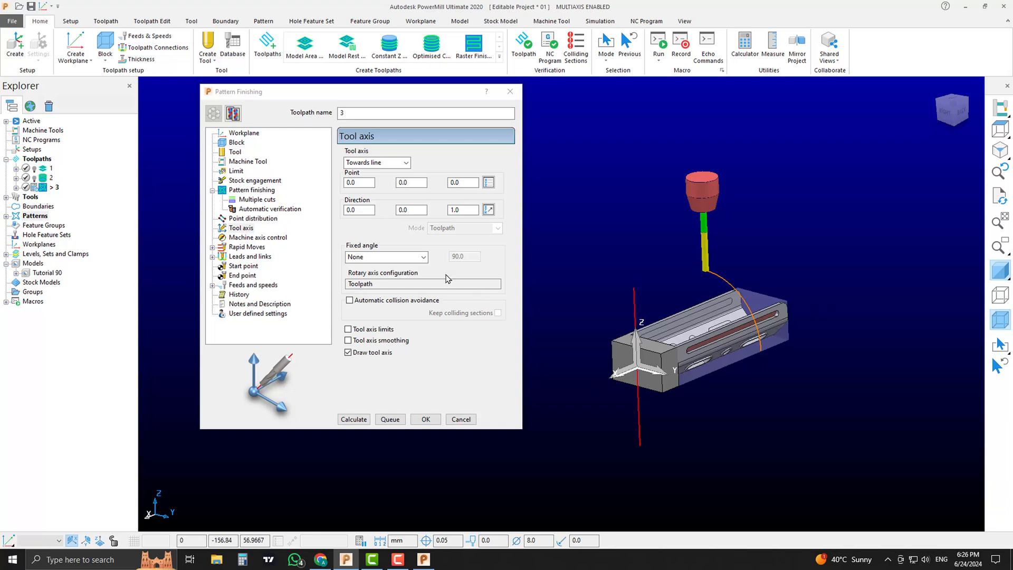
- Set the tool axis line direction to 1.0, 0.0, 0.0 so it runs along X
drag(368, 212, 334, 210)
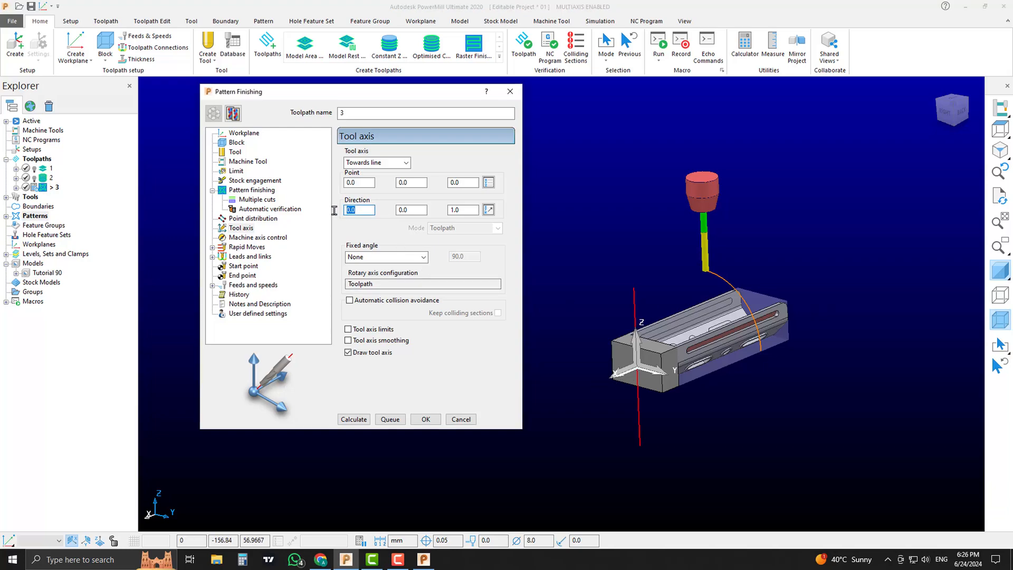
text(1)
key(Return)
double_click(465, 209)
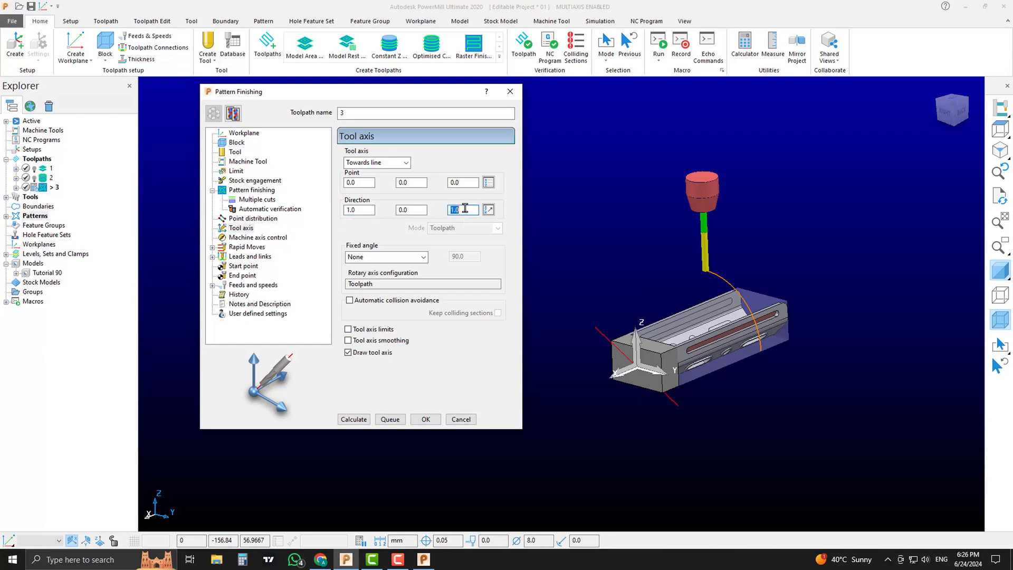
key(Return)
middle_drag(565, 302, 573, 326)
scroll(634, 384, up, 3)
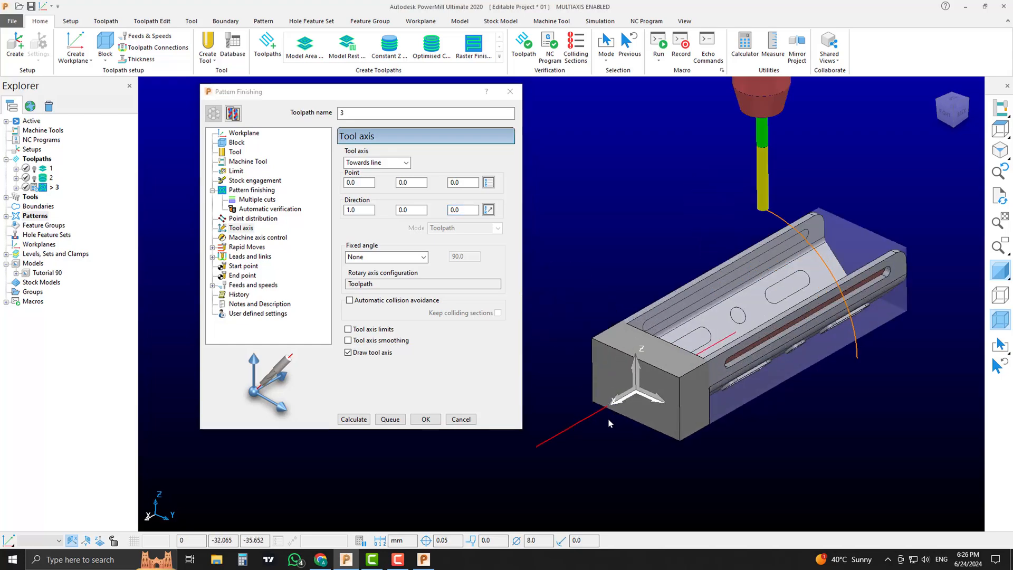
middle_drag(698, 309, 676, 333)
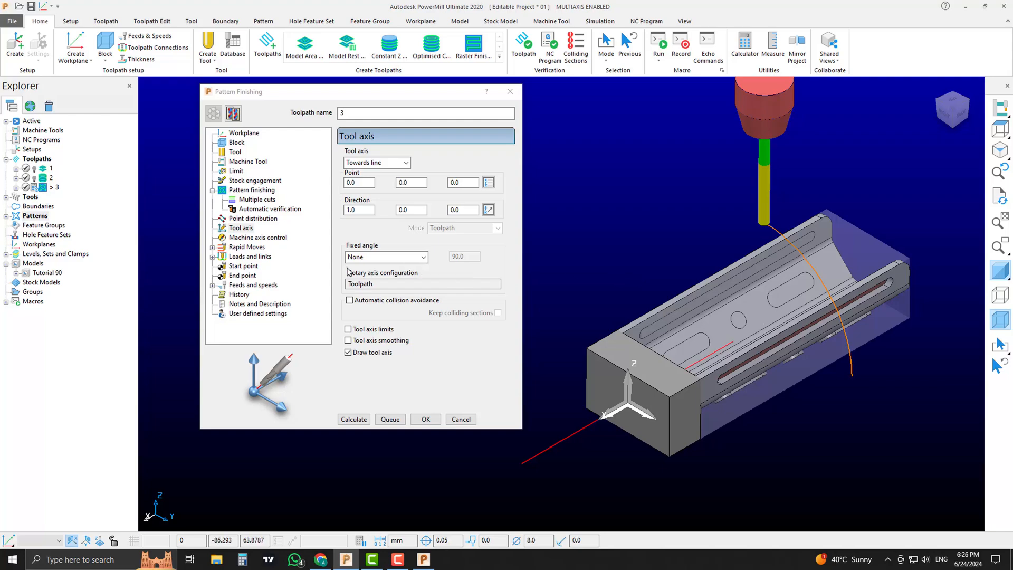
- Review the leads and links settings and turn off the maximum Z limit for the toolpath
click(212, 257)
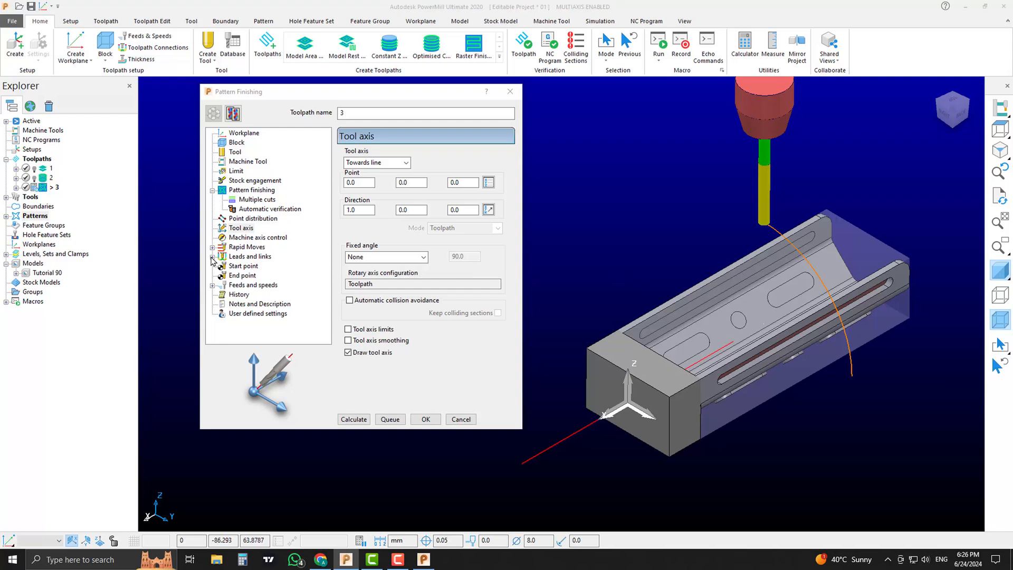
click(250, 305)
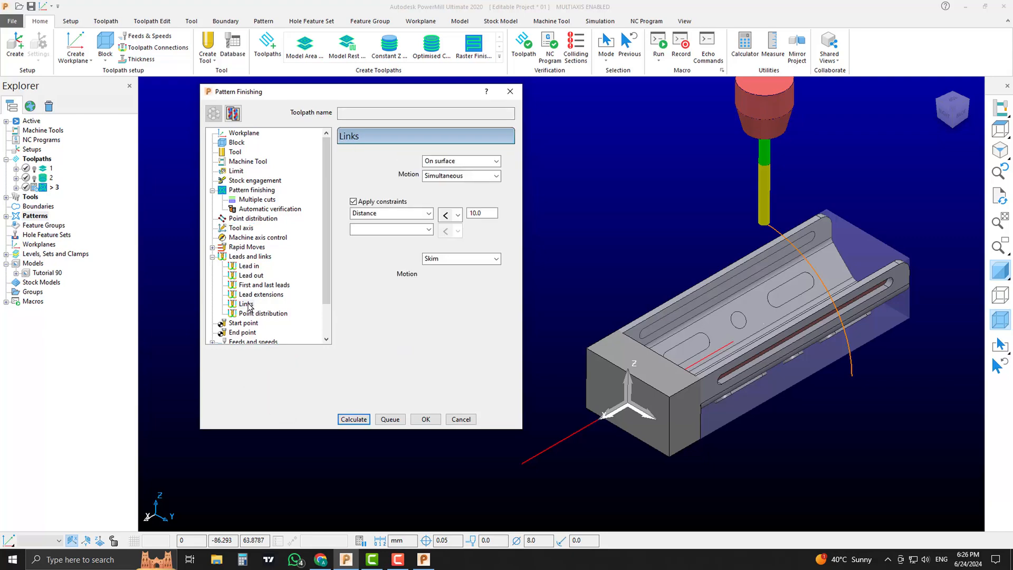
click(250, 256)
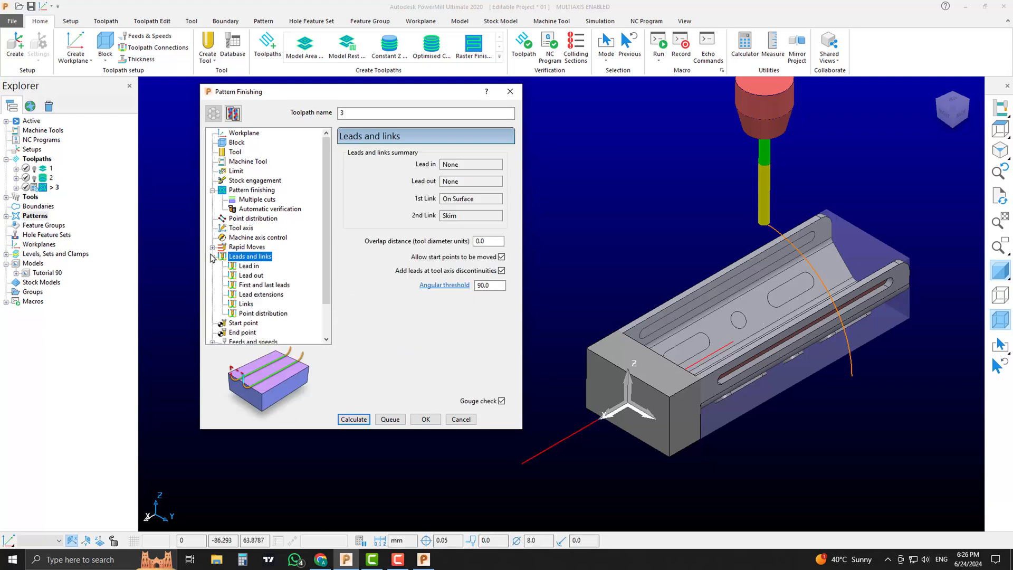
click(212, 257)
click(235, 171)
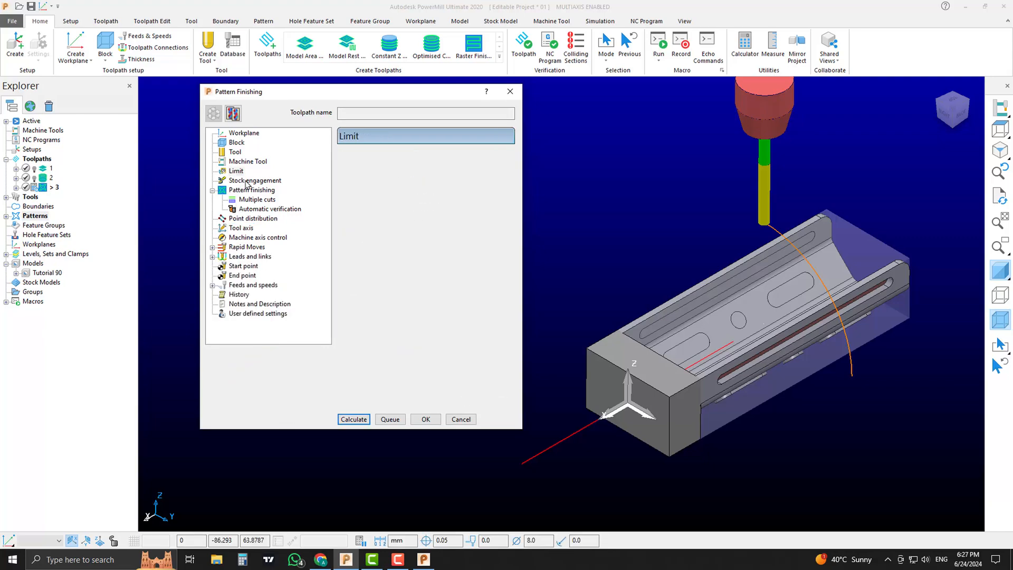
click(429, 279)
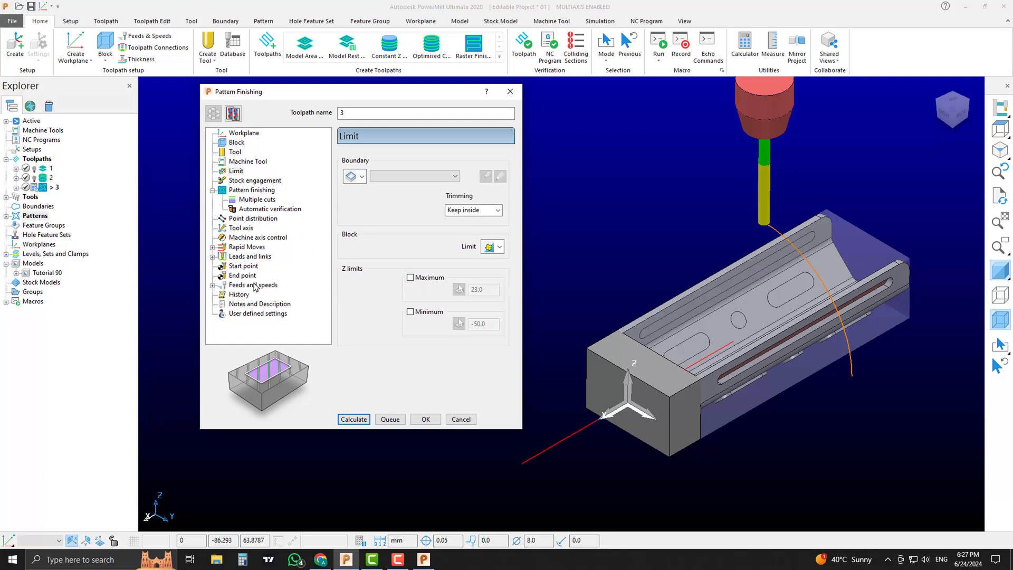
- Set the toolpath's start point to First point and its end point to Last point
click(243, 266)
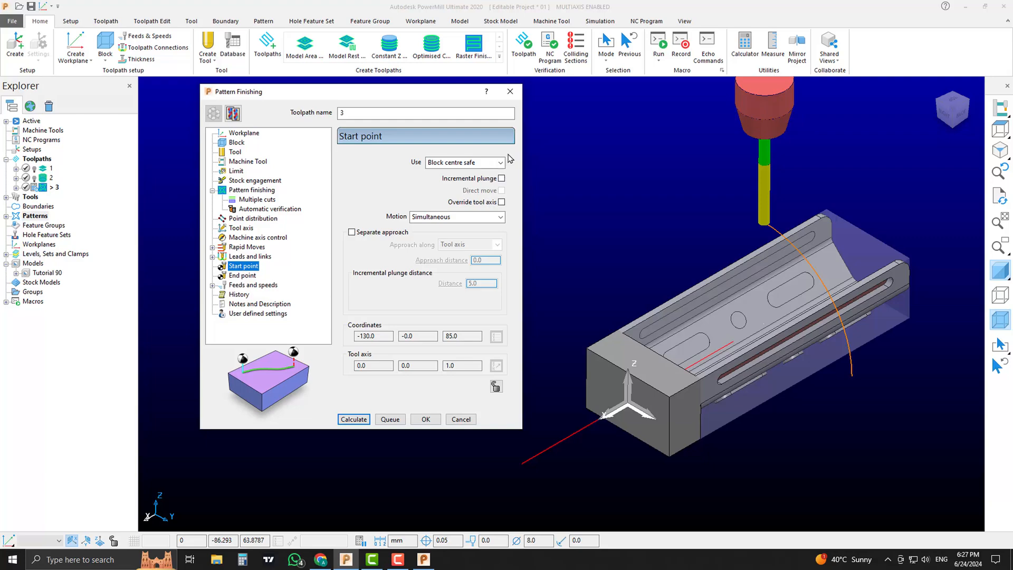
click(485, 166)
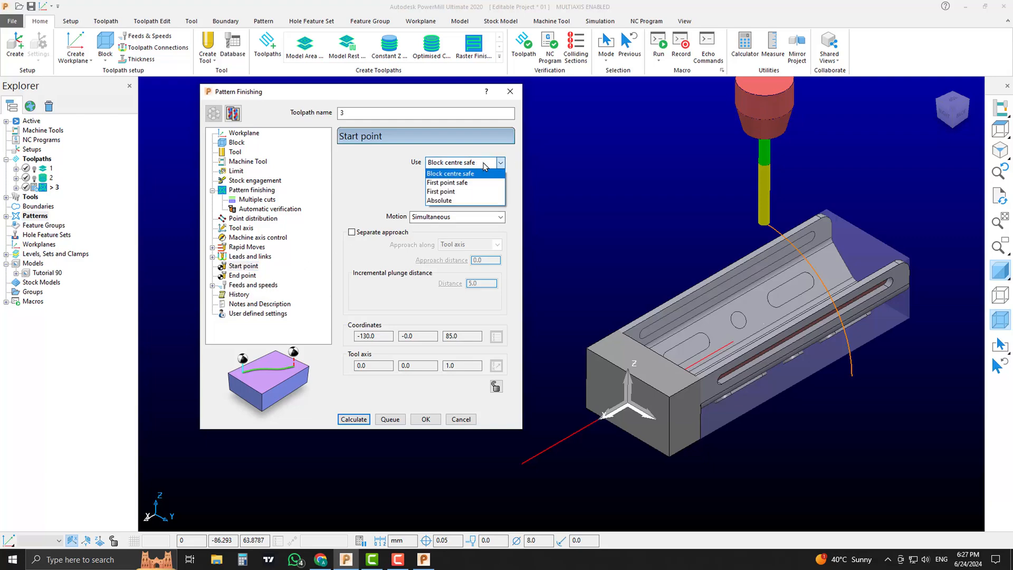
click(440, 191)
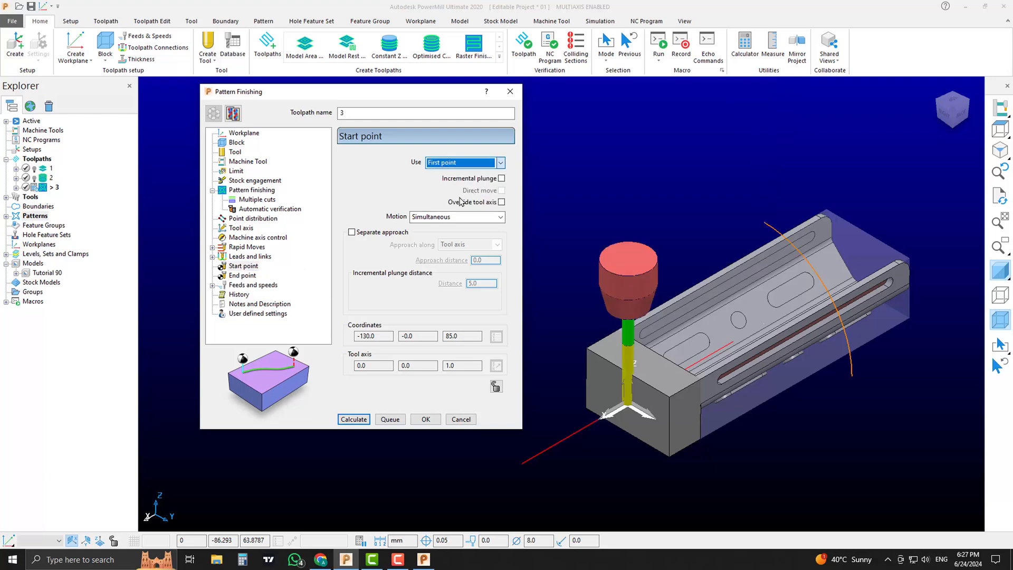
click(244, 276)
click(474, 165)
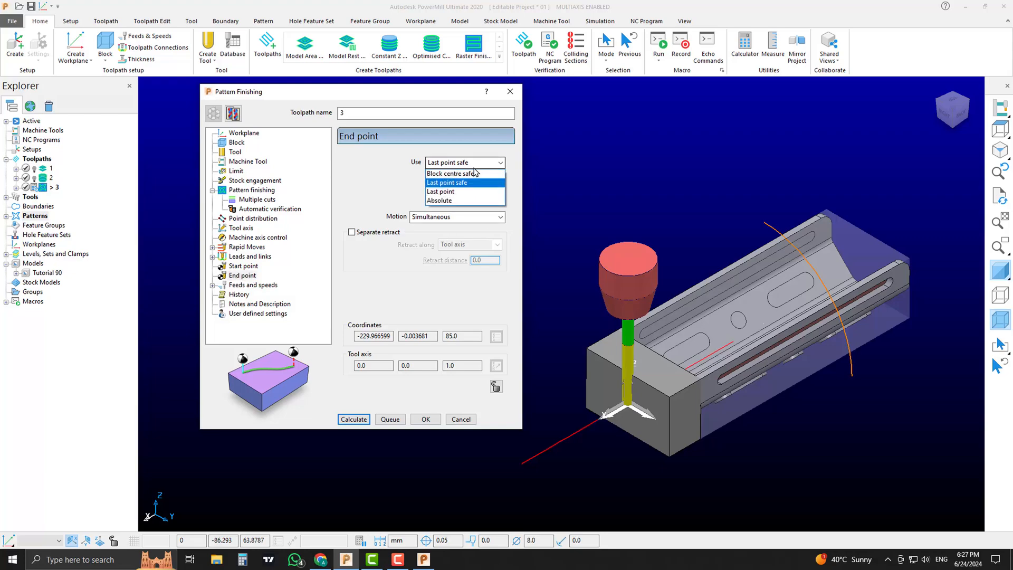
click(467, 192)
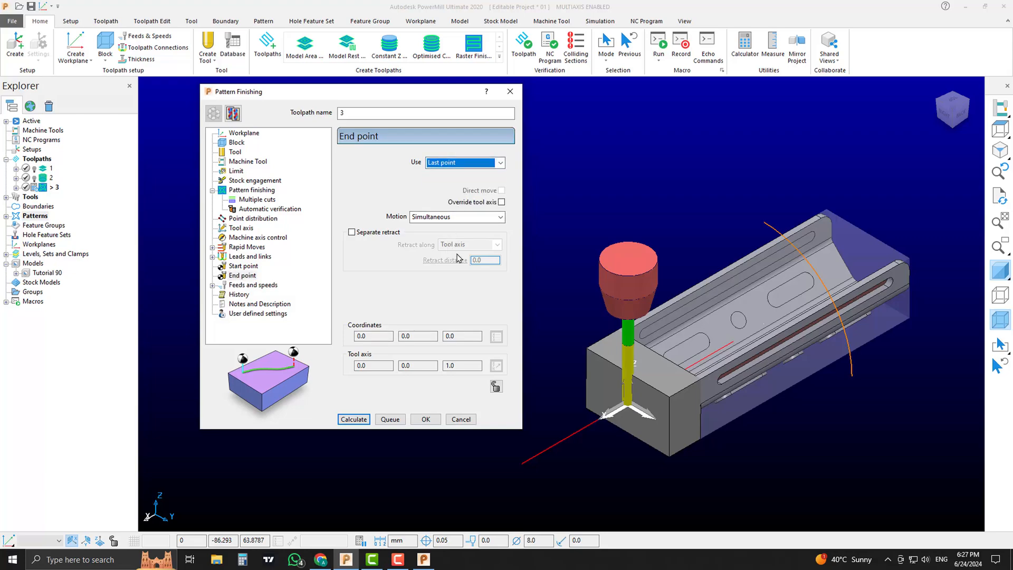
- Calculate the pattern finishing toolpath, inspect it around the part, and close its settings
click(361, 420)
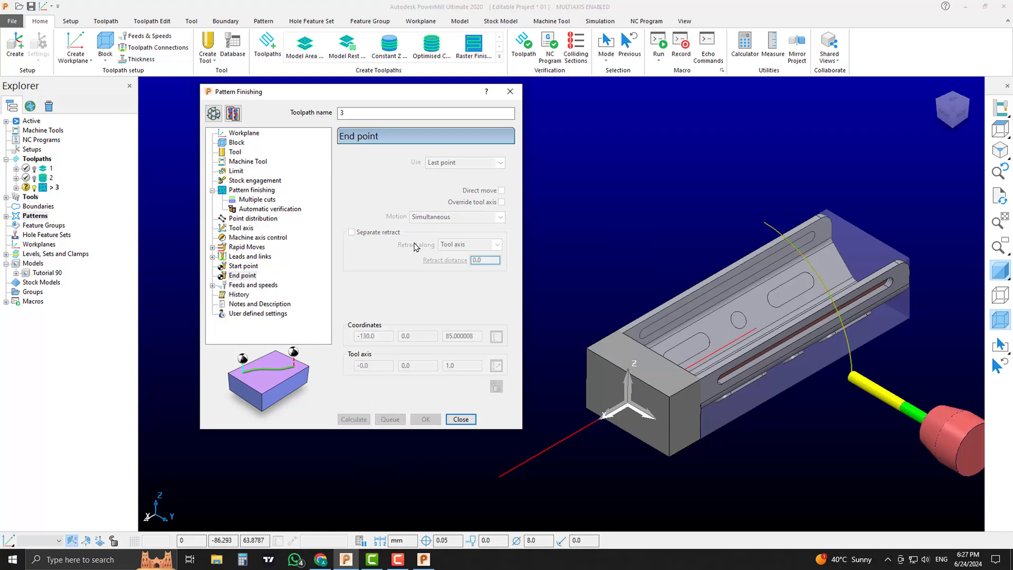
middle_drag(762, 281, 838, 217)
scroll(861, 251, down, 3)
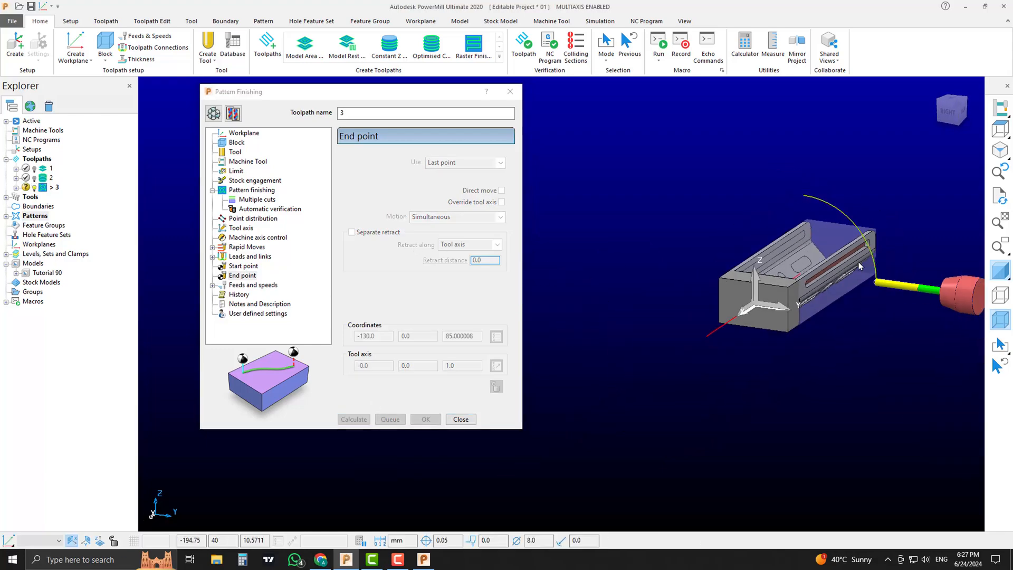
scroll(870, 249, up, 4)
scroll(867, 305, down, 1)
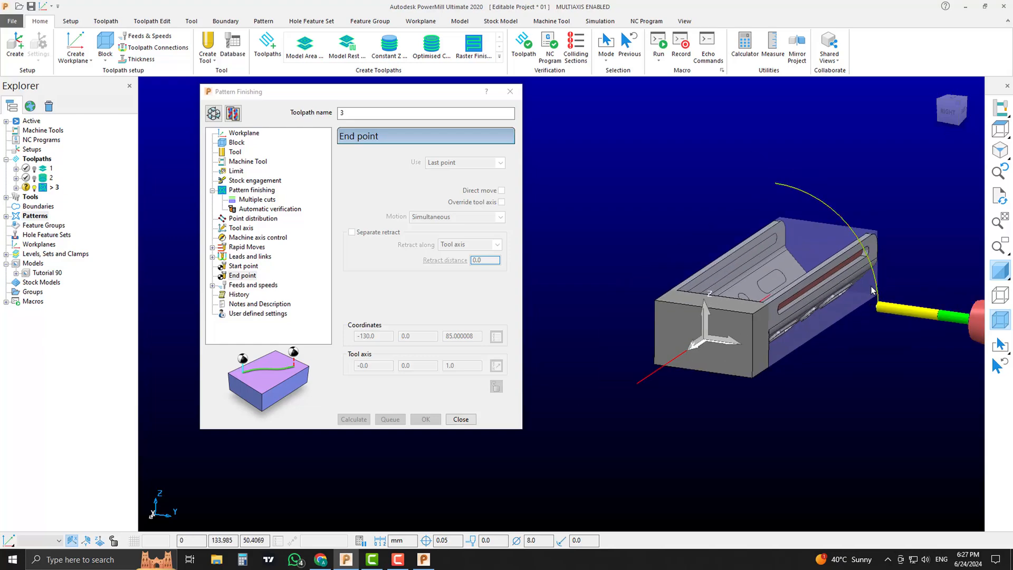
click(323, 281)
key(Escape)
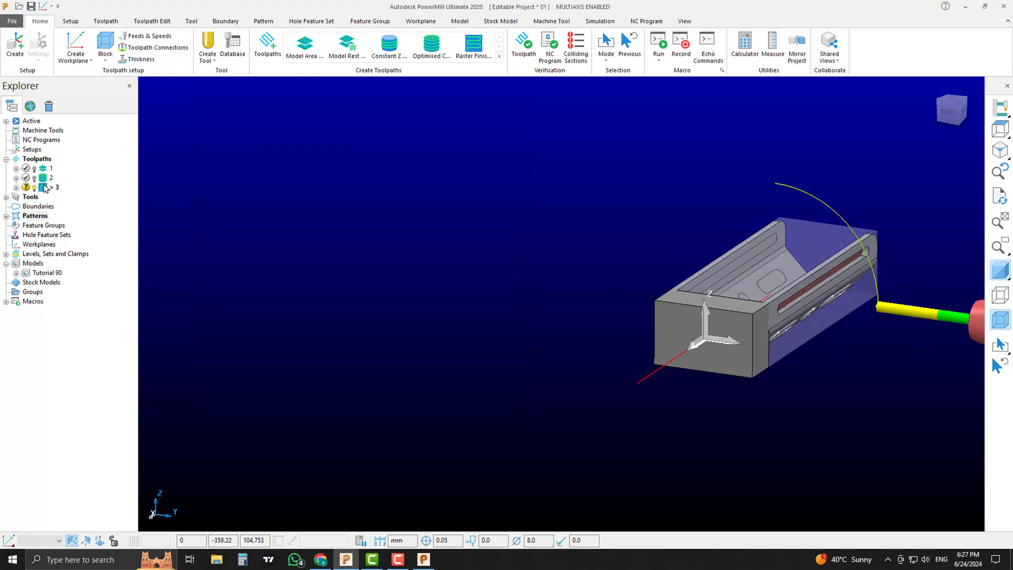
- Load toolpath 3 into the simulation and set the control speed to 13.0 x feed rate
right_click(49, 188)
click(93, 187)
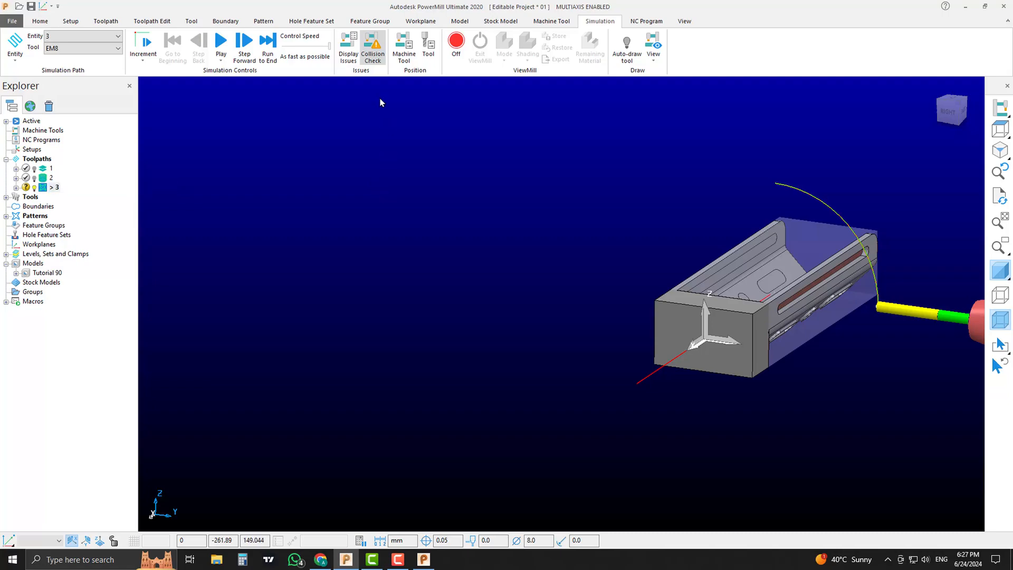
drag(329, 46, 292, 49)
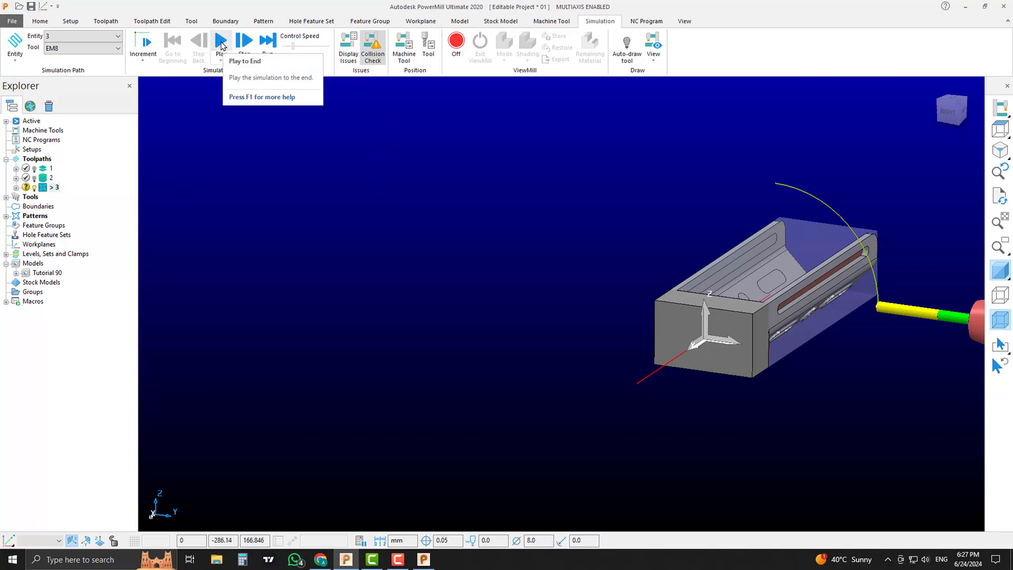
scroll(713, 264, down, 2)
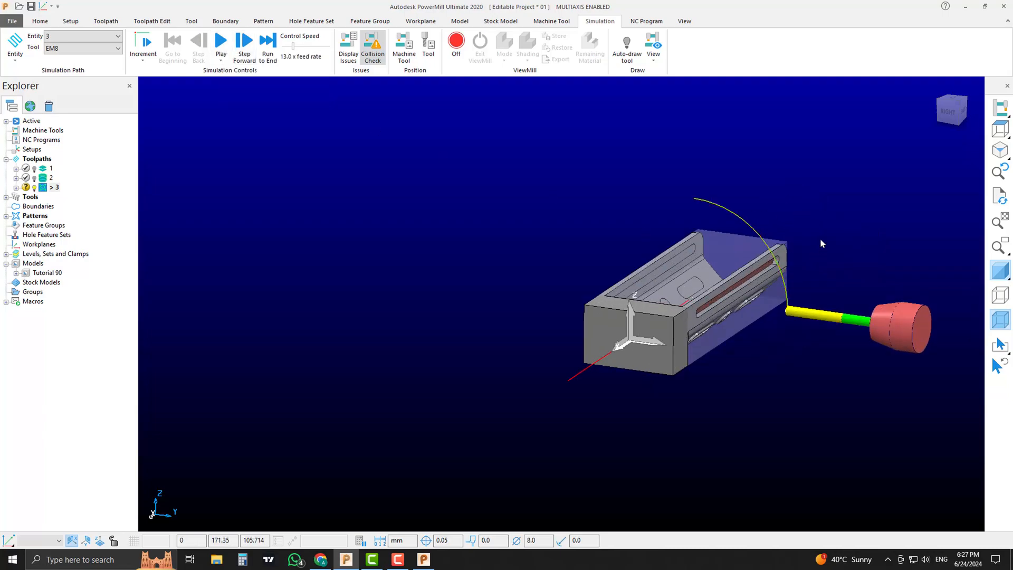
- Play the simulation of toolpath 3 along its arc around the part
scroll(765, 245, down, 2)
scroll(770, 232, up, 2)
scroll(684, 228, up, 2)
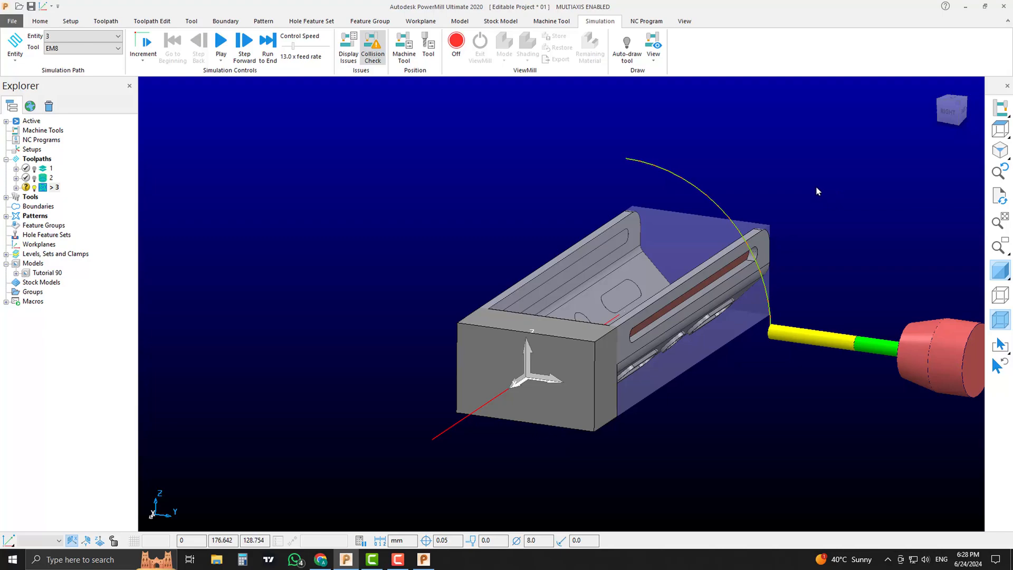
click(227, 53)
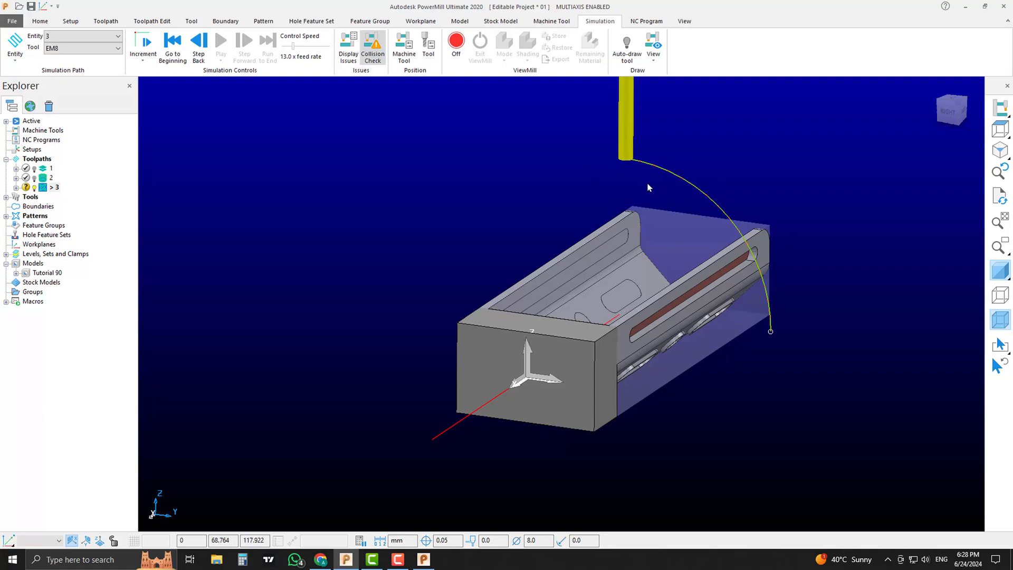
- Try reversing the segment order of toolpath 3 with the Reorder command
right_click(51, 194)
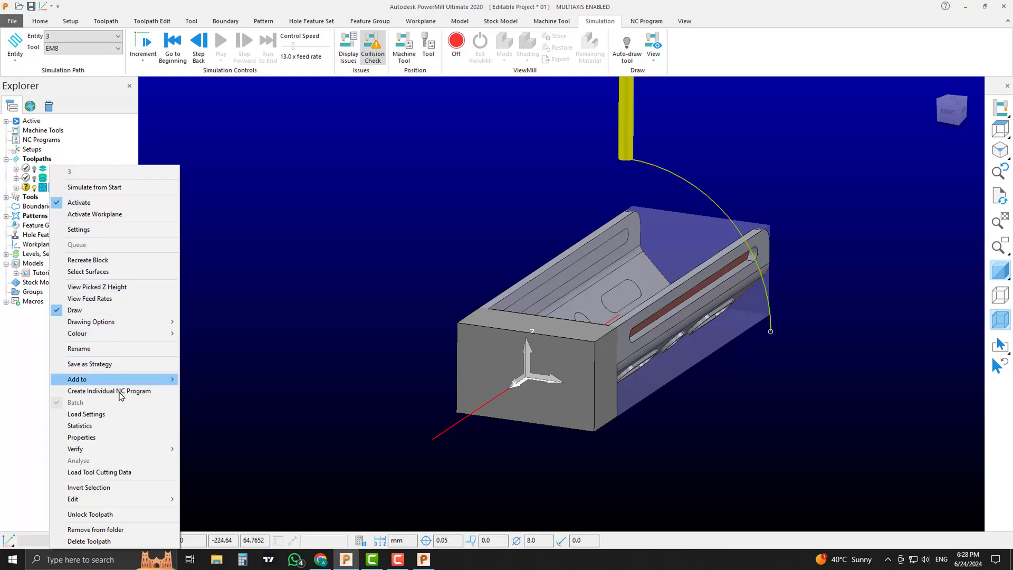
mouse_move(132, 502)
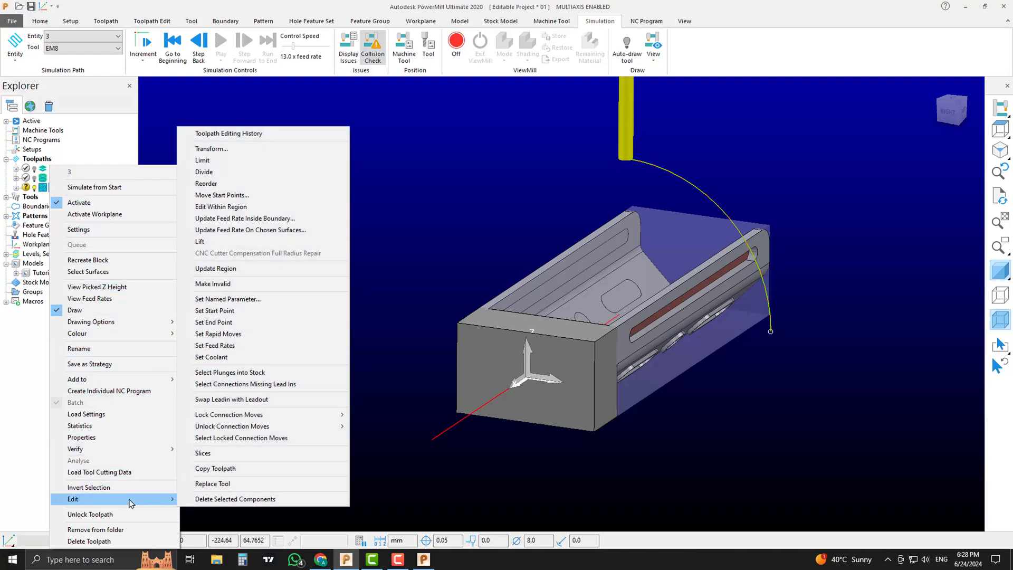
click(231, 184)
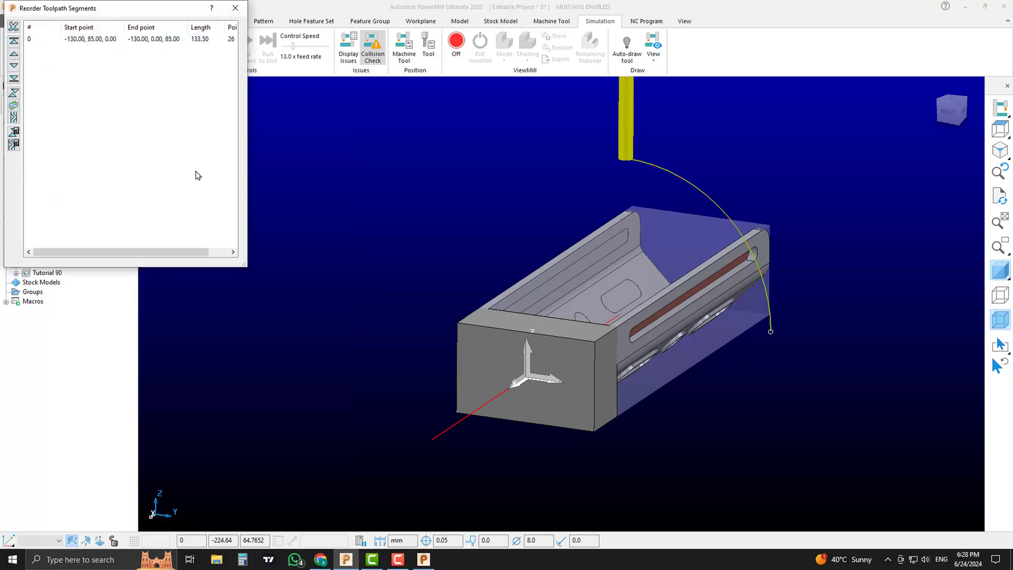
drag(112, 8, 230, 109)
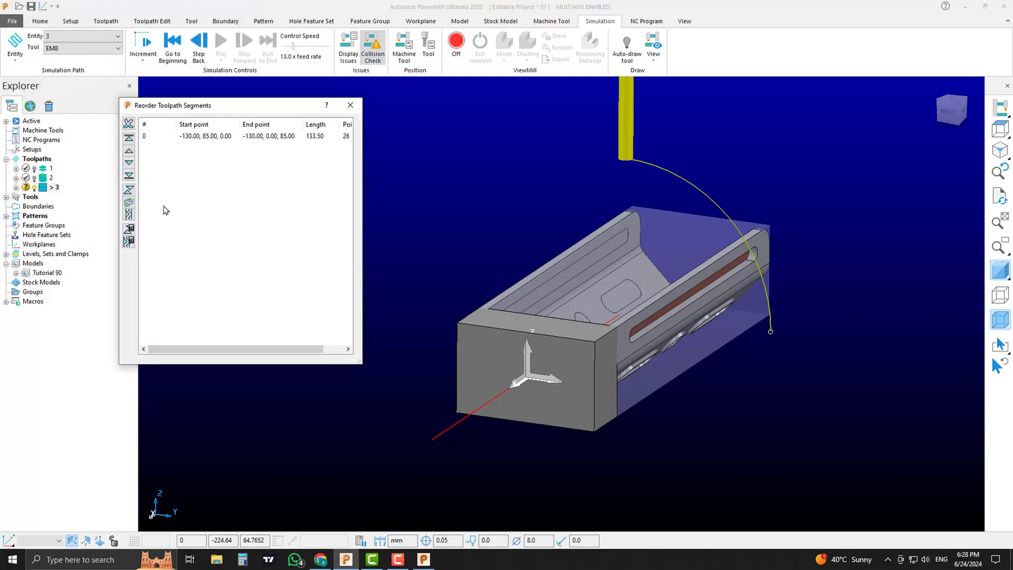
click(129, 190)
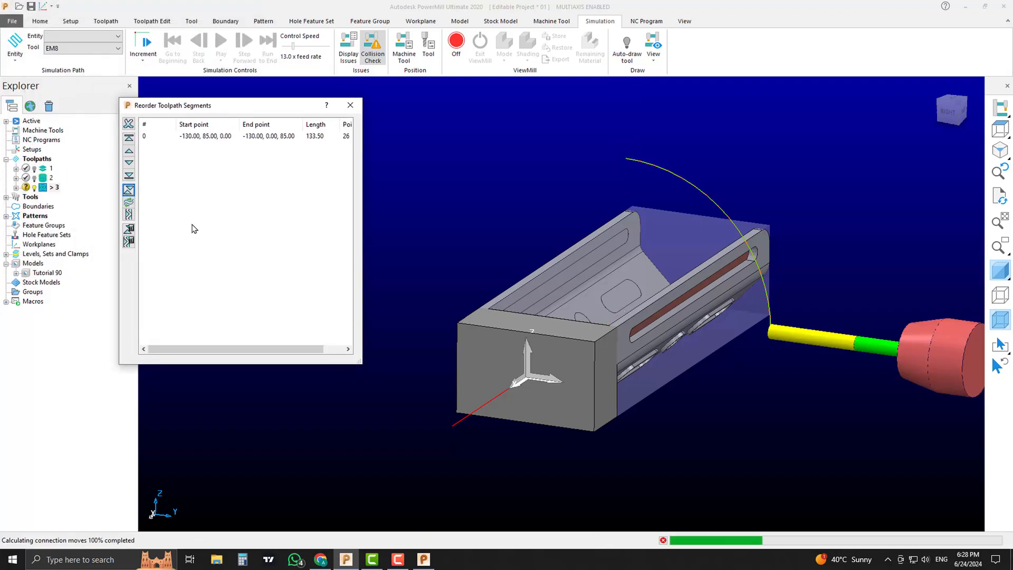
click(349, 105)
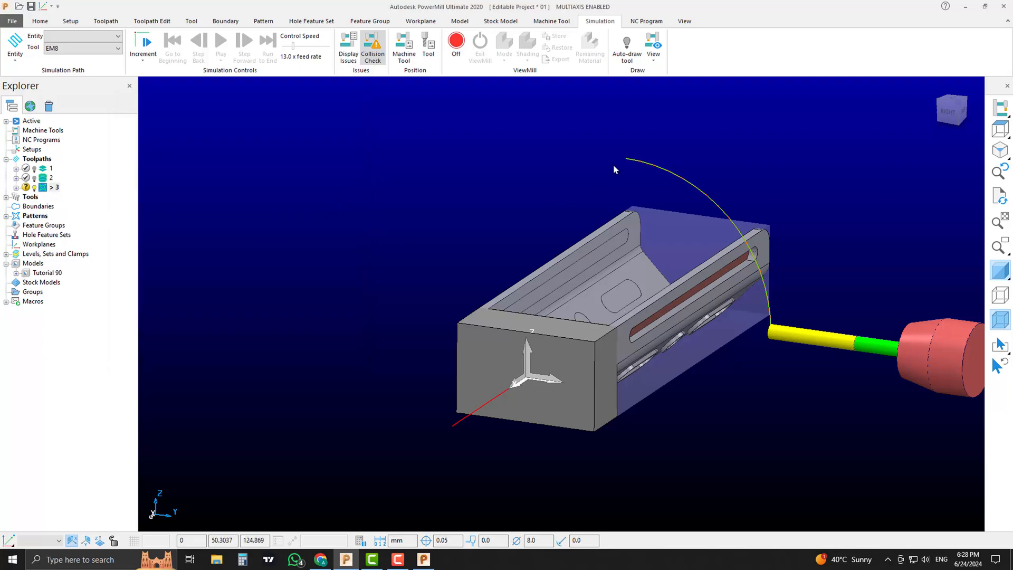
- Simulate toolpath 3 from the start to check which end of the arc the tool begins at
right_click(53, 188)
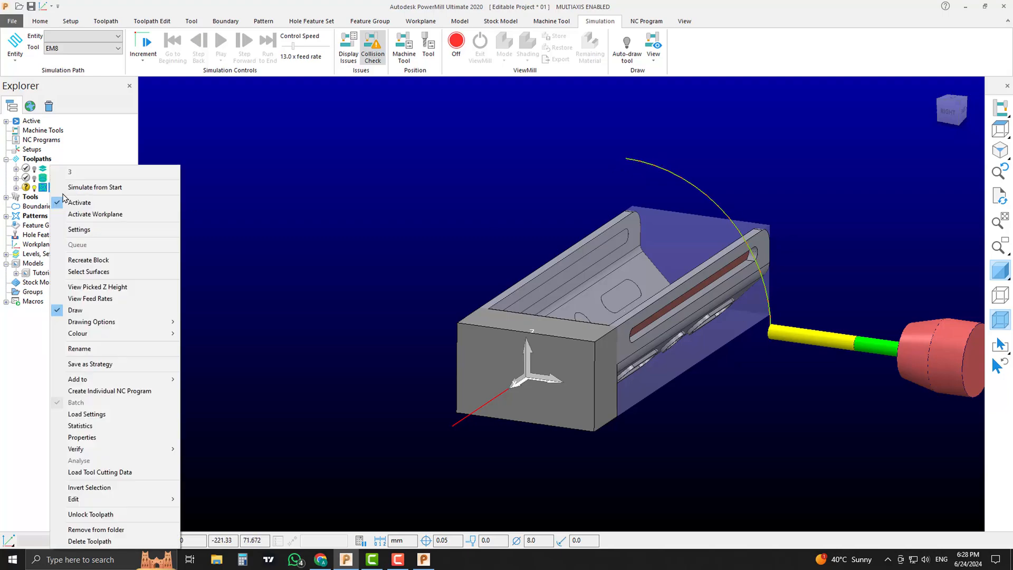
click(94, 186)
click(221, 43)
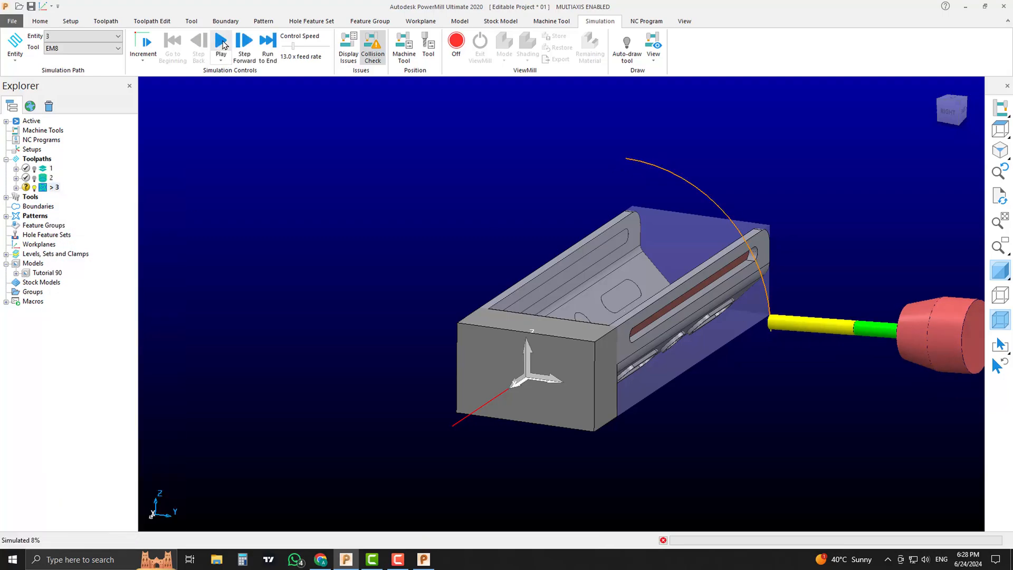
- Reverse the direction of toolpath 3's segment with the Reorder command
right_click(52, 189)
mouse_move(143, 501)
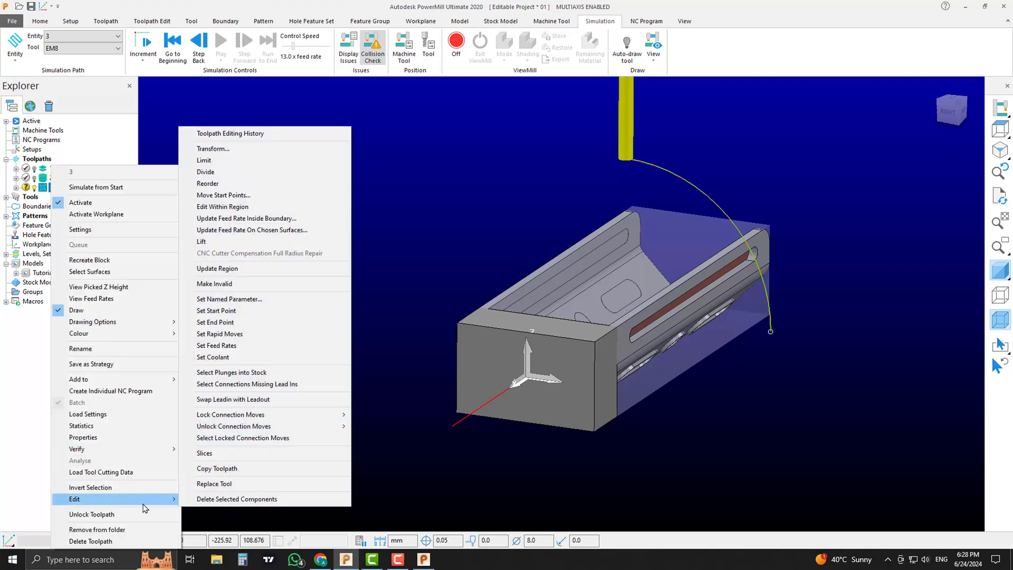
click(228, 183)
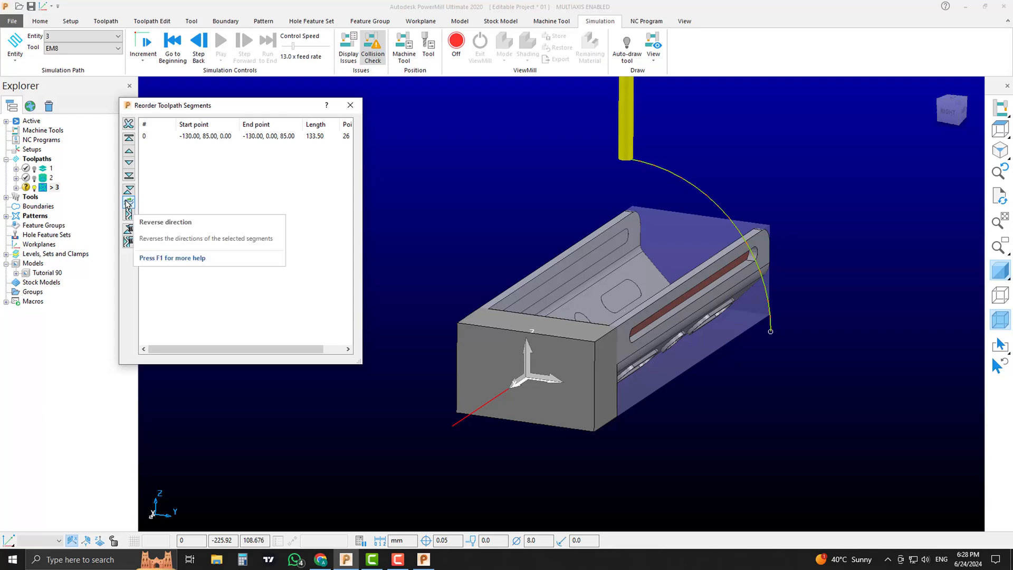
click(128, 204)
click(351, 106)
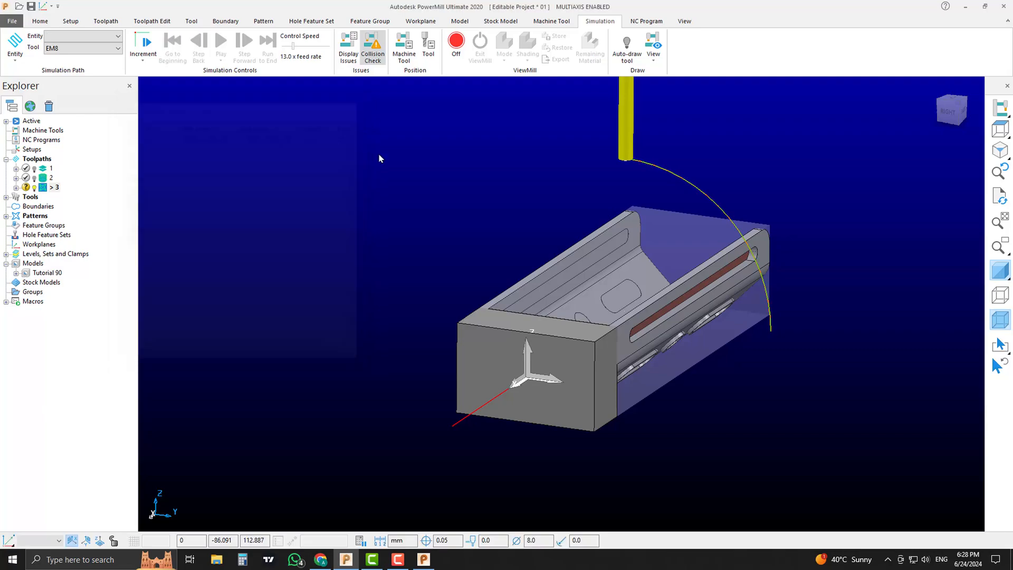
- Reload toolpath 3 from its start and play the simulation in the reversed direction
click(53, 188)
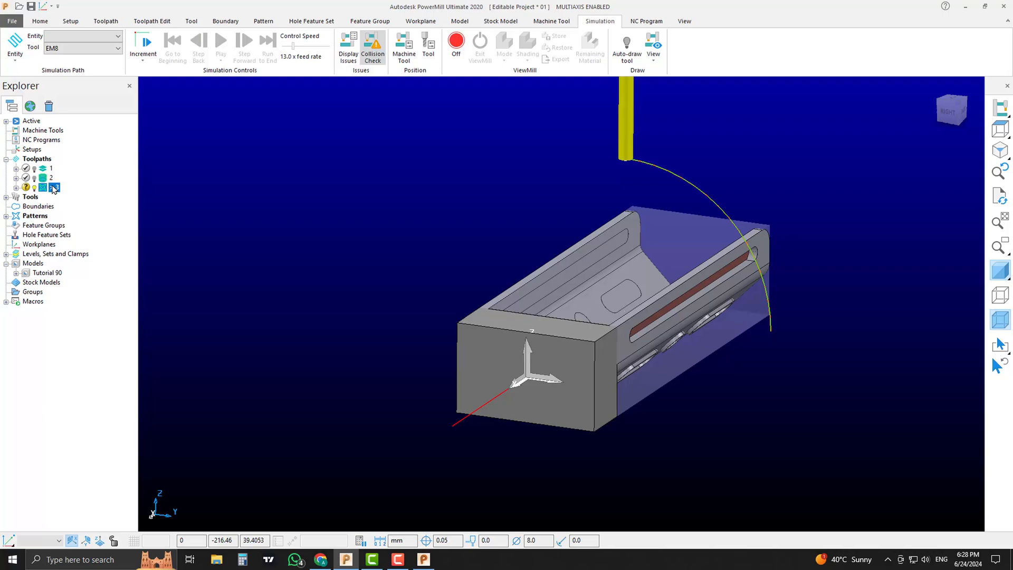
right_click(54, 189)
click(94, 191)
click(221, 44)
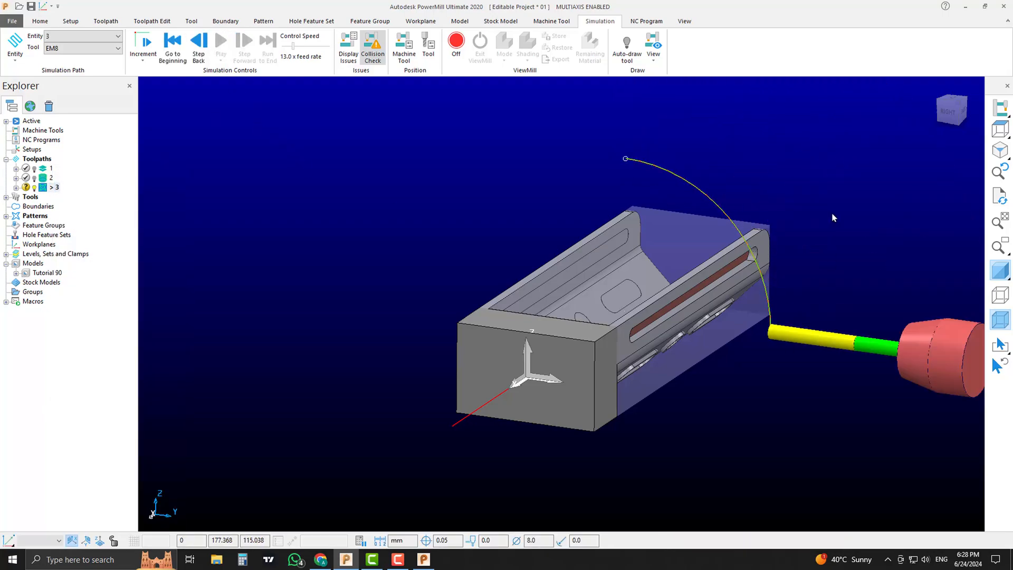
- Create a new workplane at the origin and open it for editing
scroll(788, 364, down, 1)
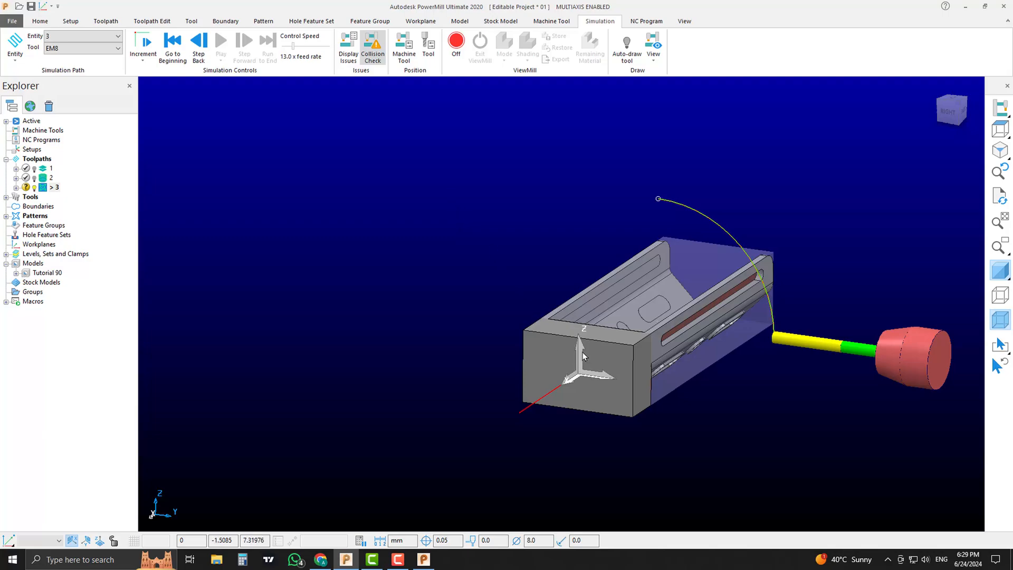
middle_drag(583, 352, 708, 249)
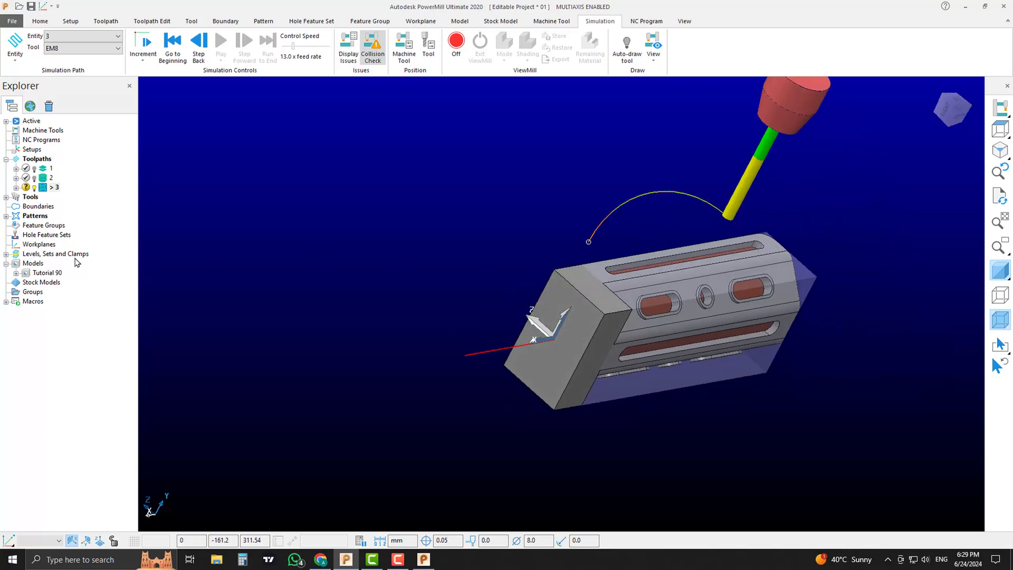
right_click(38, 245)
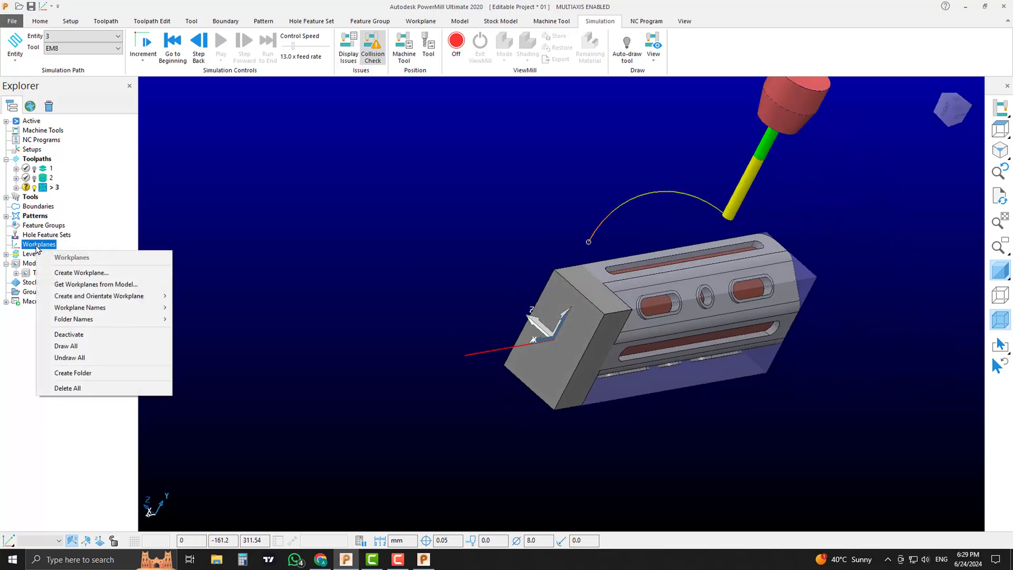
click(68, 272)
middle_drag(470, 333, 575, 430)
middle_drag(759, 377, 749, 364)
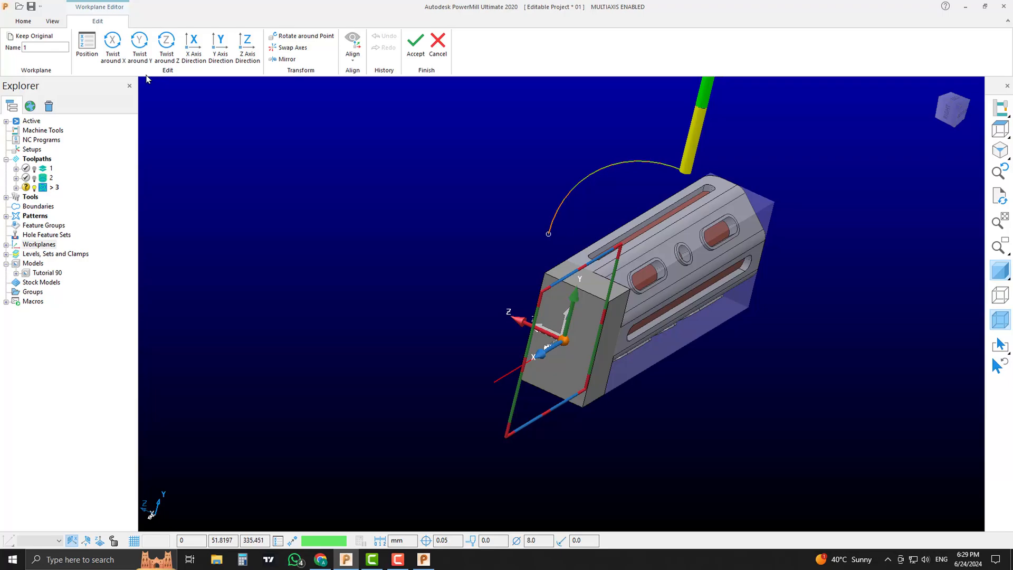
- Twist the new workplane around its X axis to an angle of 270 degrees and accept it
click(112, 50)
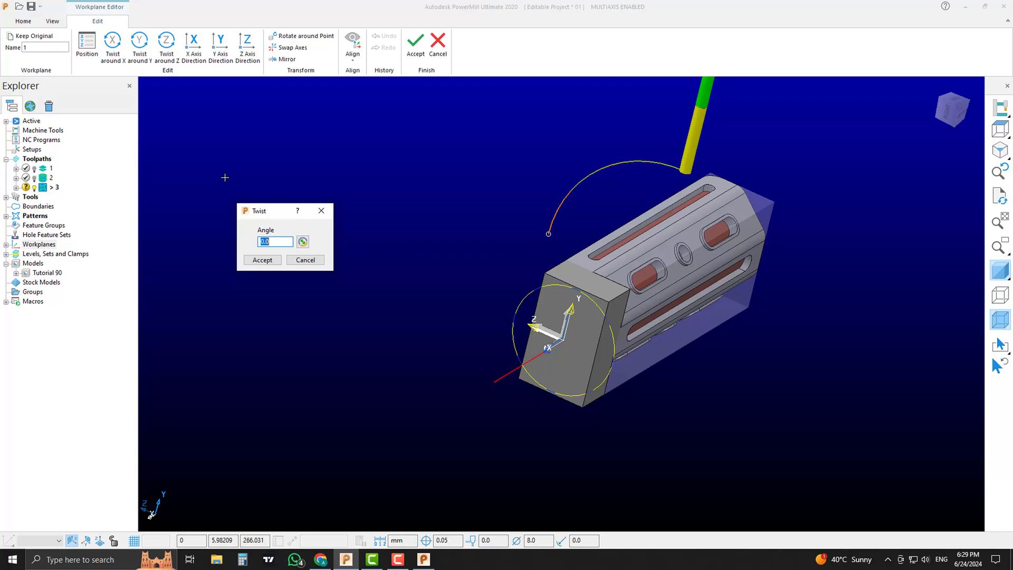
text(90)
key(Return)
key(Return)
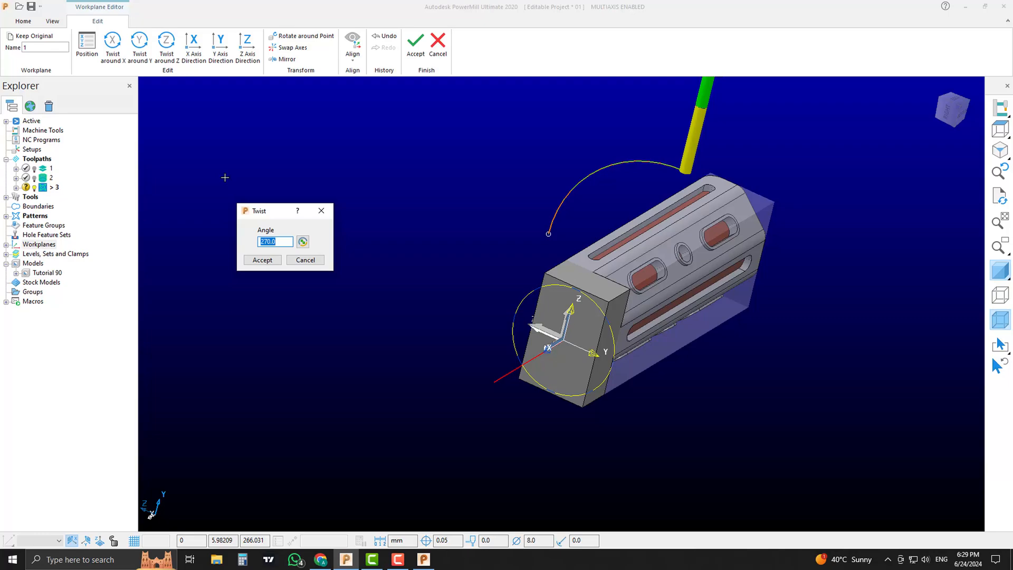
click(269, 260)
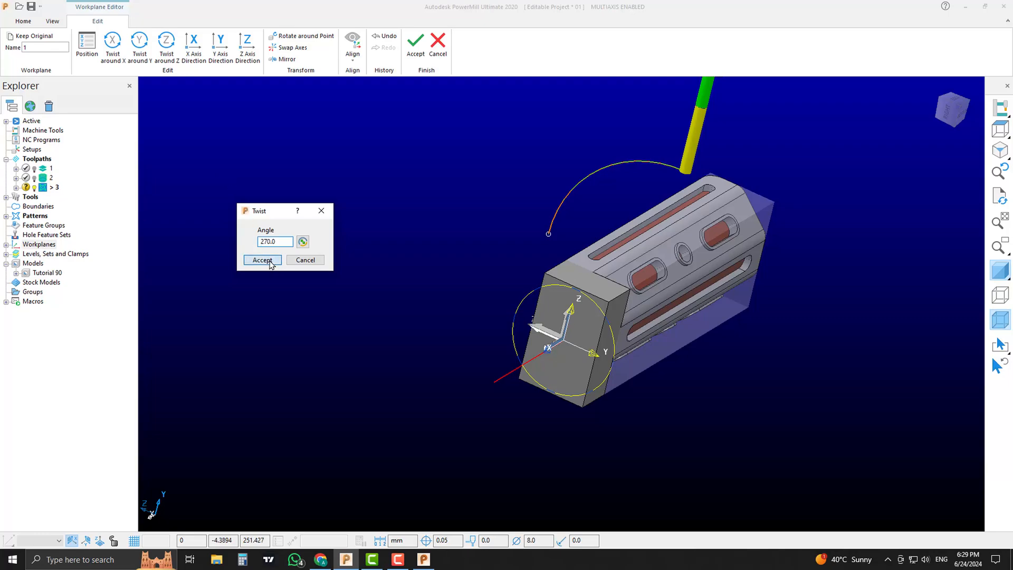
click(416, 42)
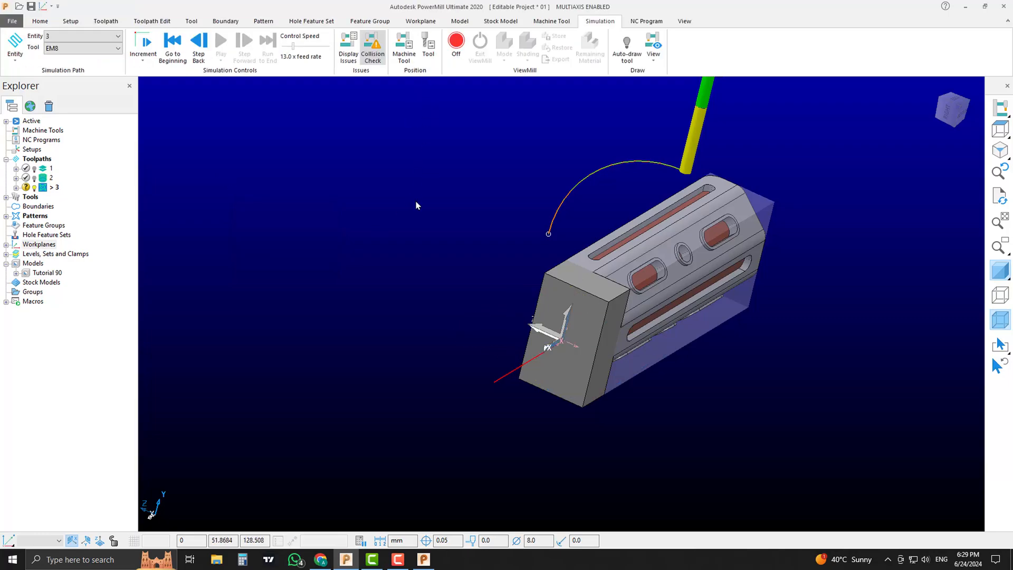
- Activate workplane 1 and inspect the part, block and toolpath from an isometric view
click(7, 244)
right_click(50, 255)
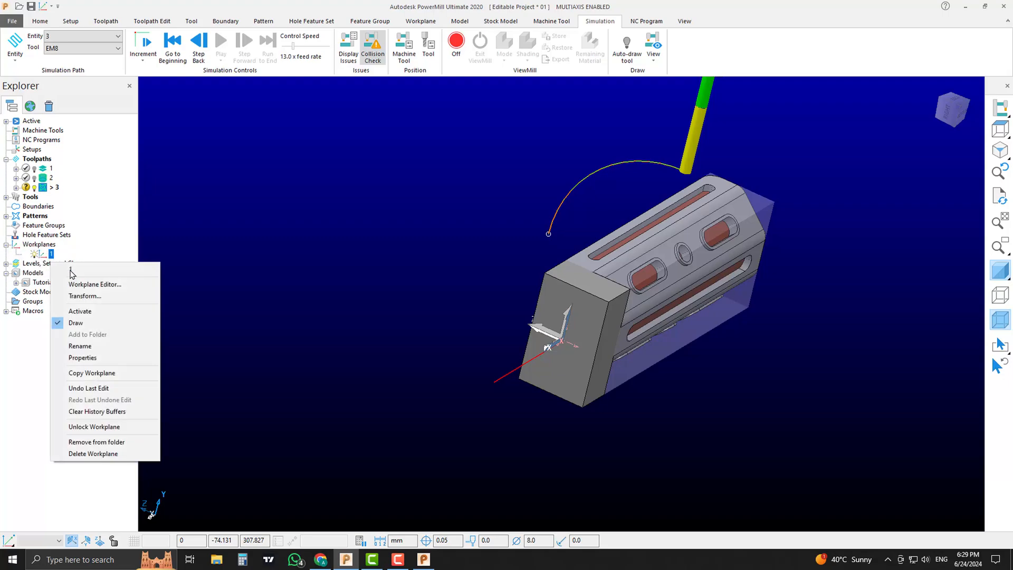
click(105, 310)
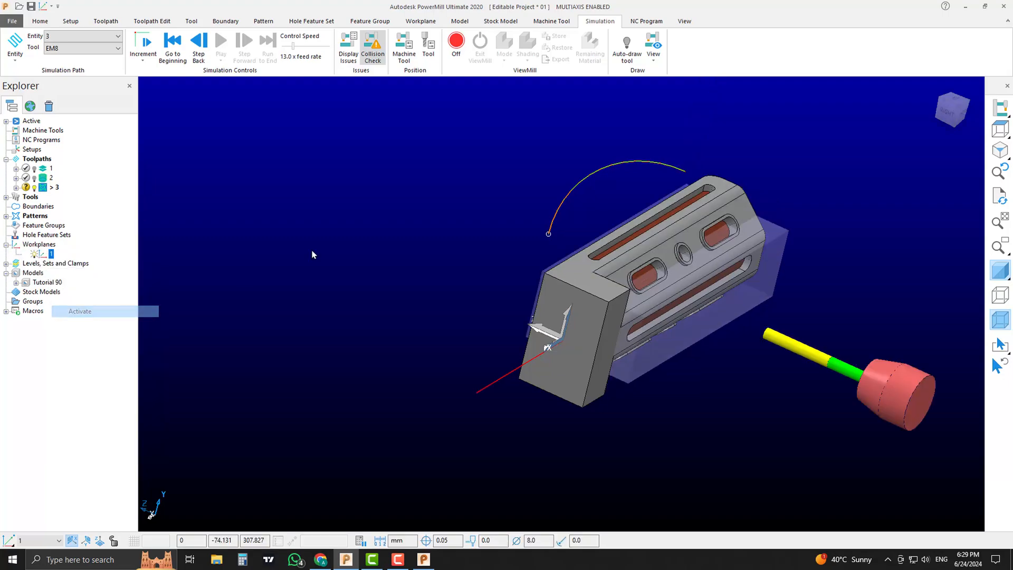
click(999, 150)
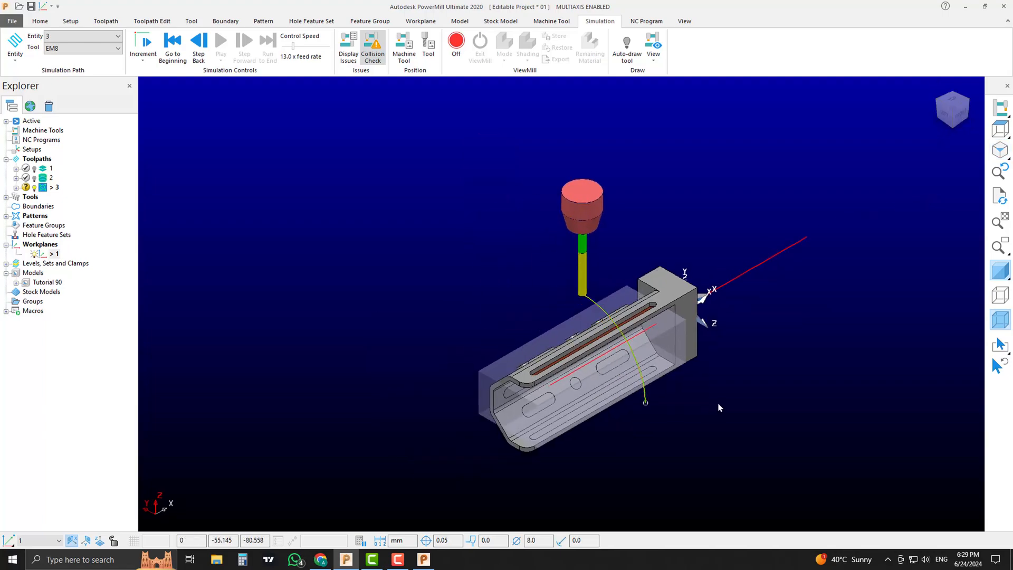
scroll(625, 378, up, 5)
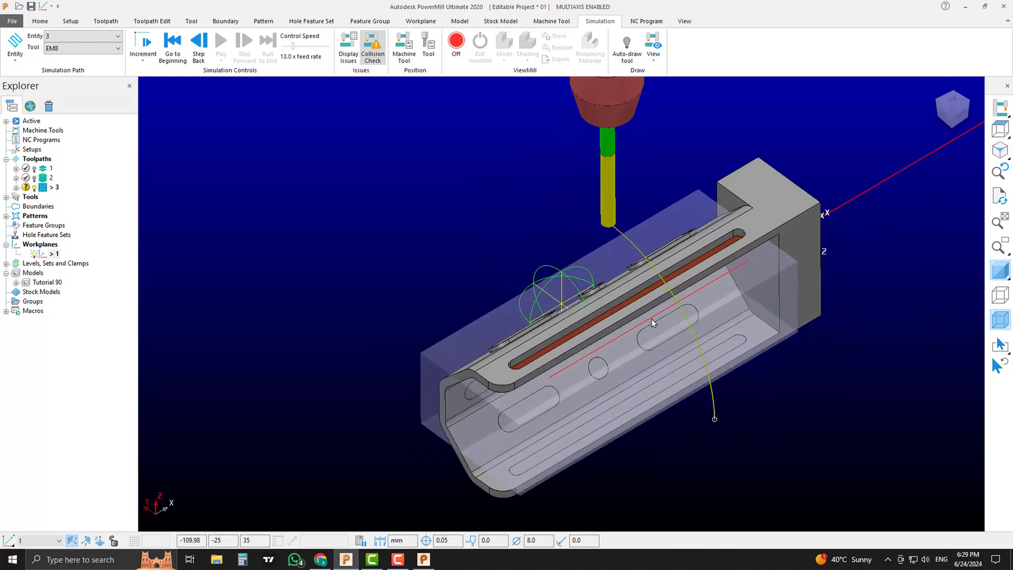
middle_drag(651, 319, 648, 270)
middle_drag(672, 315, 665, 239)
scroll(664, 238, up, 2)
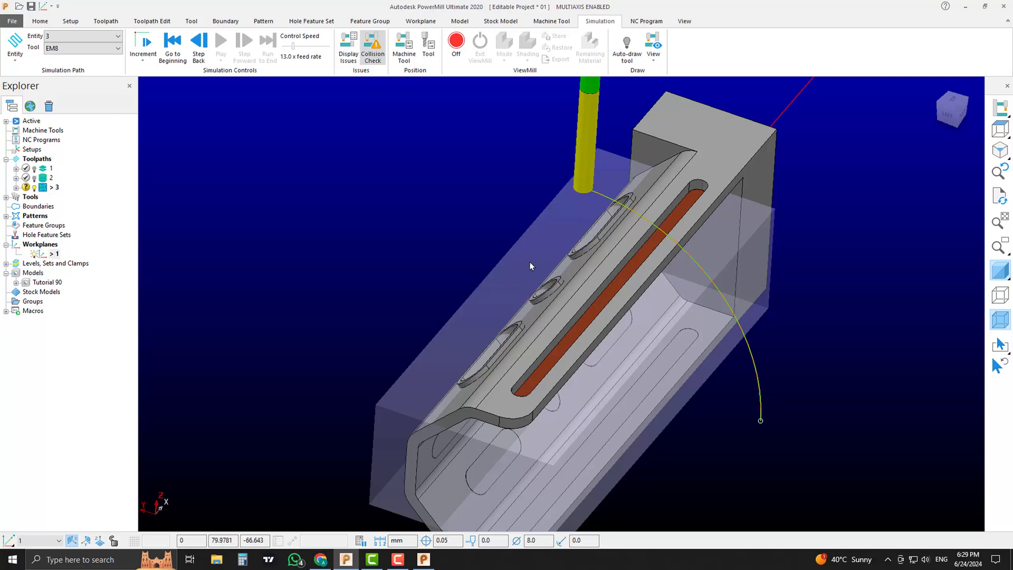
- Change the block's coordinate system to Global Transform, accept it, and check the block around the part
click(40, 21)
click(106, 45)
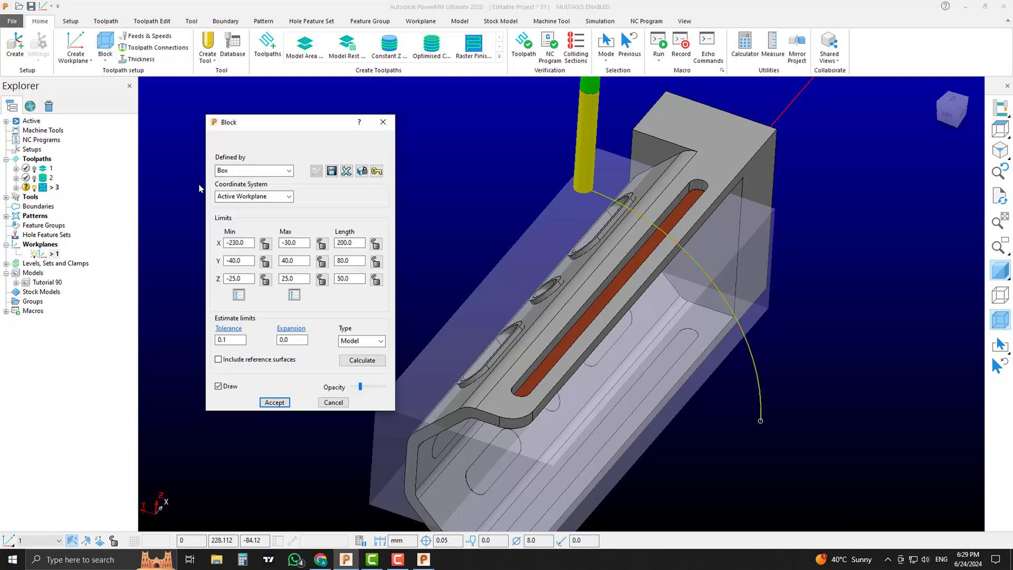
click(265, 197)
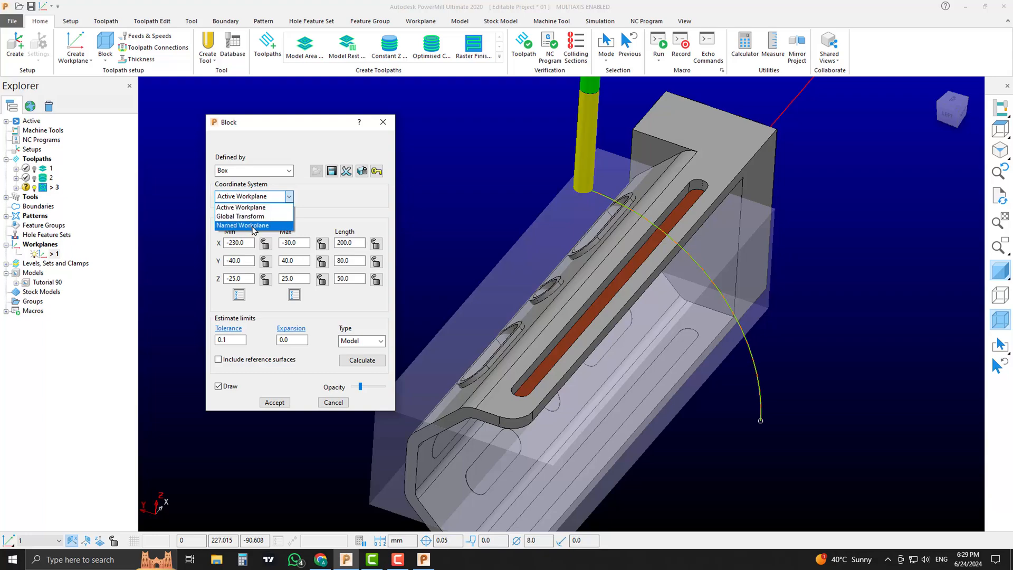
click(255, 217)
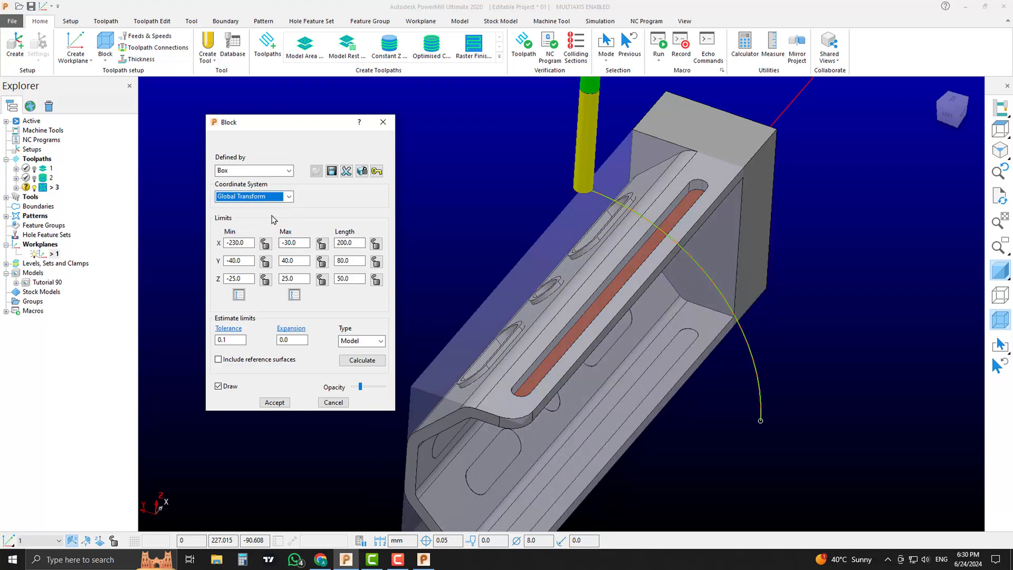
click(274, 403)
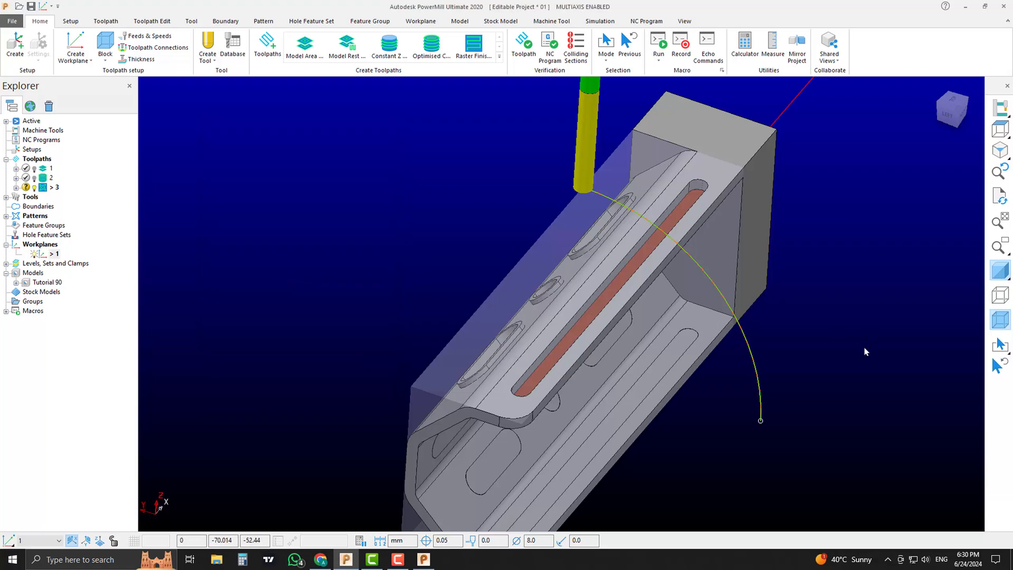
middle_drag(863, 351, 740, 335)
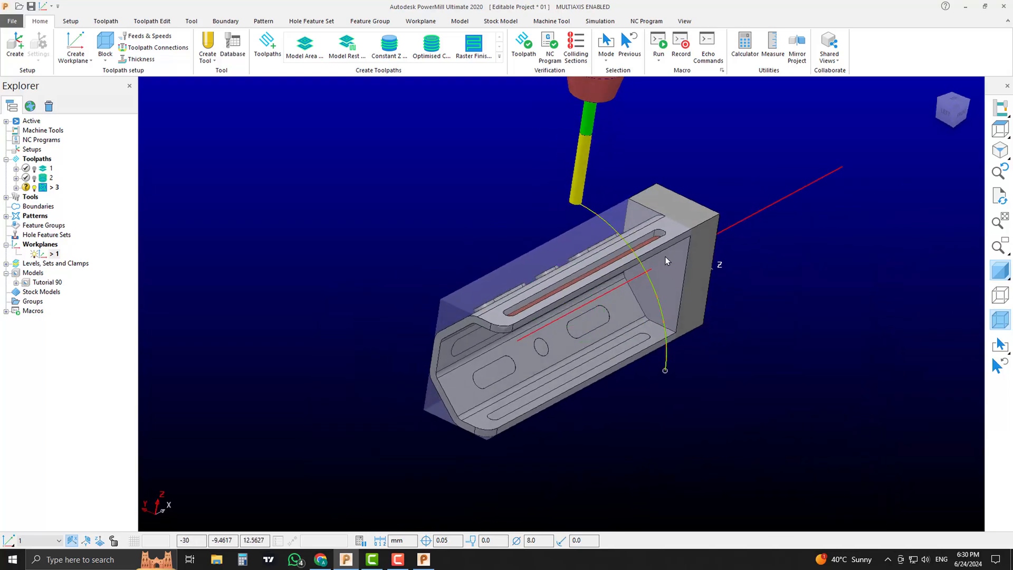
middle_drag(665, 257, 577, 198)
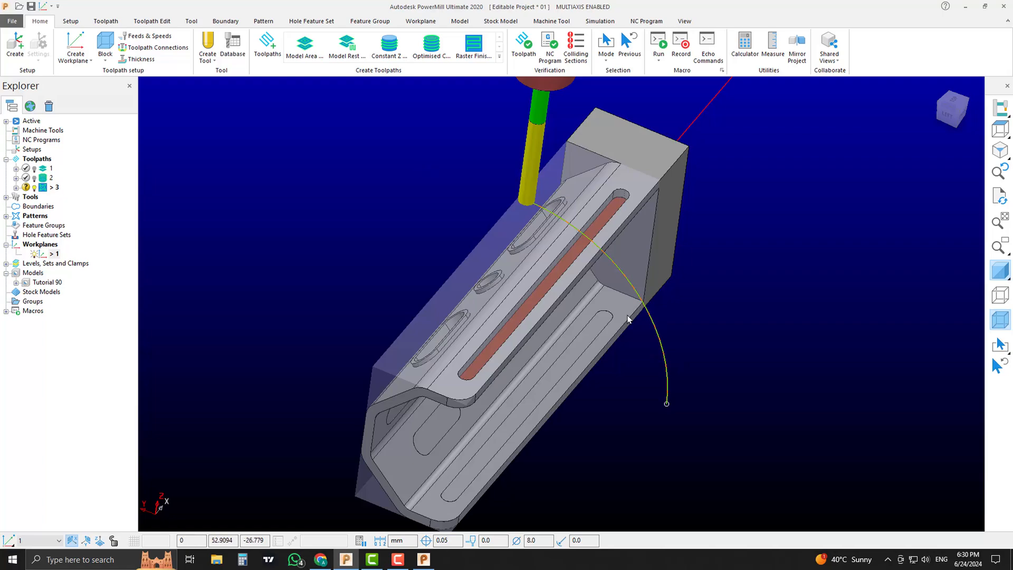
shift+middle_drag(710, 244, 702, 253)
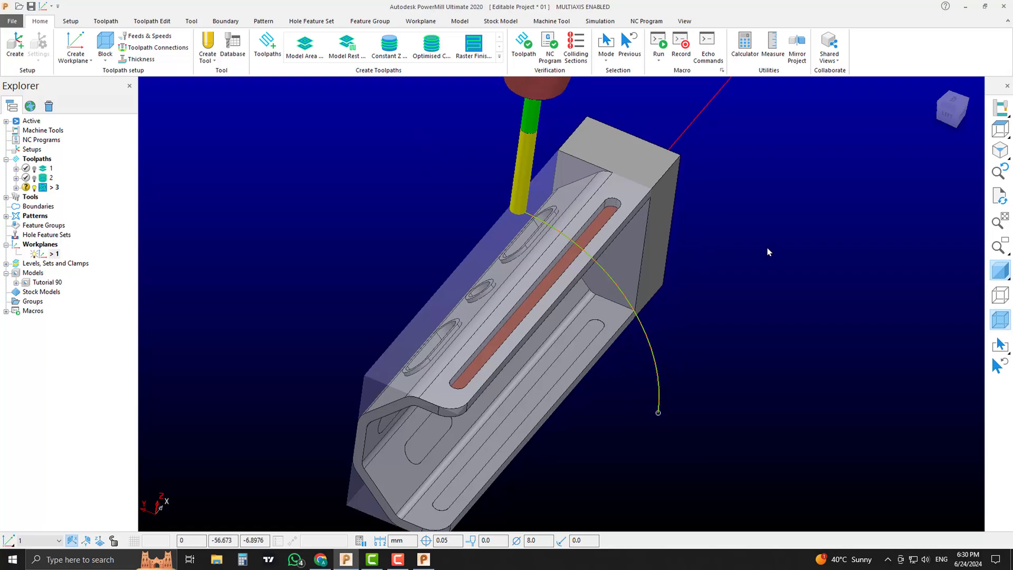
- Inspect the long slot in the part's upper face and hide the block around the part
scroll(601, 247, up, 3)
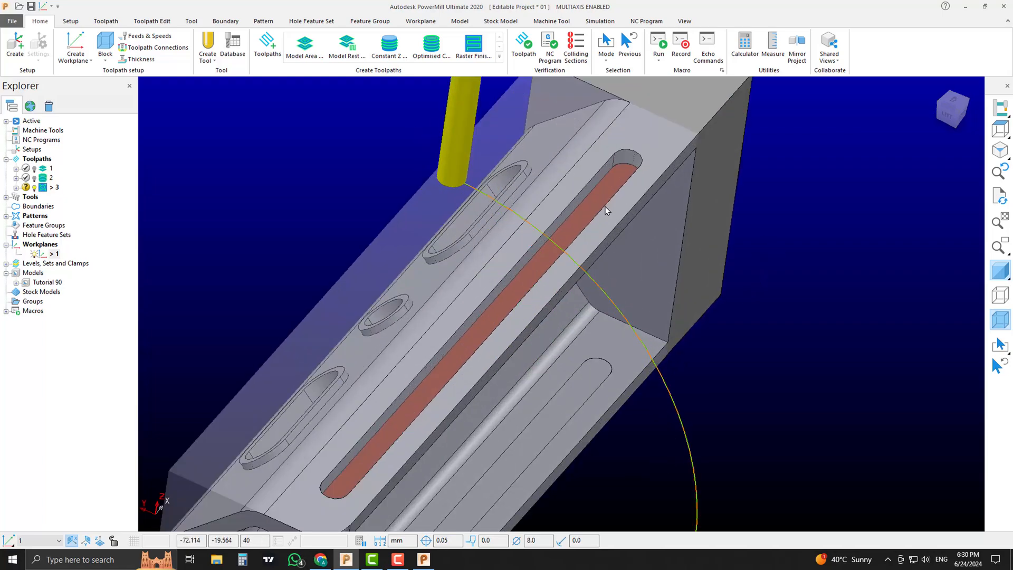
scroll(593, 219, down, 4)
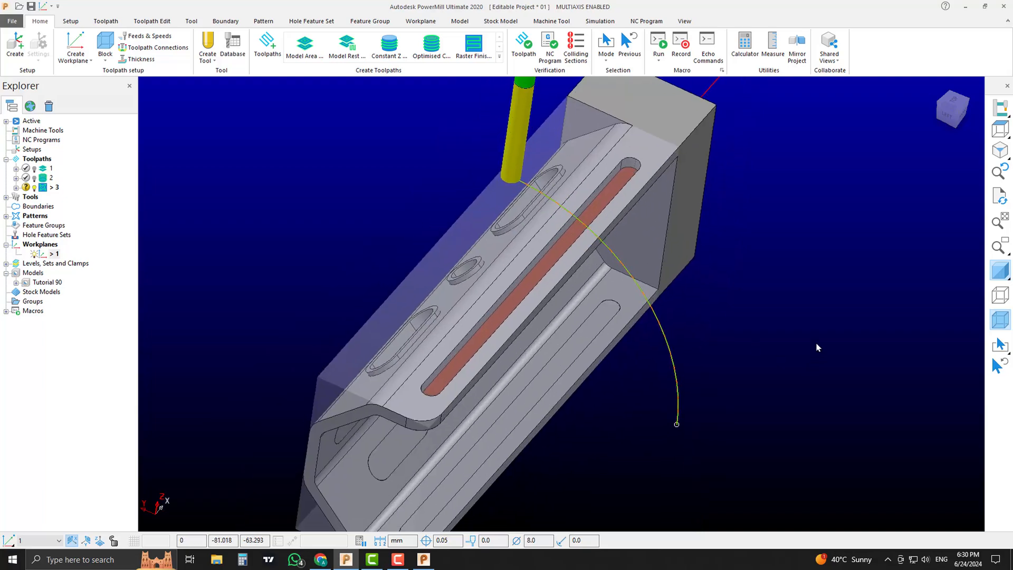
middle_drag(816, 347, 701, 267)
scroll(606, 184, up, 2)
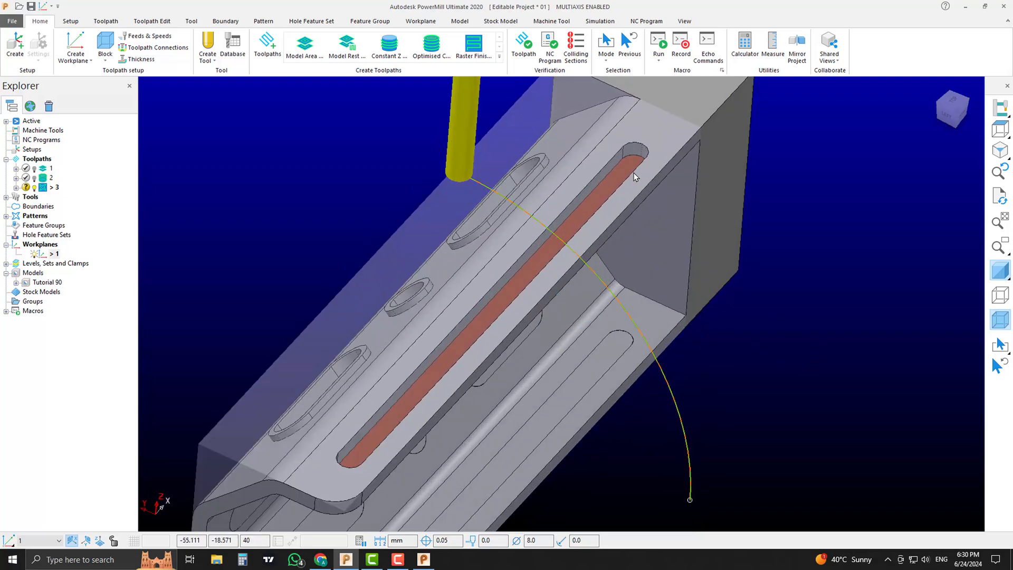
middle_drag(634, 175, 530, 246)
scroll(609, 225, up, 4)
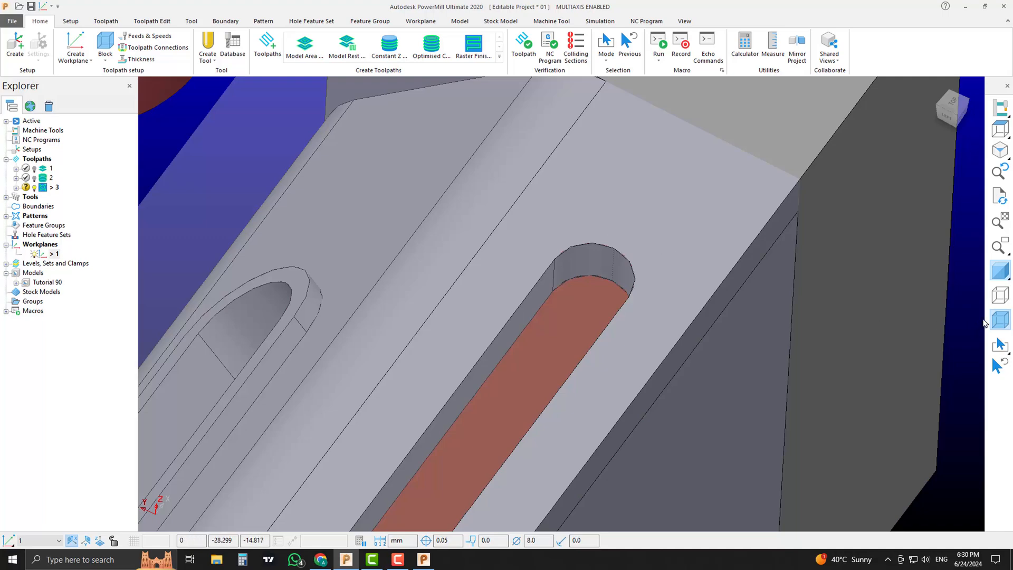
click(998, 319)
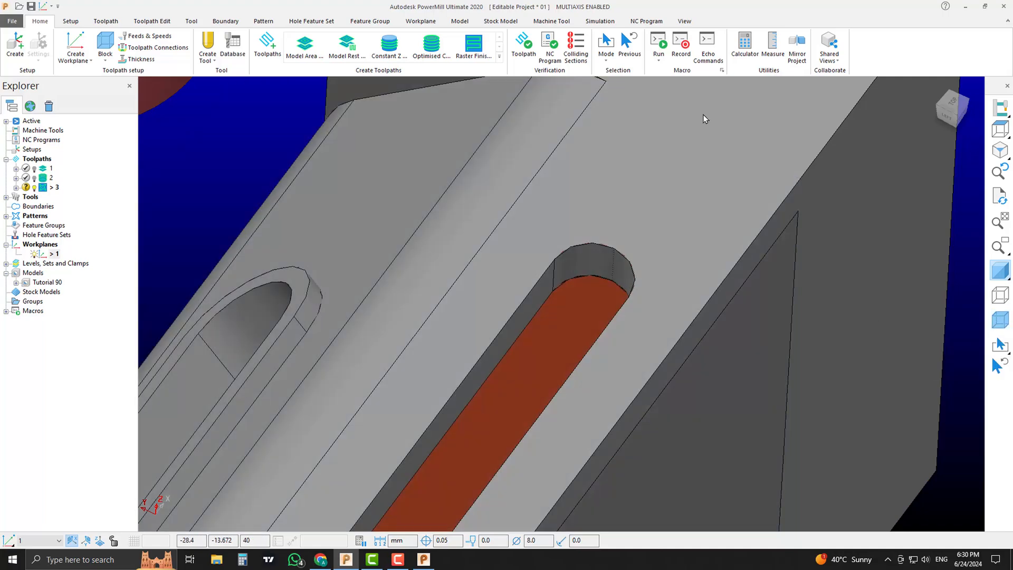
- Measure the slot's width between two points on opposite edges at its rounded end and close the measurement
click(773, 51)
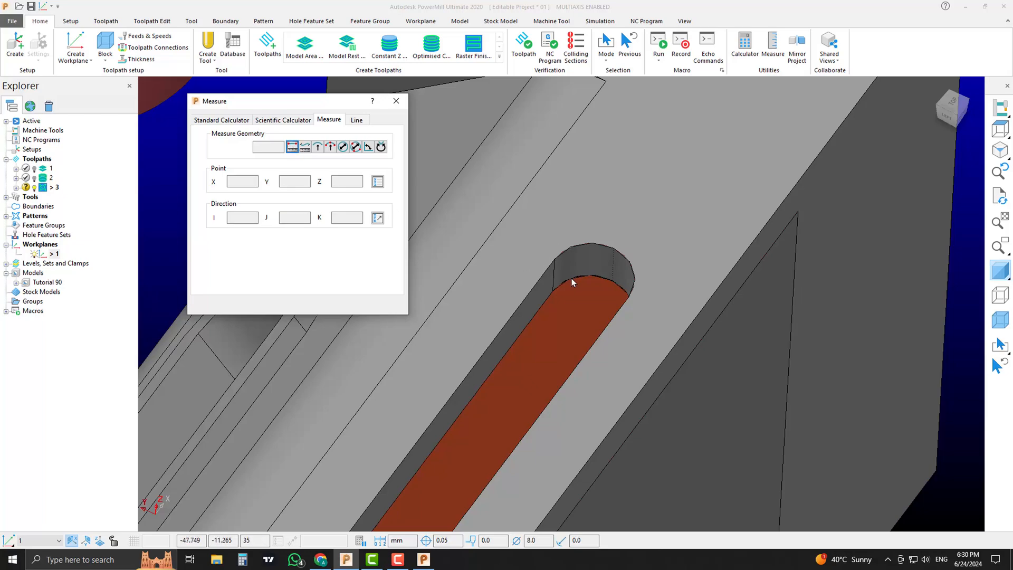
scroll(571, 277, up, 3)
click(291, 147)
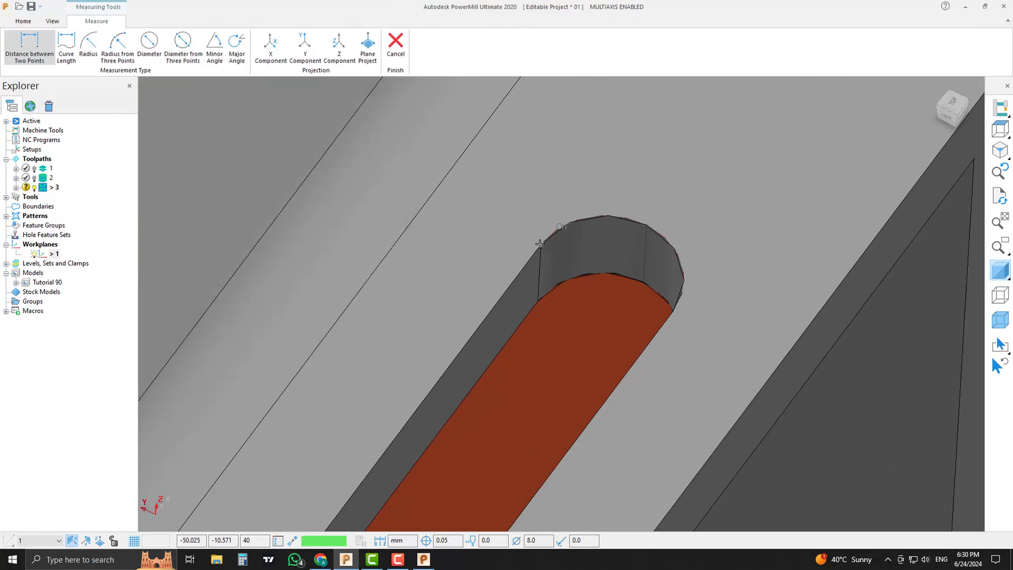
click(540, 245)
click(675, 304)
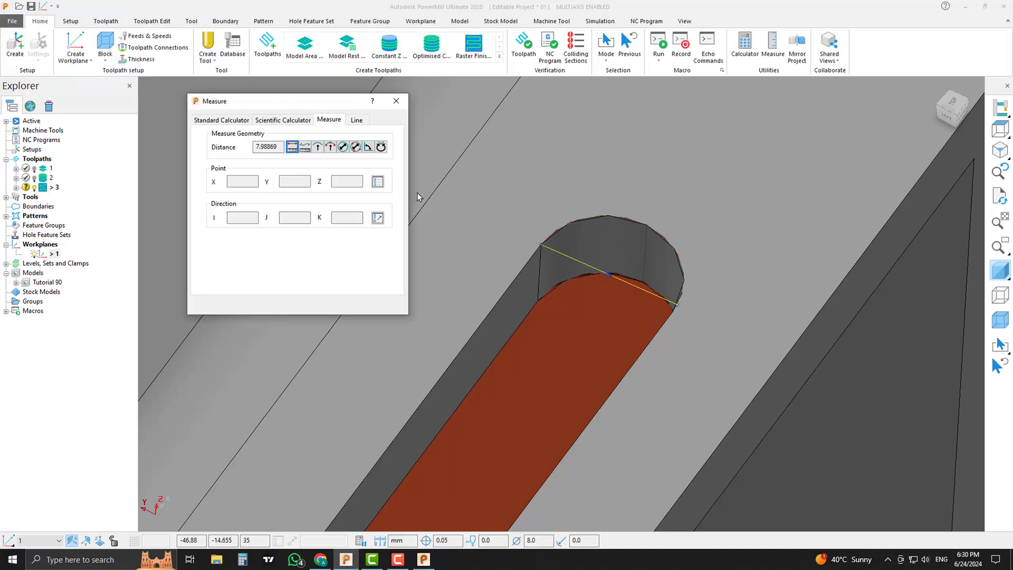
click(395, 101)
- Examine the long slot and its coloured floor surface relative to the tool and the surrounding faces
scroll(575, 321, down, 7)
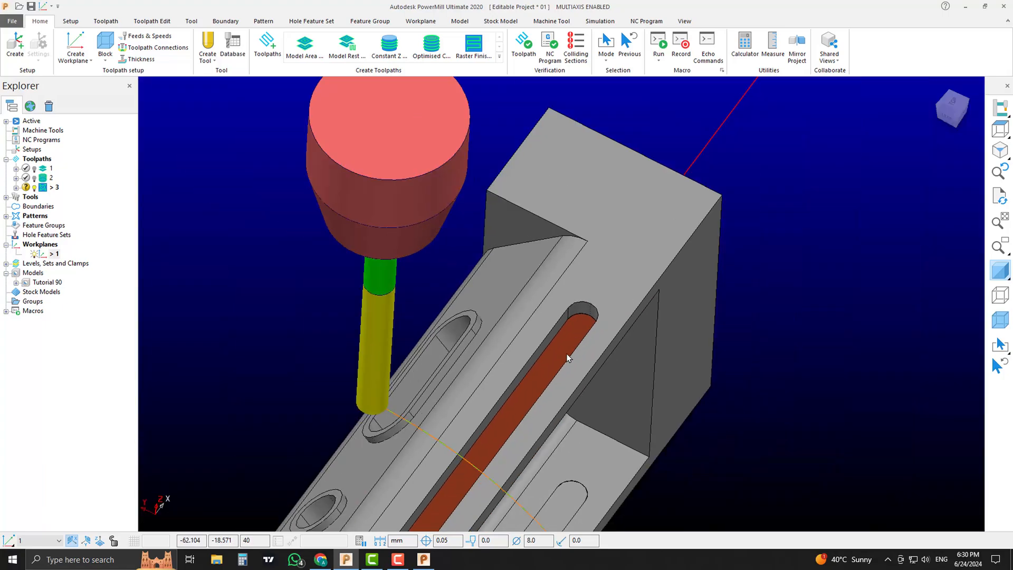
shift+middle_drag(531, 391, 494, 359)
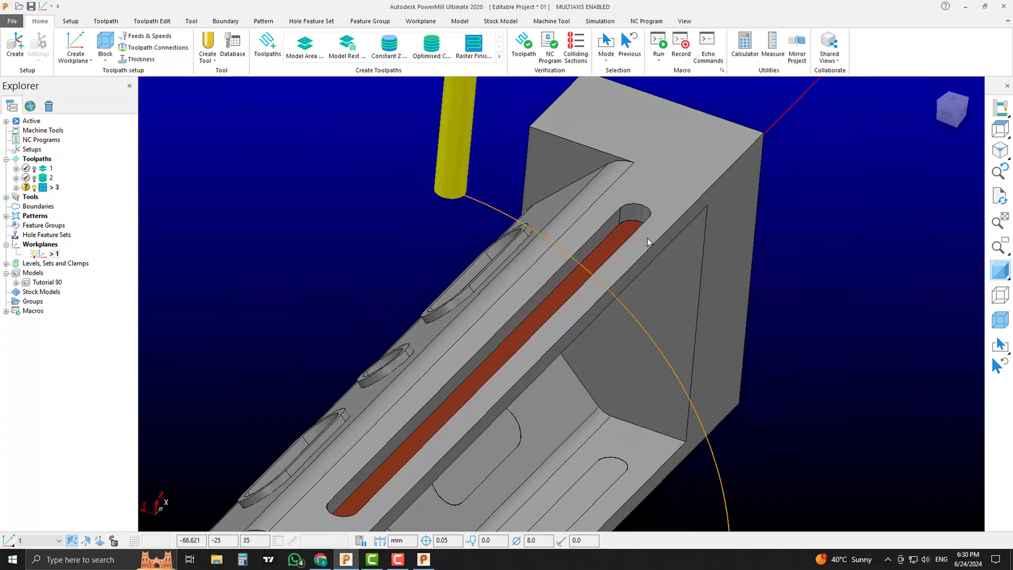
scroll(580, 373, down, 3)
middle_drag(583, 369, 560, 322)
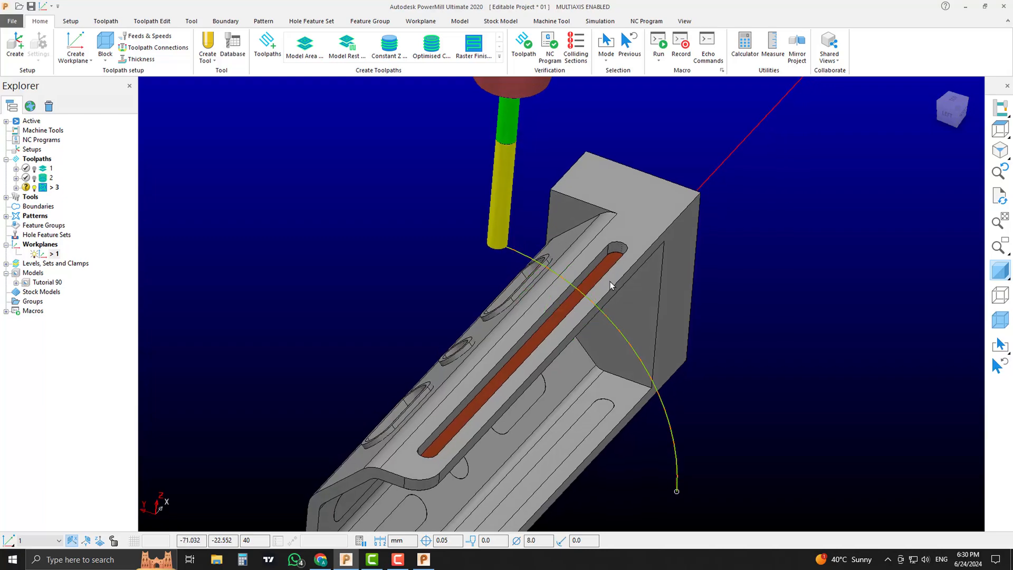
scroll(610, 281, up, 3)
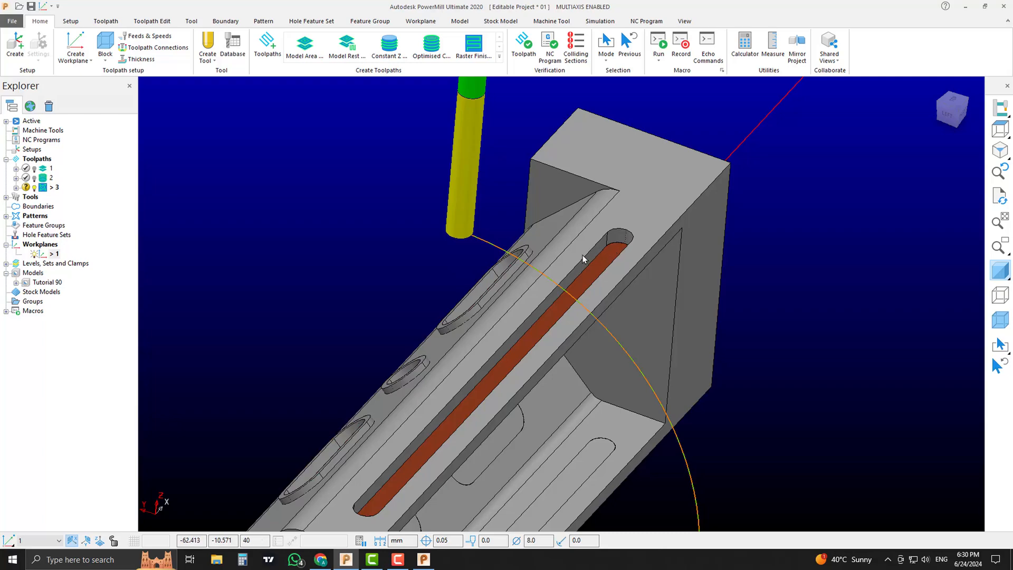
scroll(599, 255, up, 2)
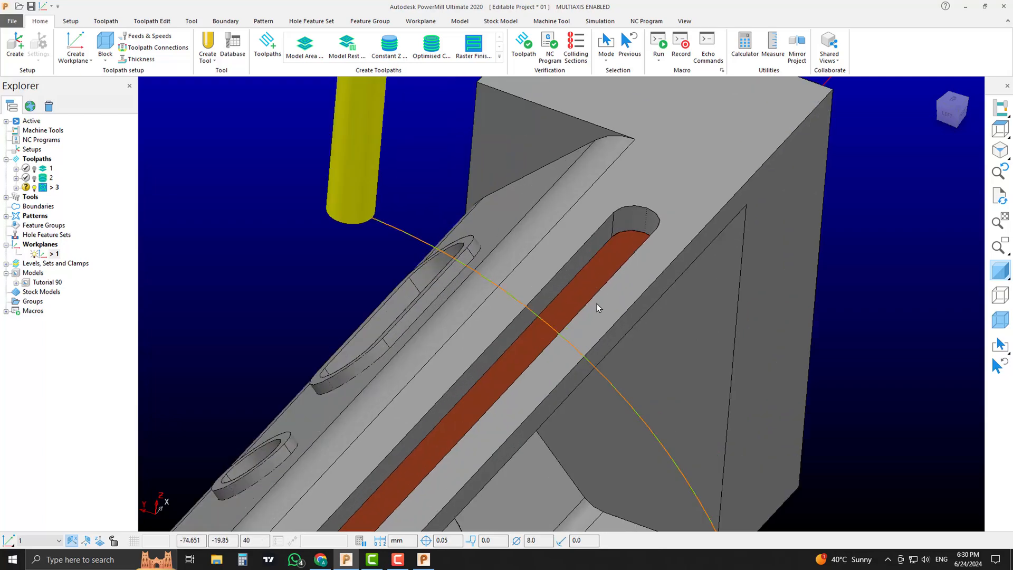
scroll(603, 283, down, 3)
scroll(641, 297, up, 1)
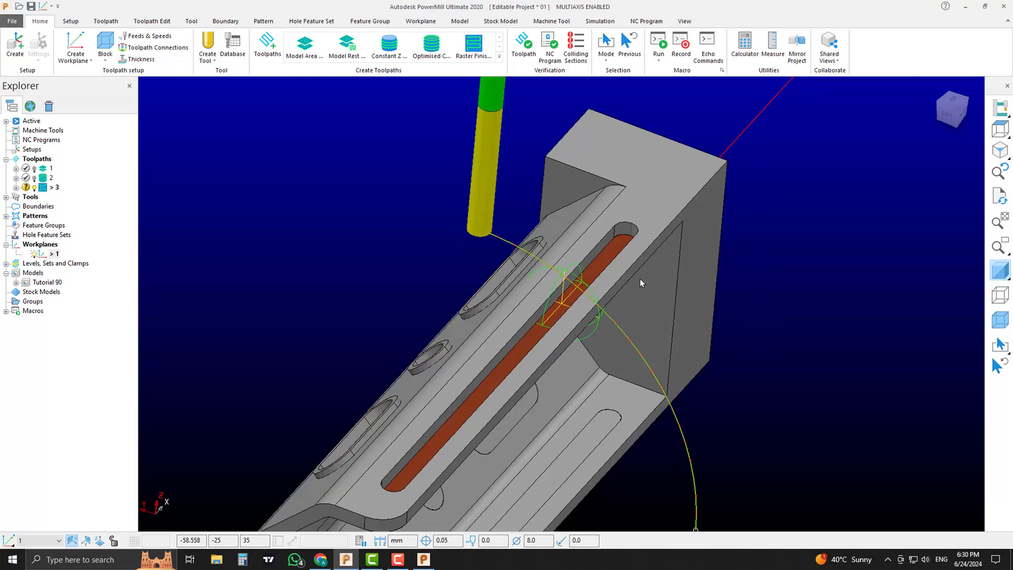
shift+middle_drag(634, 267, 634, 264)
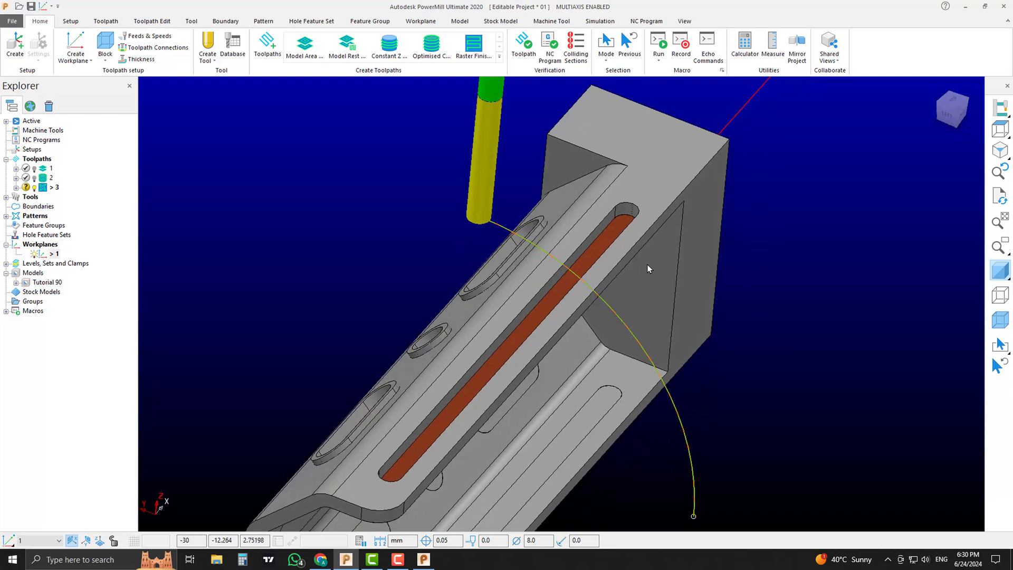
- Create the 6 mm end mill EM6 from the tool database
click(232, 44)
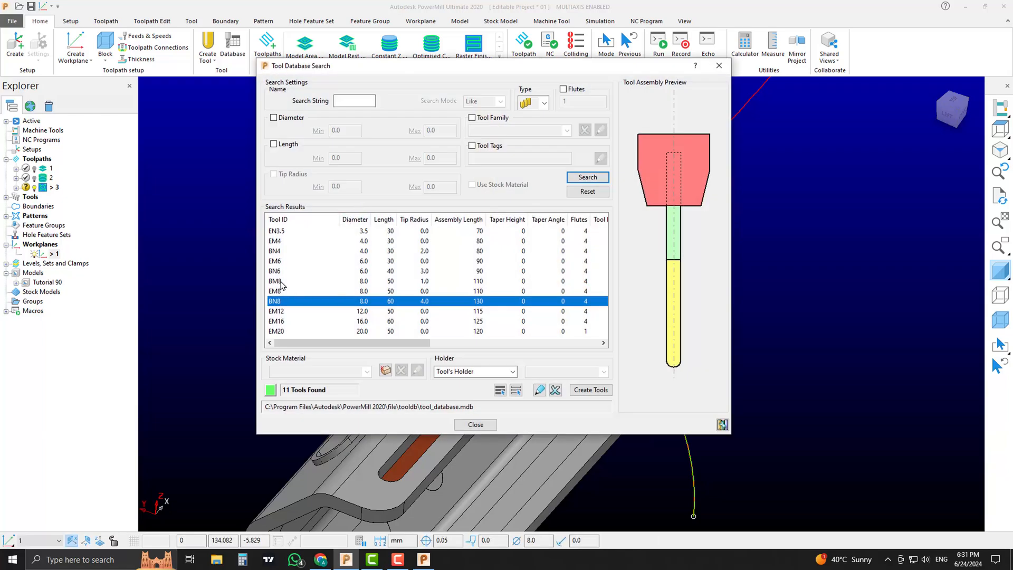
click(279, 261)
click(588, 390)
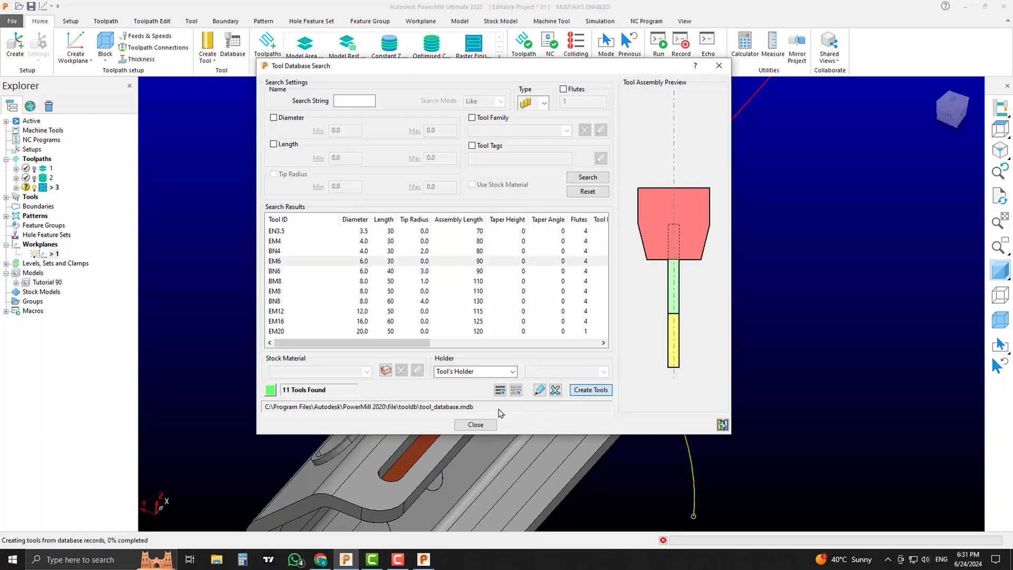
click(475, 425)
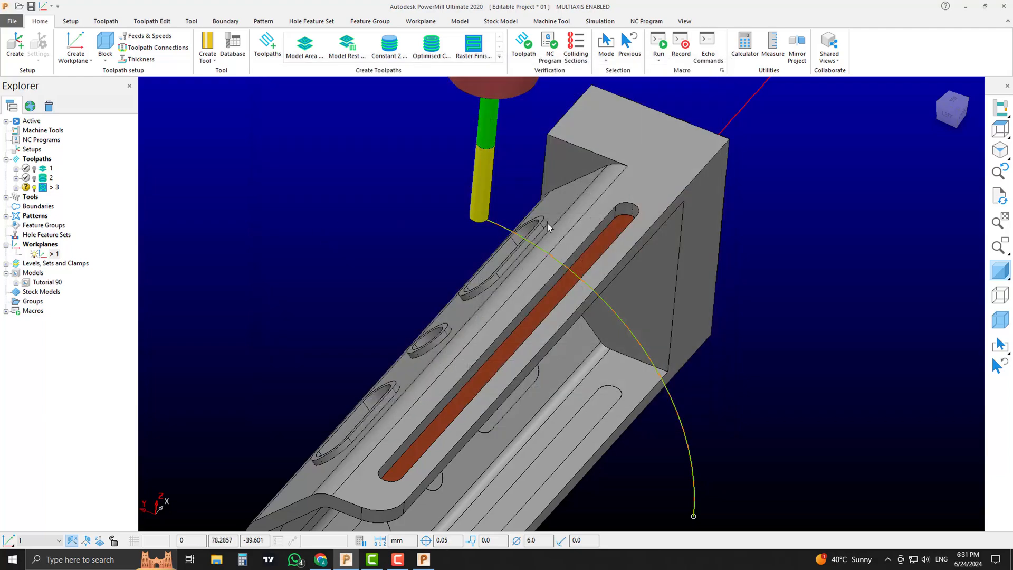
- Delete the coloured floor surface of the long slot from the Tutorial 90 model
scroll(602, 237, up, 2)
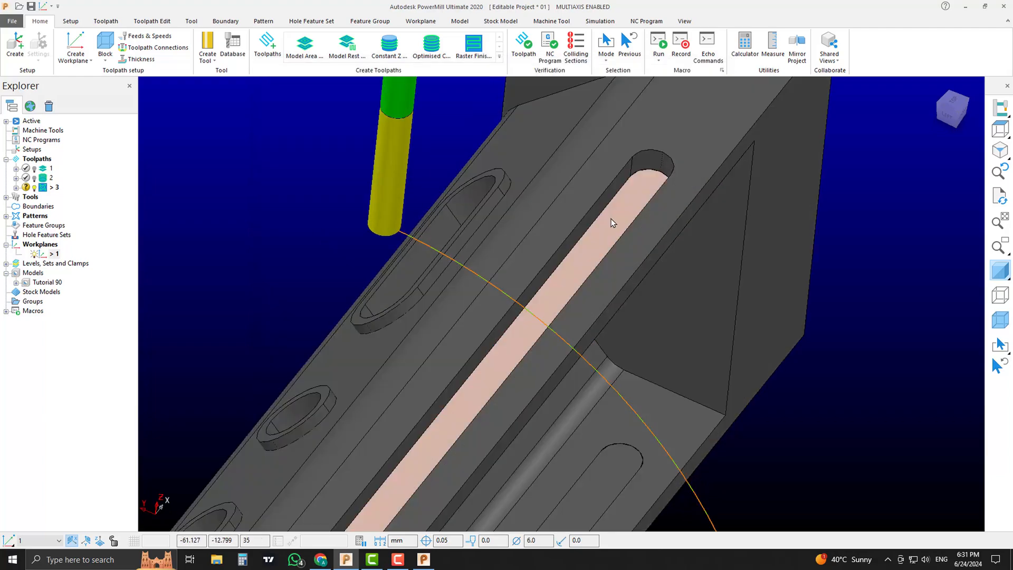
right_click(610, 222)
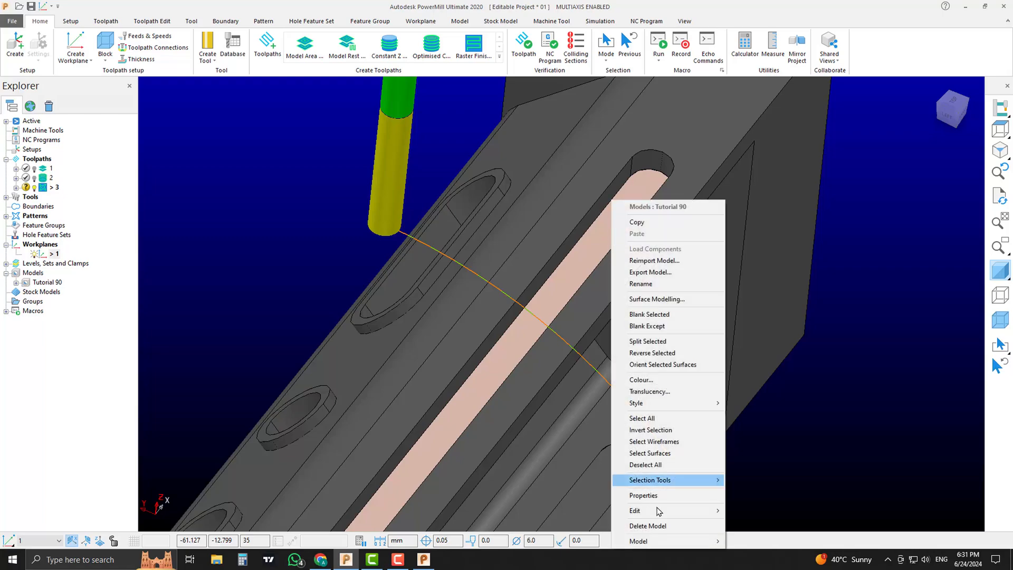
mouse_move(670, 510)
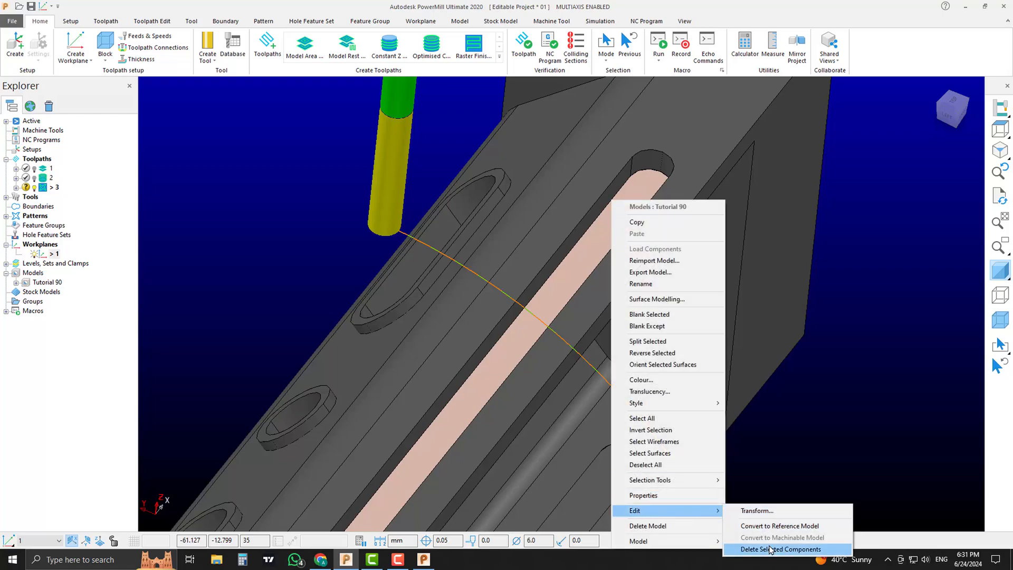
click(770, 548)
scroll(857, 371, down, 3)
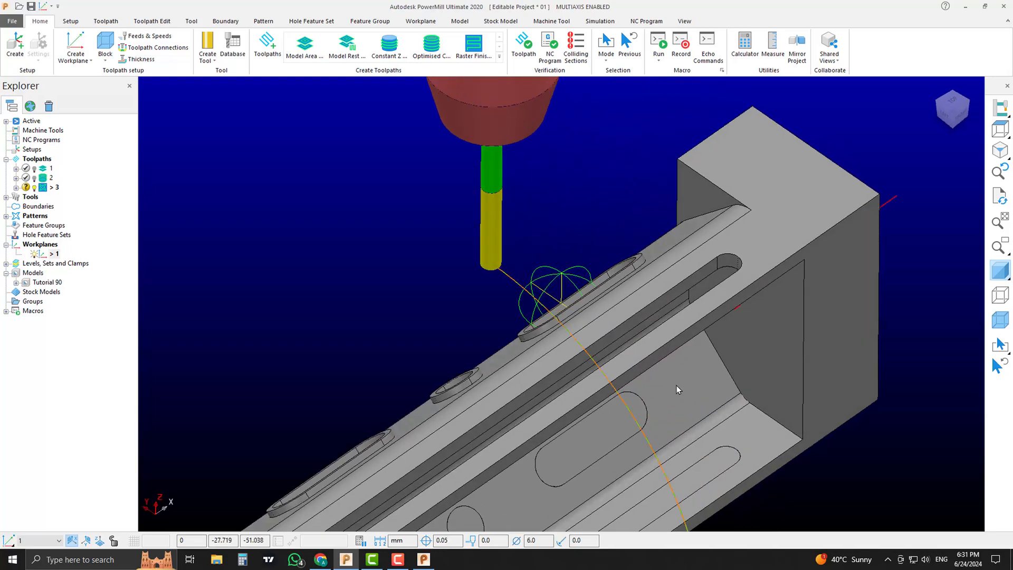
middle_drag(676, 385, 652, 349)
scroll(720, 352, down, 3)
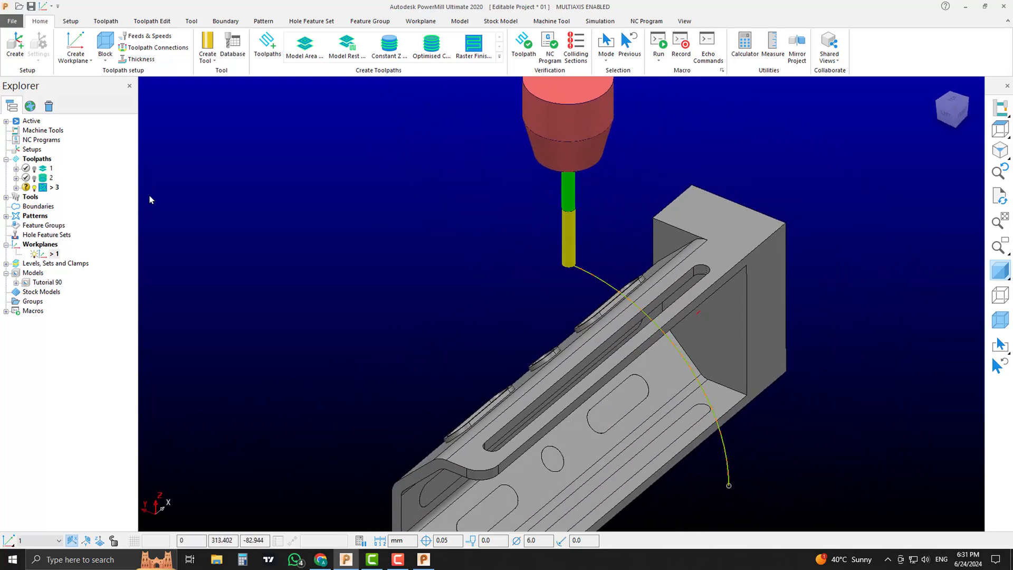
- Check the list of tools and start a new Constant Z Finishing toolpath with the EM6 tool
click(7, 216)
click(7, 217)
click(6, 197)
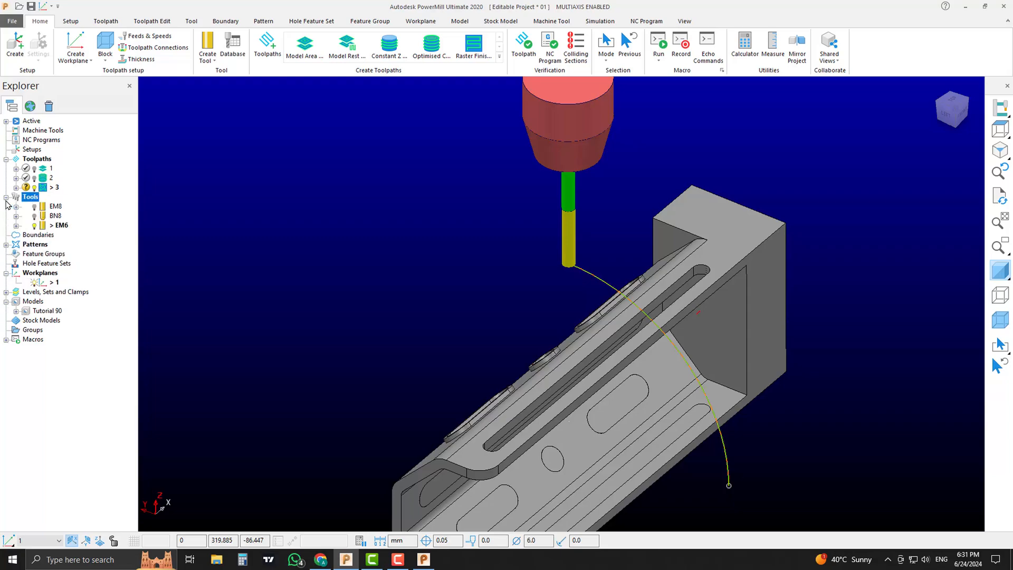
click(267, 46)
click(206, 181)
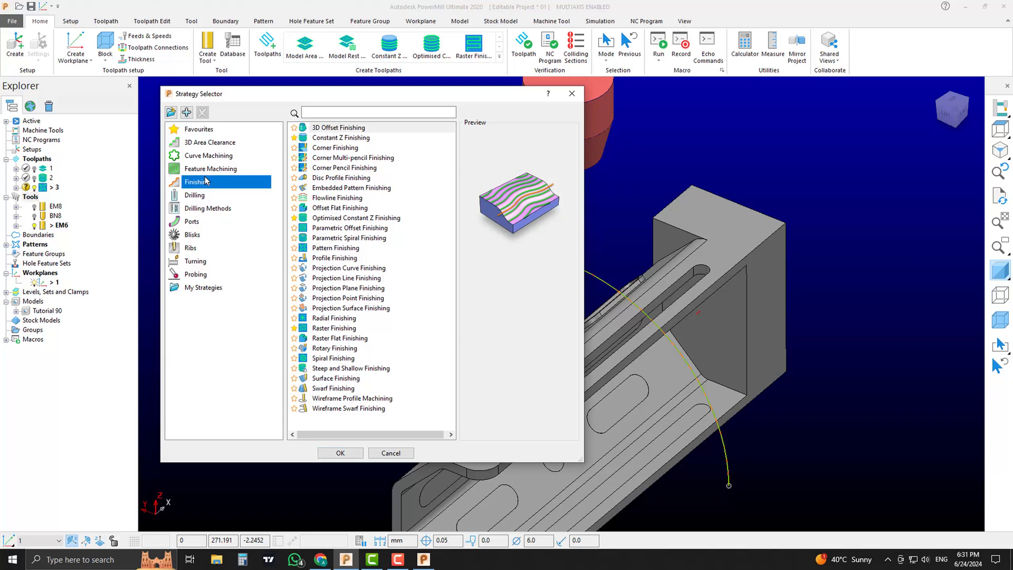
click(343, 138)
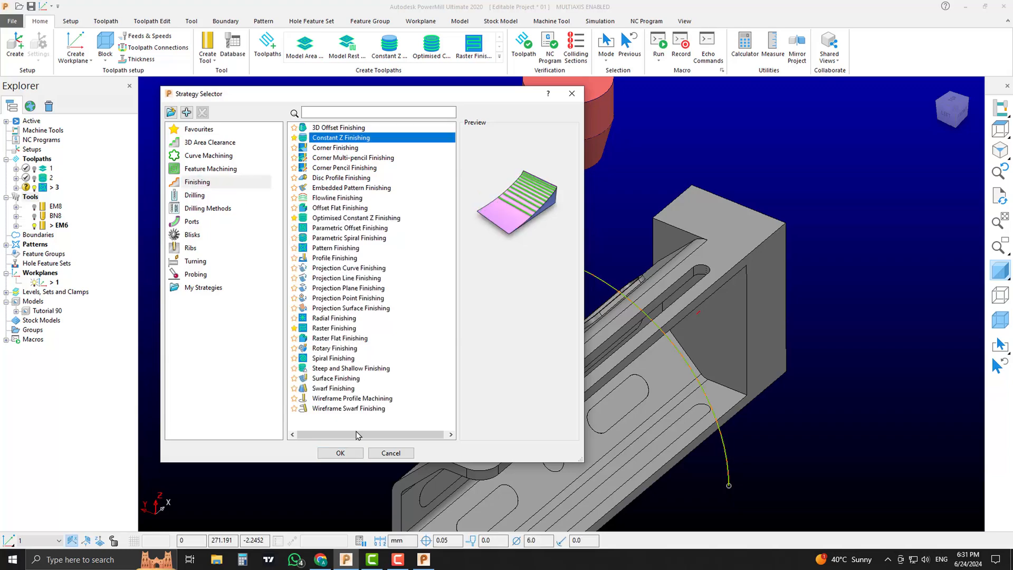
click(340, 452)
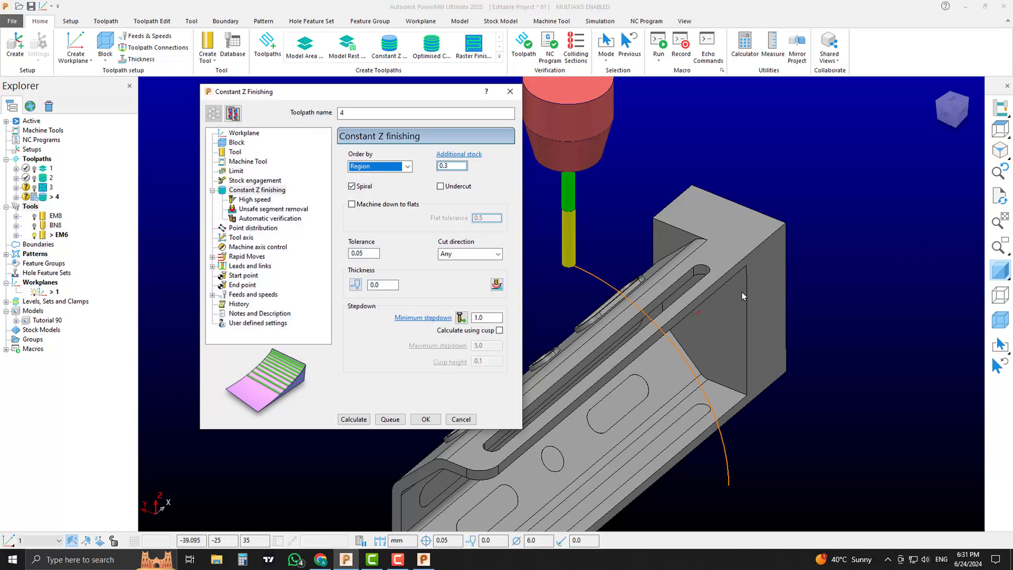
- Create a user-defined boundary from the selected slotted upper face of the model and accept it
scroll(742, 292, up, 2)
scroll(731, 296, up, 1)
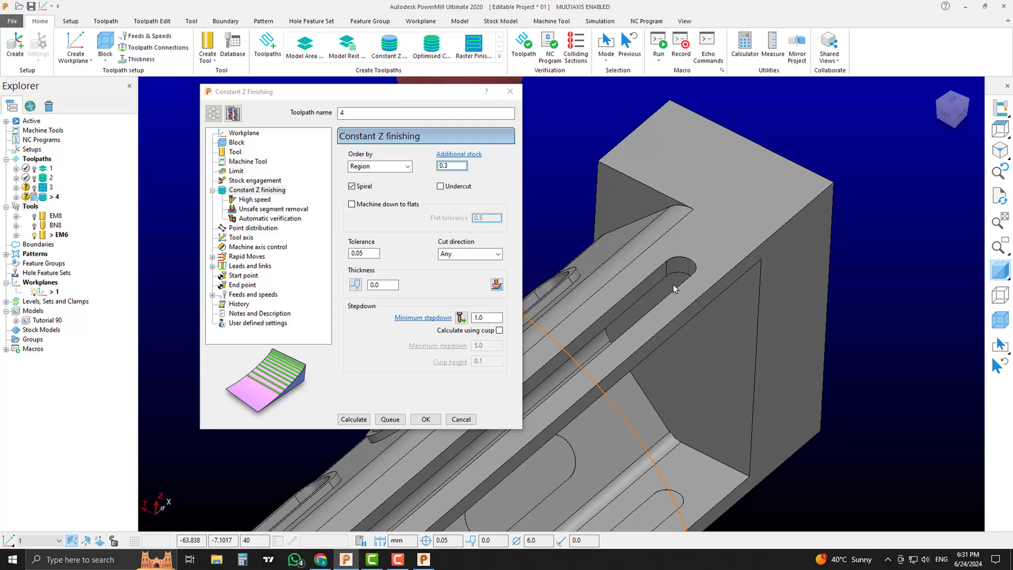
click(38, 244)
right_click(40, 247)
mouse_move(132, 302)
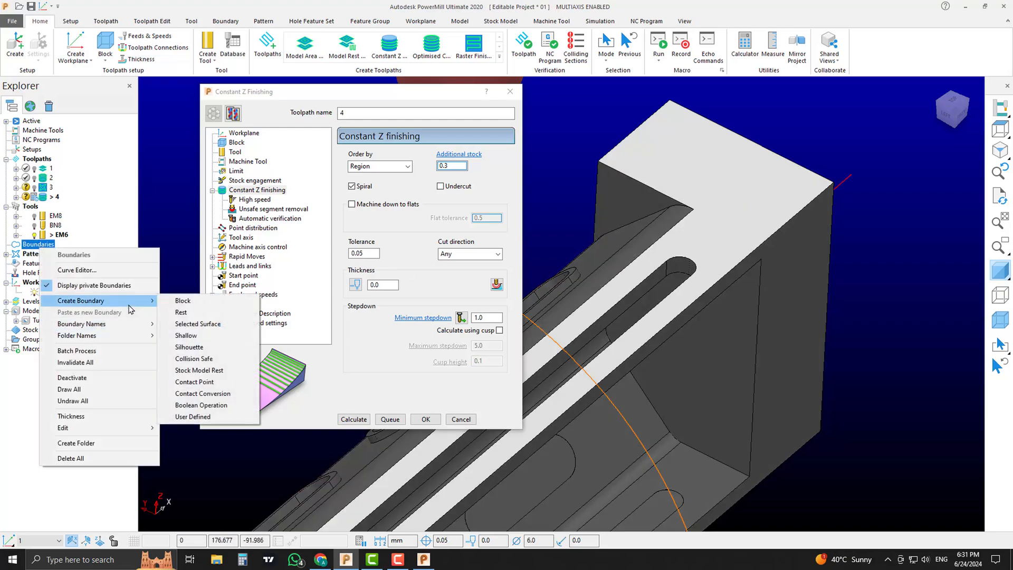
click(195, 416)
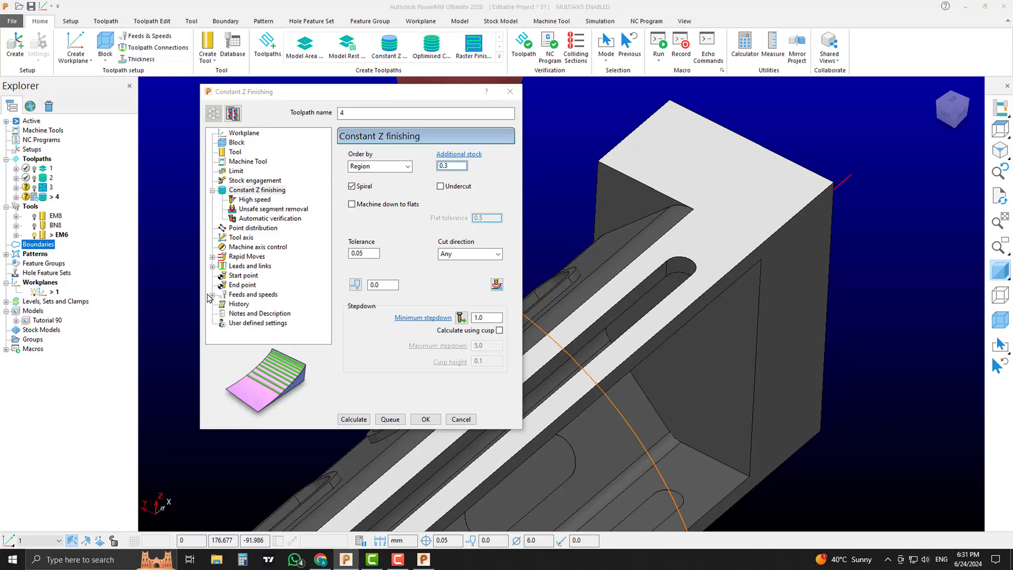
click(215, 183)
click(251, 384)
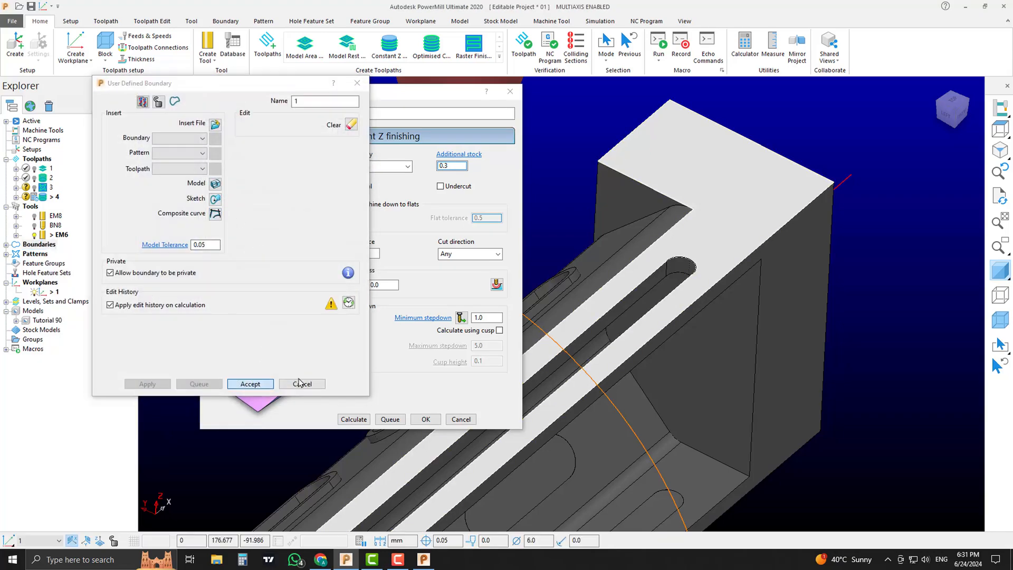
- Temporarily hide the model shading, delete the boundary's outer outline to keep only the slot contour, and restore the shading
click(903, 217)
click(1000, 270)
drag(784, 136, 736, 172)
key(Delete)
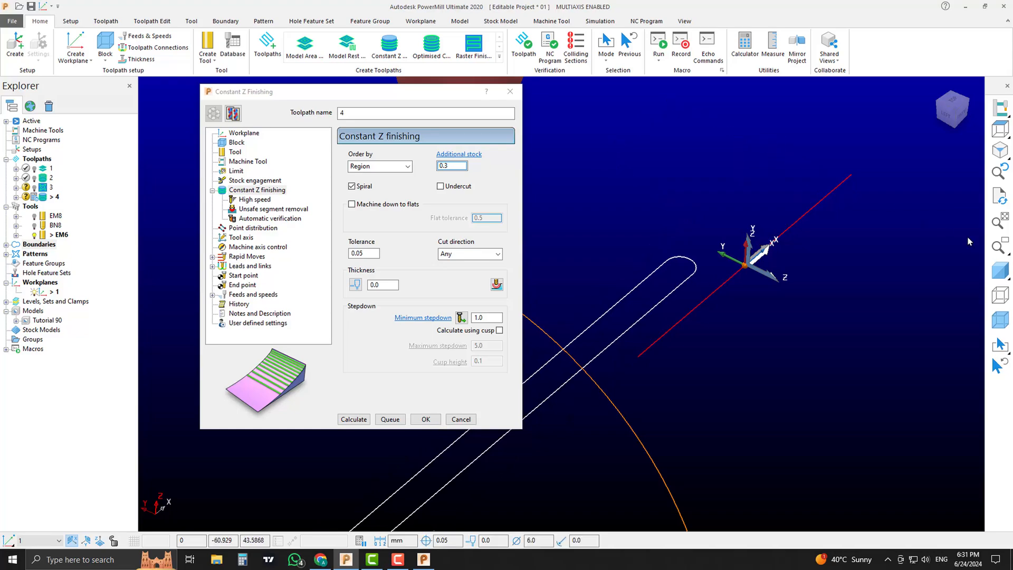
click(992, 272)
- Set the Constant Z finishing toolpath's minimum stepdown to 0.25
scroll(794, 295, down, 2)
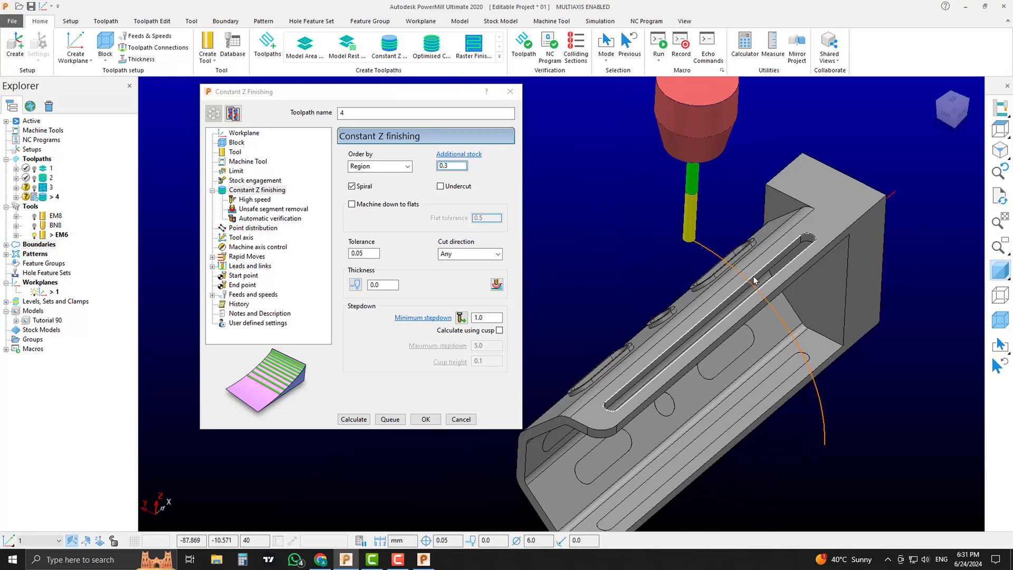
scroll(754, 279, up, 1)
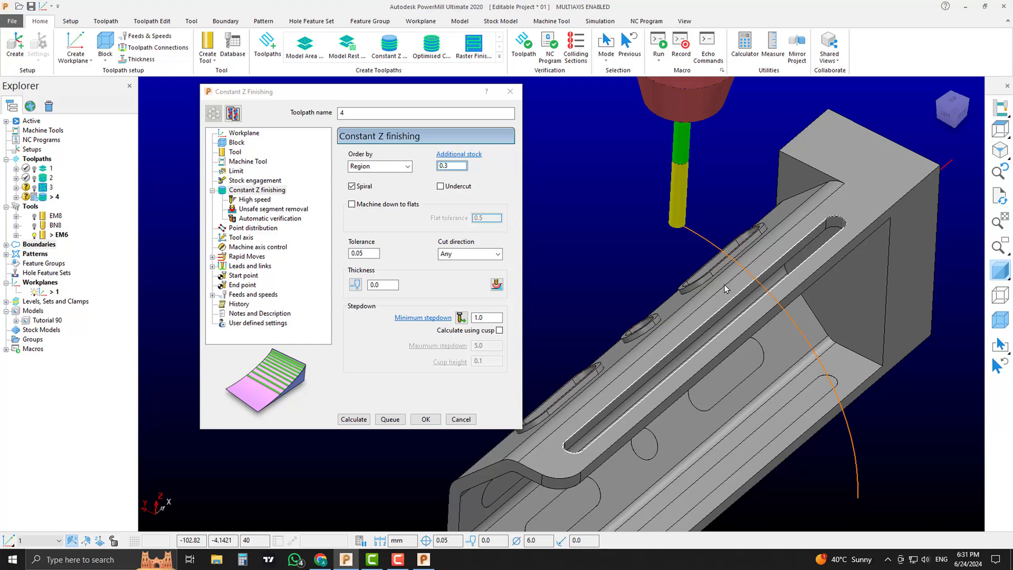
click(490, 316)
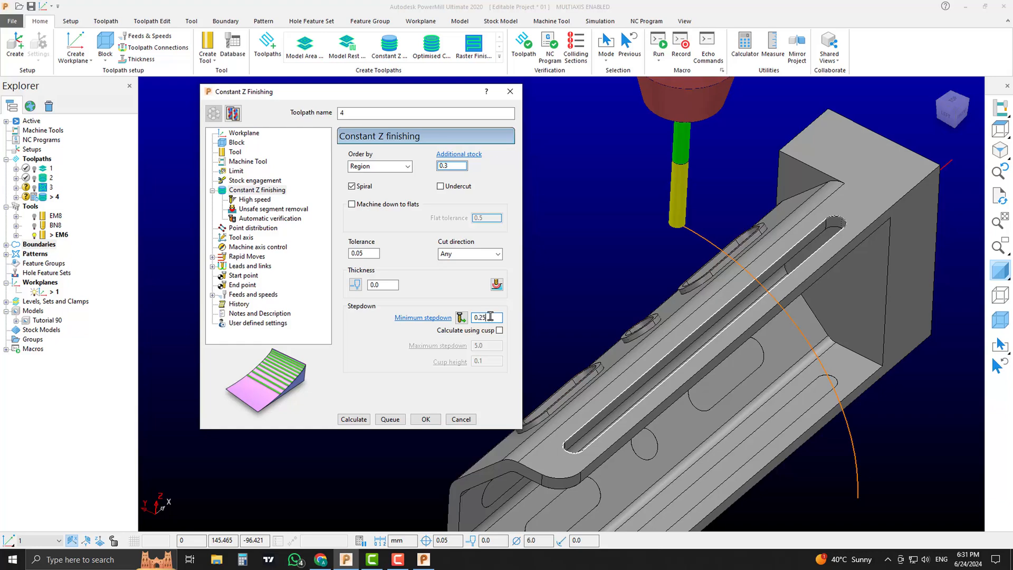
- Review the toolpath's limit settings and set its tool axis to Vertical
key(Return)
click(267, 199)
click(256, 192)
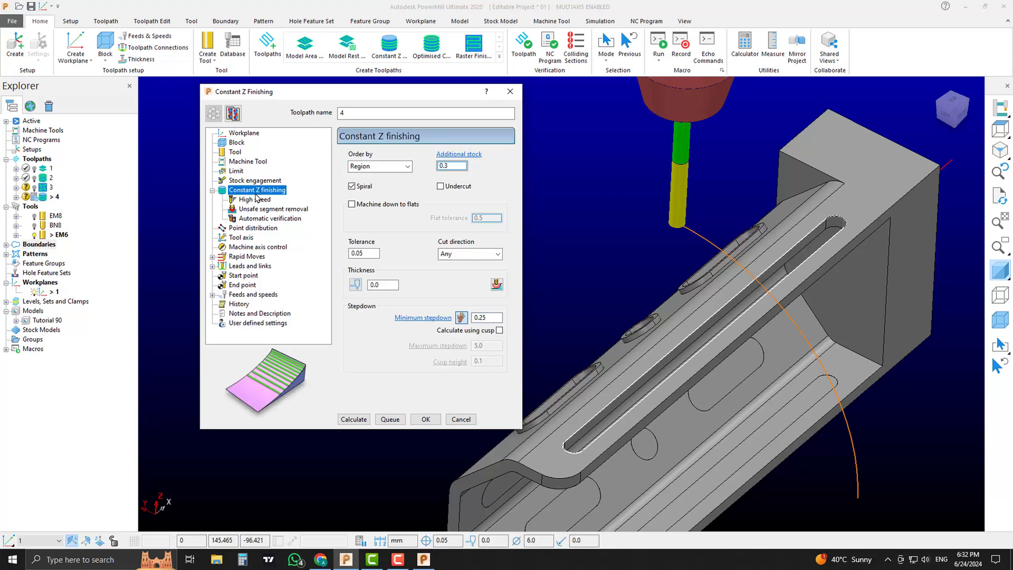
click(236, 171)
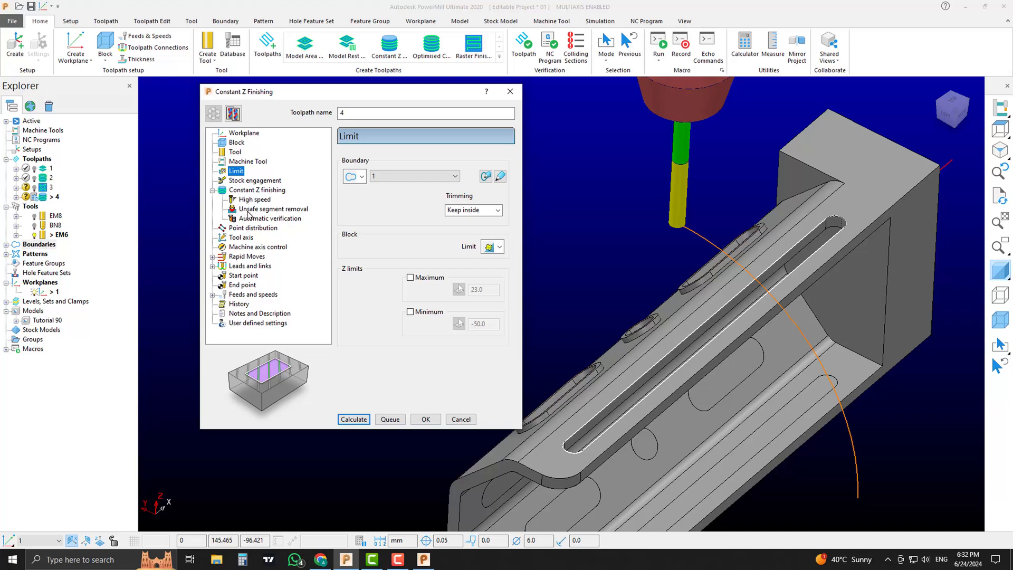
click(242, 237)
click(385, 162)
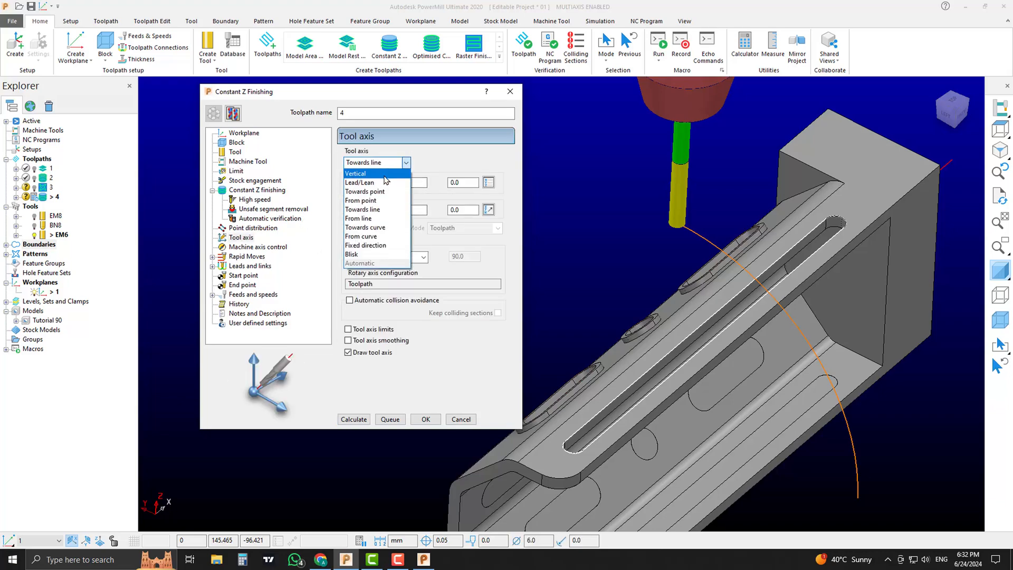
click(375, 174)
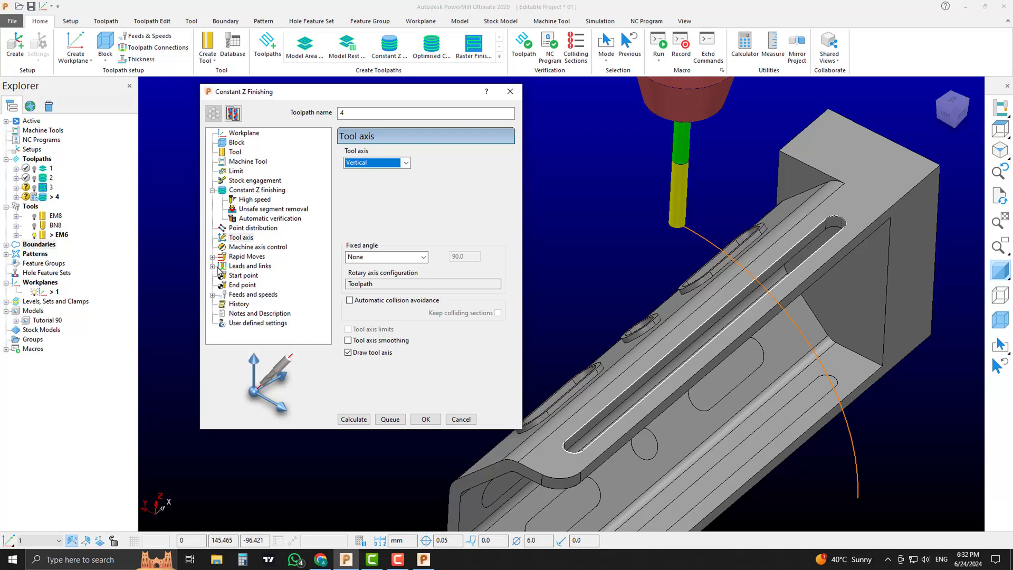
- Set both the start point and the end point to Block centre safe, calculate the toolpath, and close its settings
click(240, 275)
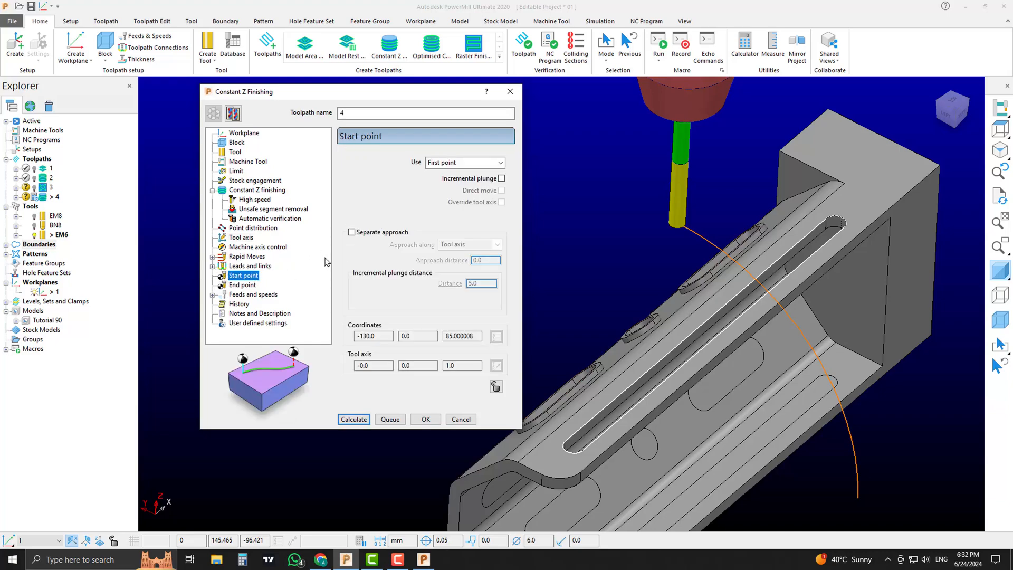
click(468, 166)
click(468, 179)
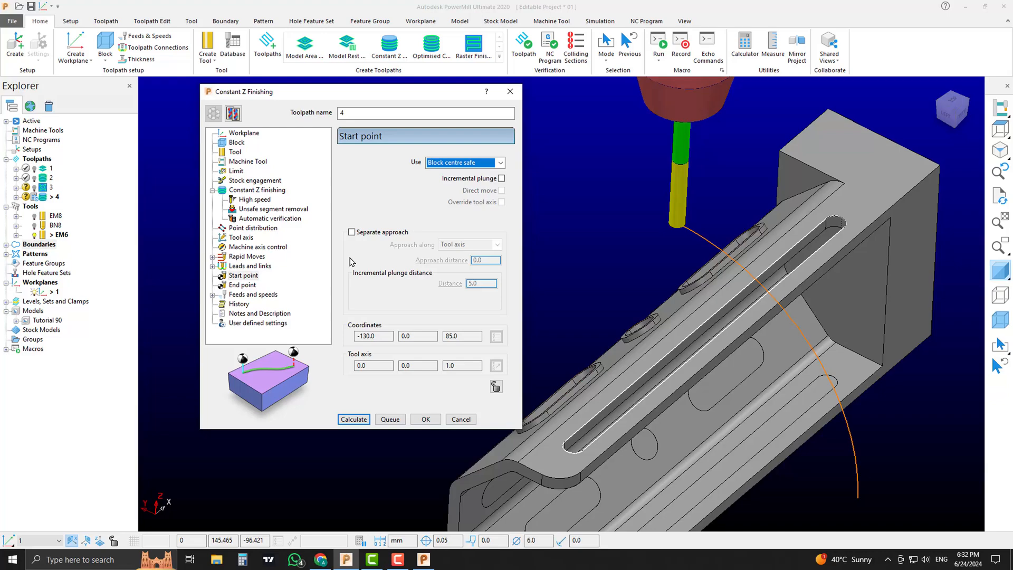
click(251, 286)
click(458, 168)
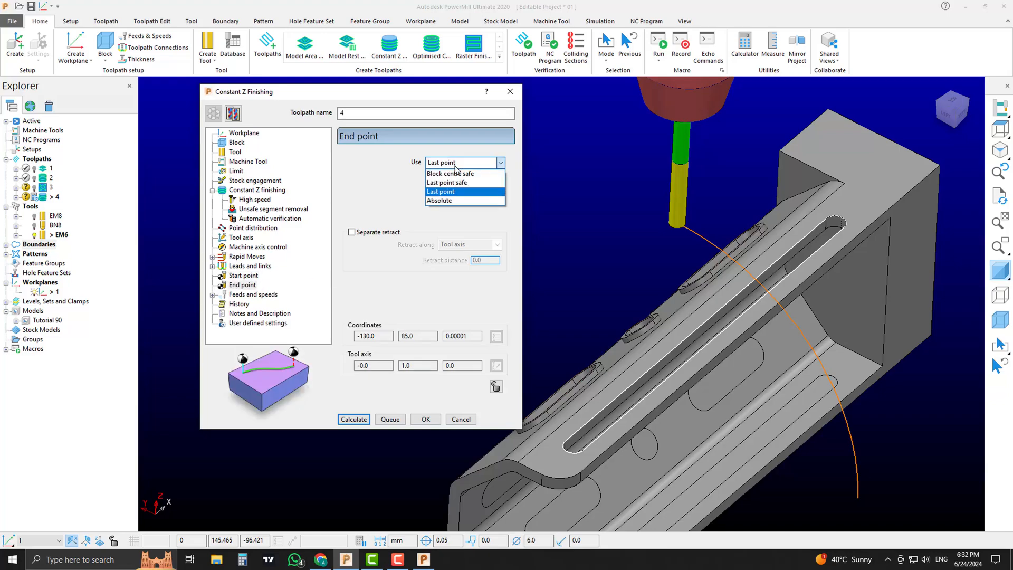
click(464, 180)
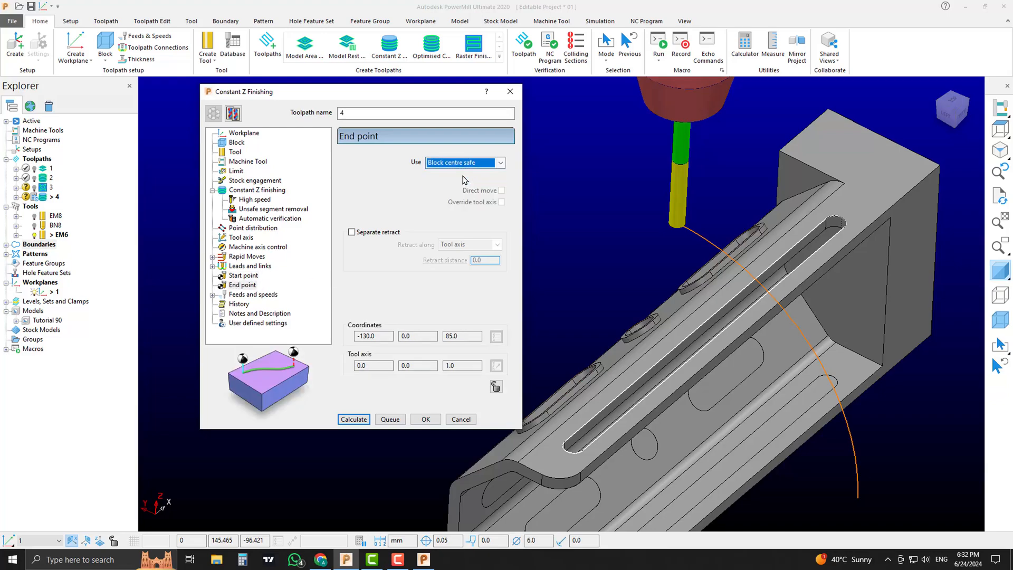
click(353, 419)
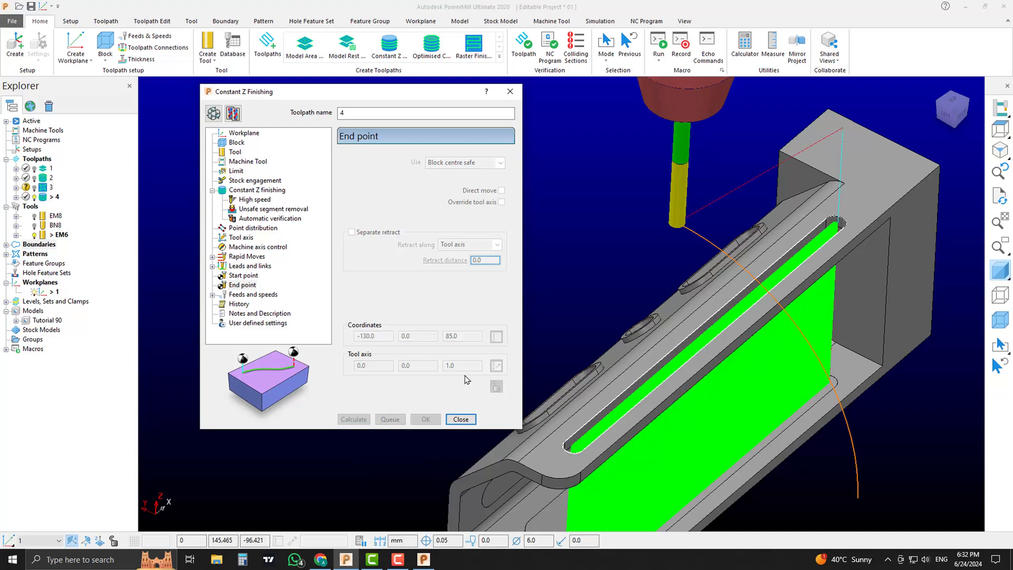
click(461, 419)
- Show the model from the front with its wireframe displayed over the shading
middle_drag(718, 370, 636, 280)
scroll(811, 299, up, 3)
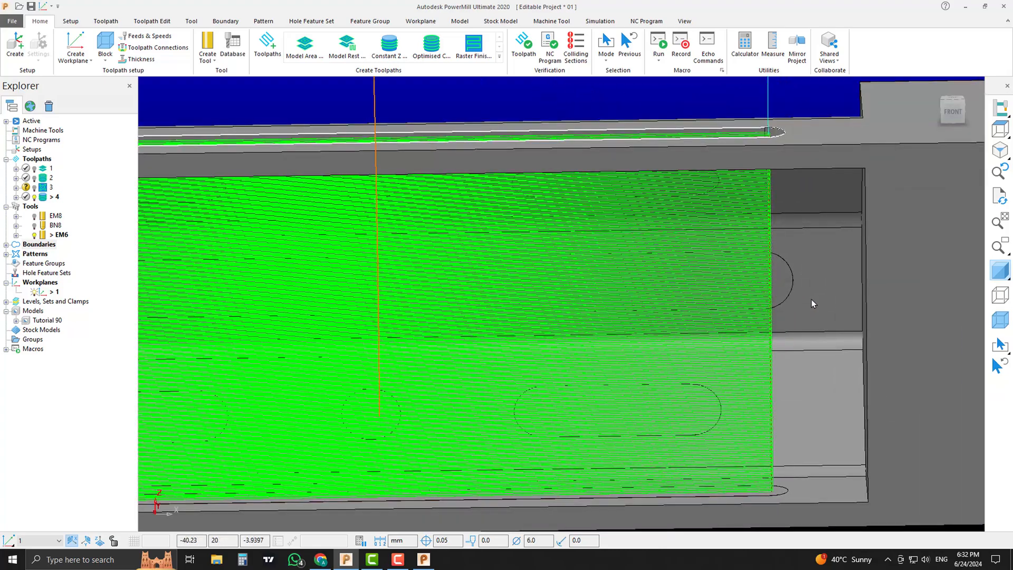
click(953, 112)
shift+middle_drag(700, 392, 746, 312)
scroll(745, 312, up, 3)
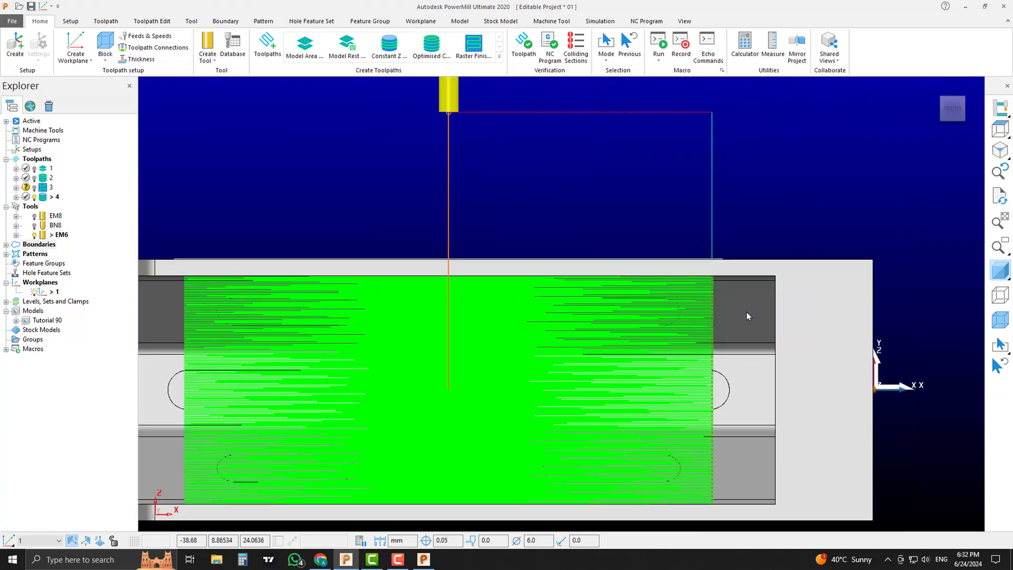
click(999, 295)
scroll(694, 254, up, 5)
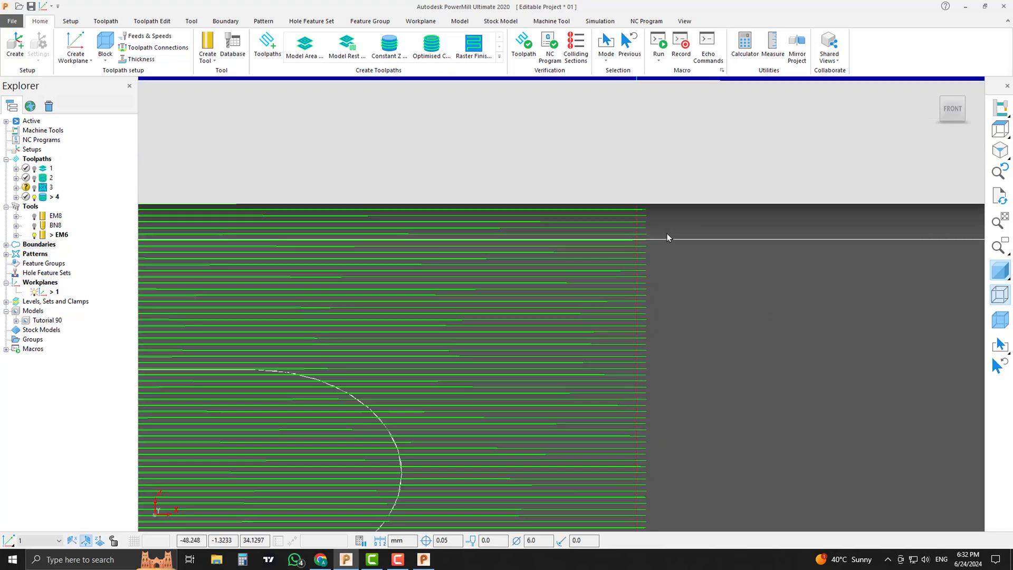
- Select the toolpath 4 segments lying below the slot's wall and delete them, keeping only the passes within the slot depth
drag(609, 288, 591, 360)
scroll(597, 358, down, 8)
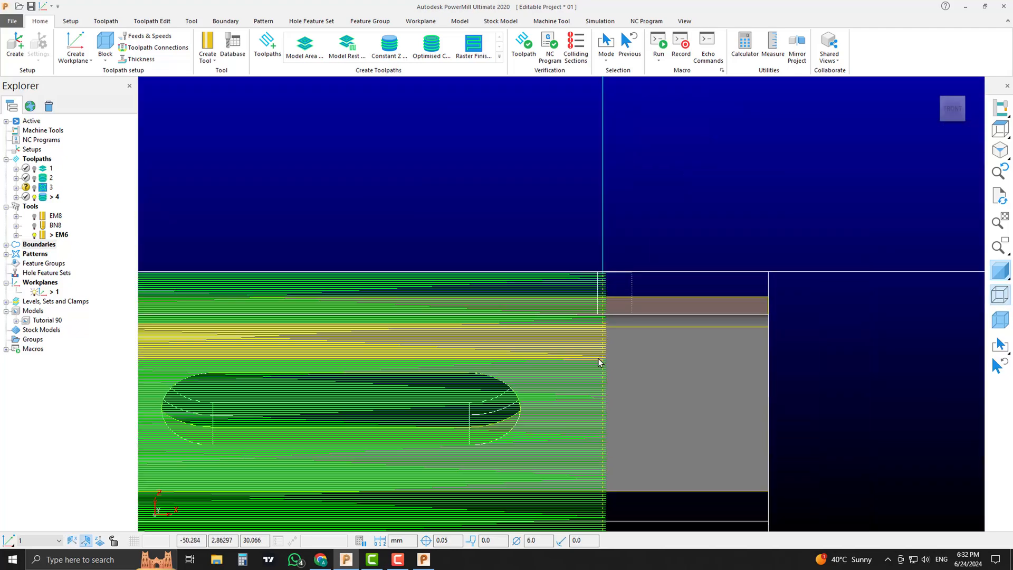
shift+middle_drag(603, 372, 637, 187)
scroll(611, 296, up, 3)
scroll(611, 300, down, 3)
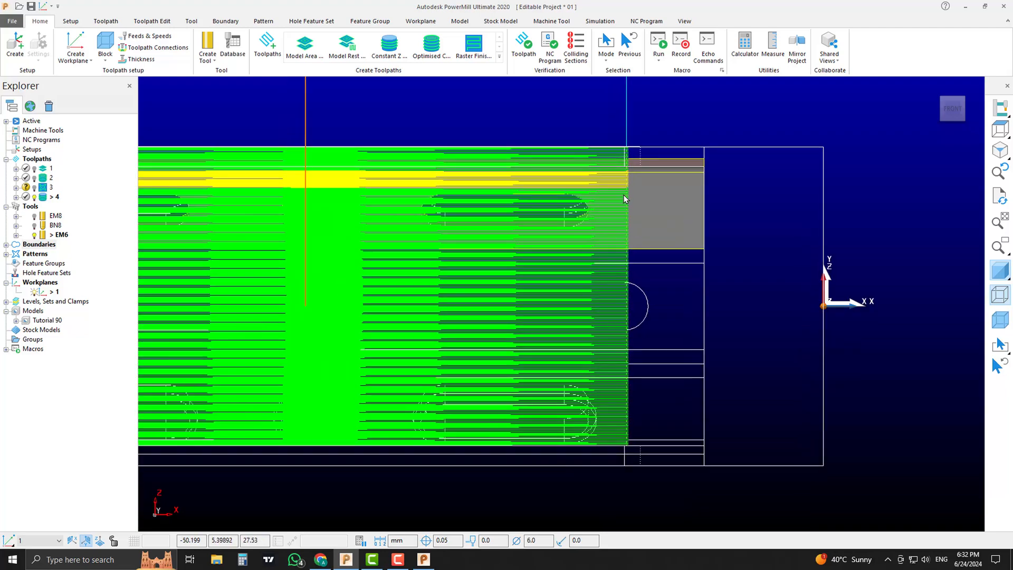
drag(573, 390, 565, 498)
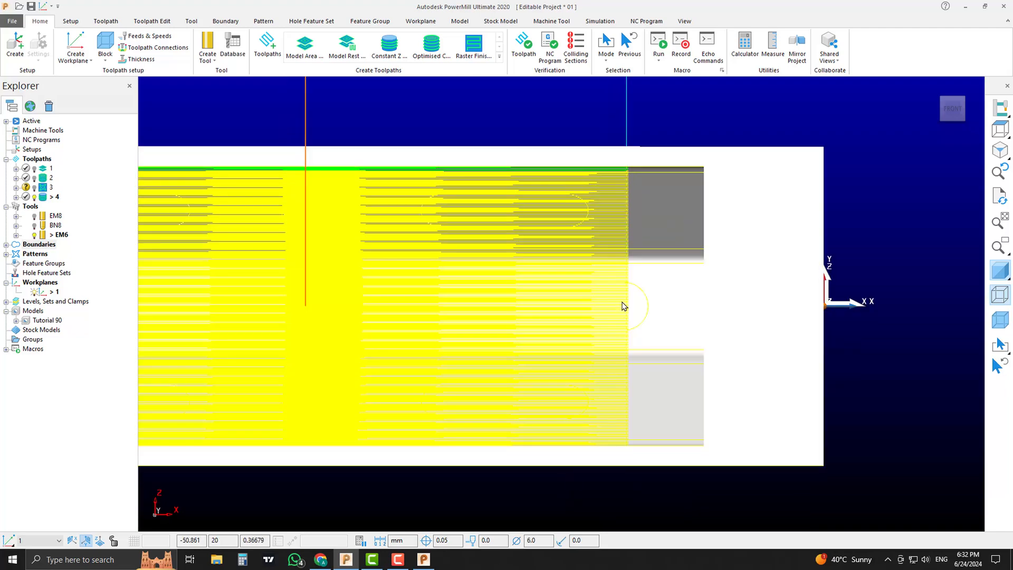
scroll(564, 420, down, 5)
mouse_move(642, 368)
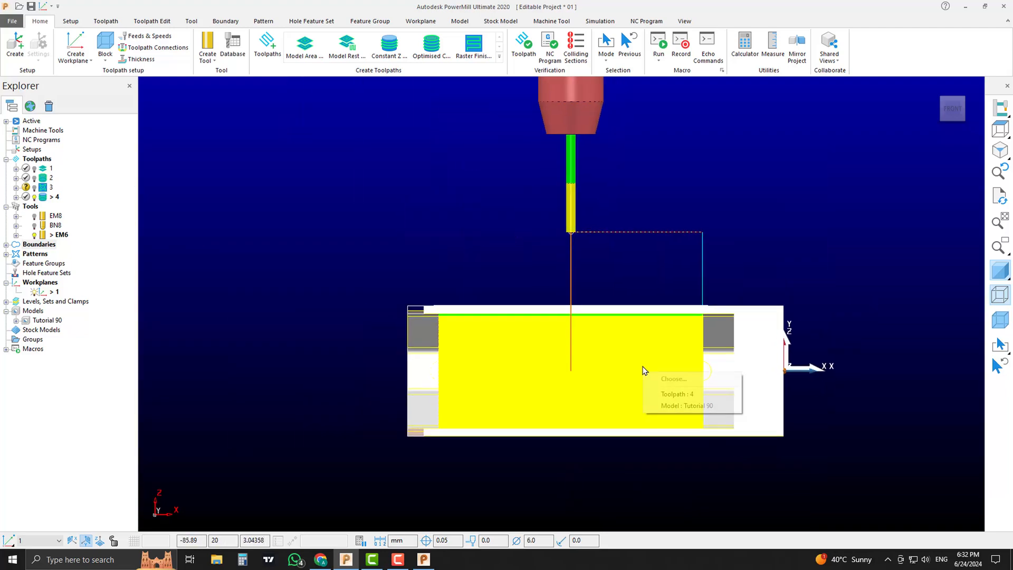
click(677, 393)
mouse_move(716, 496)
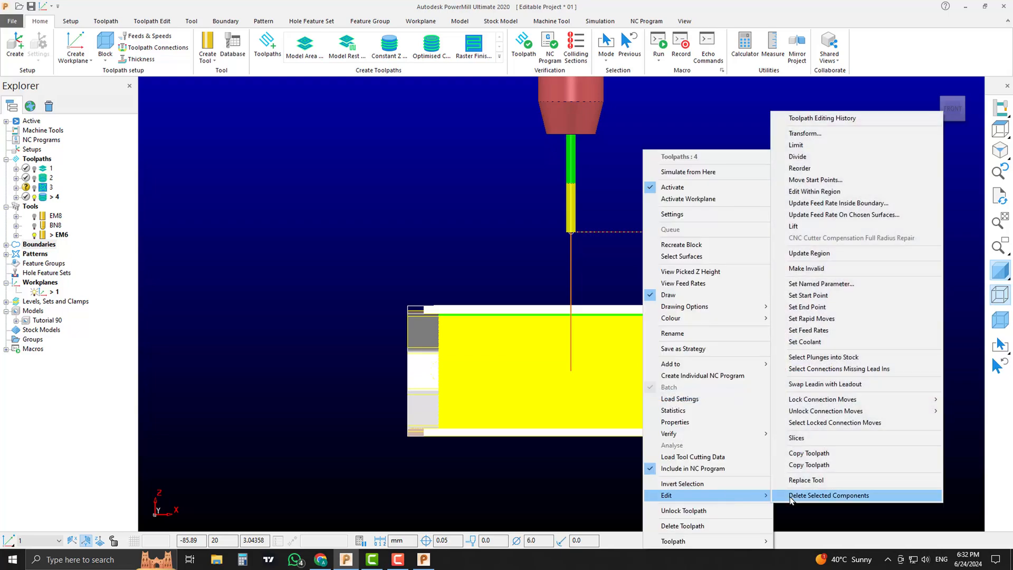
click(802, 496)
- Examine the trimmed toolpath inside the slot and its approach moves from several angles
middle_drag(601, 311, 695, 264)
scroll(580, 295, up, 4)
scroll(638, 270, down, 5)
scroll(642, 210, down, 4)
scroll(621, 233, up, 4)
scroll(695, 263, down, 3)
middle_drag(625, 212, 646, 254)
scroll(647, 254, up, 3)
middle_drag(708, 267, 665, 172)
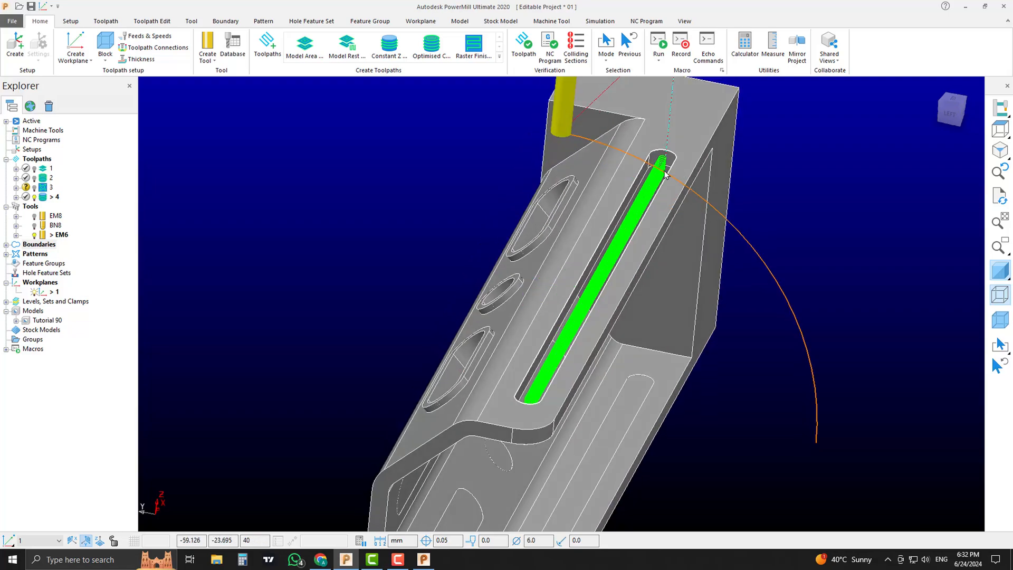
scroll(623, 264, down, 3)
middle_drag(622, 264, 889, 148)
middle_drag(985, 145, 578, 300)
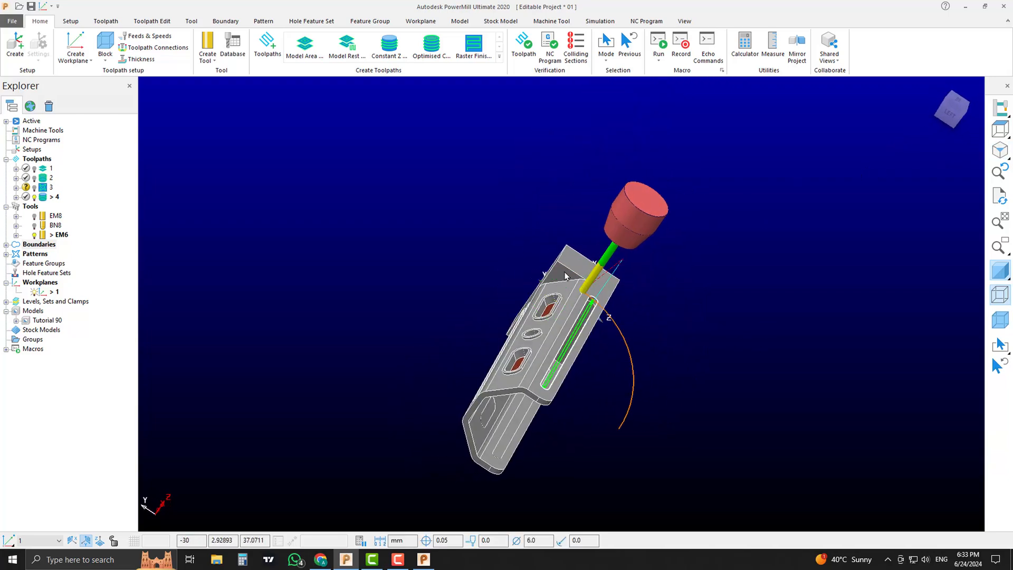
middle_drag(567, 264, 558, 292)
scroll(569, 271, up, 6)
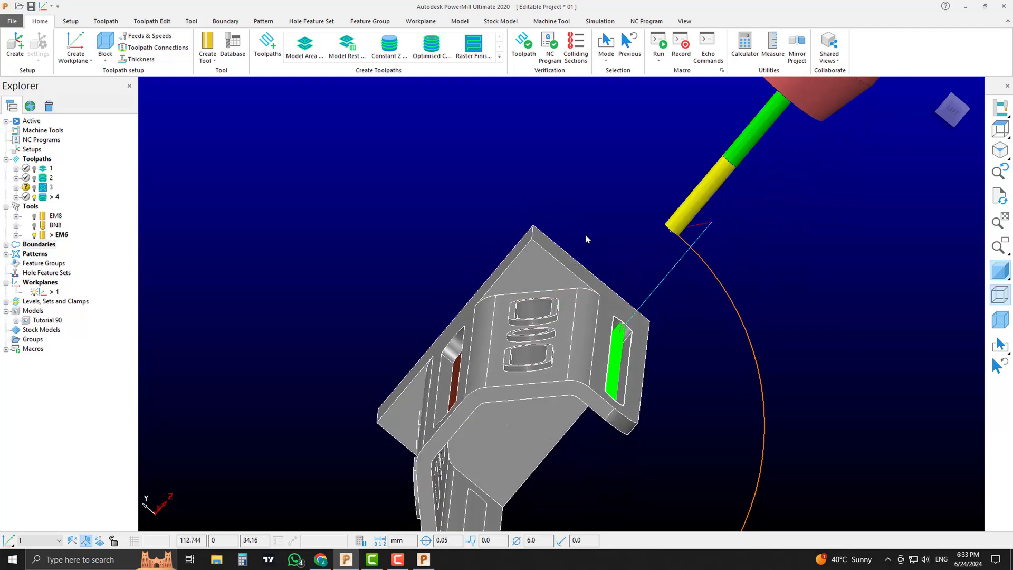
middle_drag(737, 244, 638, 235)
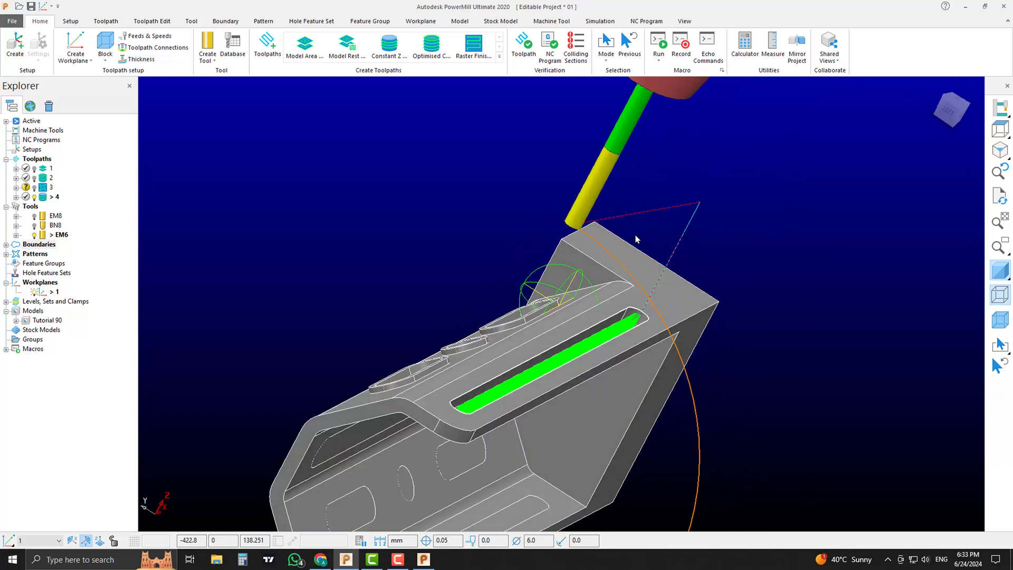
middle_drag(705, 308, 641, 316)
scroll(621, 338, down, 3)
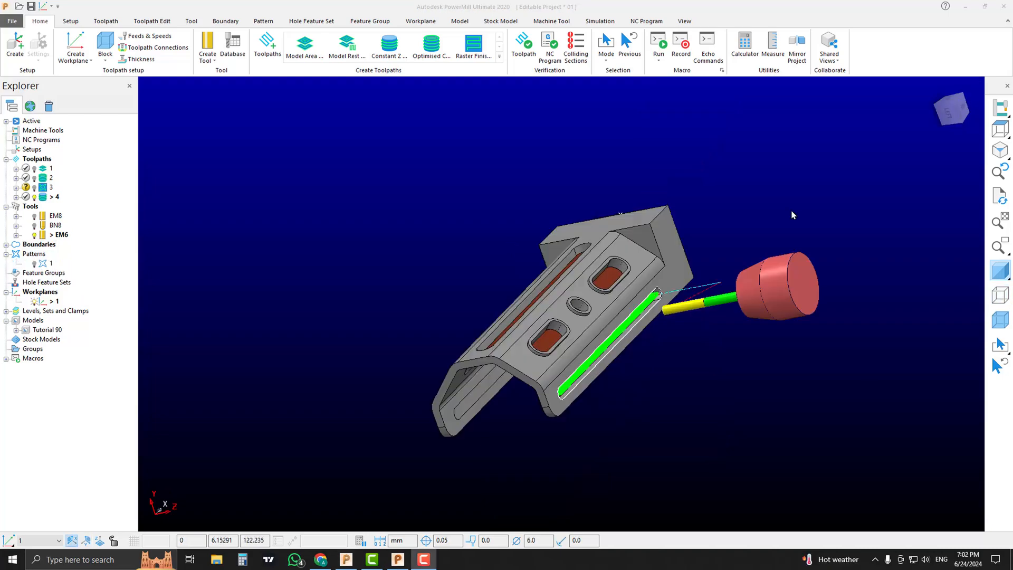
- Create a new pattern and draw in it a circle of radius 85 around the part's long axis
middle_drag(784, 333, 770, 335)
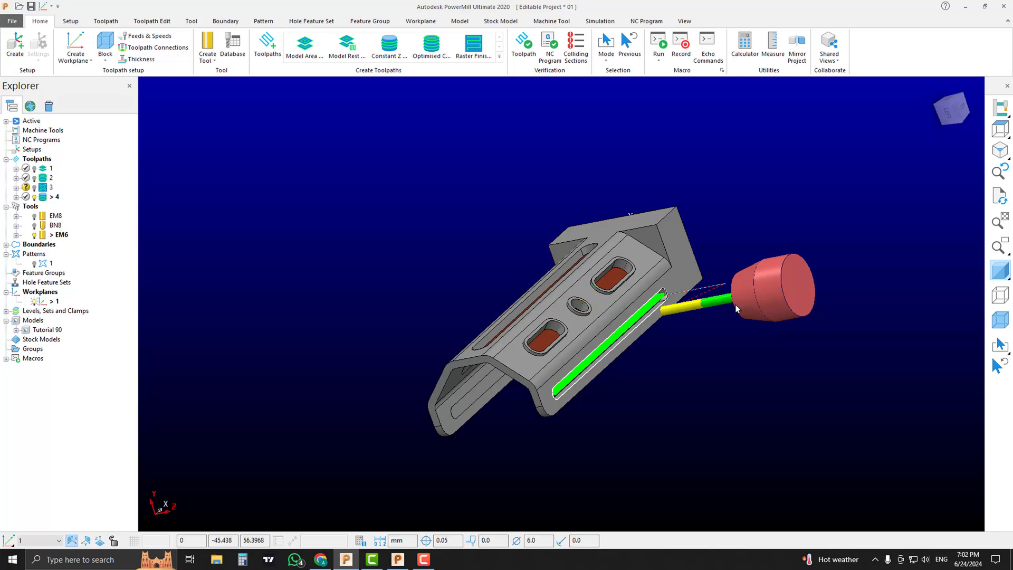
right_click(34, 255)
click(69, 291)
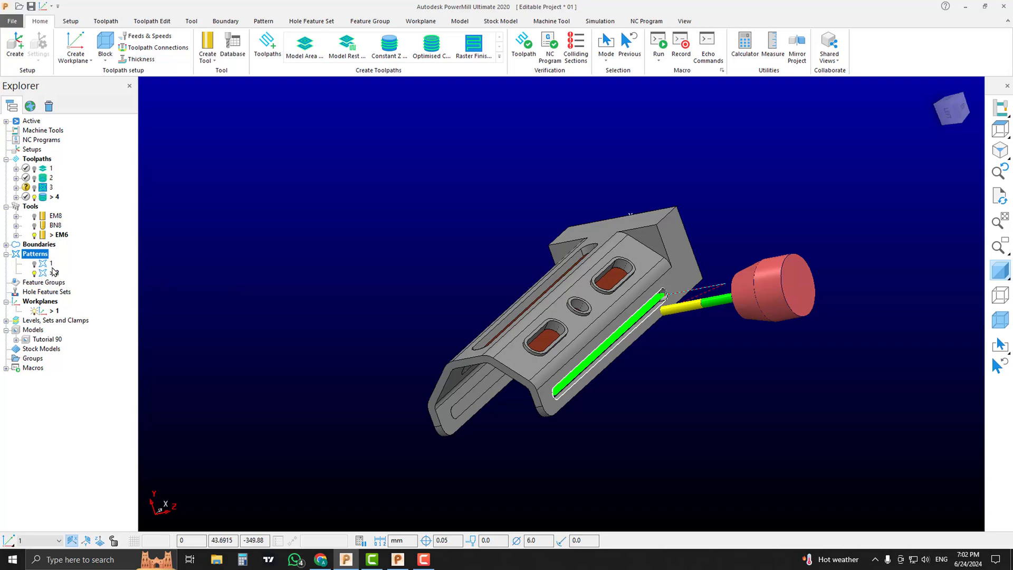
right_click(52, 275)
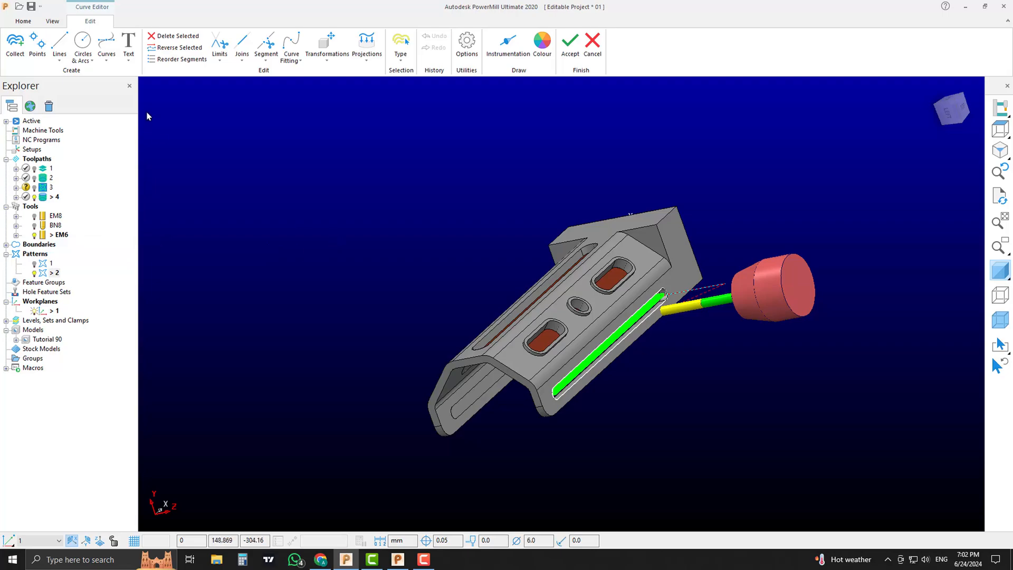
click(82, 60)
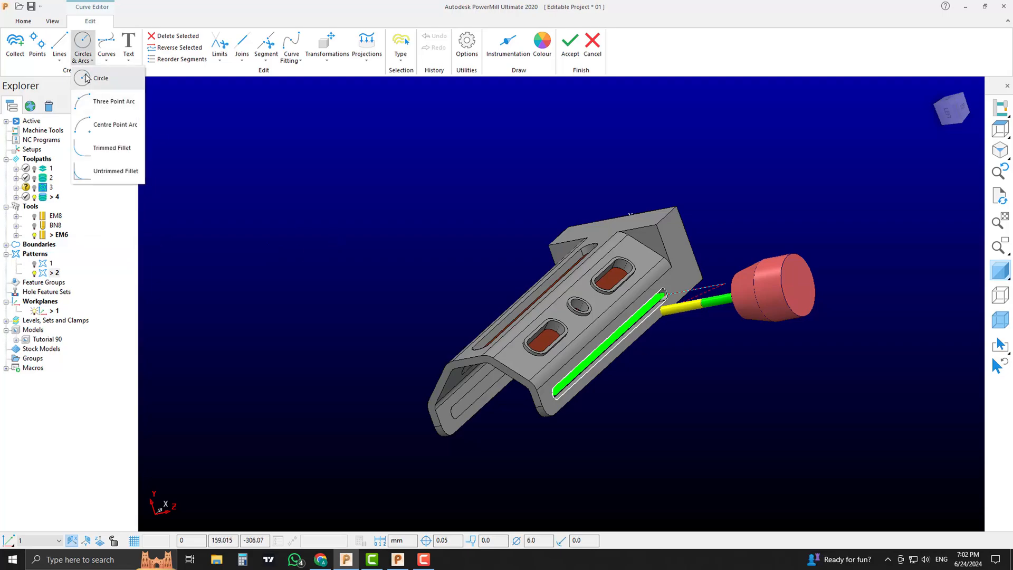
click(87, 78)
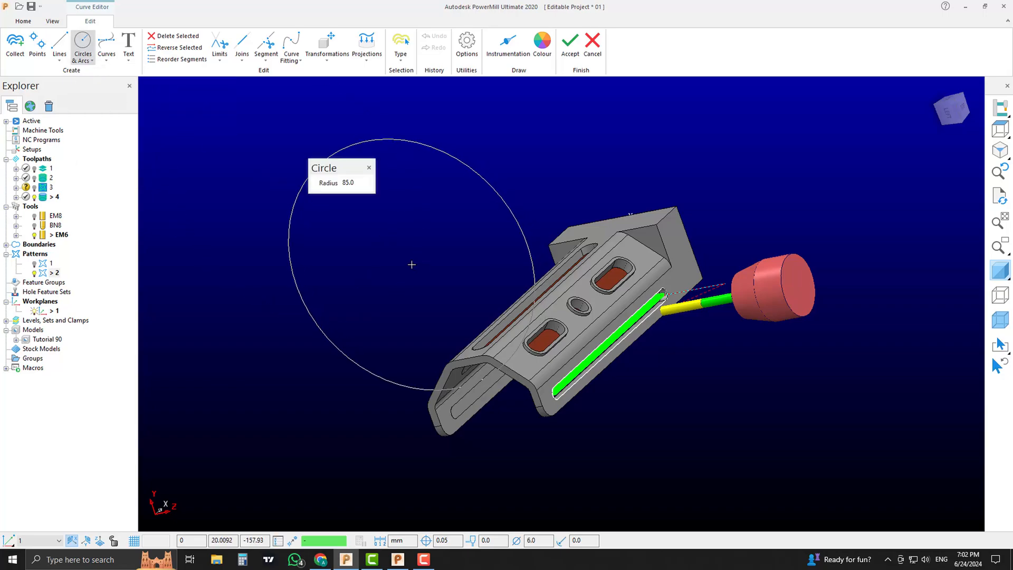
key(Return)
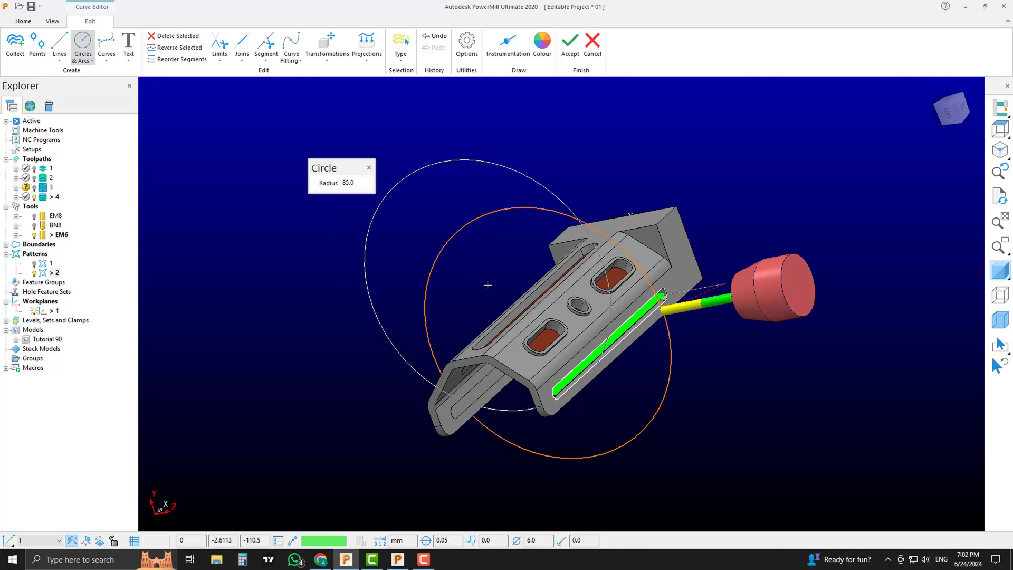
- Draw two lines from the circle's centre at X -130: one vertical and 120 mm long, one at 45° and about 132 mm long
click(949, 111)
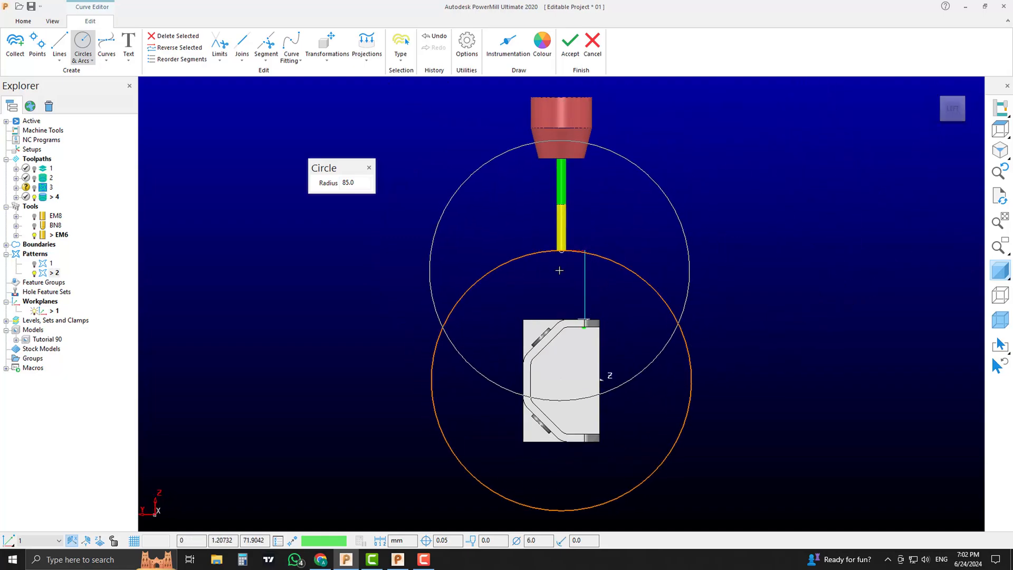
click(60, 44)
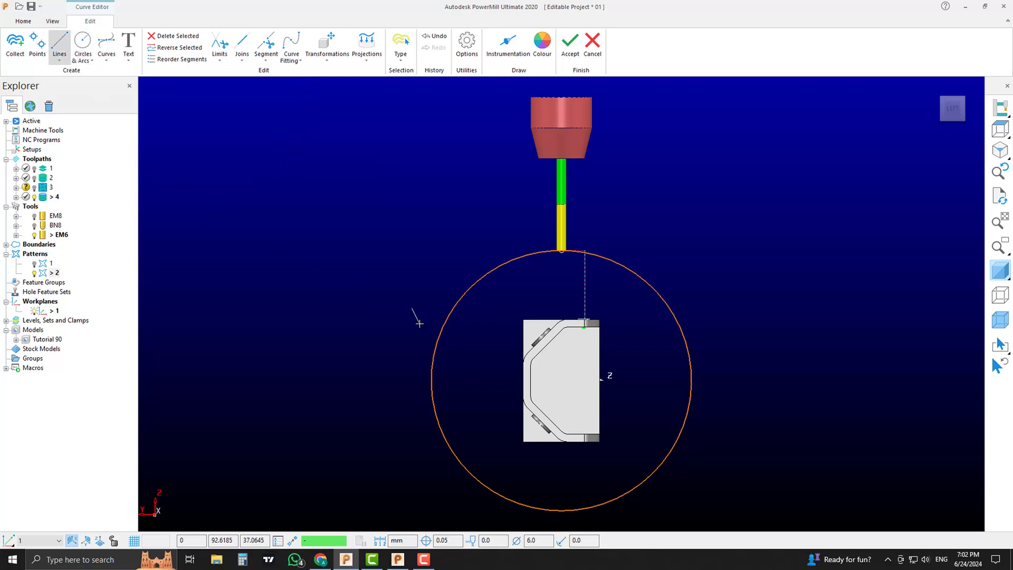
key(Return)
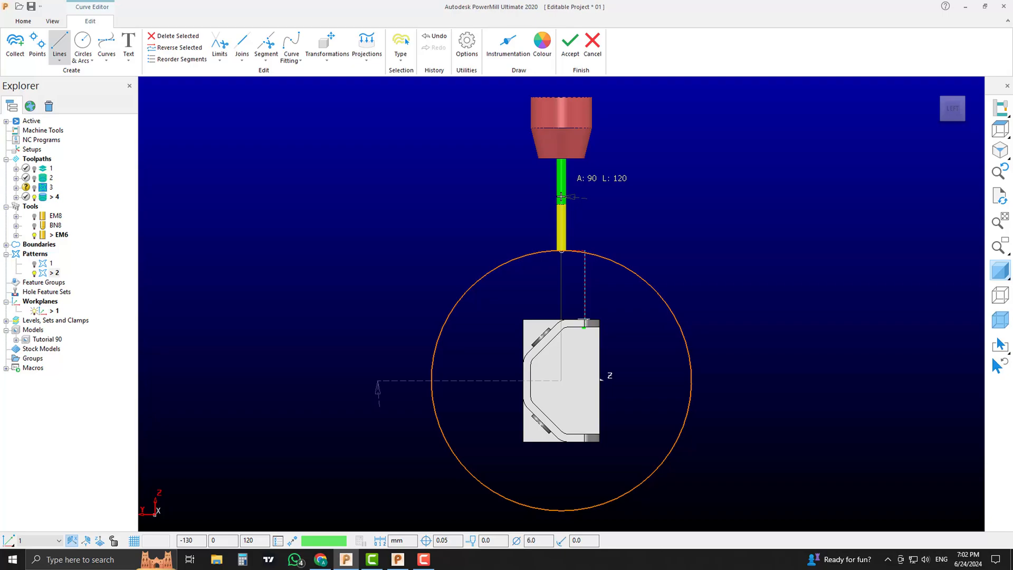
click(561, 196)
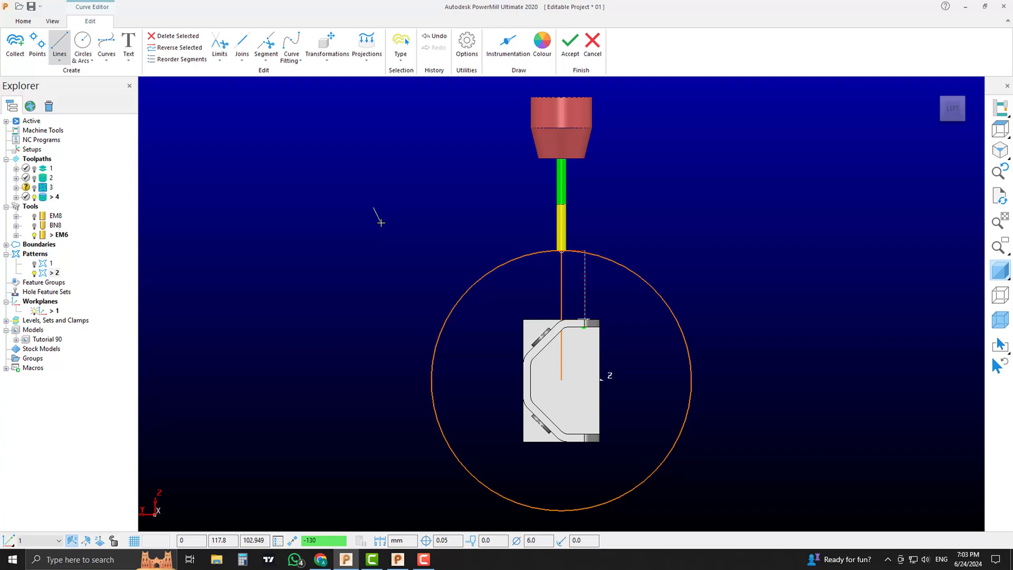
key(Return)
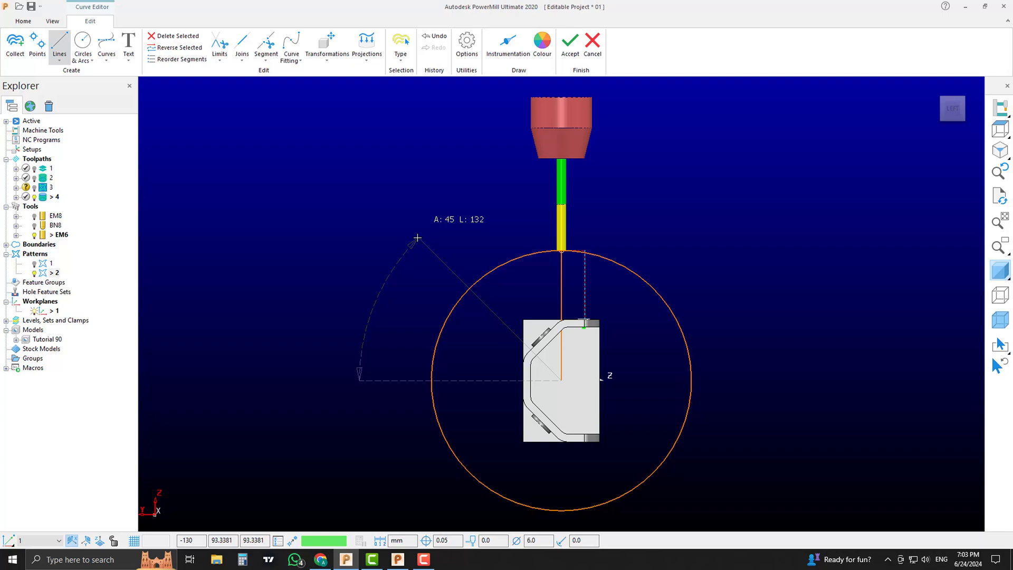
click(417, 238)
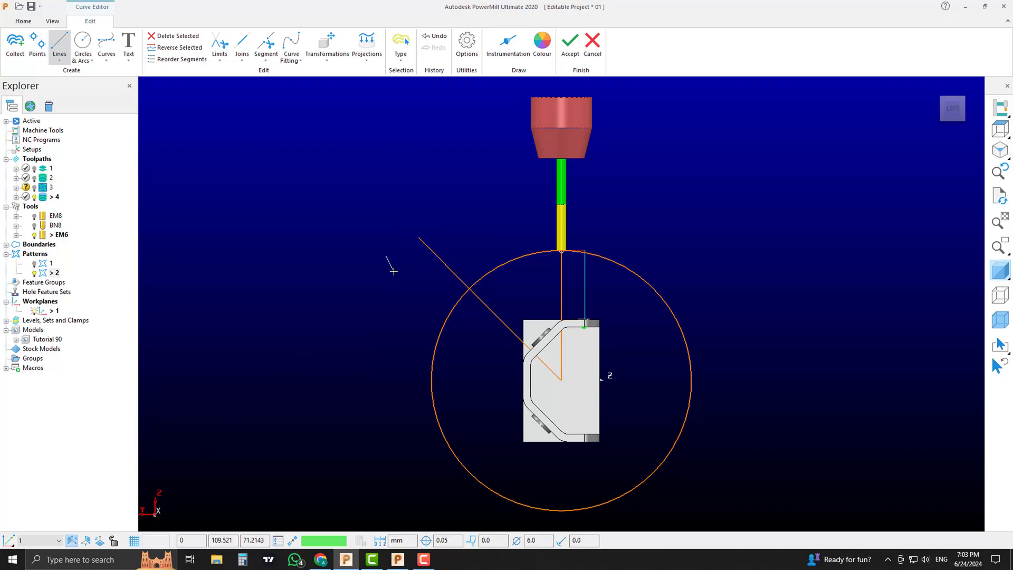
key(Escape)
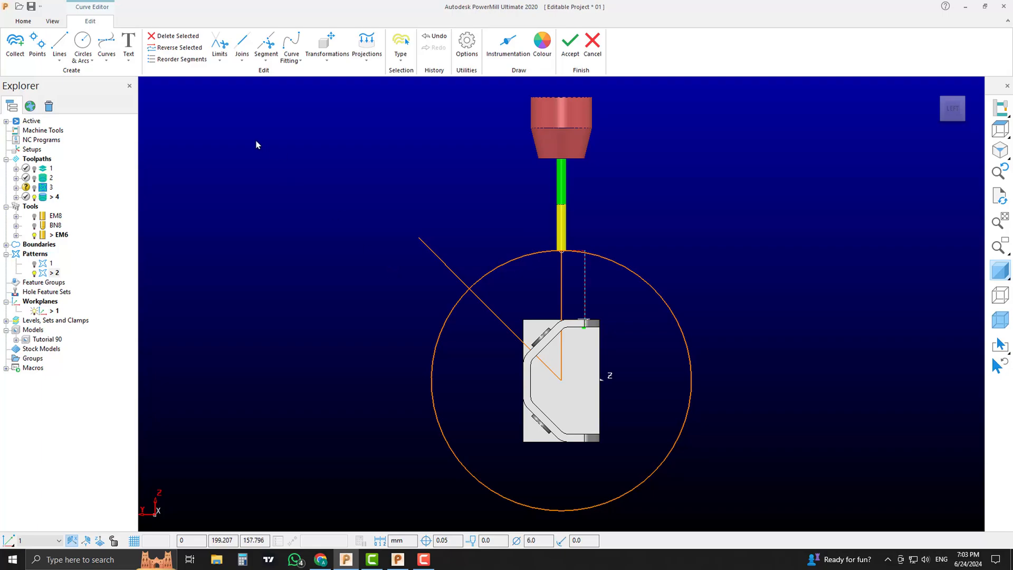
- Limit the circle to its intersections with the two lines, keeping only the short arc between the vertical and 45° lines
click(222, 61)
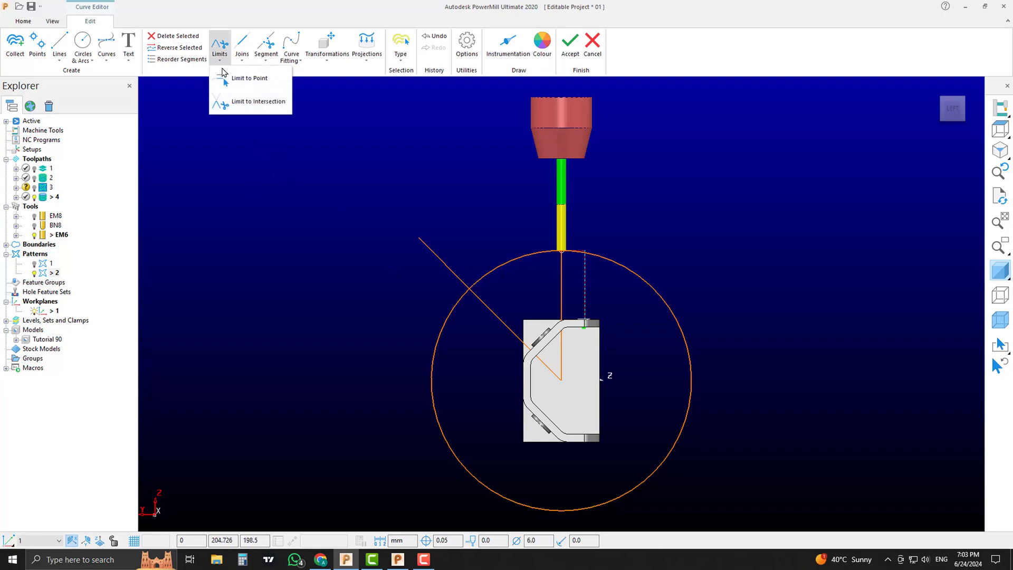
click(231, 104)
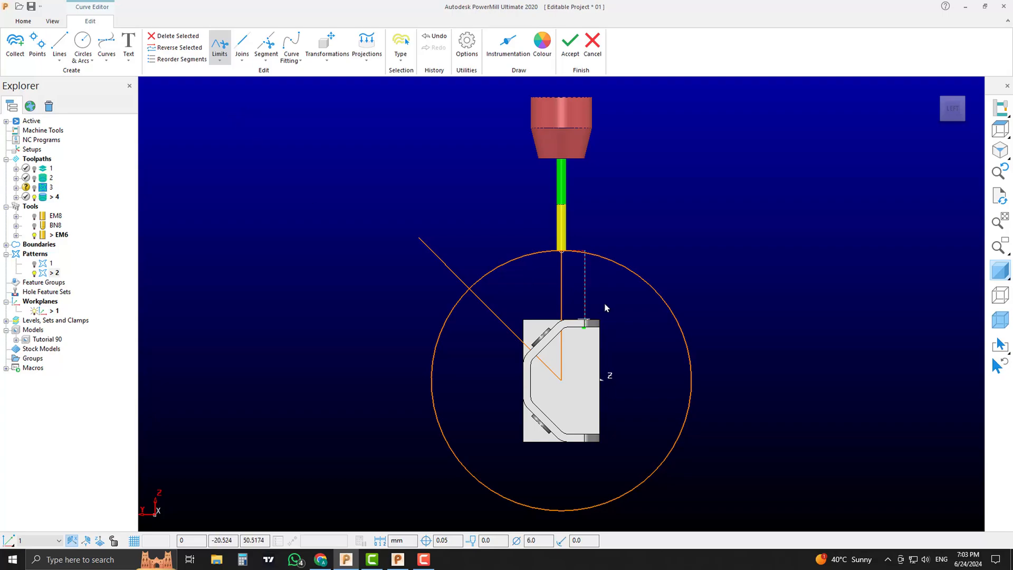
click(639, 276)
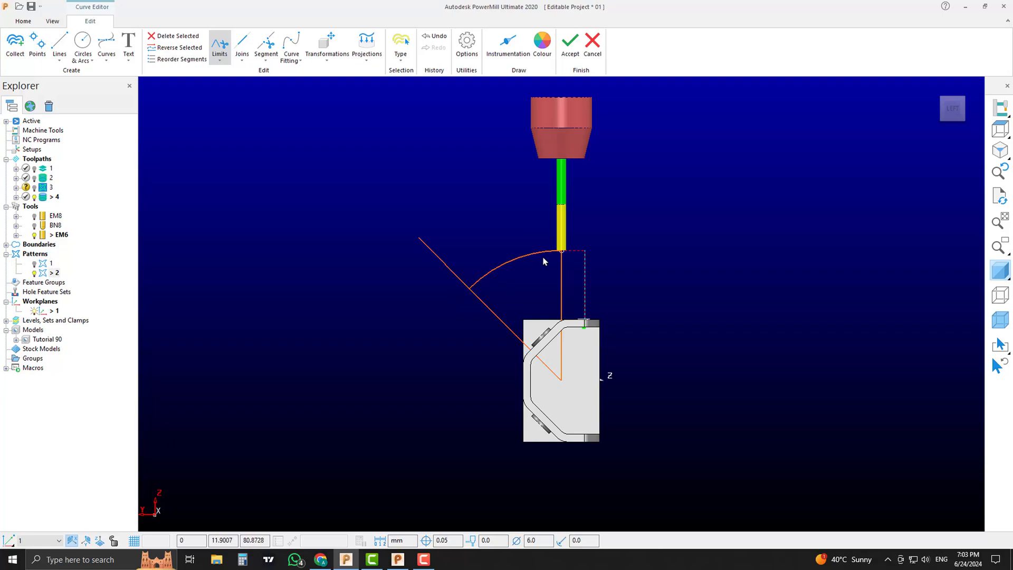
key(Escape)
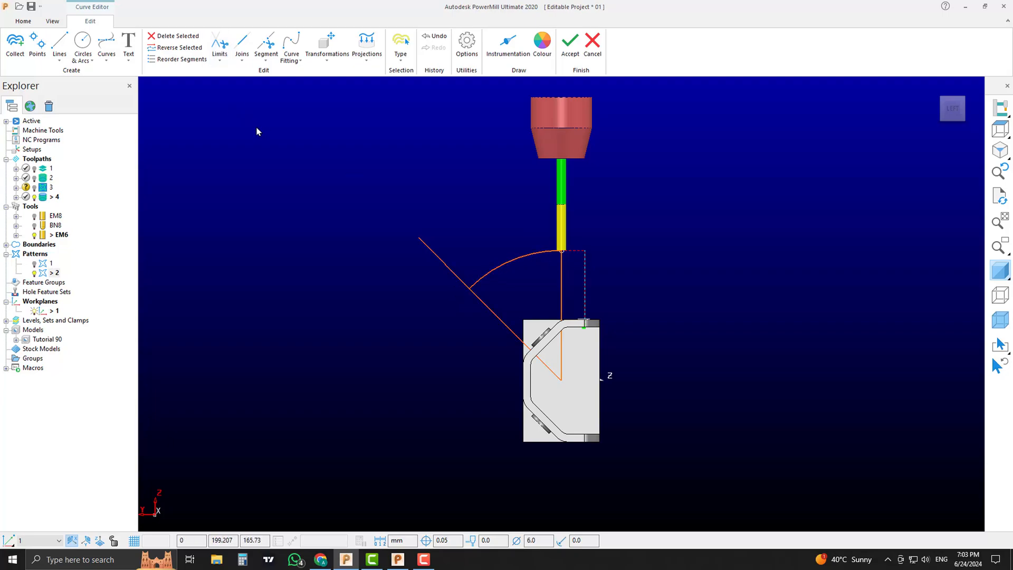
- Delete the 45° and vertical construction lines so only the arc remains, and accept the pattern edits
click(446, 265)
key(Delete)
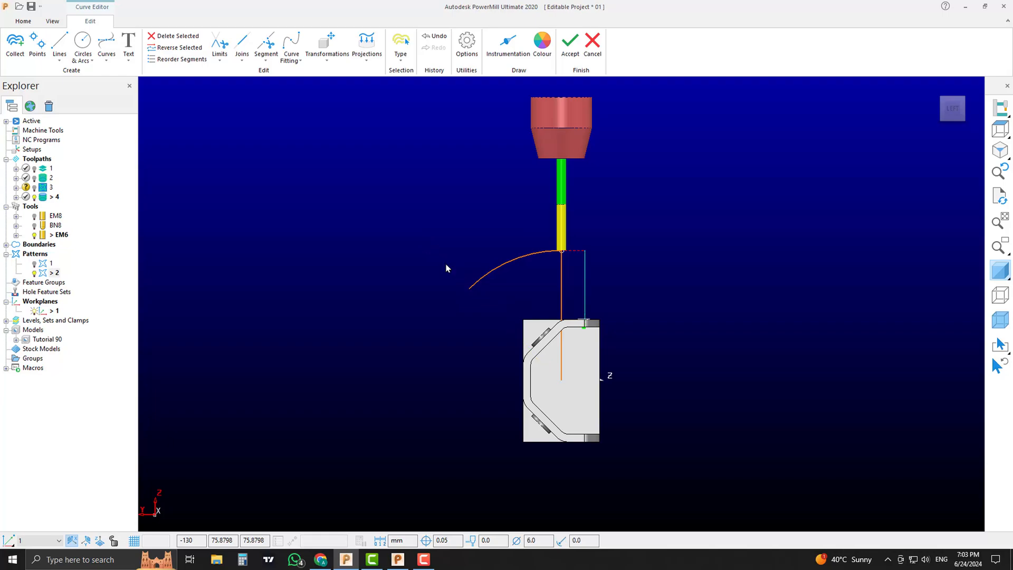
click(561, 271)
key(Delete)
mouse_move(640, 219)
middle_down()
mouse_move(669, 323)
mouse_move(391, 217)
mouse_move(610, 318)
mouse_move(397, 199)
mouse_move(580, 295)
mouse_move(641, 232)
middle_up()
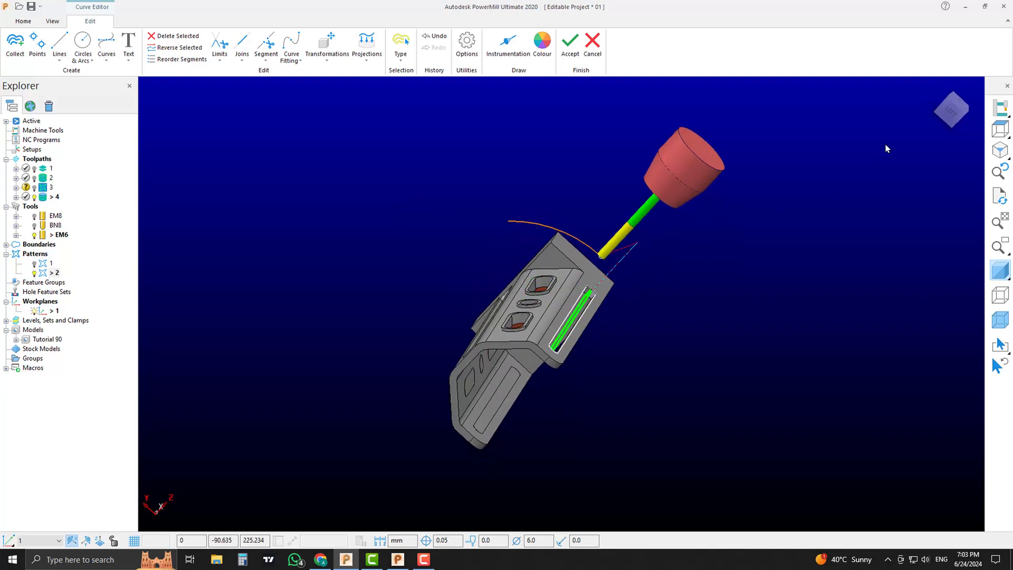
click(950, 111)
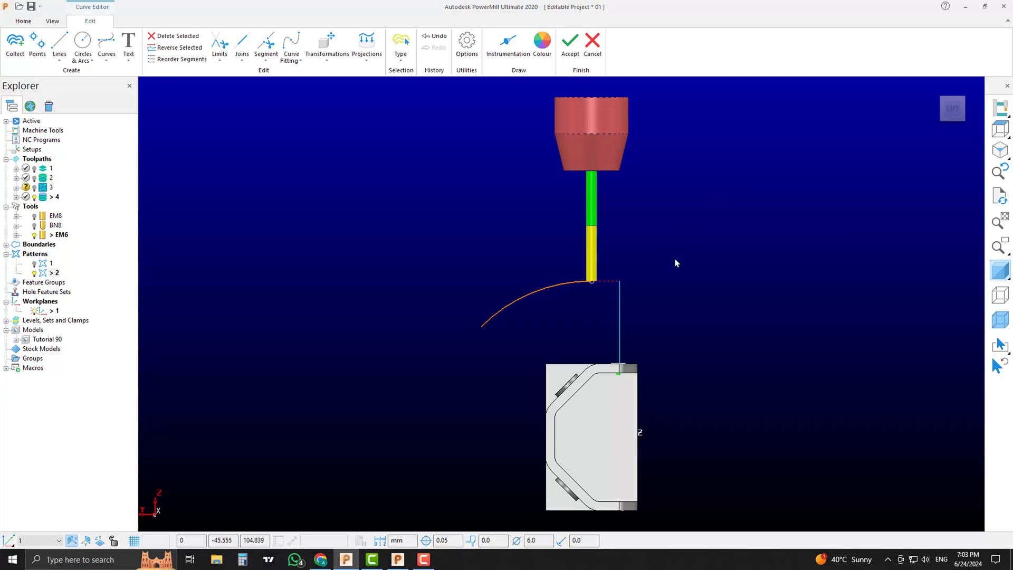
scroll(678, 271, down, 2)
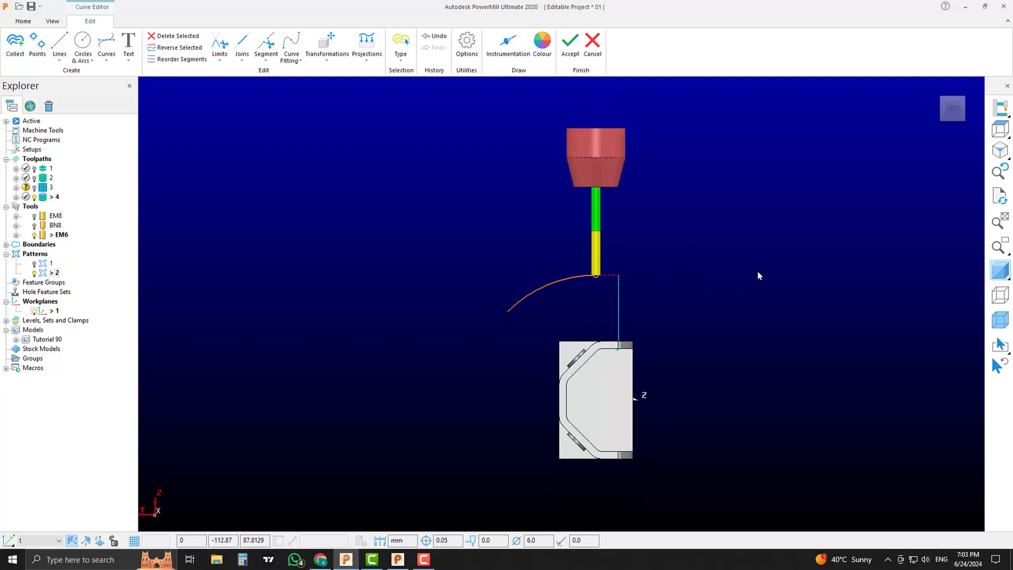
click(570, 43)
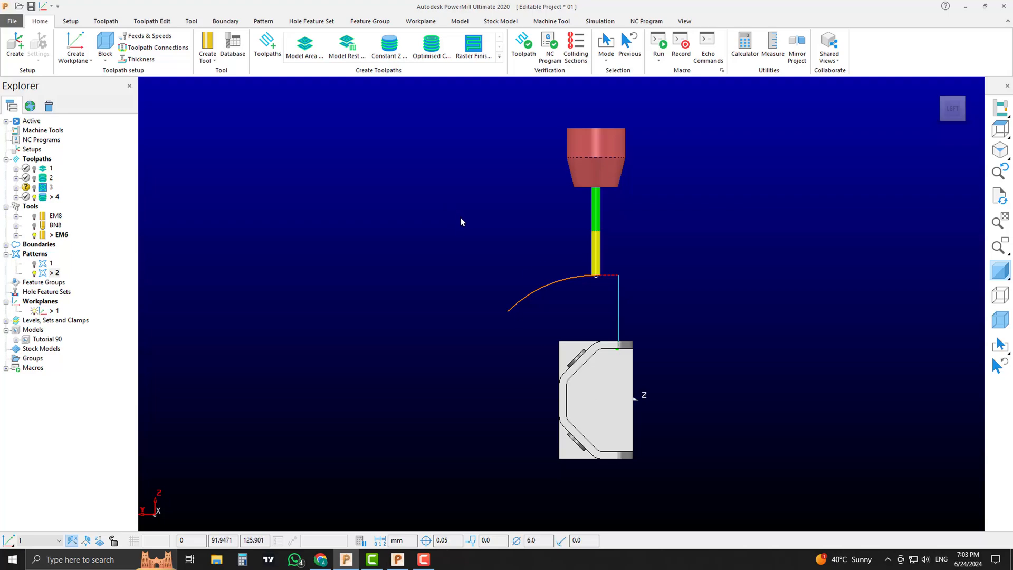
- Create a Pattern Finishing toolpath and choose pattern 2 as its drive curve
middle_drag(460, 221, 481, 228)
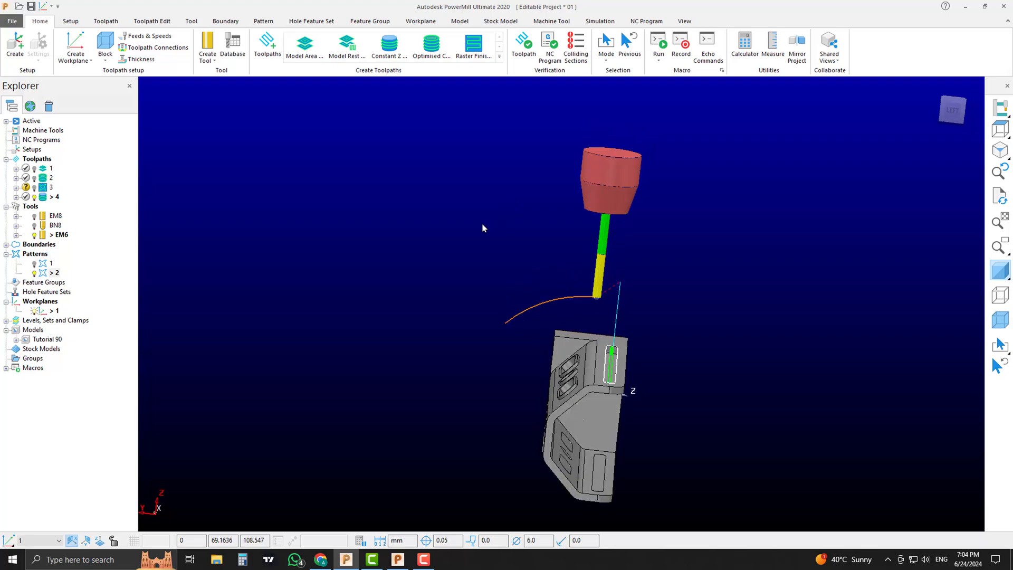
click(53, 263)
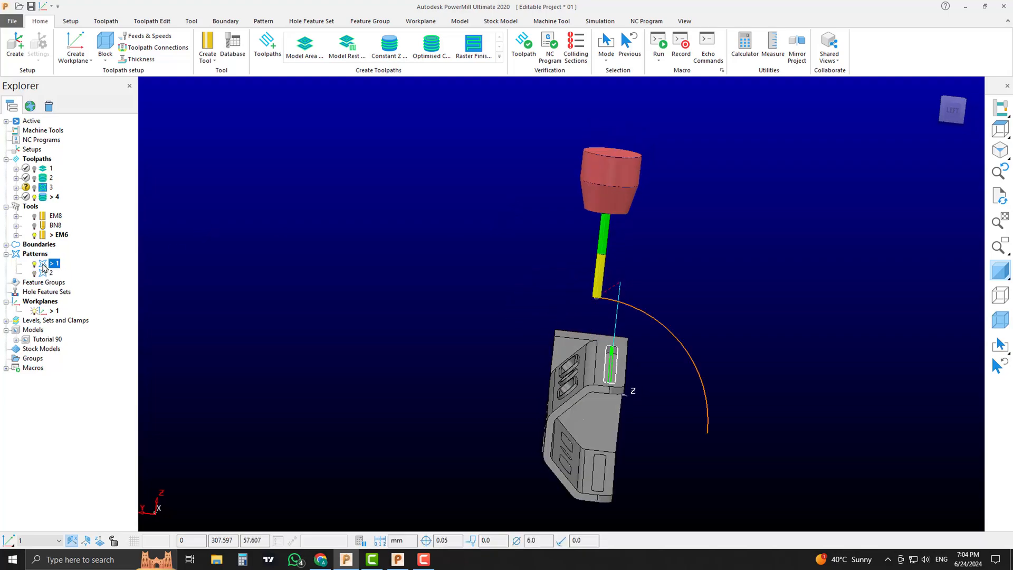
click(44, 273)
middle_drag(470, 373, 446, 252)
click(267, 42)
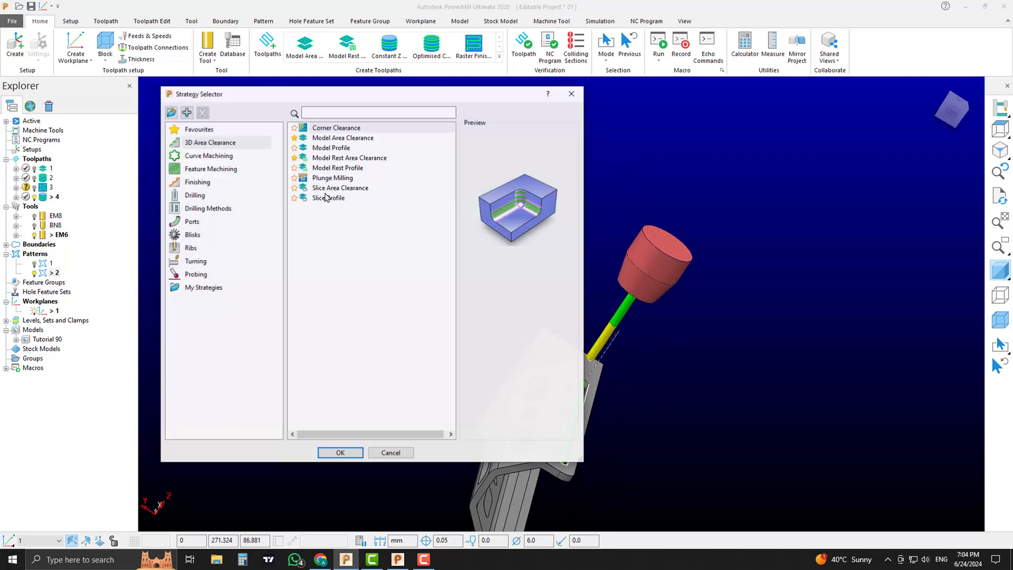
click(202, 184)
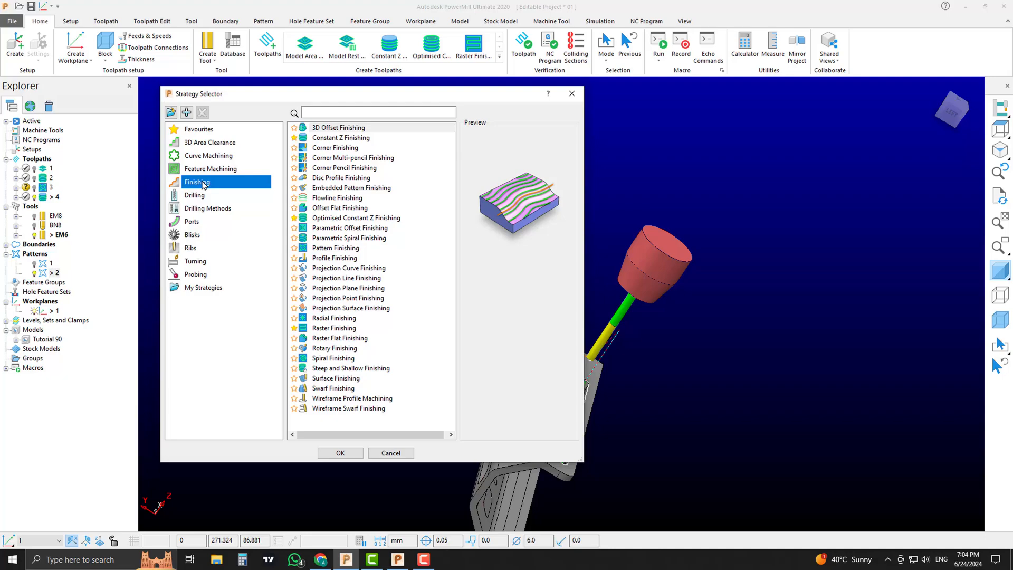
click(352, 248)
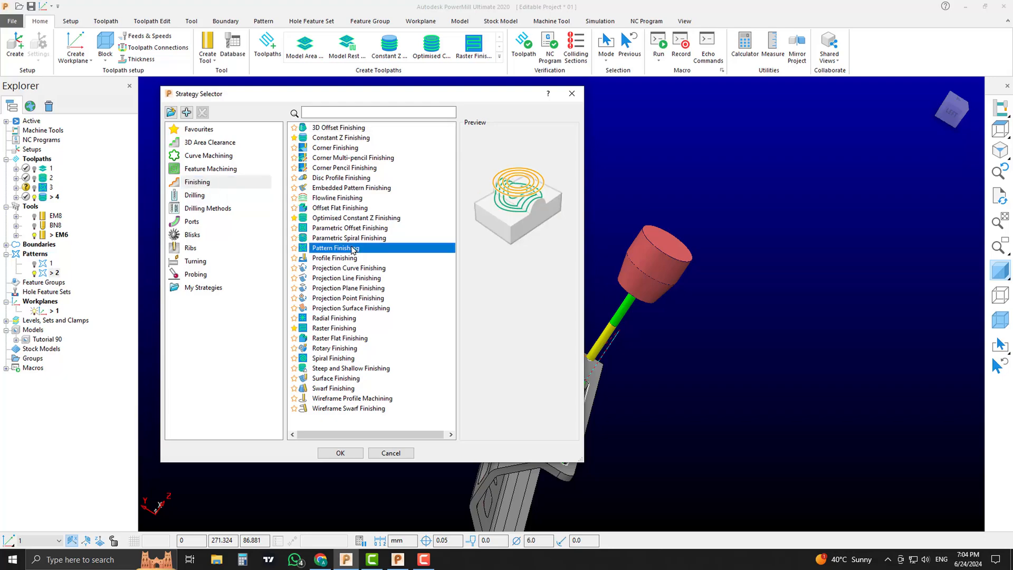
click(340, 452)
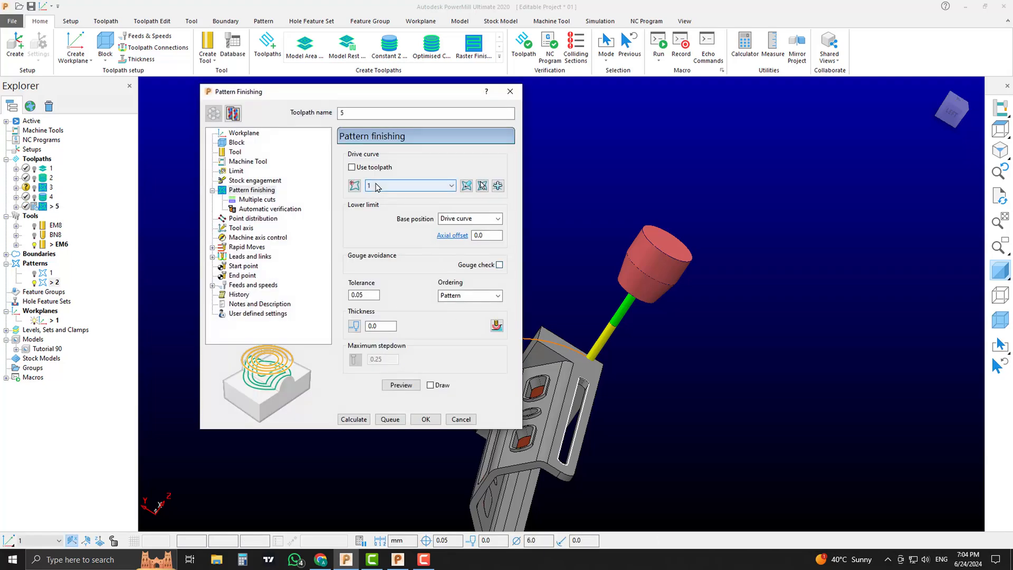
click(379, 186)
click(390, 216)
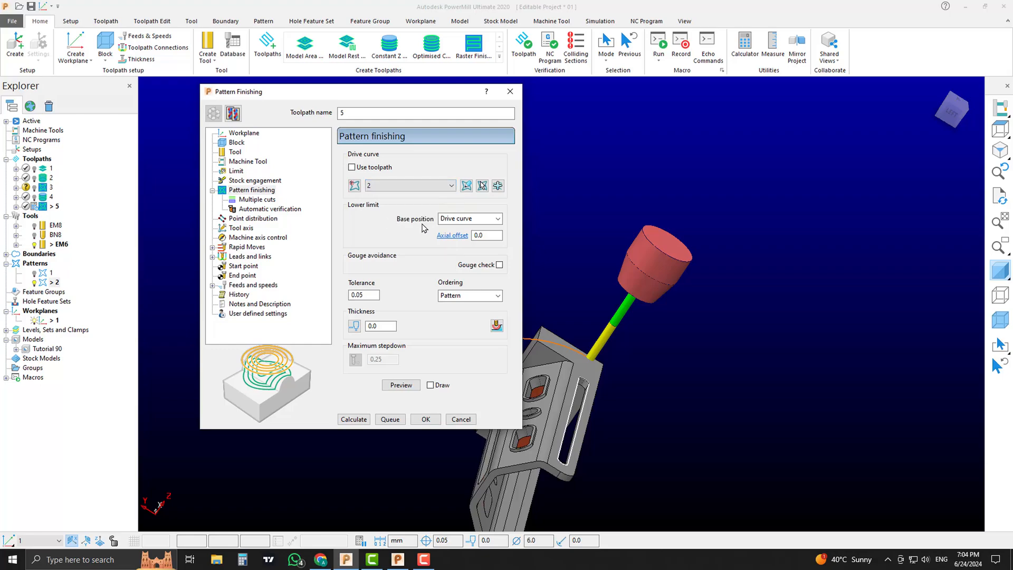
- Set the toolpath's tool axis to Towards line, with point 0, 0, 0 and direction 1, 0, 0
click(236, 171)
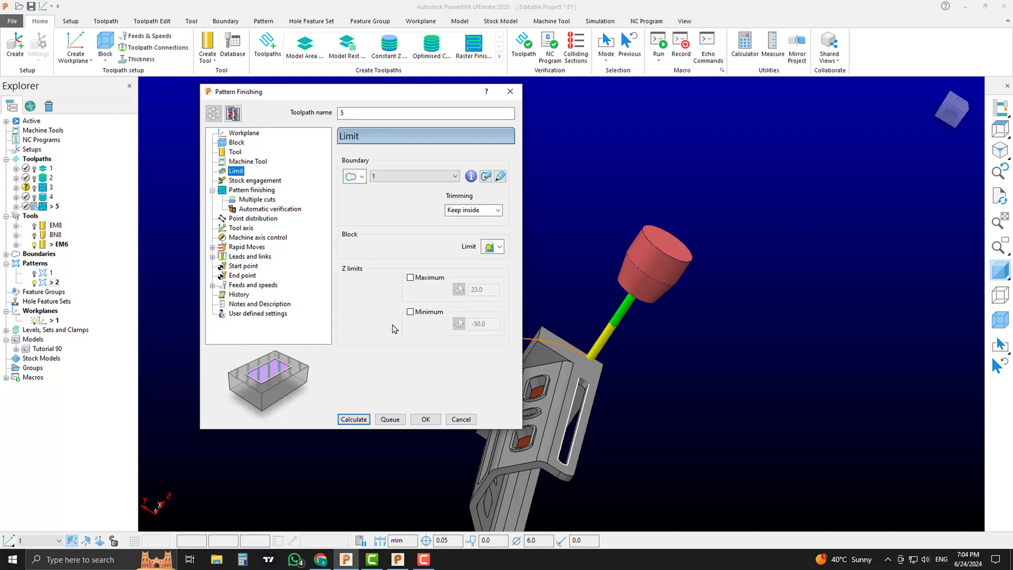
click(268, 191)
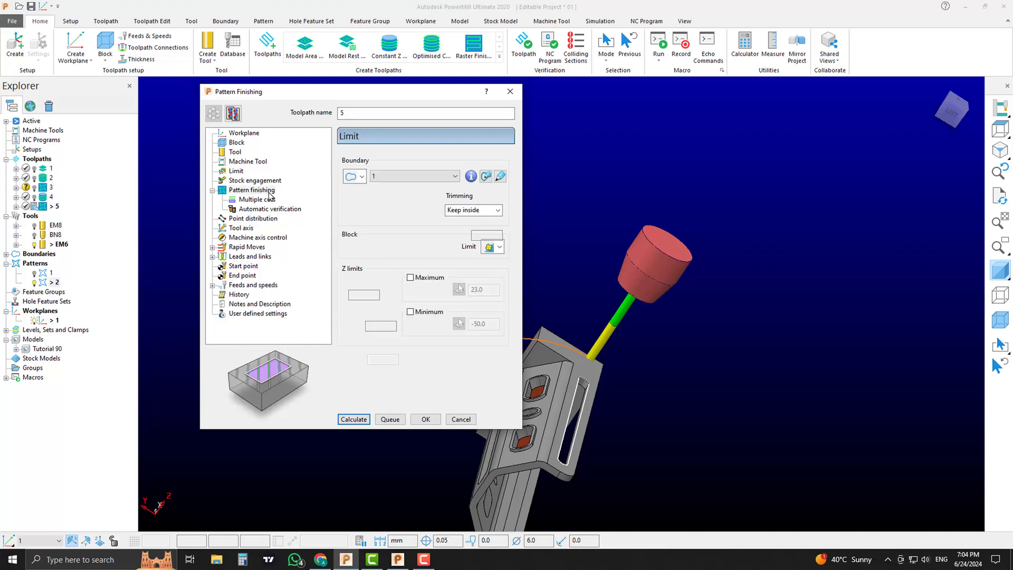
click(251, 231)
click(396, 163)
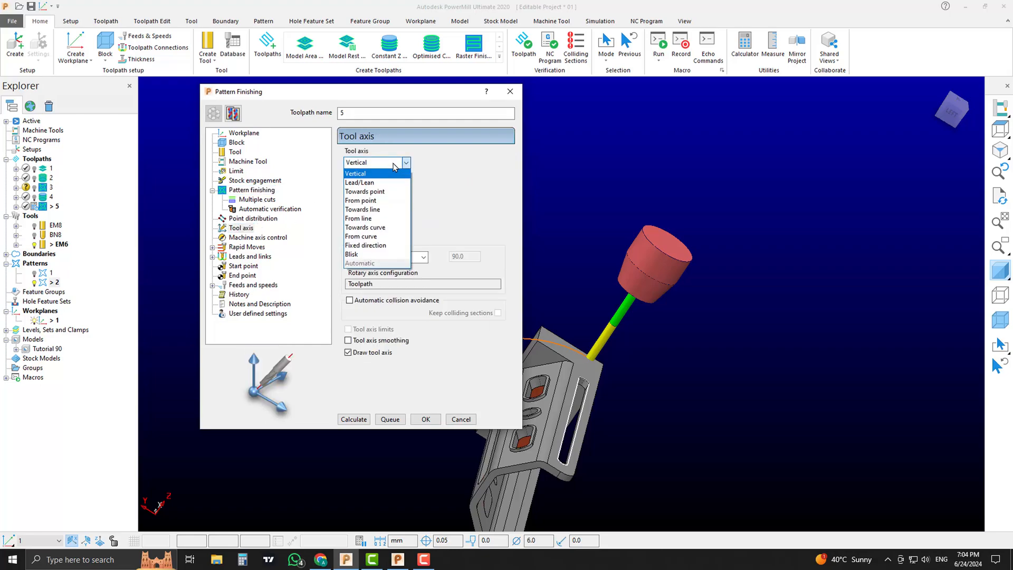
click(388, 210)
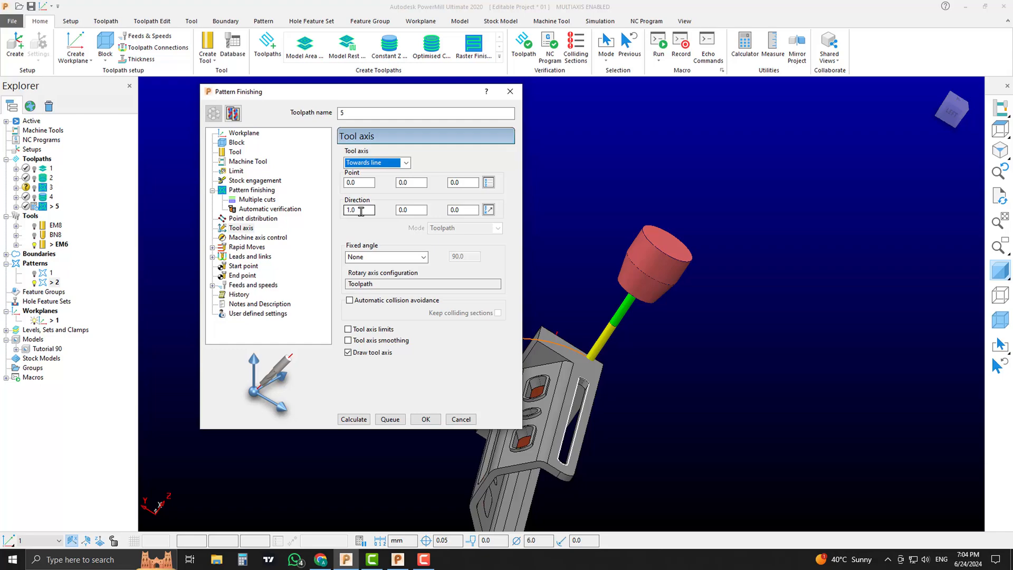
drag(357, 210, 335, 212)
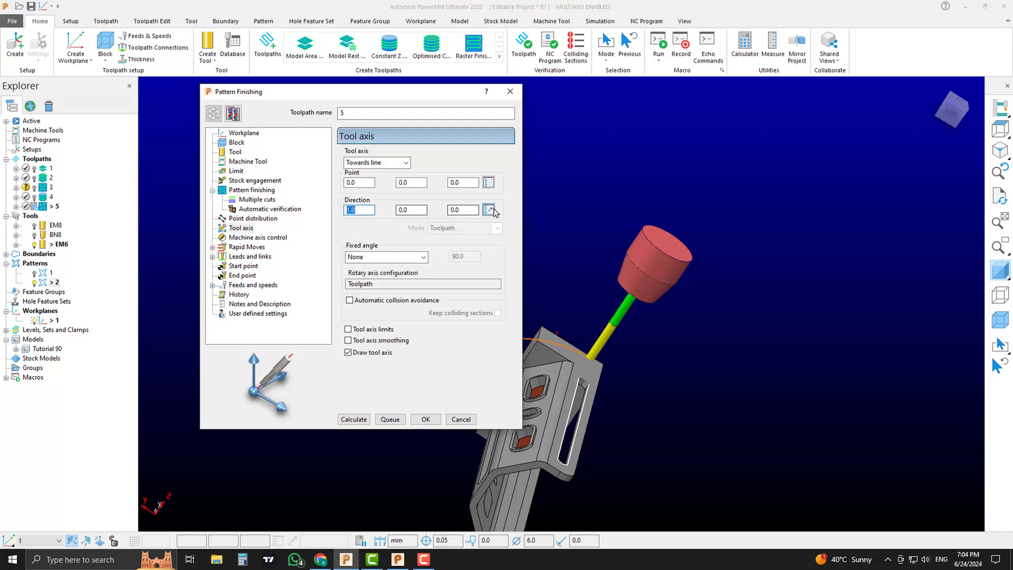
click(371, 358)
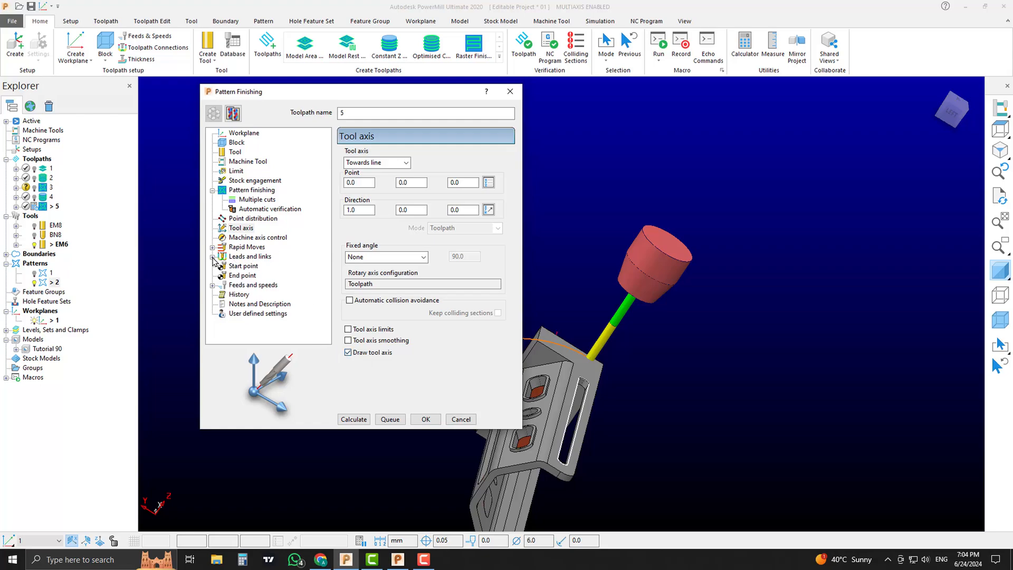
- Set the toolpath's start point to First point and its end point to Last point
click(243, 267)
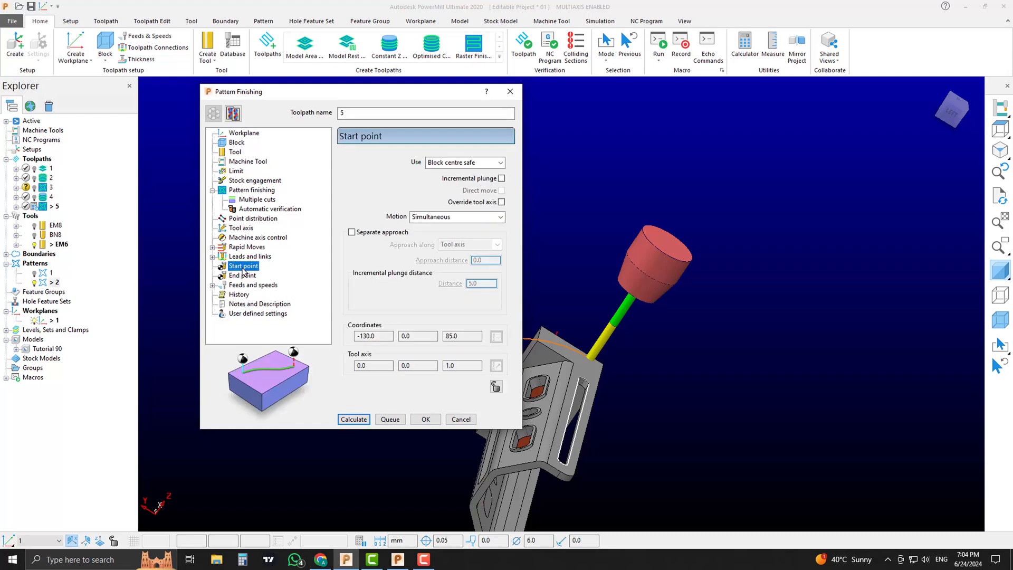
click(456, 162)
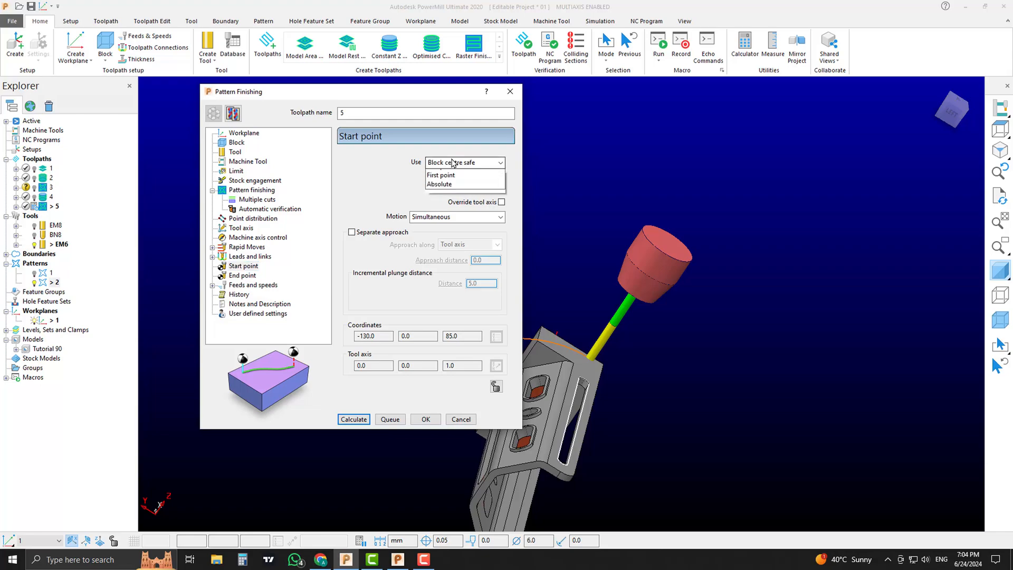
click(437, 192)
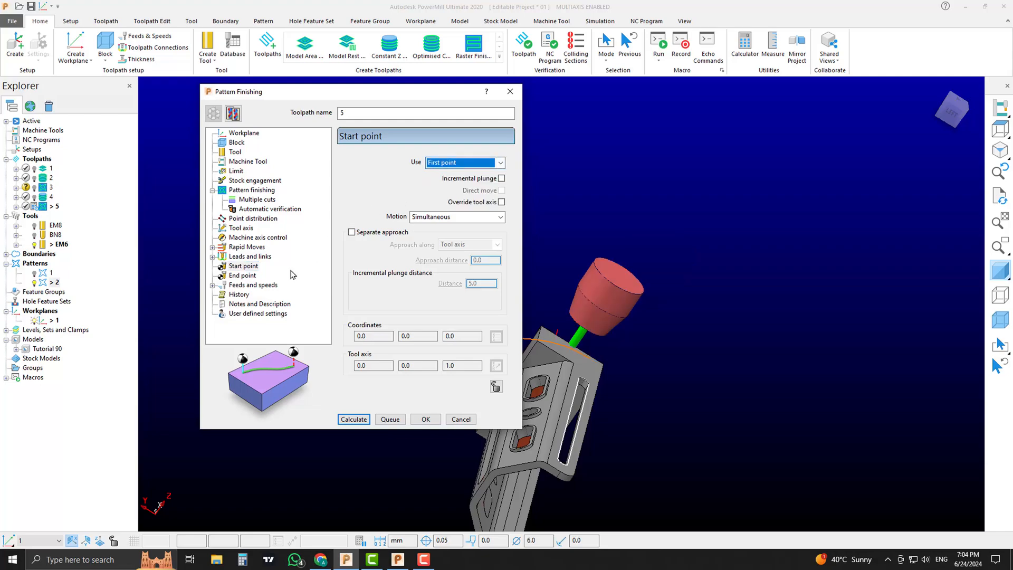
click(250, 277)
click(480, 163)
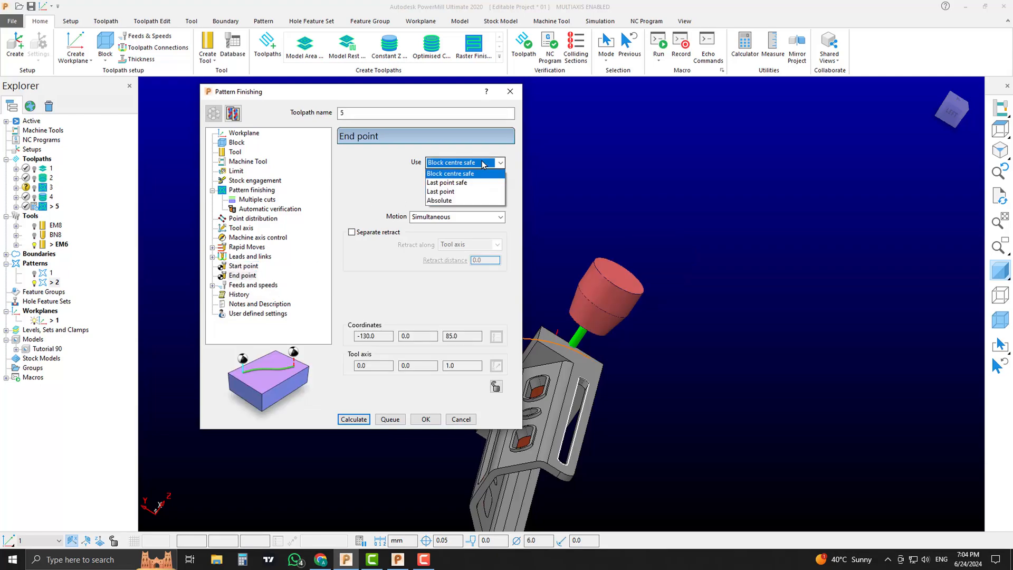
click(466, 192)
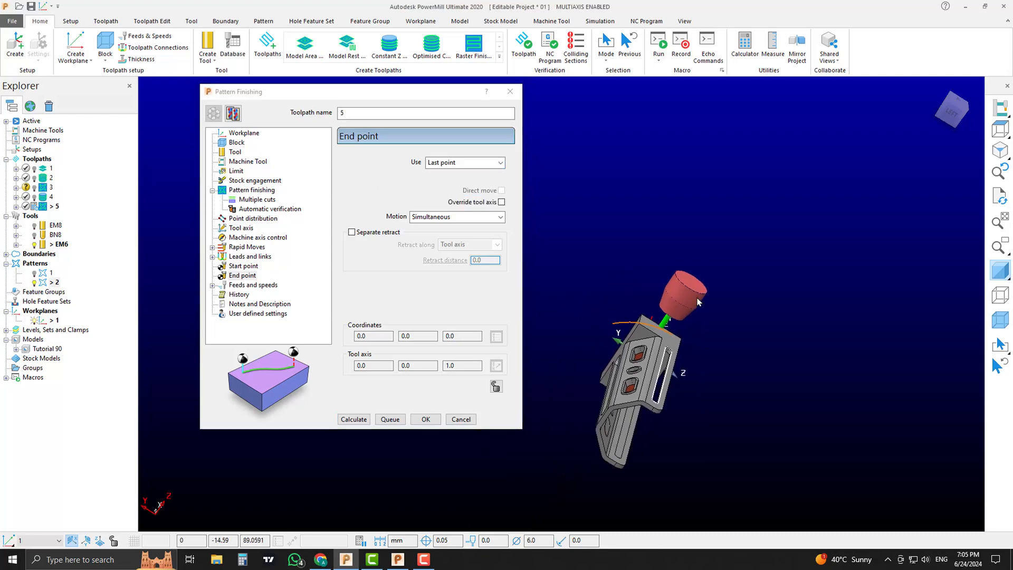
- Check the EM6 end mill, calculate the pattern finishing toolpath and inspect its path along the arc
click(236, 153)
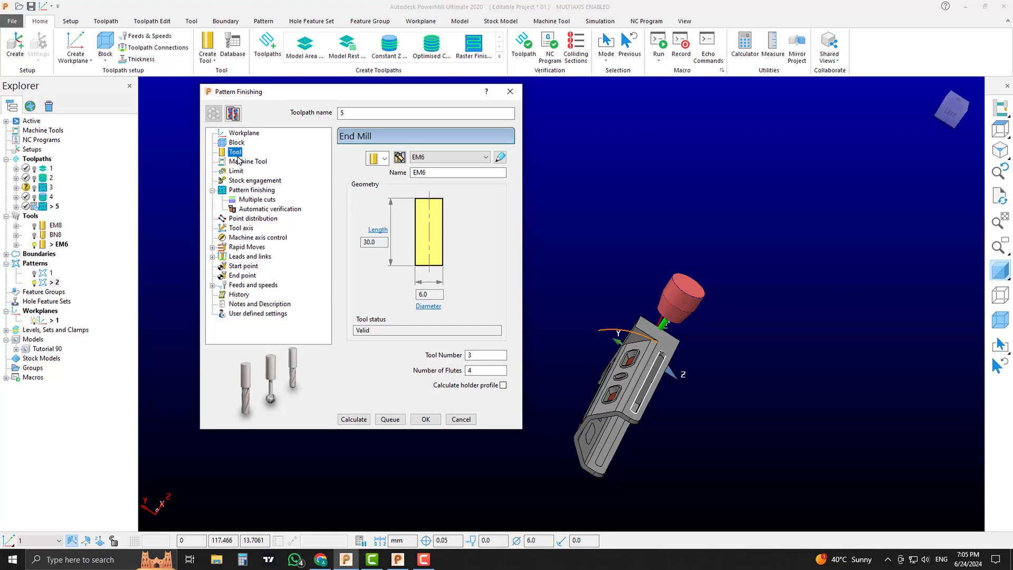
scroll(629, 343, up, 3)
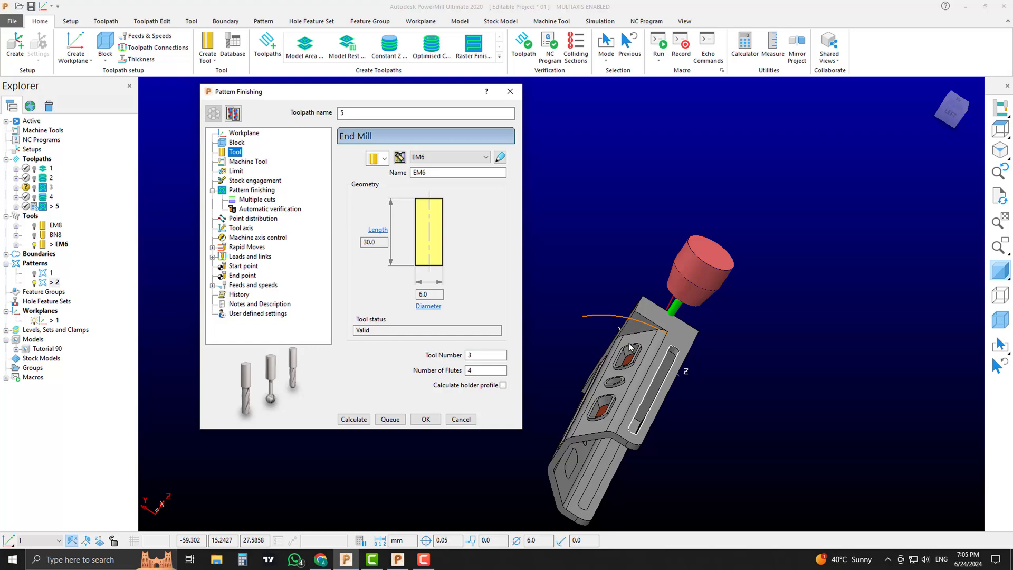
click(353, 418)
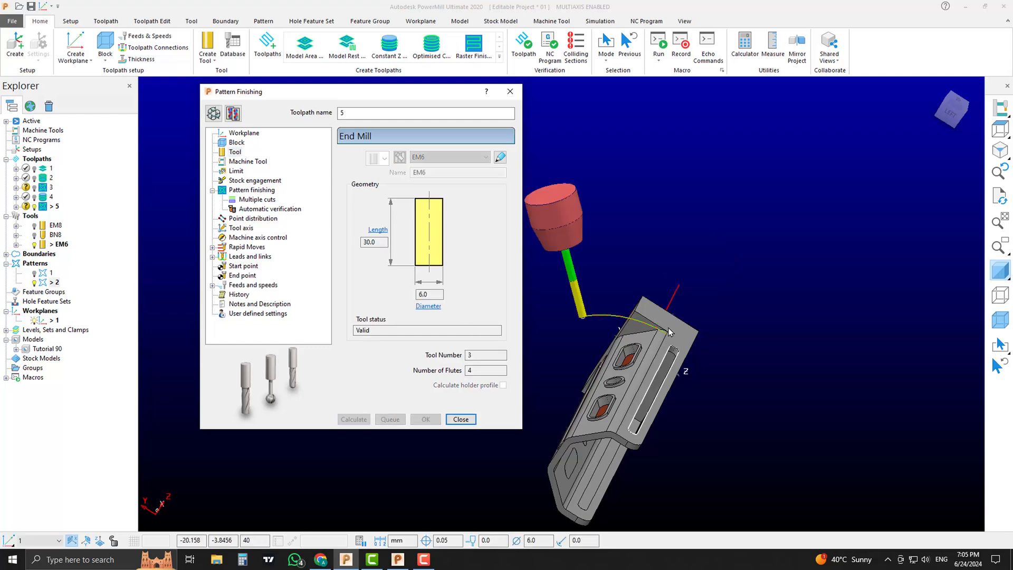
scroll(617, 331, up, 3)
middle_drag(617, 330, 671, 320)
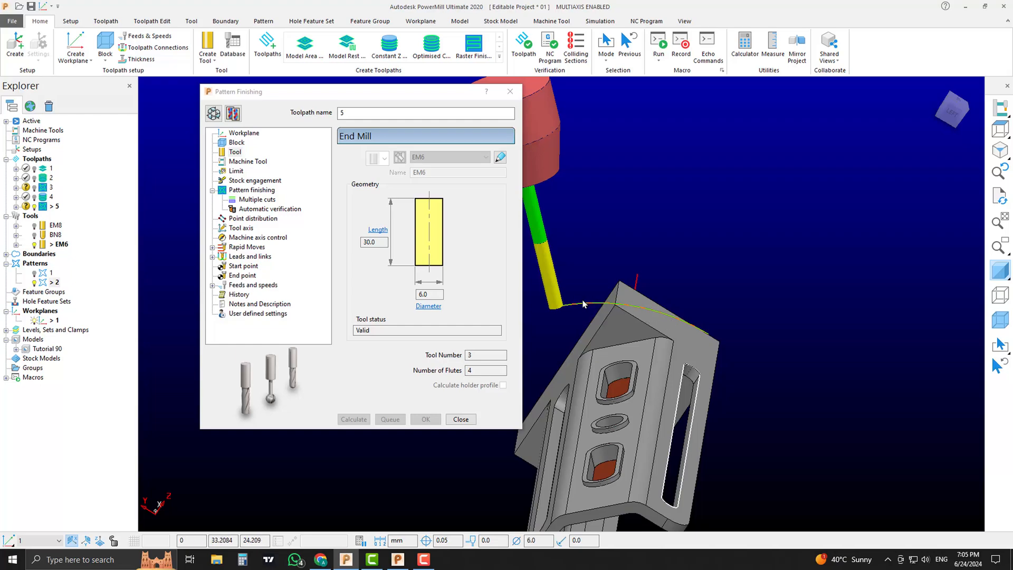
scroll(578, 309, down, 1)
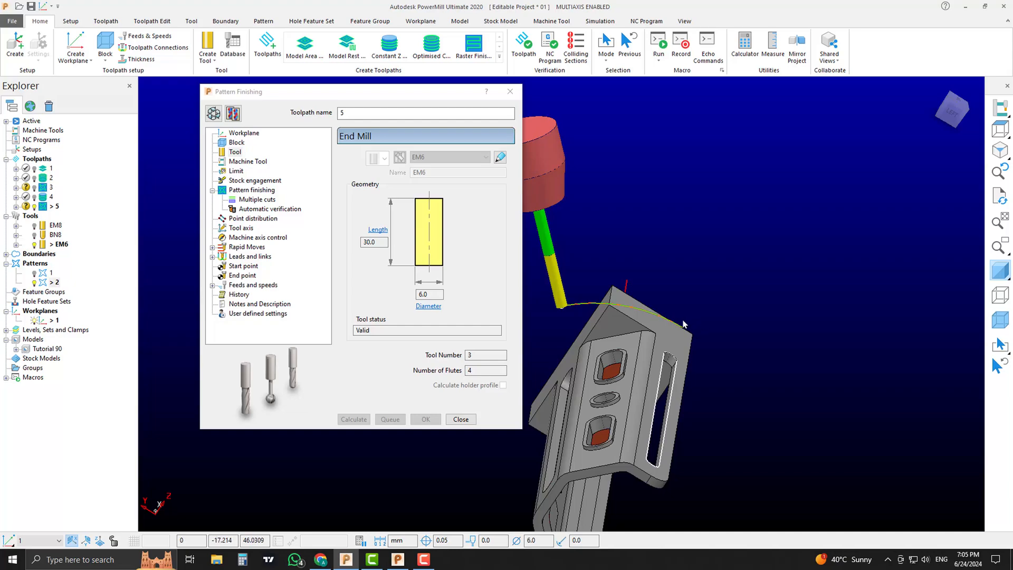
- Reverse the segment direction of toolpath 5 through its Reorder function and close the pattern finishing settings
right_click(49, 207)
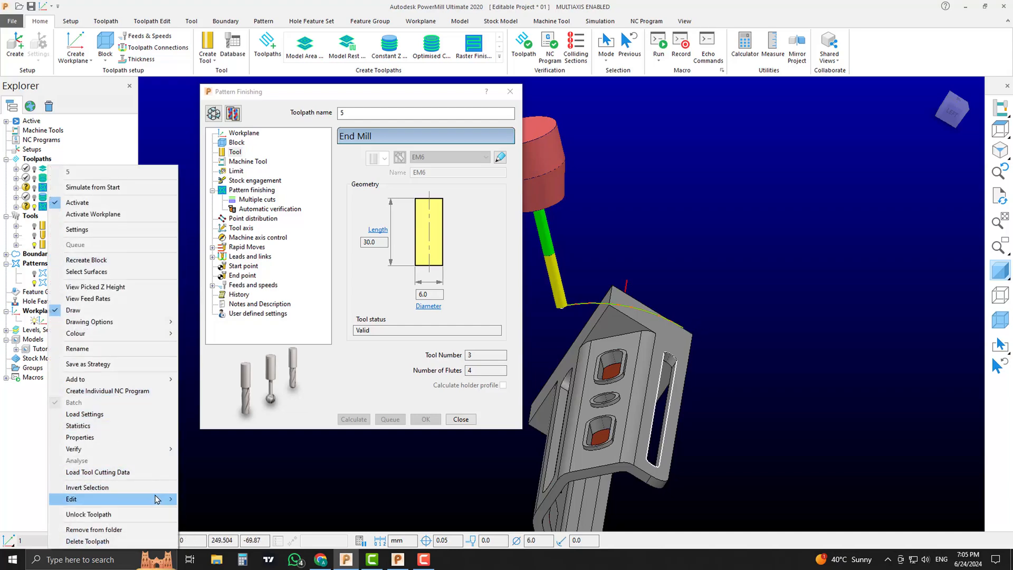
mouse_move(157, 499)
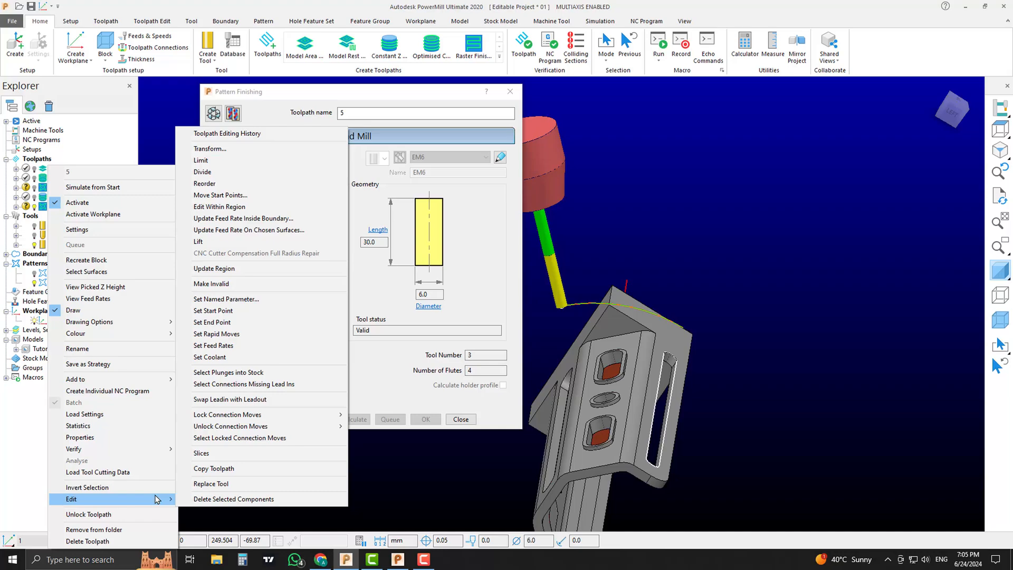
click(254, 183)
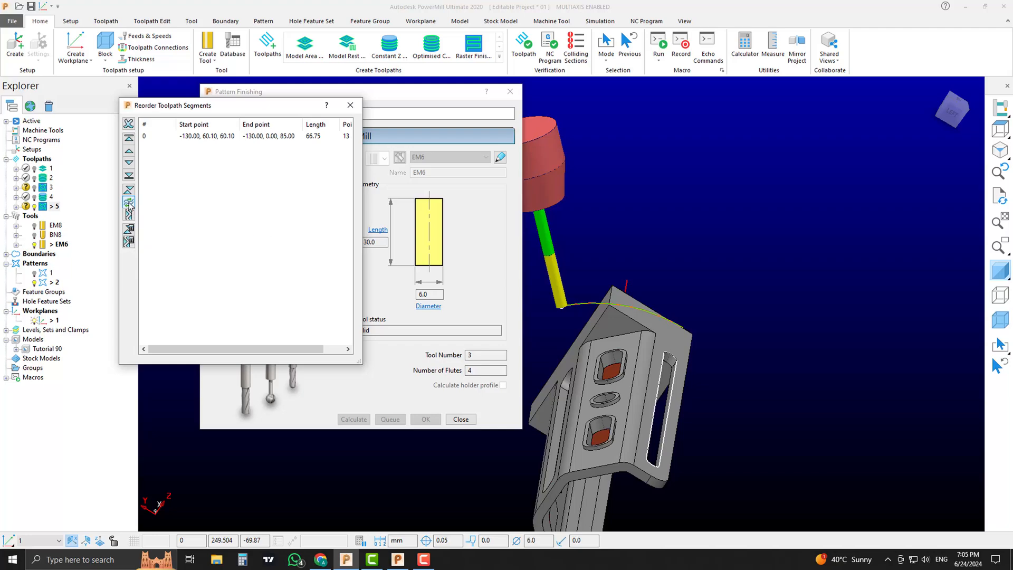
click(128, 203)
click(351, 105)
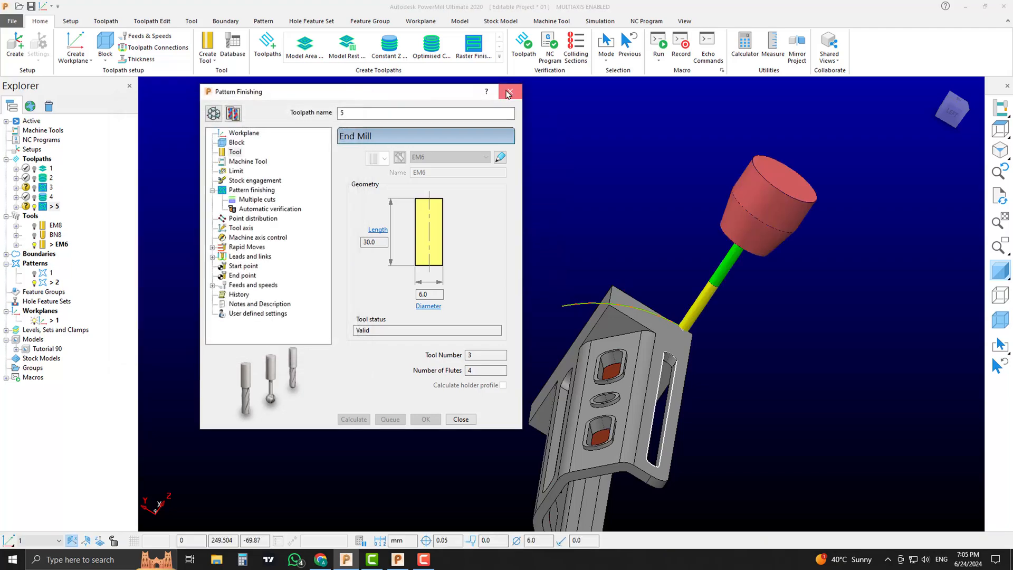
click(509, 91)
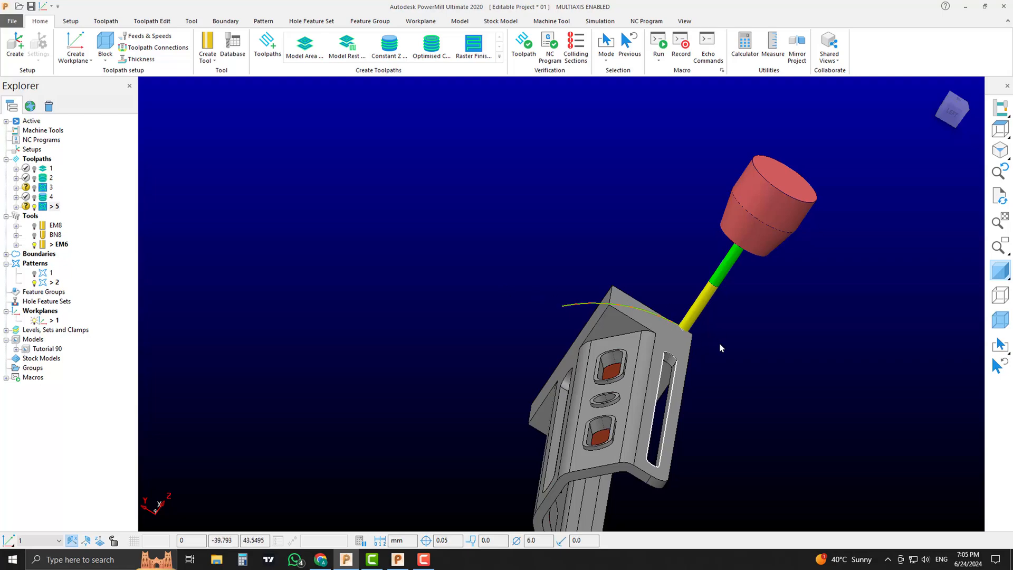
- Simulate toolpath 5 from its start and examine the tool's motion along the arc
right_click(52, 206)
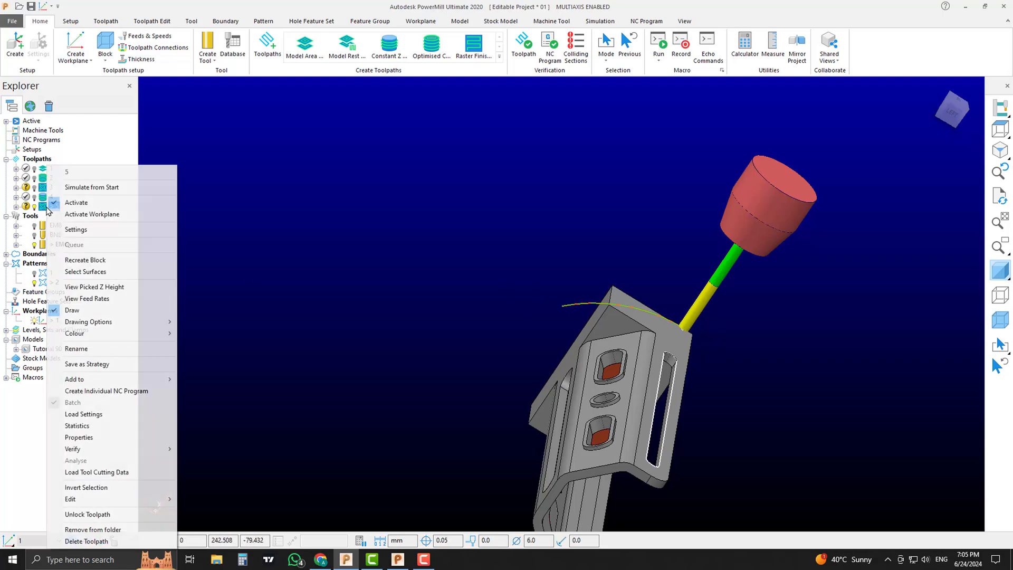
click(94, 189)
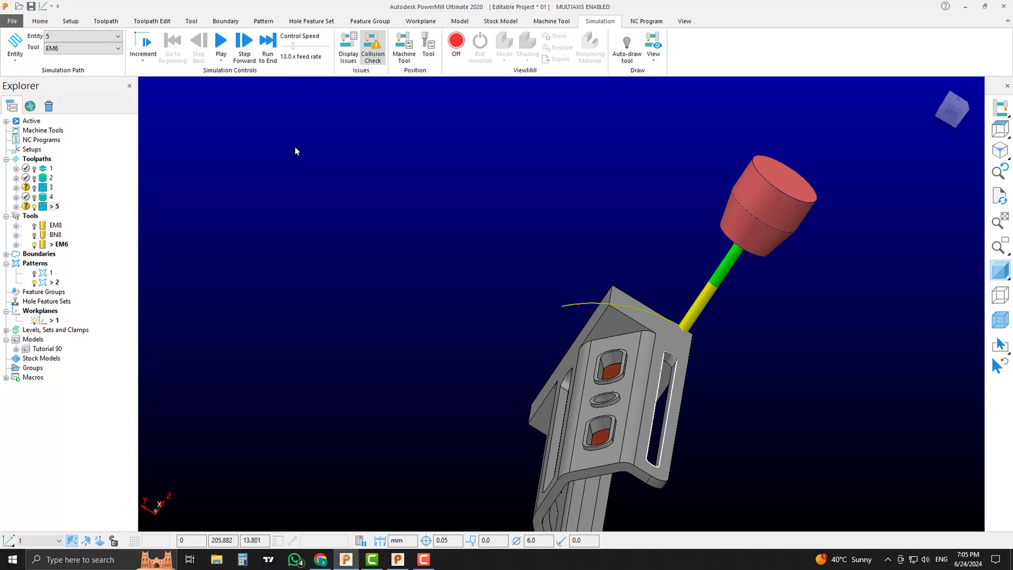
click(220, 41)
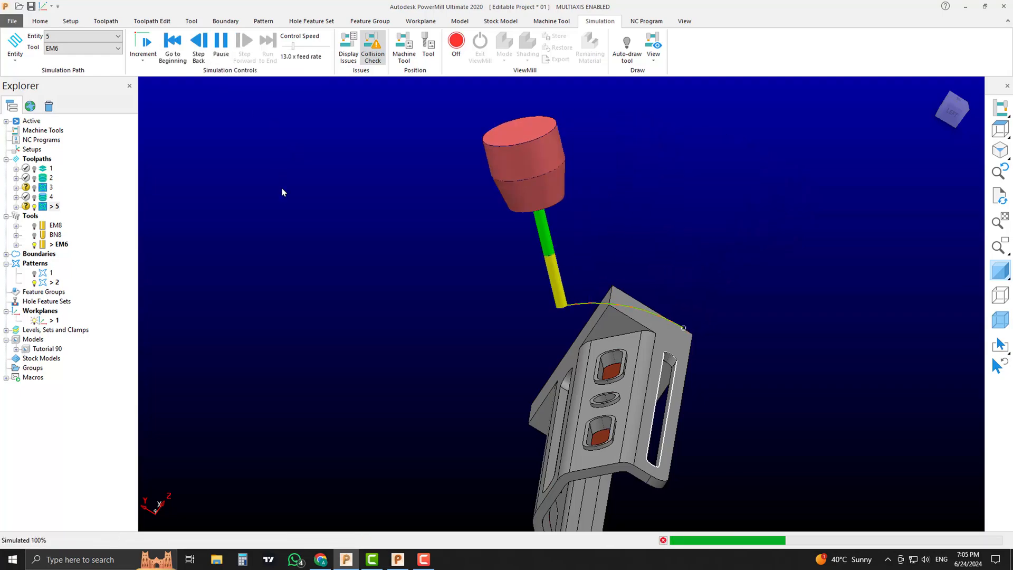
click(952, 110)
middle_drag(816, 235, 641, 411)
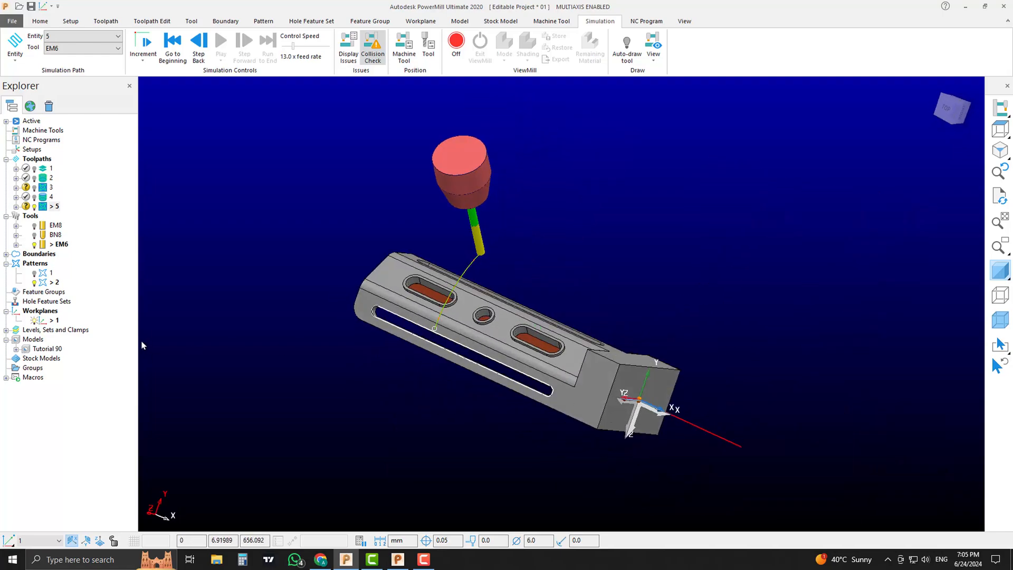
- Create workplane 2 at the existing origin, twisted around X to an angle of 315 degrees
click(48, 313)
right_click(49, 316)
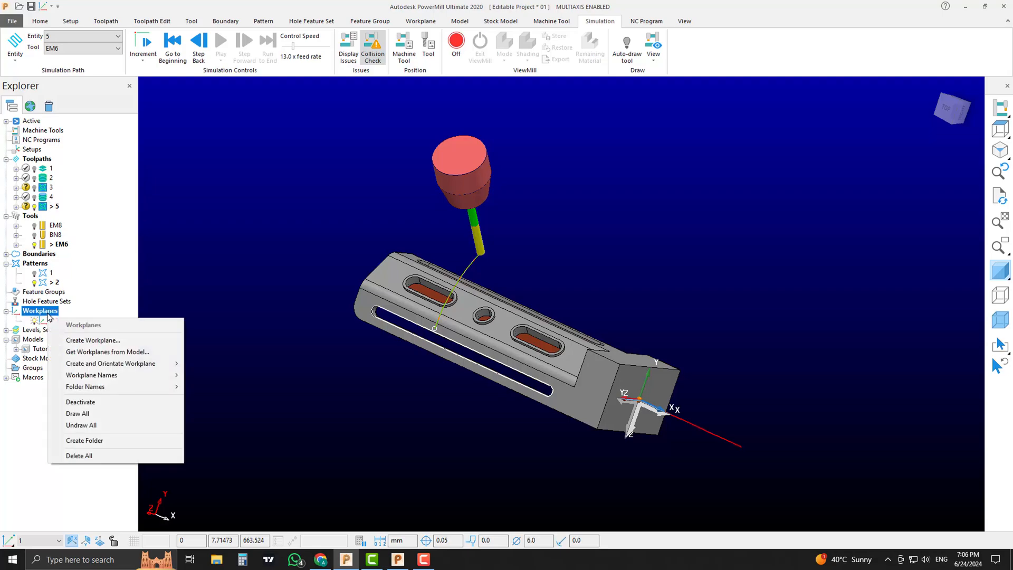
click(98, 340)
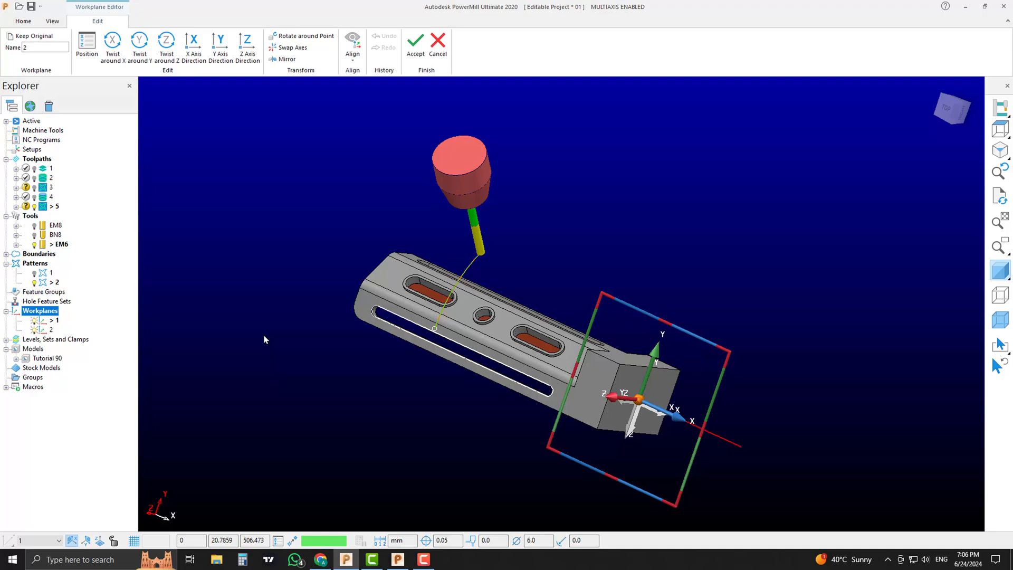
click(114, 46)
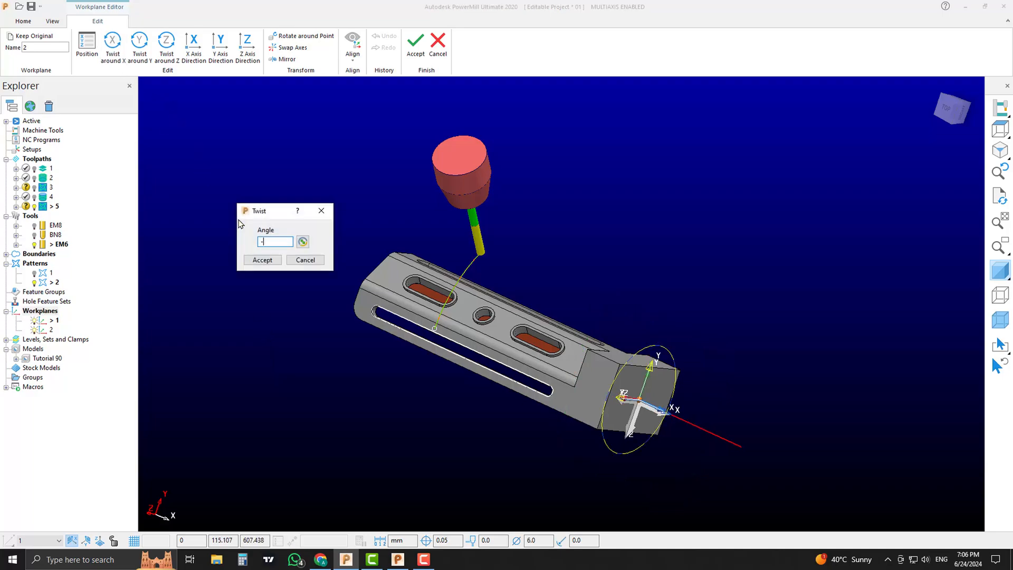
key(Return)
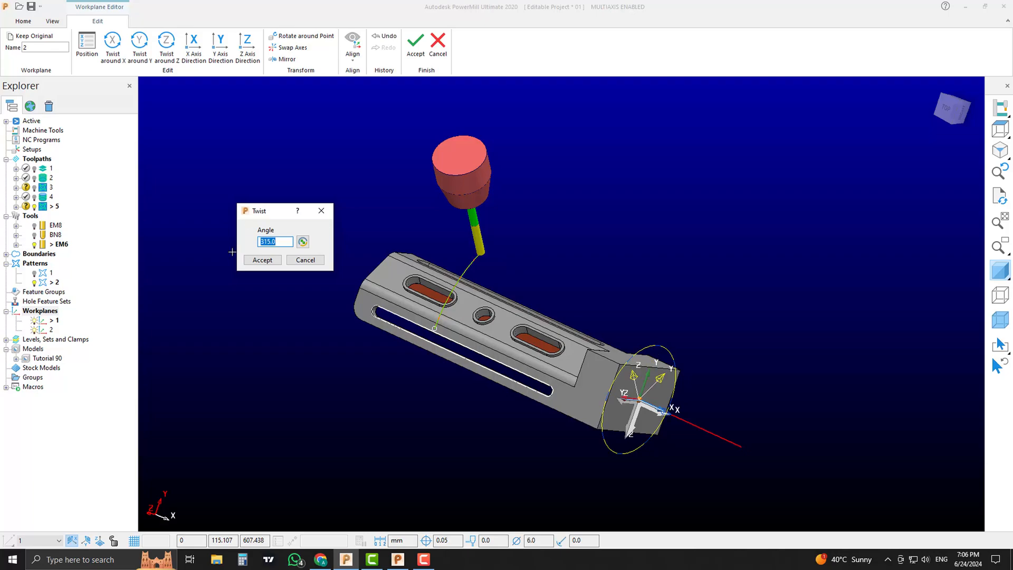
click(262, 260)
scroll(624, 389, up, 3)
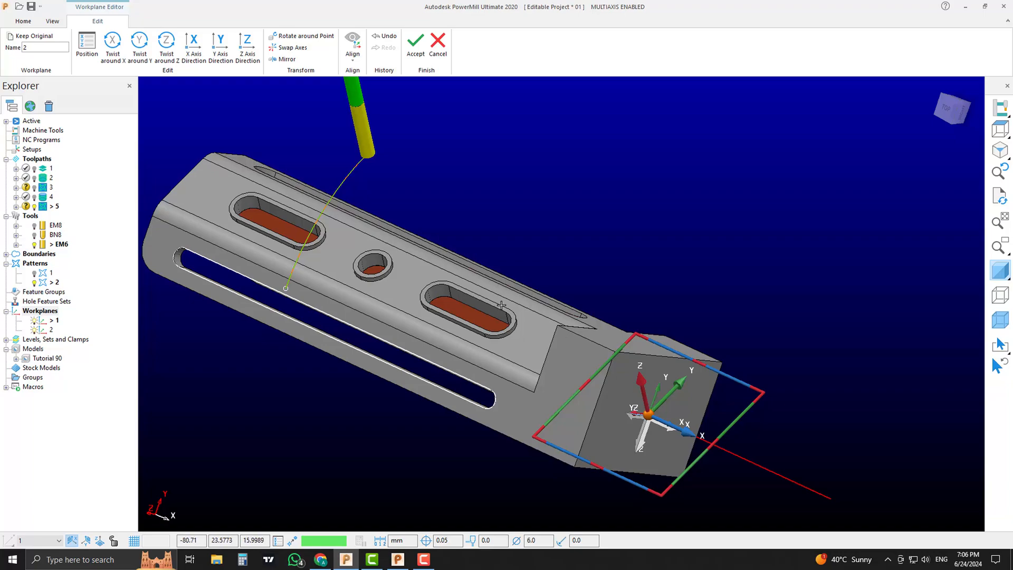
middle_drag(501, 304, 528, 351)
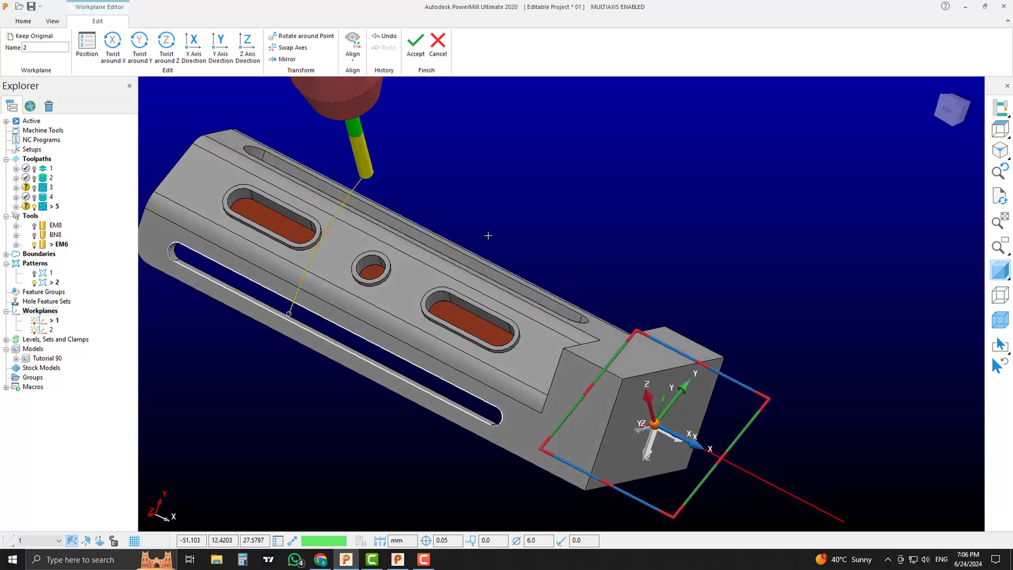
click(415, 47)
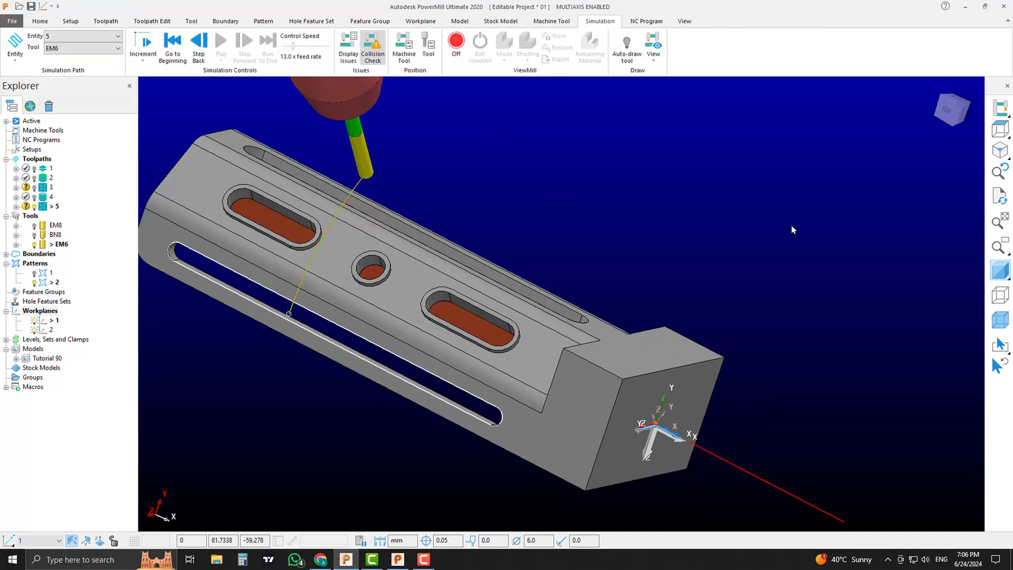
- Activate workplane 2 and show the part in an isometric view
right_click(45, 331)
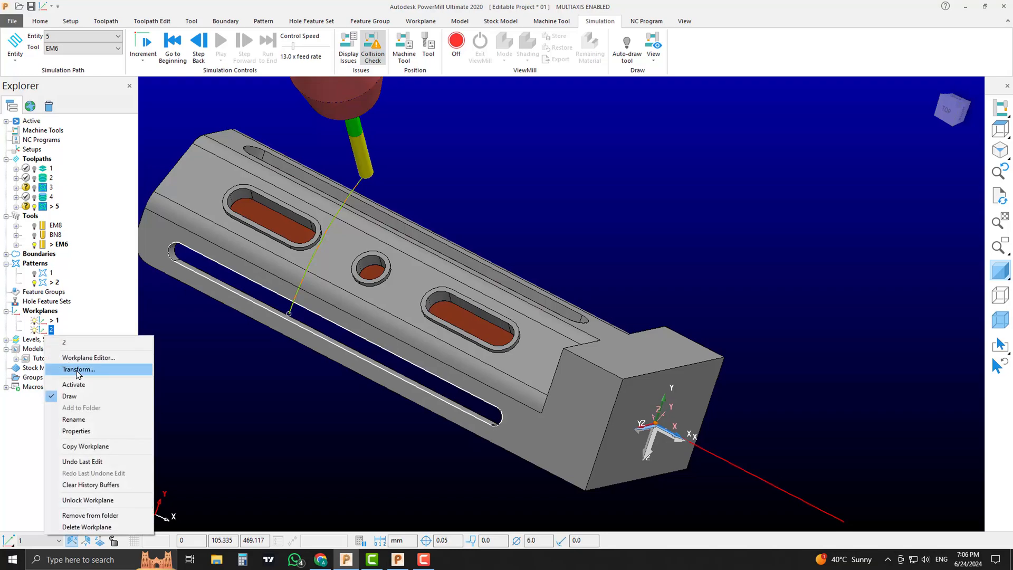
click(73, 384)
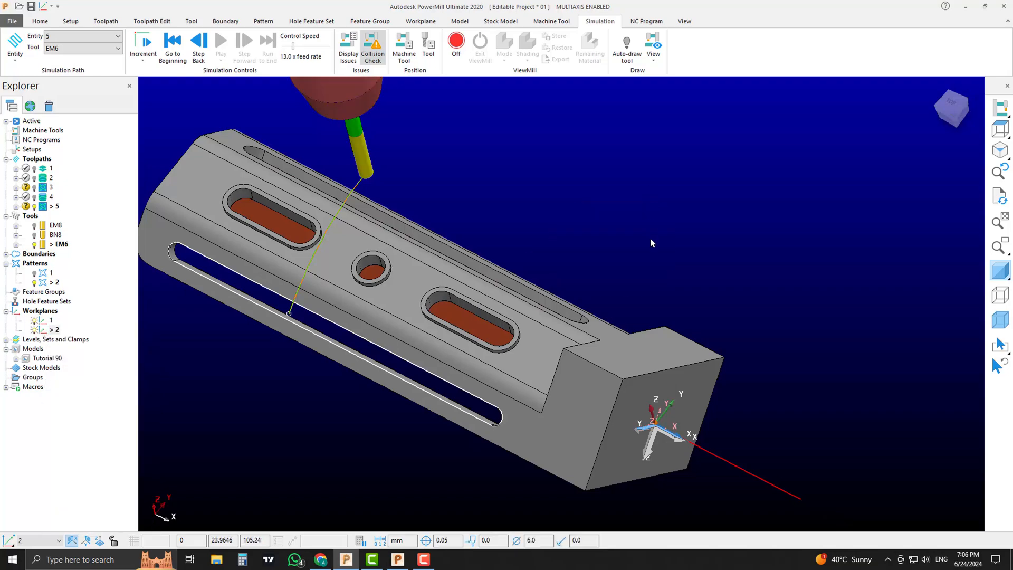
scroll(647, 270, down, 3)
click(998, 151)
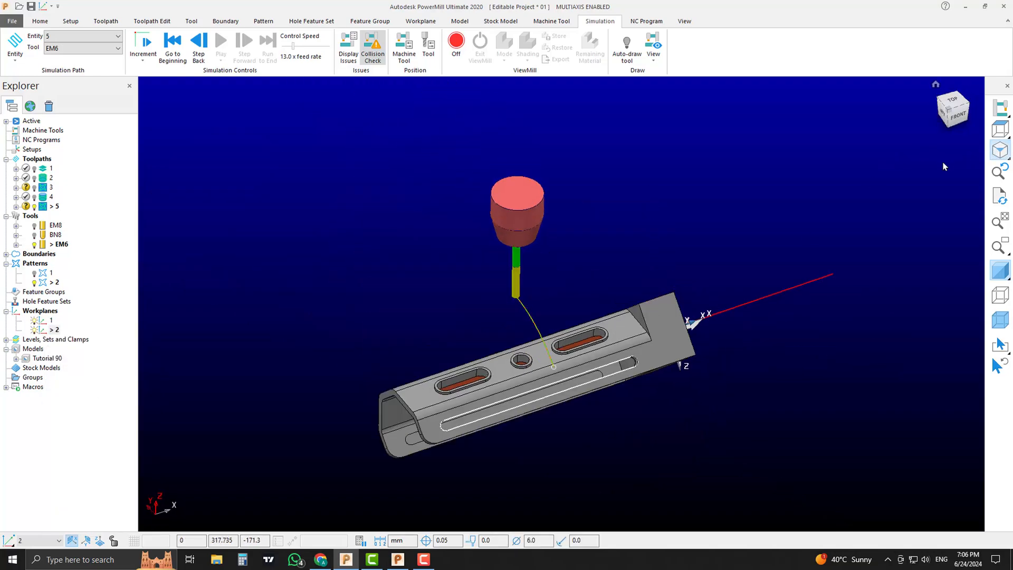
- Examine the arc toolpath and tool position relative to the part, viewed end-on and at an angle
click(945, 116)
scroll(603, 277, up, 2)
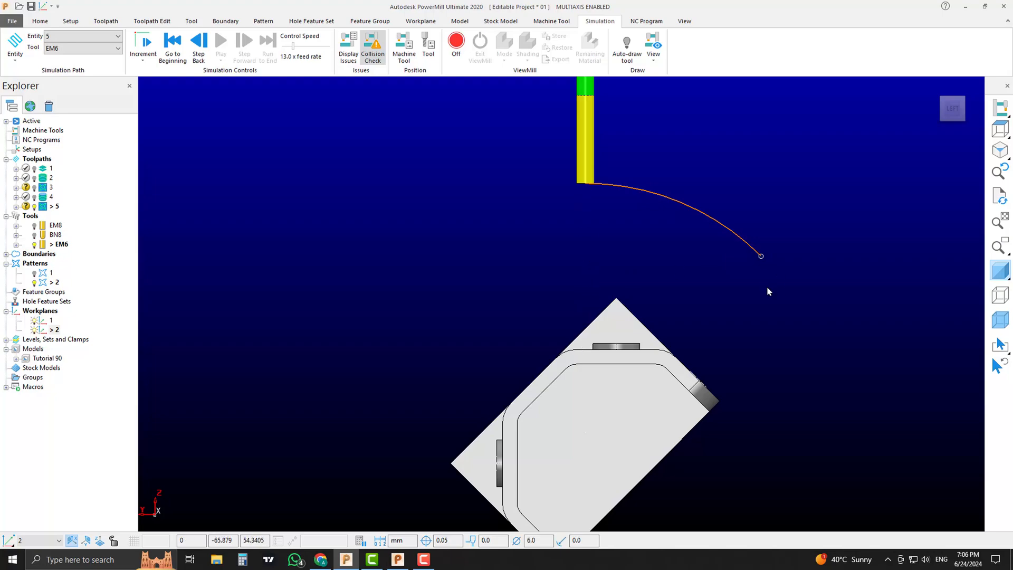
middle_drag(768, 291, 622, 361)
scroll(678, 323, down, 3)
shift+middle_drag(670, 336, 652, 281)
scroll(652, 281, up, 2)
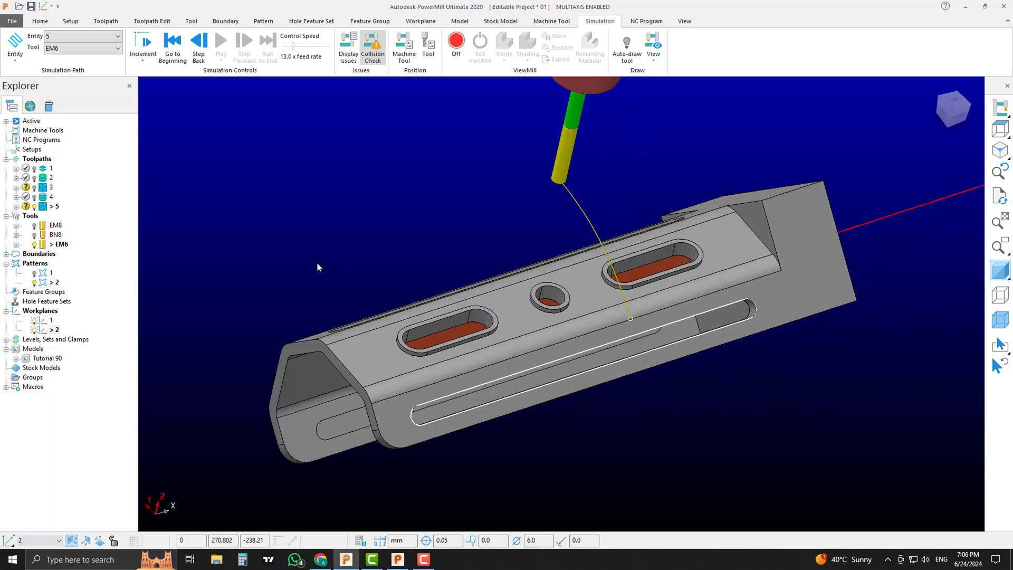
middle_drag(618, 352, 733, 299)
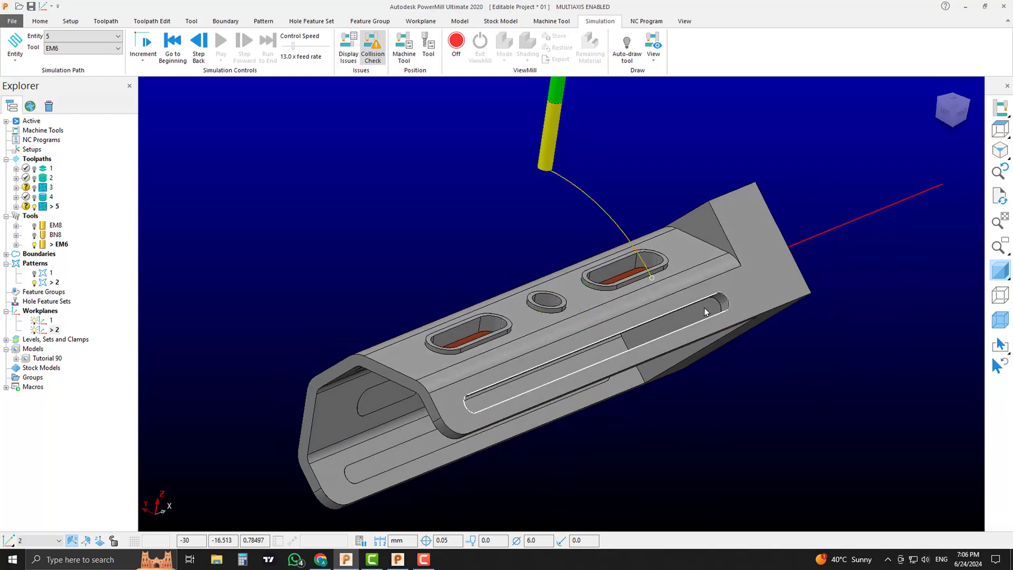
- Deactivate boundary 1_1 and hide it from the model view
click(8, 255)
double_click(43, 273)
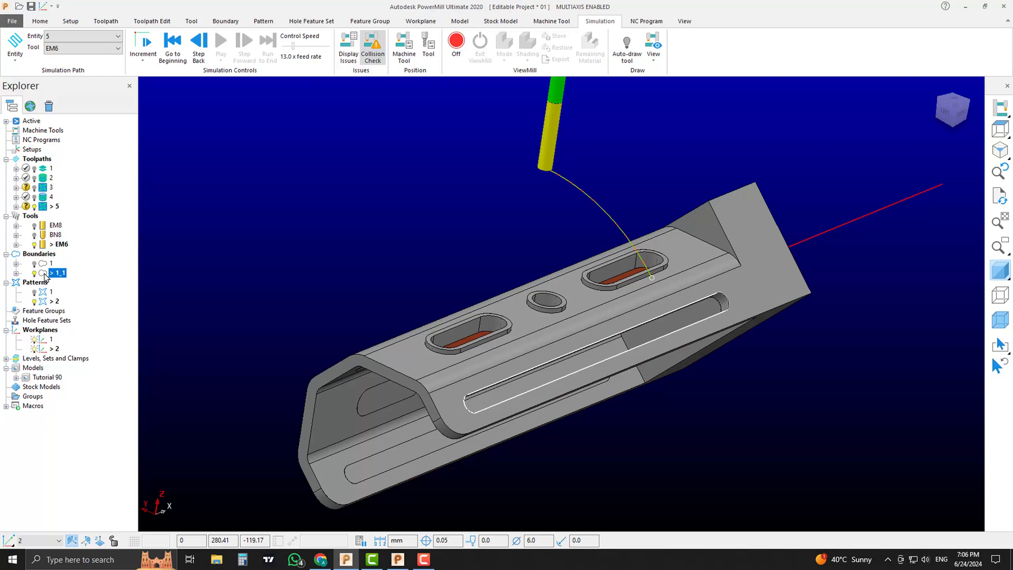
middle_drag(747, 248, 758, 294)
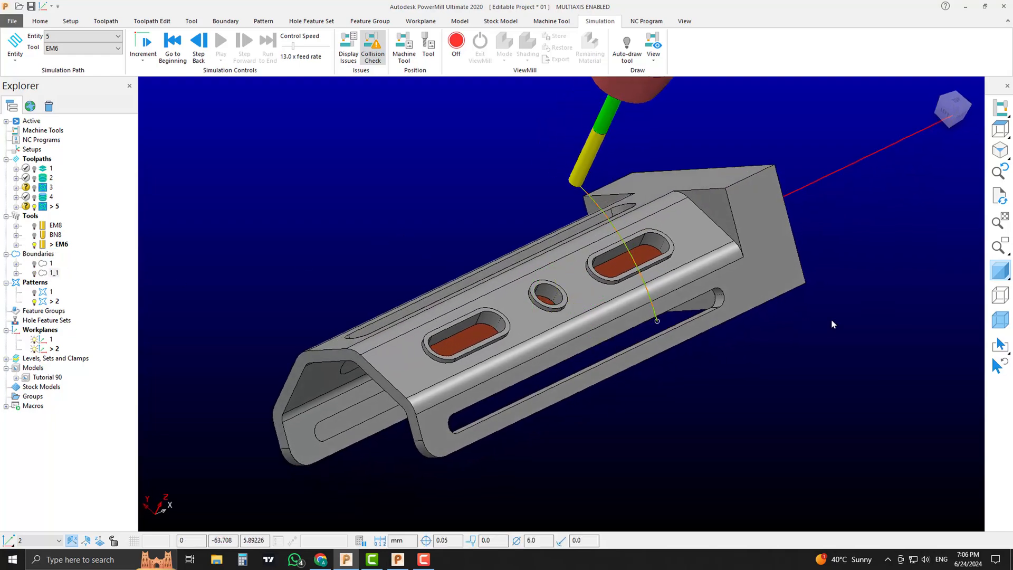
- Delete the cap surfaces that close the two slots and the round hole on the part's angled top face
scroll(803, 358, down, 2)
middle_drag(799, 374, 827, 364)
middle_drag(591, 289, 630, 285)
scroll(634, 281, up, 3)
click(639, 249)
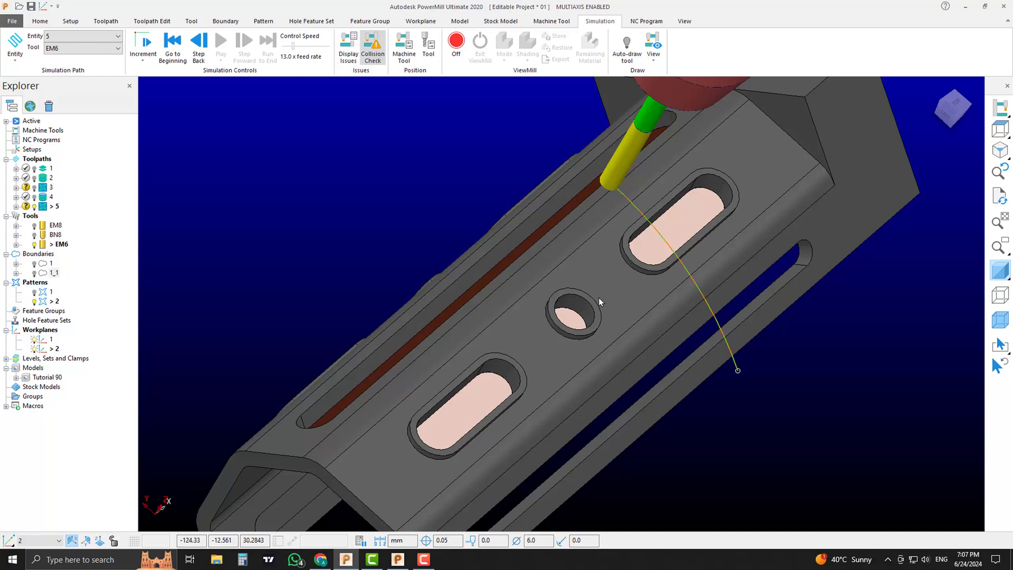
right_click(697, 200)
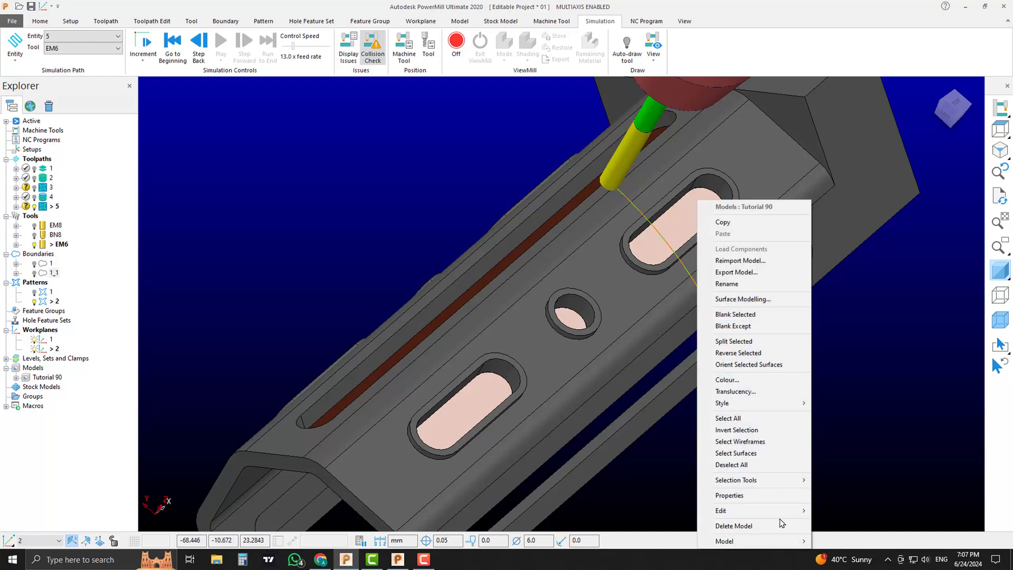
mouse_move(785, 512)
click(863, 547)
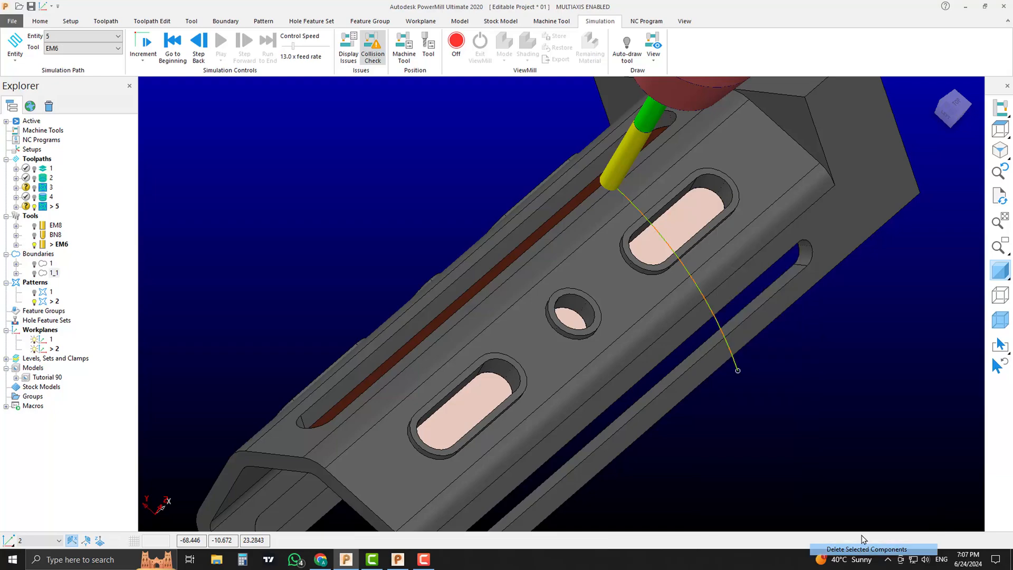
scroll(701, 321, down, 3)
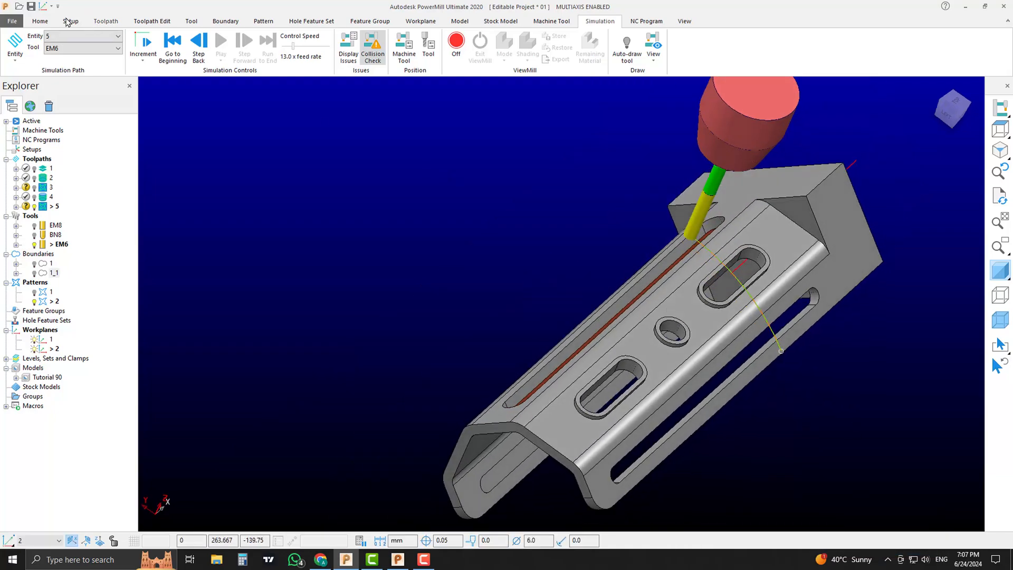
- Create a Model Area Clearance toolpath from the 3D Area Clearance strategies
click(40, 21)
click(260, 47)
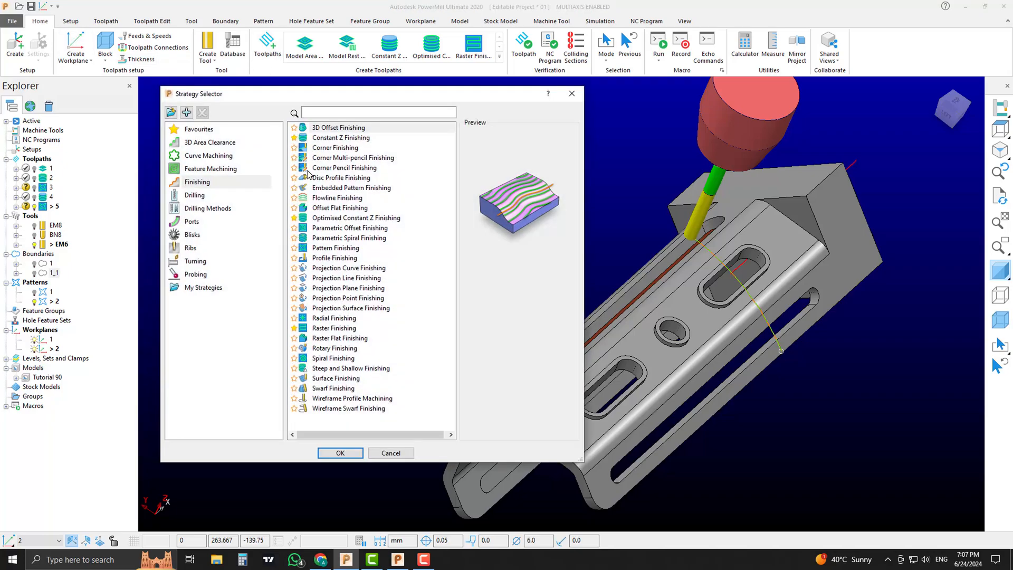
click(206, 143)
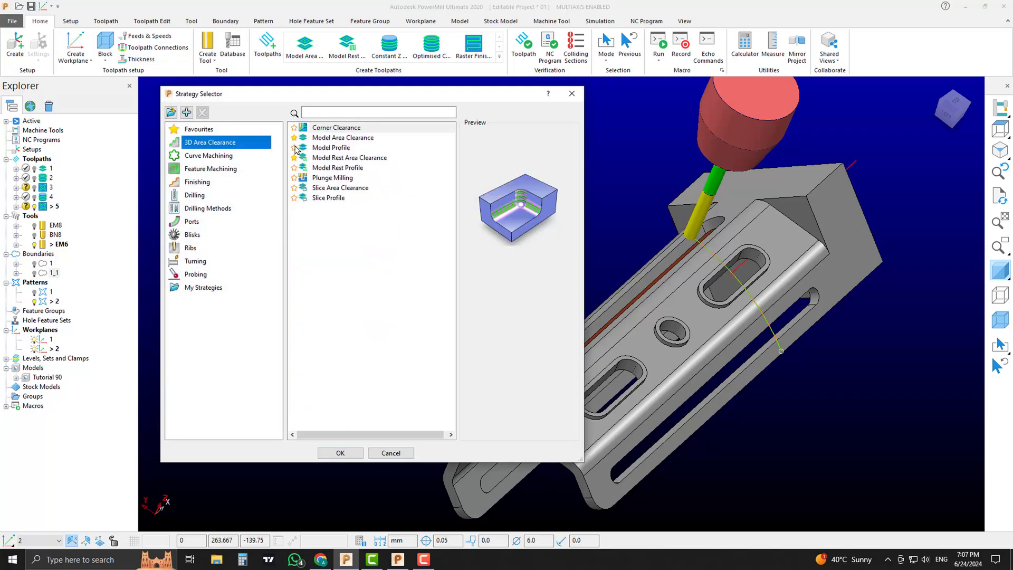
click(315, 138)
click(344, 452)
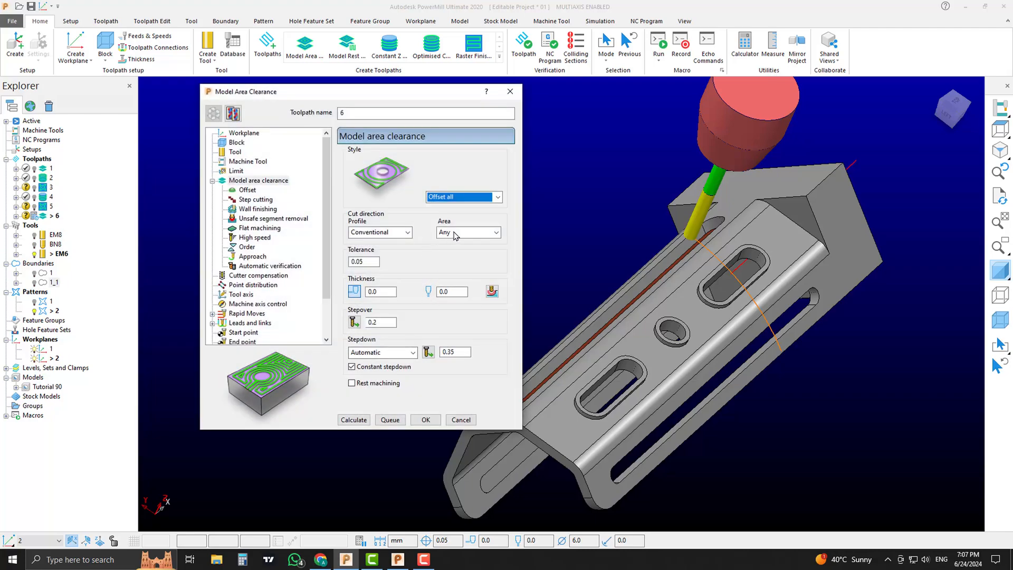
- Set the clearance toolpath's area cut direction to Conventional and its stepover to 4.0 mm
click(455, 235)
click(456, 252)
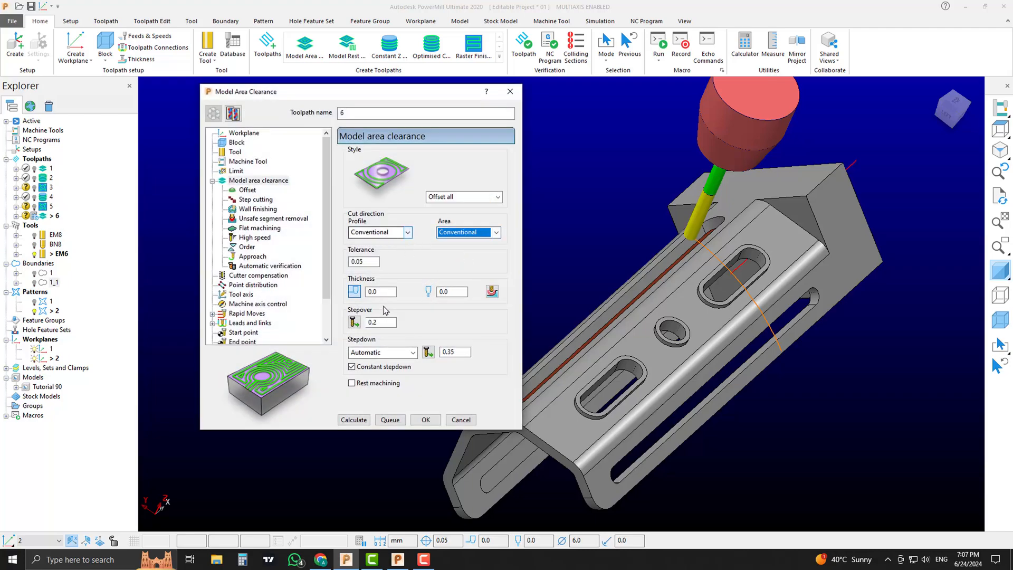
double_click(382, 322)
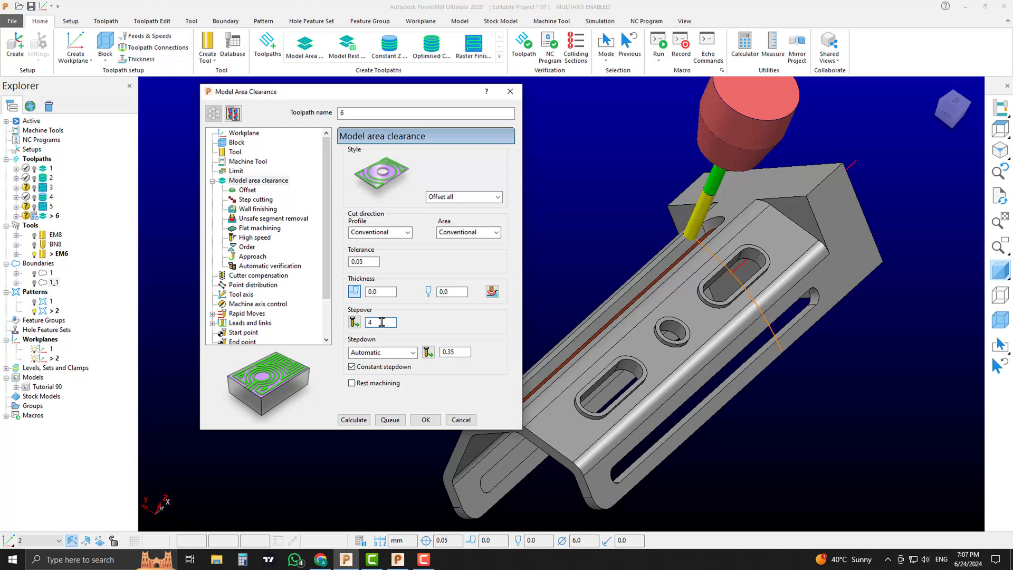
key(Return)
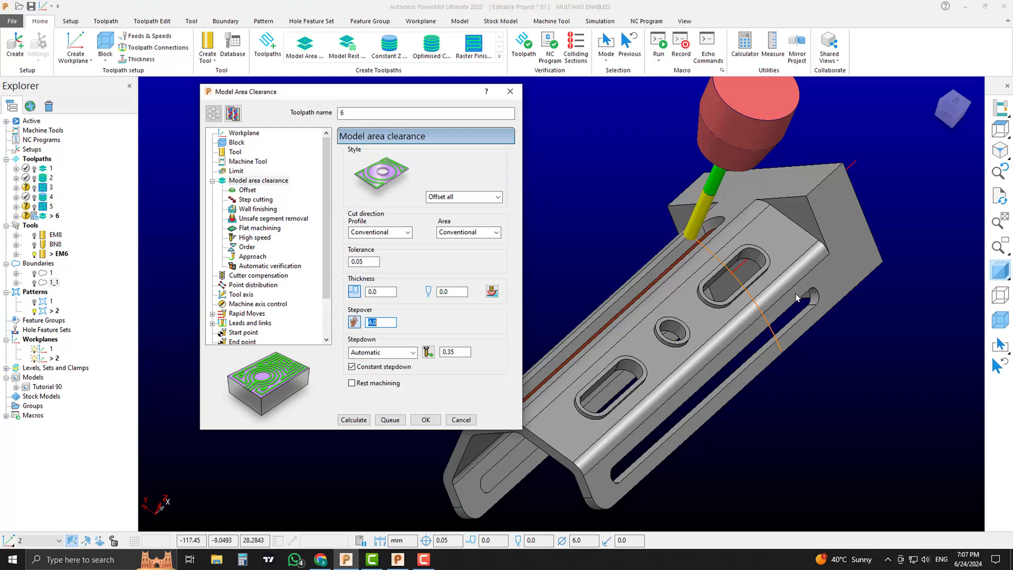
middle_drag(758, 223, 797, 225)
scroll(748, 291, up, 3)
middle_drag(689, 312, 721, 282)
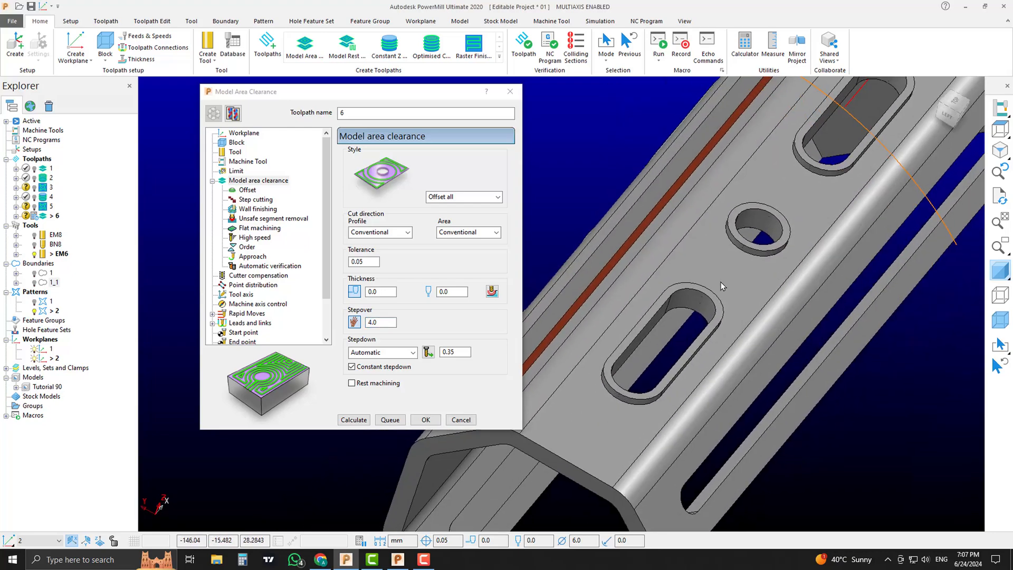
- Measure the width of the lower slot on the angled face between its two inner edges
scroll(721, 286, up, 3)
click(772, 46)
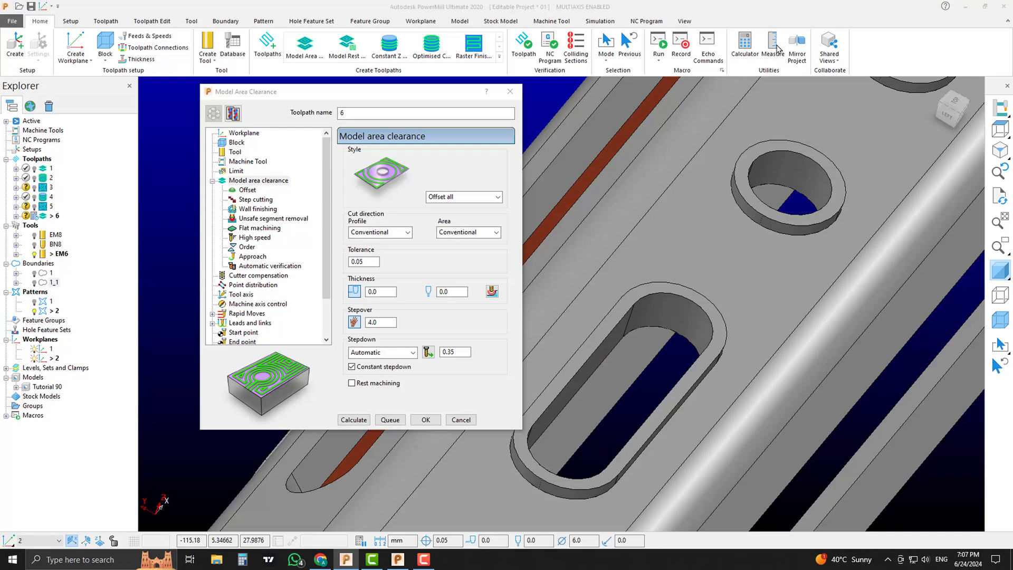
click(292, 148)
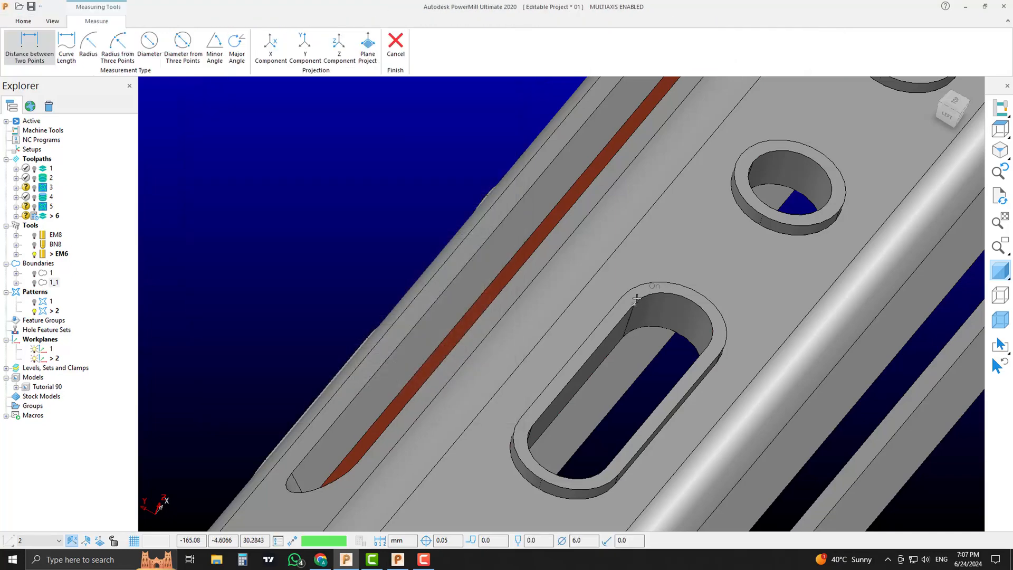
click(634, 303)
click(706, 343)
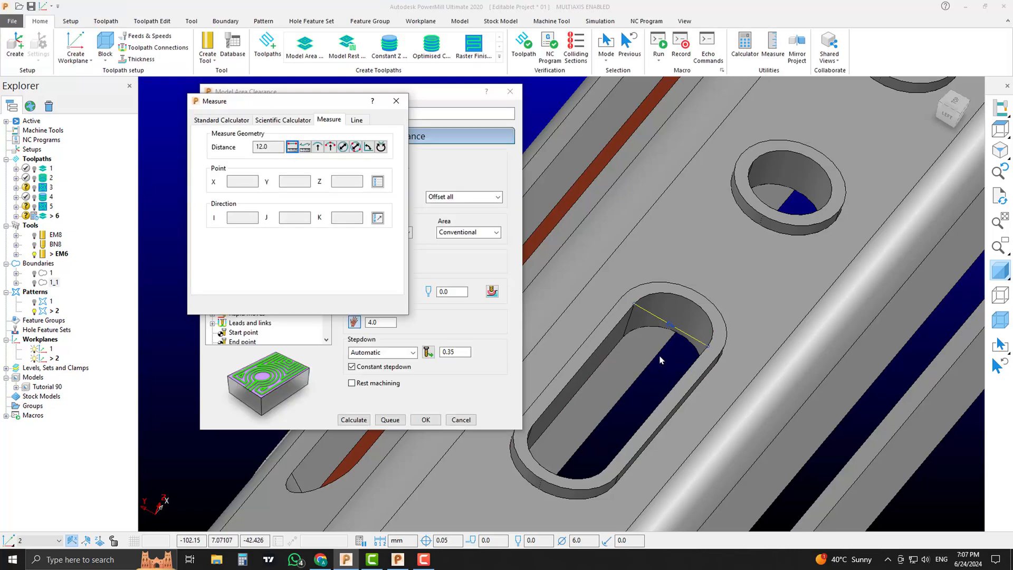
scroll(660, 360, down, 3)
scroll(656, 357, up, 3)
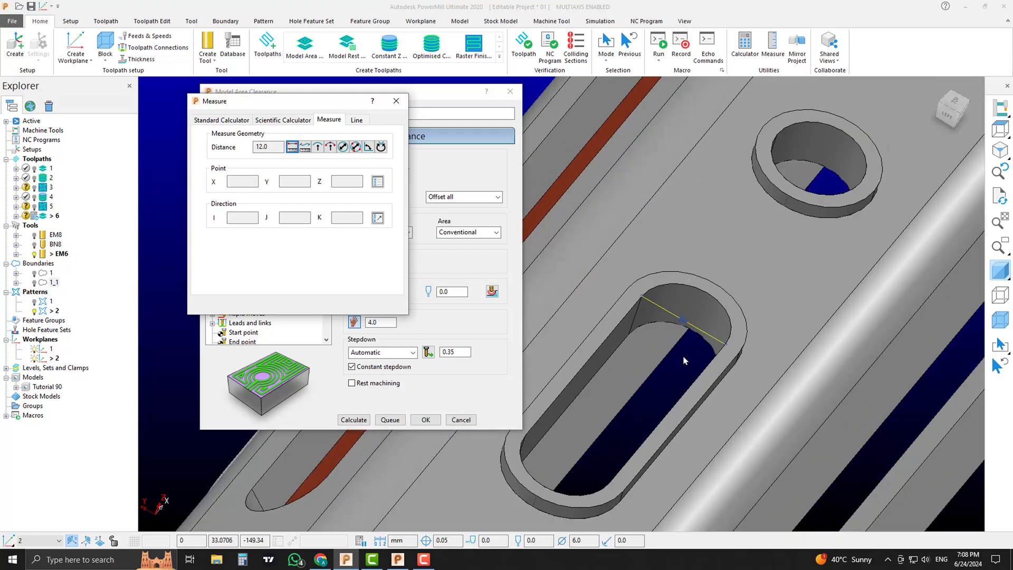
click(395, 101)
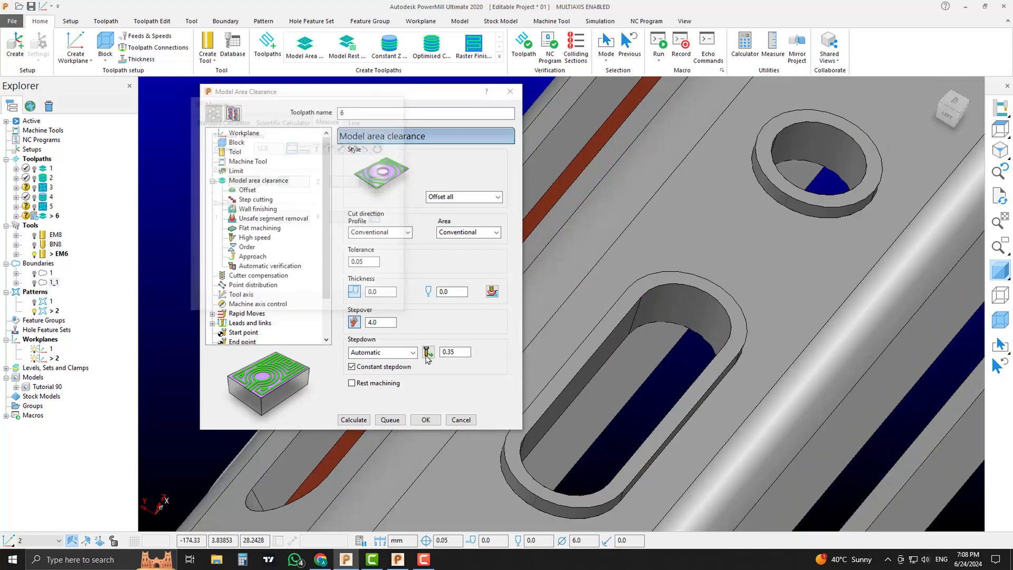
key(Escape)
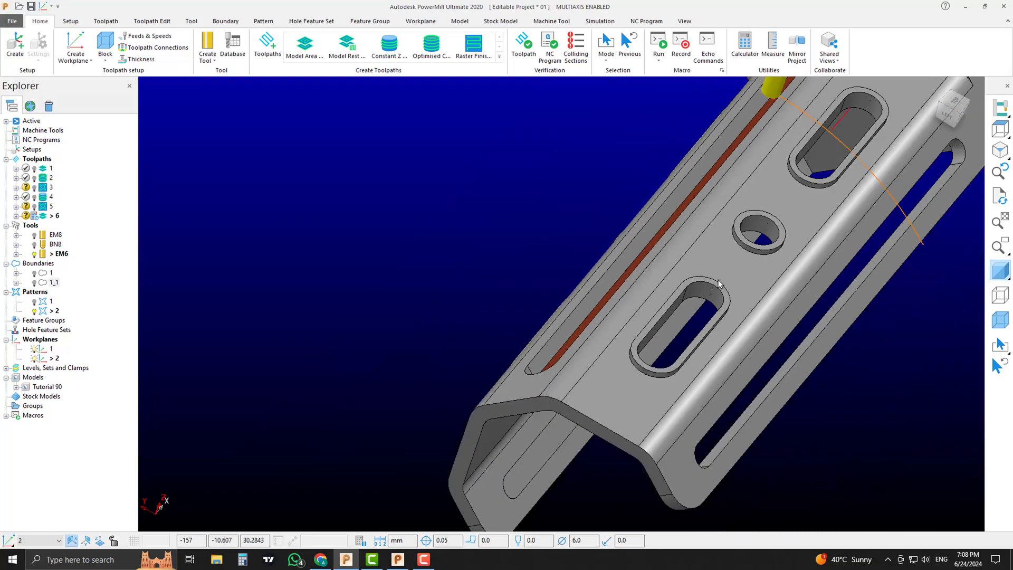
- Reopen toolpath 6's settings and set its area cut direction to Conventional and its stepover to 4.0 mm
scroll(718, 285, down, 2)
scroll(663, 335, up, 3)
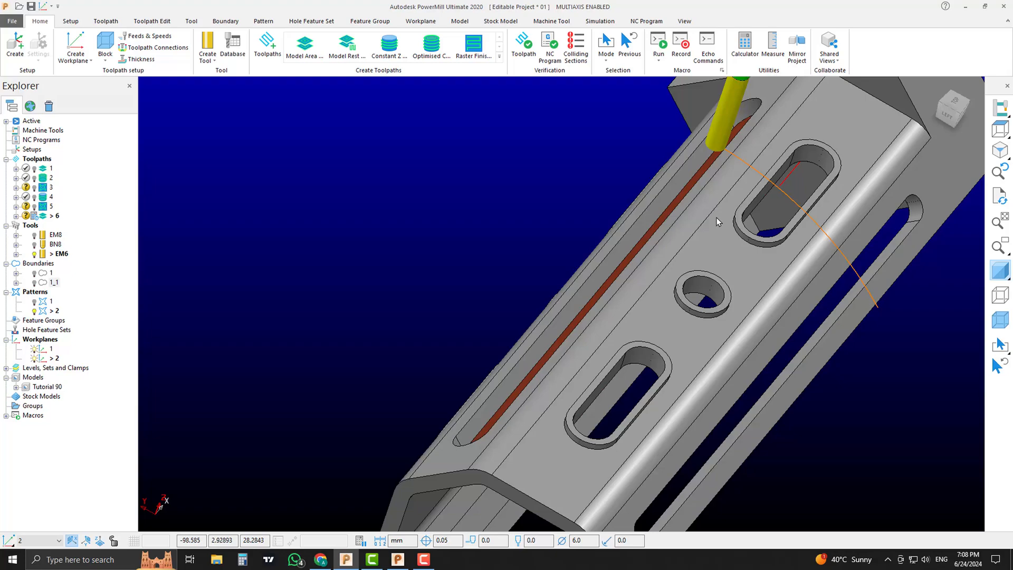
click(573, 542)
scroll(460, 327, down, 2)
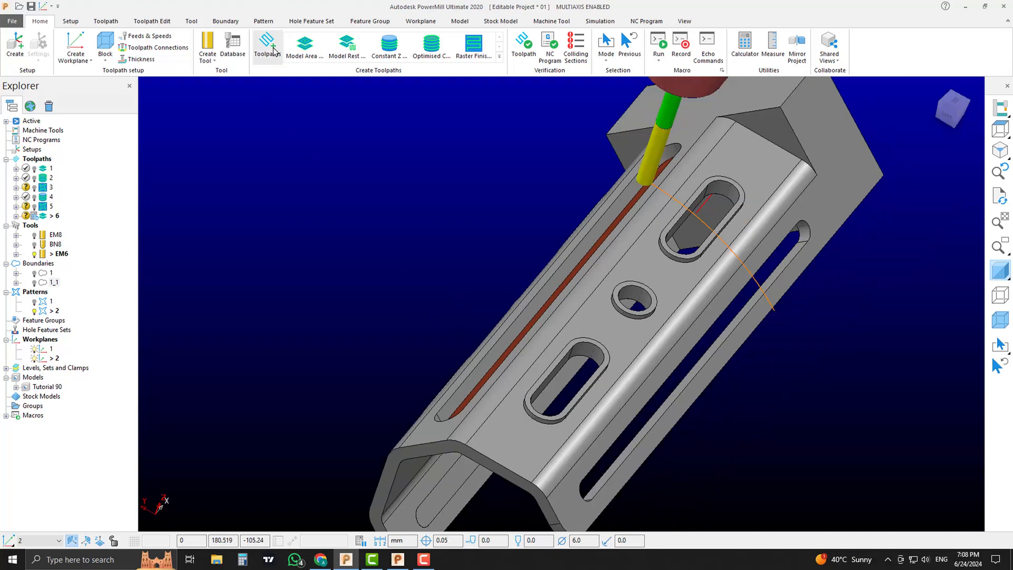
right_click(53, 215)
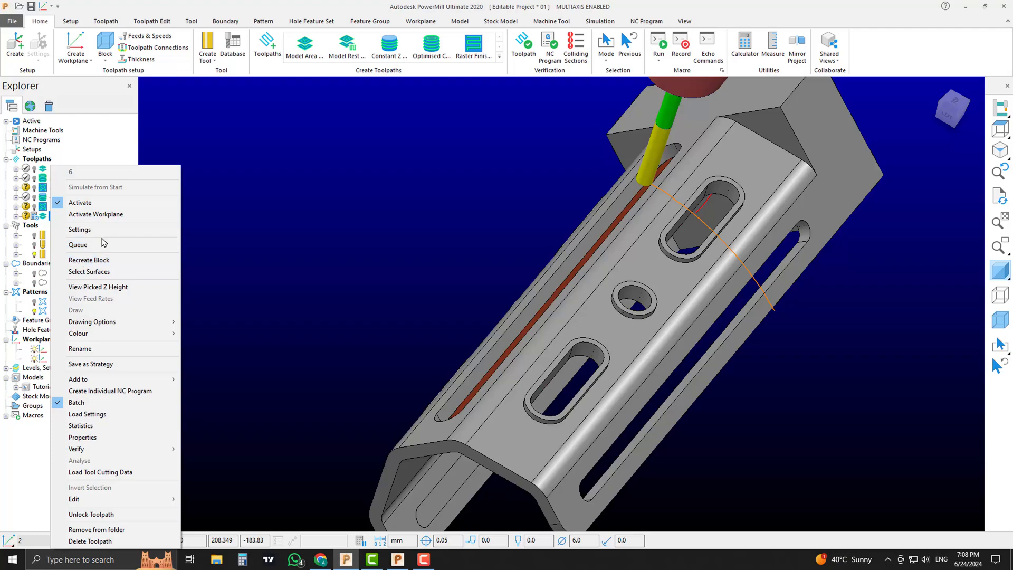
click(84, 229)
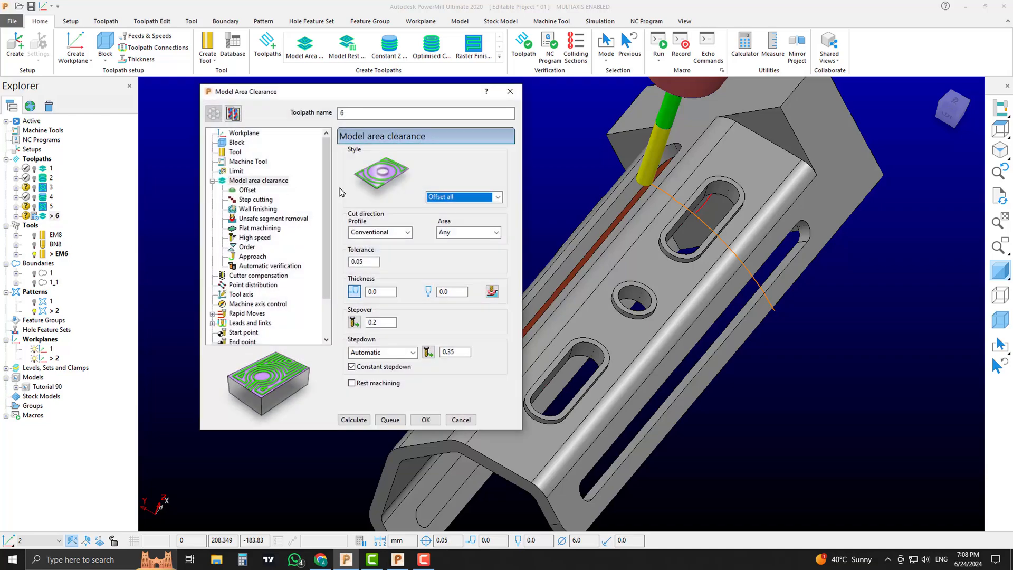
click(467, 232)
click(456, 261)
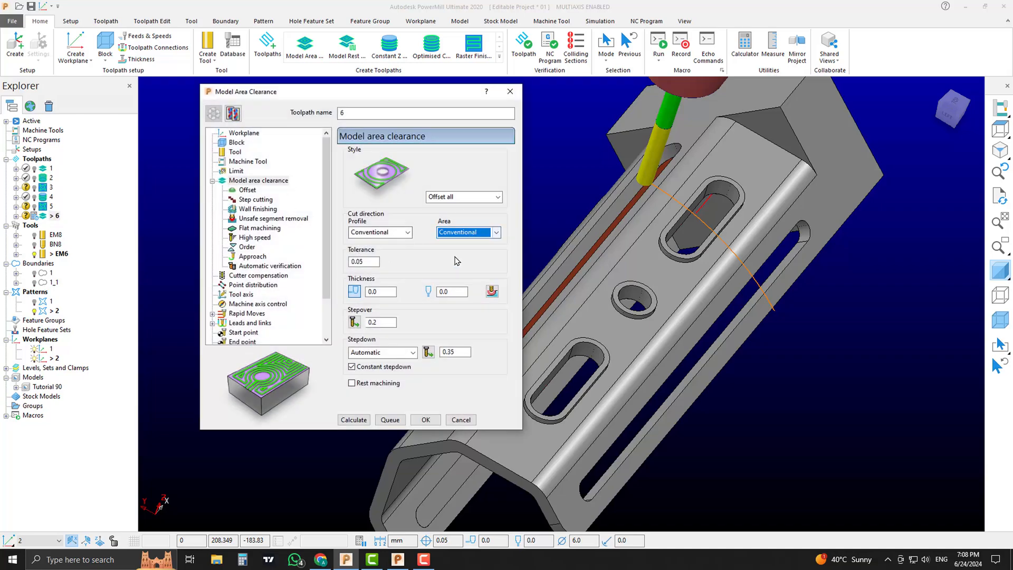
double_click(383, 320)
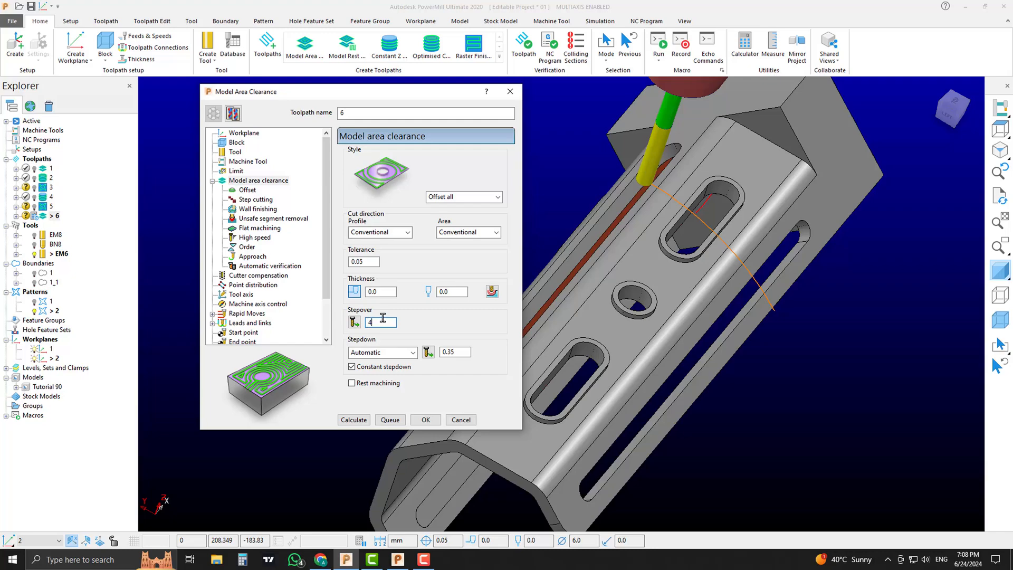
- Set toolpath 6's stepdown to 0.35 mm
double_click(442, 351)
text(0.35)
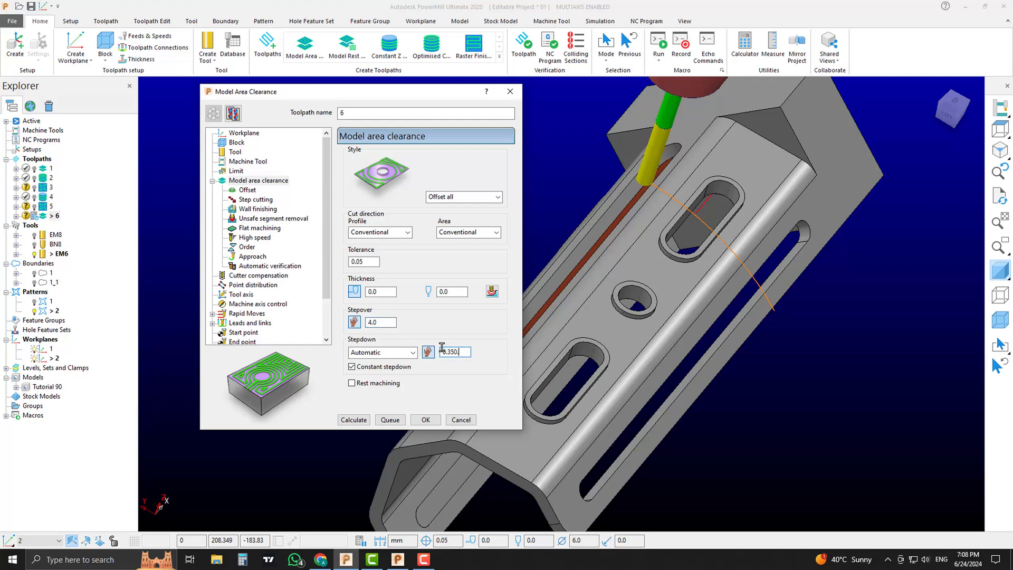
key(BackSpace)
key(BackSpace)
key(BackSpace)
key(BackSpace)
key(BackSpace)
- Turn off Maintain cut direction in the offset settings, and check the Approach and Limit settings
click(248, 191)
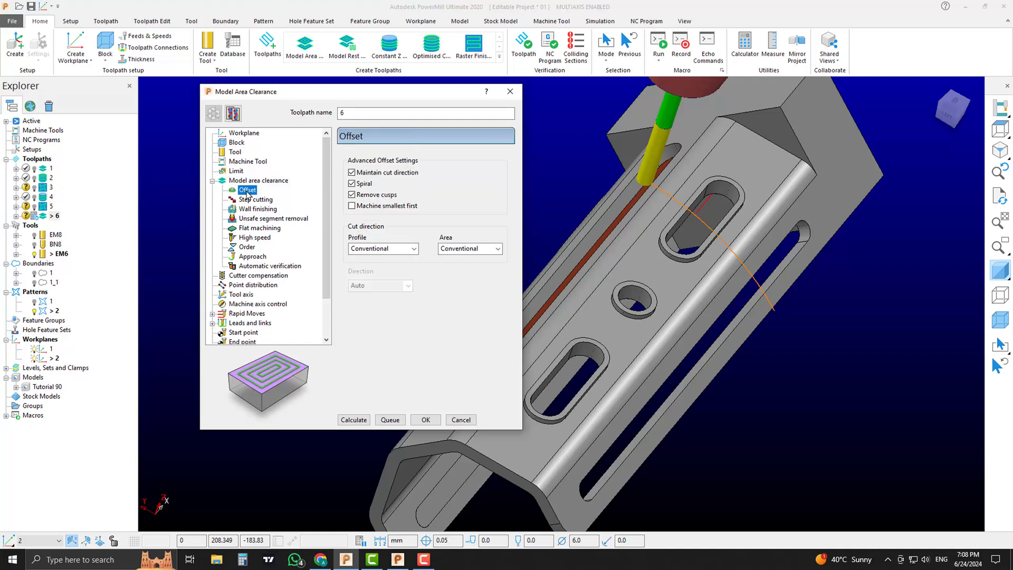
click(383, 173)
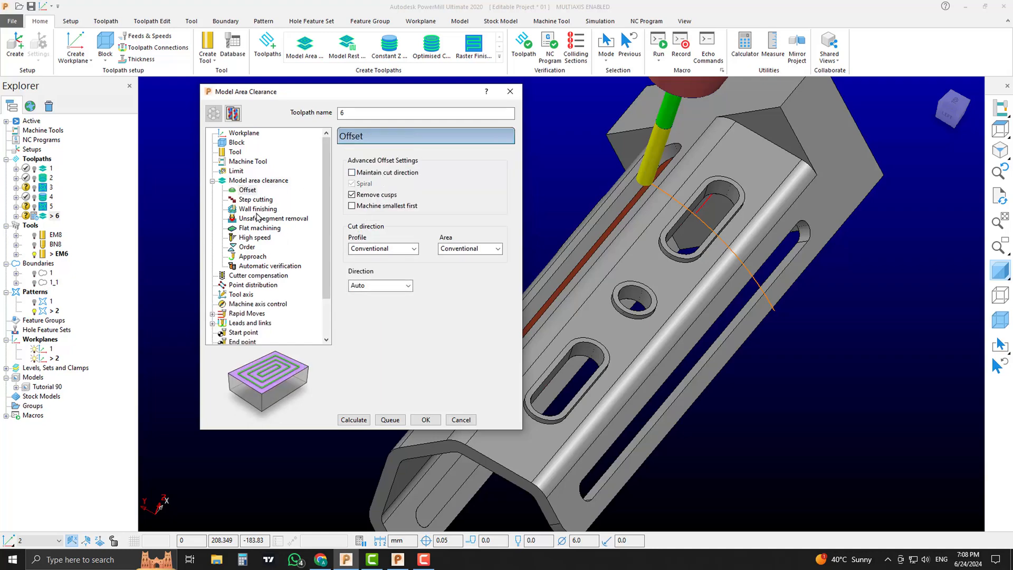
click(251, 257)
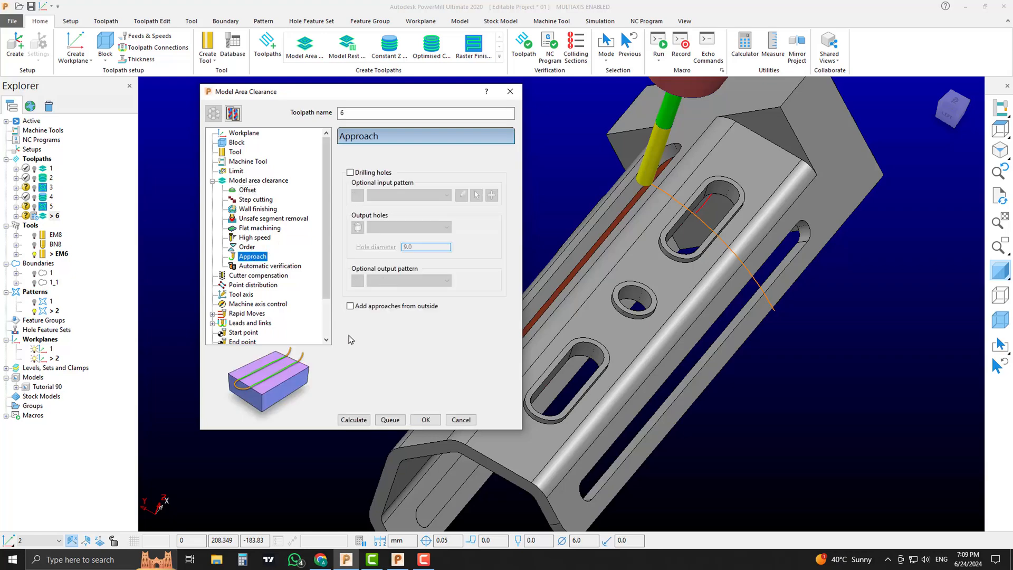
click(237, 171)
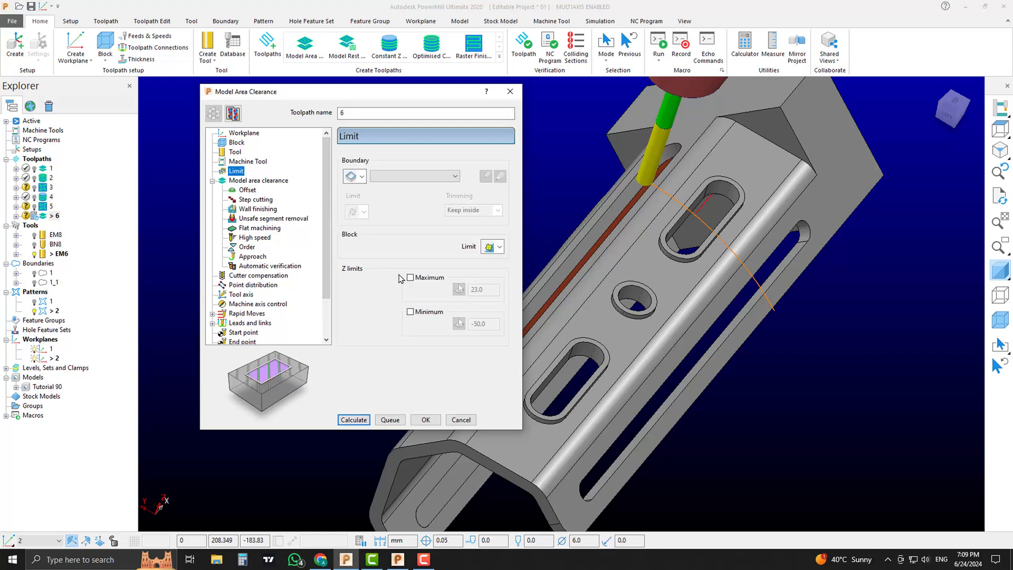
- Set the clearance toolpath's tool axis to Vertical
click(242, 294)
click(386, 162)
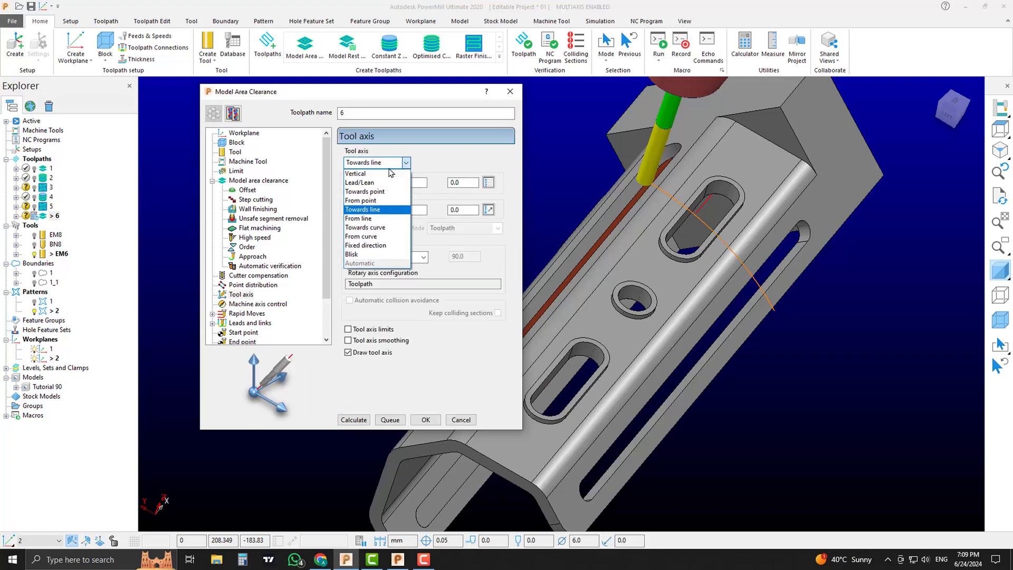
click(388, 174)
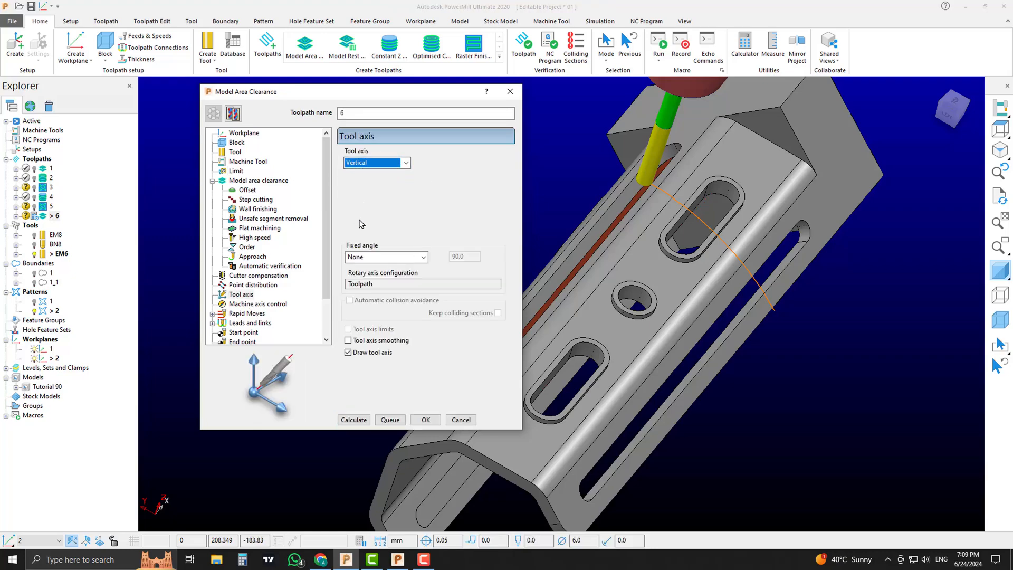
- Set both the start point and the end point of toolpath 6 to Block centre safe
scroll(323, 280, down, 2)
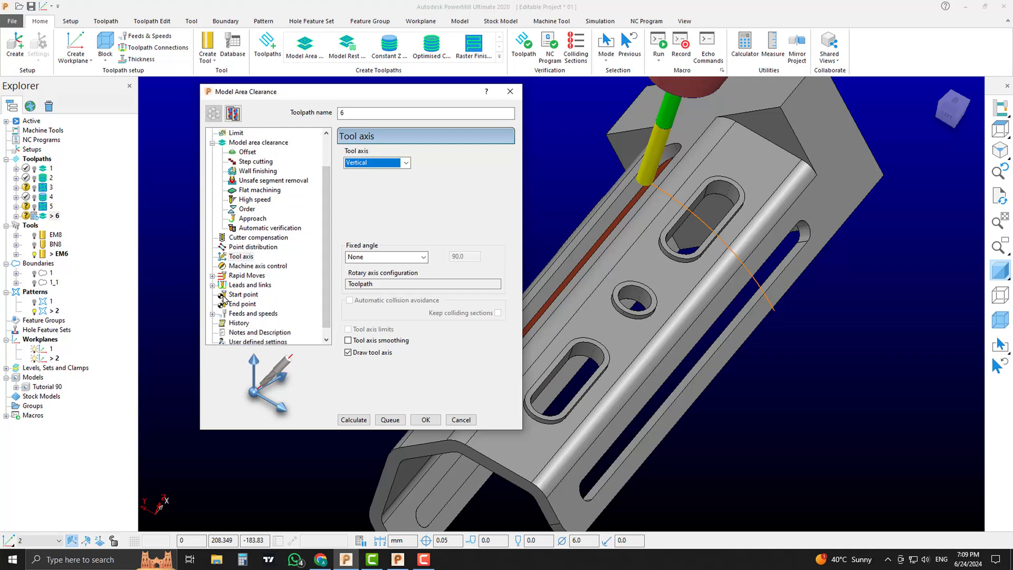
click(244, 294)
click(499, 162)
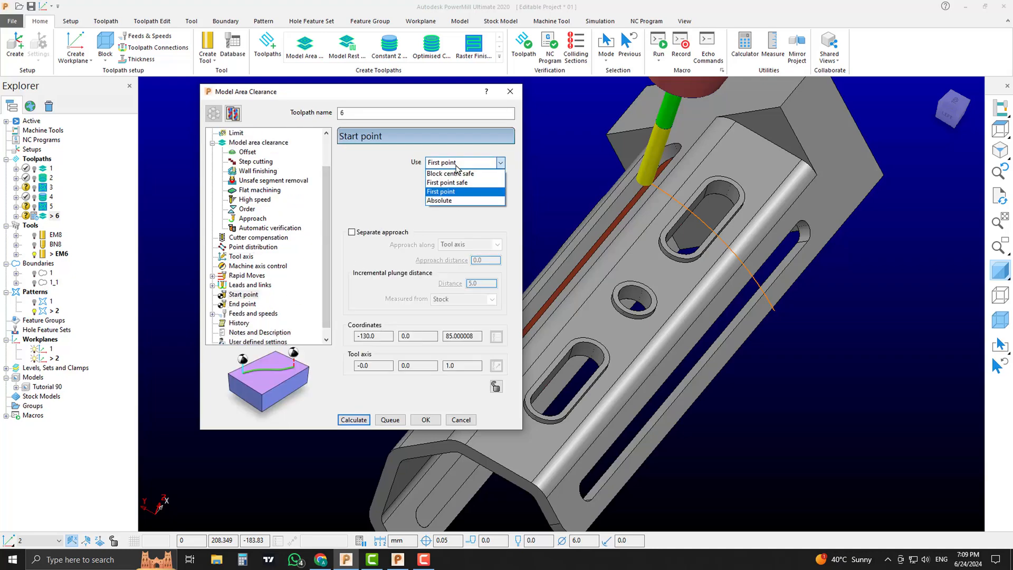
click(459, 172)
click(252, 304)
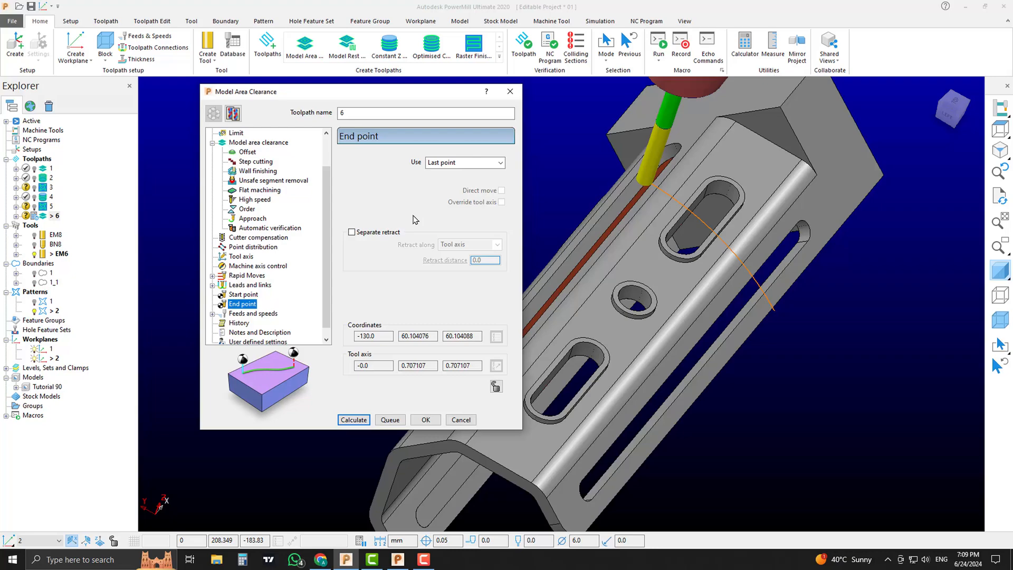
click(446, 163)
click(454, 172)
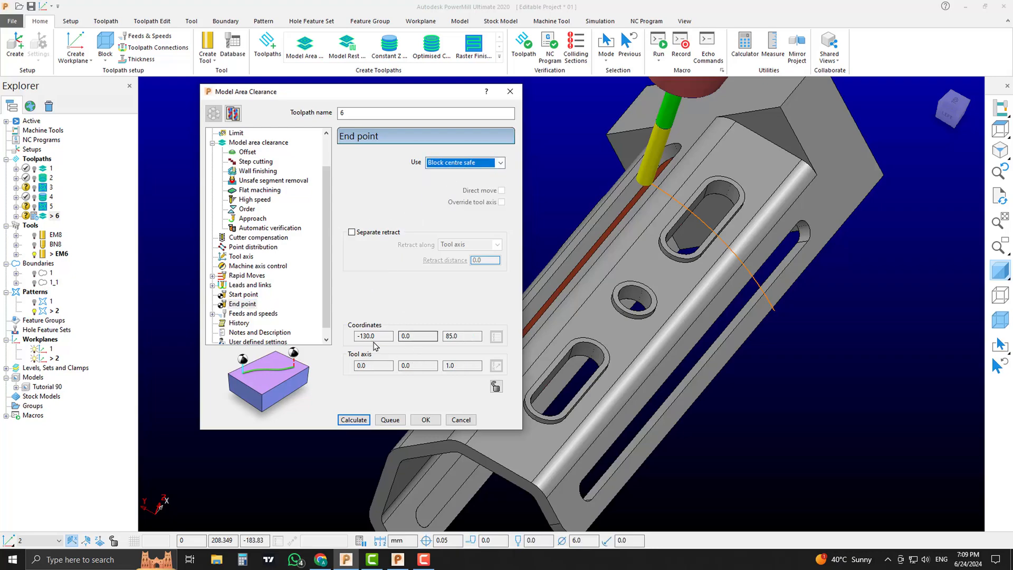
click(460, 161)
click(374, 187)
- Calculate toolpath 6 and close its settings
click(353, 420)
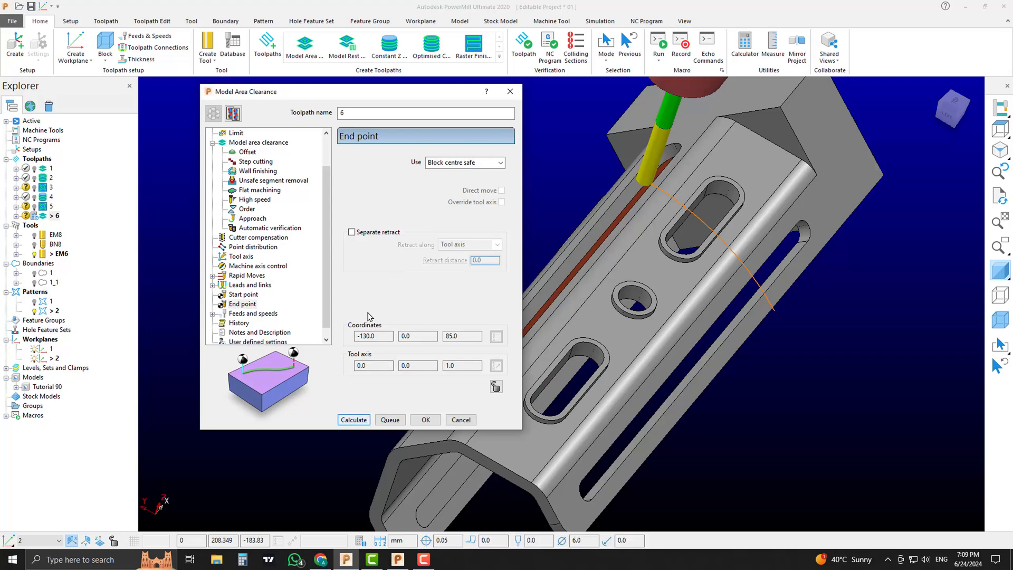
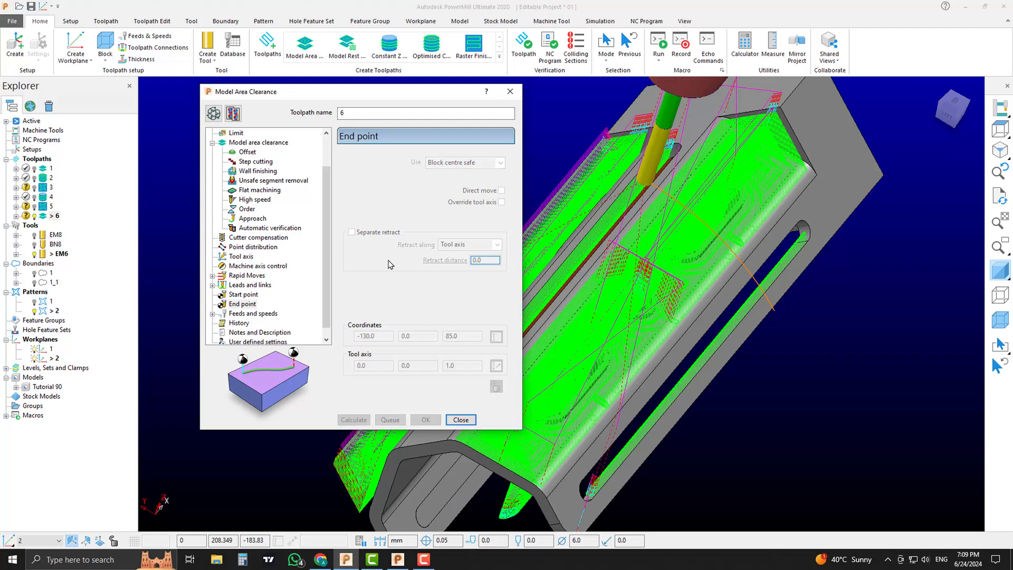
click(458, 420)
middle_drag(344, 229, 642, 232)
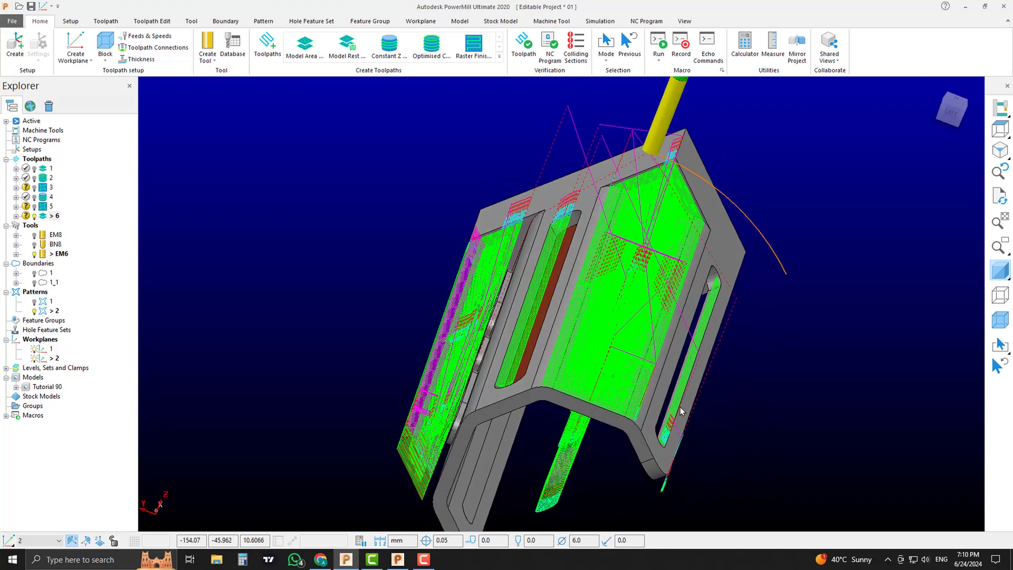
middle_drag(681, 411, 587, 412)
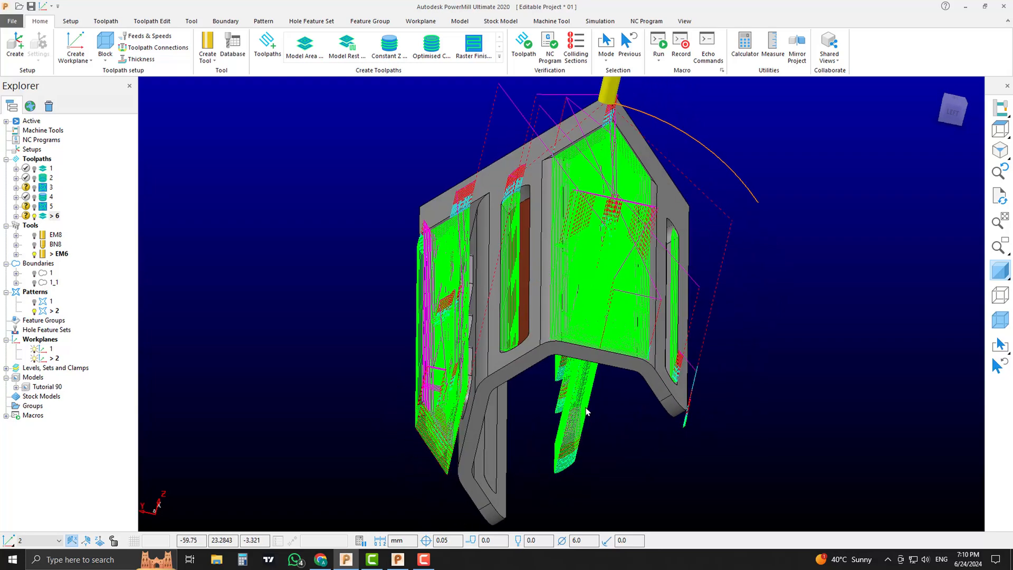
- With the model shading hidden in the side view, delete toolpath 6's segments on both sides of the central angled face
click(955, 114)
click(1000, 273)
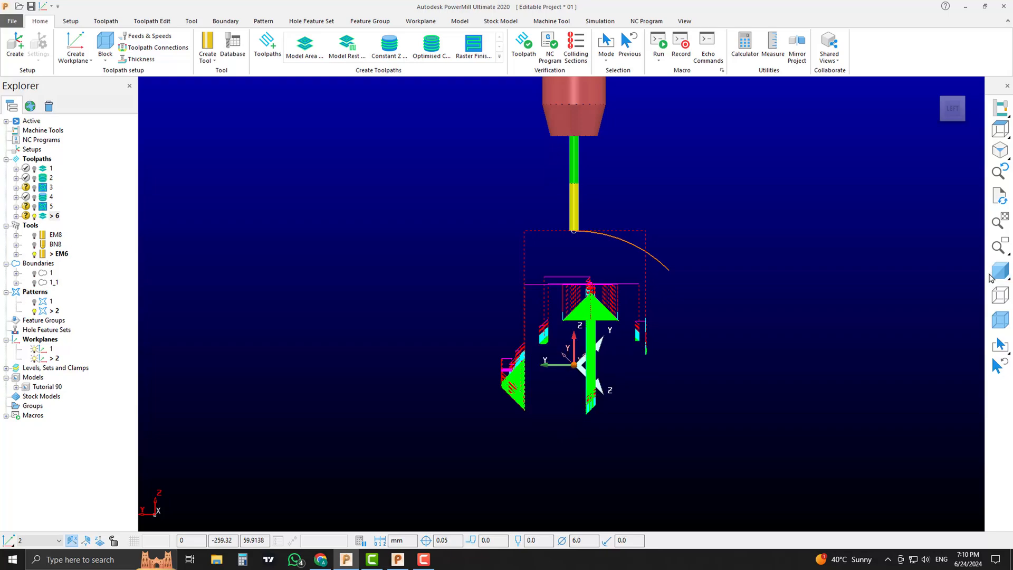
scroll(627, 335, up, 5)
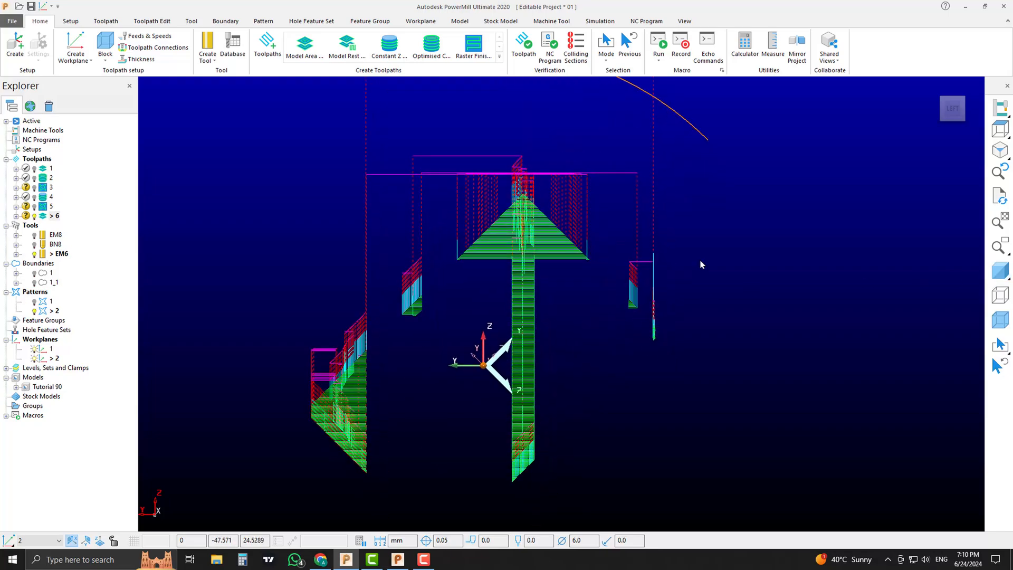
drag(728, 238, 619, 368)
shift+middle_drag(493, 347, 588, 336)
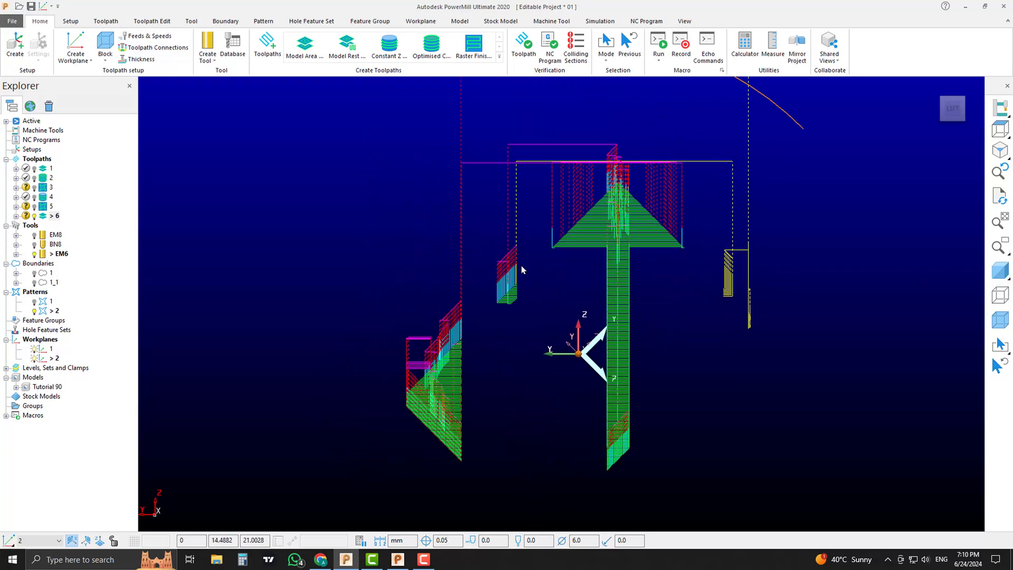
drag(530, 215, 319, 511)
right_click(426, 388)
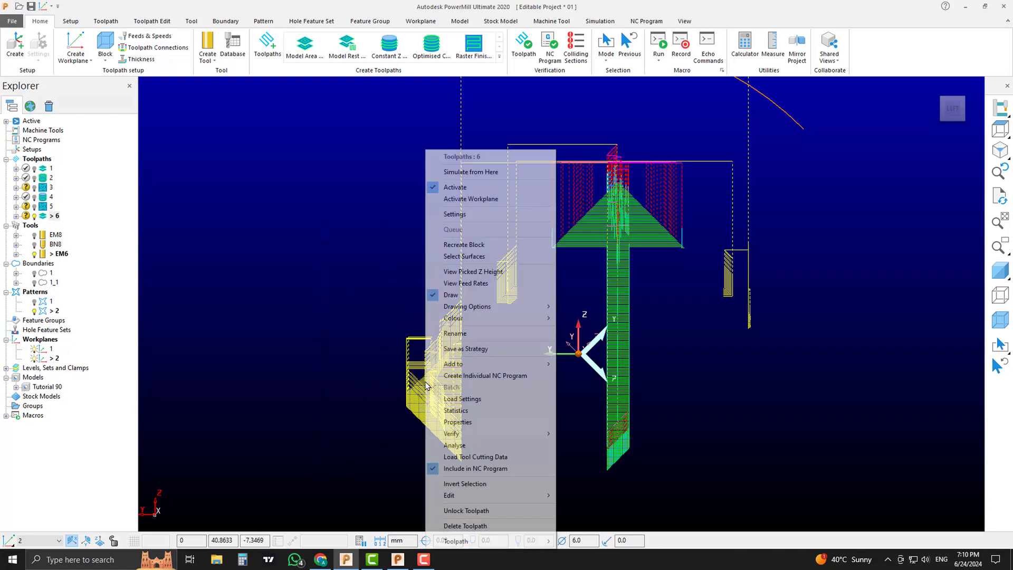
mouse_move(513, 494)
click(610, 495)
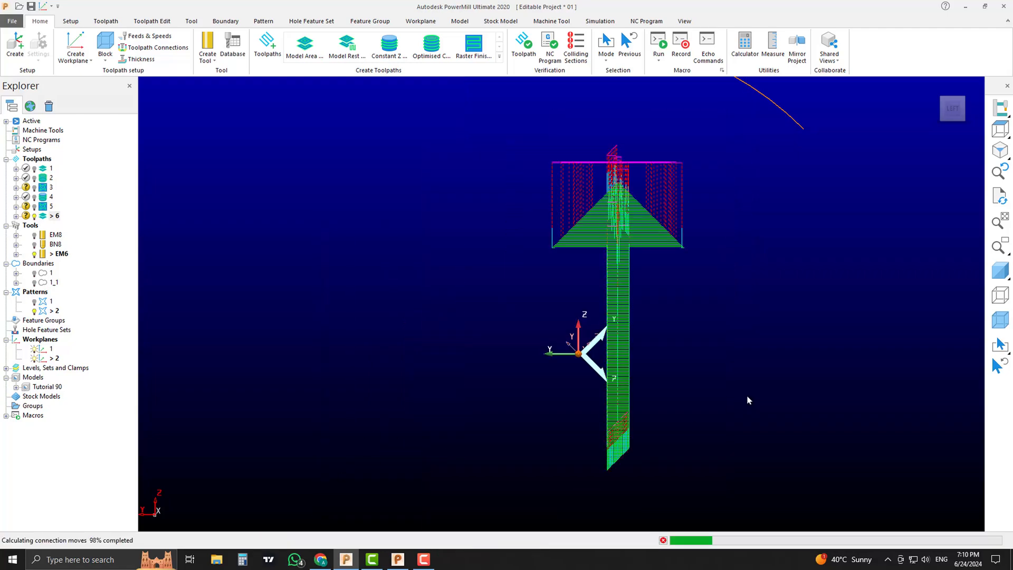
- With the model shaded, delete toolpath 6's column of segments running down through the part below the inner face of the upper wall
middle_drag(746, 398, 630, 298)
click(1000, 271)
middle_drag(839, 310, 808, 285)
middle_drag(919, 149, 604, 287)
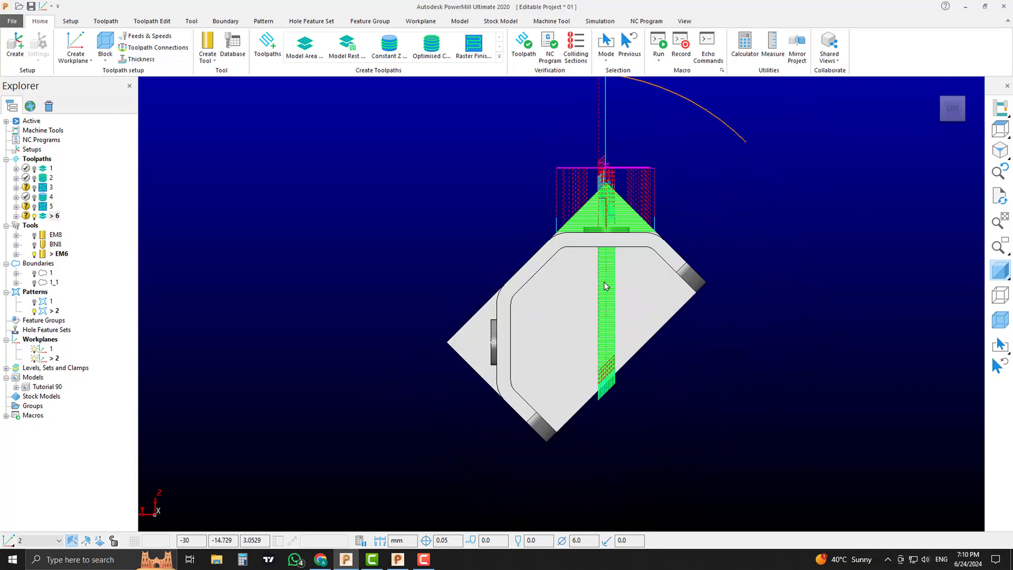
scroll(605, 277, up, 5)
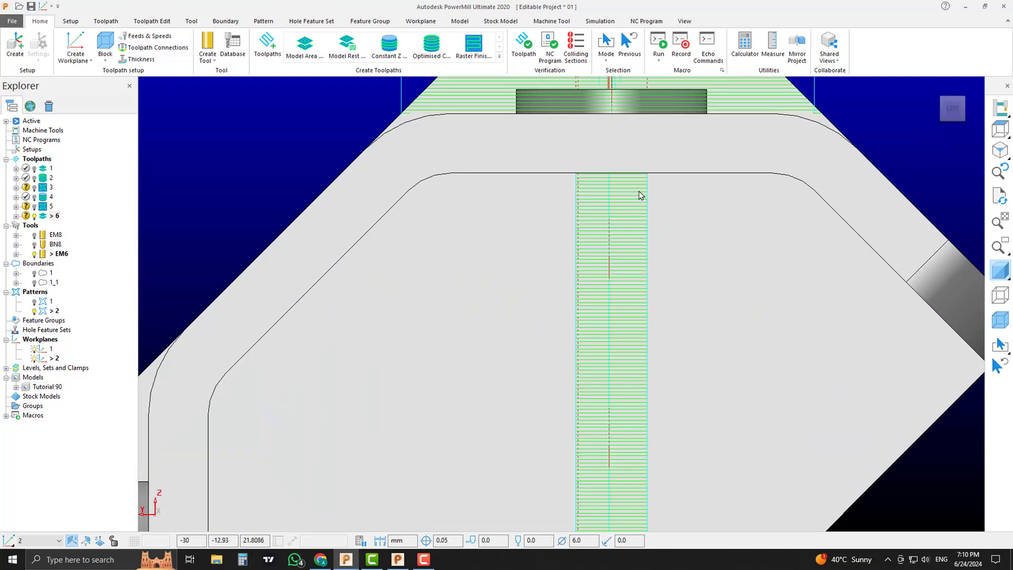
drag(640, 195, 495, 500)
scroll(540, 476, down, 5)
drag(608, 292, 522, 491)
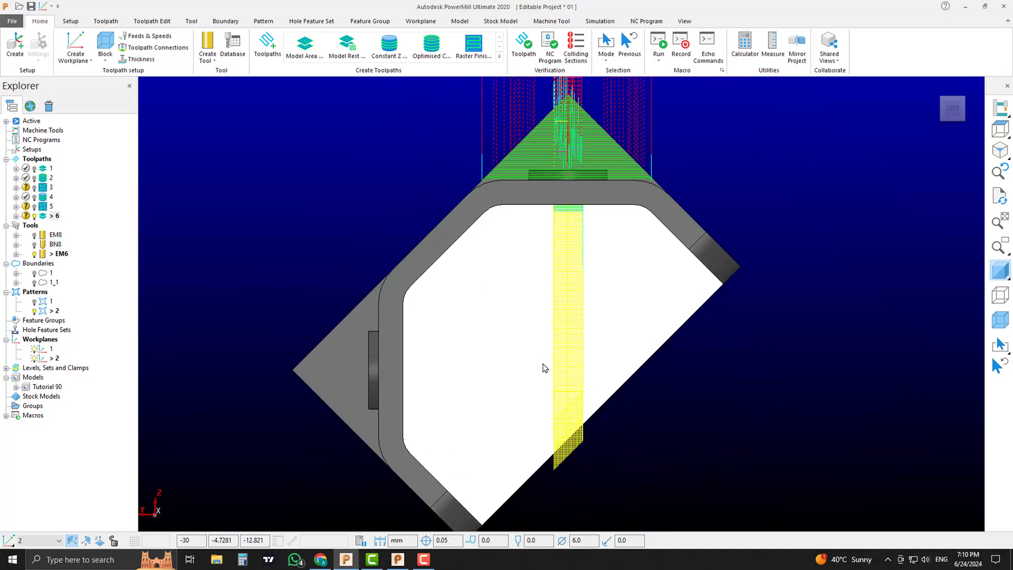
right_click(571, 327)
click(591, 349)
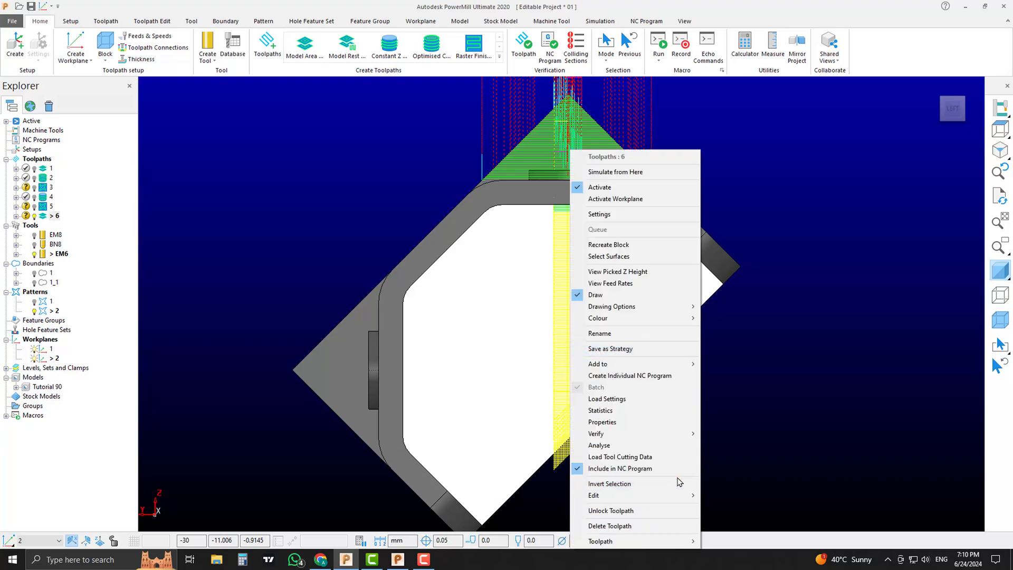
mouse_move(685, 494)
click(748, 492)
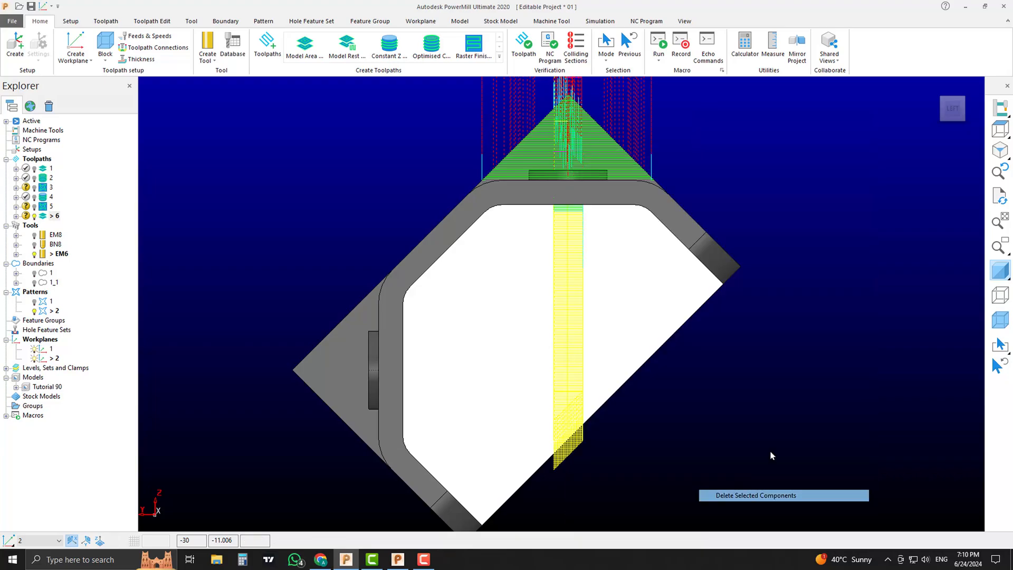
- Create a new pattern and open it in the Curve Editor
middle_drag(674, 286, 622, 305)
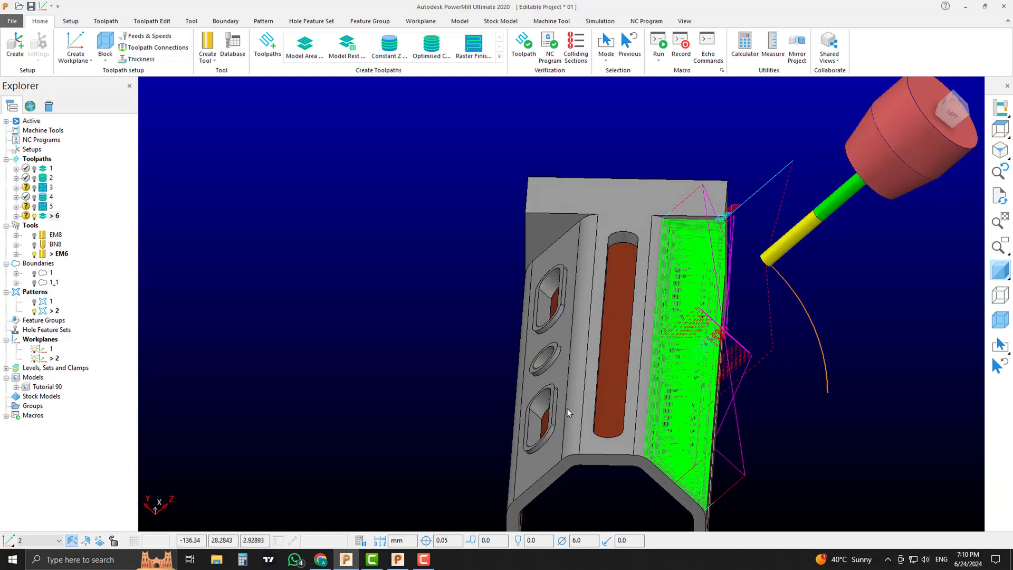
middle_drag(635, 292, 672, 349)
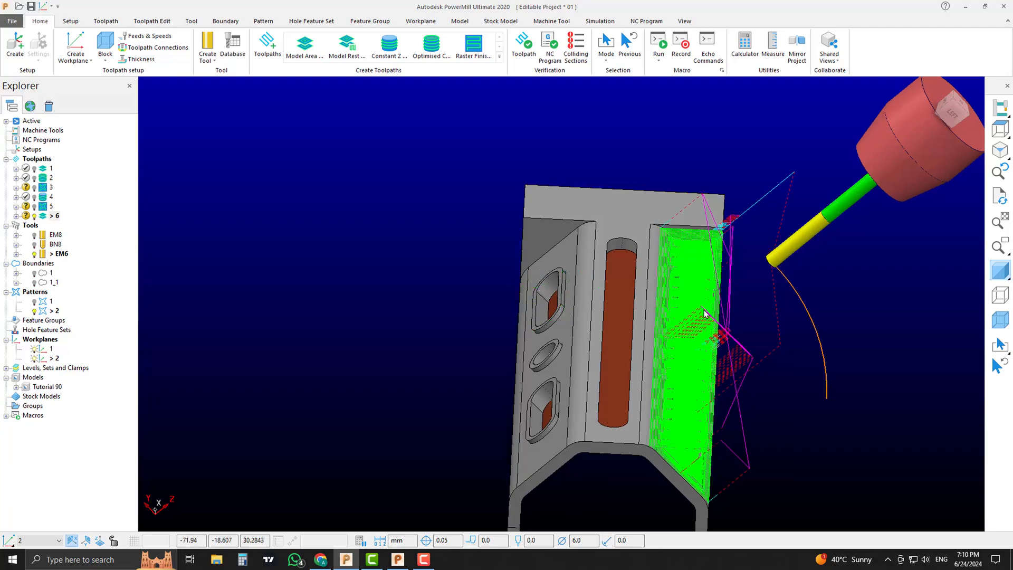
middle_drag(705, 312, 663, 347)
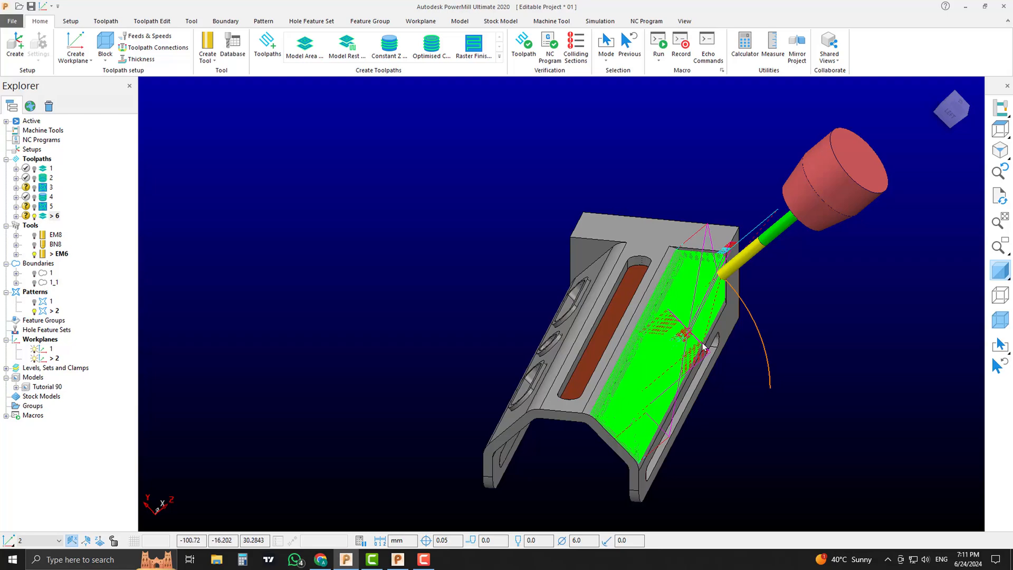
shift+middle_drag(703, 346, 700, 335)
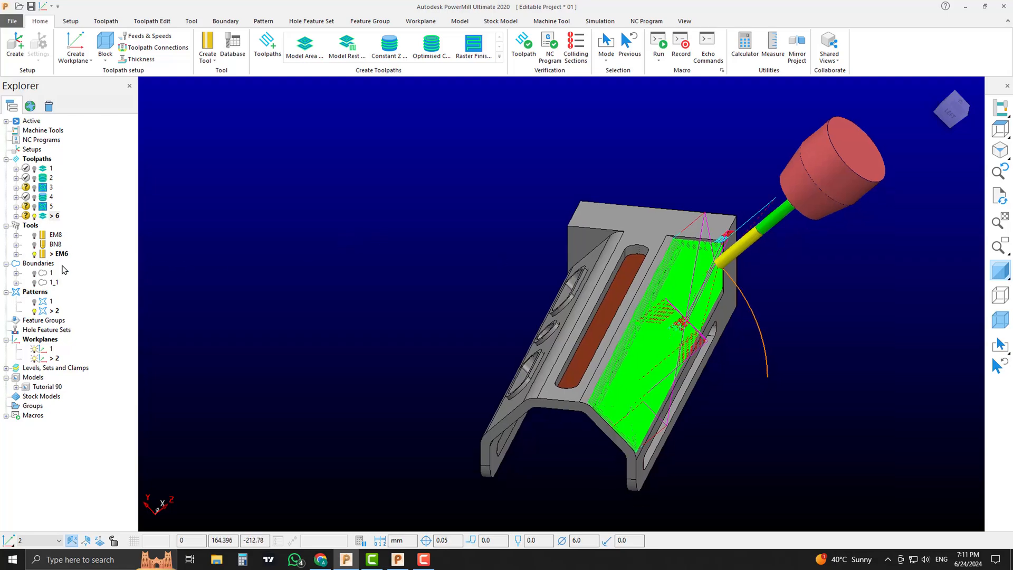
right_click(44, 297)
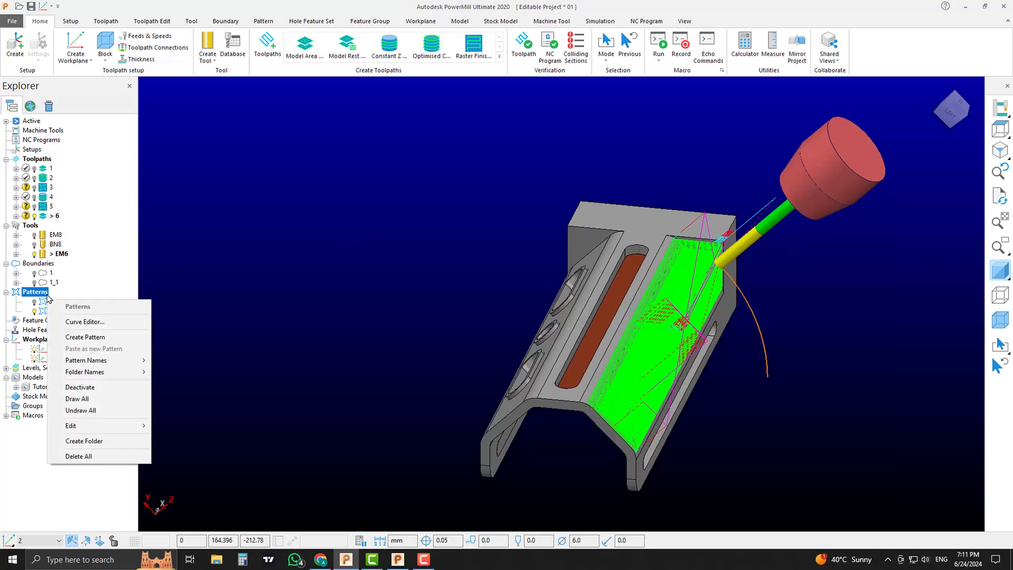
click(105, 340)
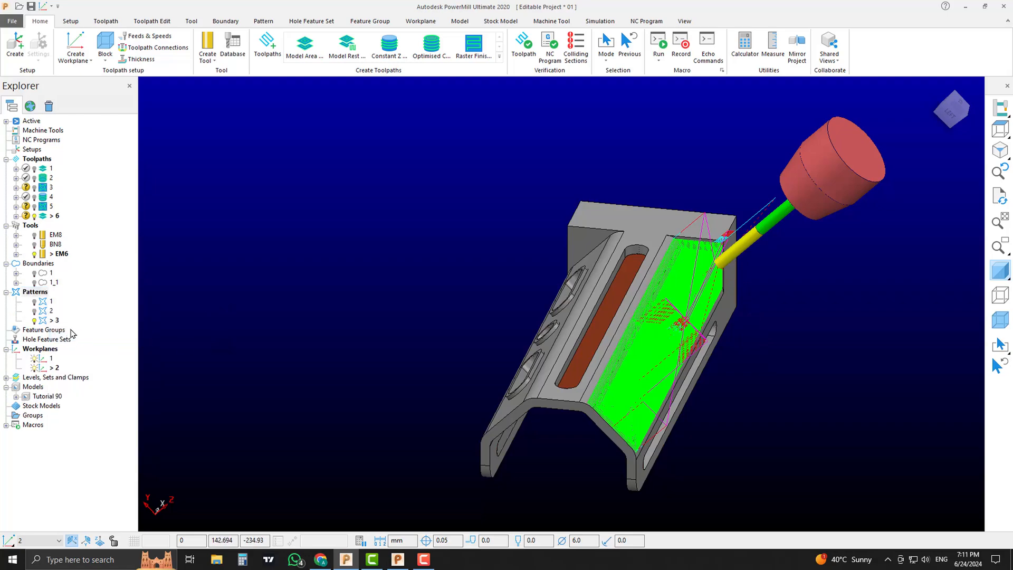
right_click(45, 326)
click(79, 242)
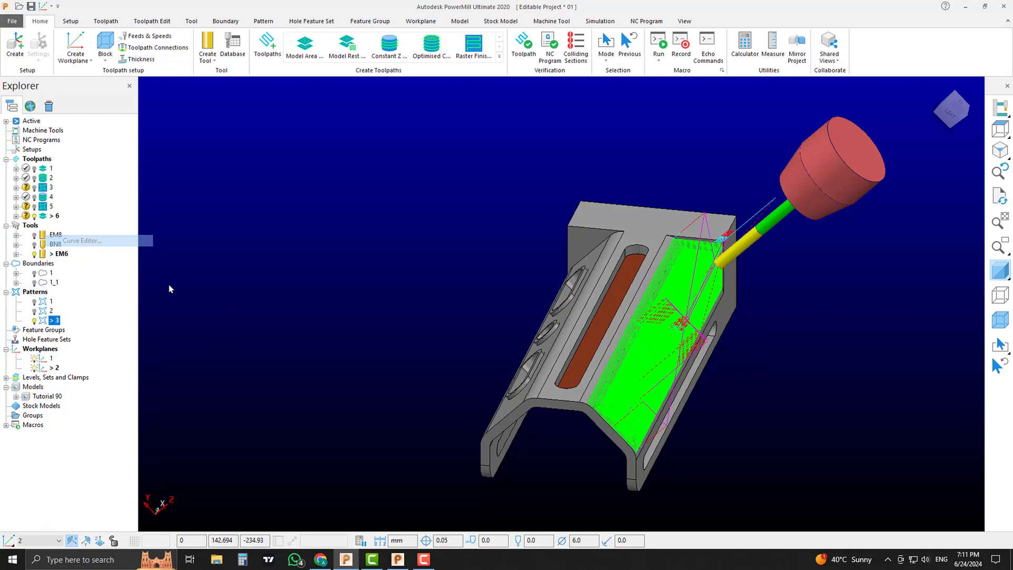
- Draw a circle of radius 85 around the part, passing through the tool tip in the side view
click(83, 42)
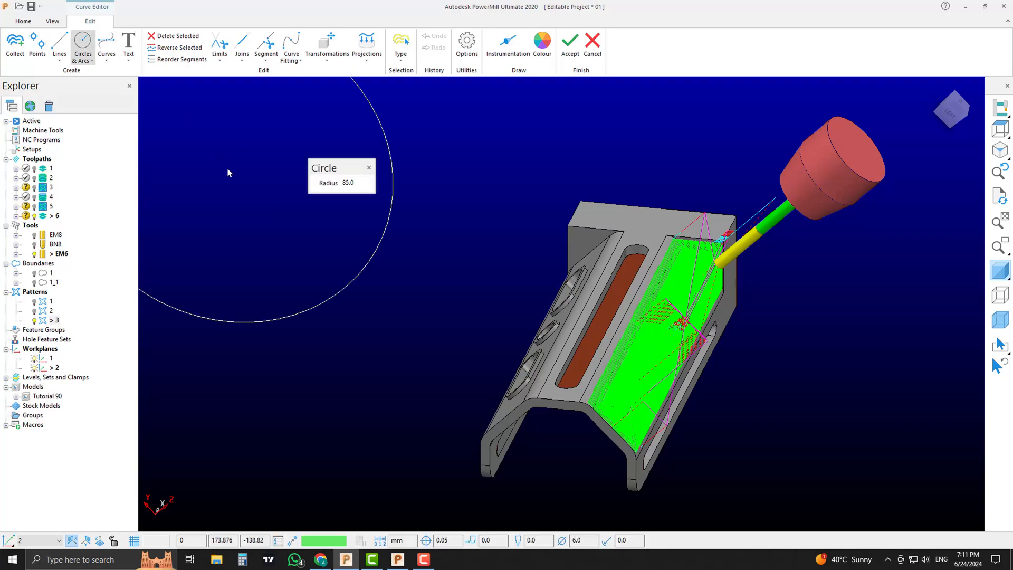
key(Return)
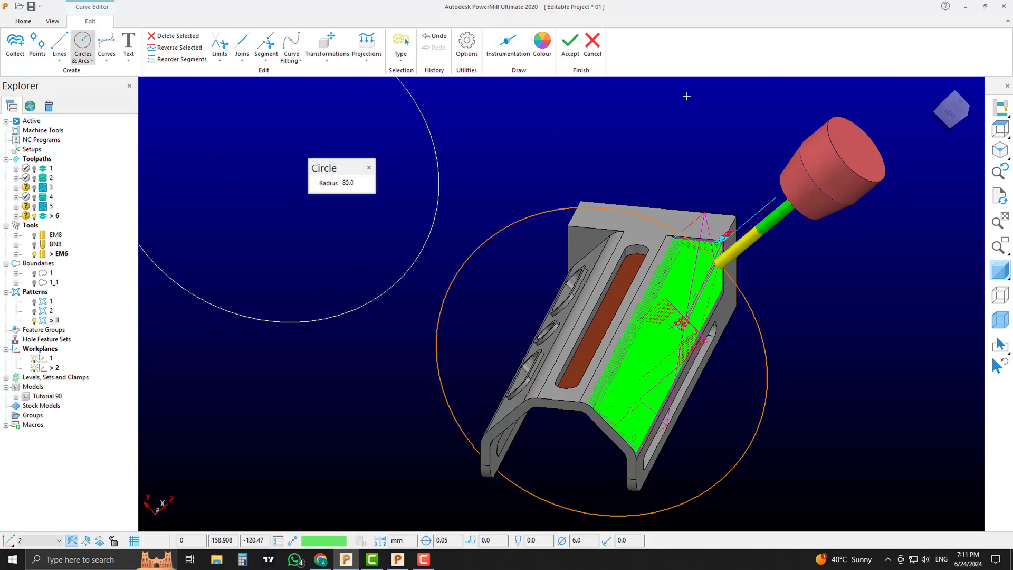
click(950, 114)
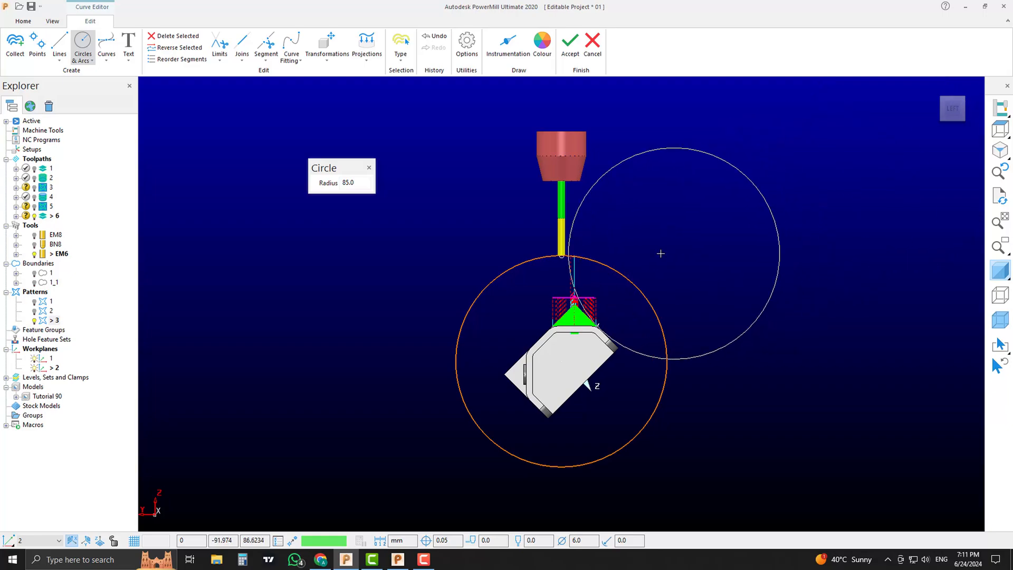
click(369, 167)
- Draw two lines from the circle's centre, one vertical through the tool tip and one 130 mm long at 45°
click(53, 43)
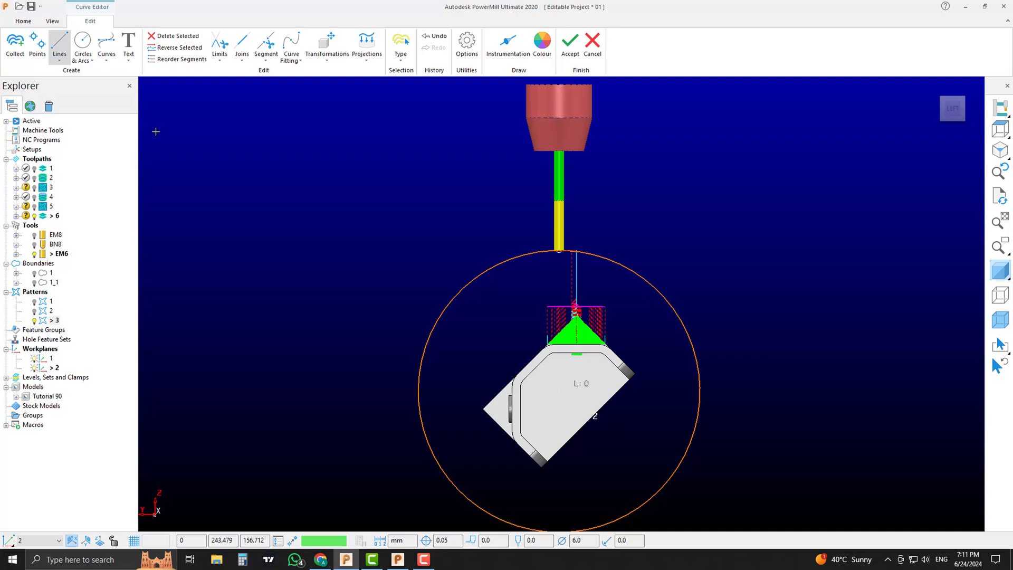
click(559, 193)
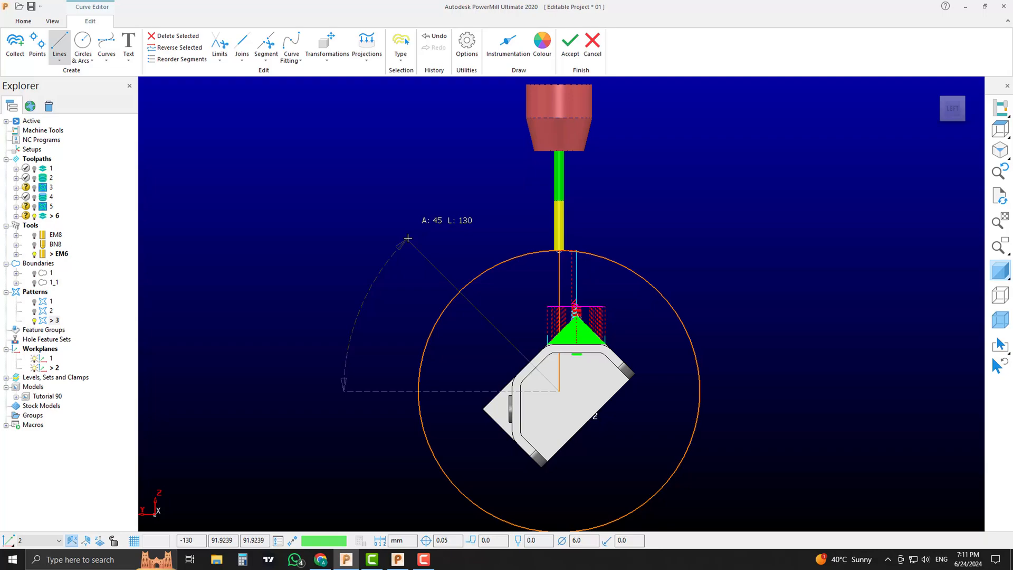
click(408, 238)
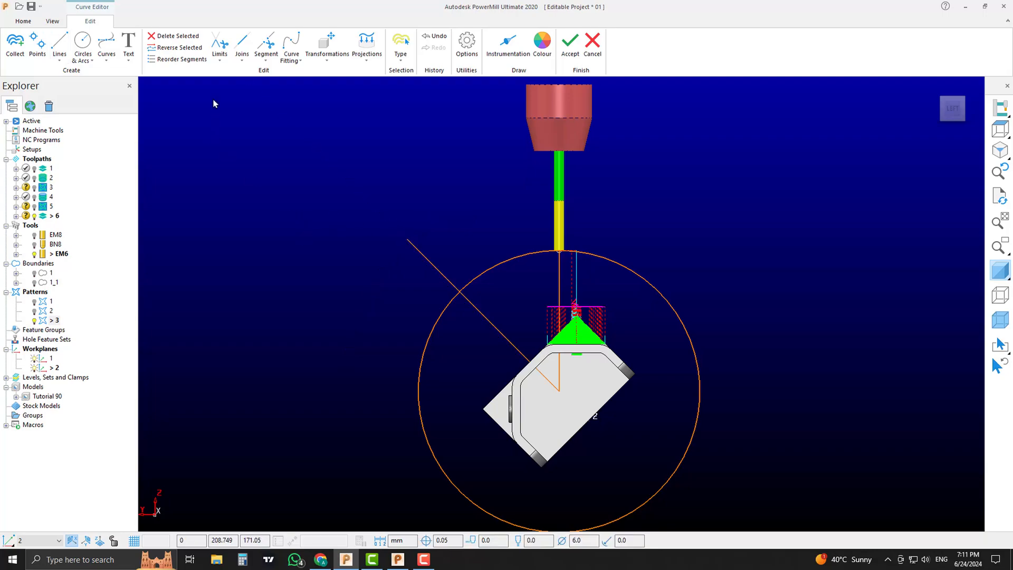
- Trim the circle to leave only the arc between the vertical line and the 45° line
click(220, 61)
click(234, 102)
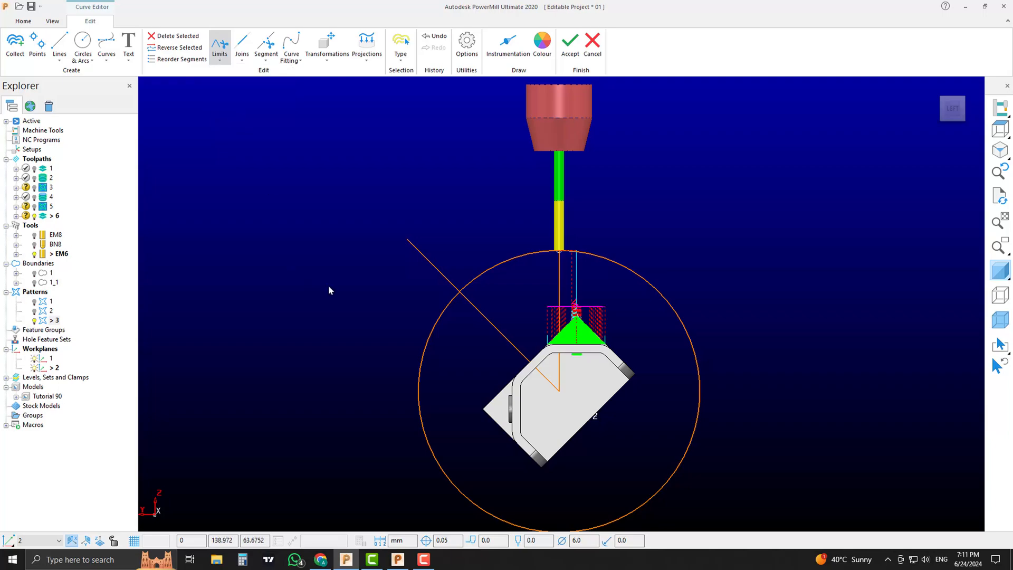
click(436, 333)
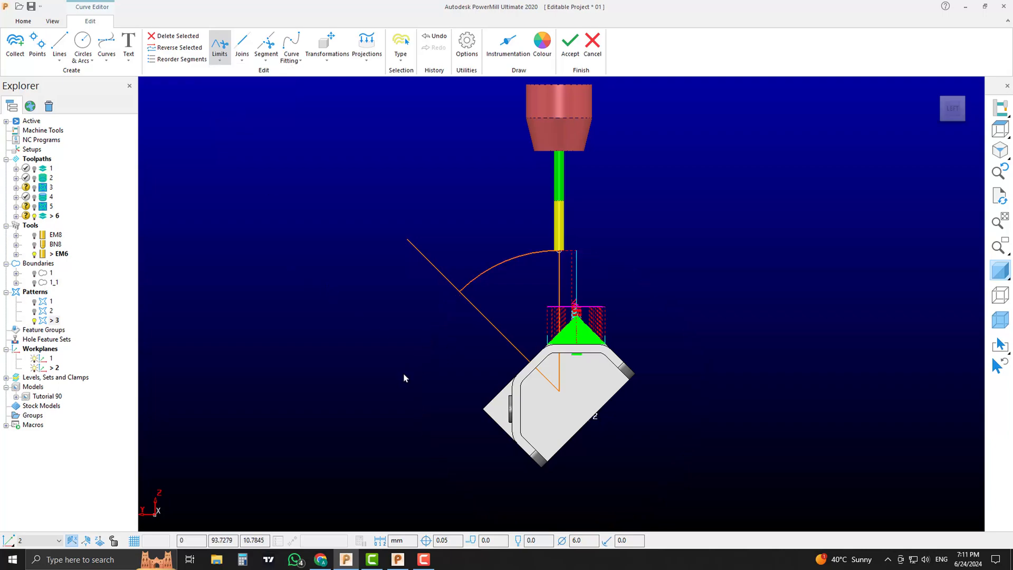
key(Escape)
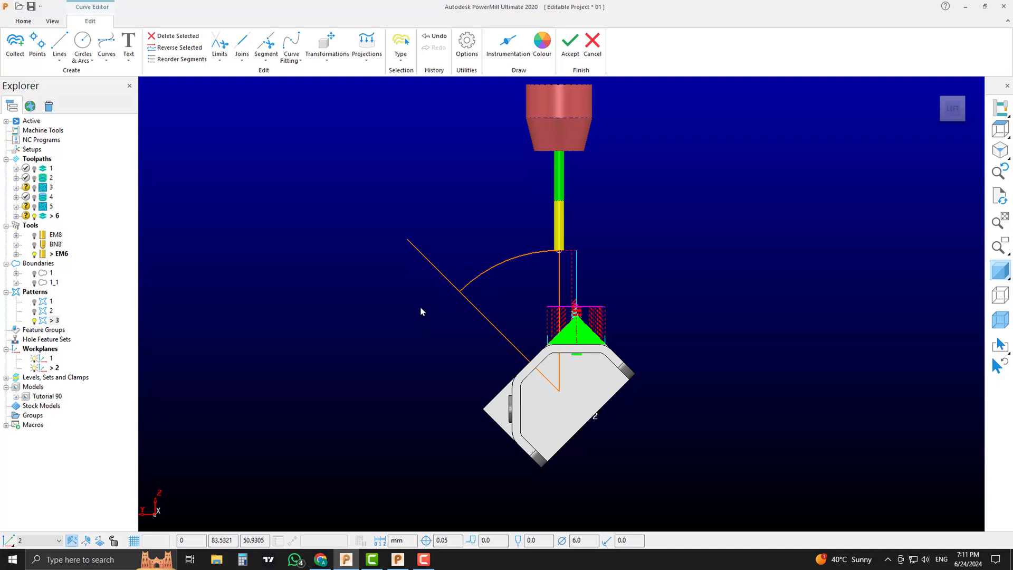
- Delete both construction lines and accept the remaining arc as pattern 3
click(432, 267)
key(Delete)
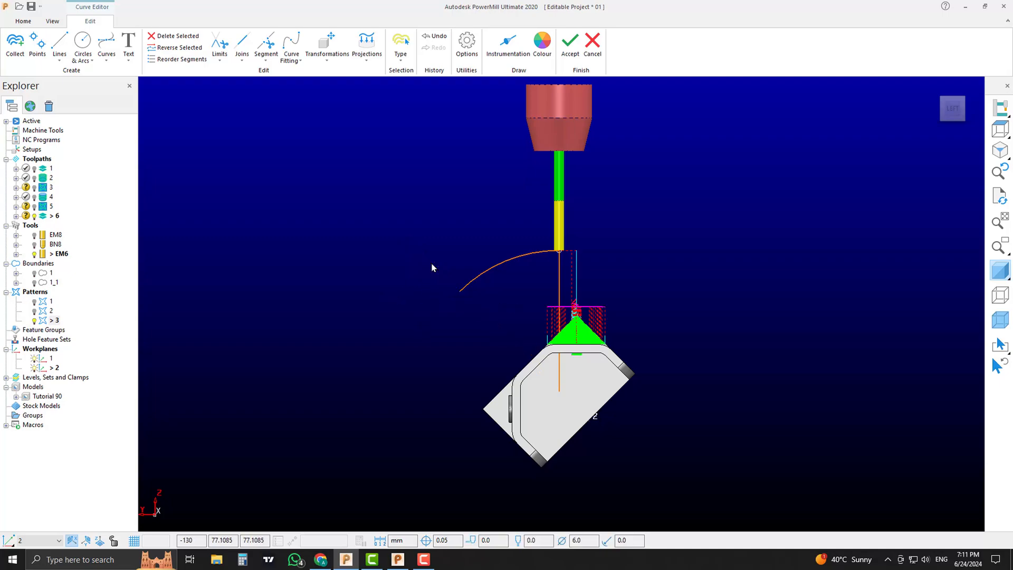
click(550, 278)
key(Delete)
click(570, 43)
- Create a Pattern Finishing toolpath with pattern 3 as its drive curve
middle_drag(653, 205, 538, 210)
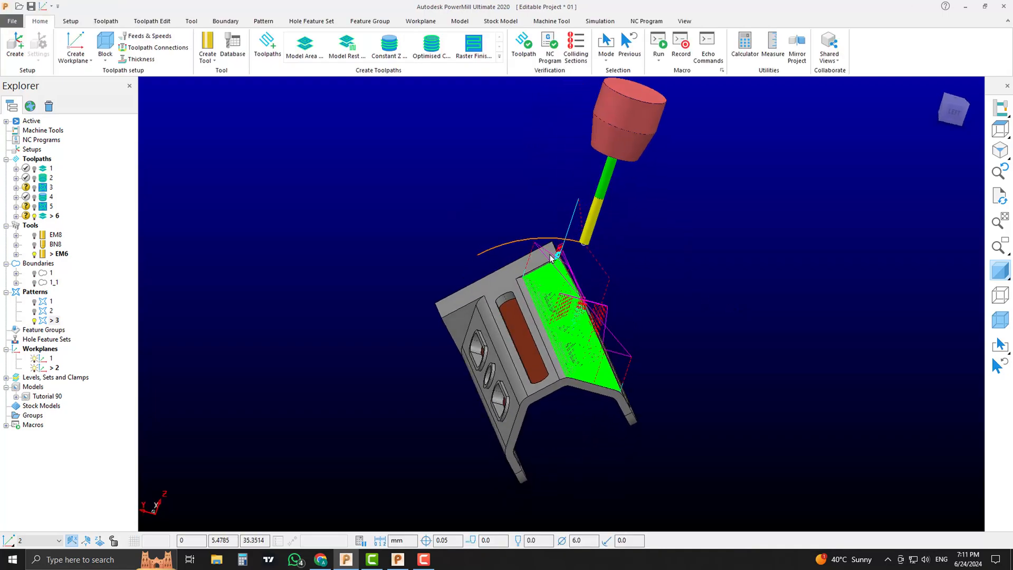
middle_drag(550, 258, 487, 275)
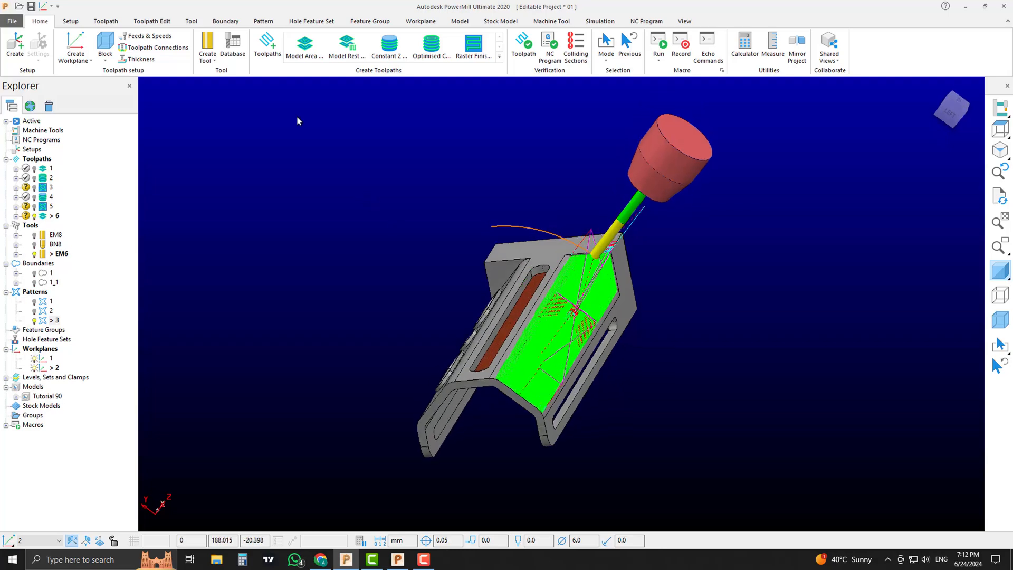
click(268, 45)
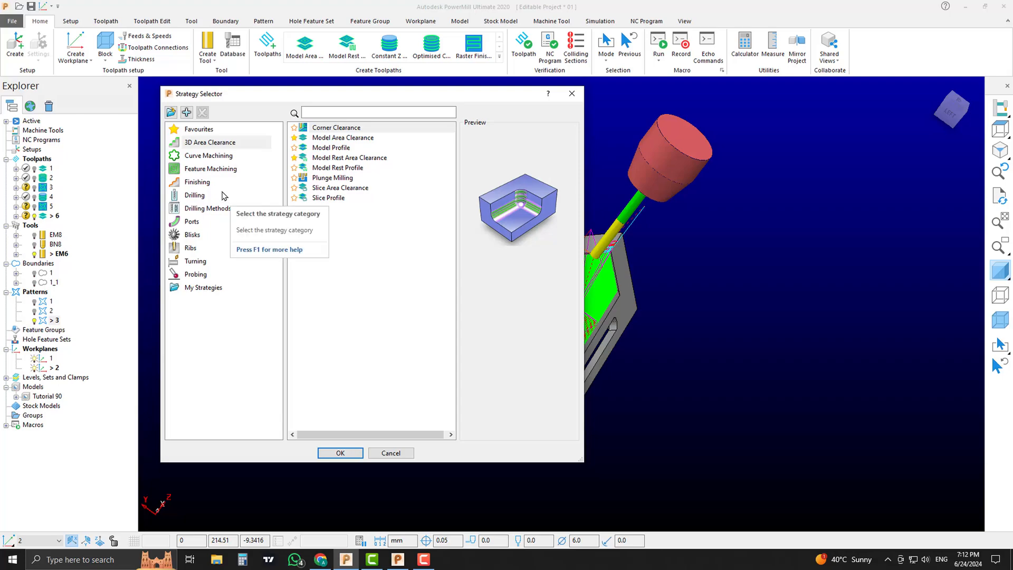
click(211, 183)
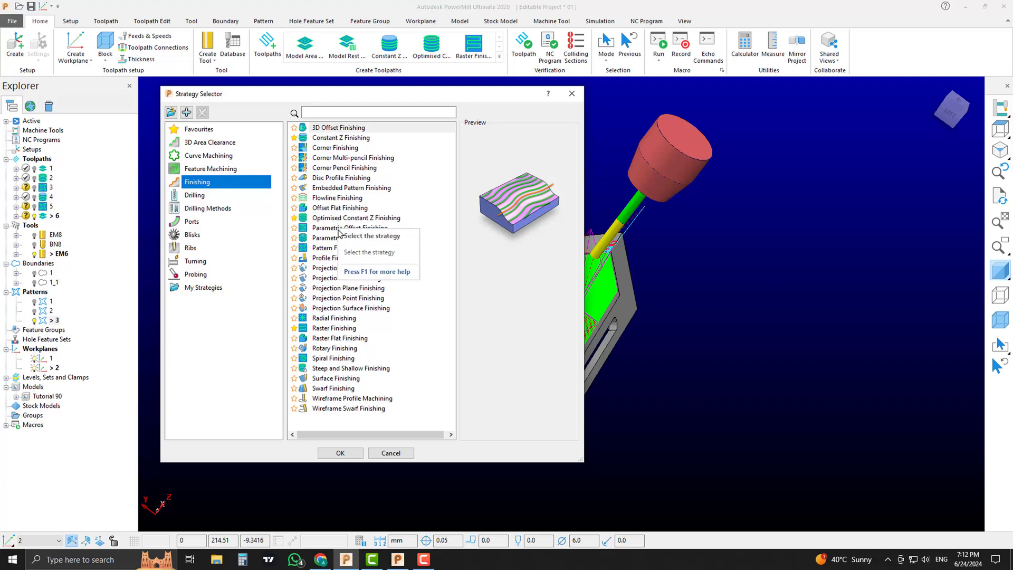
click(328, 248)
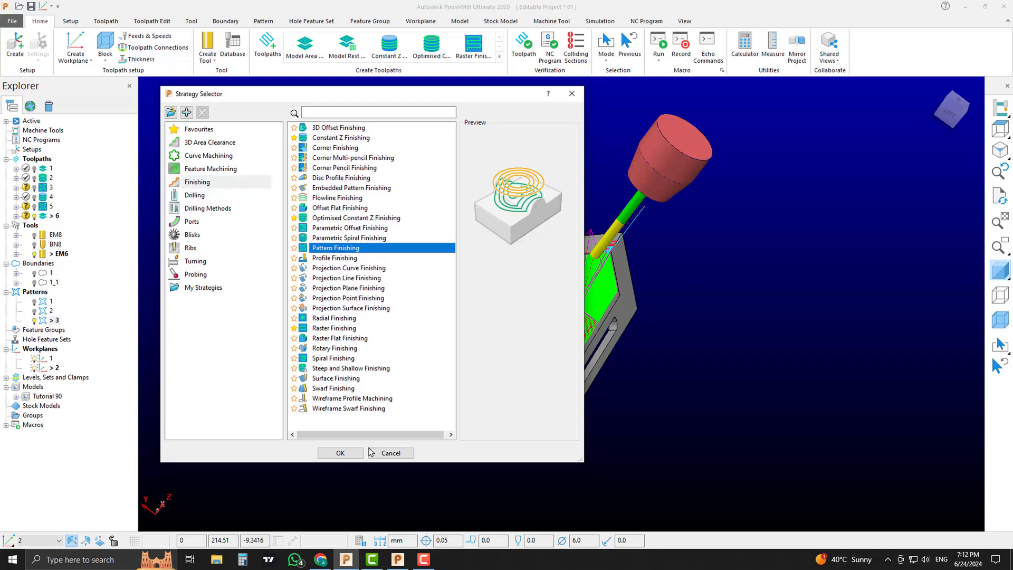
click(340, 453)
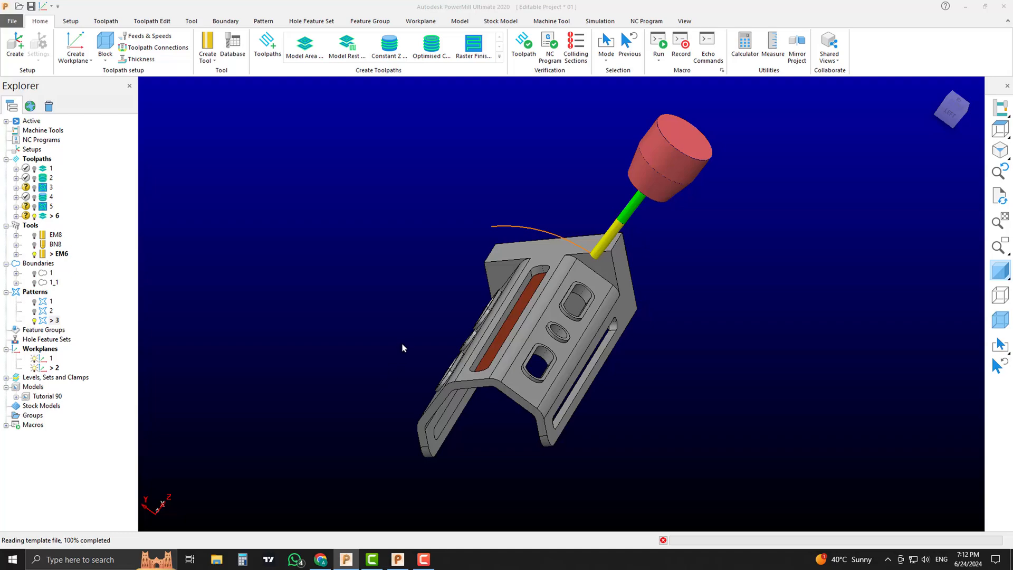
click(402, 187)
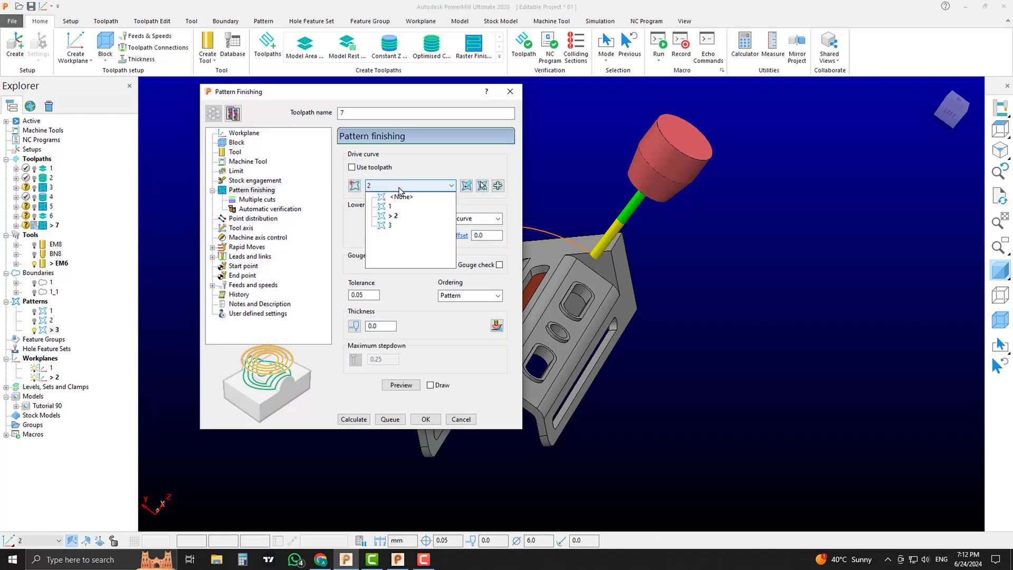
click(390, 226)
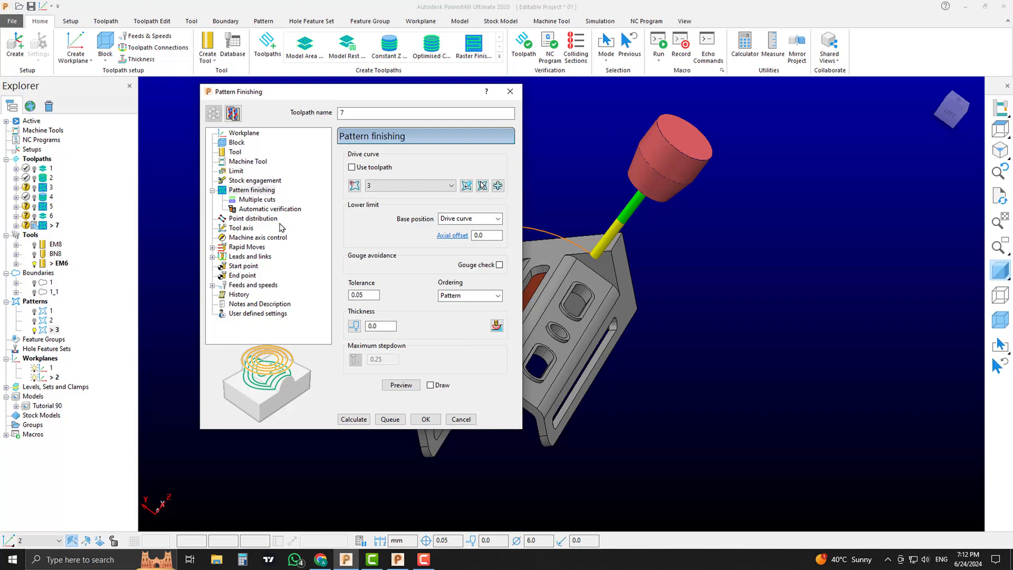
- Set the tool axis of toolpath 7 to Towards line
click(247, 230)
click(382, 163)
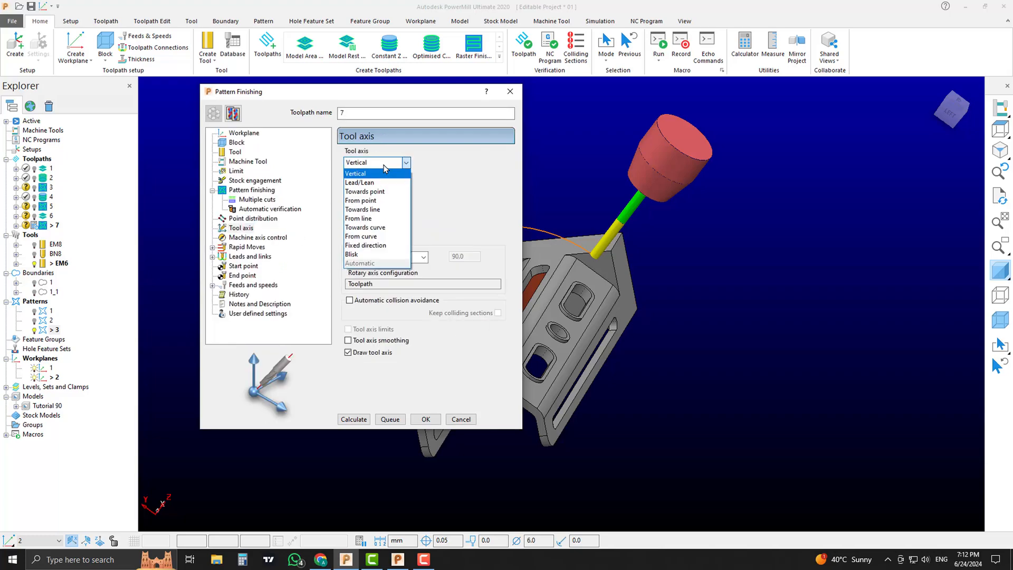
click(393, 217)
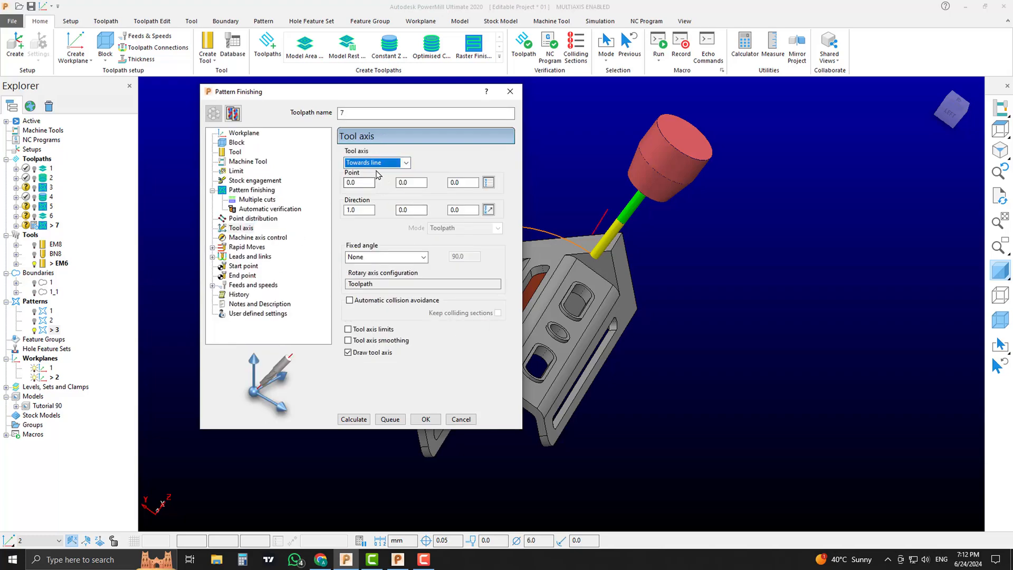
- Set toolpath 7's start point to First point and its end point to Last point
click(244, 266)
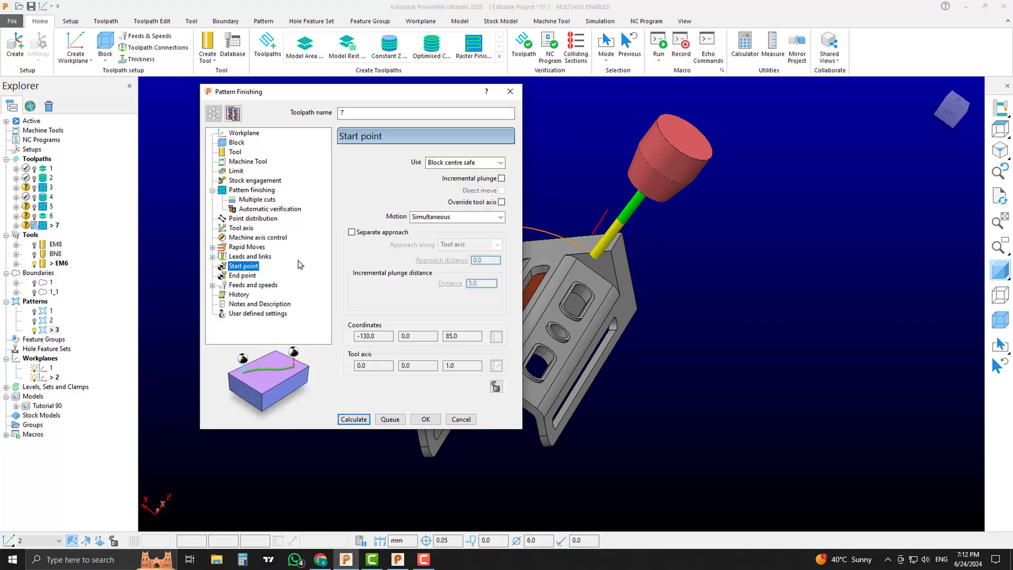
click(454, 165)
click(458, 193)
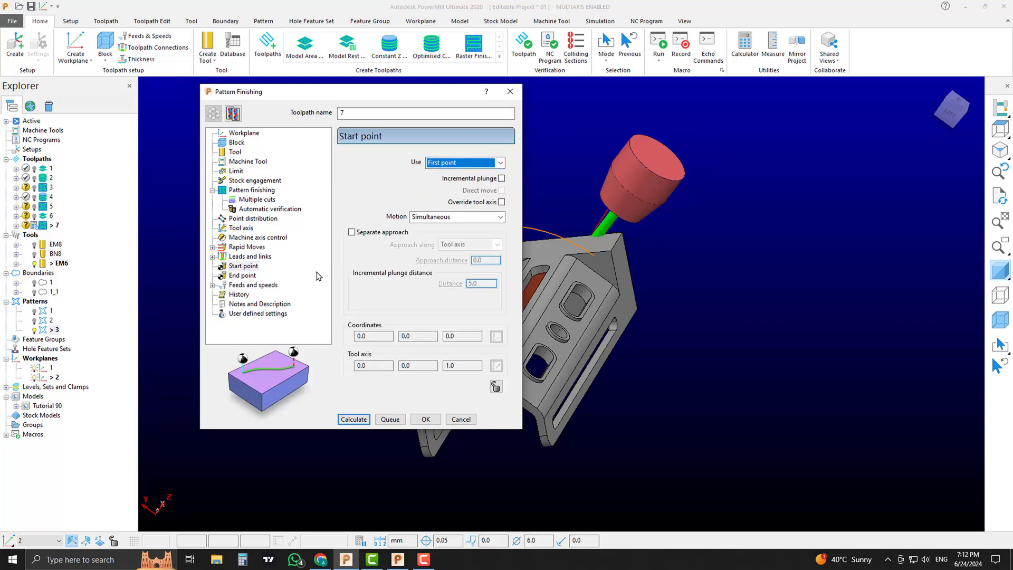
click(246, 276)
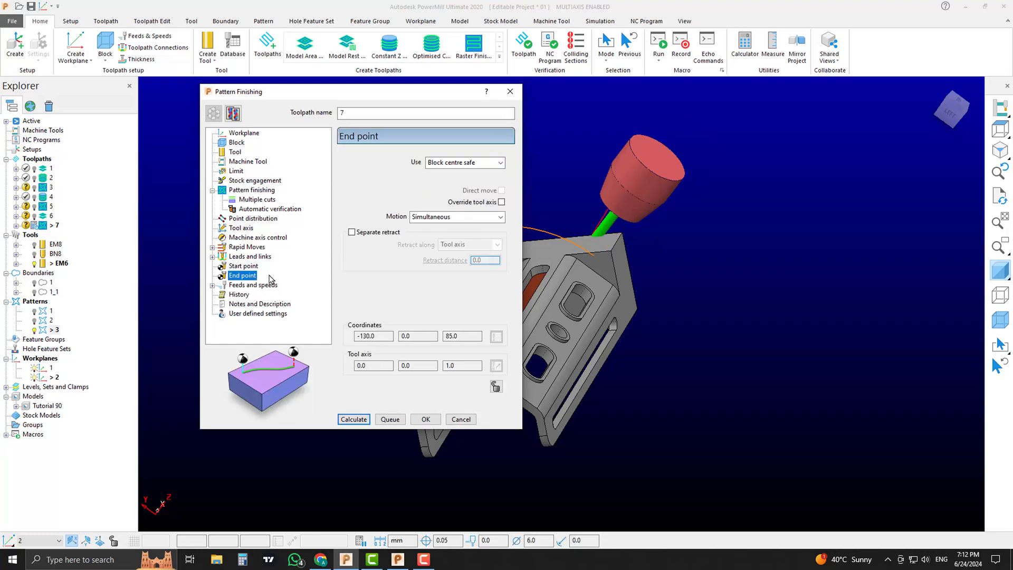
click(460, 163)
click(457, 193)
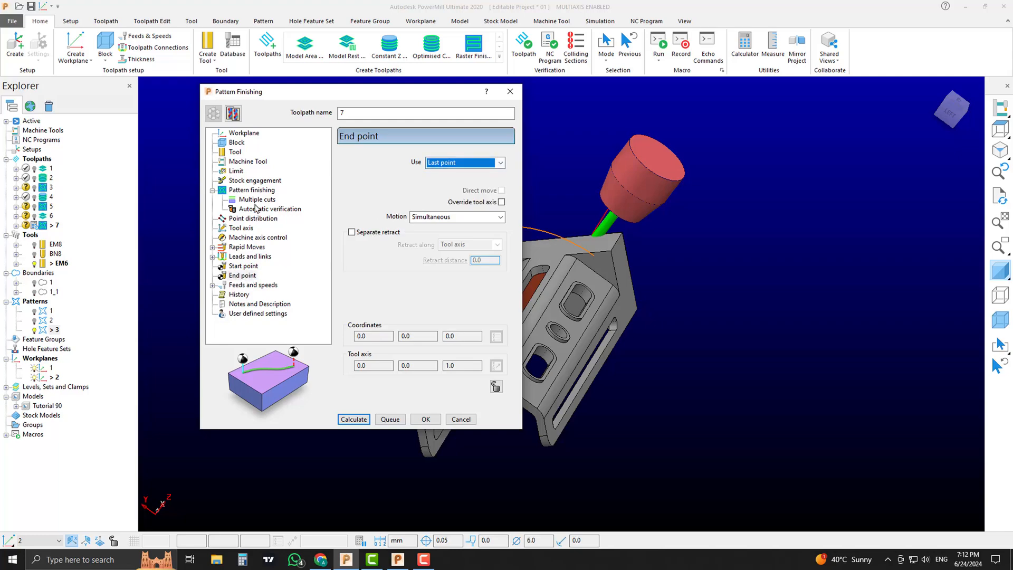
- Check the limit and EM6 tool settings of toolpath 7, calculate it and close its settings
click(236, 171)
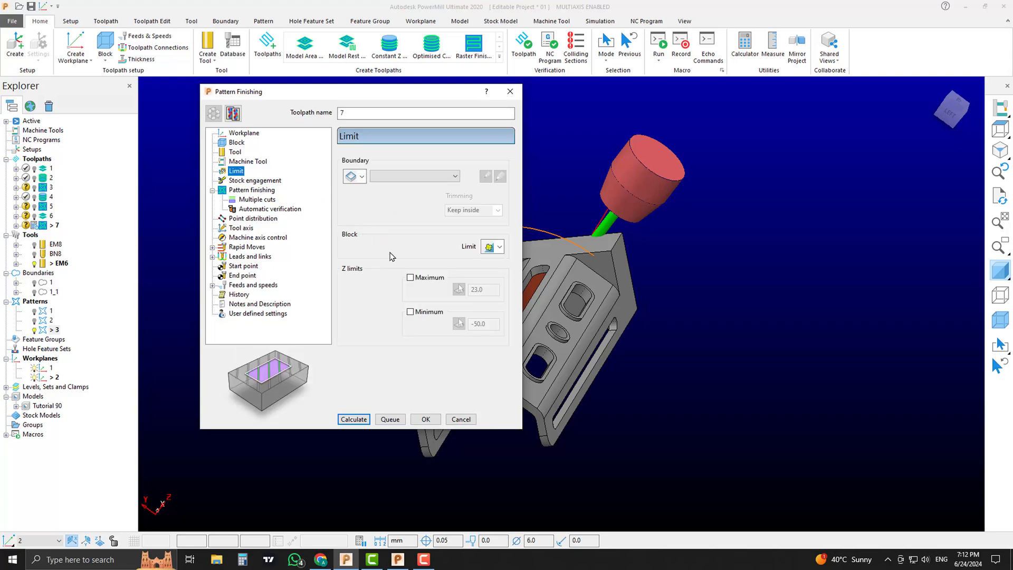
scroll(697, 302, down, 4)
scroll(655, 291, up, 3)
scroll(654, 287, up, 2)
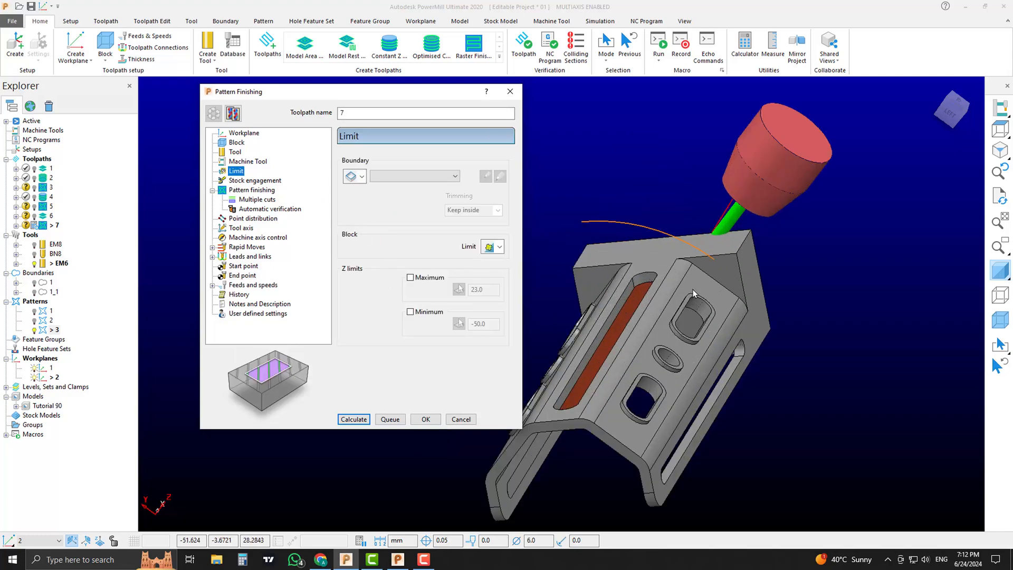
click(236, 152)
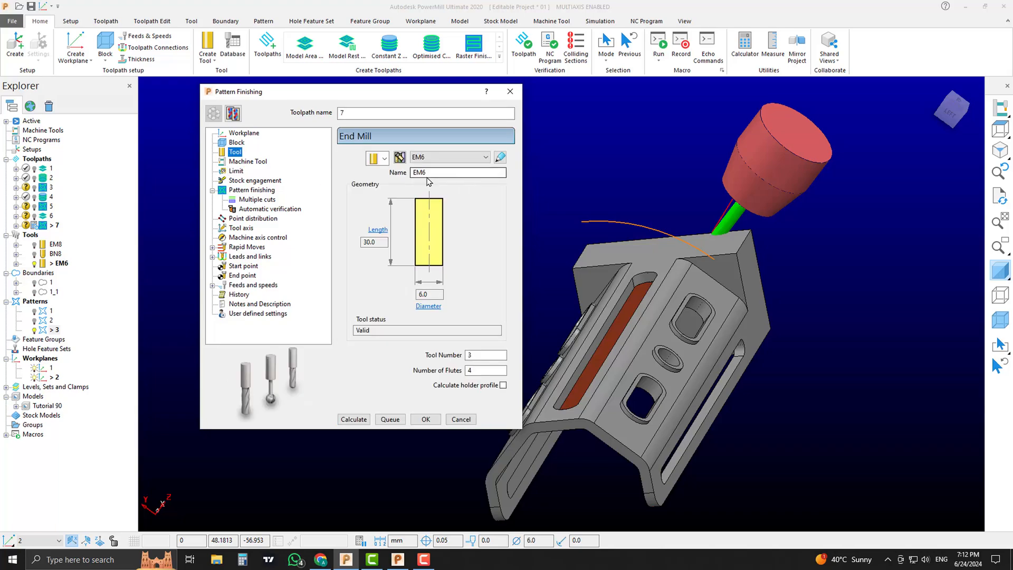
click(353, 418)
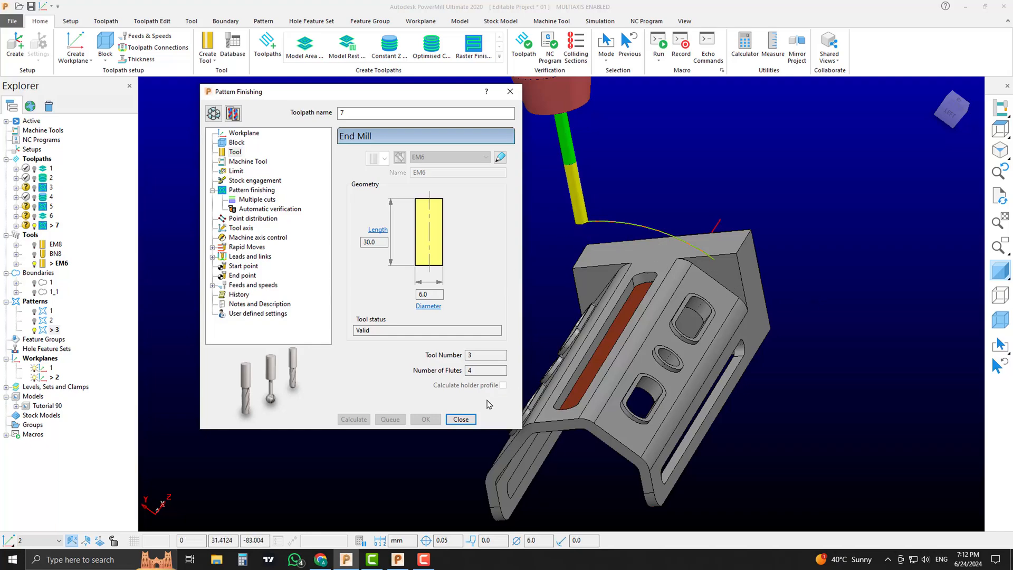
click(461, 419)
- Reverse the cutting direction of toolpath 7's single segment by reordering its segments
right_click(54, 226)
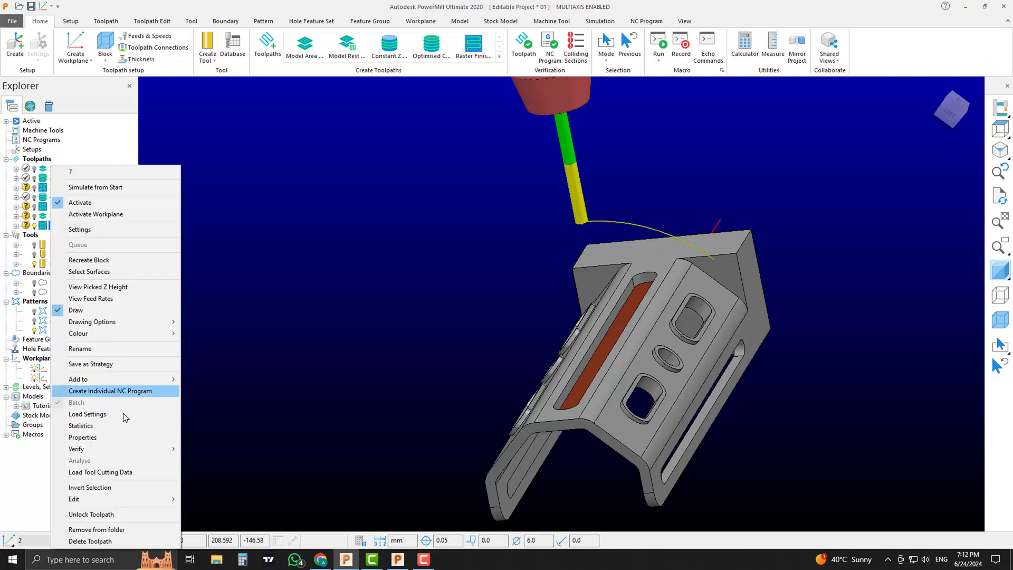
mouse_move(85, 499)
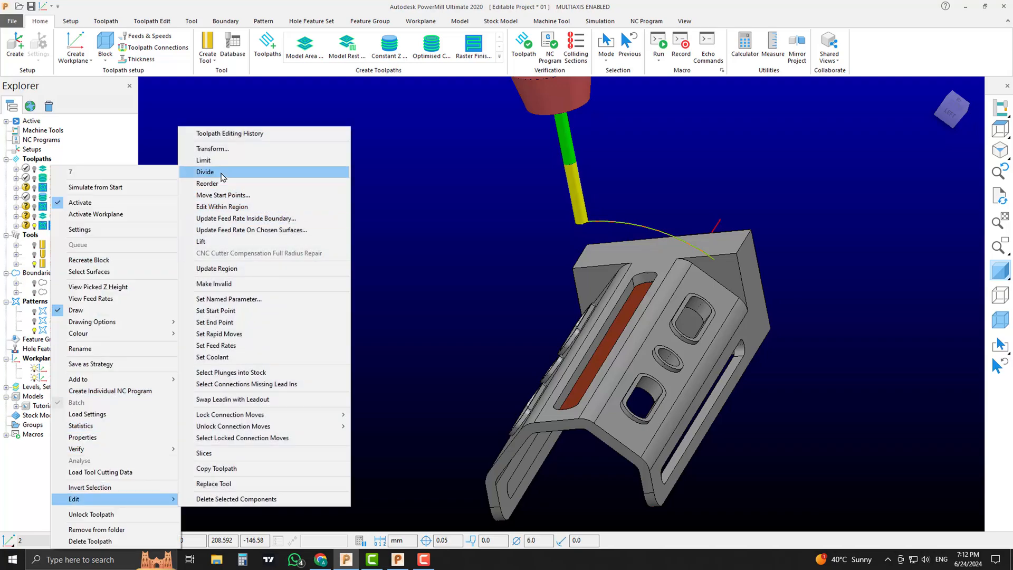
click(219, 184)
click(132, 203)
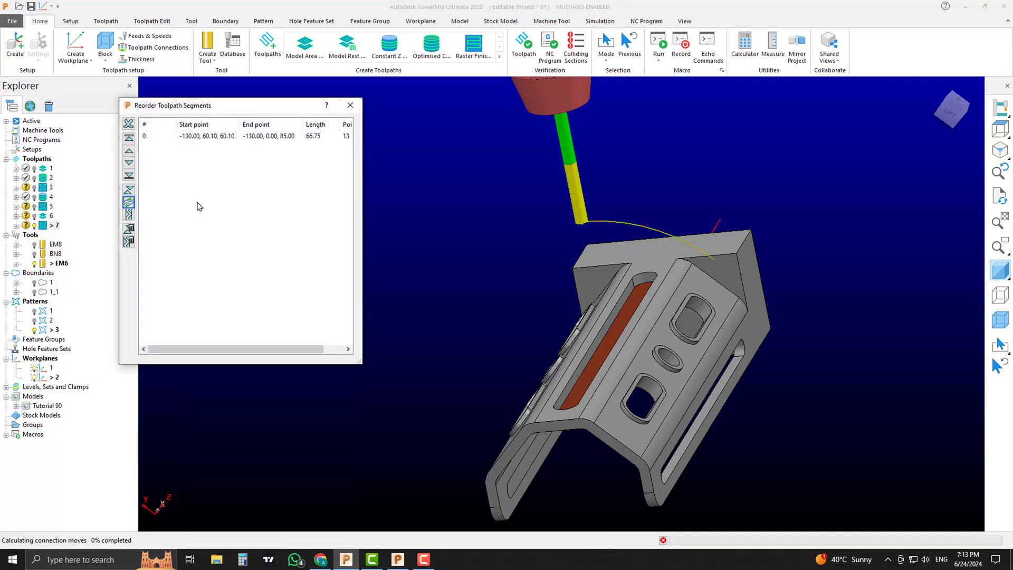
click(350, 105)
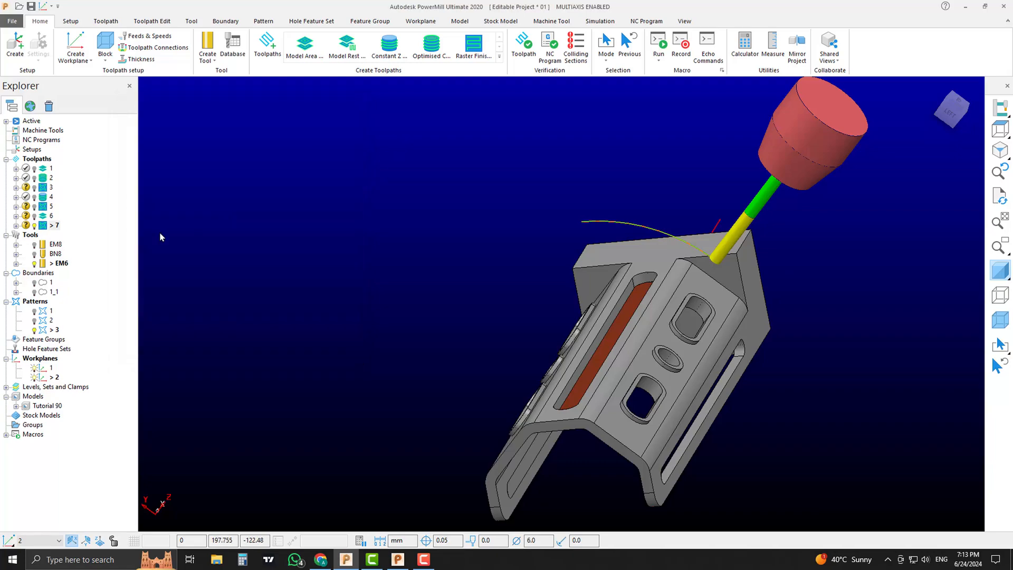
- Simulate toolpath 7 from its start through to the end
right_click(46, 230)
click(74, 187)
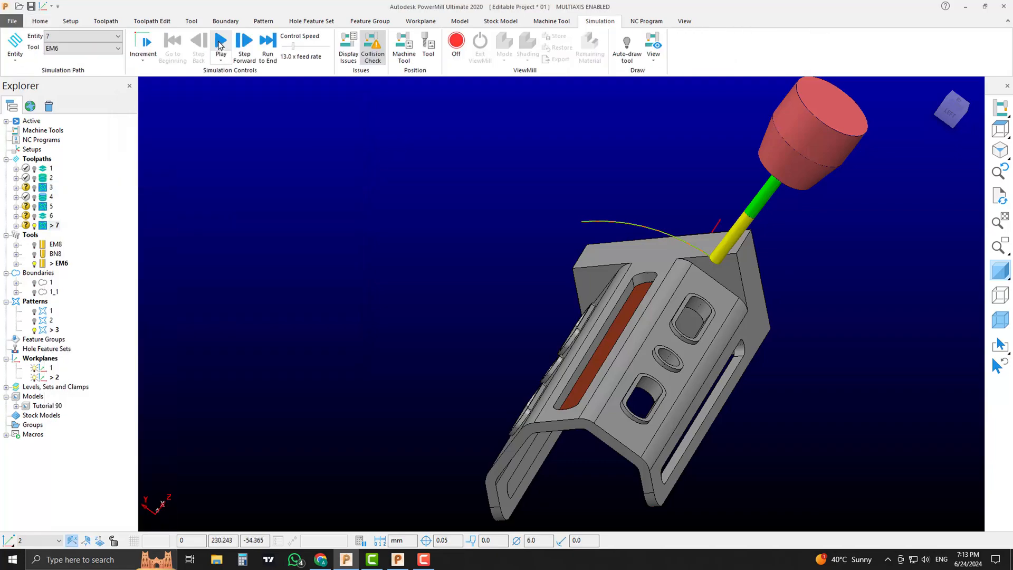
click(220, 45)
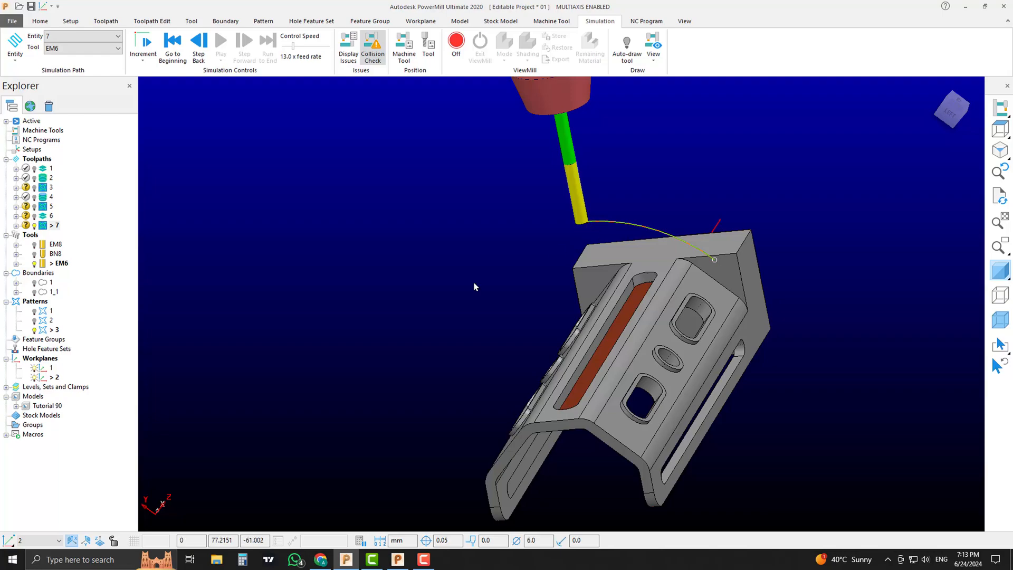
- Create workplane 3 and twist it 315° around its X axis, accepting the new orientation
middle_drag(539, 313, 165, 309)
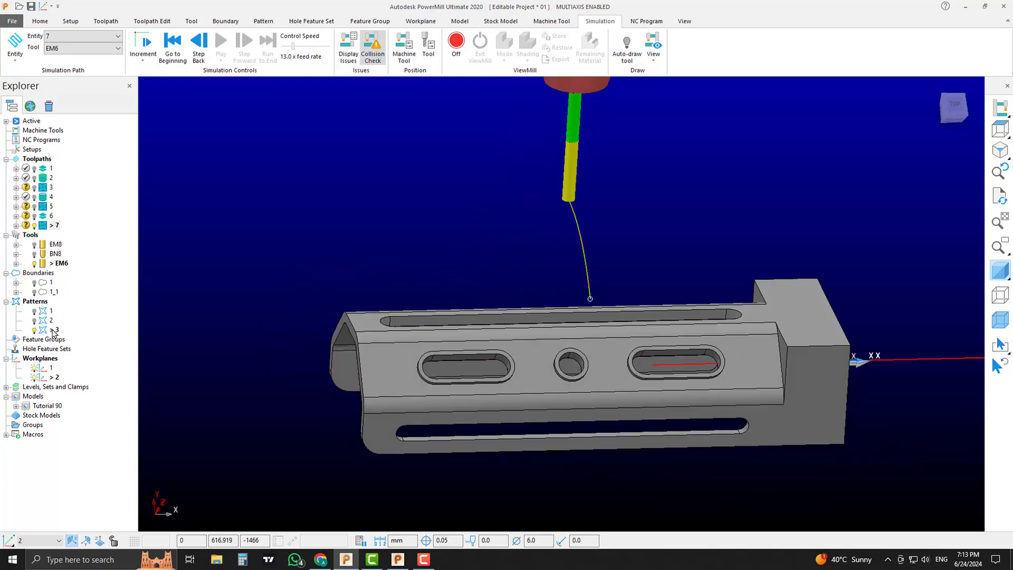
right_click(52, 360)
click(79, 389)
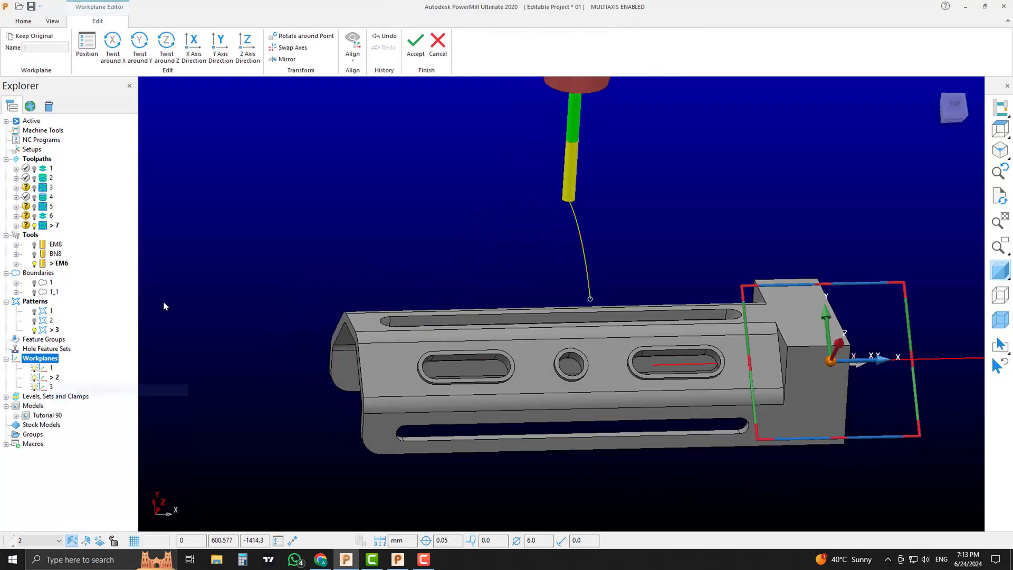
click(112, 42)
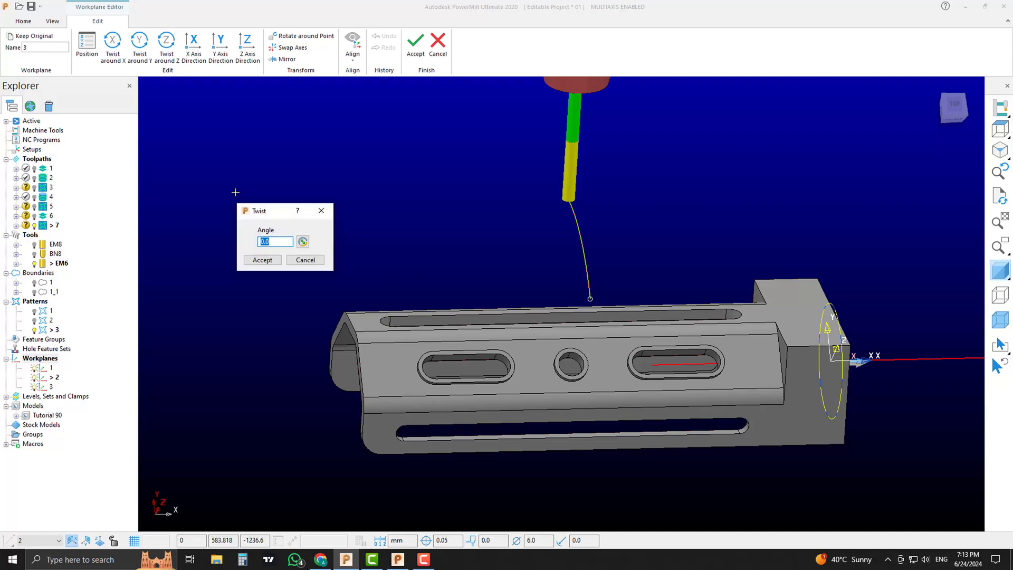
key(Return)
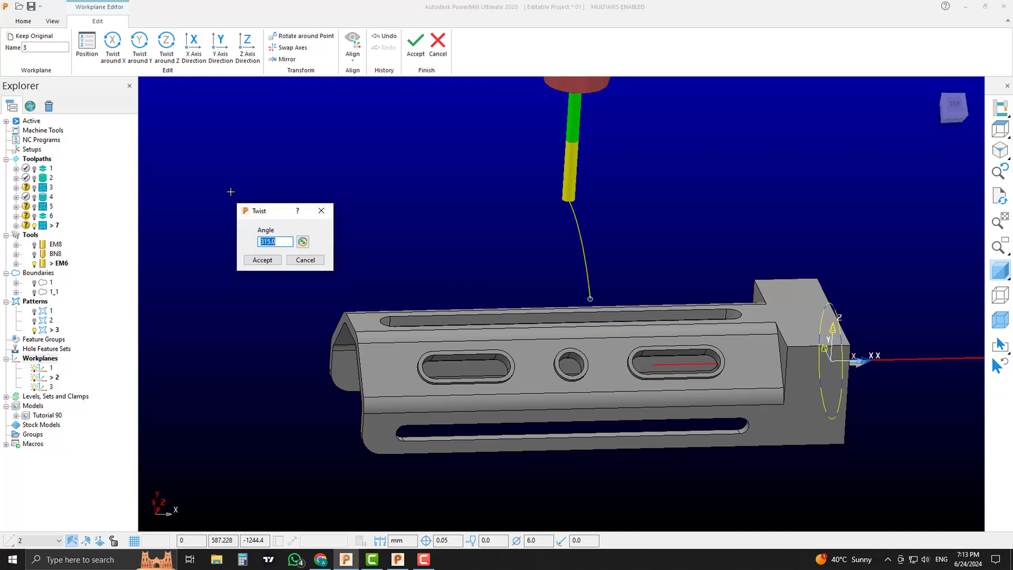
middle_drag(788, 294, 530, 342)
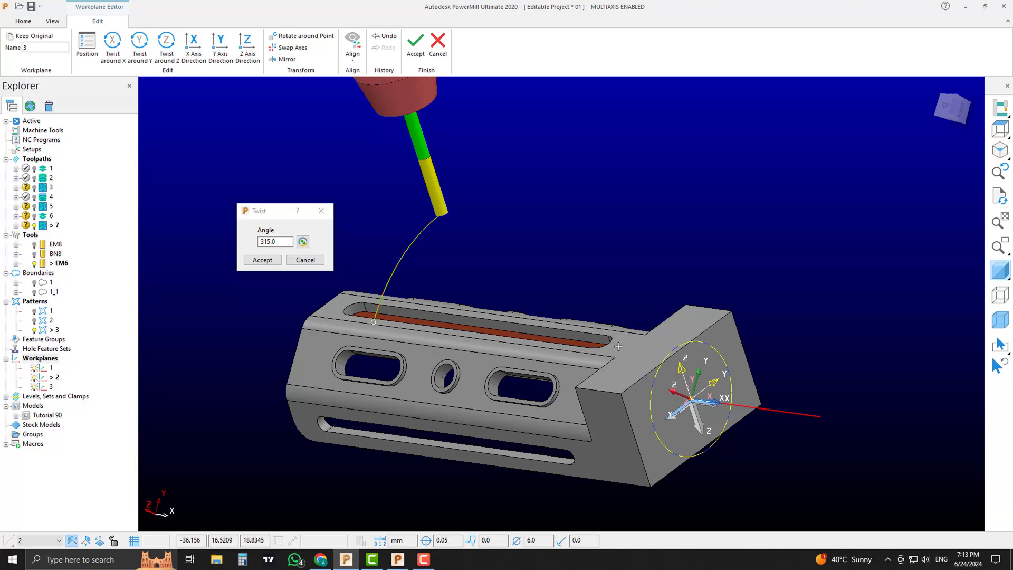
click(263, 260)
click(415, 46)
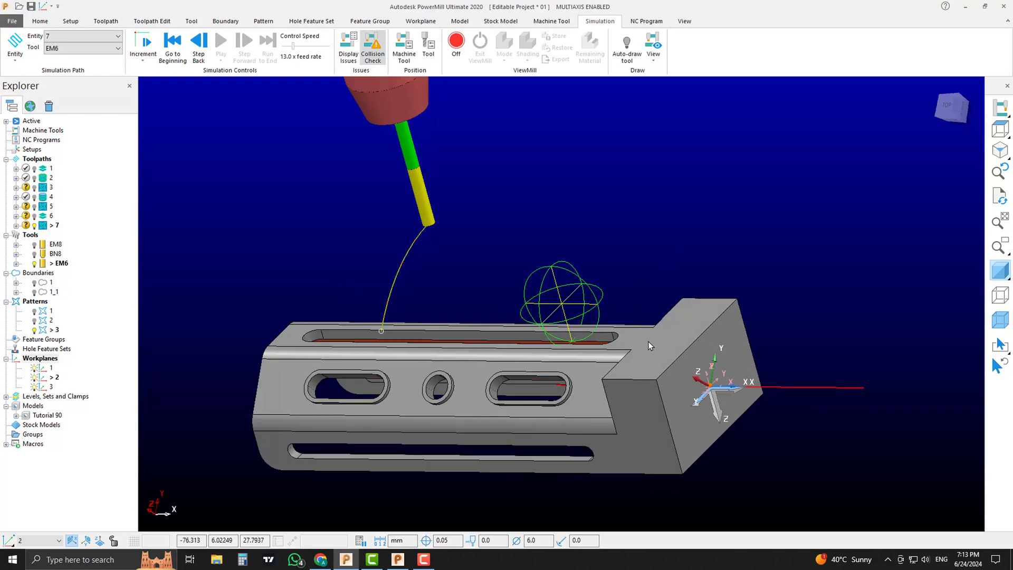
- Make workplane 3 the active workplane
middle_drag(649, 346, 602, 254)
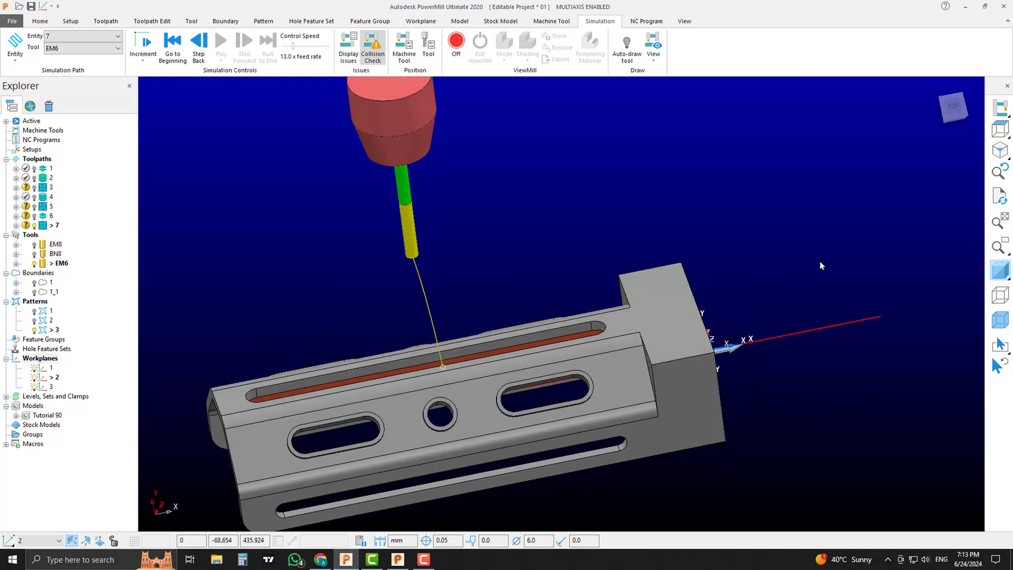
right_click(47, 390)
click(69, 244)
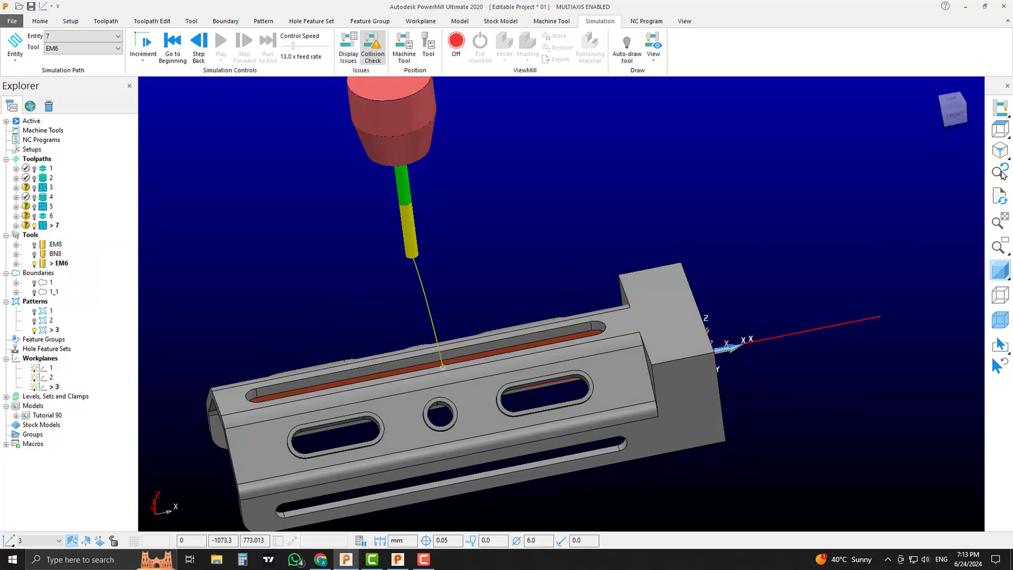
- Delete the selected red surface that fills the long slot between the two angled faces of the model
click(1001, 151)
shift+middle_drag(555, 377, 592, 339)
scroll(592, 339, up, 3)
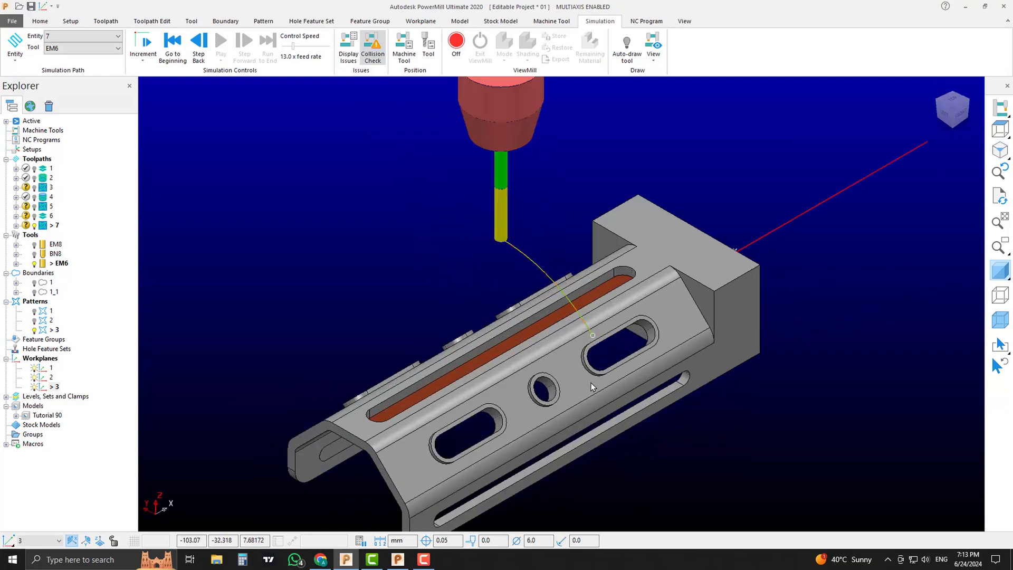
scroll(625, 343, up, 3)
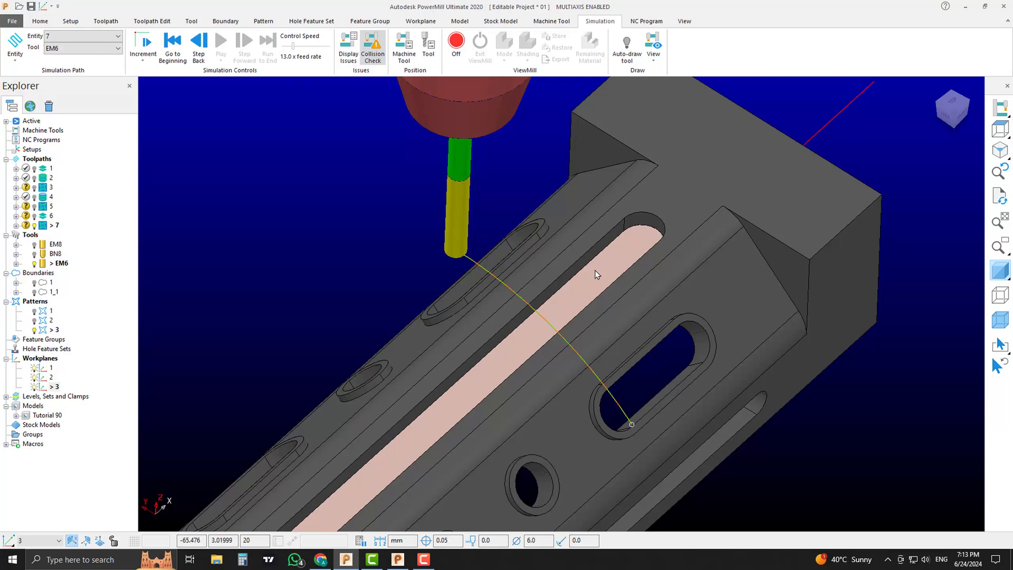
right_click(597, 270)
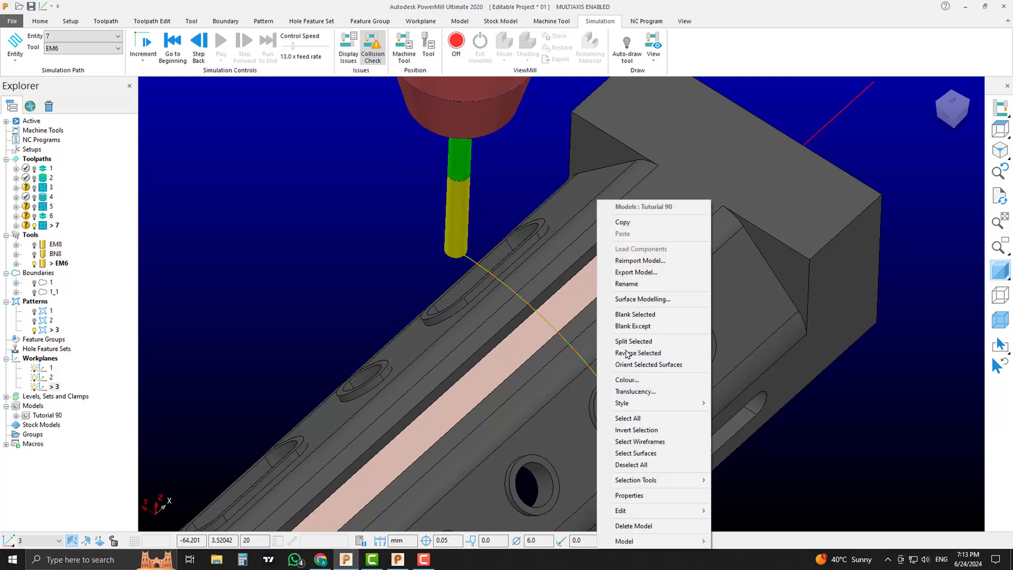
mouse_move(622, 510)
click(765, 548)
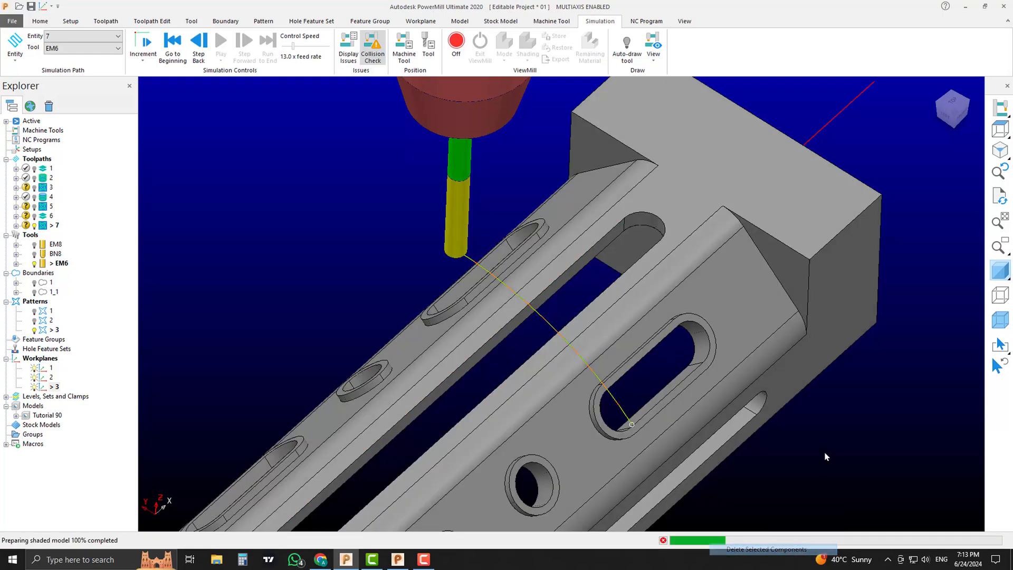
- Create a user-defined boundary from the model's flat top face and delete its outer outline, keeping only the long slot's outline
scroll(826, 457, down, 2)
mouse_move(673, 469)
shift+middle_down()
mouse_move(758, 370)
mouse_move(732, 376)
mouse_move(730, 389)
shift+middle_up()
key(F3)
key(F3)
scroll(773, 330, down, 2)
mouse_move(772, 330)
shift+middle_down()
mouse_move(672, 274)
mouse_move(669, 289)
shift+middle_up()
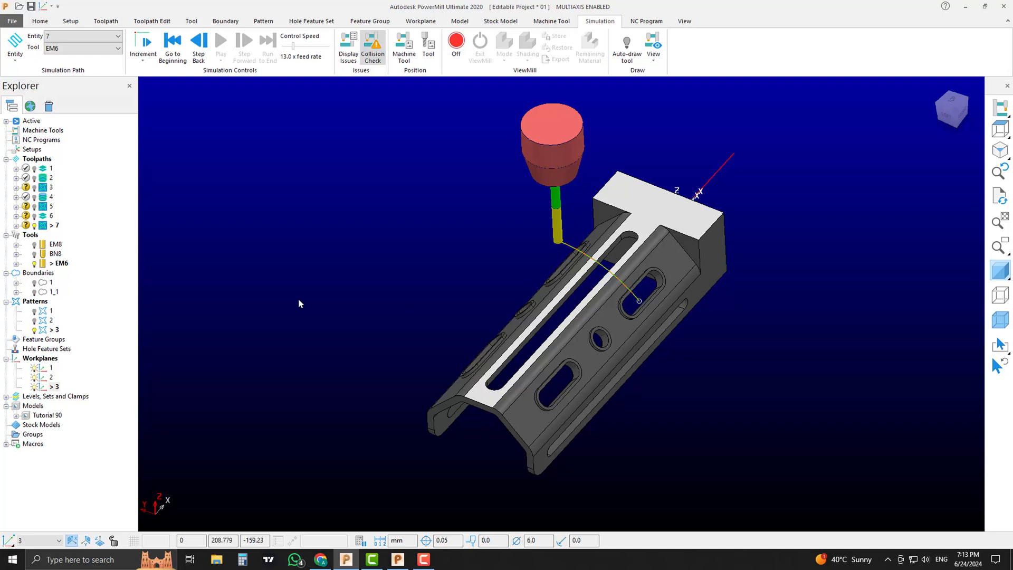
scroll(553, 291, up, 2)
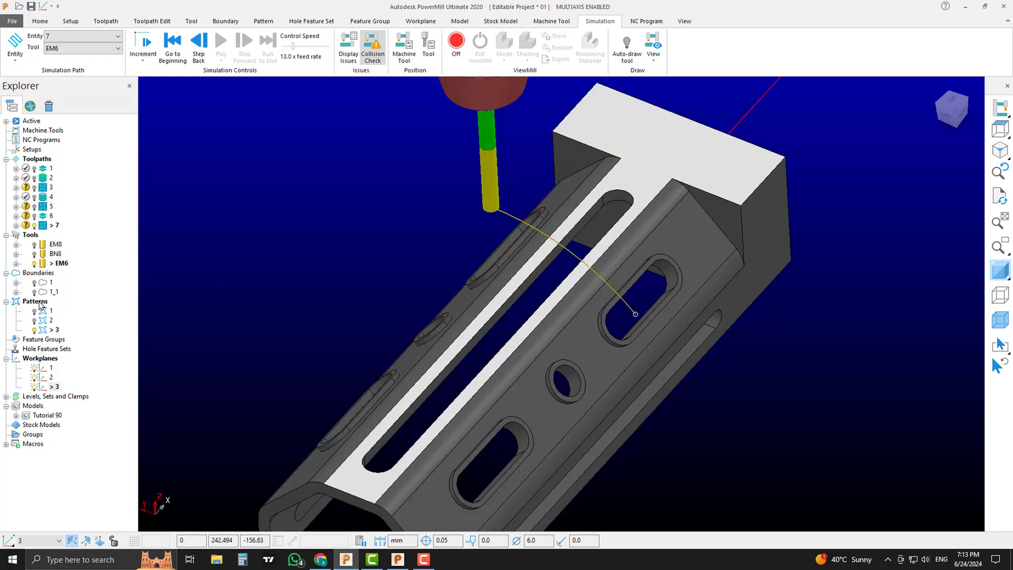
right_click(39, 273)
mouse_move(105, 332)
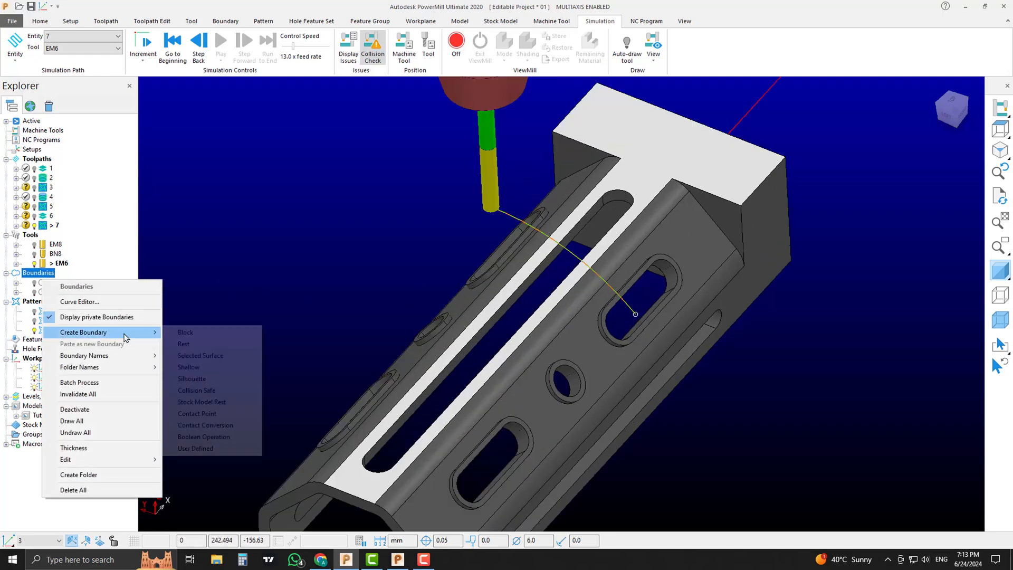
click(213, 448)
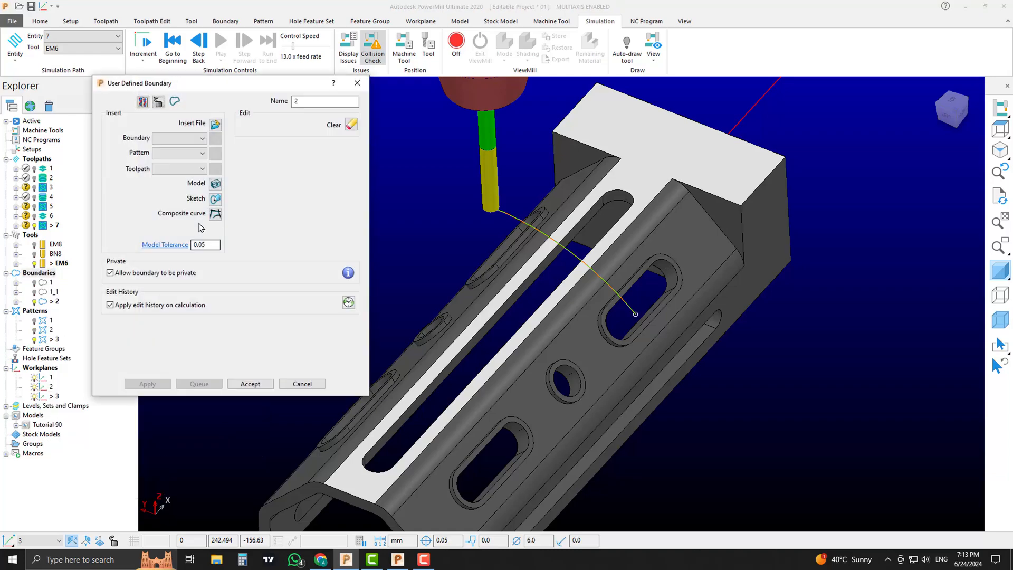
click(250, 383)
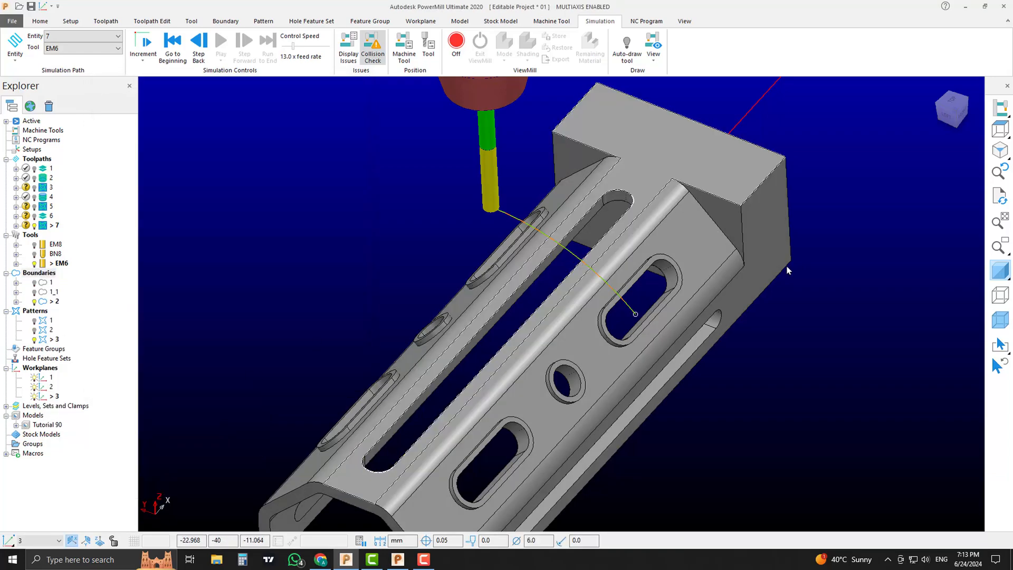
click(996, 267)
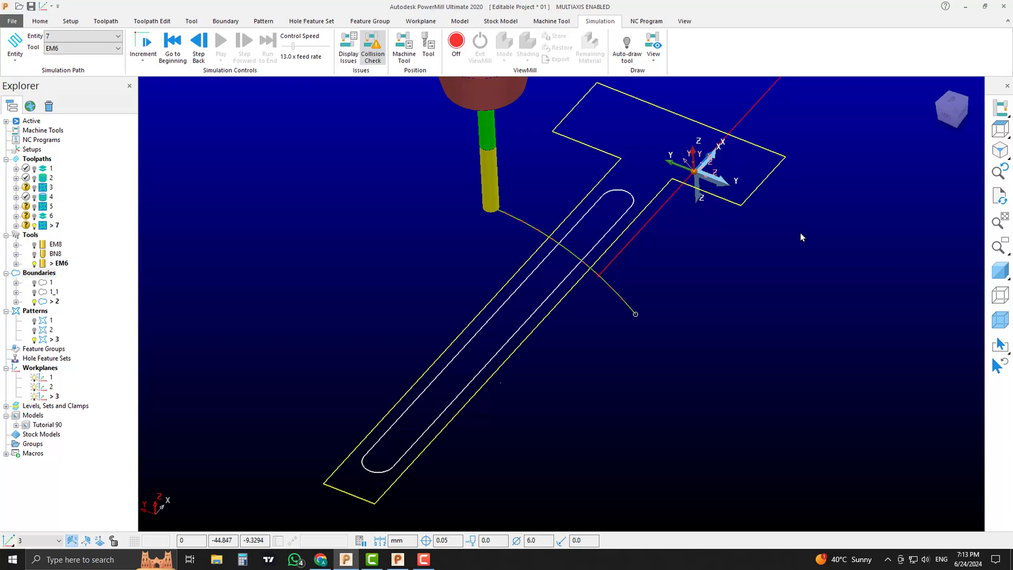
click(998, 269)
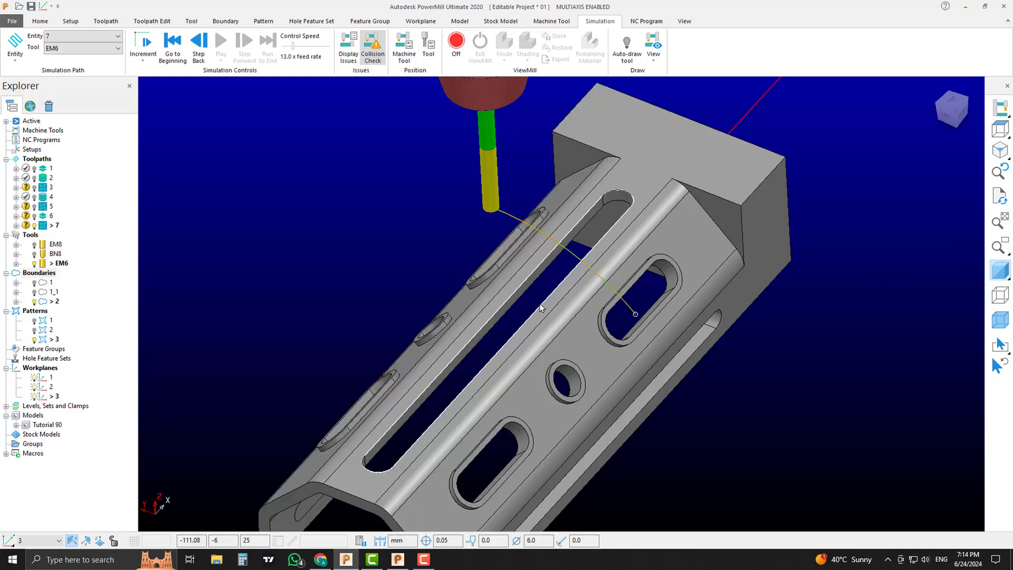
- Set up a Constant Z Finishing toolpath with a Vertical tool axis
click(38, 20)
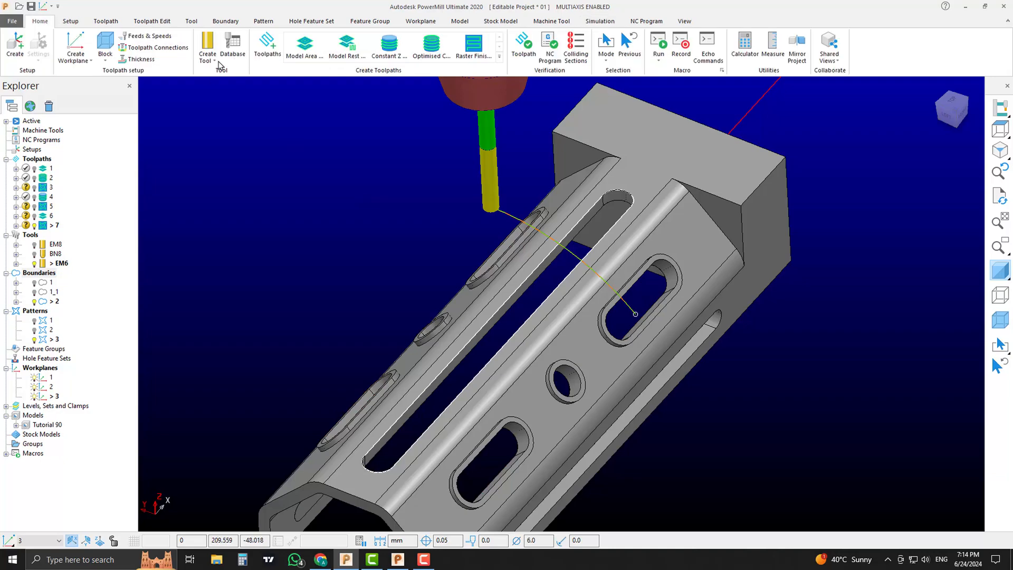
click(267, 45)
click(211, 183)
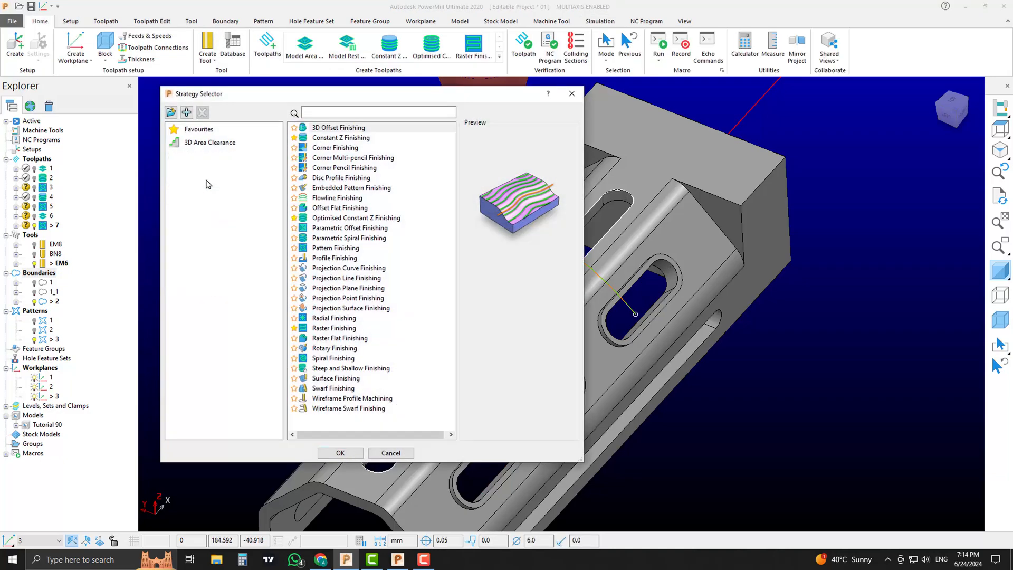
click(338, 138)
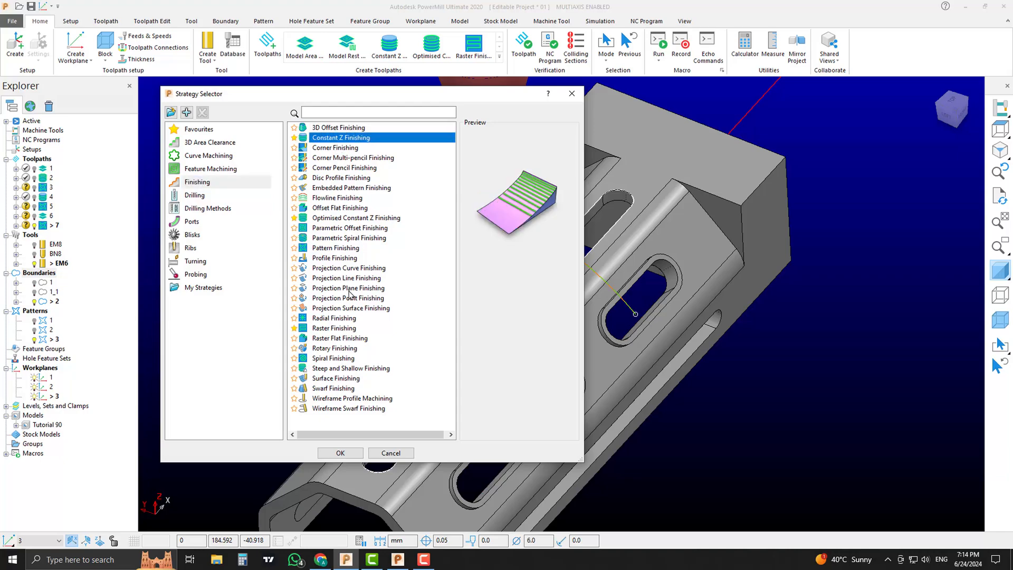
click(349, 455)
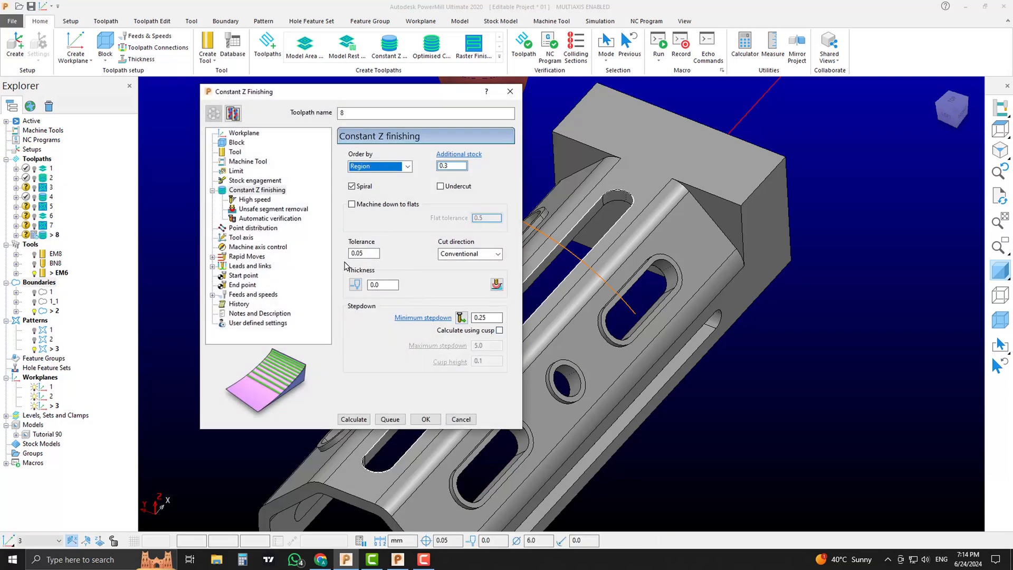
click(247, 237)
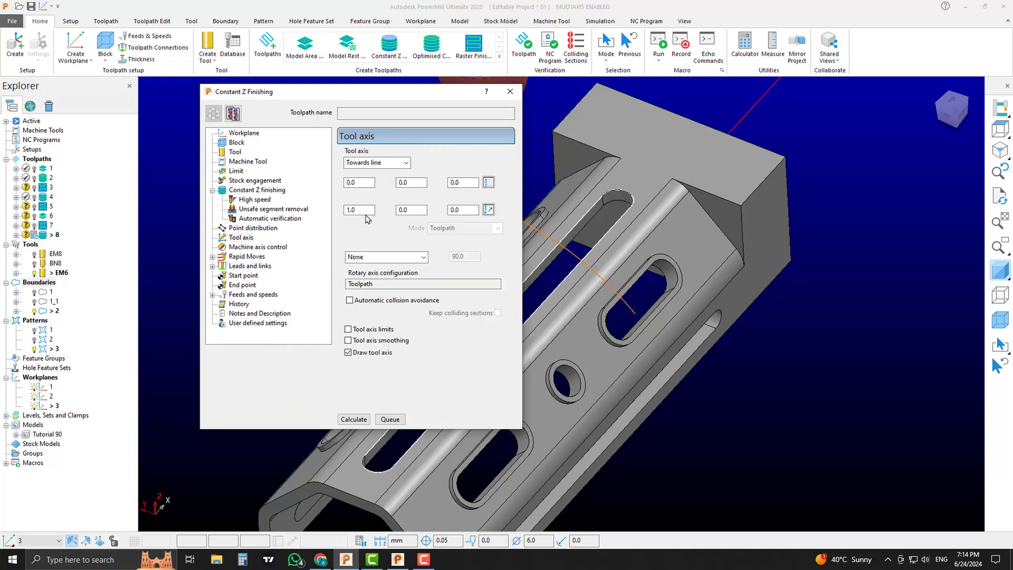
click(381, 163)
click(383, 174)
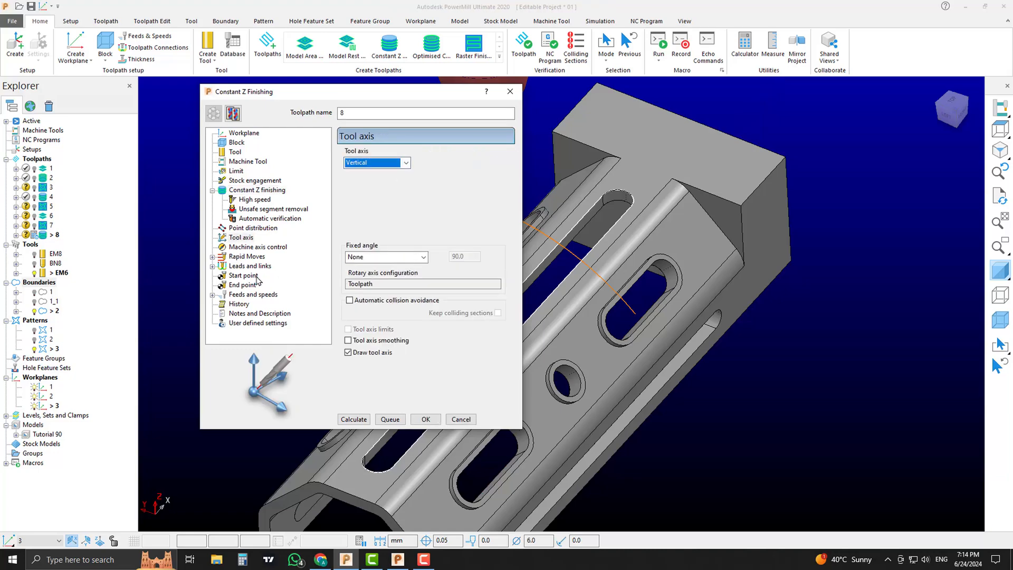
click(212, 267)
click(212, 266)
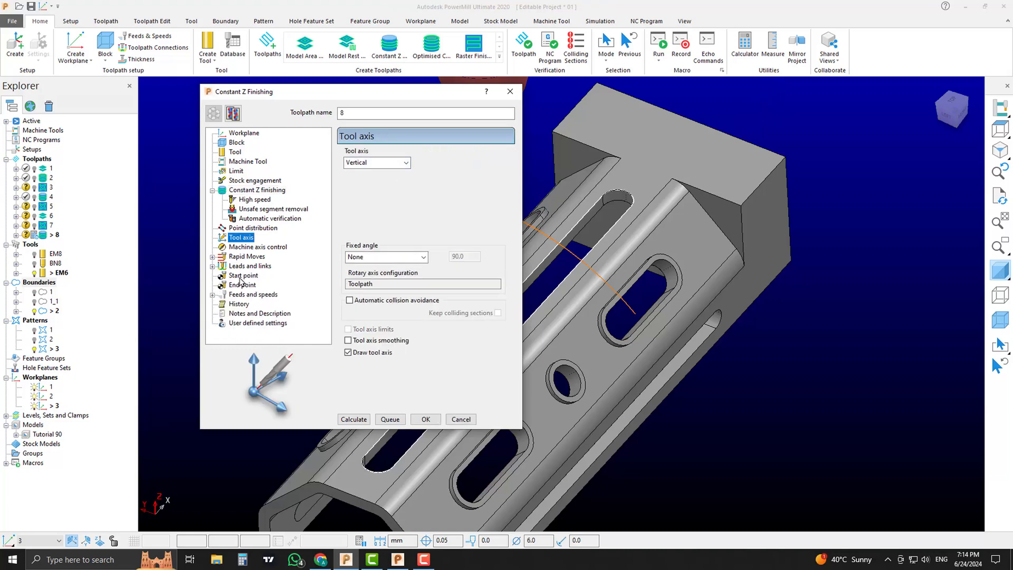
- Set the toolpath's start point and end point to Block centre safe
click(242, 276)
click(500, 162)
click(456, 174)
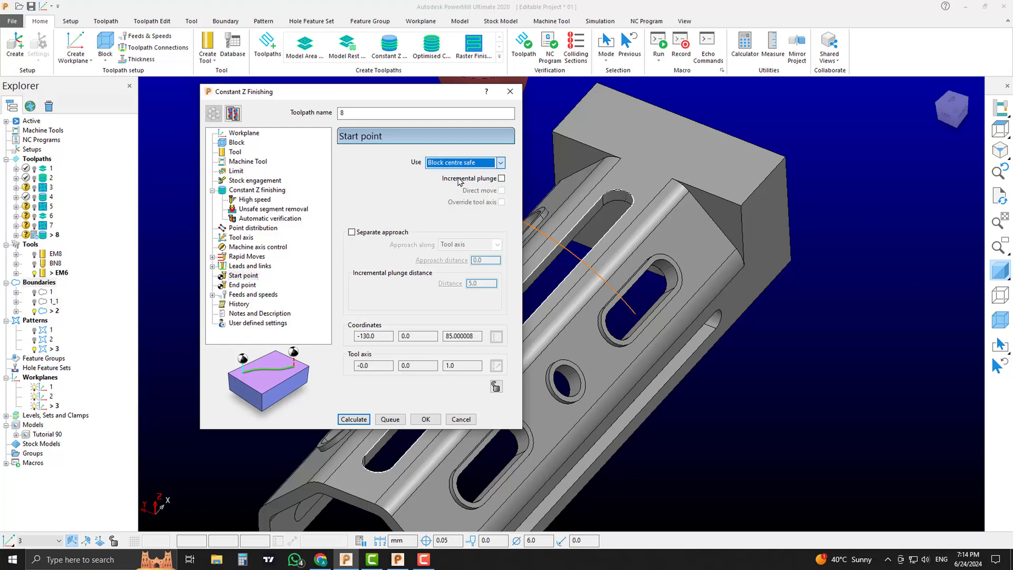
click(242, 285)
click(500, 162)
click(454, 174)
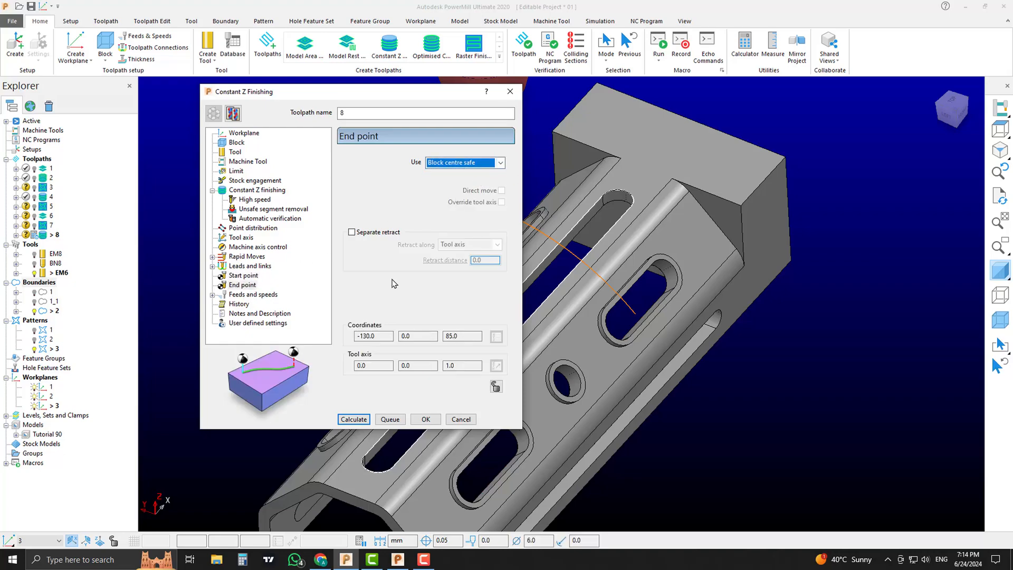
- Calculate the Constant Z toolpath for the long slot and close its settings
click(241, 237)
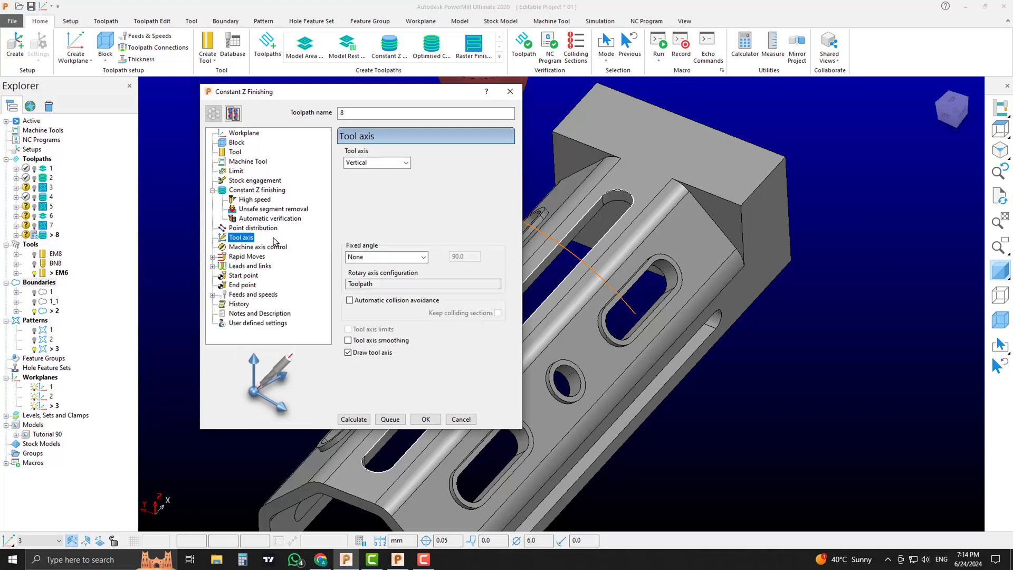
click(361, 420)
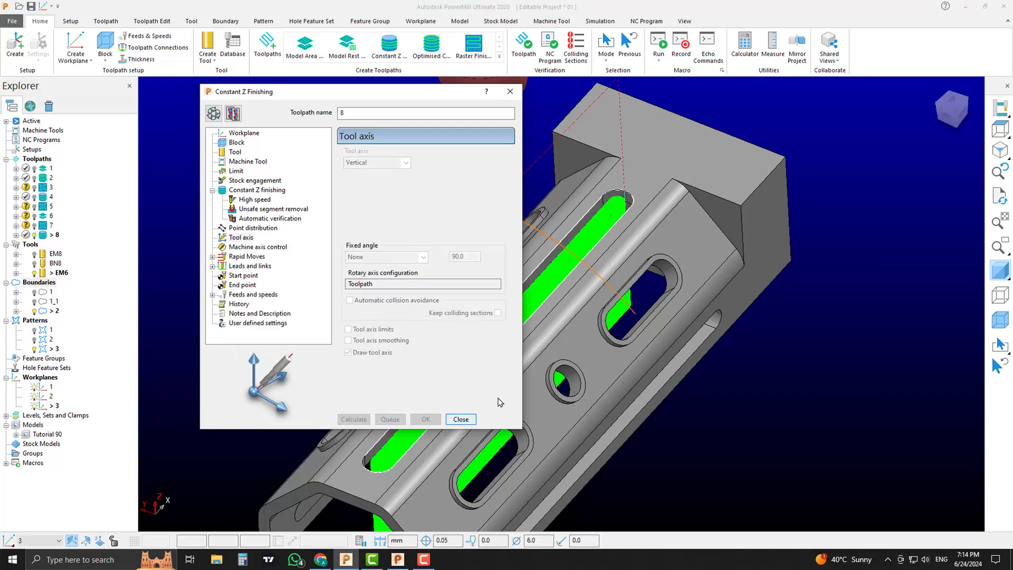
click(460, 419)
- Delete the lower passes of the slot toolpath, keeping only the short group of passes at the underside of the top wall
click(1000, 270)
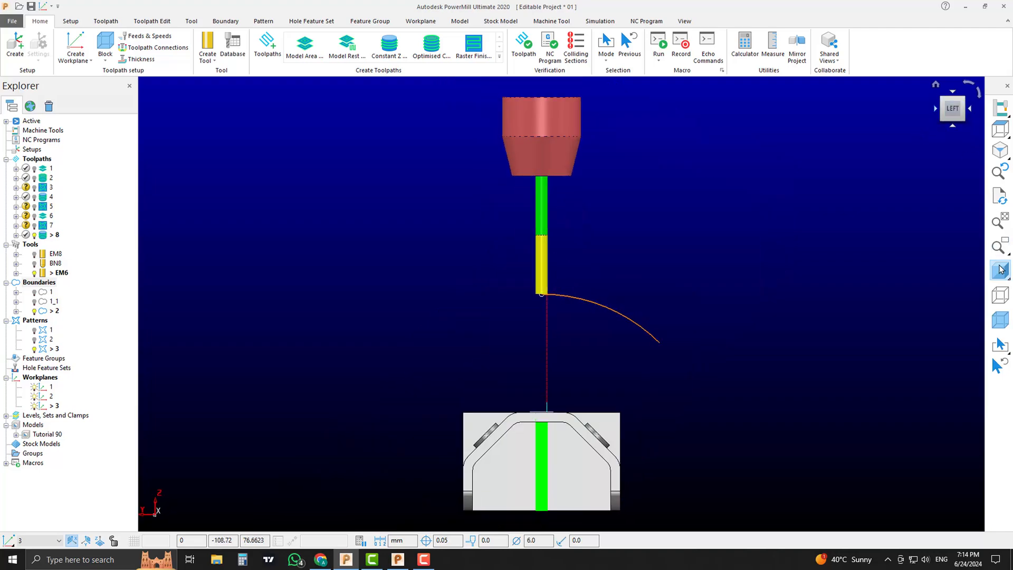
shift+middle_drag(796, 316, 818, 175)
click(1003, 277)
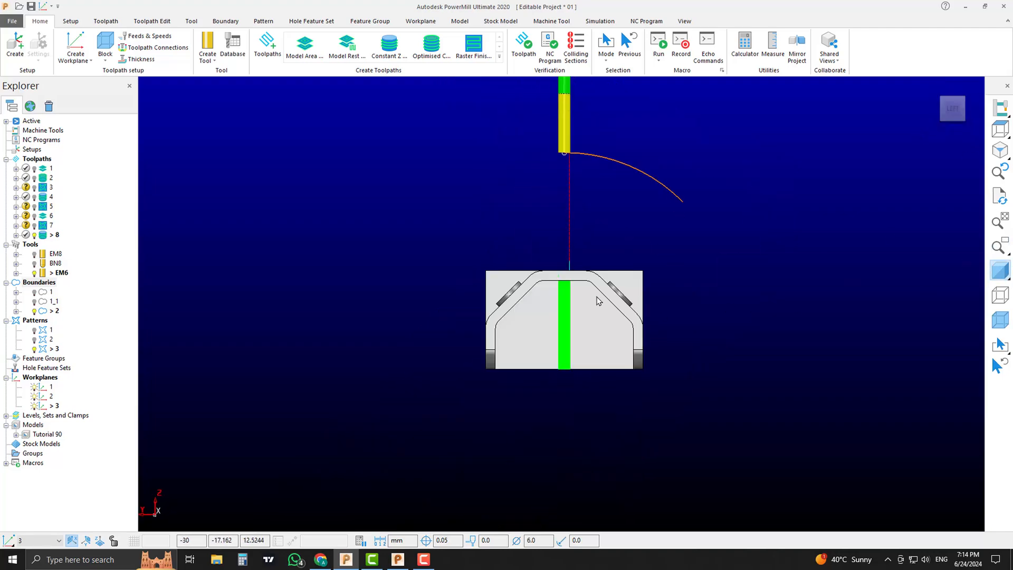
scroll(595, 296, up, 8)
scroll(621, 204, down, 2)
mouse_move(515, 267)
shift+middle_down()
mouse_move(621, 203)
mouse_move(591, 177)
shift+middle_up()
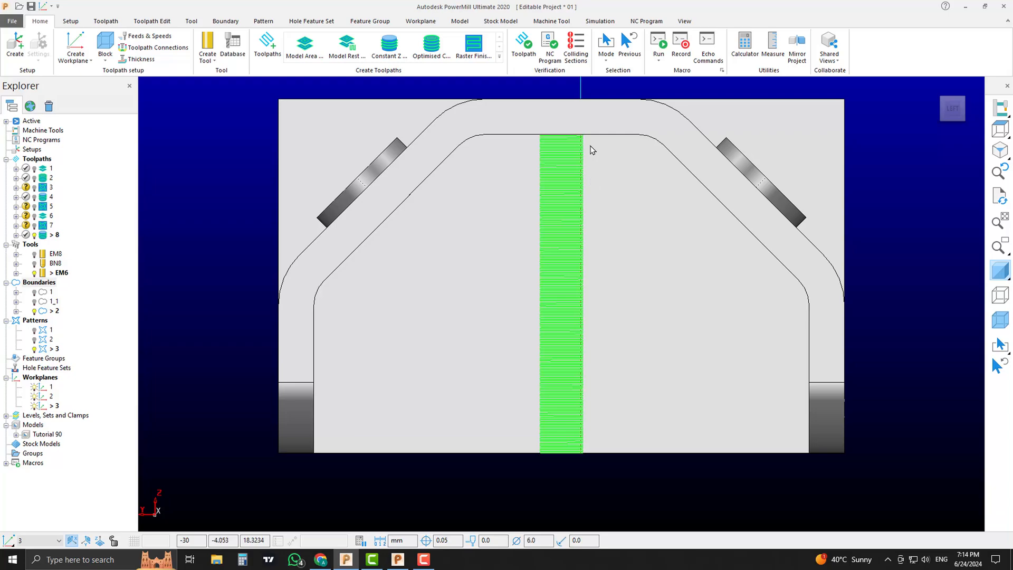
mouse_move(592, 150)
mouse_down()
mouse_move(533, 414)
mouse_move(509, 480)
mouse_move(527, 422)
mouse_up()
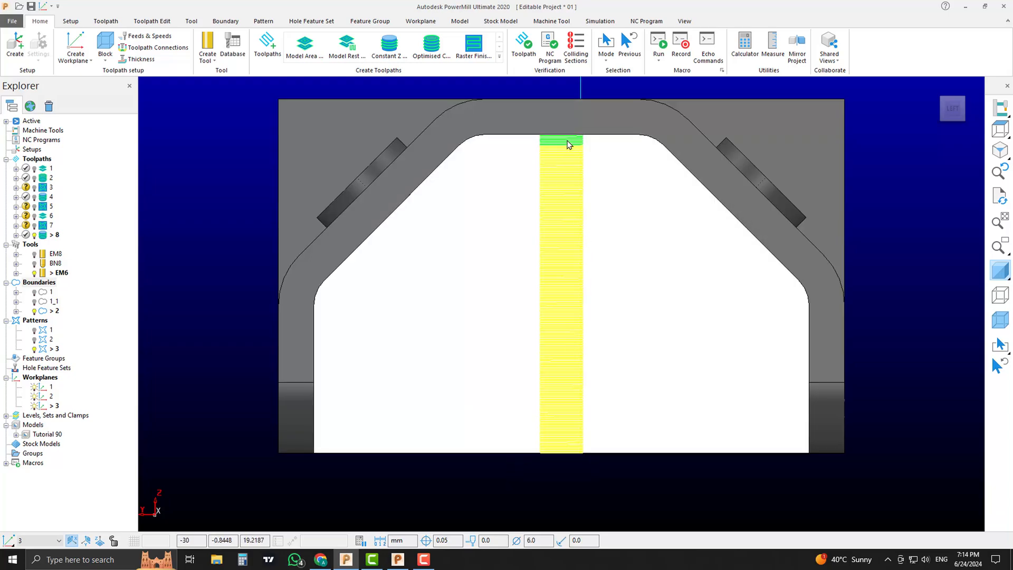
scroll(558, 146, up, 3)
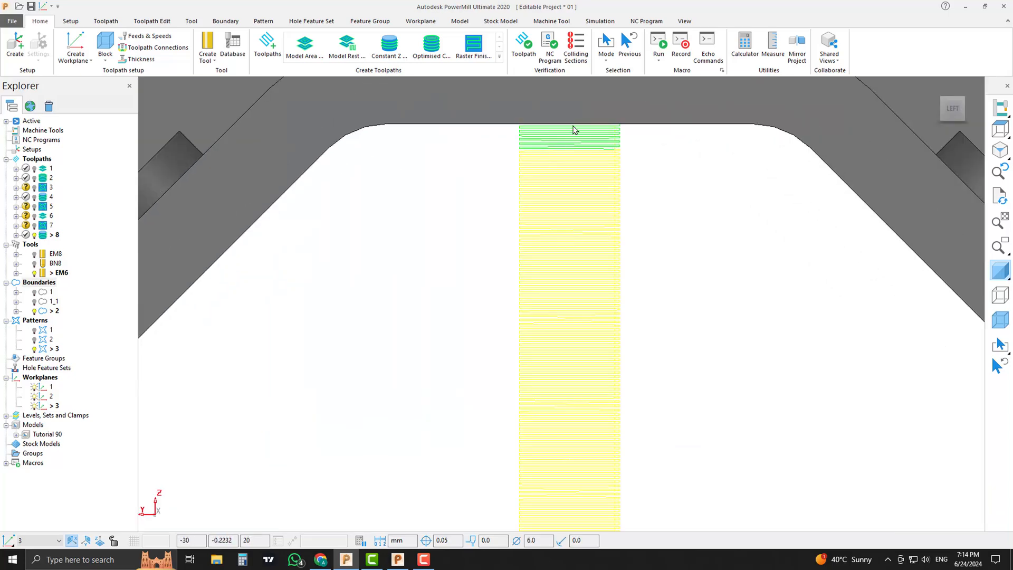
scroll(581, 158, down, 4)
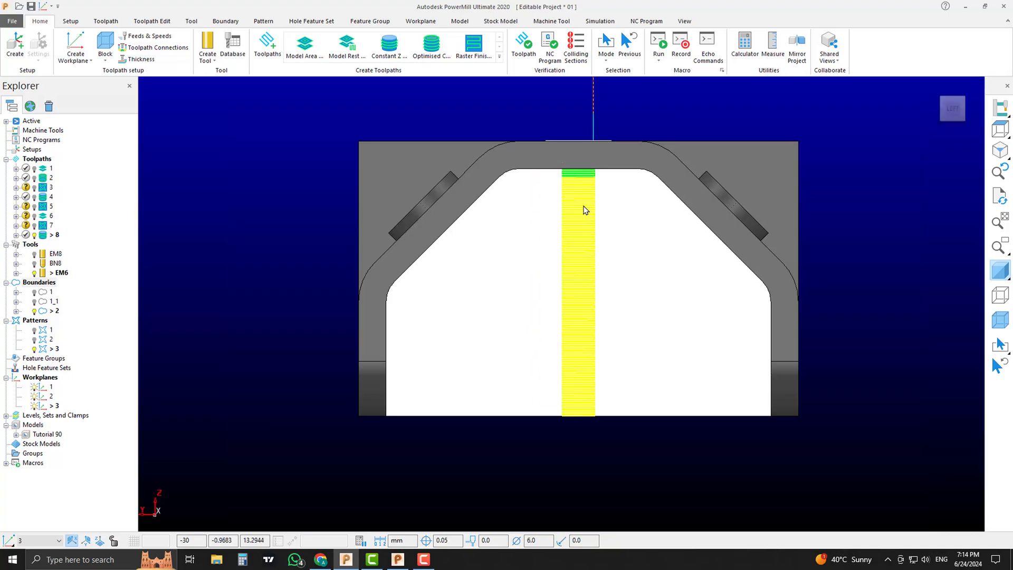
right_click(583, 208)
click(615, 235)
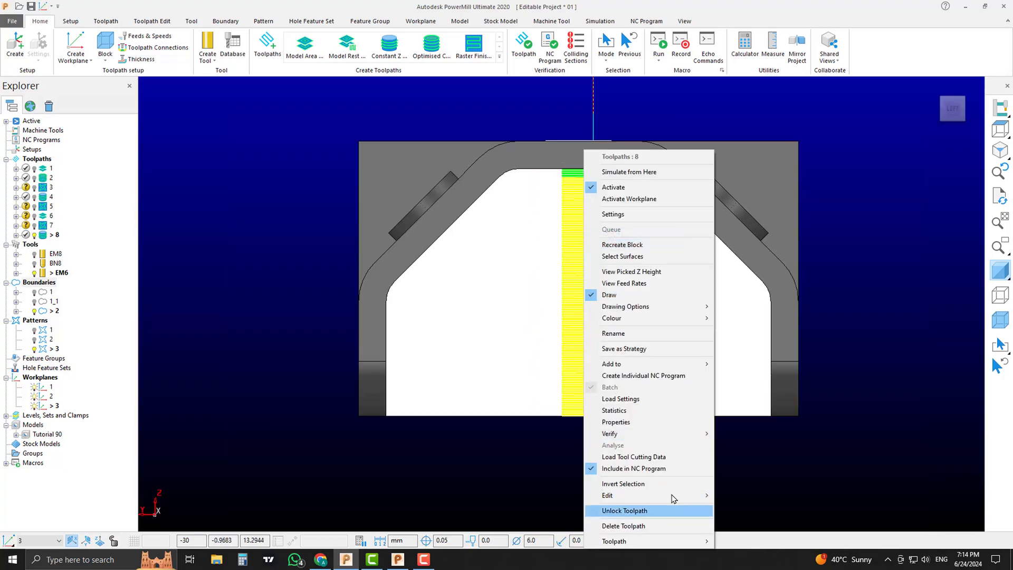
mouse_move(648, 495)
click(749, 496)
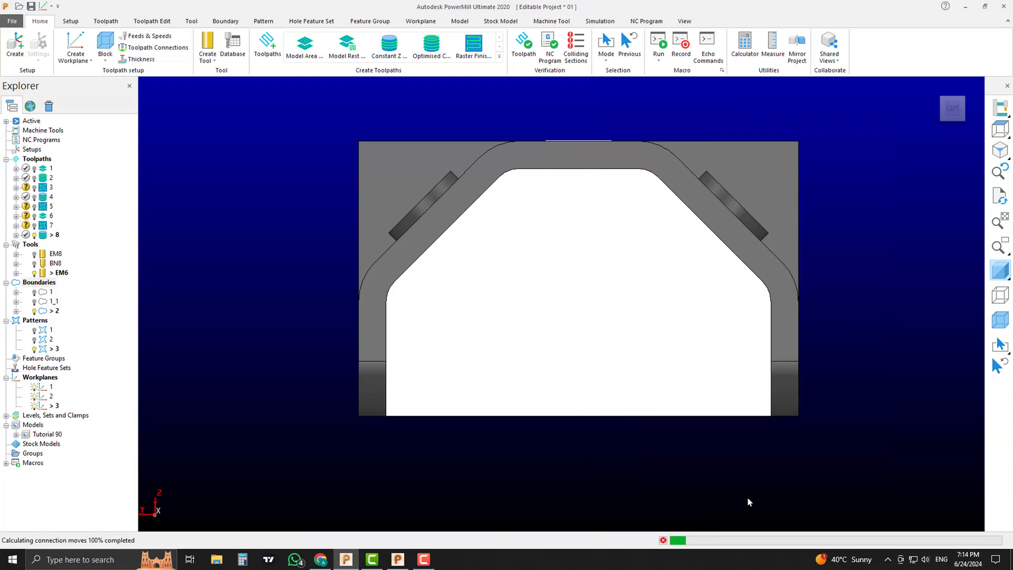
- Inspect the trimmed slot toolpath in 3D and compare it with toolpath 6, ending with toolpath 8 active
scroll(918, 307, down, 2)
middle_drag(884, 300, 442, 328)
middle_drag(725, 385, 655, 357)
scroll(656, 356, up, 2)
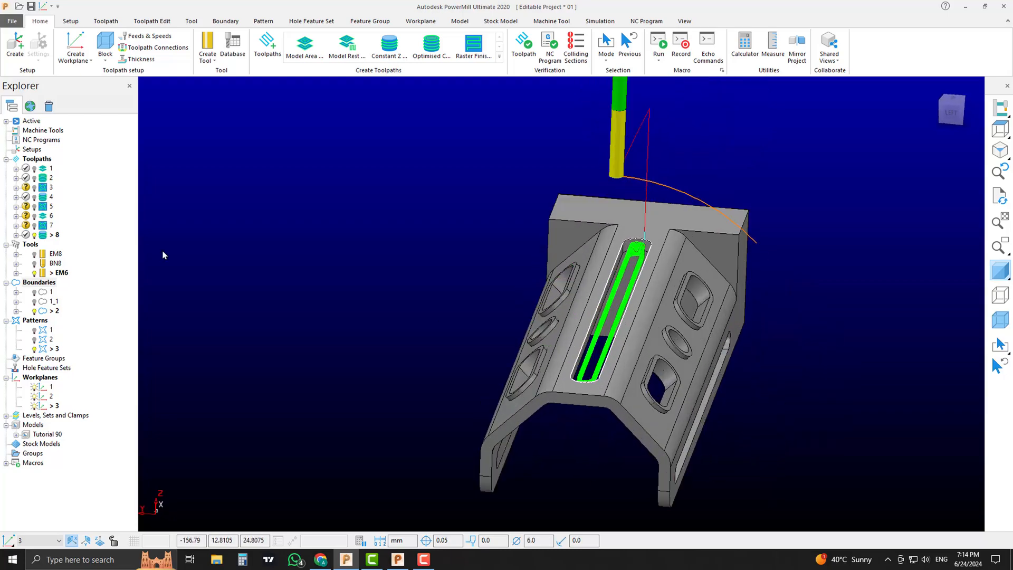
double_click(51, 216)
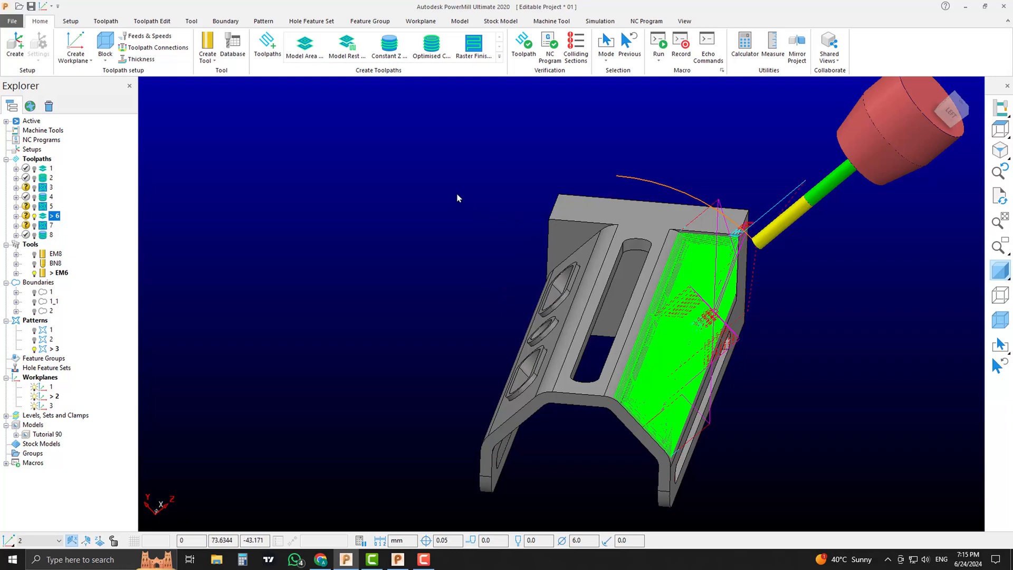
double_click(43, 237)
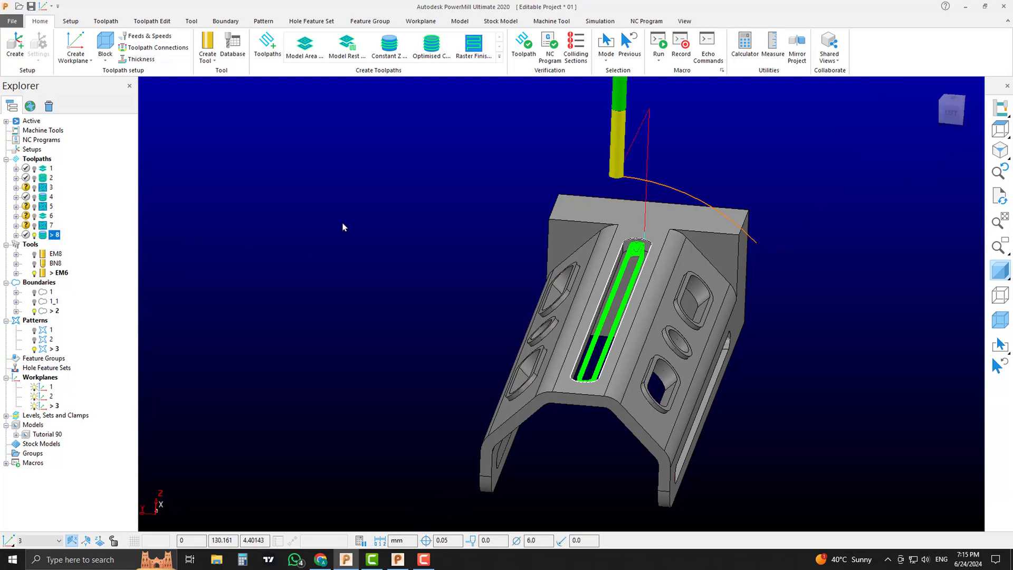
middle_drag(410, 235, 639, 210)
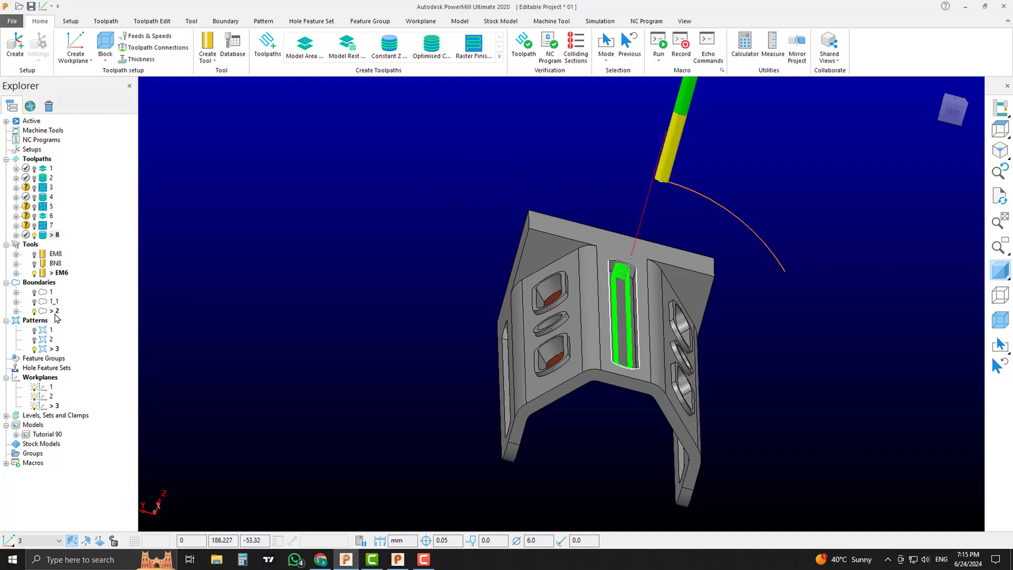
- Create a new pattern and draw a circle of radius 85 mm in it, centred on the active workplane's origin
right_click(35, 321)
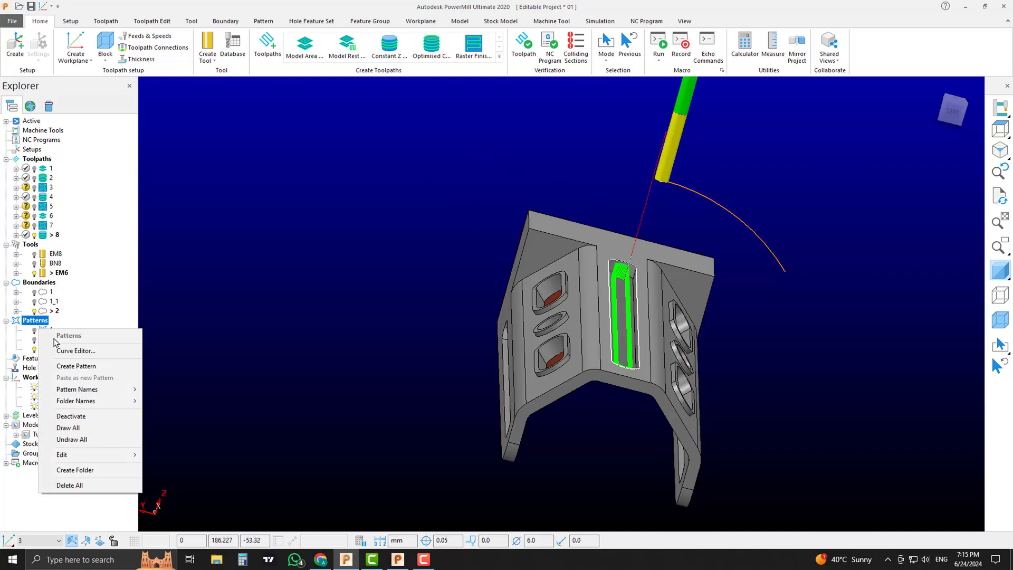
click(74, 366)
right_click(51, 360)
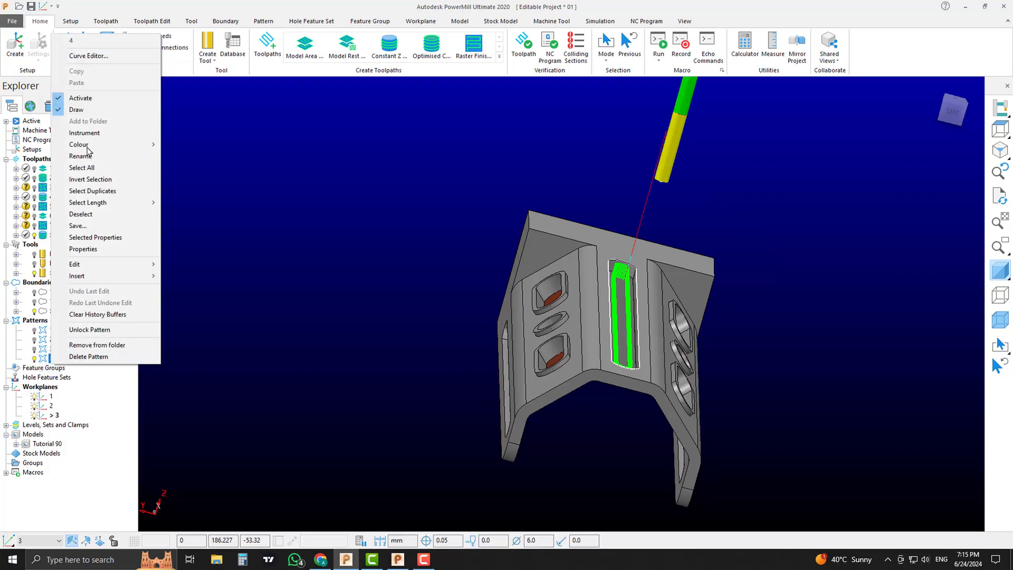
click(90, 56)
click(83, 42)
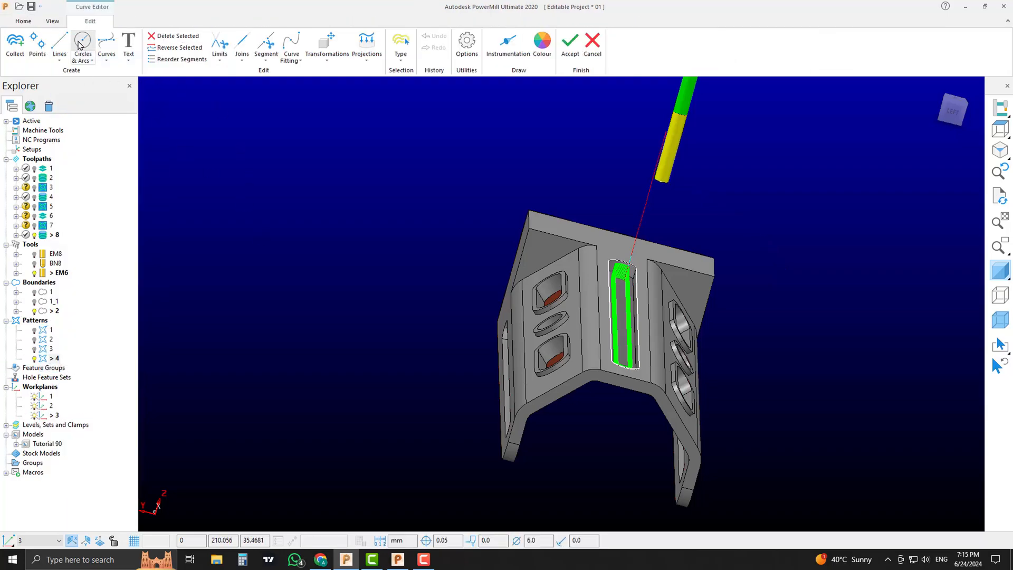
click(290, 243)
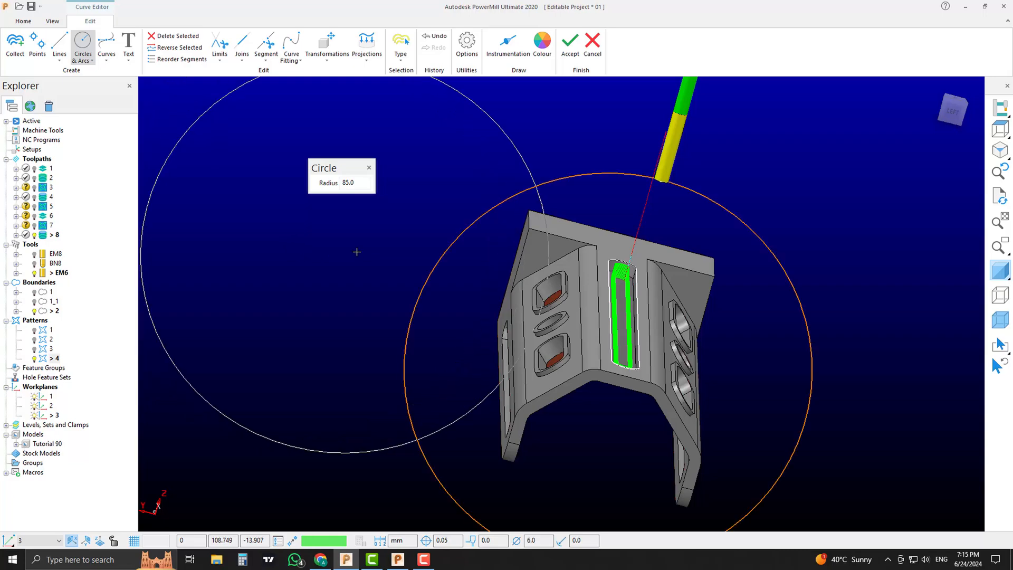
- Draw a vertical and a diagonal line from the circle's centre and trim the circle to the arc between them
click(952, 109)
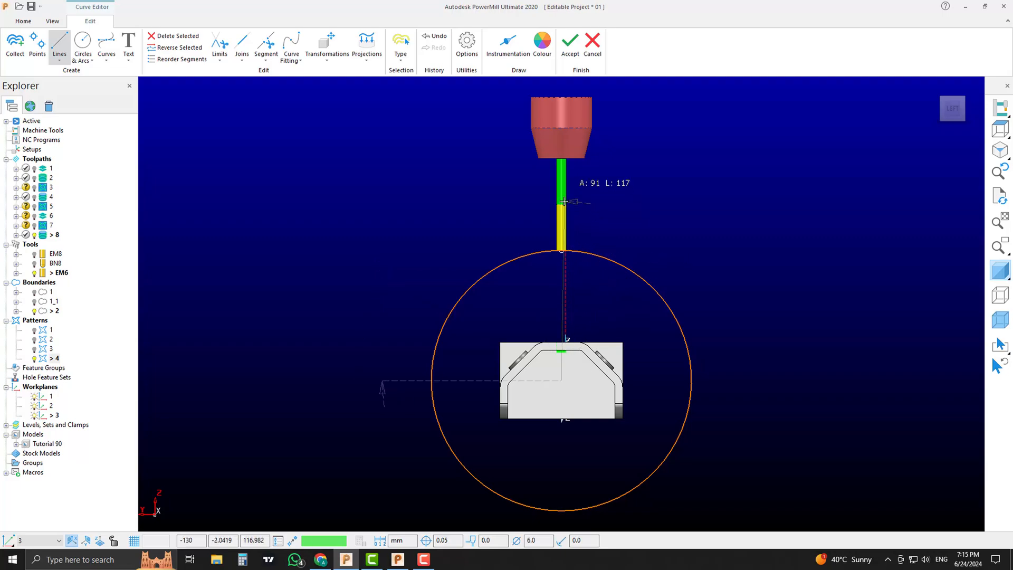
click(561, 251)
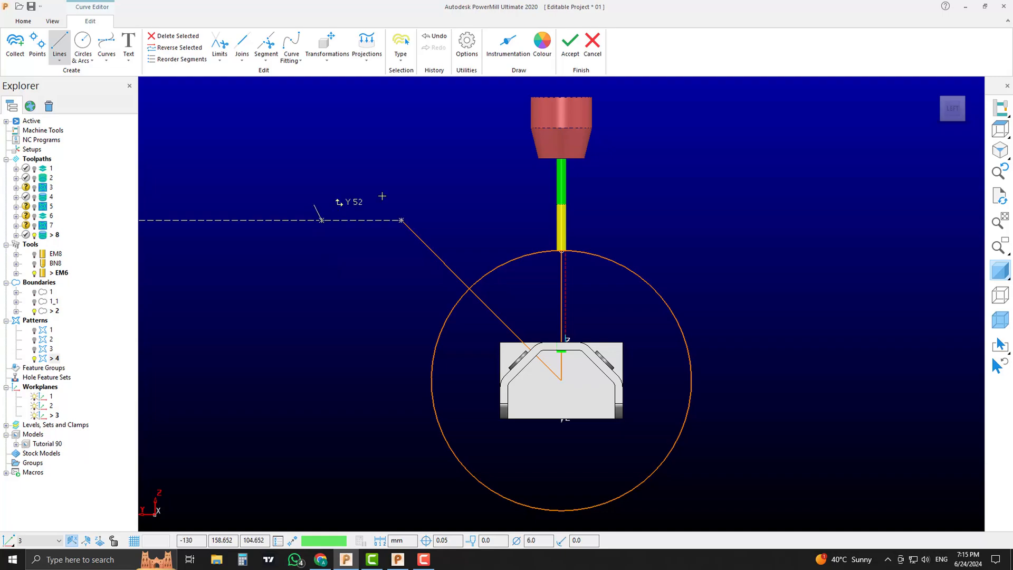
click(220, 59)
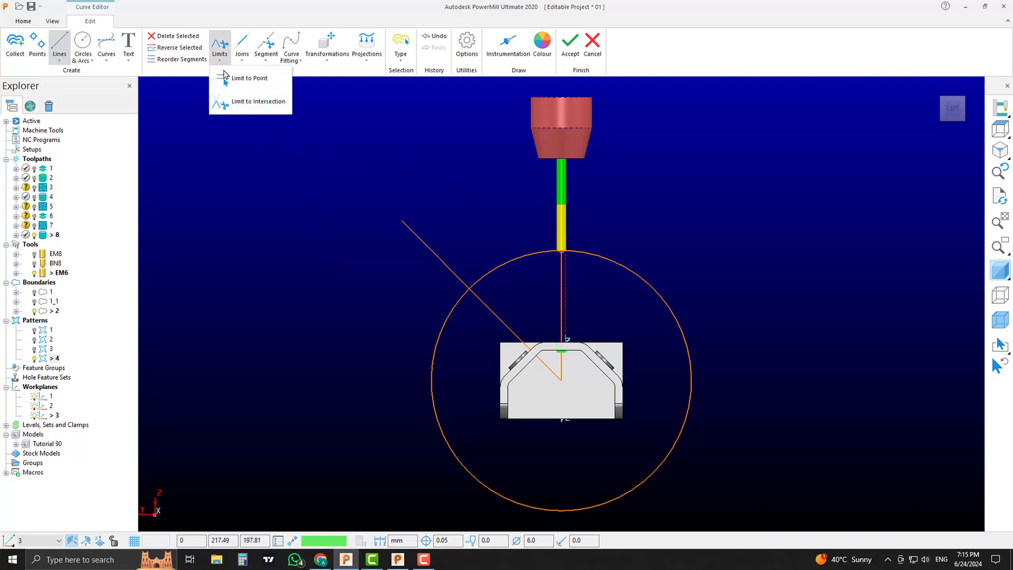
click(238, 100)
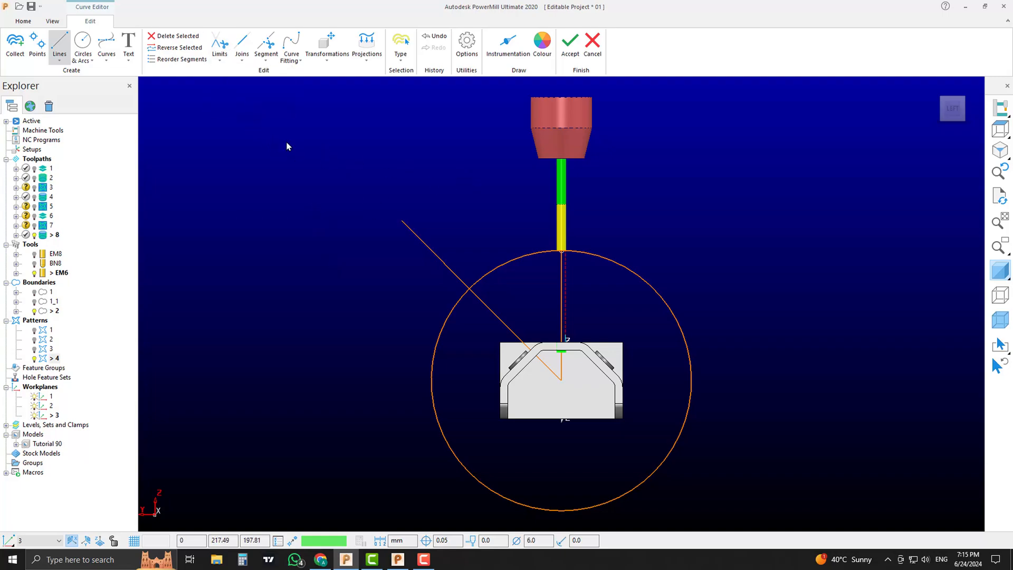
click(447, 317)
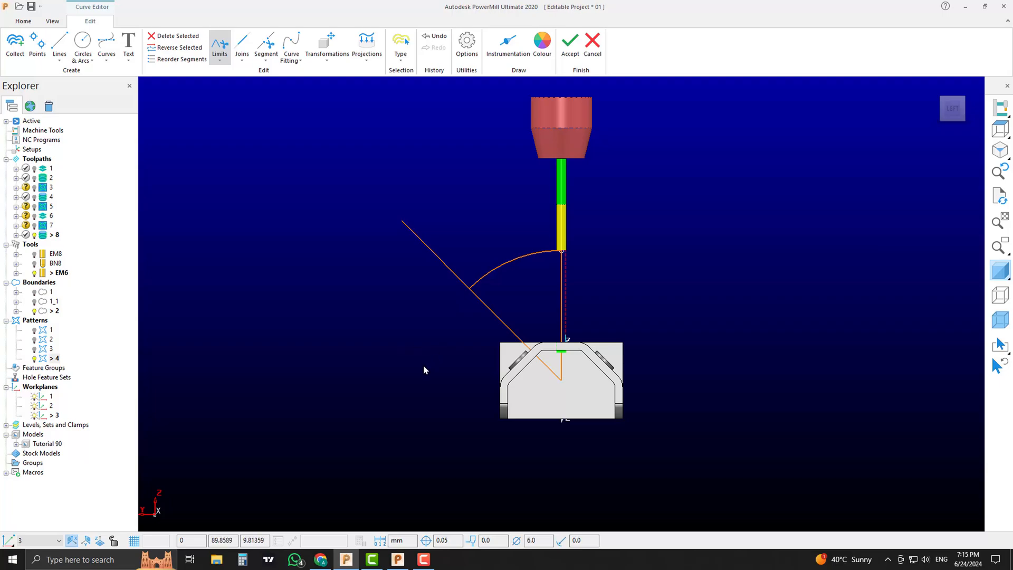
key(Escape)
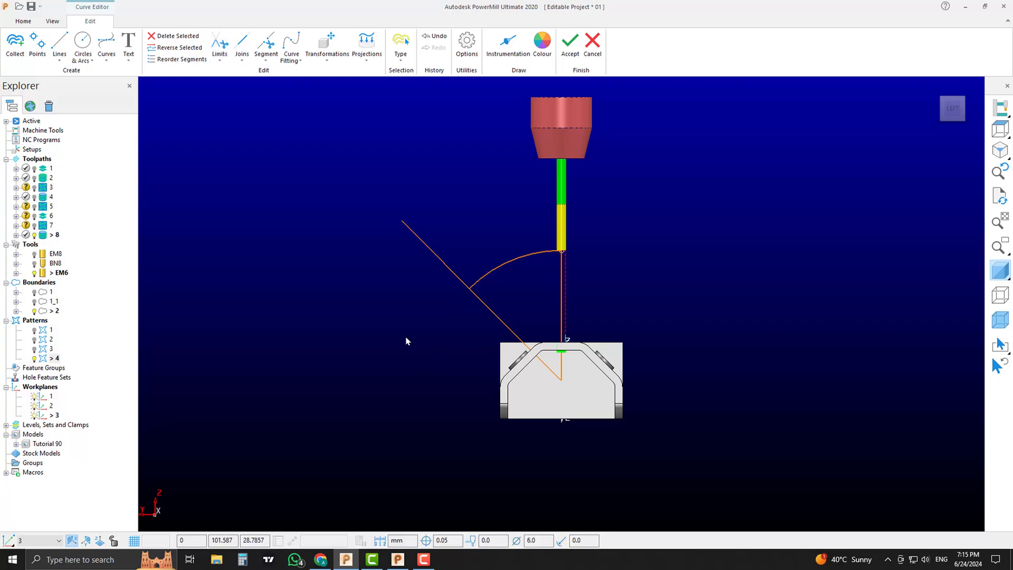
- Delete both construction lines so only the arc remains, and accept the pattern
click(435, 255)
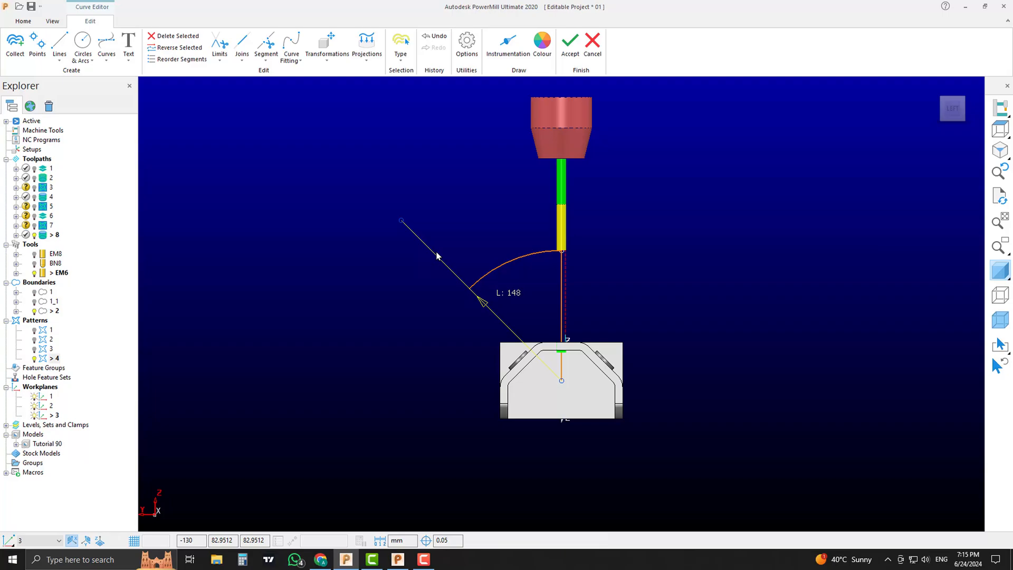
key(Delete)
click(562, 278)
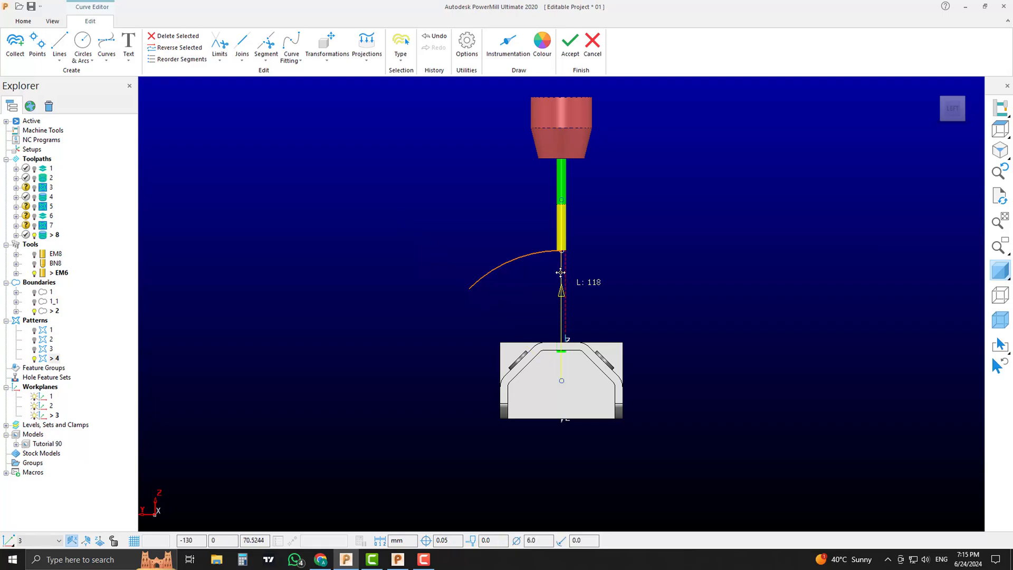
click(571, 50)
- Examine the arc pattern's position relative to the tool and the slotted part in 3D
middle_drag(833, 285, 632, 327)
middle_drag(565, 271, 559, 361)
scroll(559, 361, up, 4)
scroll(559, 361, down, 1)
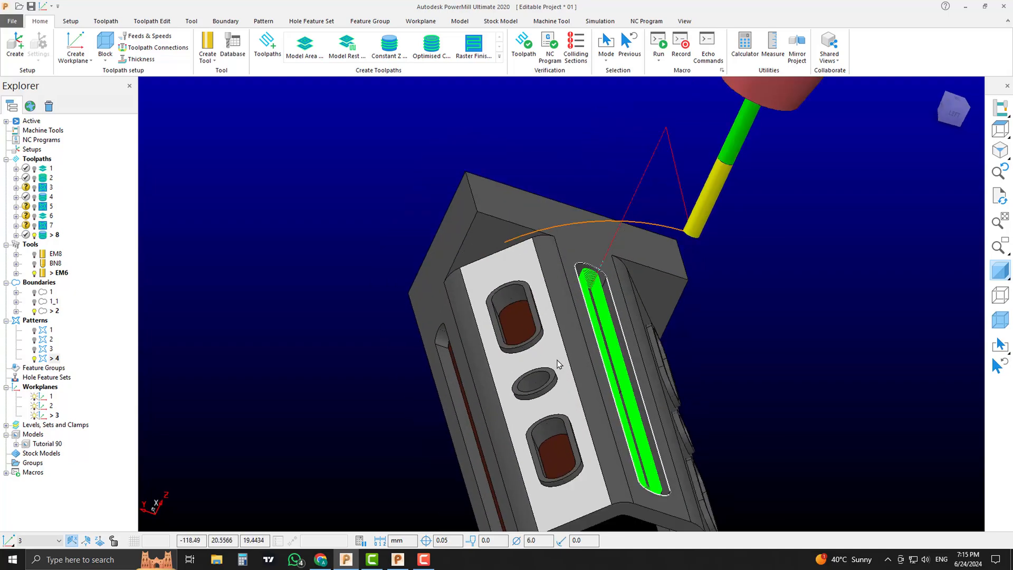
click(771, 378)
scroll(771, 378, down, 1)
scroll(797, 388, up, 4)
scroll(804, 418, down, 8)
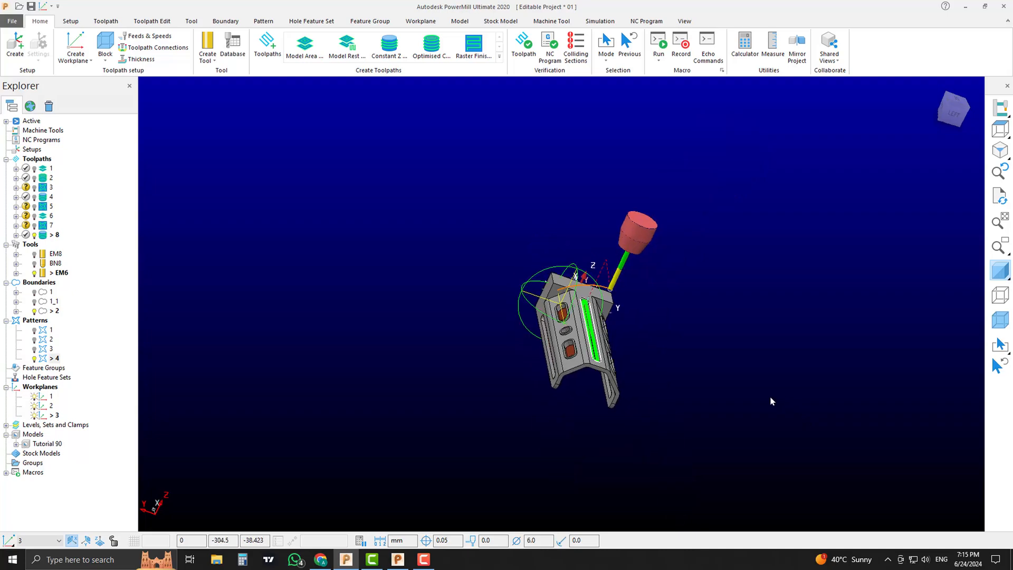
scroll(588, 335, up, 3)
scroll(587, 331, up, 3)
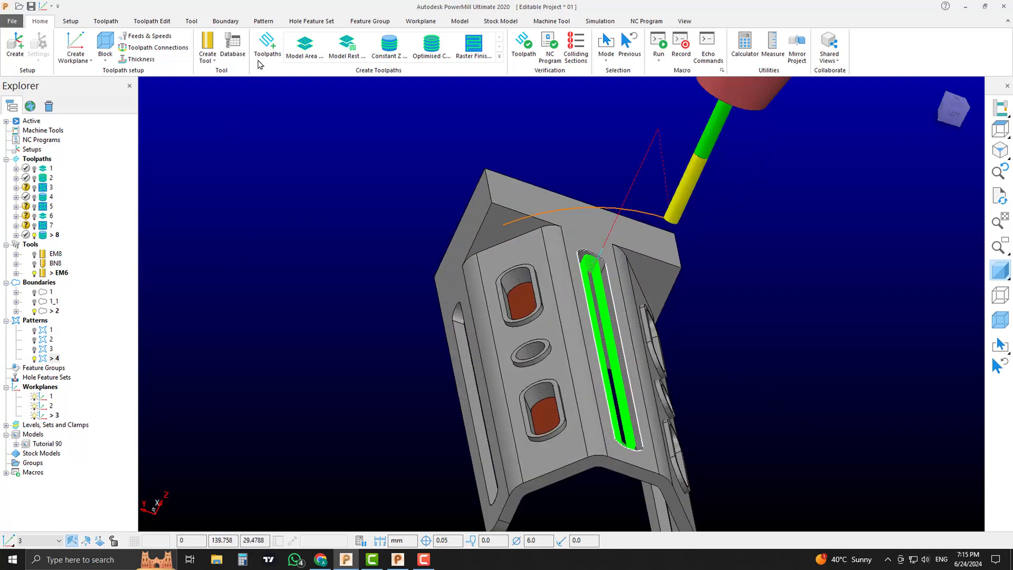
- Create a Pattern Finishing toolpath that uses pattern 4 as its drive curve
click(267, 45)
click(213, 183)
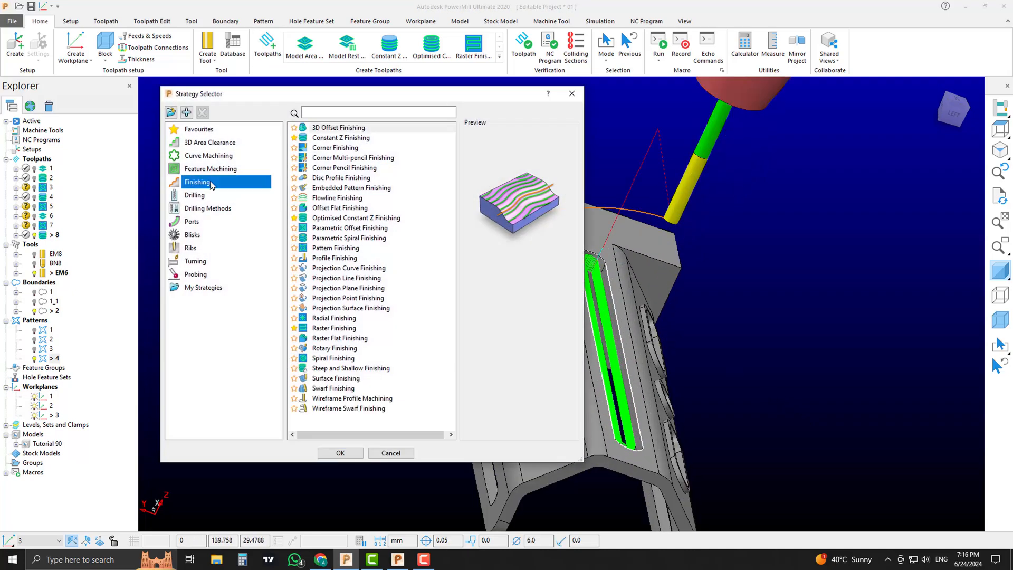
click(331, 247)
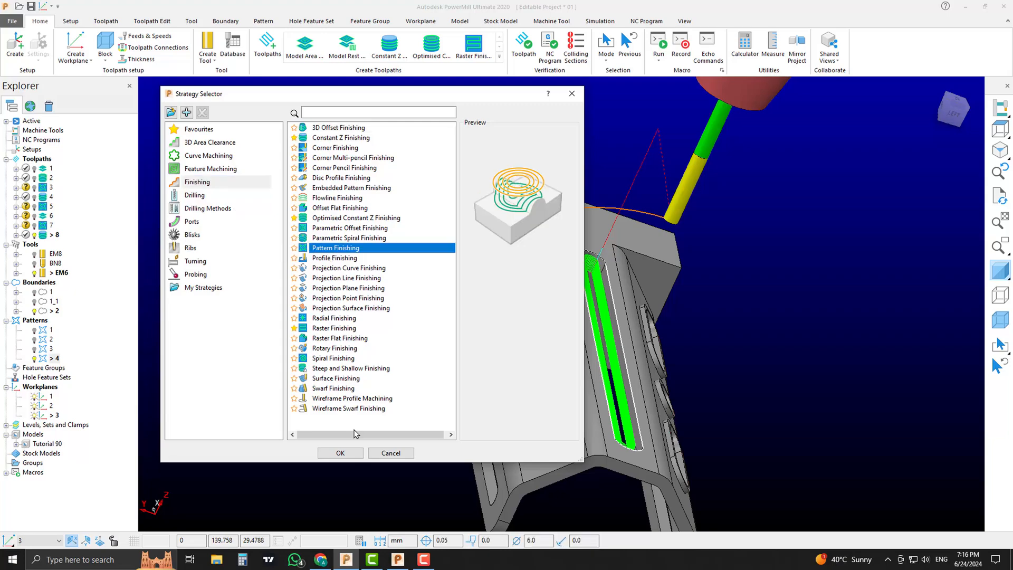
click(343, 452)
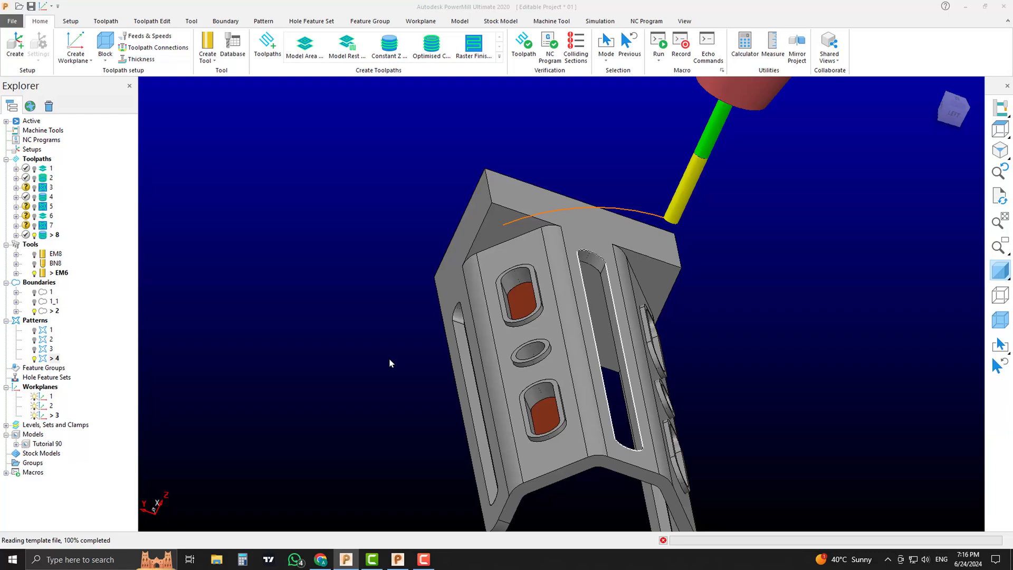
click(407, 186)
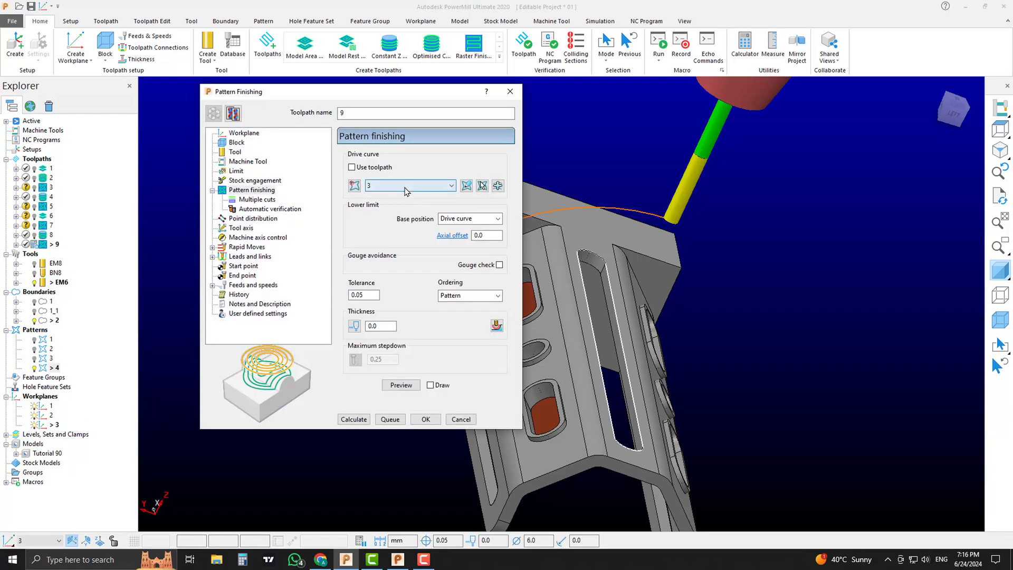
click(389, 235)
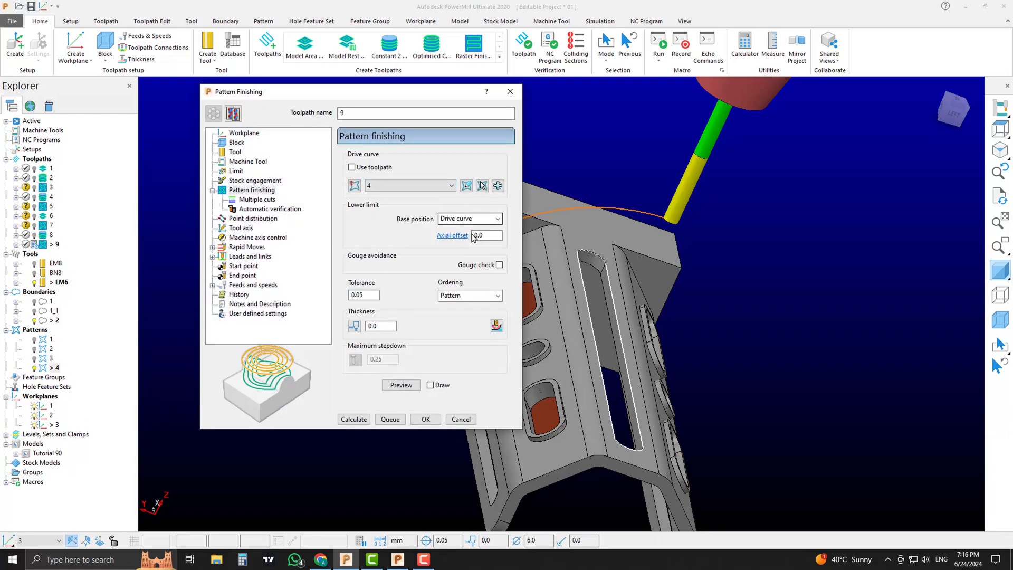
- Set the pattern toolpath's tool axis to Towards line
click(248, 228)
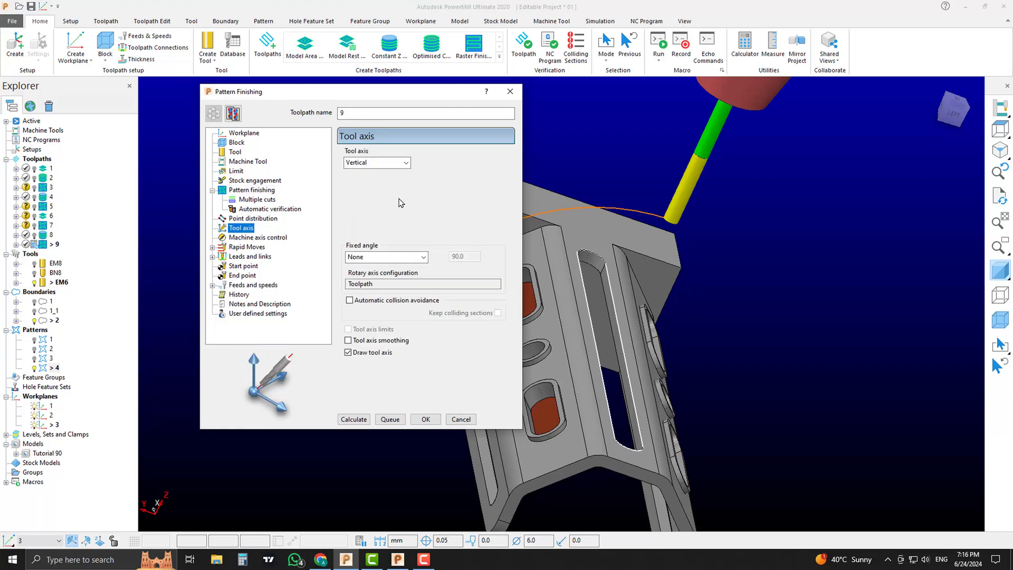
click(391, 164)
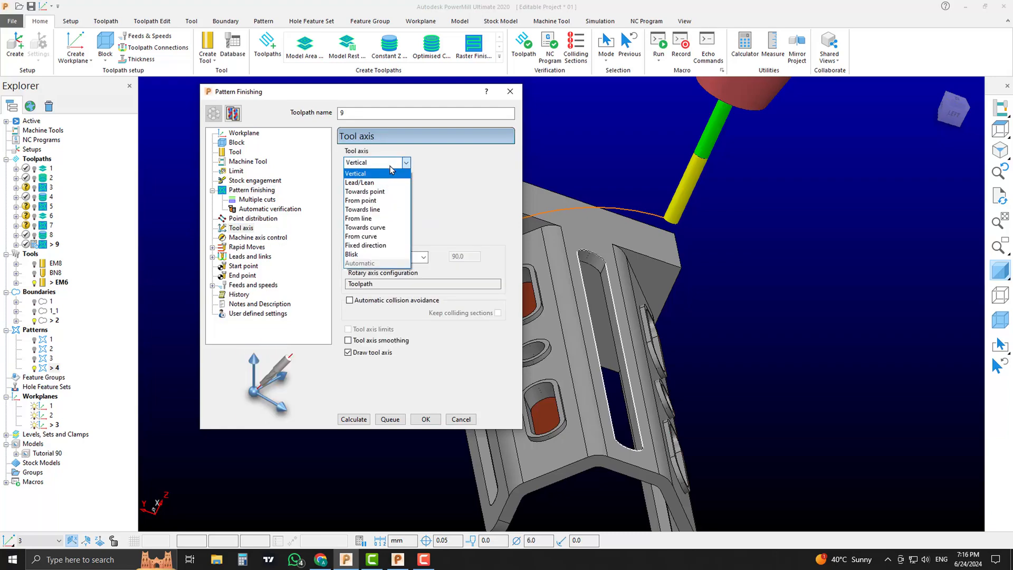
click(381, 210)
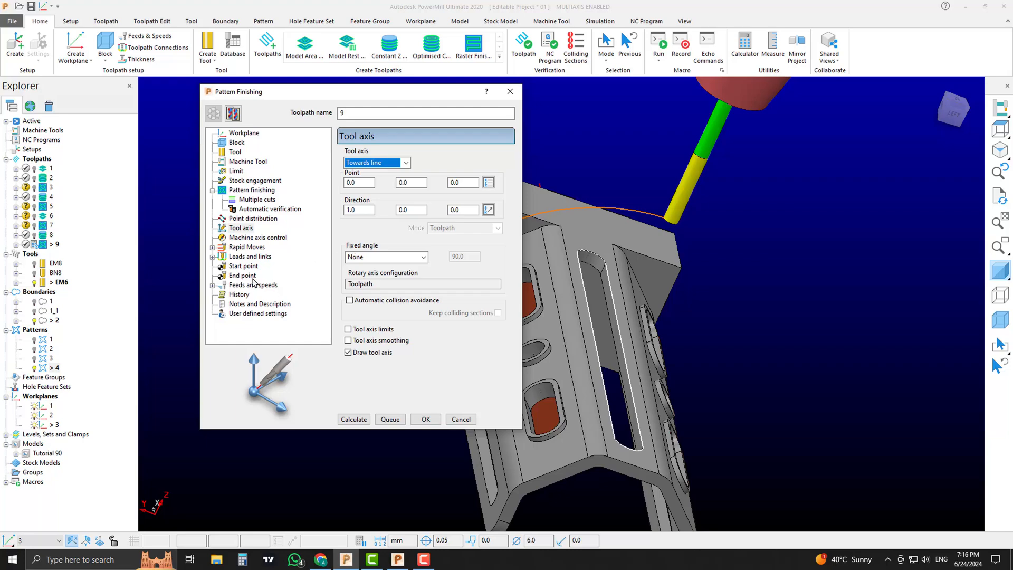
- Set the start point to First point and the end point to Last point, and calculate the toolpath
click(244, 267)
click(447, 164)
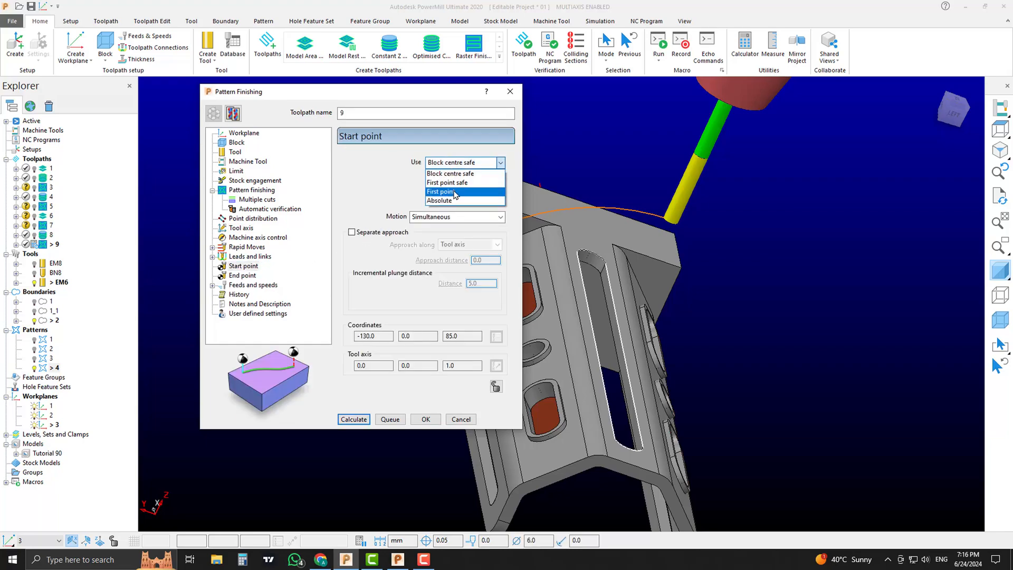
click(454, 192)
click(242, 275)
click(459, 162)
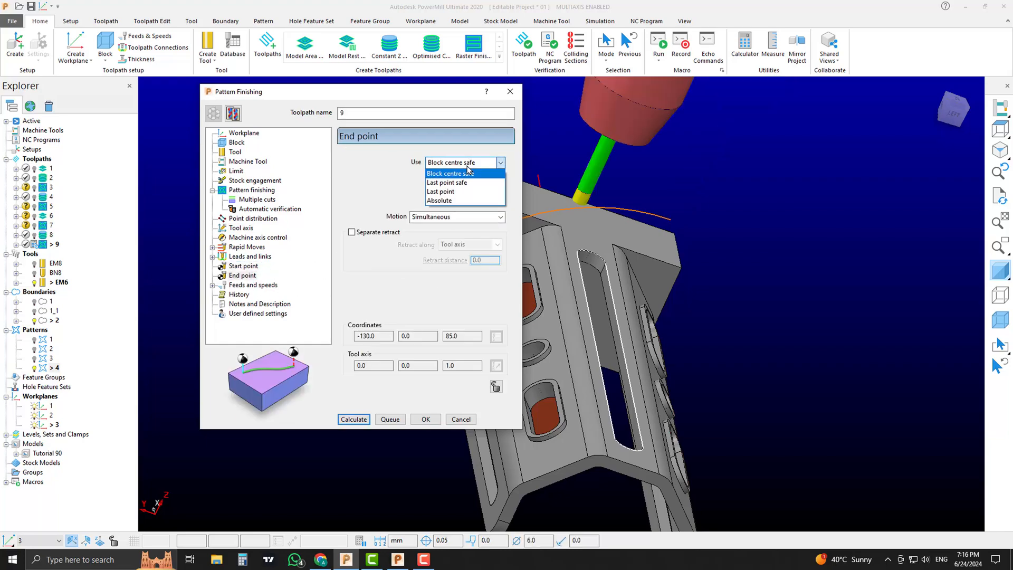
click(453, 192)
click(349, 419)
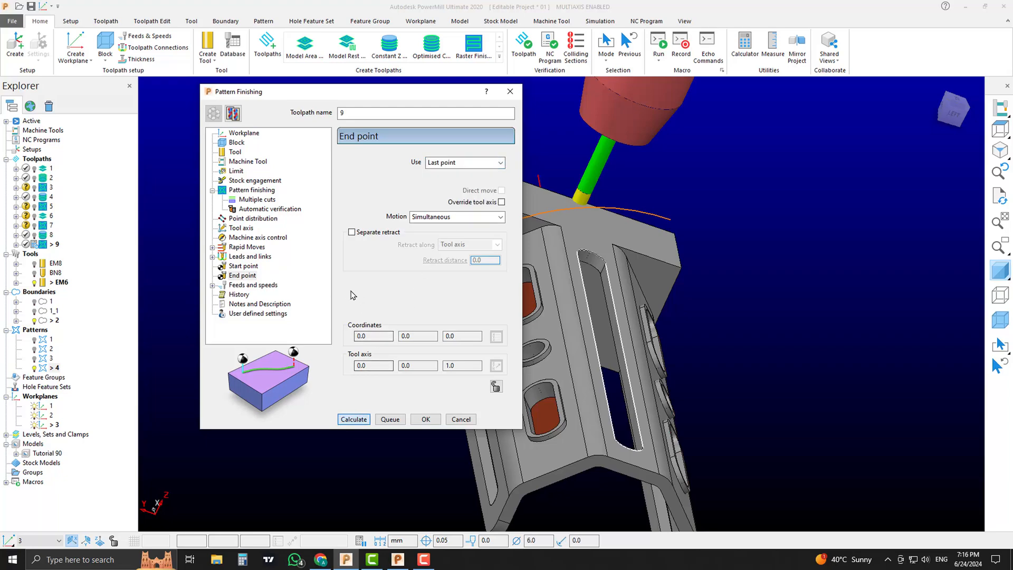
- Reverse the cutting direction of toolpath 9's arc segment and close its settings
scroll(599, 296, down, 4)
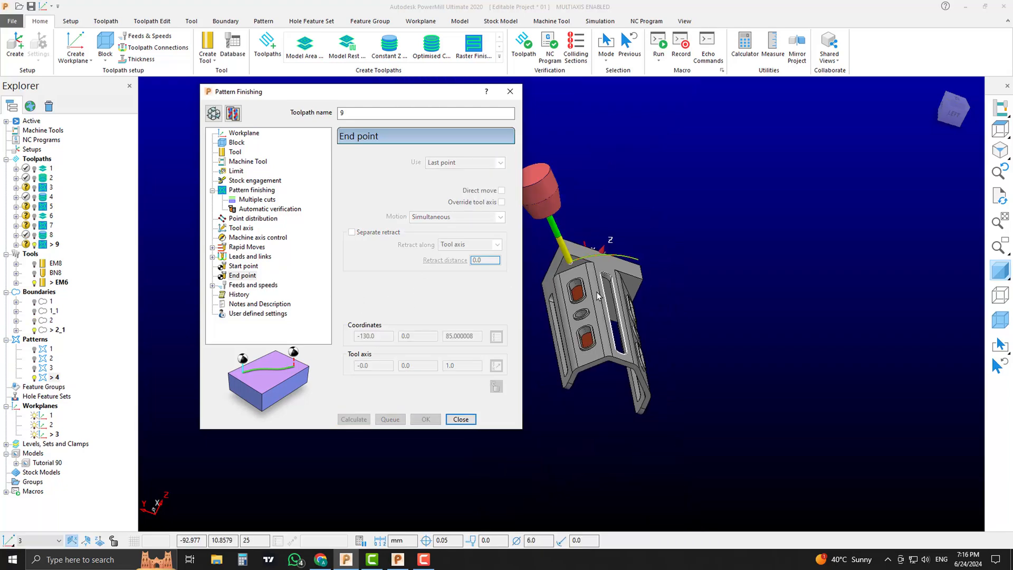
scroll(599, 296, up, 2)
right_click(54, 244)
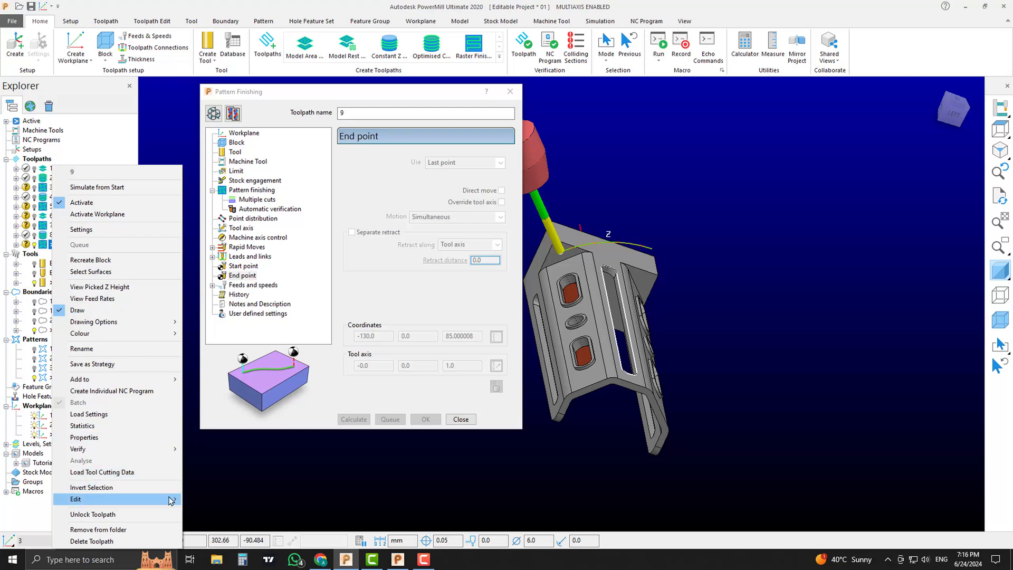
mouse_move(172, 499)
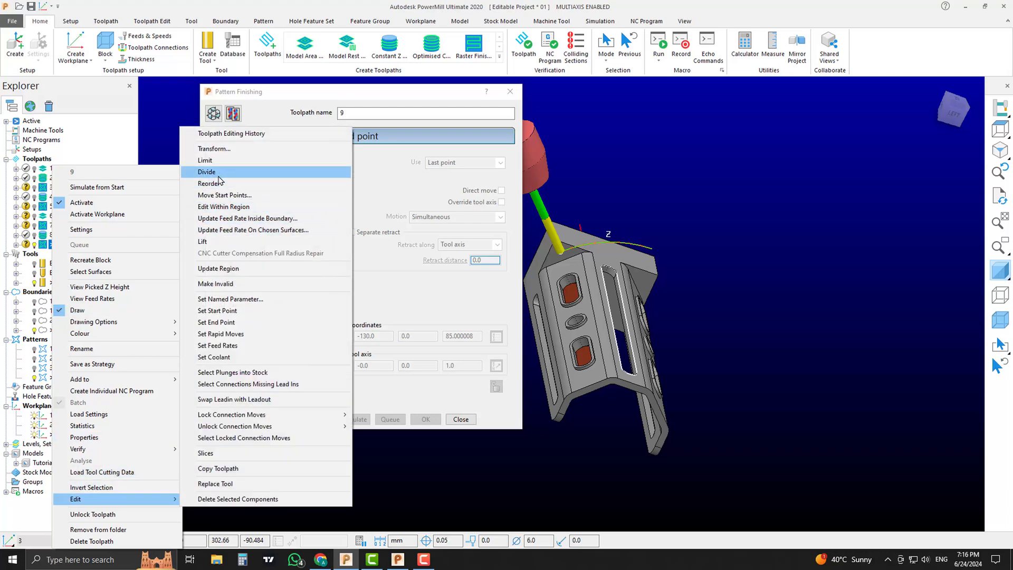
click(213, 183)
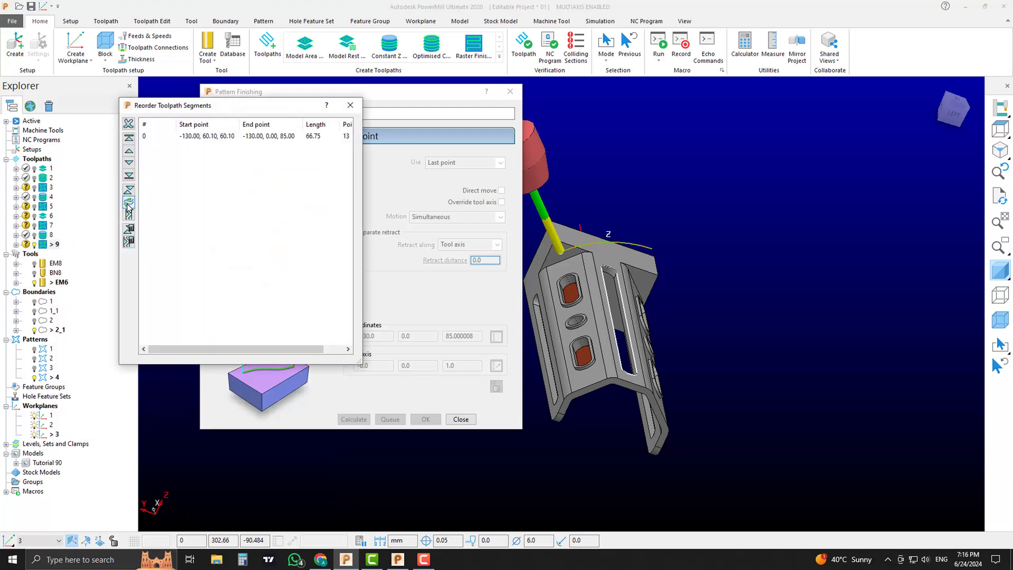
click(128, 203)
click(349, 104)
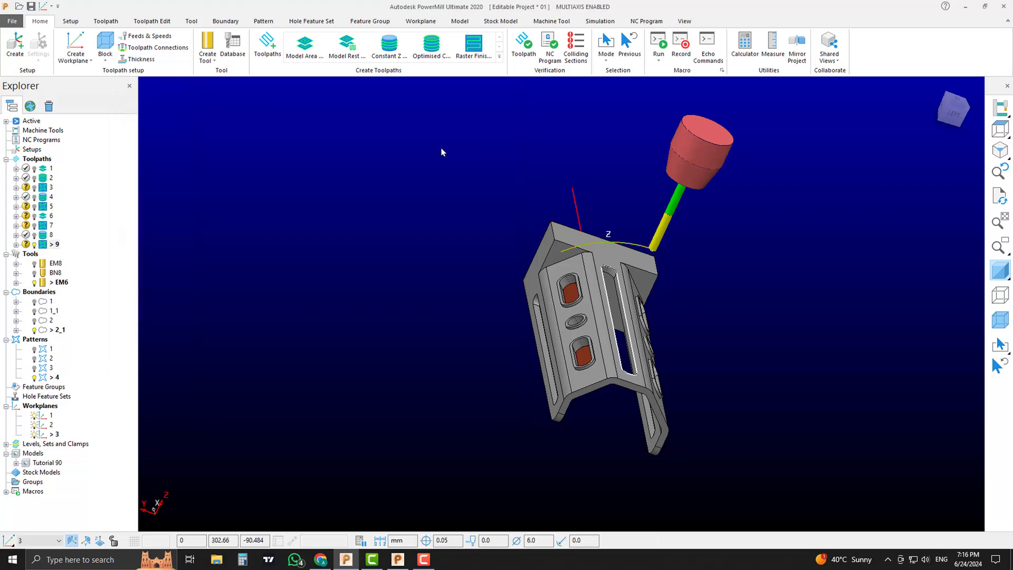
middle_drag(483, 260, 527, 275)
middle_drag(644, 293, 520, 344)
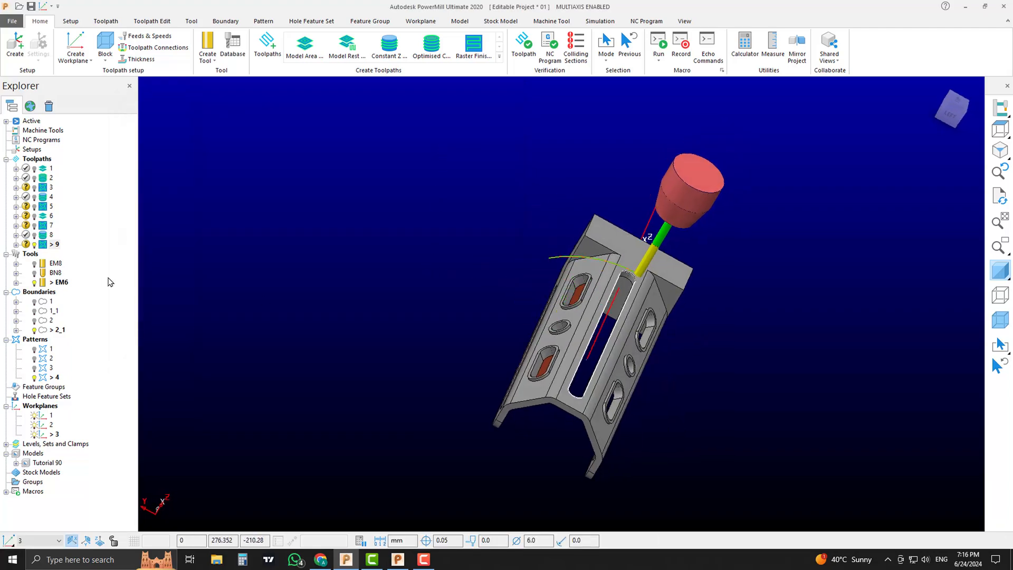
- Create a new workplane twisted 315° around X and accept it
right_click(49, 403)
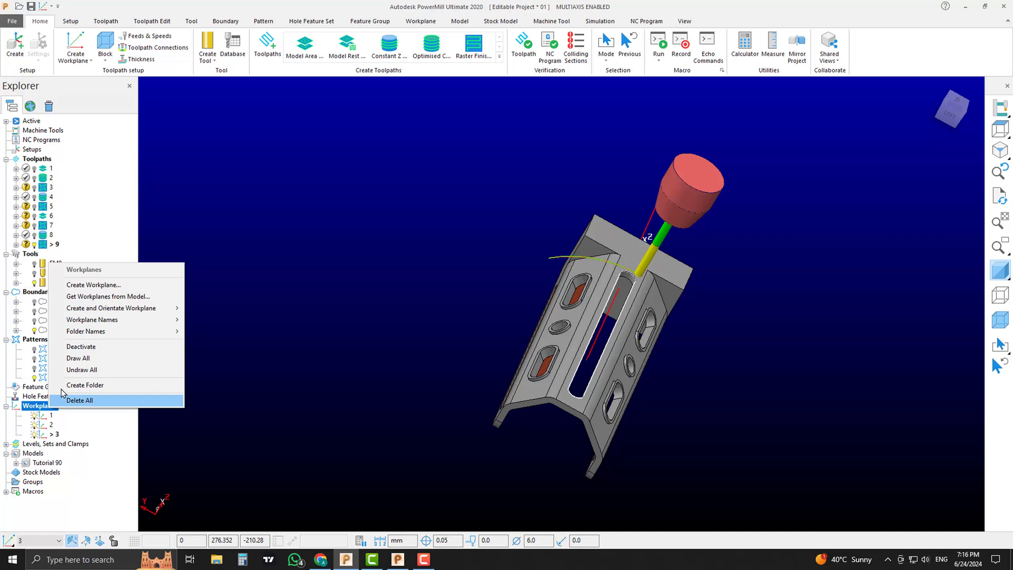
click(95, 283)
click(112, 45)
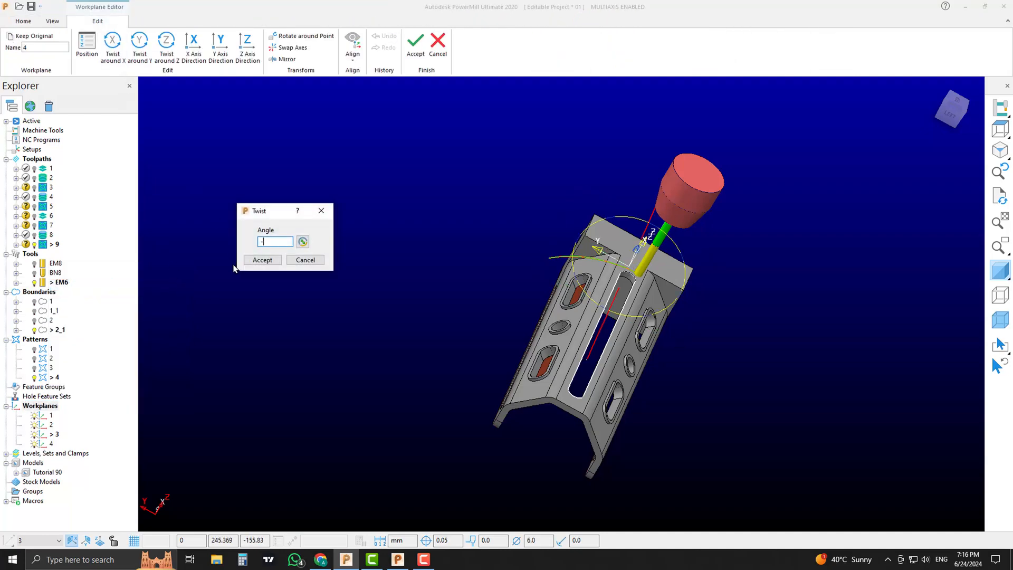
key(Return)
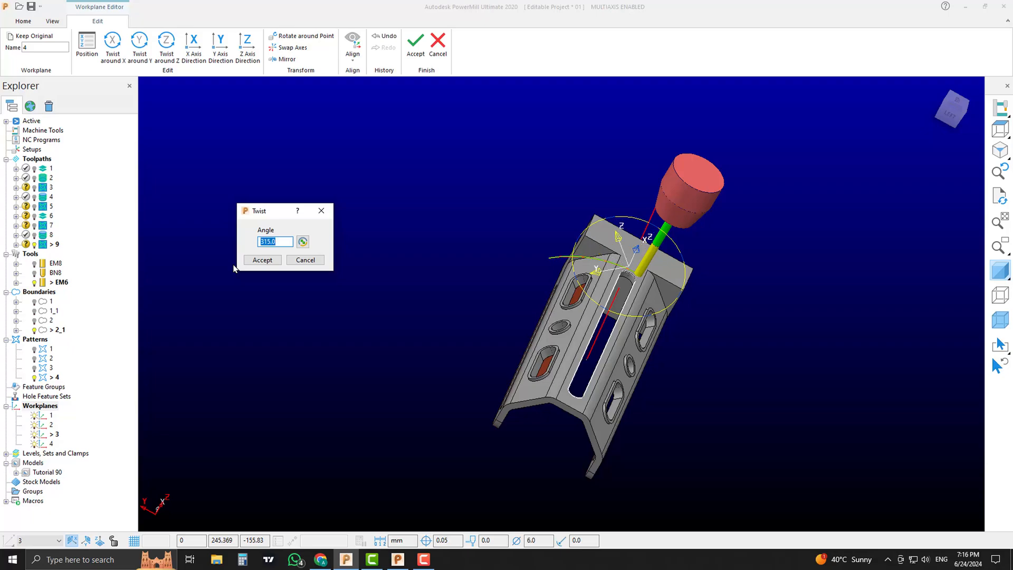
middle_drag(525, 276, 530, 364)
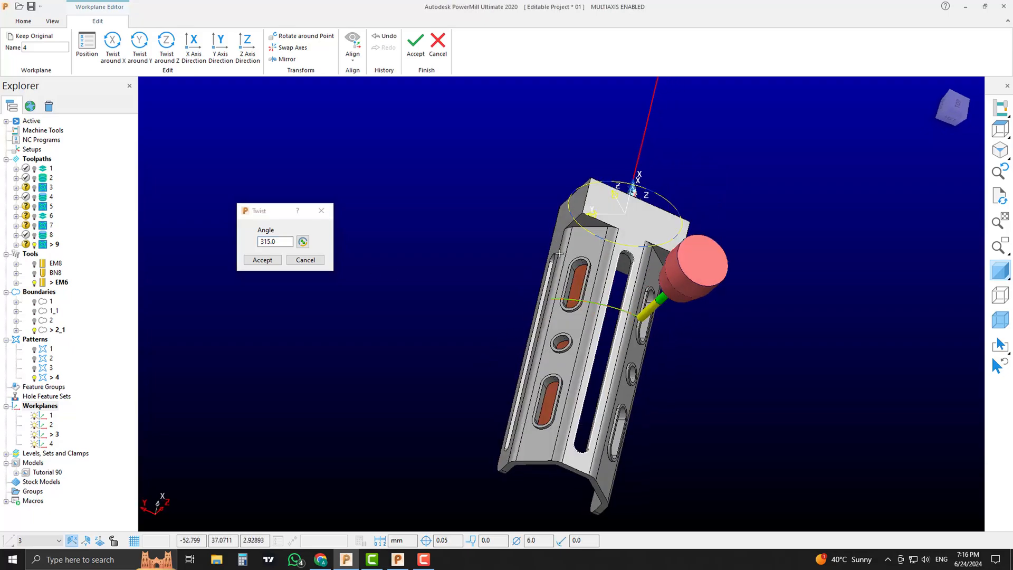
click(262, 260)
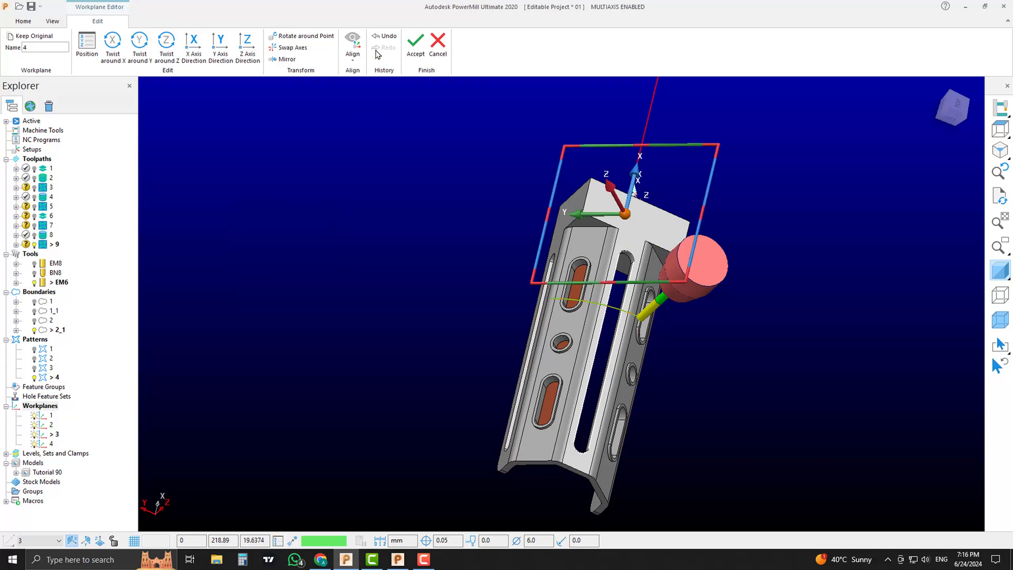
click(412, 49)
- Open workplane 4 in the workplane editor, cancel without changes, and make it the active workplane
middle_drag(507, 258, 699, 346)
right_click(49, 444)
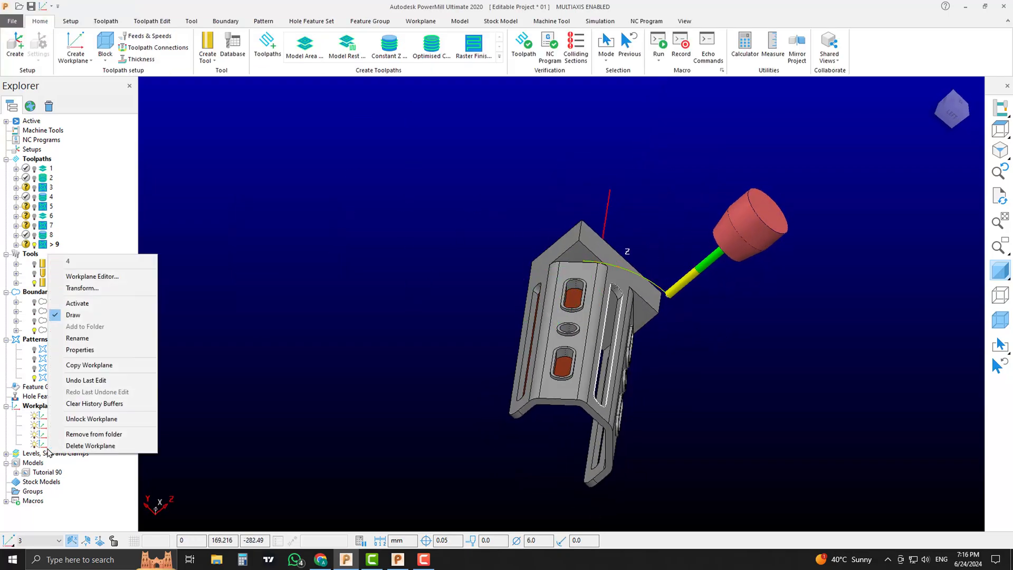
click(79, 275)
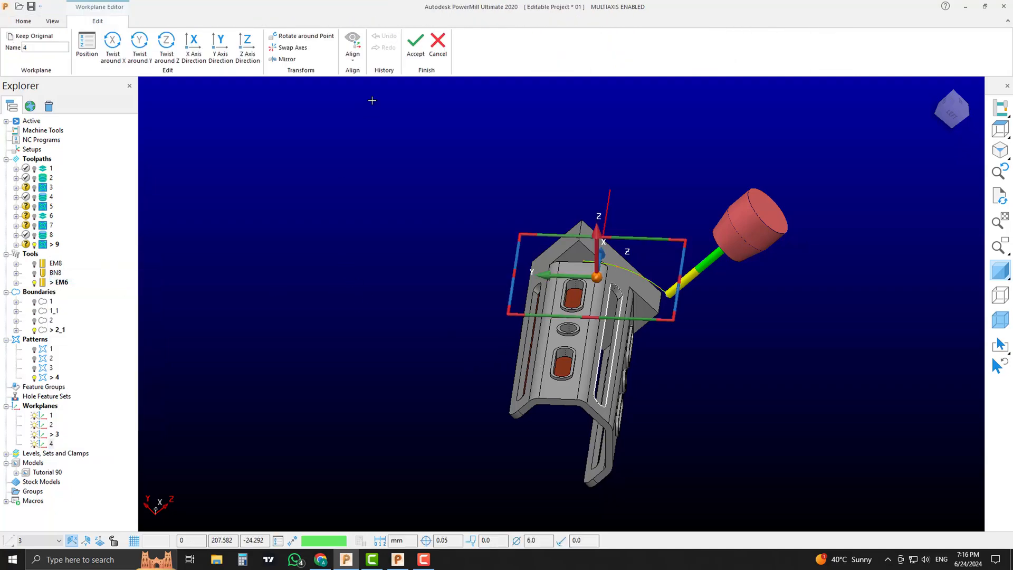
click(437, 45)
right_click(50, 445)
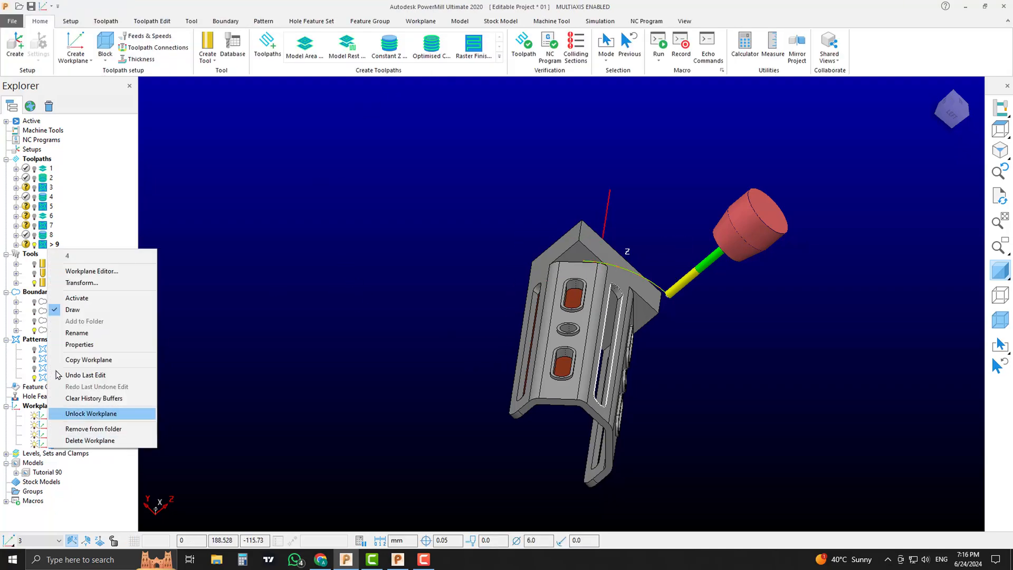
click(79, 296)
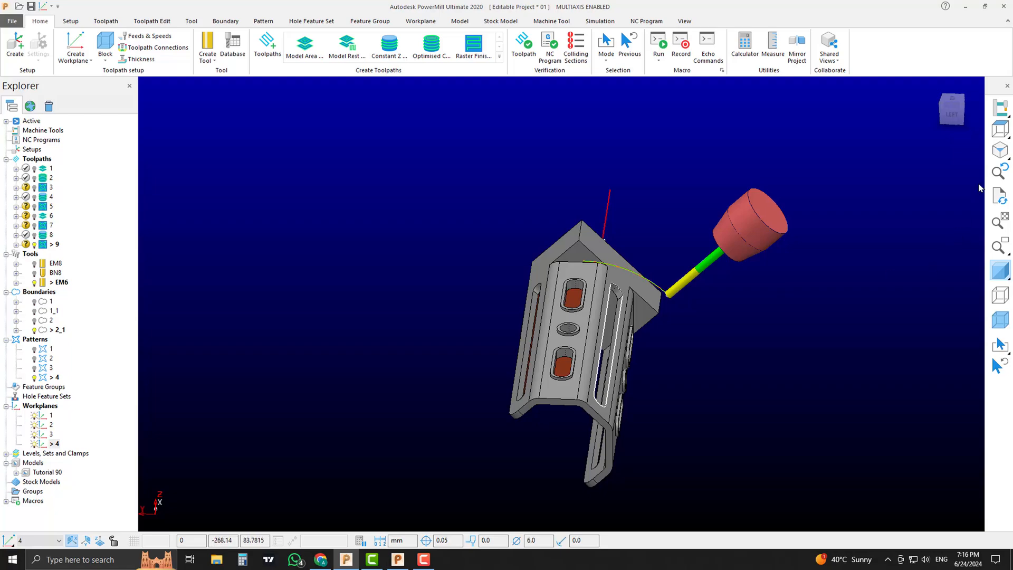
- Set up a simulation of toolpath 9 from its start to check the arc repositioning move around the part
click(999, 150)
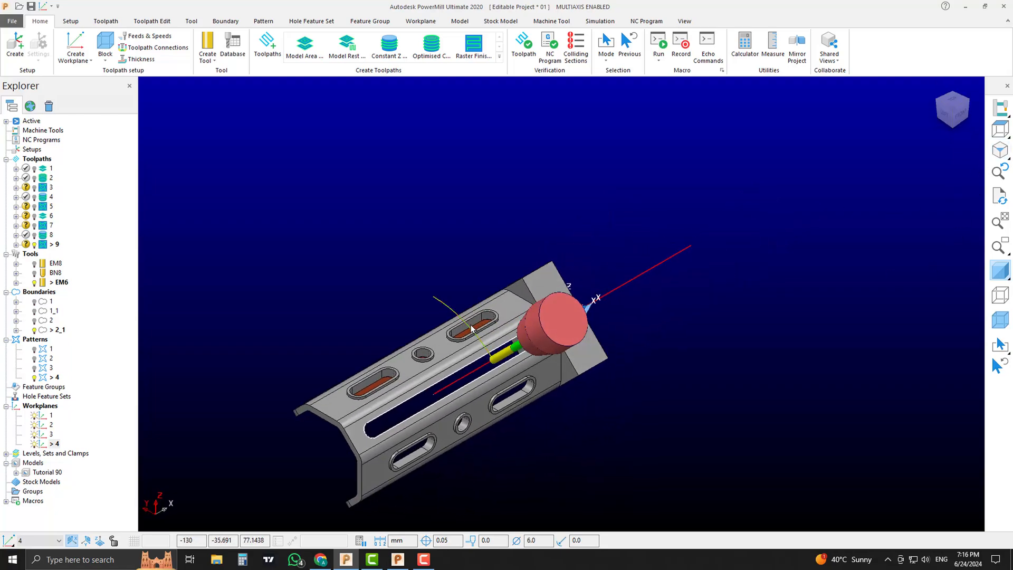
scroll(471, 326, up, 3)
shift+middle_drag(471, 327, 577, 324)
middle_drag(577, 324, 644, 289)
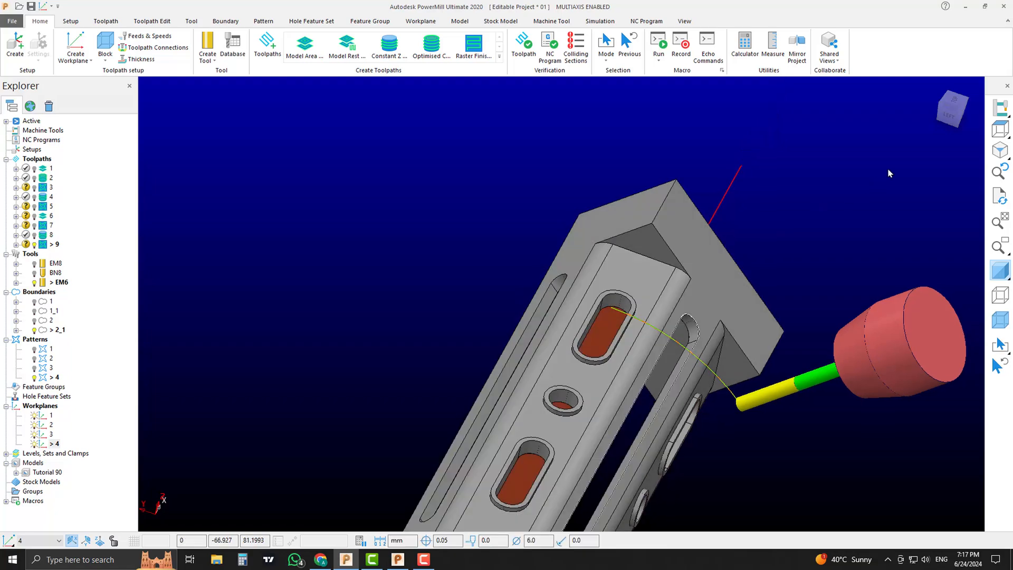
click(949, 112)
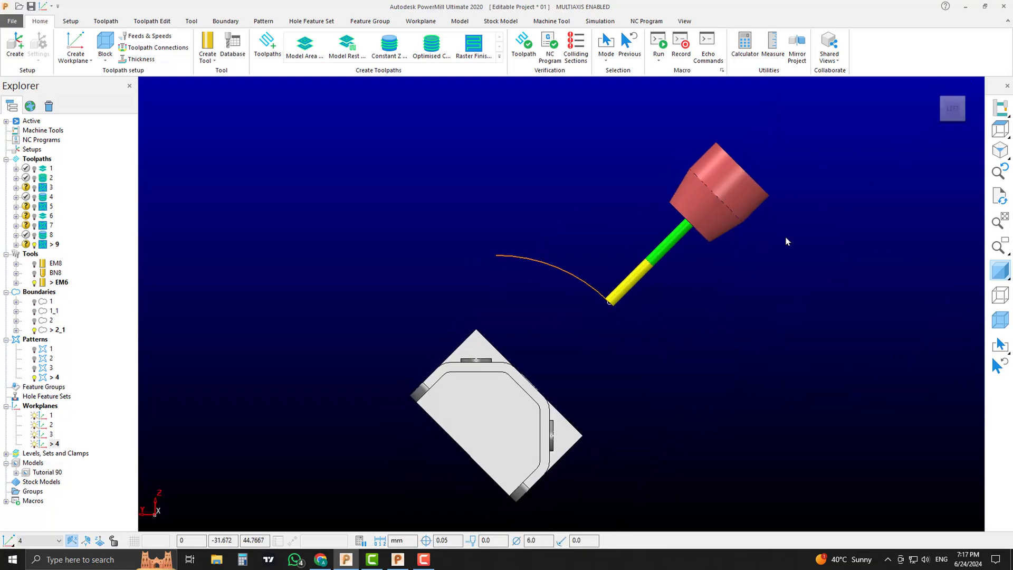
middle_drag(786, 241, 580, 282)
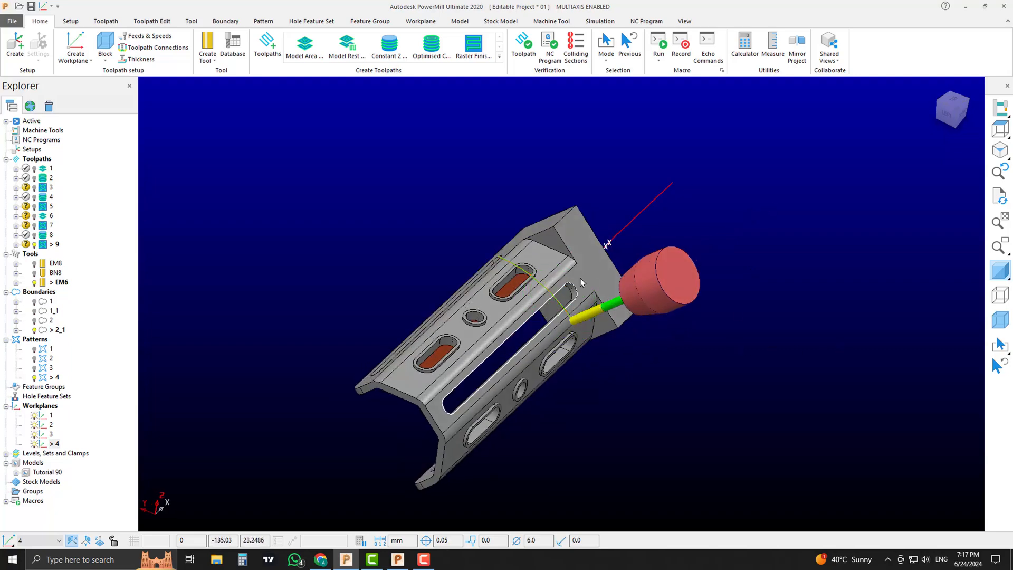
right_click(45, 244)
click(106, 188)
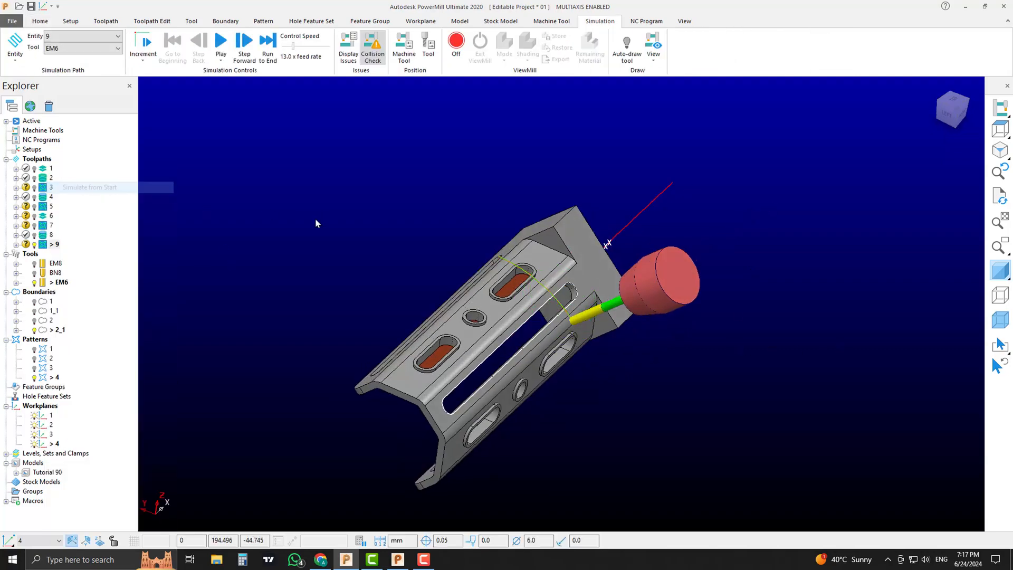
- Recalculate the safe area dimensions in toolpath 9's connections and accept them
click(43, 21)
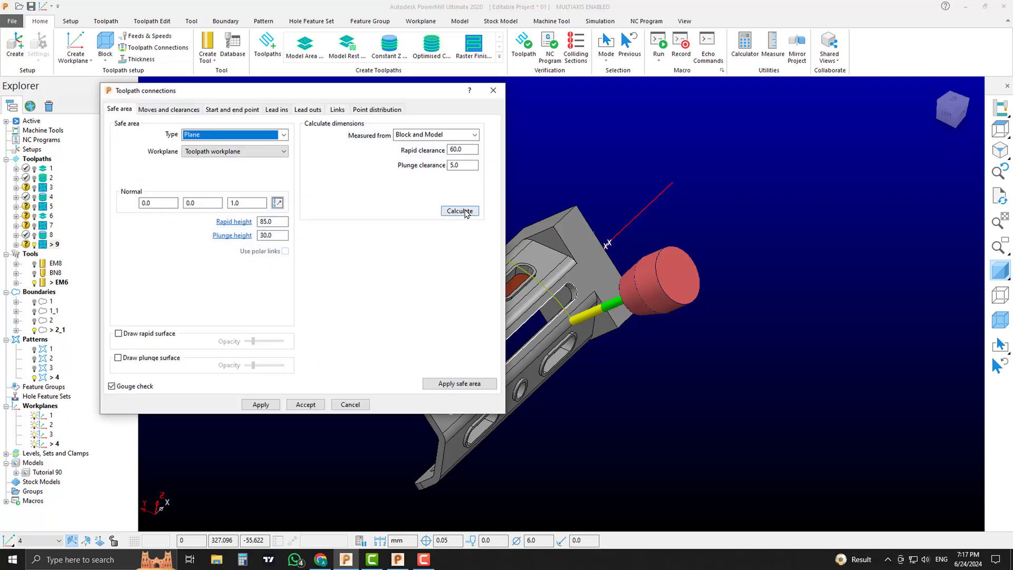
click(460, 211)
click(306, 404)
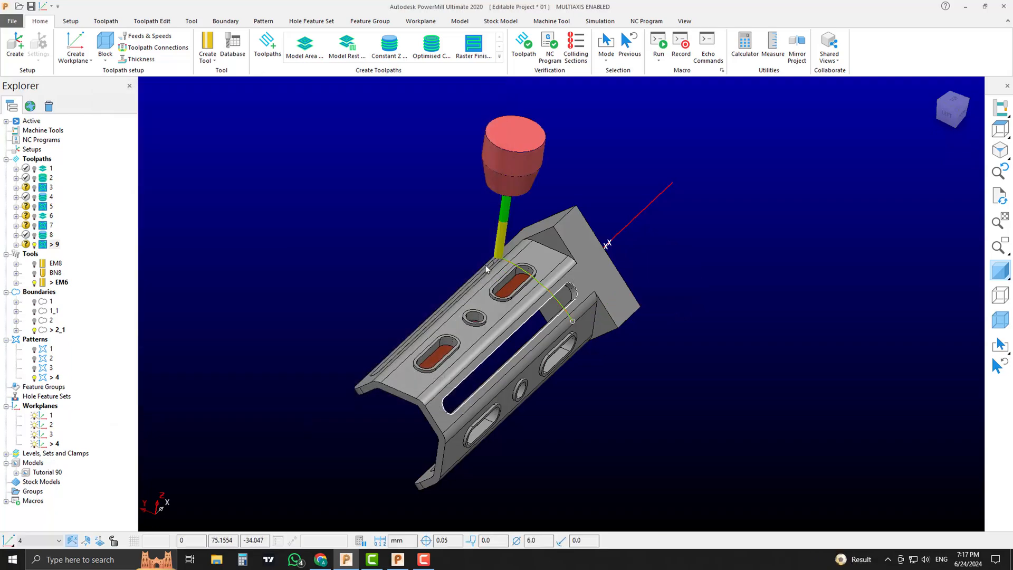
scroll(589, 298, up, 3)
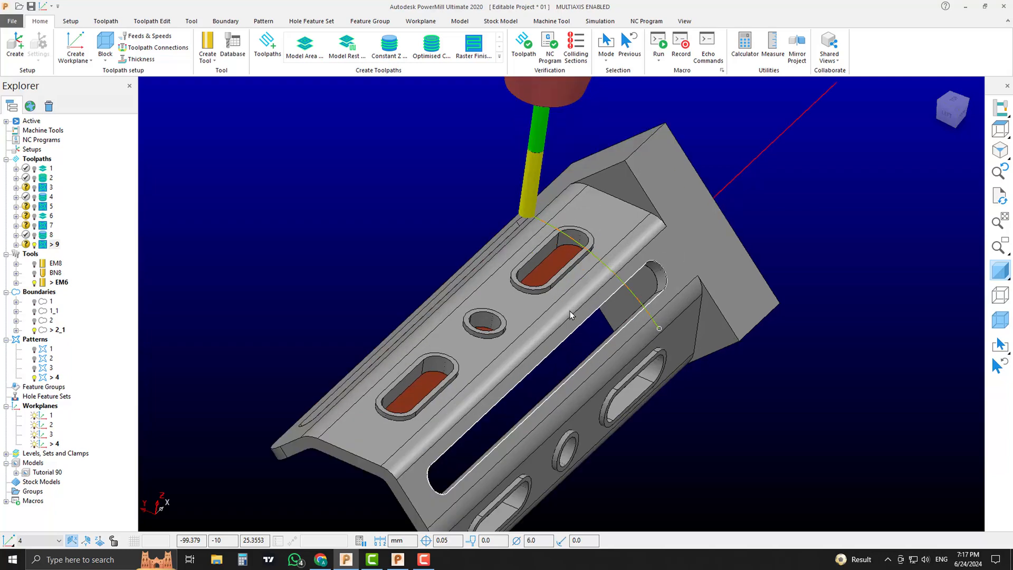
click(271, 50)
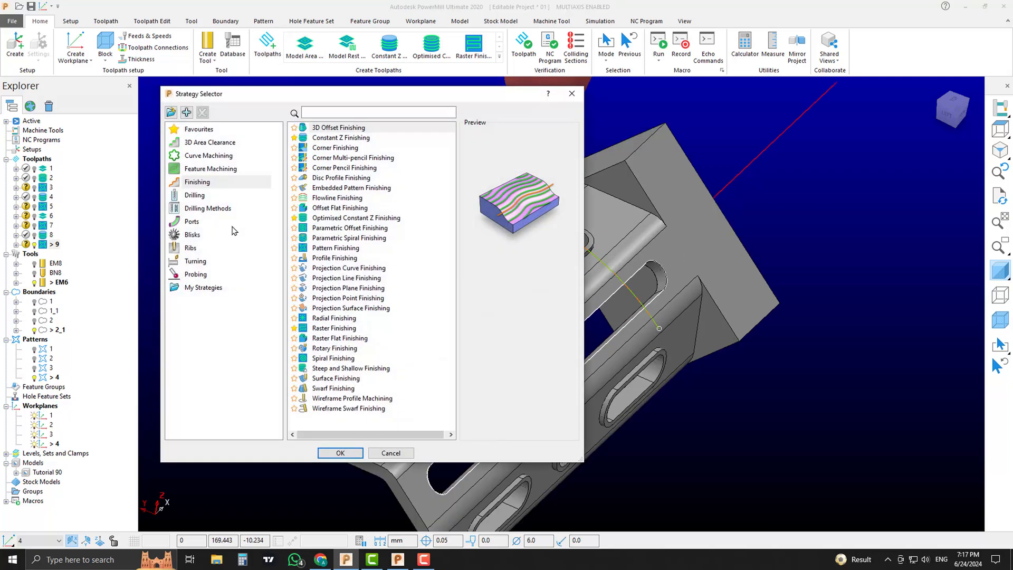
click(389, 452)
- Activate toolpath 6 on the angled face
middle_drag(278, 239, 580, 343)
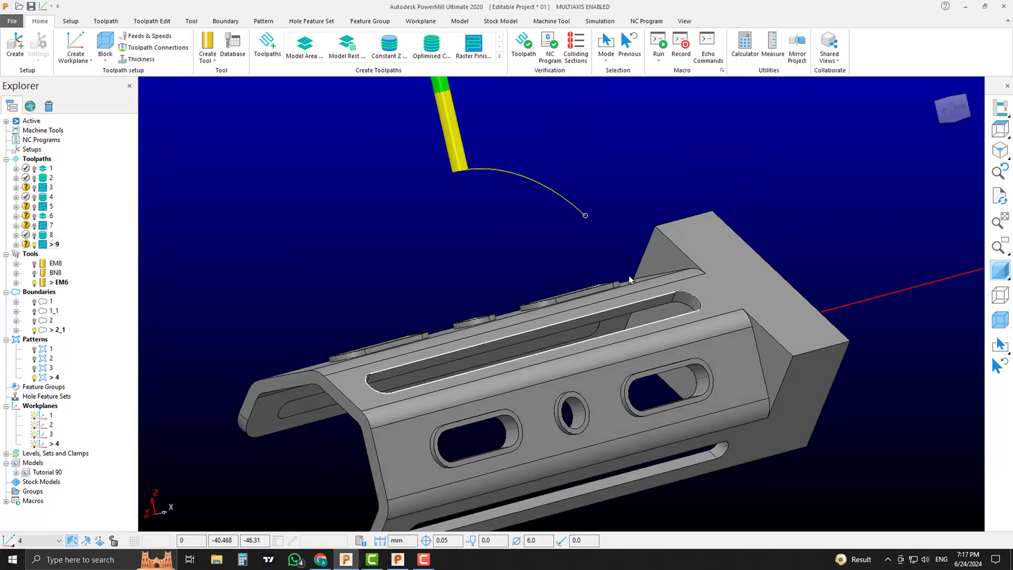
double_click(45, 216)
middle_drag(493, 305, 680, 390)
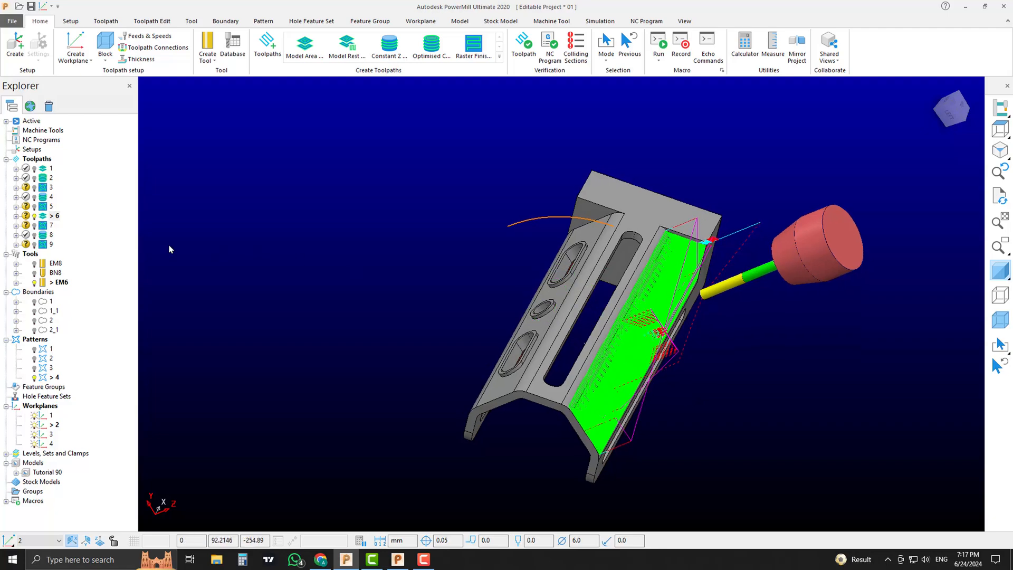
- Try mirroring toolpath 6 relative to active workplane 2, and cancel the transform
right_click(46, 218)
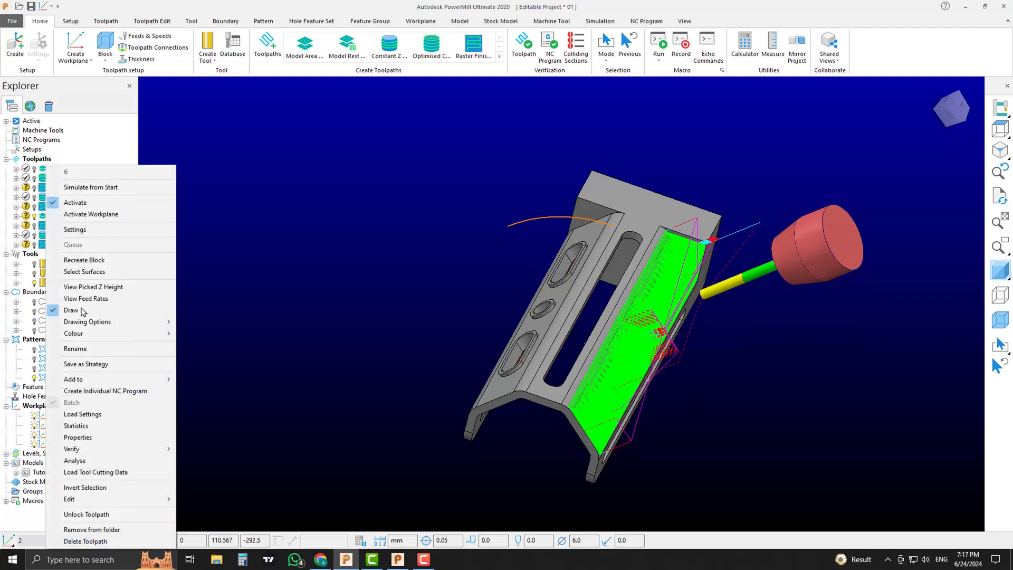
mouse_move(148, 499)
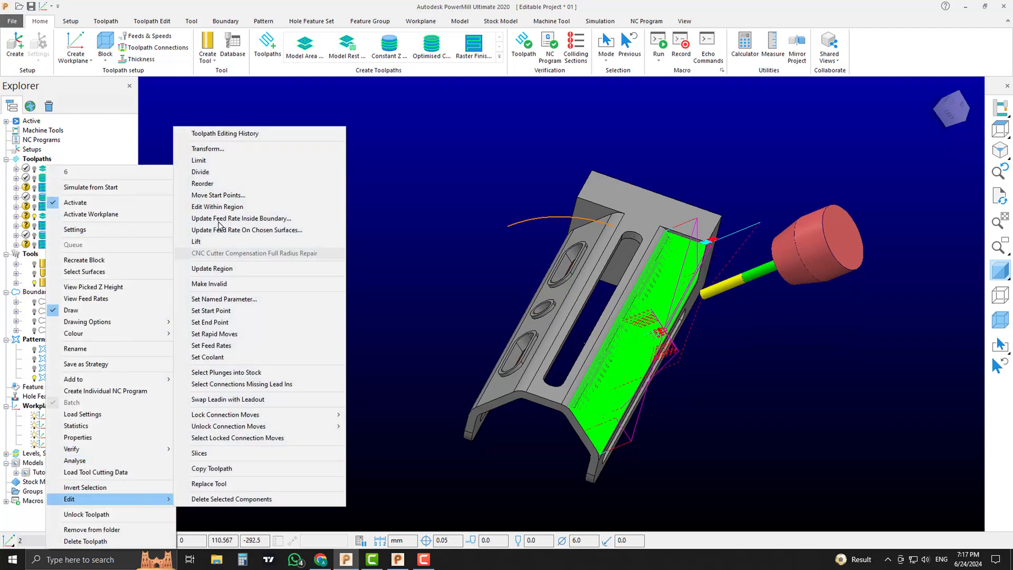
click(208, 149)
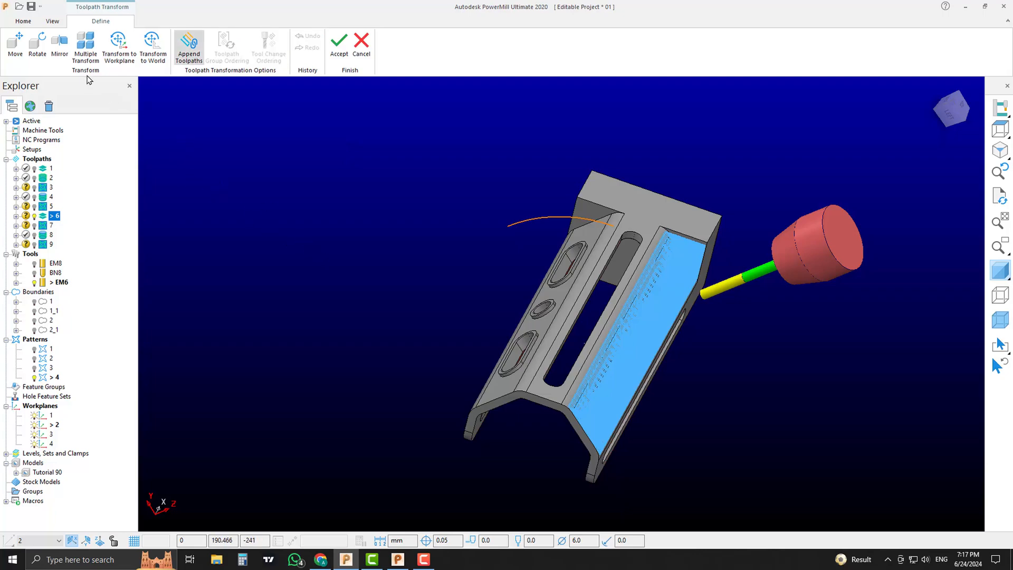
click(60, 44)
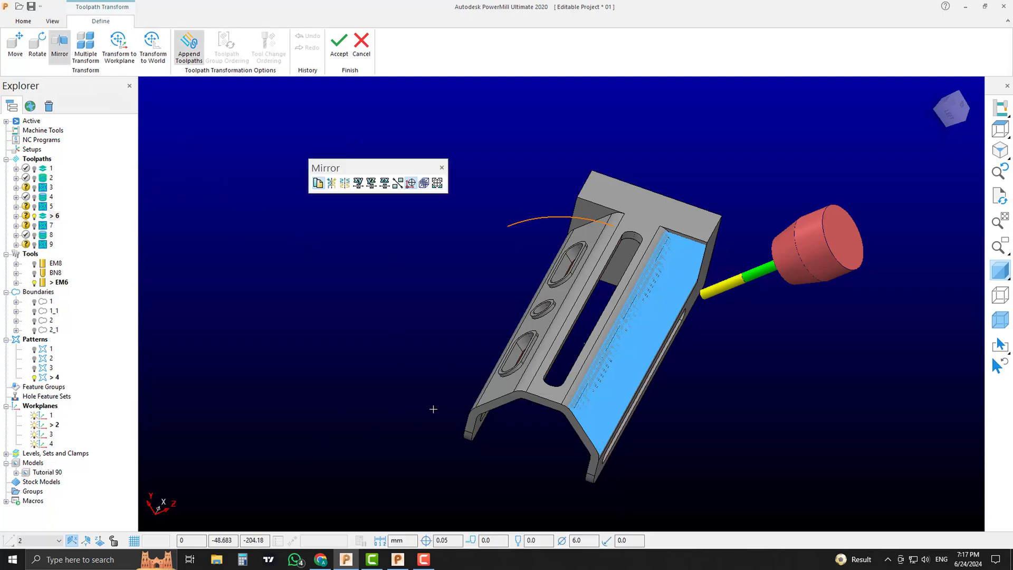
middle_drag(433, 409, 325, 460)
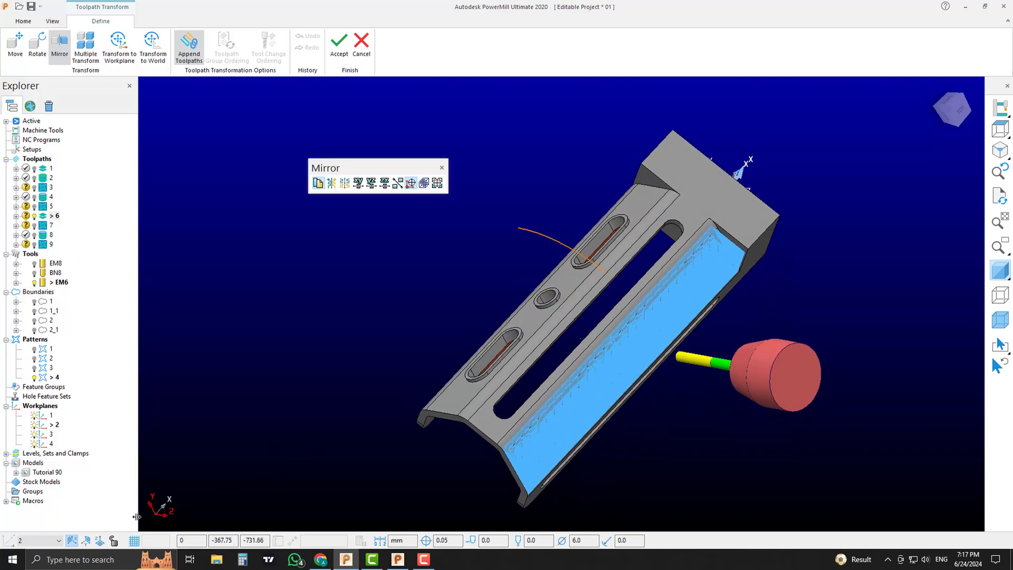
click(359, 183)
middle_drag(573, 411, 449, 204)
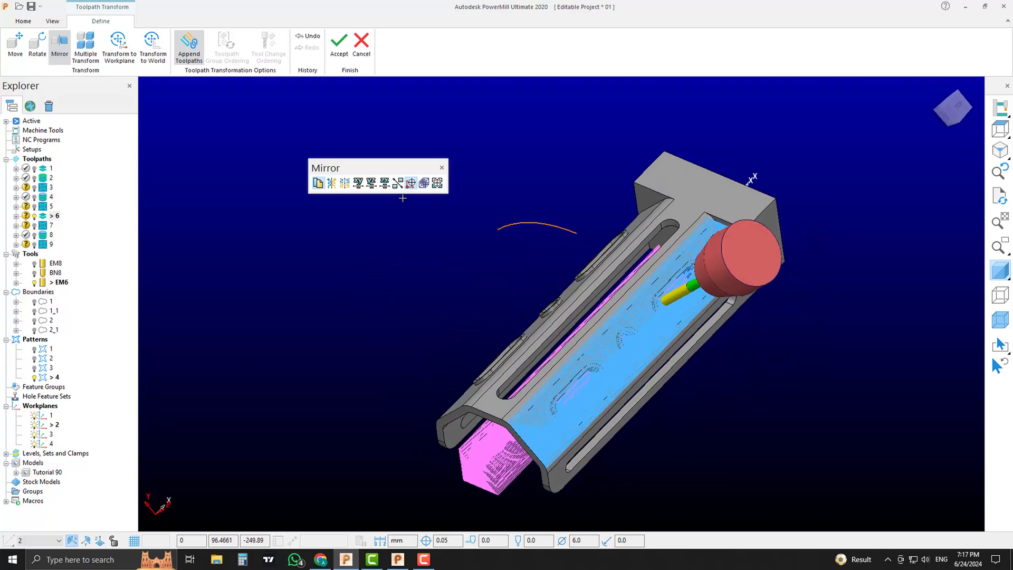
click(443, 168)
middle_drag(646, 375, 300, 385)
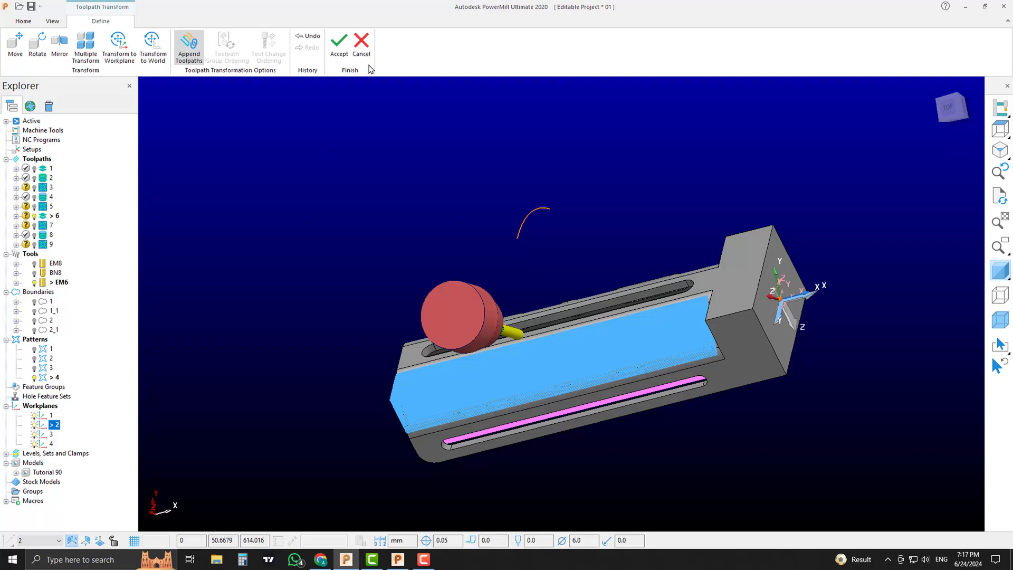
click(361, 45)
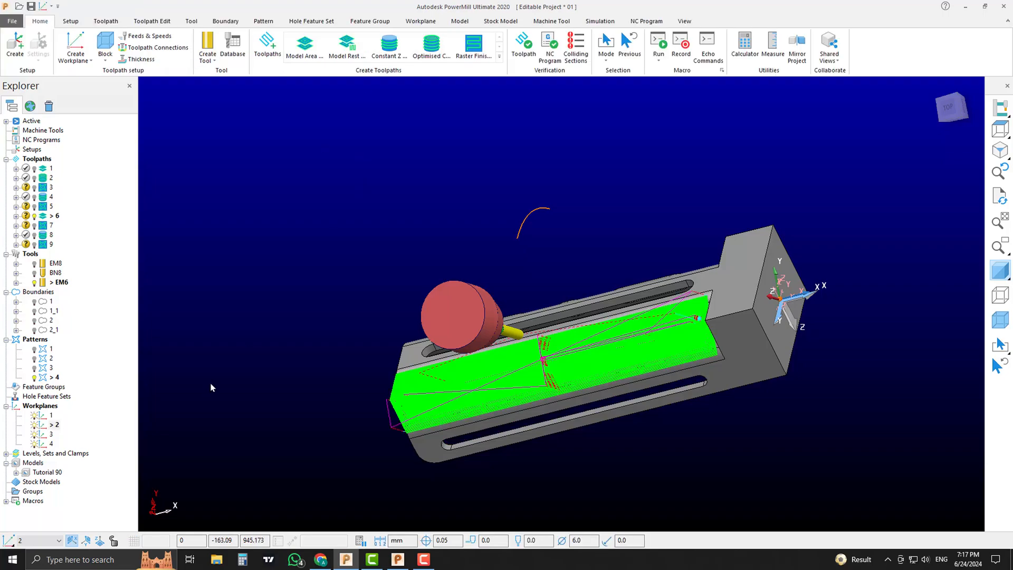
- Deactivate workplane 2 so that the world coordinate system is in use
click(43, 425)
mouse_move(301, 310)
middle_down()
mouse_move(657, 361)
mouse_move(561, 343)
mouse_move(571, 318)
middle_up()
middle_drag(482, 230, 432, 271)
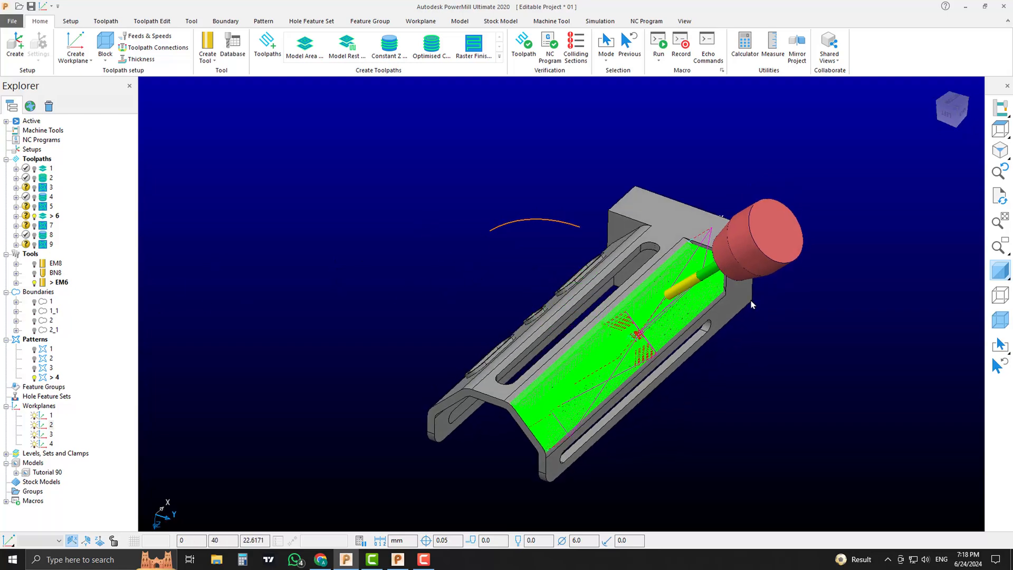
middle_drag(751, 300, 417, 351)
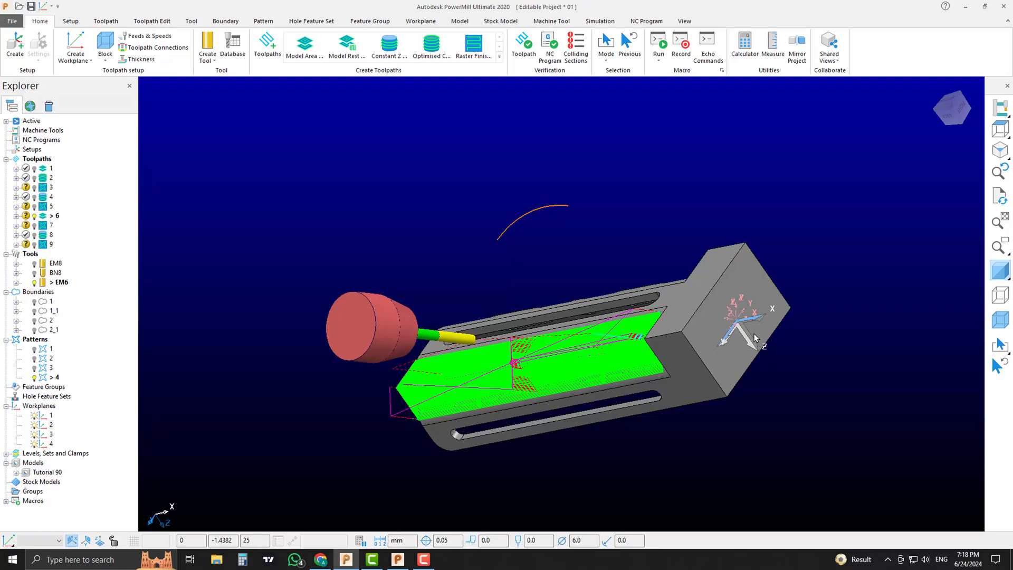
middle_drag(759, 352, 751, 379)
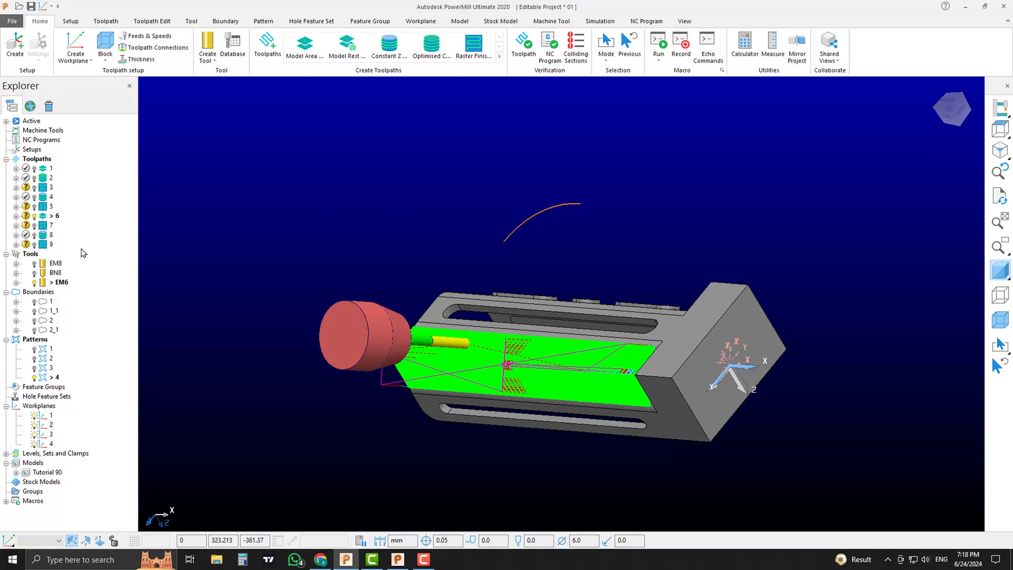
- Mirror toolpath 6 as a copy onto the opposite angled face, relative to the world coordinate system, and accept the transform
right_click(49, 217)
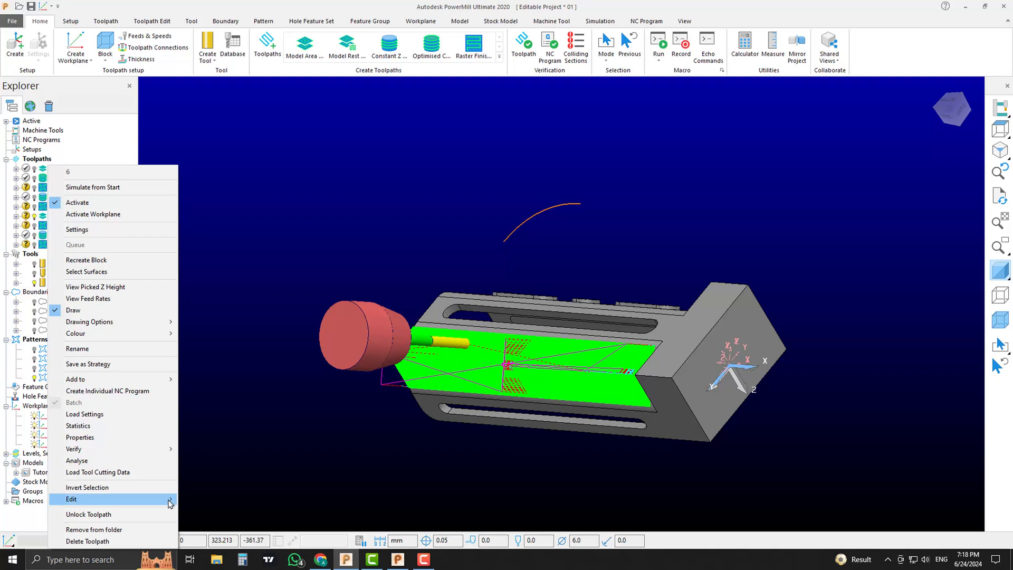
mouse_move(105, 499)
click(226, 148)
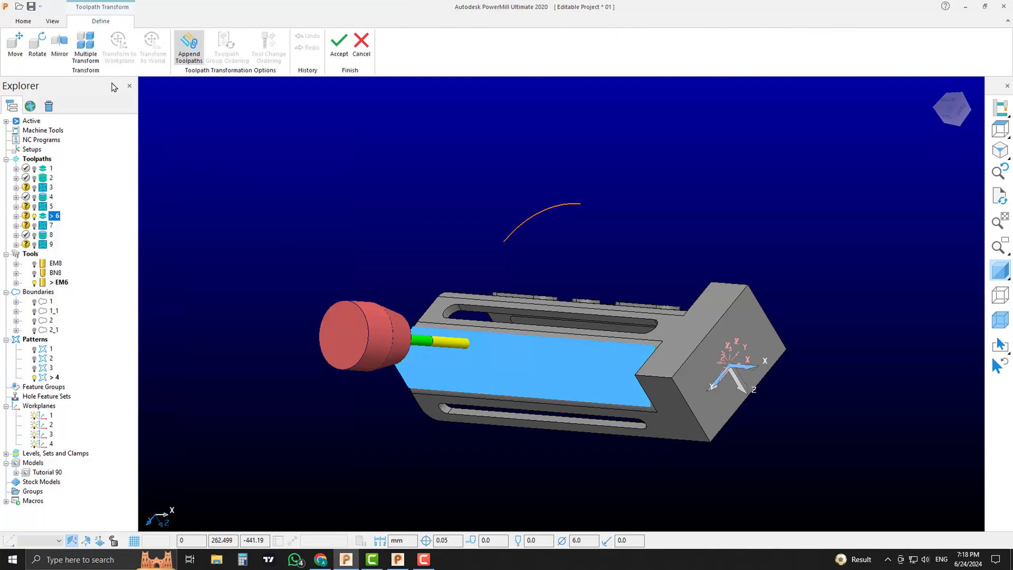
click(61, 52)
middle_drag(484, 364, 650, 360)
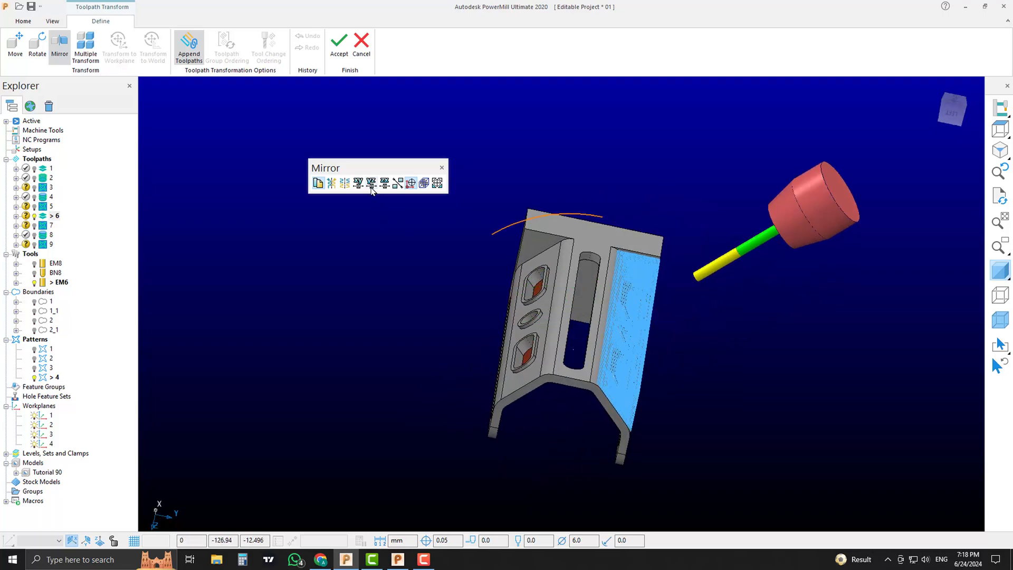
middle_drag(382, 208, 419, 356)
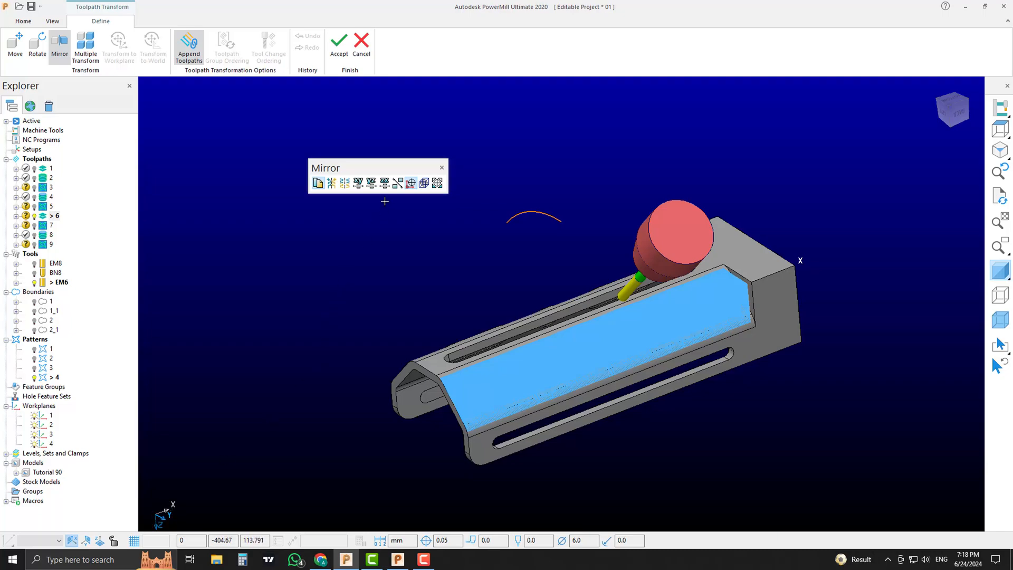
click(384, 182)
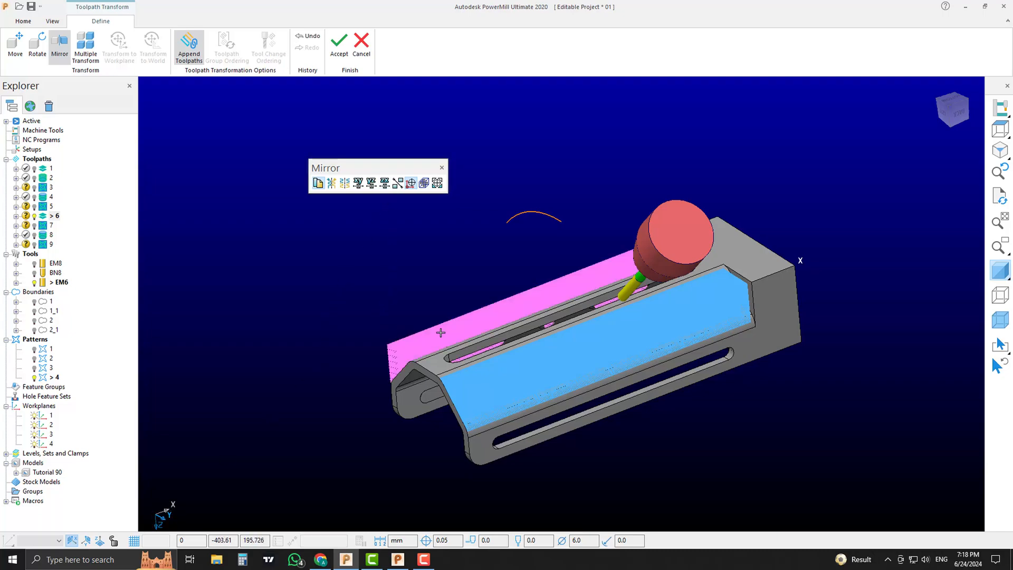
middle_drag(443, 332, 840, 345)
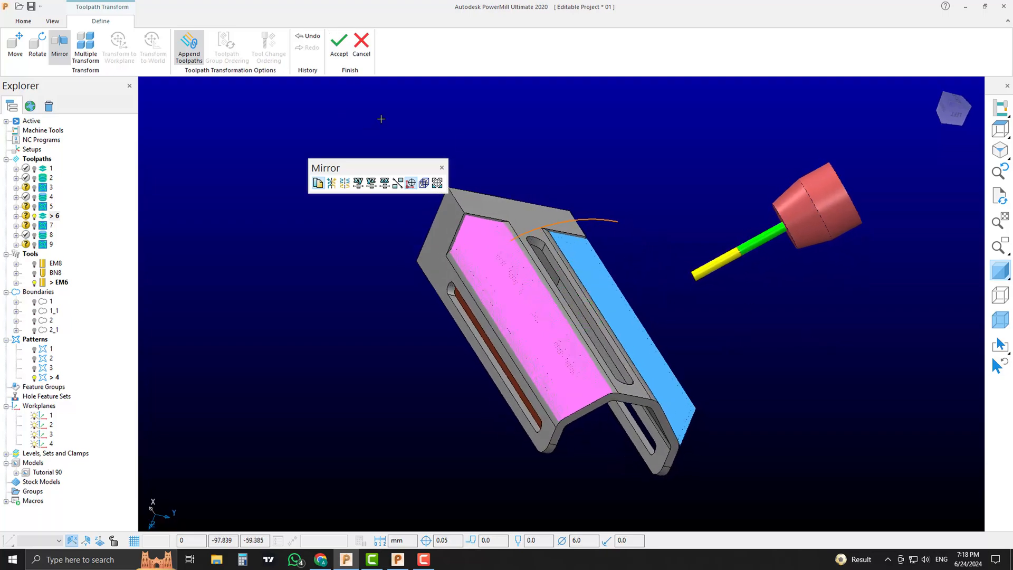
click(339, 42)
click(411, 120)
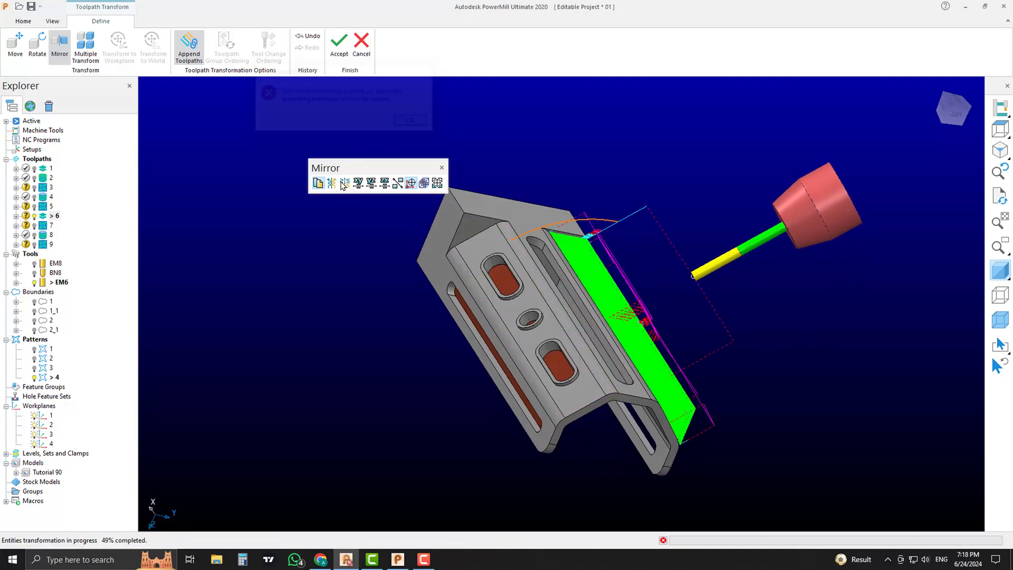
middle_drag(346, 299, 383, 300)
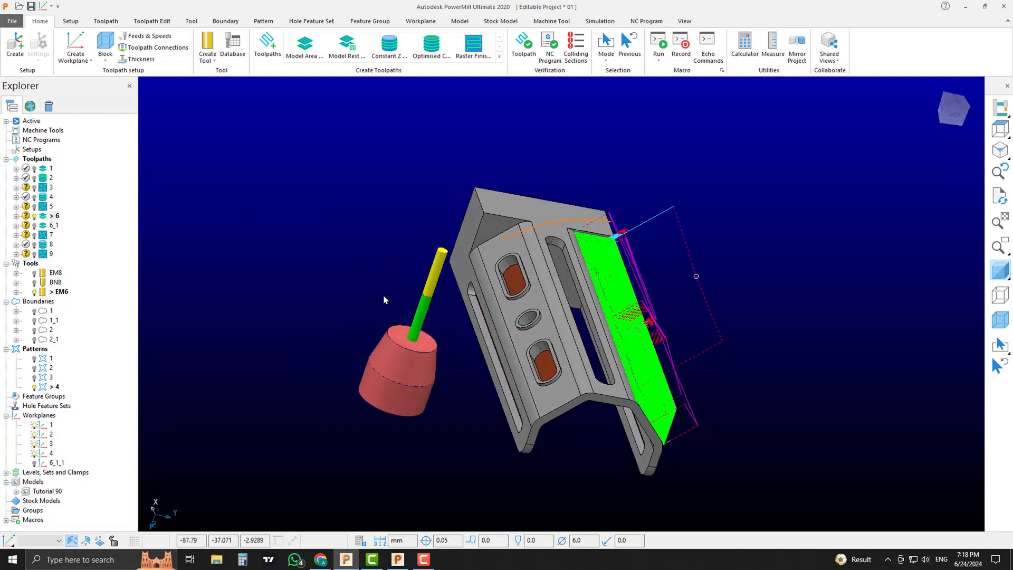
- Activate toolpath 9, followed by the mirrored toolpath 6_1
double_click(44, 254)
double_click(48, 225)
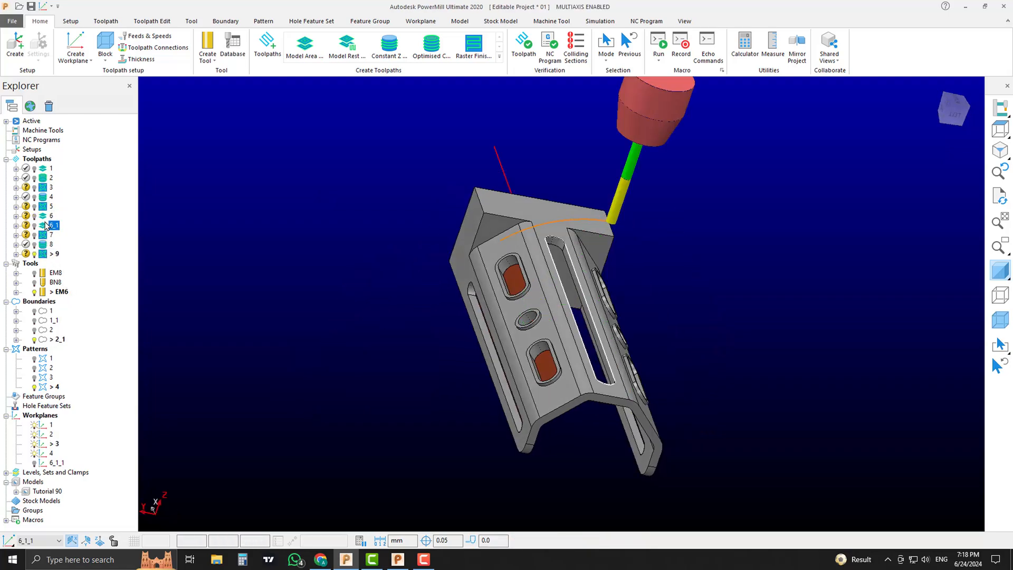
- Rename workplane 6_1_1, belonging to the mirrored toolpath 6_1, to 5
middle_drag(621, 335, 546, 328)
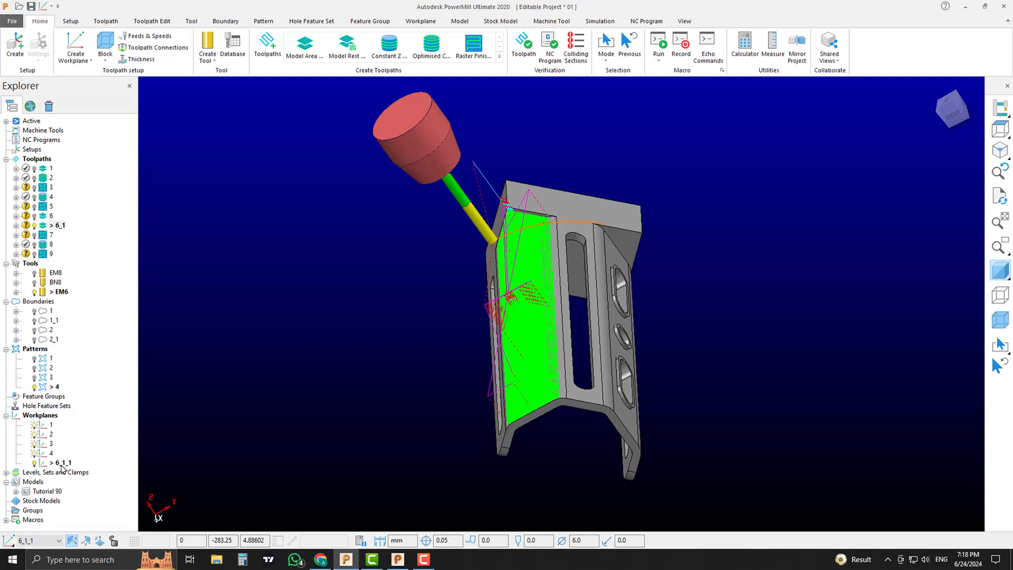
middle_drag(506, 390, 605, 238)
scroll(592, 221, down, 2)
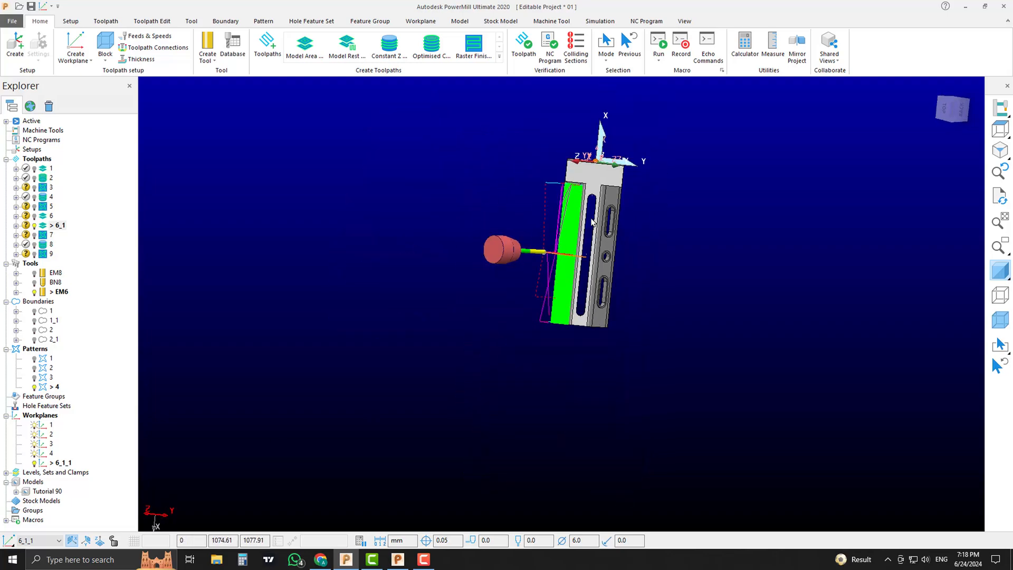
scroll(592, 222, up, 3)
click(55, 463)
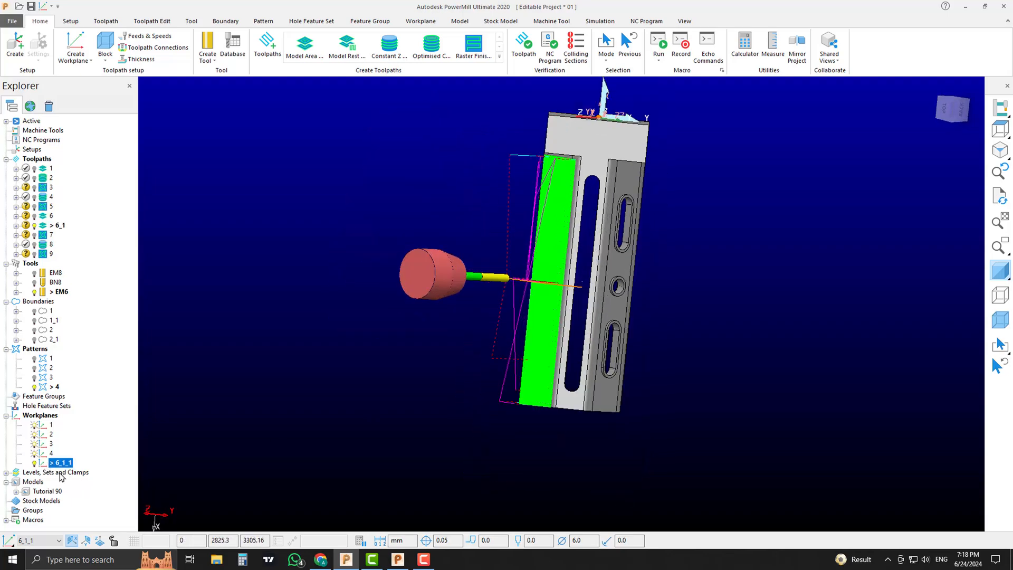
key(F2)
text(5)
key(Return)
middle_drag(625, 278, 616, 125)
middle_drag(582, 344, 491, 311)
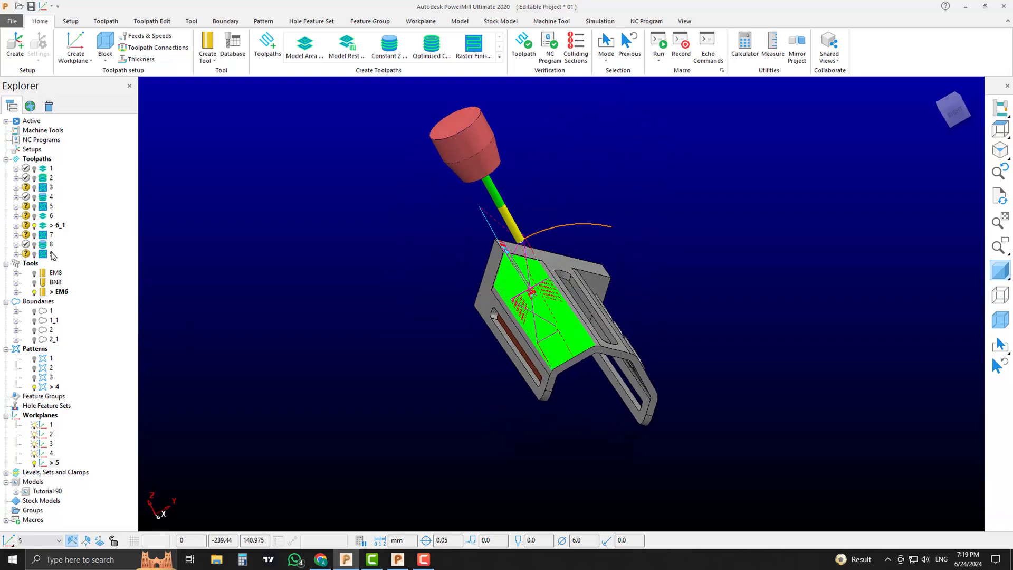
- Reorder mirrored toolpath 6_1 to the end of the toolpath list after toolpath 9, and rename it 10
drag(46, 227, 91, 266)
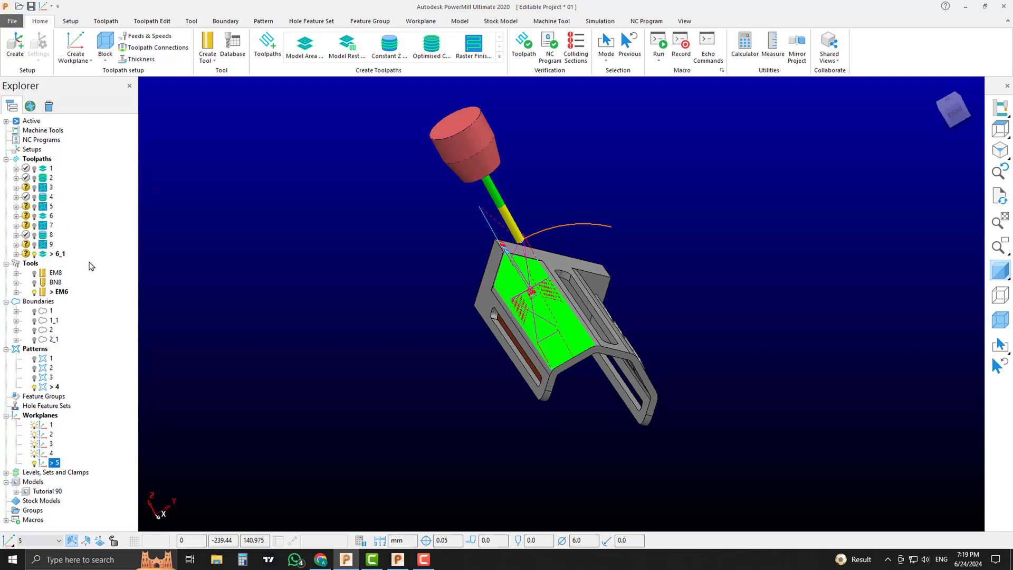
click(57, 255)
- Activate toolpaths 9 and 10 alternately to compare their tool positions, and inspect toolpath 10 around the part
double_click(46, 245)
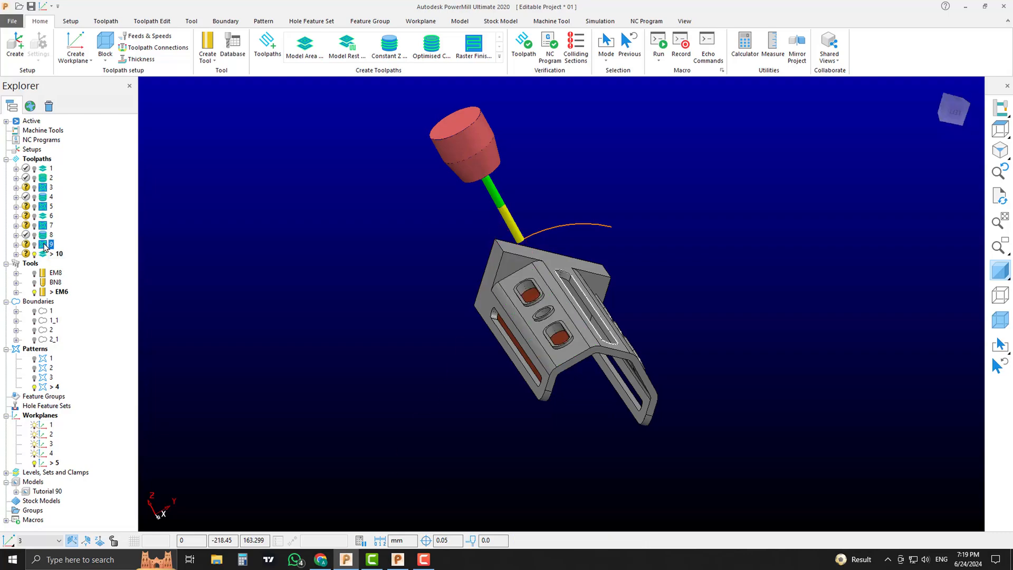
double_click(44, 254)
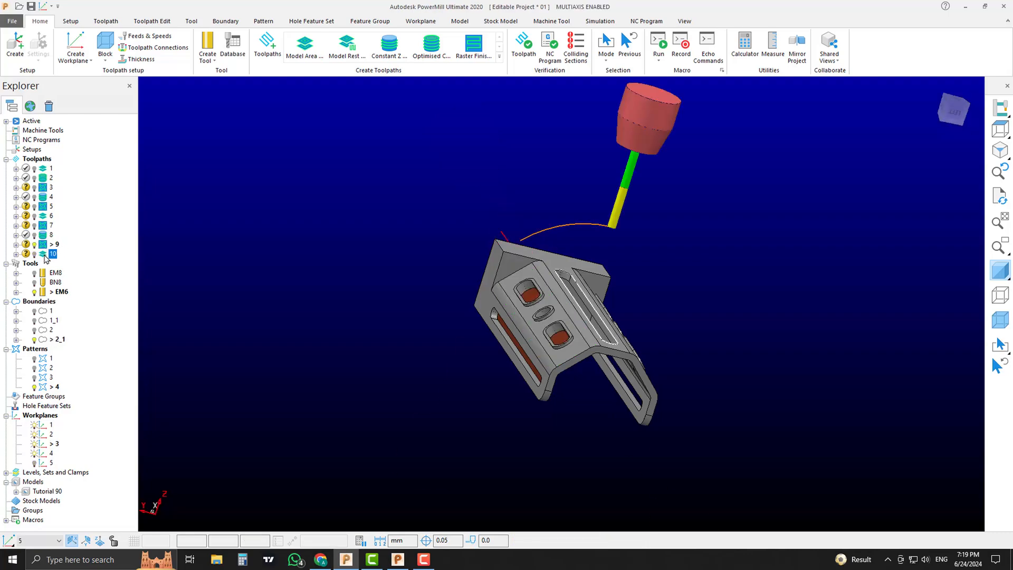
double_click(46, 244)
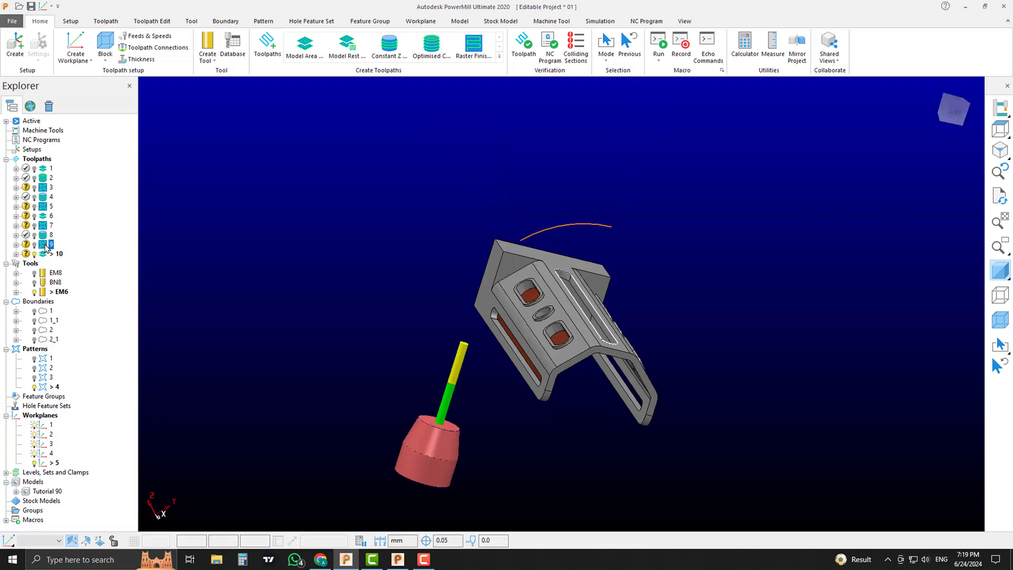
double_click(45, 254)
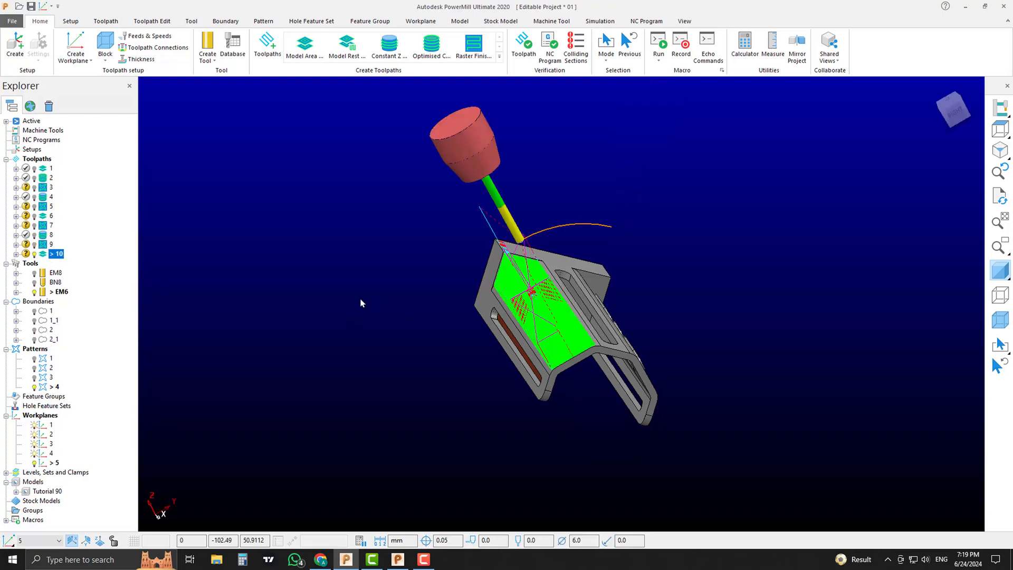
middle_drag(506, 358, 217, 321)
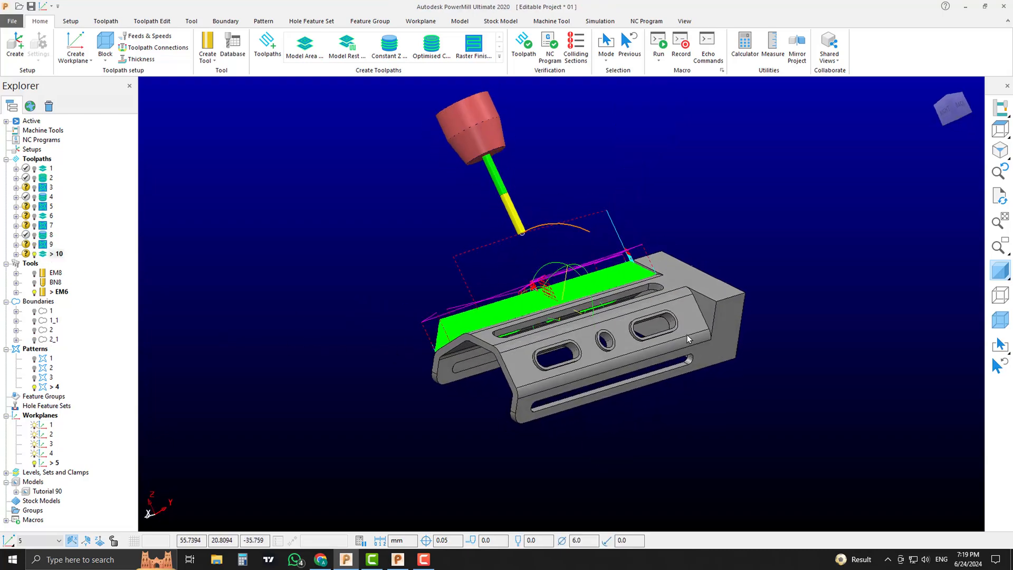
middle_drag(633, 397, 623, 336)
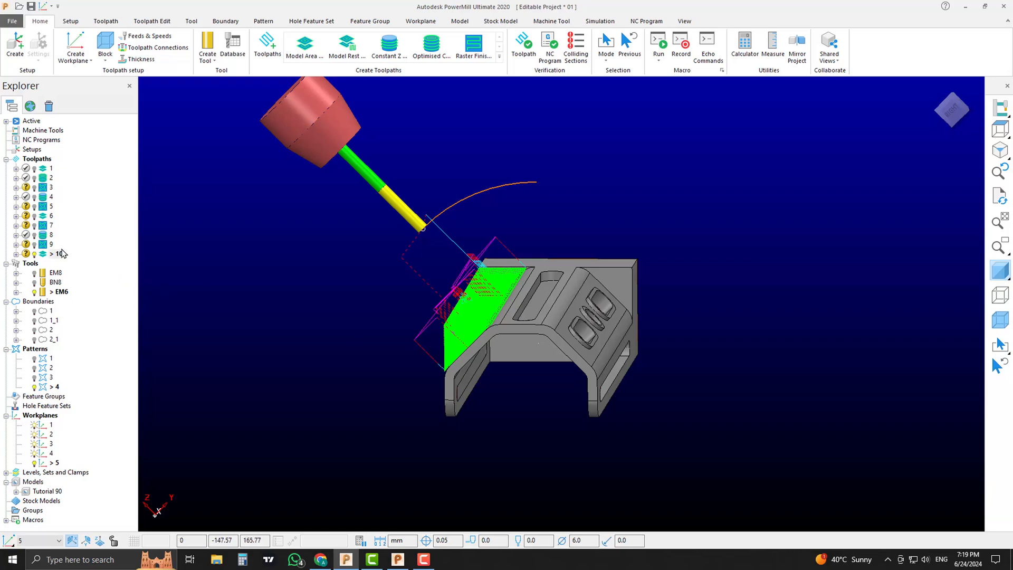
- Go back through toolpaths 7 and 6, and activate toolpath 5 with its arc move beside the part
double_click(44, 227)
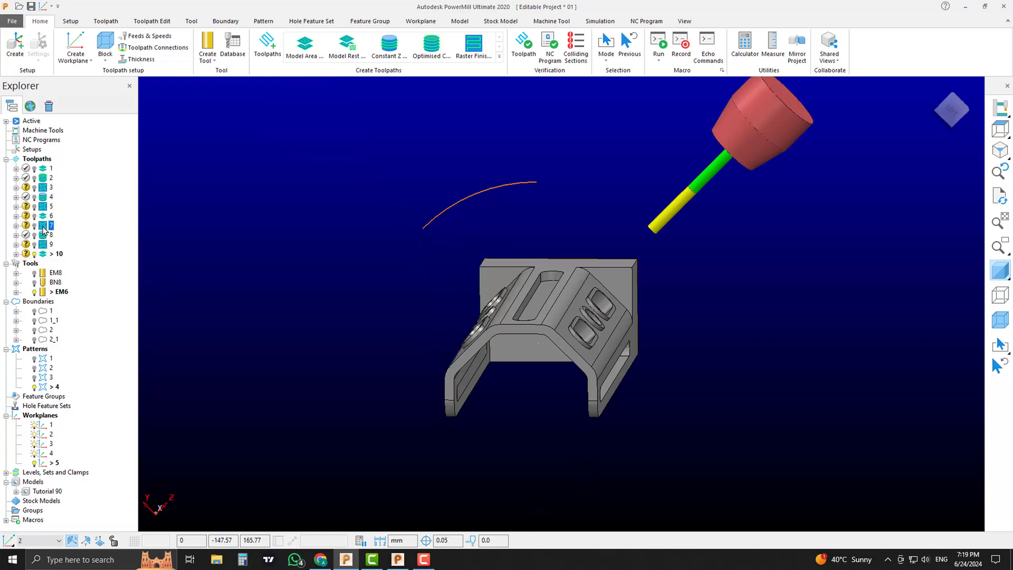
double_click(44, 206)
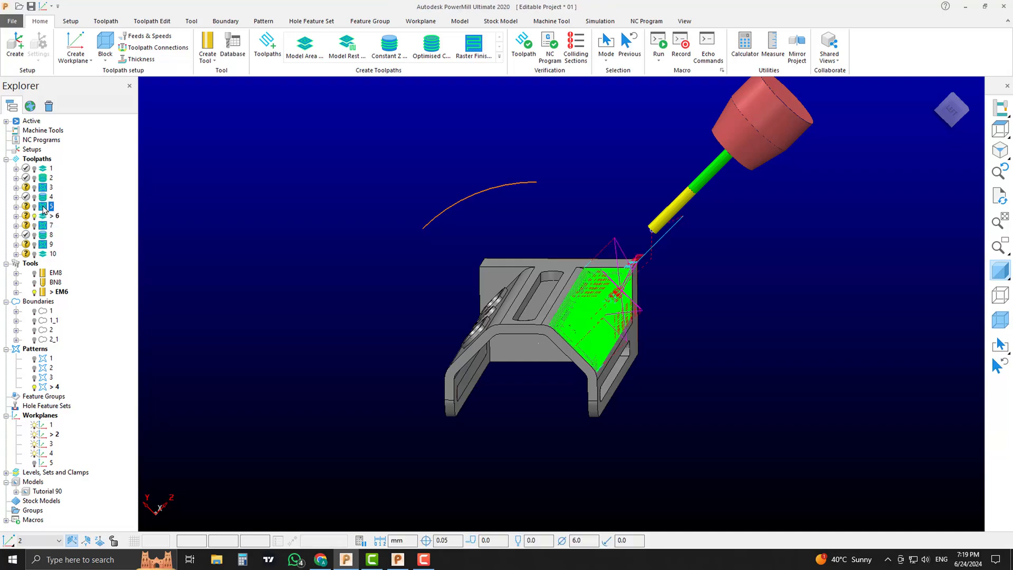
middle_drag(637, 376, 679, 404)
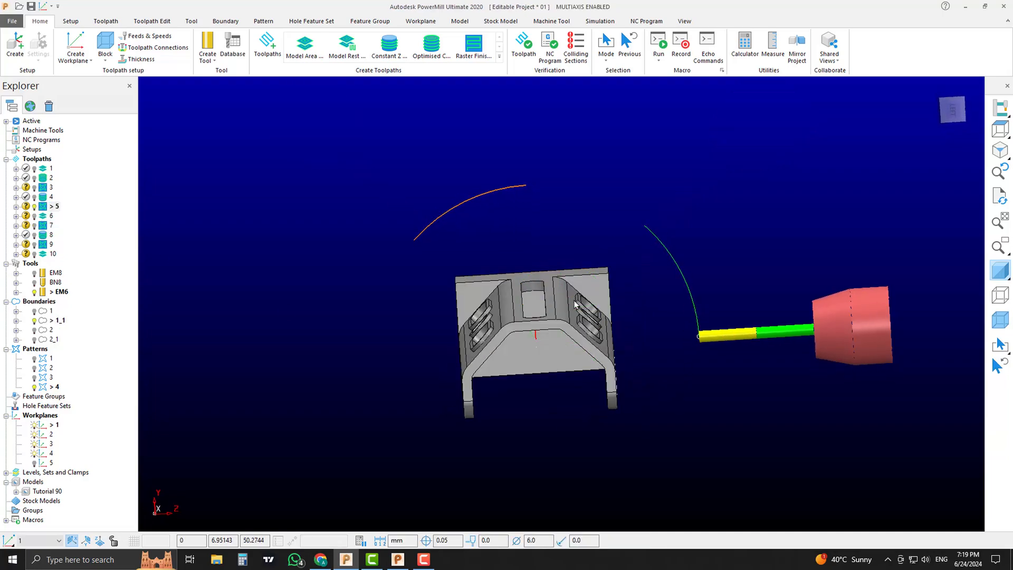
right_click(47, 209)
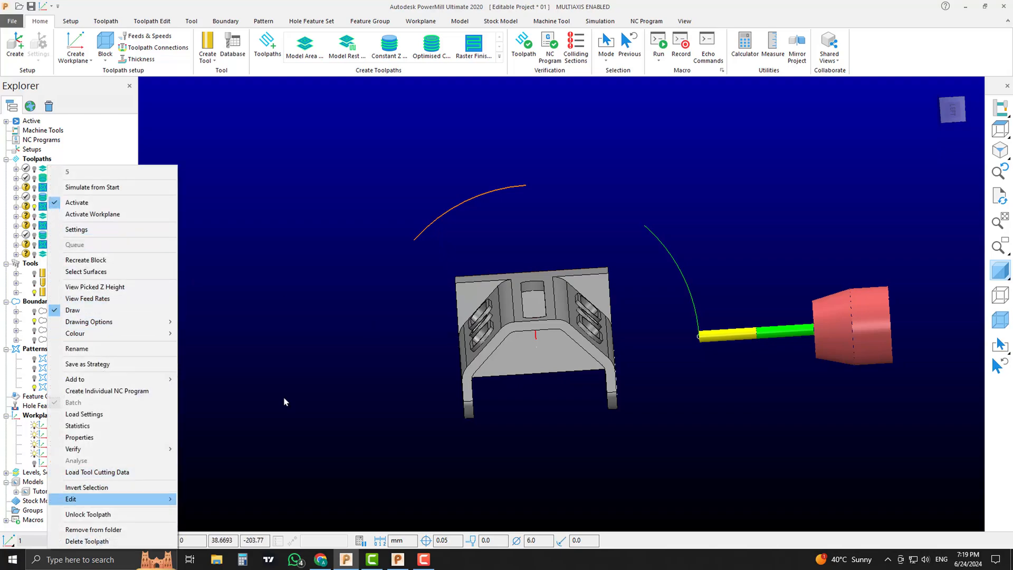
click(280, 382)
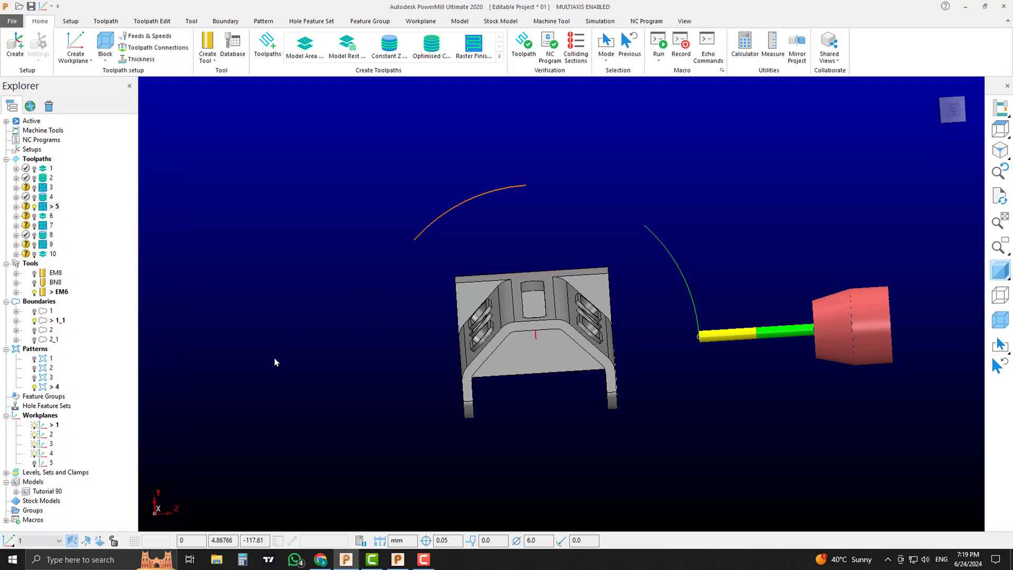
- Hide workplane 1 and deactivate it so that the world coordinate system is in use
click(37, 426)
double_click(41, 427)
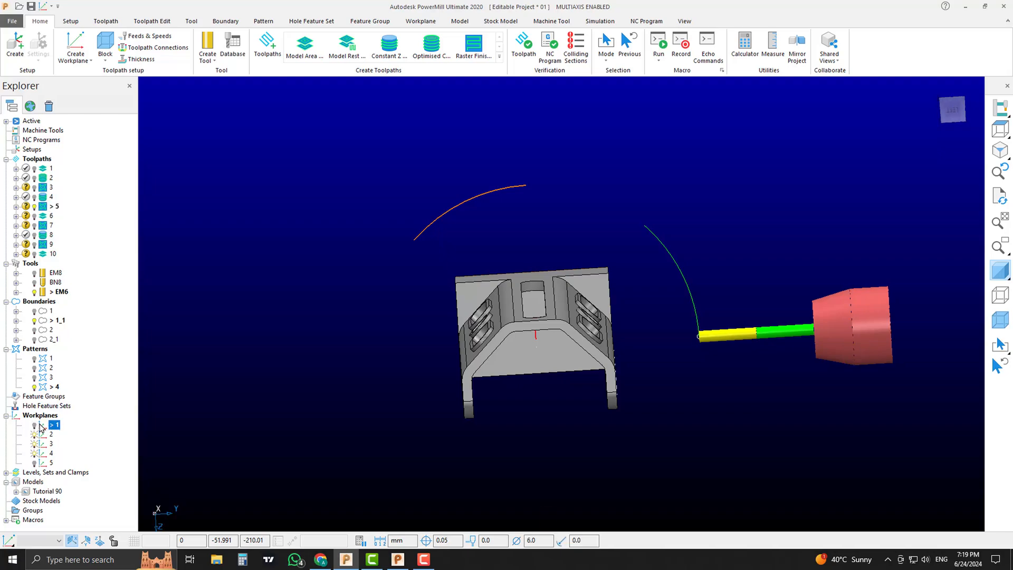
middle_drag(532, 340, 513, 347)
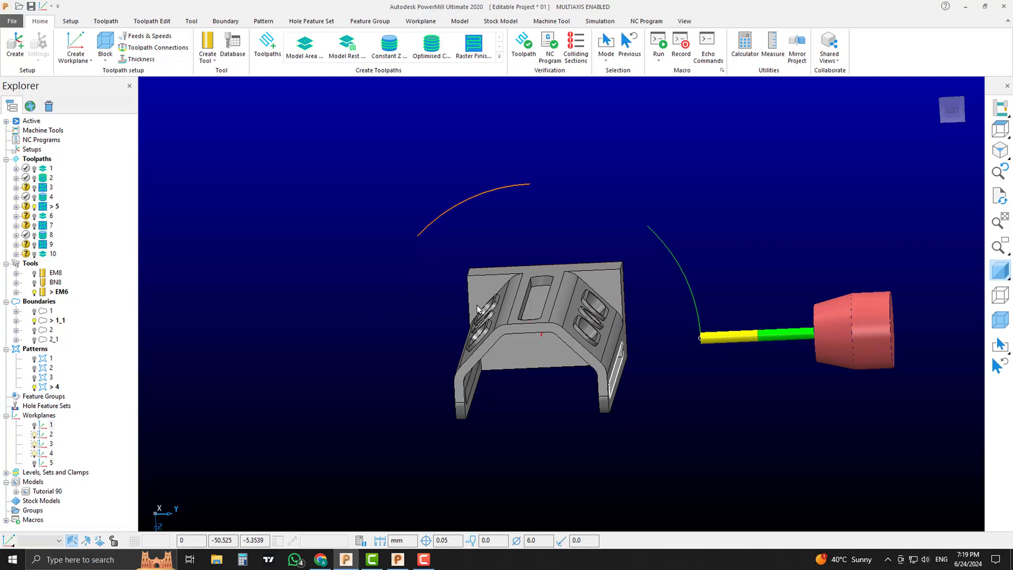
middle_drag(477, 309, 546, 304)
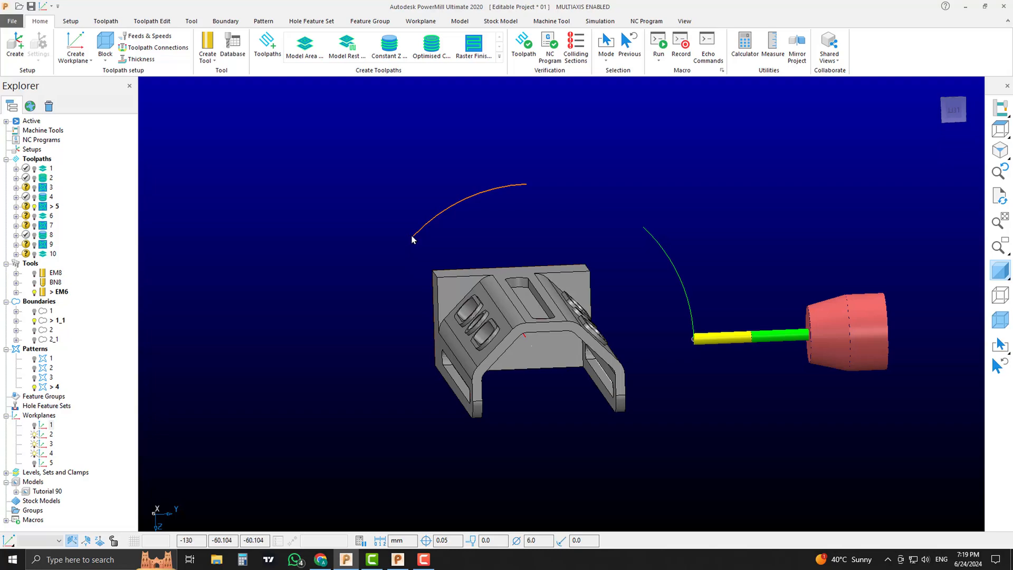
- Mirror toolpath 5 as a copy onto the opposite side of the part, relative to the world coordinate system, and accept the transform
right_click(47, 208)
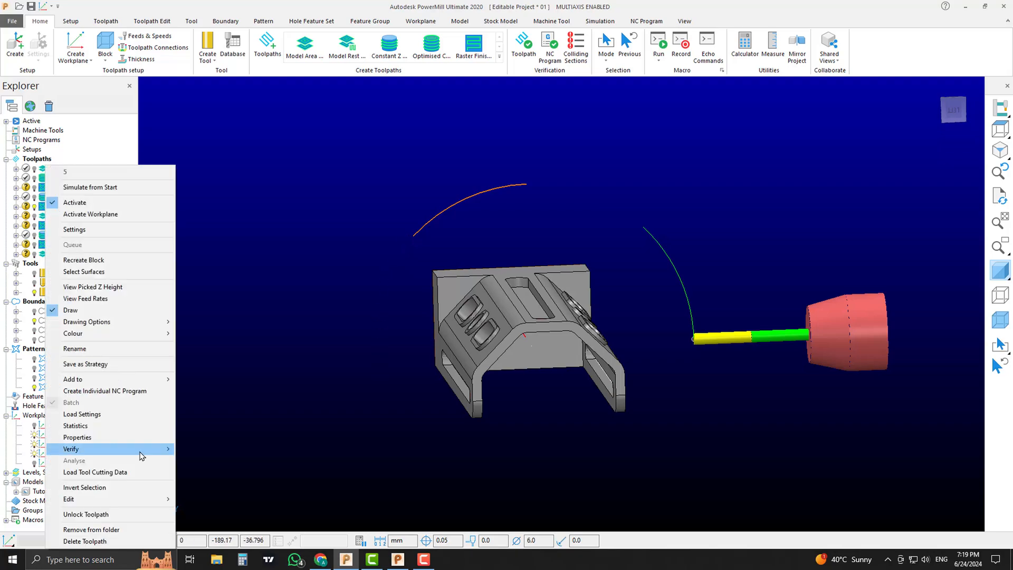
mouse_move(140, 499)
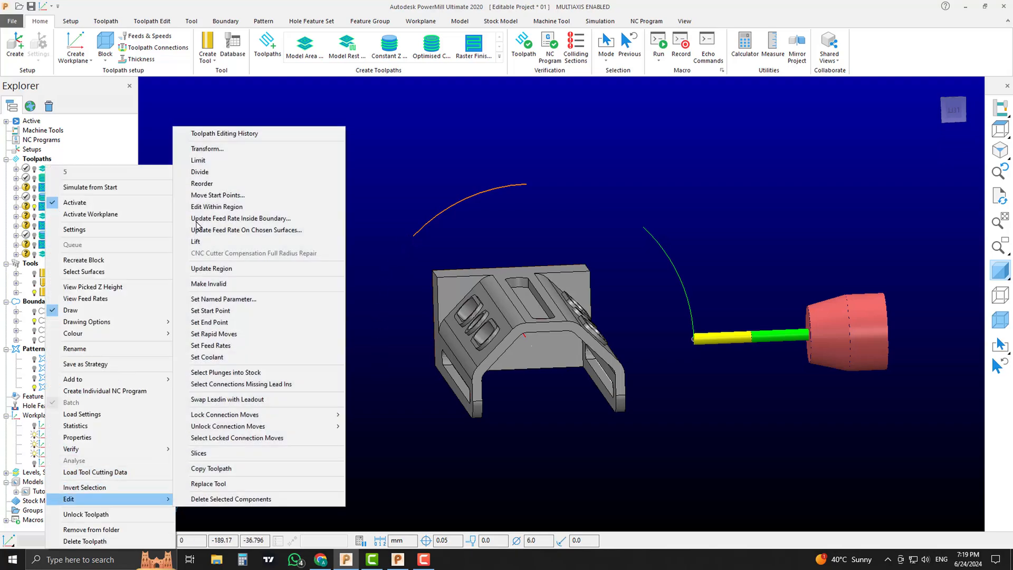
click(226, 150)
click(61, 47)
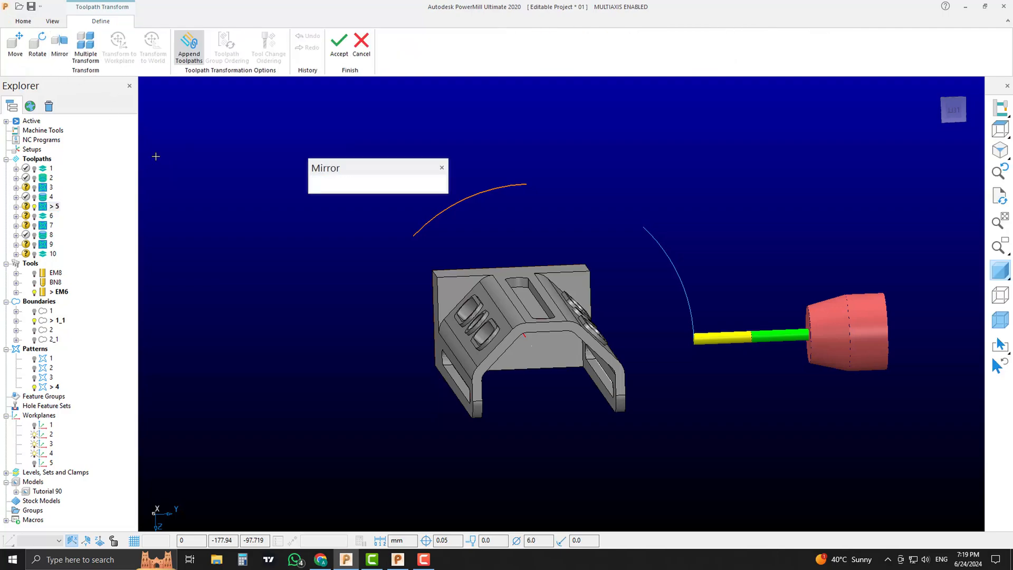
middle_drag(477, 433, 197, 330)
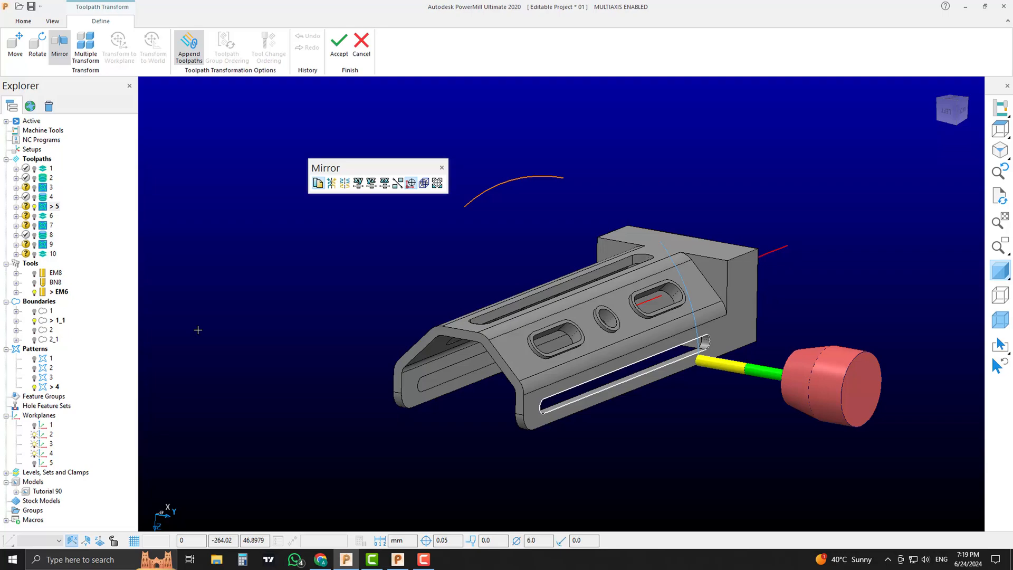
click(384, 186)
middle_drag(375, 269, 414, 231)
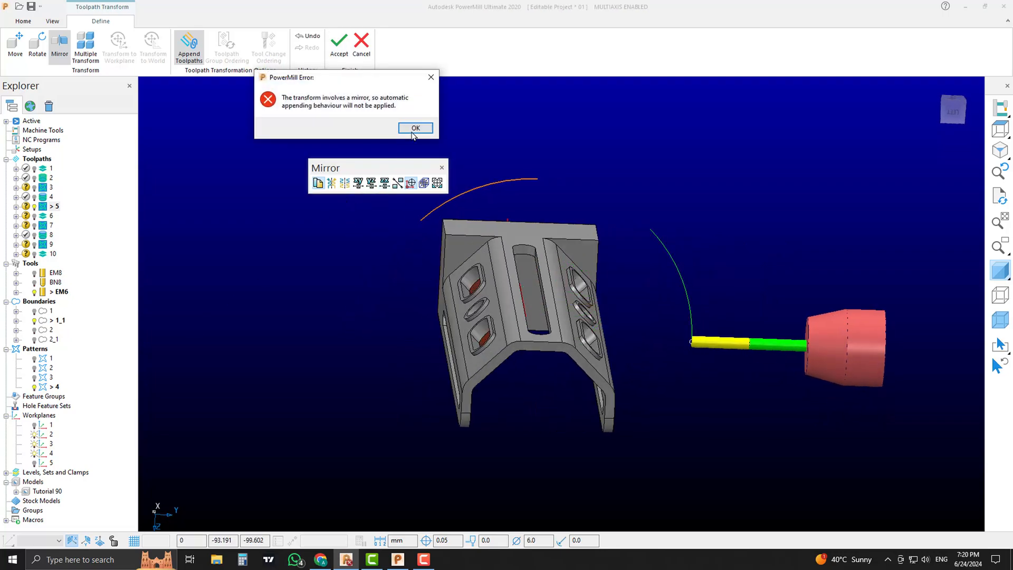
click(416, 130)
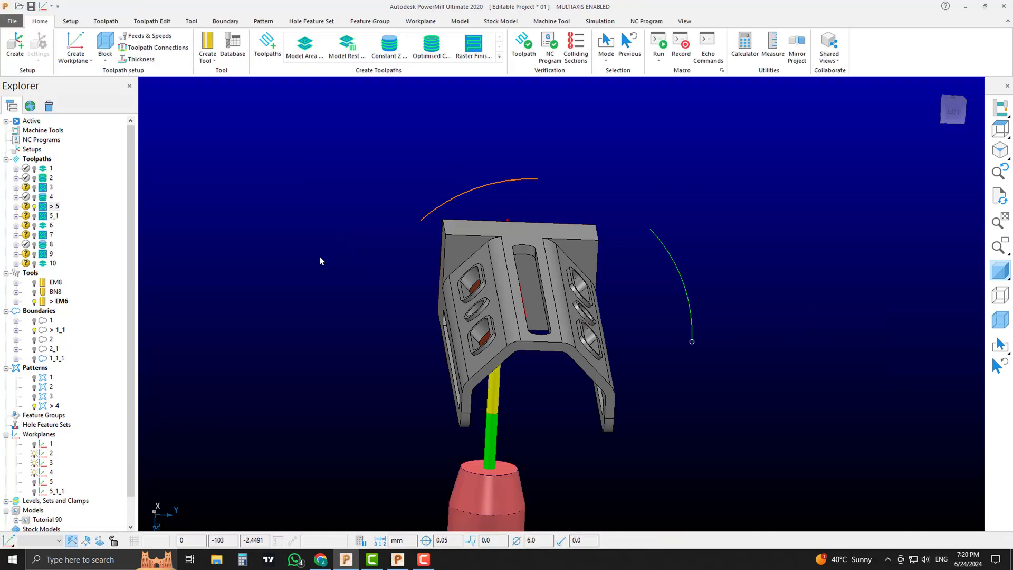
- Reorder mirrored toolpath 5_1 to the end of the list after toolpath 10, and activate it
middle_drag(418, 273, 294, 285)
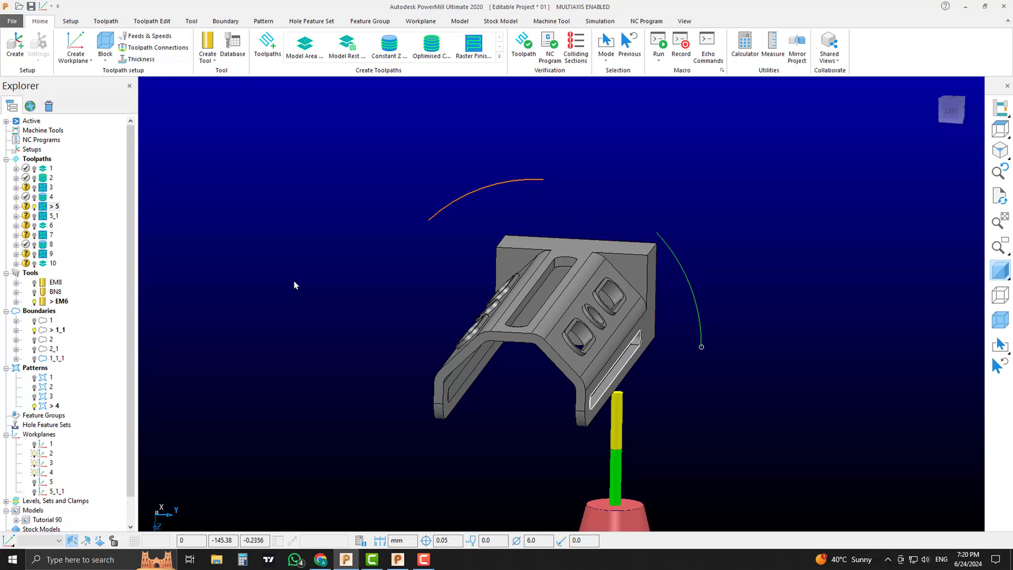
drag(47, 217, 48, 267)
double_click(48, 267)
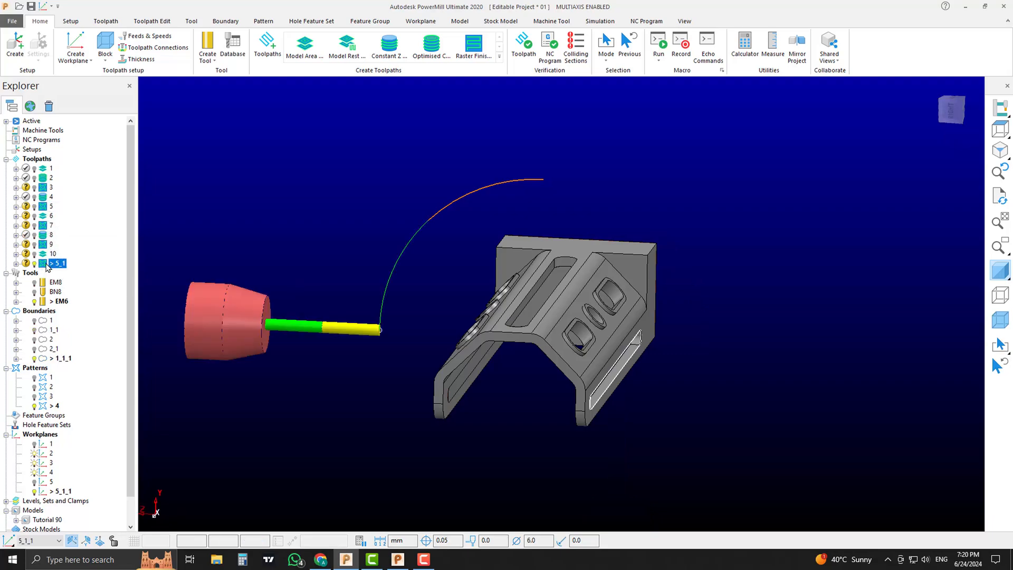
- Simulate the mirrored arc toolpath 5_1 from its start
scroll(528, 318, down, 2)
middle_drag(528, 318, 606, 322)
right_click(53, 265)
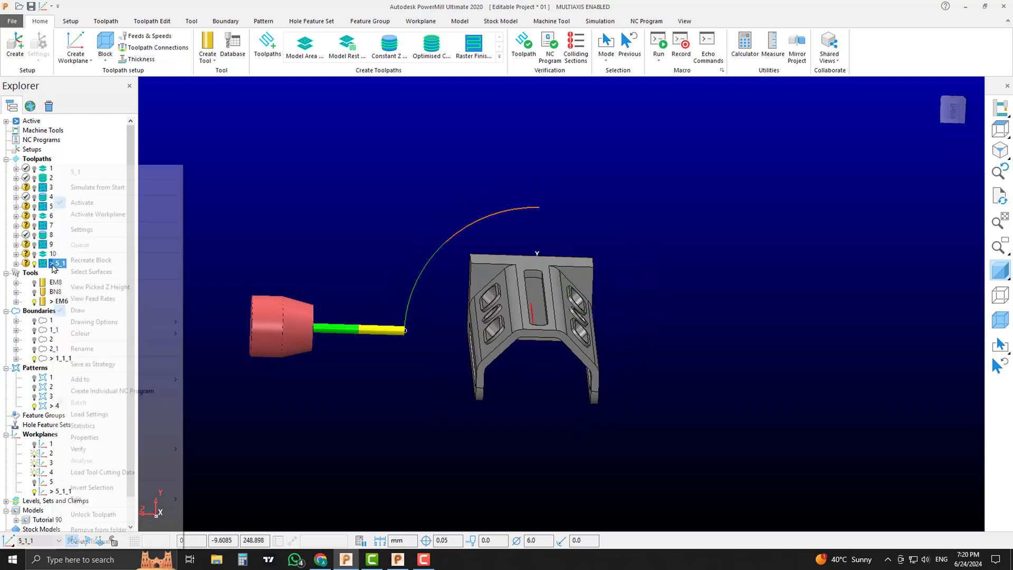
click(96, 188)
click(220, 43)
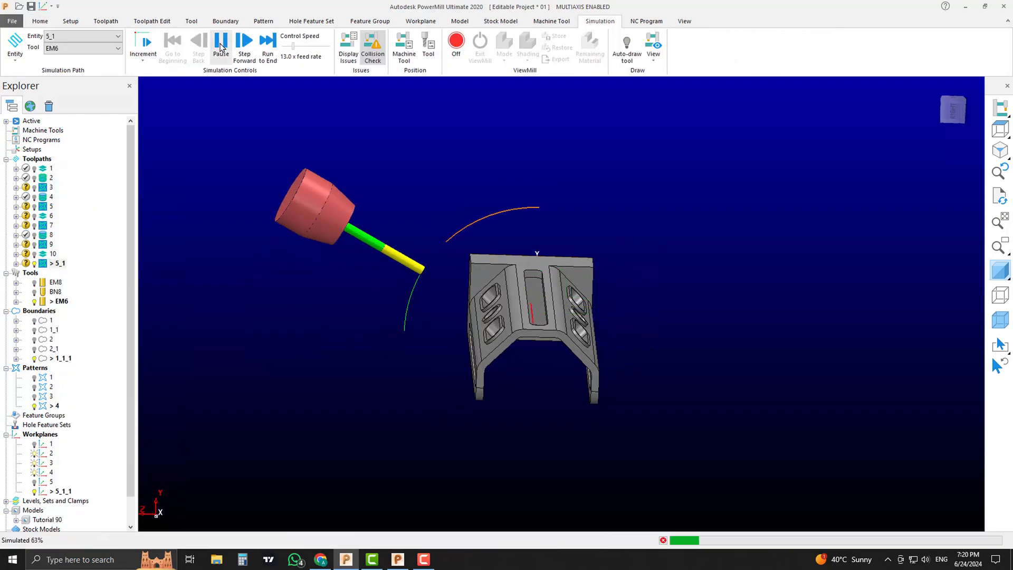
scroll(441, 297, down, 2)
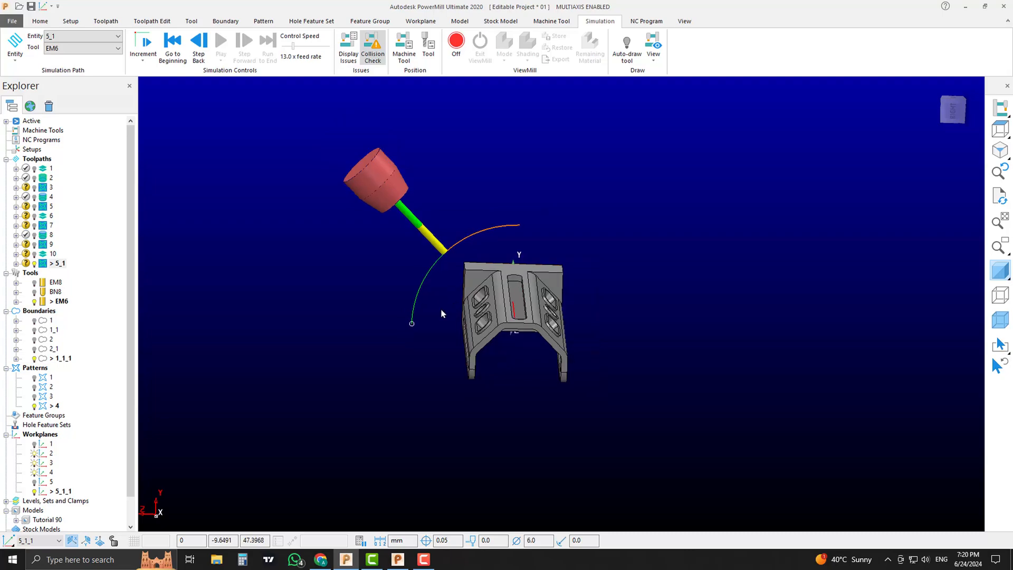
- Reopen the settings of toolpath 5_1 for editing and try to recalculate it with no workplane selected
middle_drag(514, 406, 575, 322)
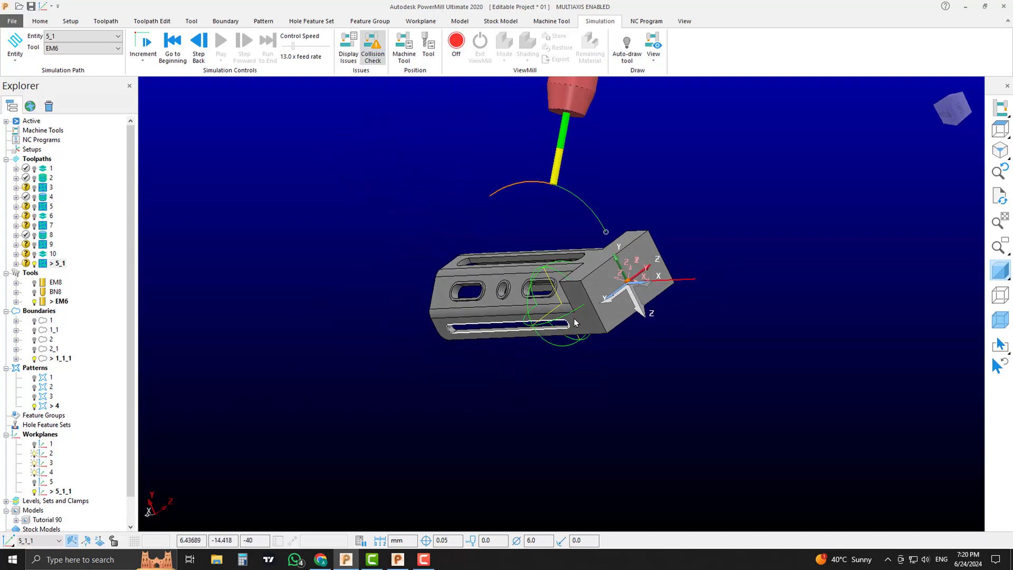
scroll(635, 281, up, 4)
mouse_move(635, 281)
middle_down()
mouse_move(598, 313)
mouse_move(631, 289)
middle_up()
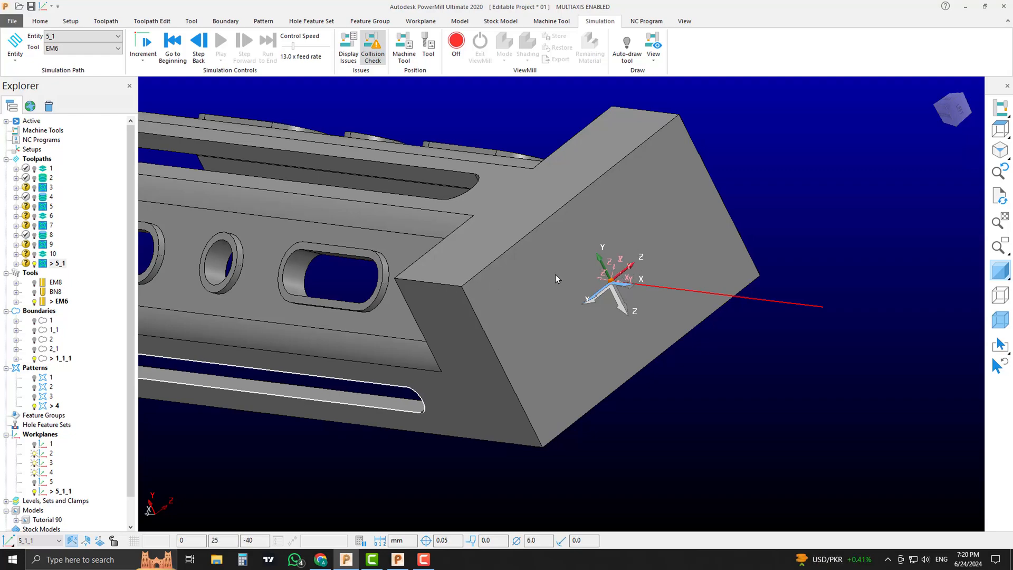
scroll(555, 275, down, 5)
middle_drag(629, 369, 691, 367)
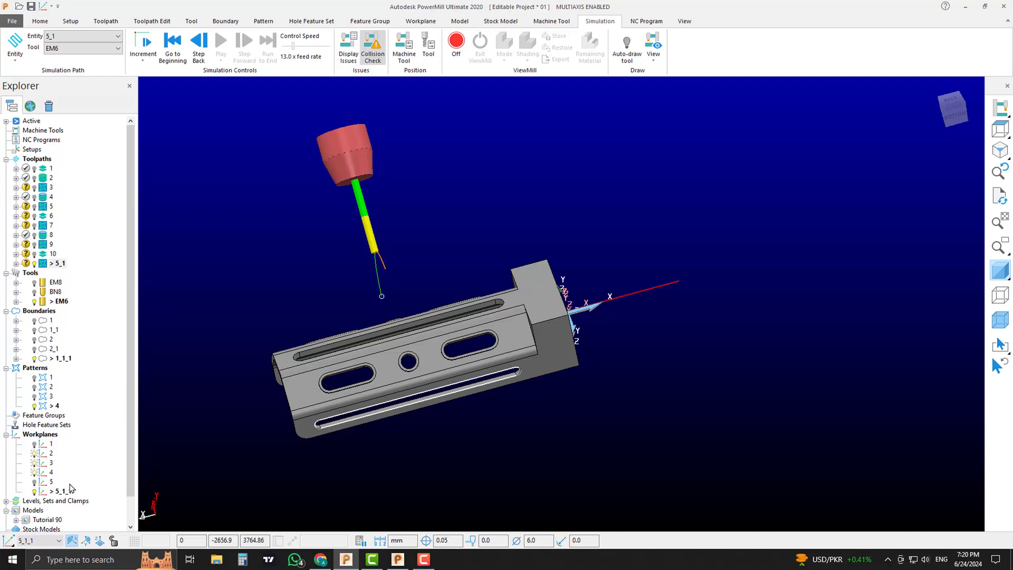
right_click(53, 262)
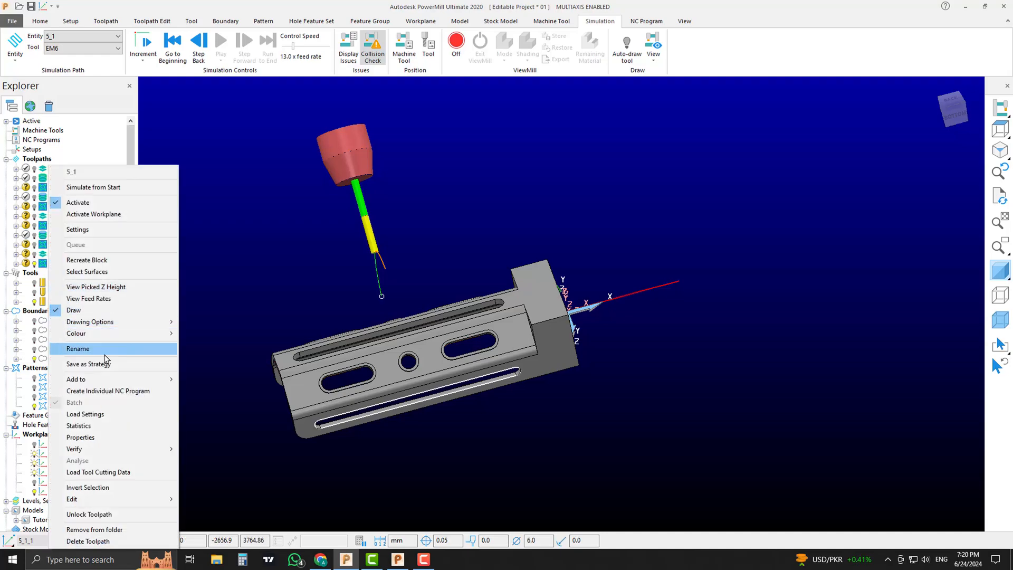
click(95, 231)
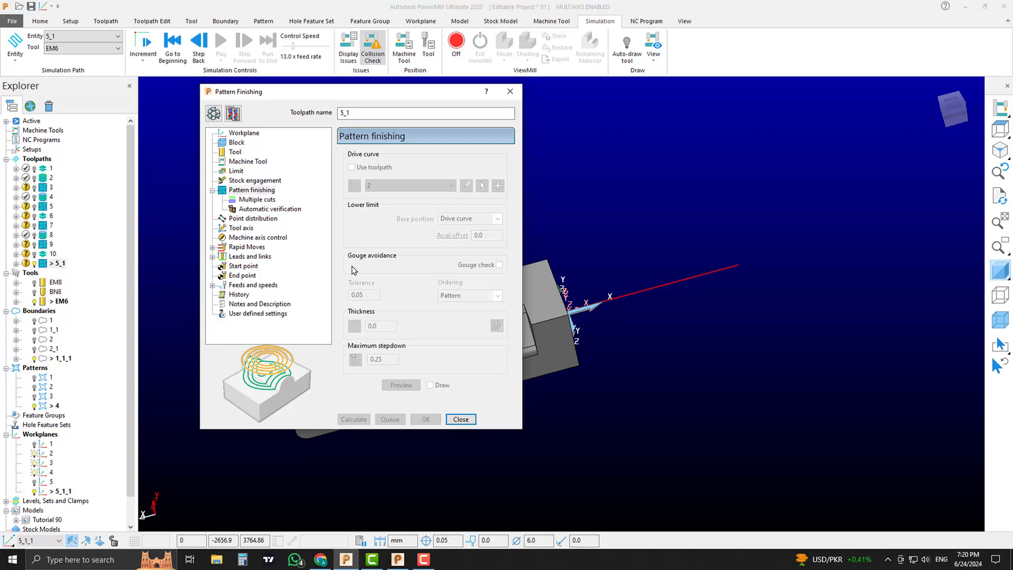
click(213, 115)
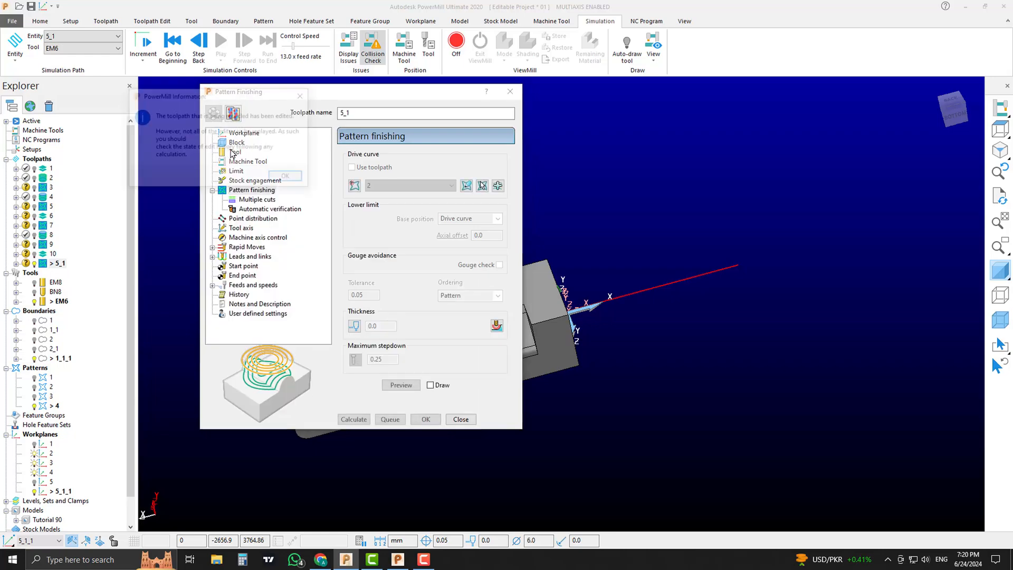
click(285, 176)
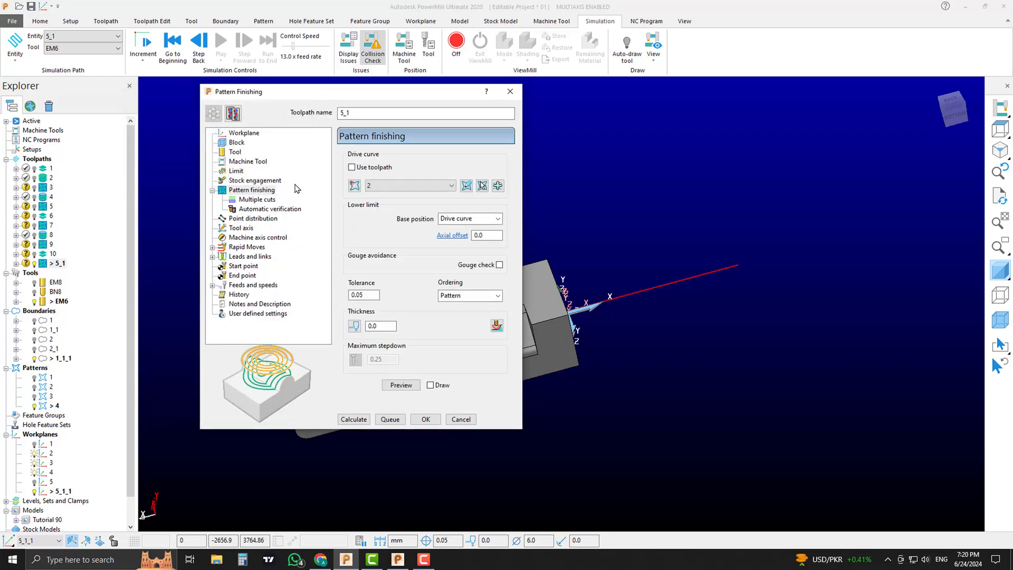
click(244, 134)
click(418, 170)
click(419, 182)
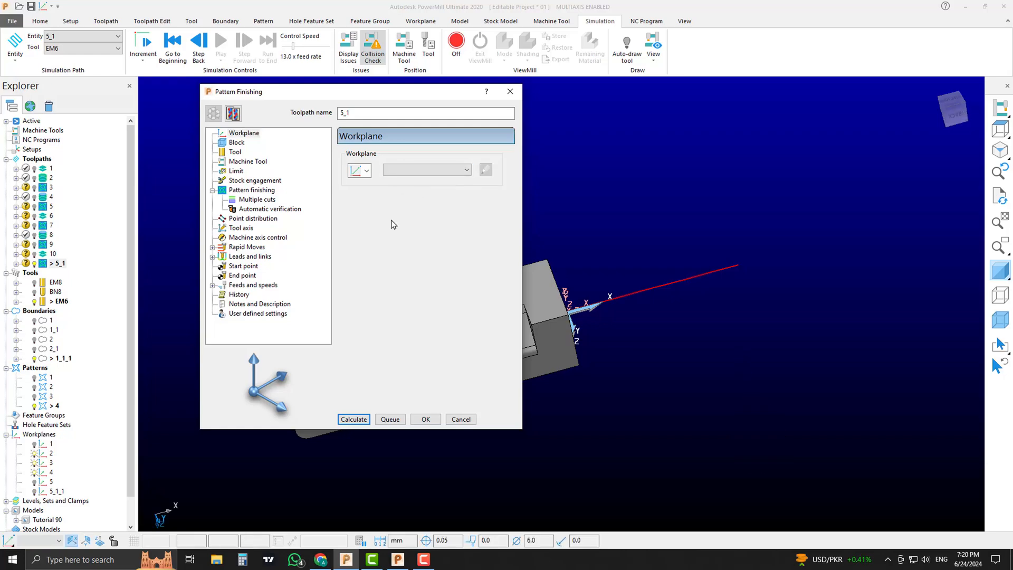
click(360, 421)
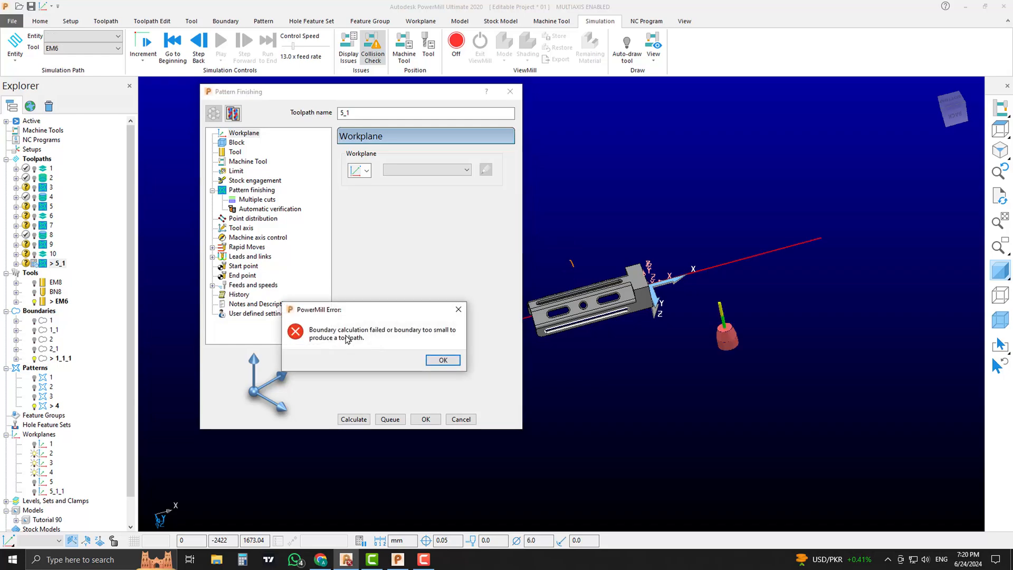
click(443, 360)
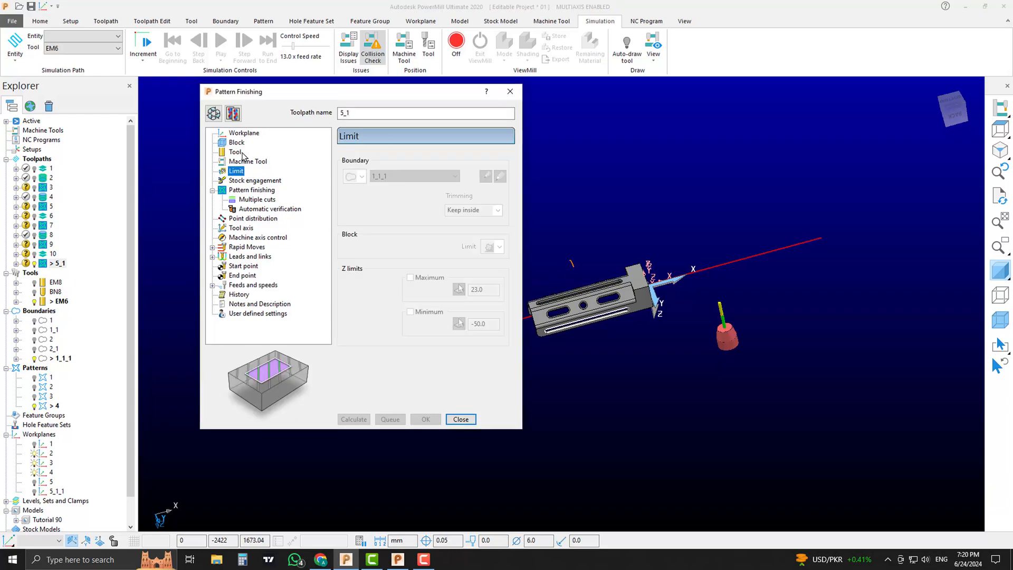
- Clear the limiting boundary of toolpath 5_1 by choosing <None>, recalculate it, check the tool position and close the settings
click(417, 176)
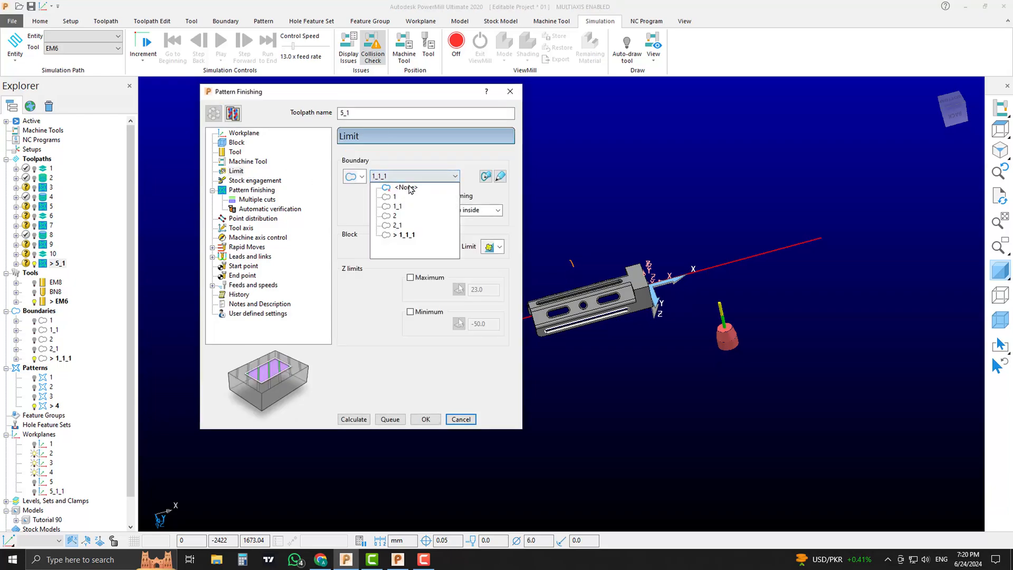
click(407, 187)
click(354, 418)
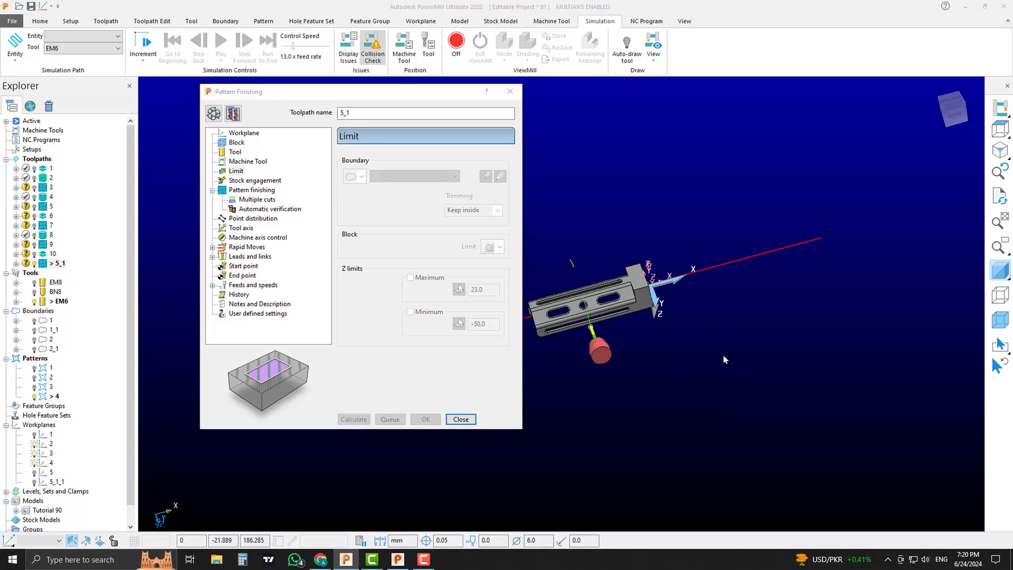
middle_drag(725, 357, 765, 295)
shift+middle_drag(538, 290, 593, 276)
scroll(649, 285, up, 3)
click(471, 419)
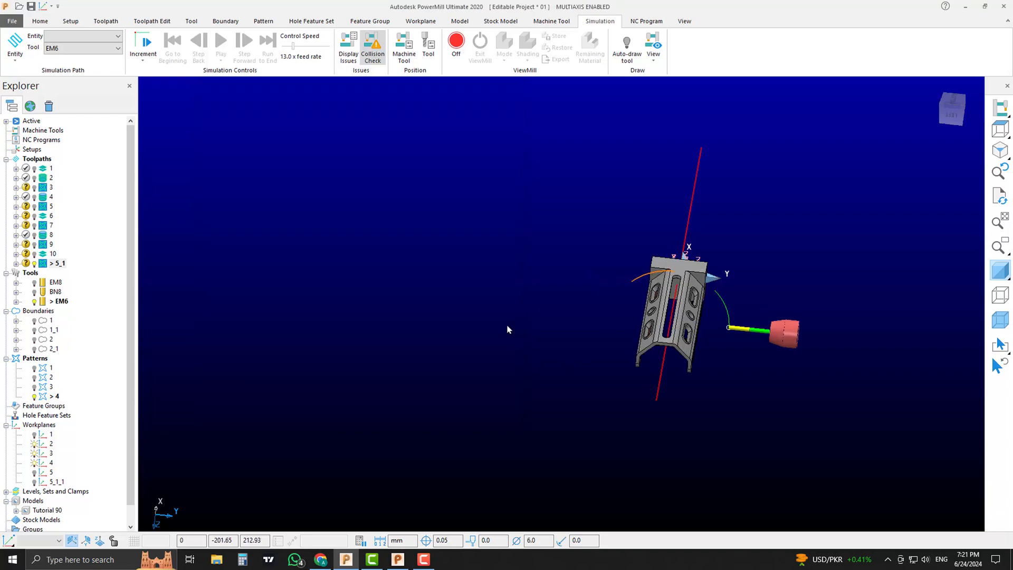
- Delete the mirrored toolpath 5_1 from the toolpath list
click(59, 264)
right_click(52, 263)
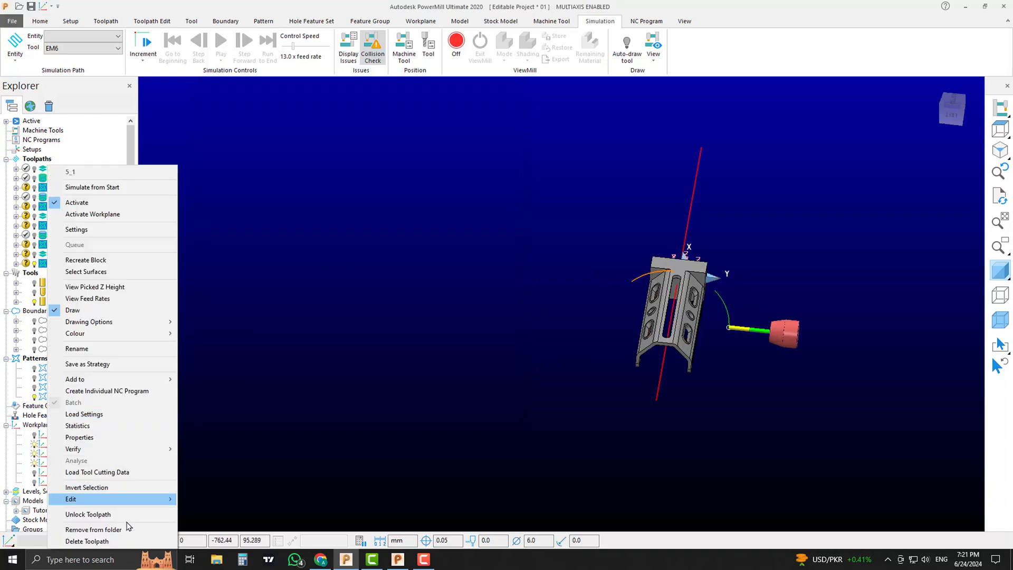
click(132, 541)
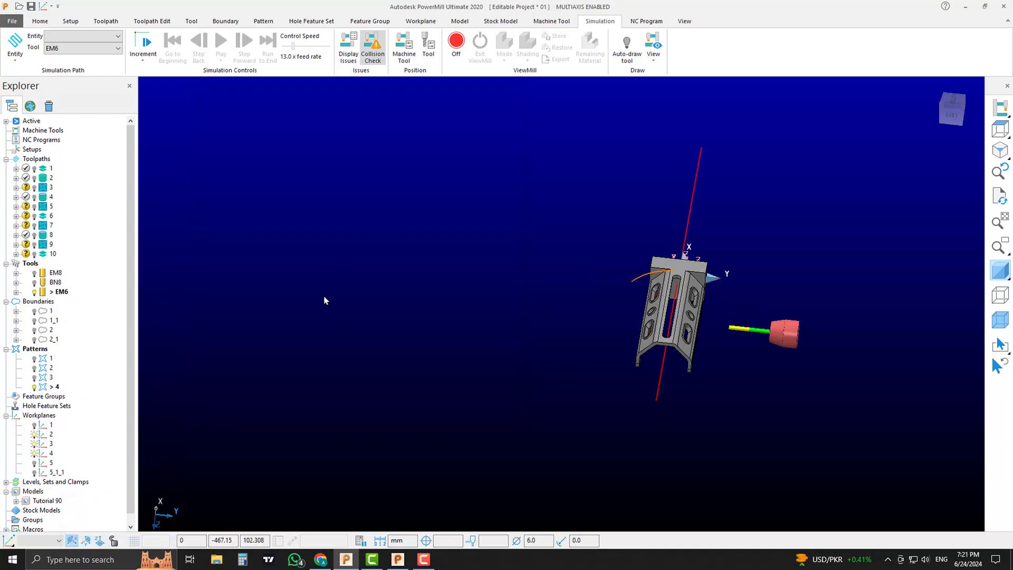
- Activate toolpath 10 and delete the leftover mirrored workplane 5_1_1
double_click(44, 254)
scroll(685, 259, up, 5)
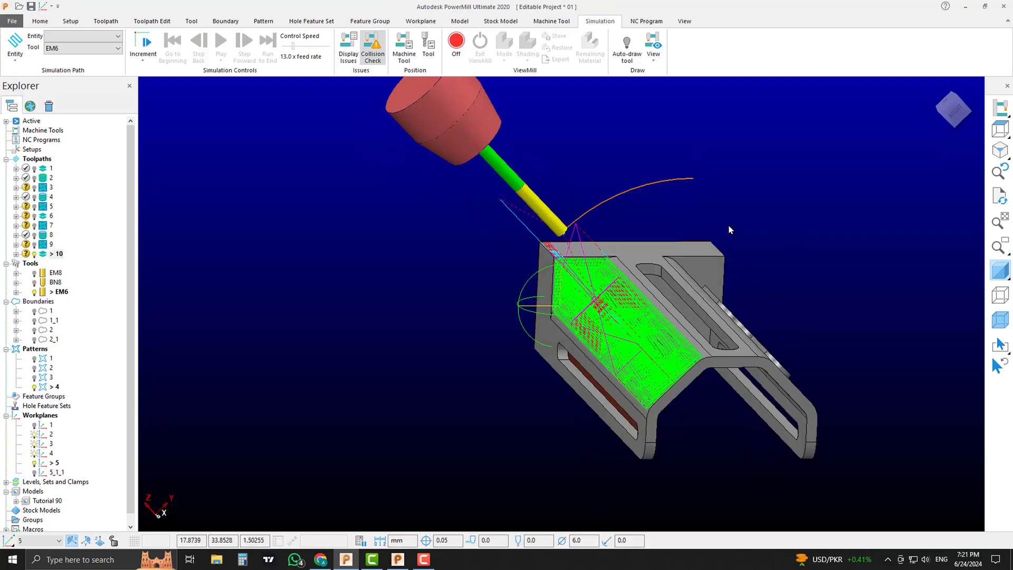
middle_drag(730, 230, 602, 293)
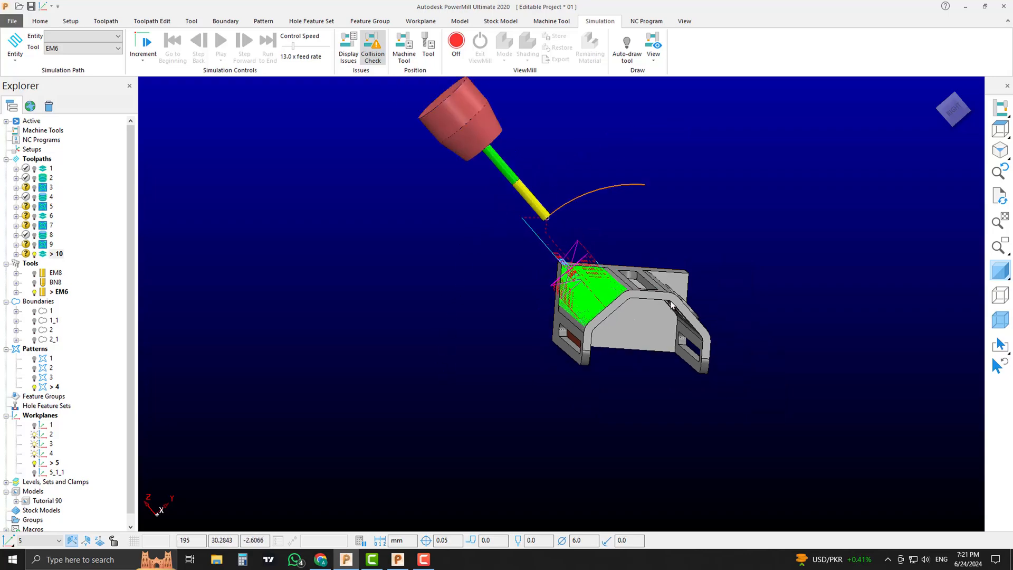
right_click(50, 473)
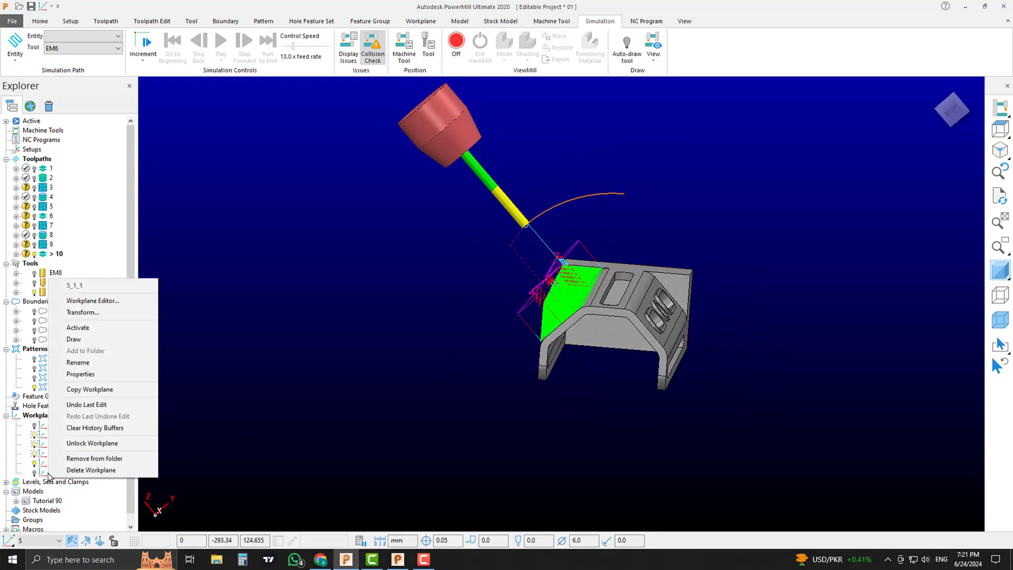
click(85, 472)
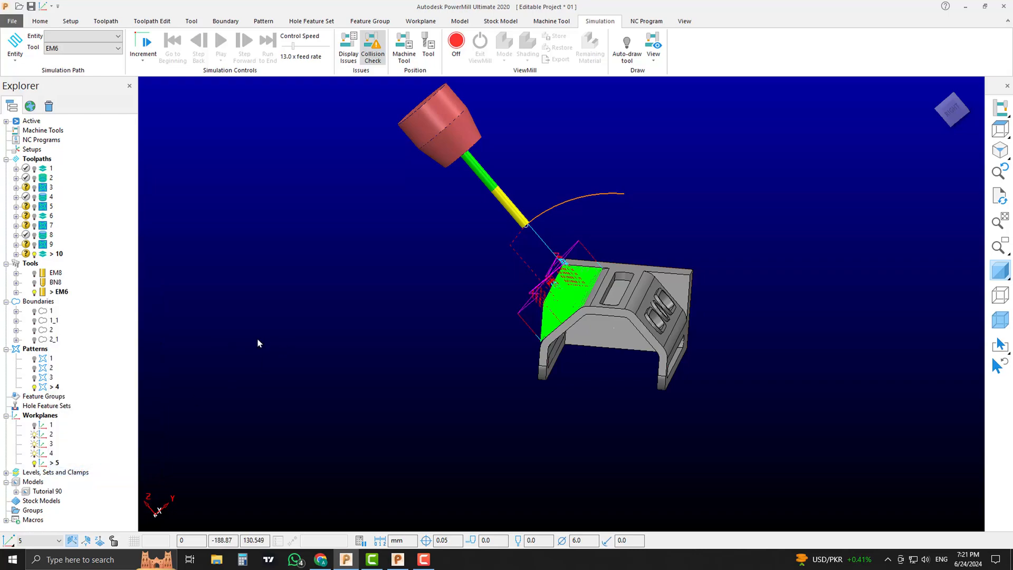
- Create a new pattern and draw a circle of radius 85 in it, centred at X -130 relative to workplane 5
right_click(44, 352)
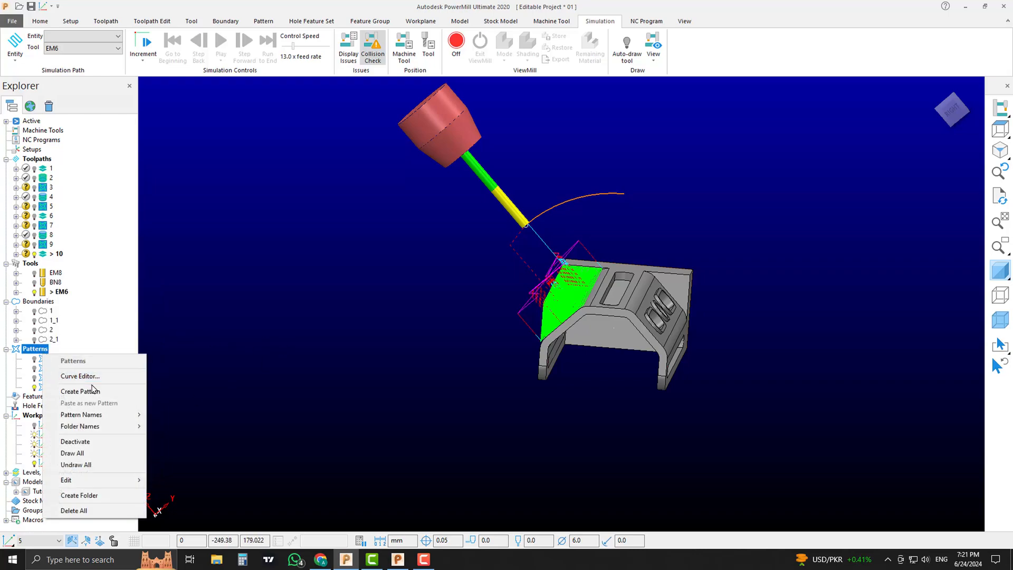
click(105, 392)
right_click(53, 396)
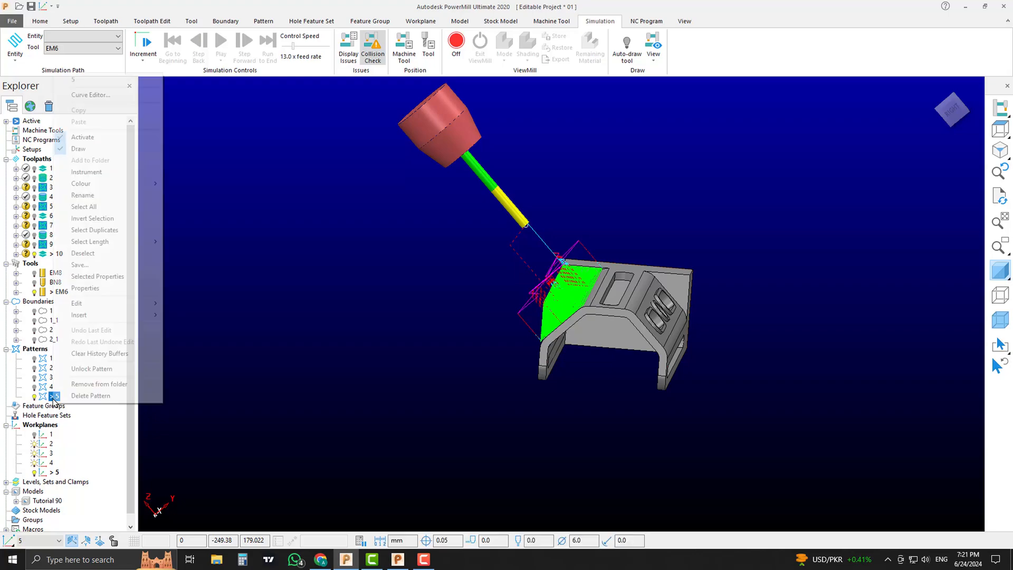
click(91, 94)
click(83, 42)
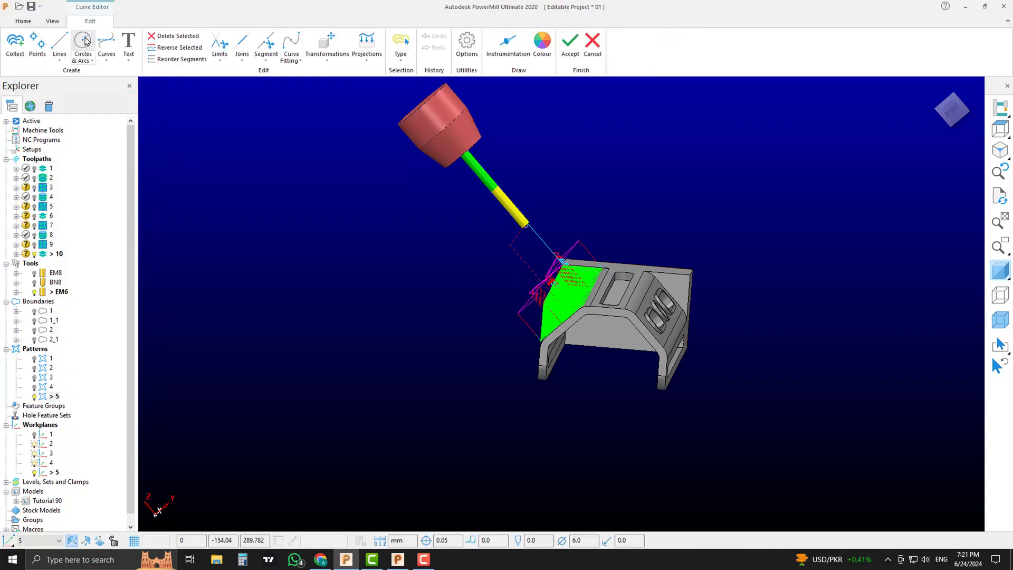
click(281, 228)
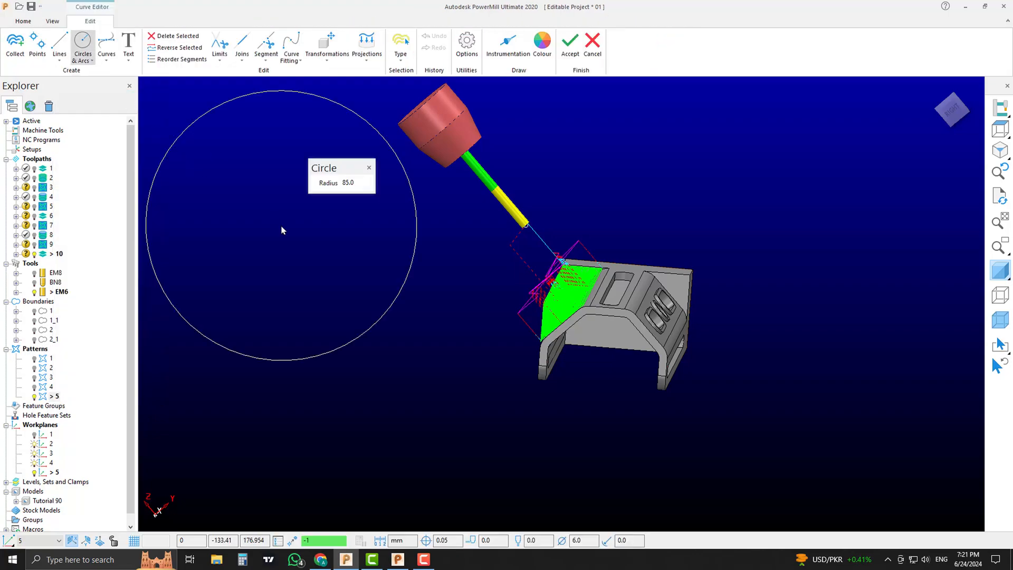
key(Return)
- From the circle's centre, draw a vertical line and a line at 135° about 144 mm long, both crossing the circle
click(60, 43)
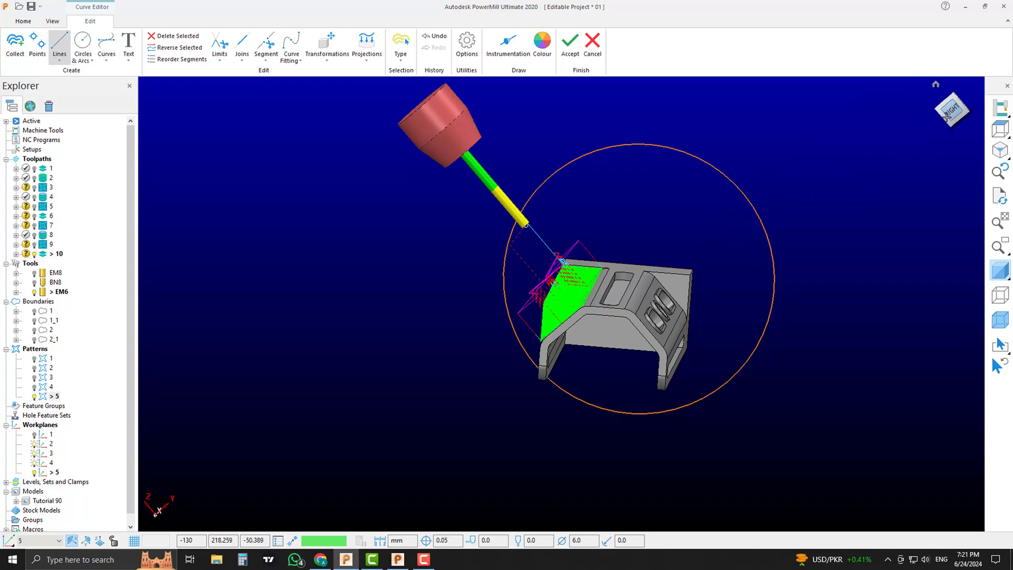
click(948, 113)
scroll(572, 242, up, 3)
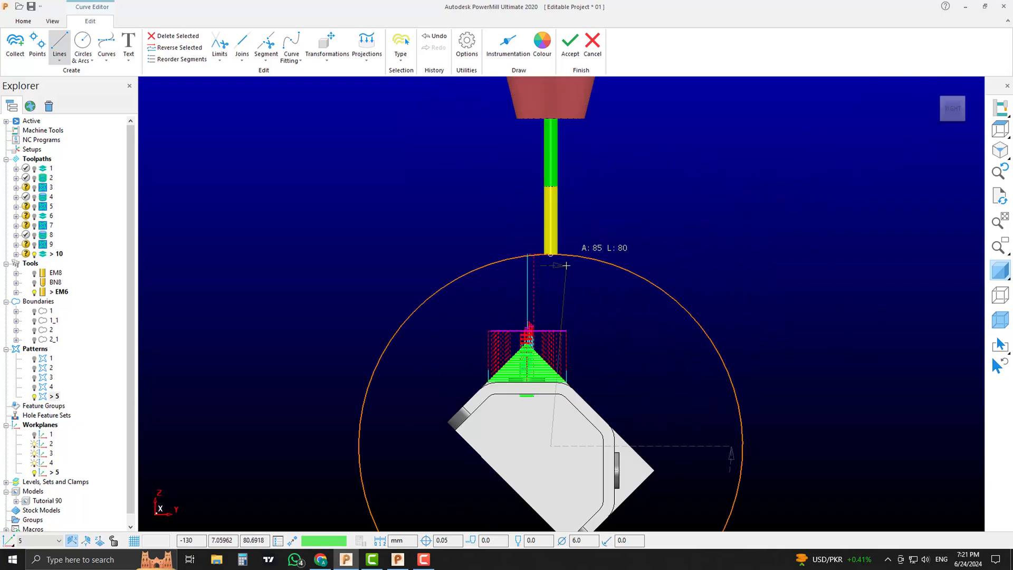
click(552, 204)
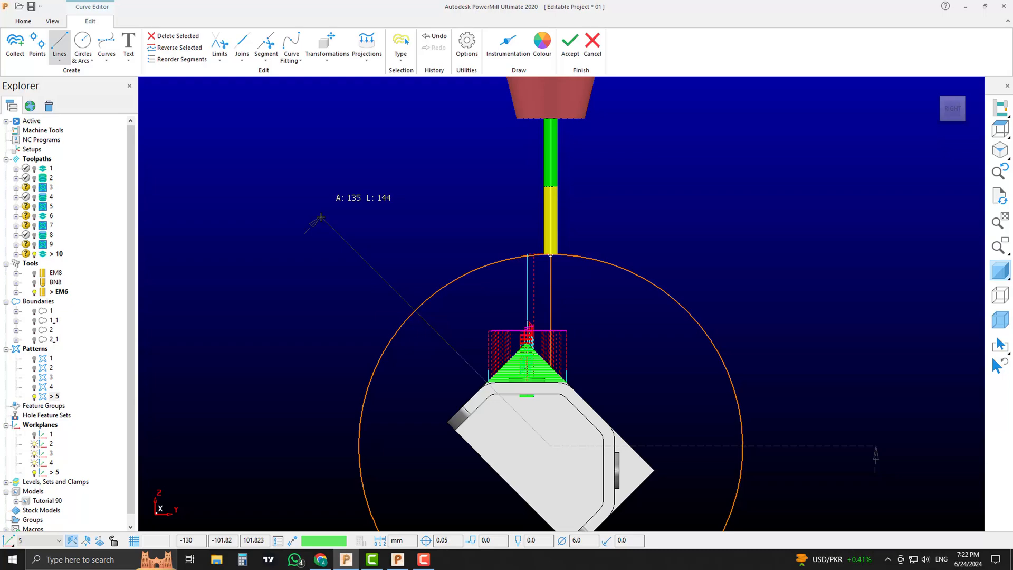
click(321, 217)
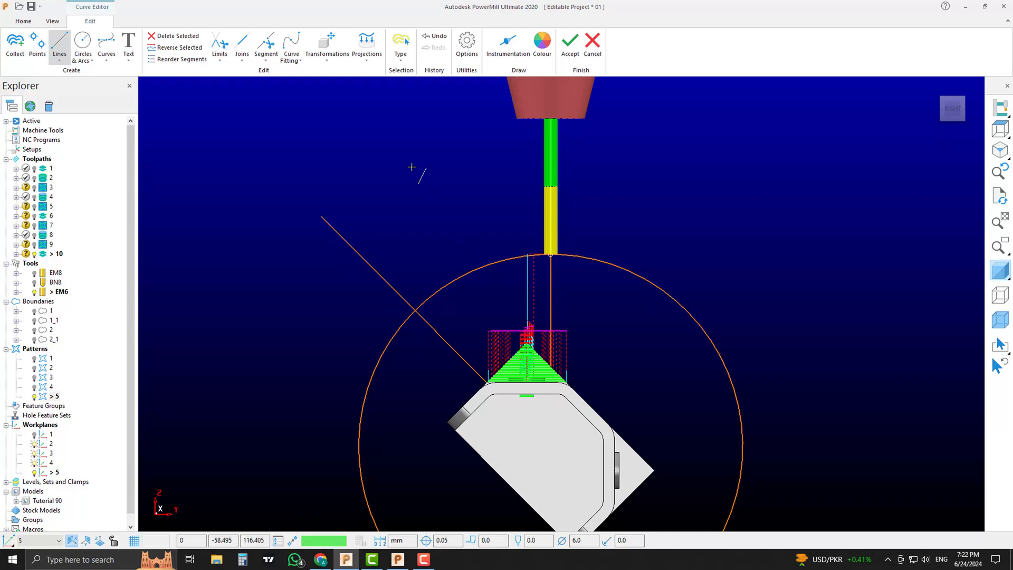
- Limit the circle at its intersections with the two lines, keeping only the arc between them
click(220, 45)
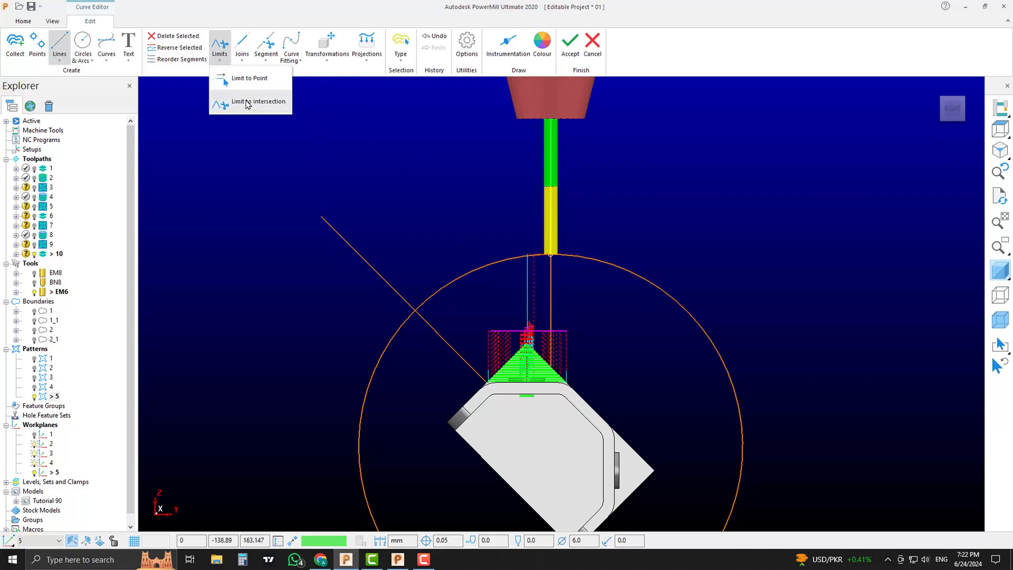
click(248, 103)
click(391, 339)
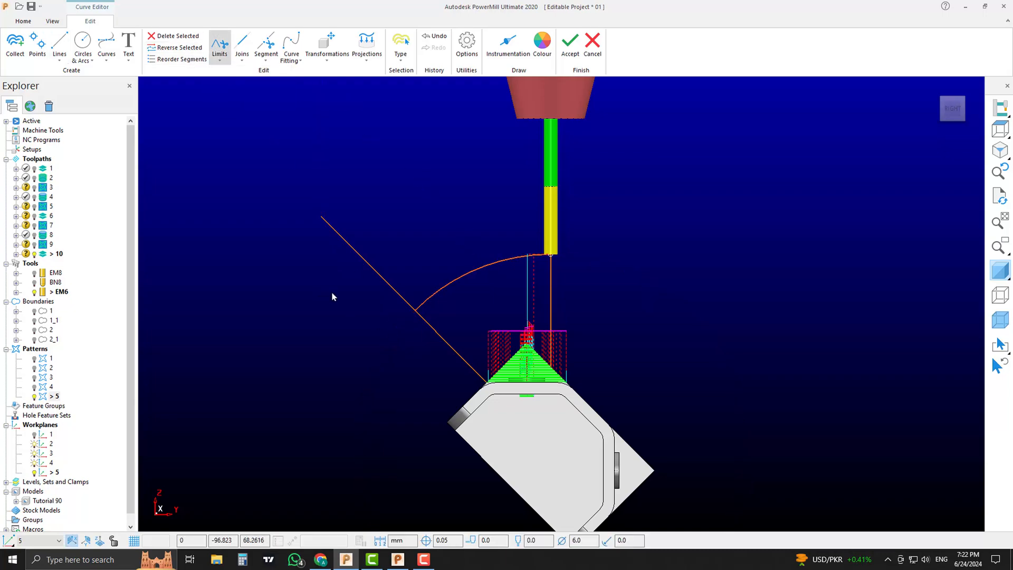
scroll(391, 314, down, 3)
scroll(450, 333, up, 4)
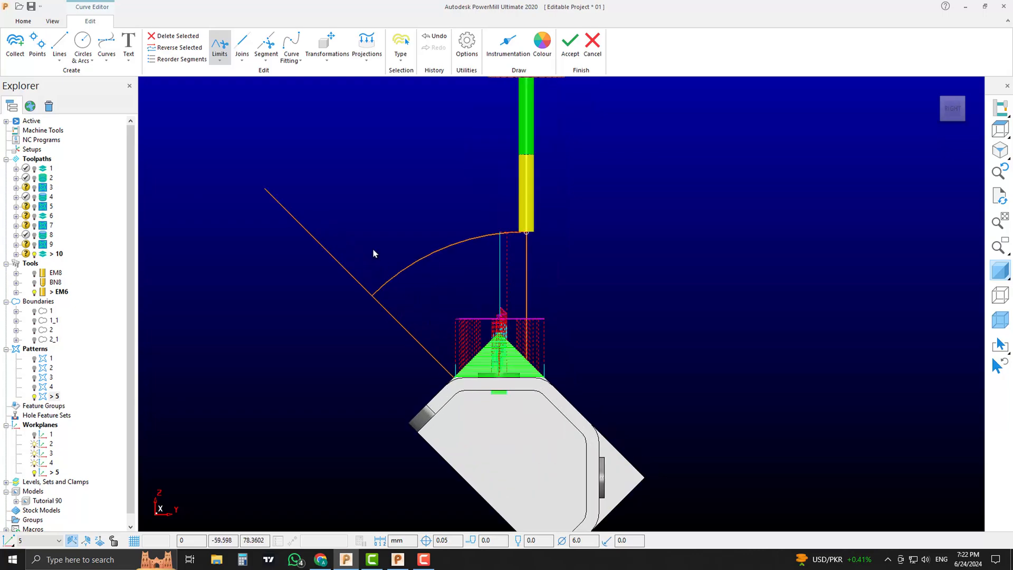
- Delete the construction lines from the pattern and accept the curve edits
key(Escape)
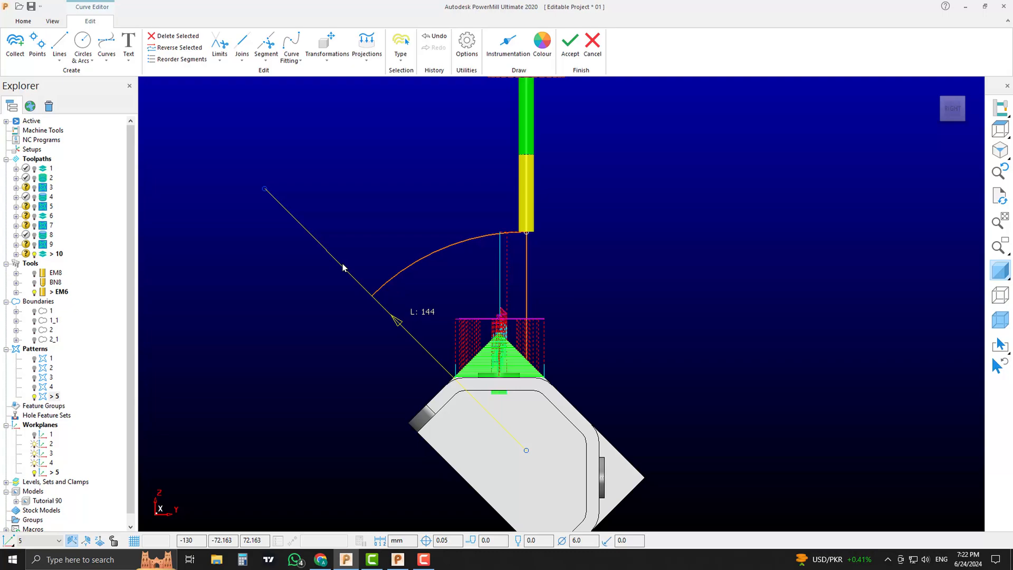
key(Delete)
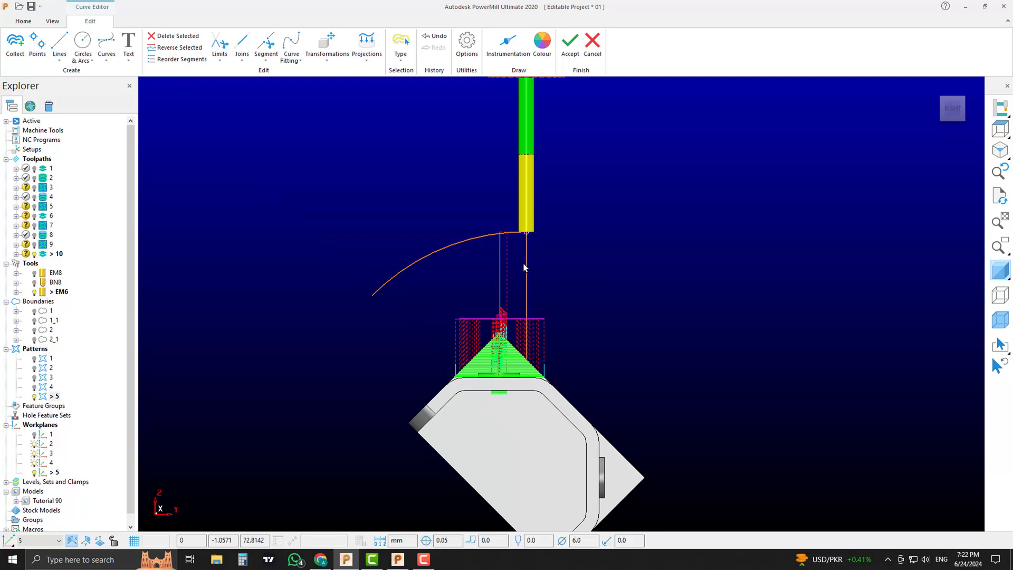
click(574, 42)
- Inspect the new arc's position beside the part and delete pattern 5
middle_drag(627, 205, 587, 324)
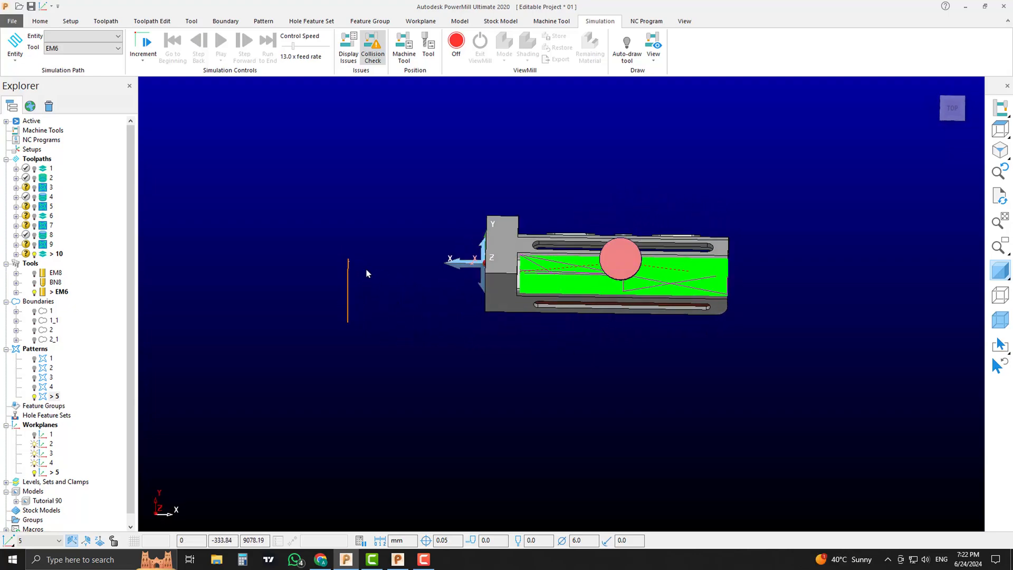
middle_drag(372, 284, 401, 346)
right_click(56, 398)
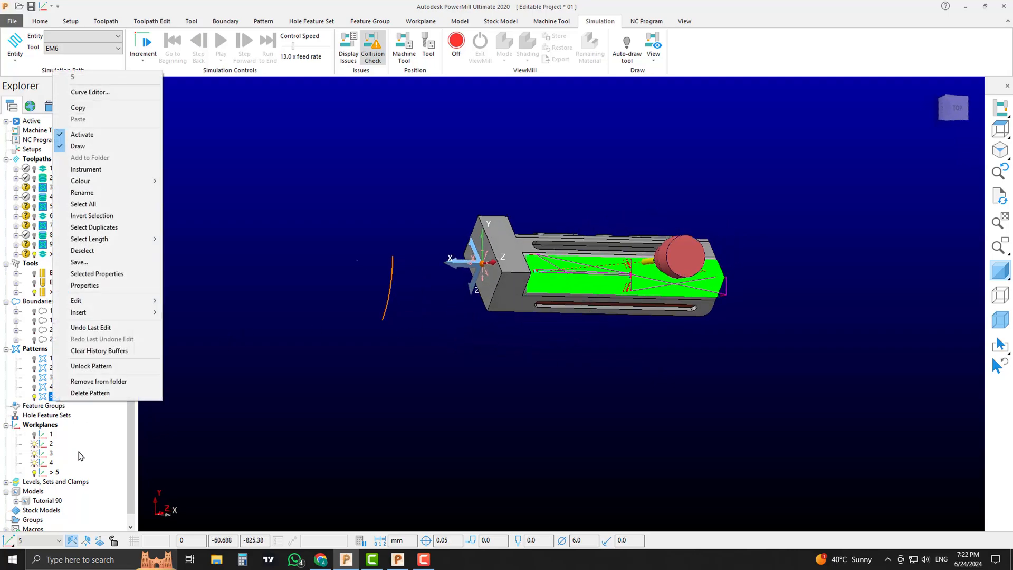
click(100, 394)
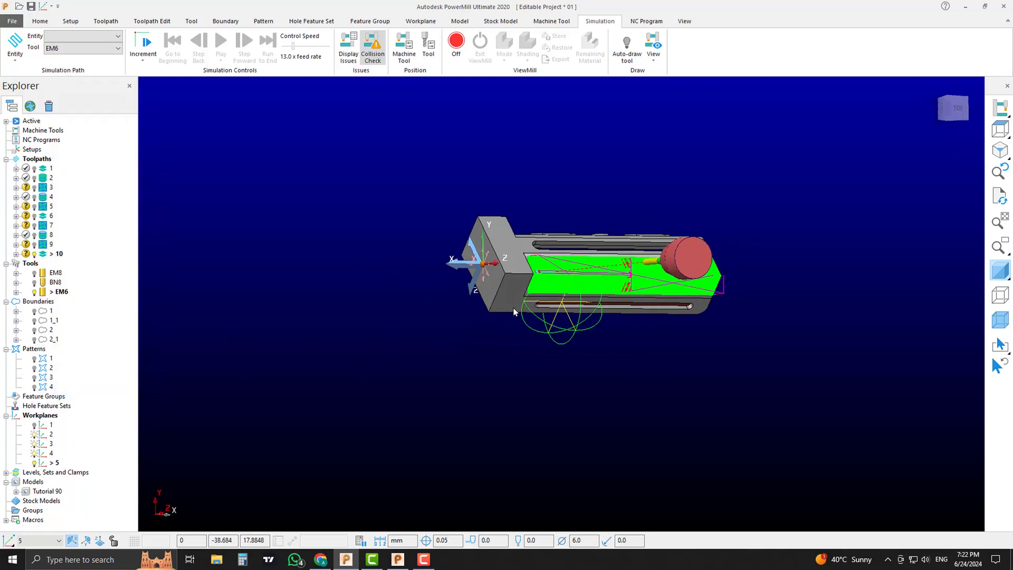
- Check the workplane axes at the part's end face and create a new empty pattern
middle_drag(328, 412, 507, 348)
scroll(505, 345, up, 6)
scroll(504, 343, up, 3)
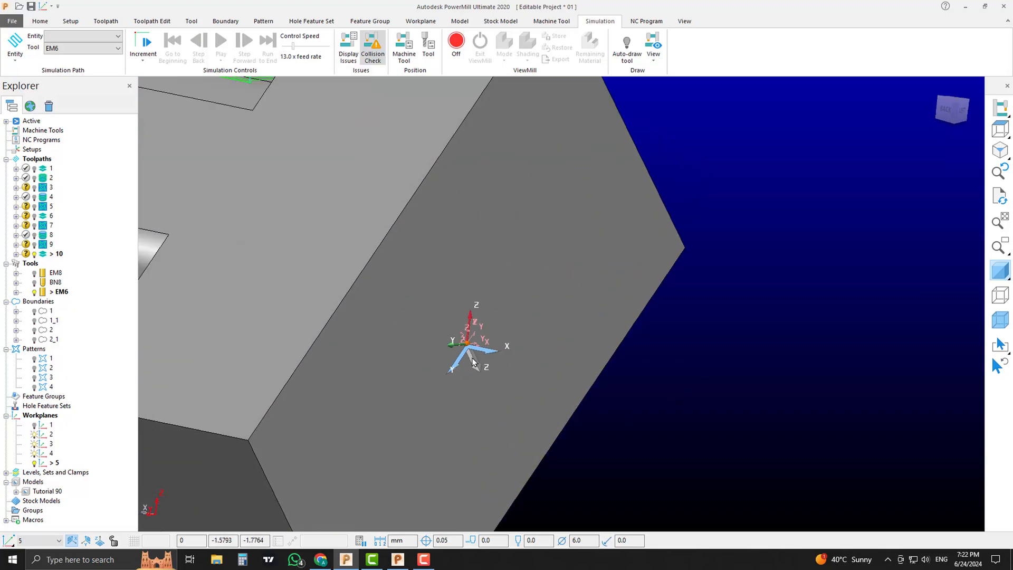
scroll(473, 361, down, 6)
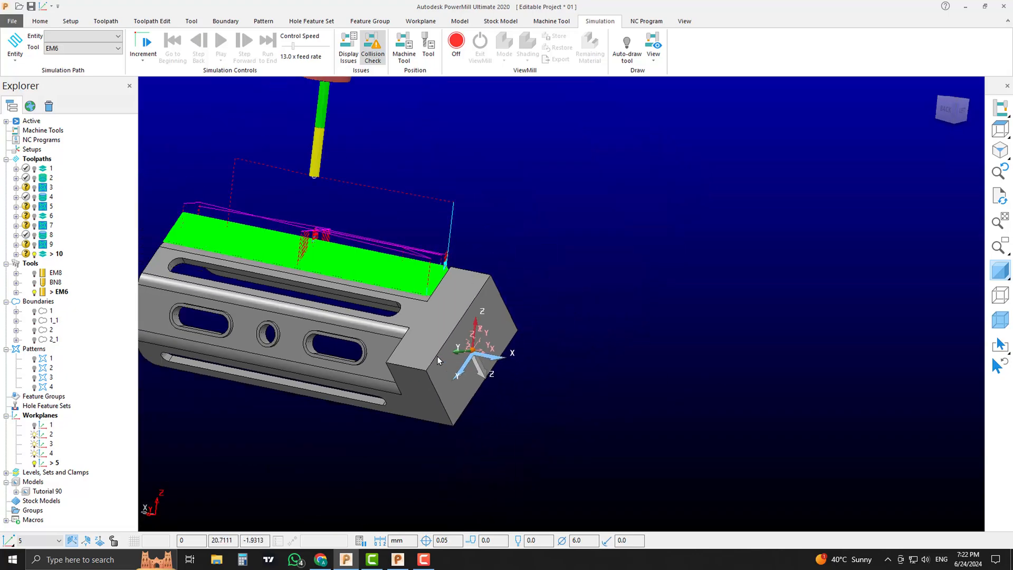
shift+middle_drag(395, 352, 501, 333)
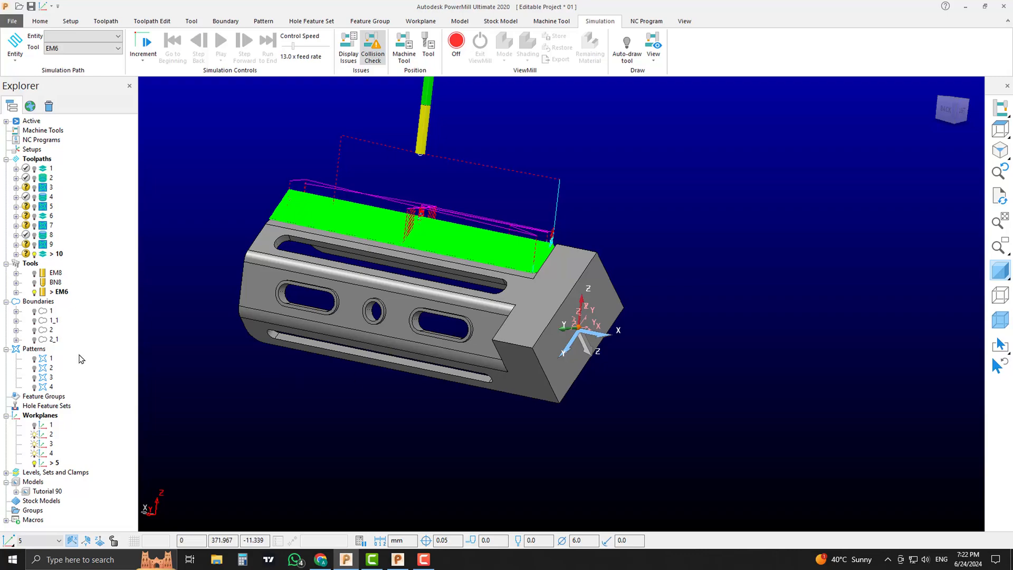
right_click(36, 350)
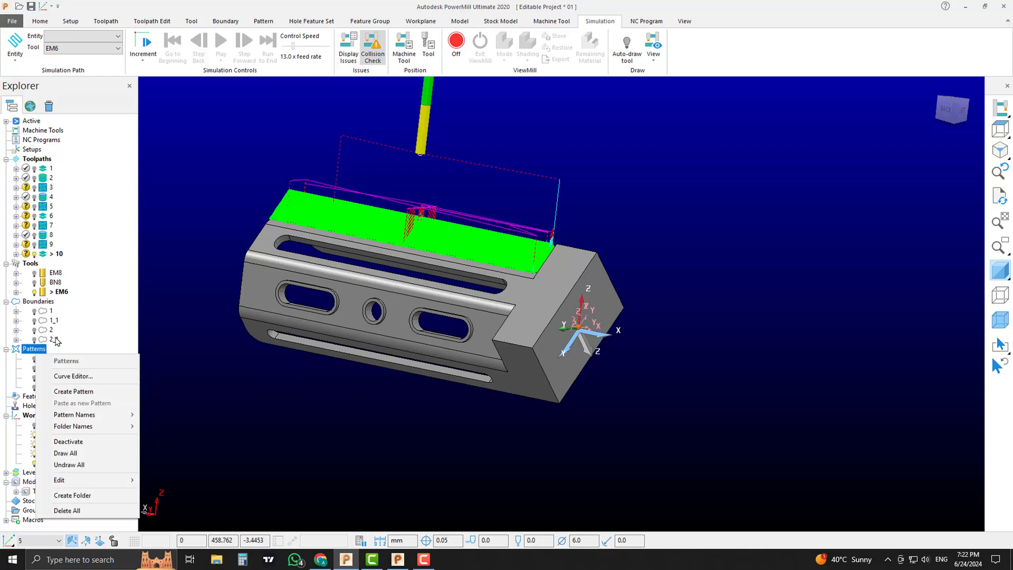
click(92, 391)
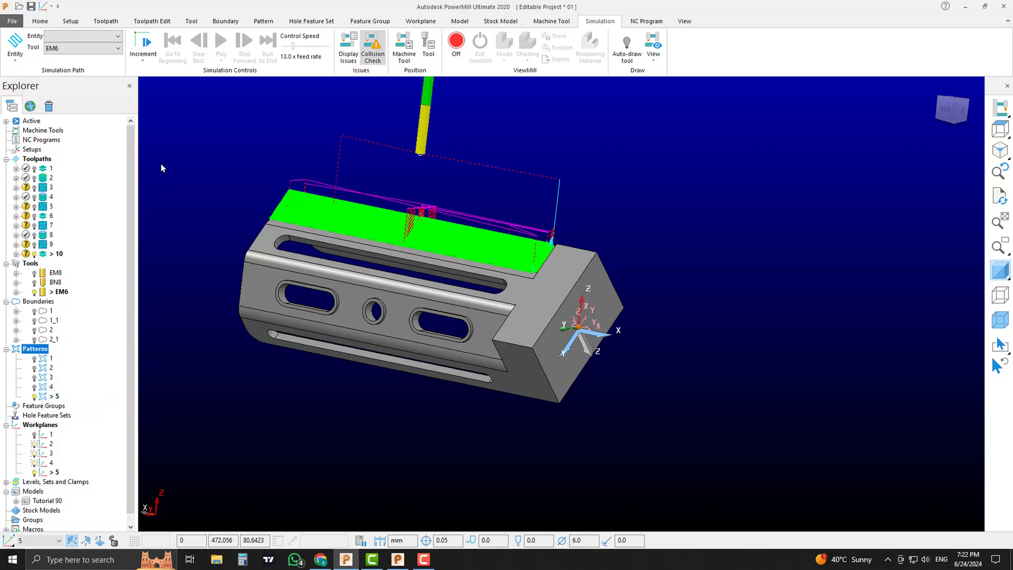
- Try a circle of radius 85 mm in pattern 5, centred beyond the part's end face, and discard the curve edits
right_click(46, 399)
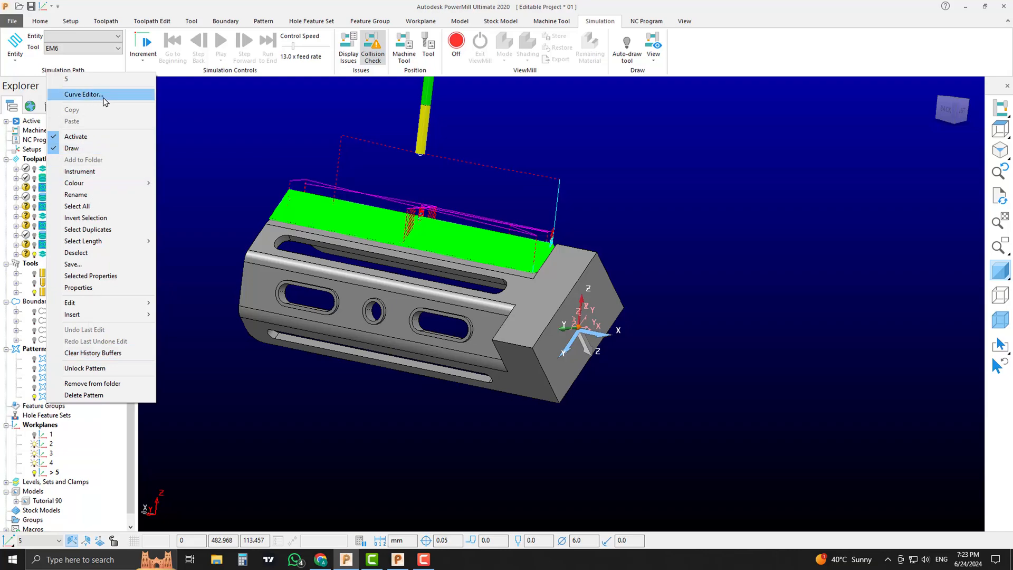
click(84, 94)
click(82, 42)
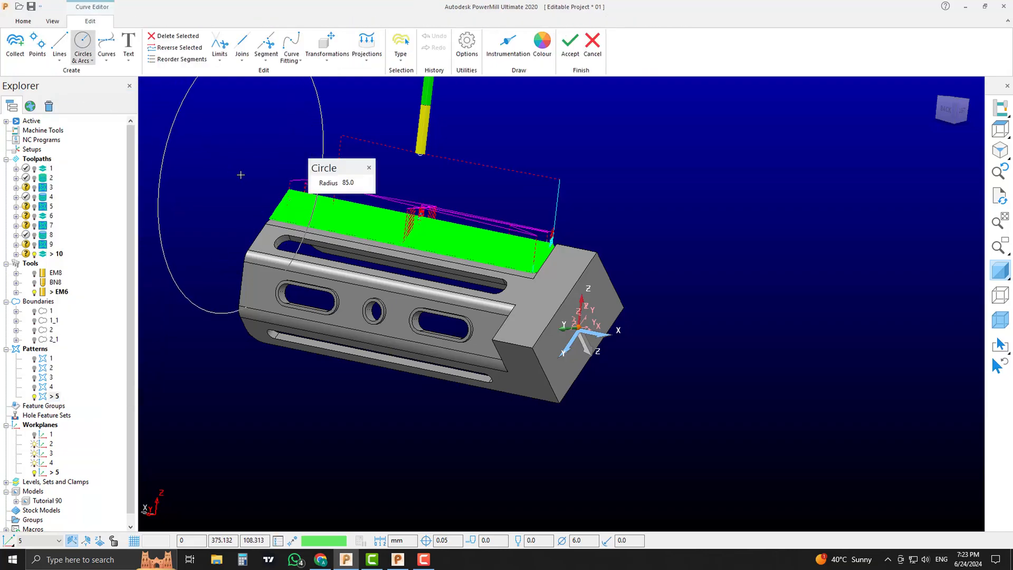
text(-13)
key(Return)
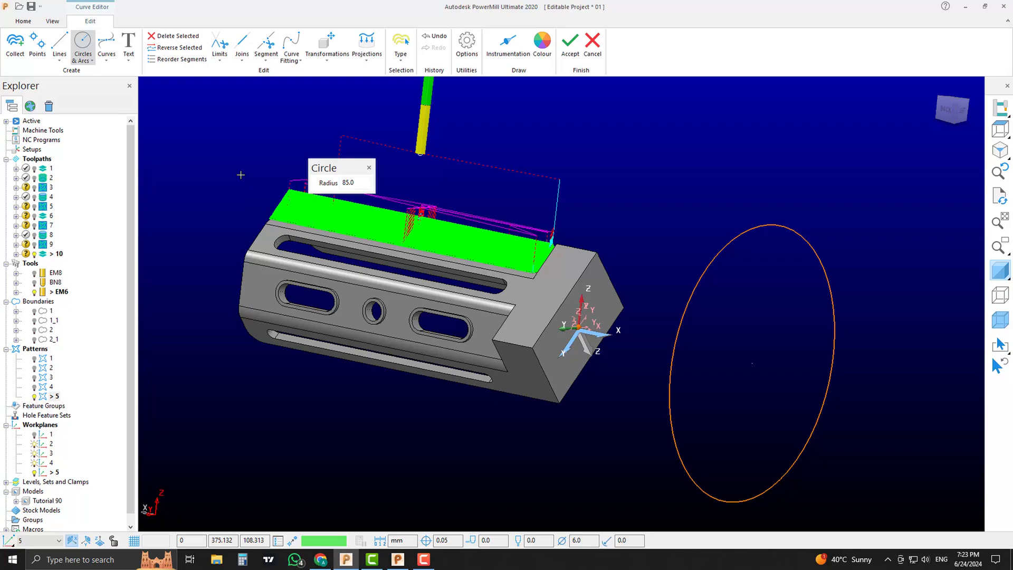
middle_drag(316, 211, 527, 295)
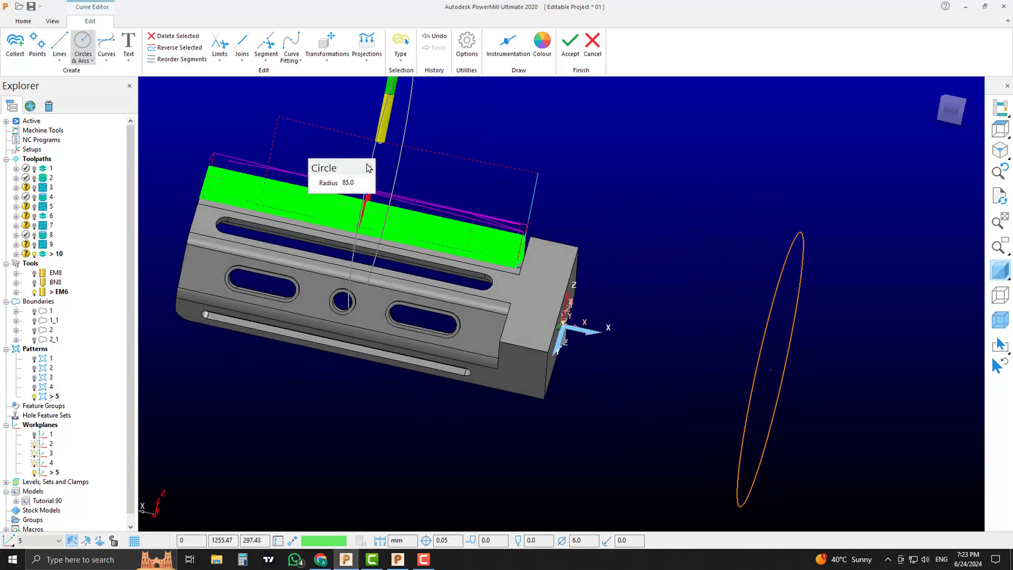
key(Escape)
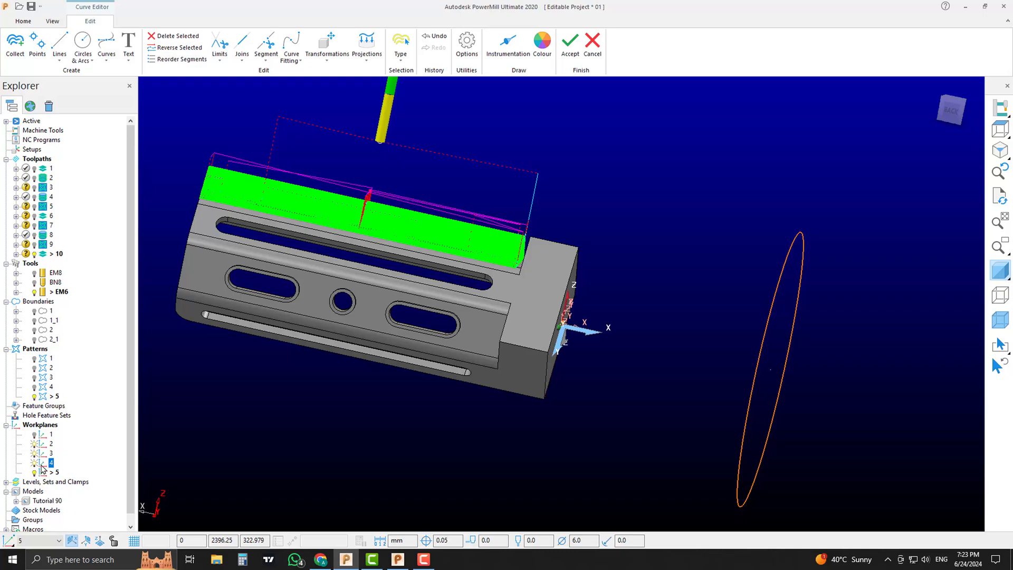
click(592, 43)
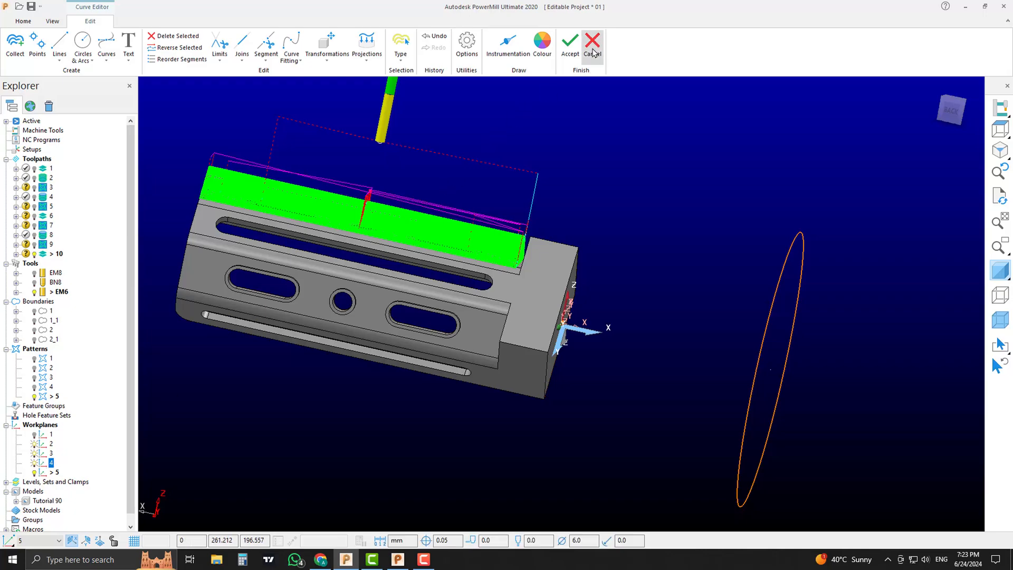
- Try a circle of radius 85 mm in pattern 5, placed around the middle of the part
right_click(49, 396)
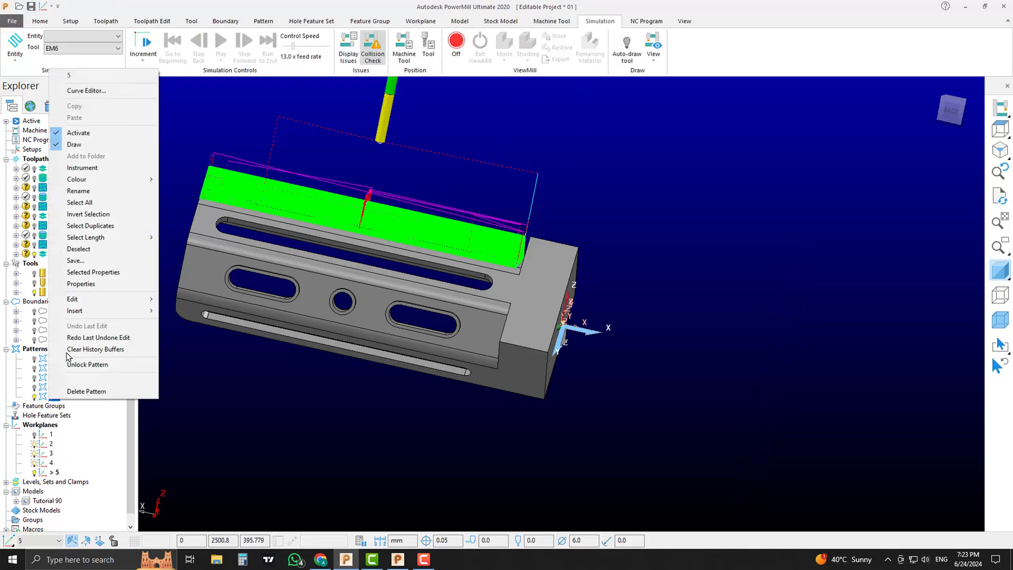
click(74, 87)
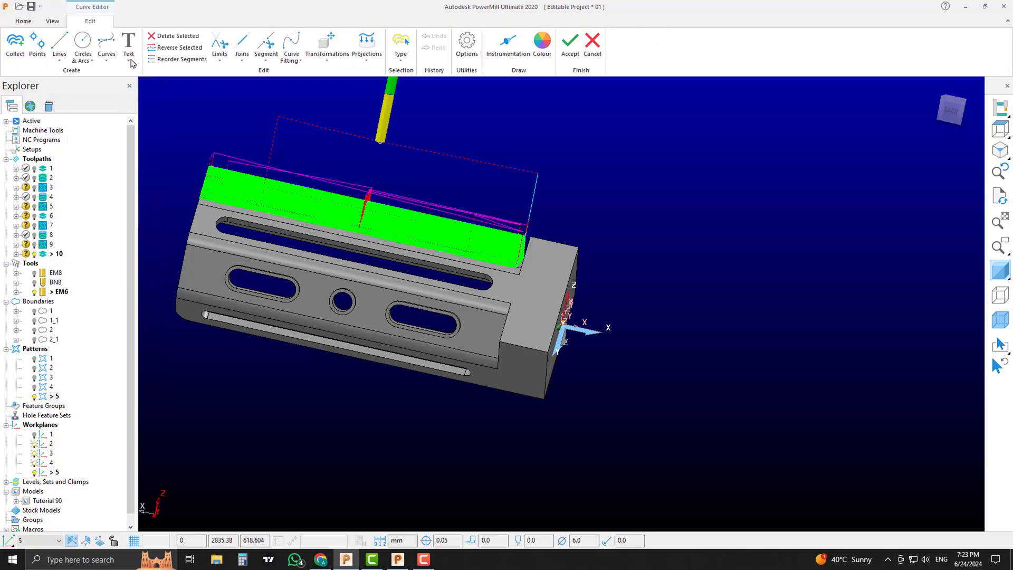
click(83, 42)
key(Return)
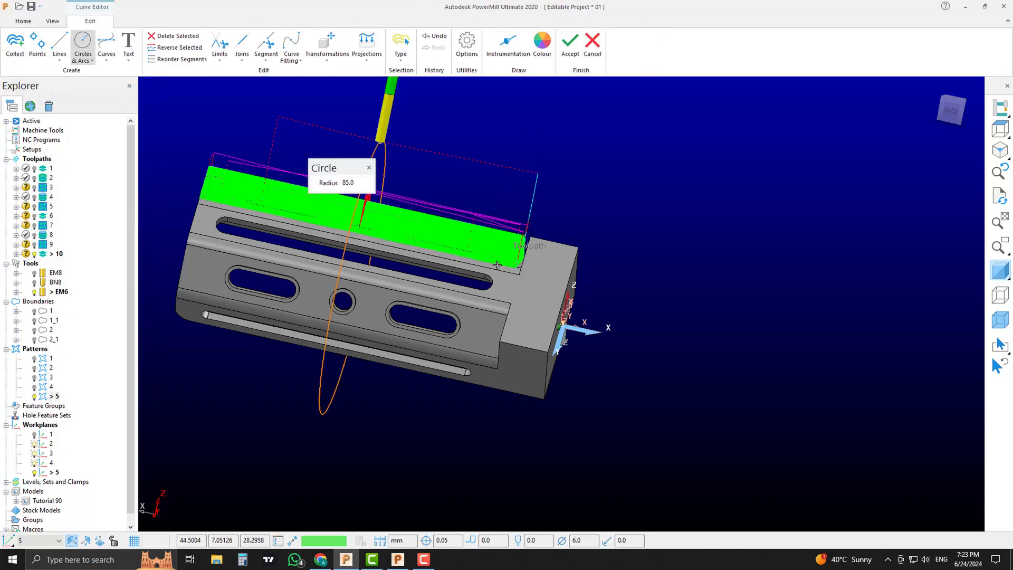
- Examine the circle's position against the part and the workplane axes from several angles, and discard the curve edits
middle_drag(494, 299, 579, 336)
scroll(579, 336, up, 6)
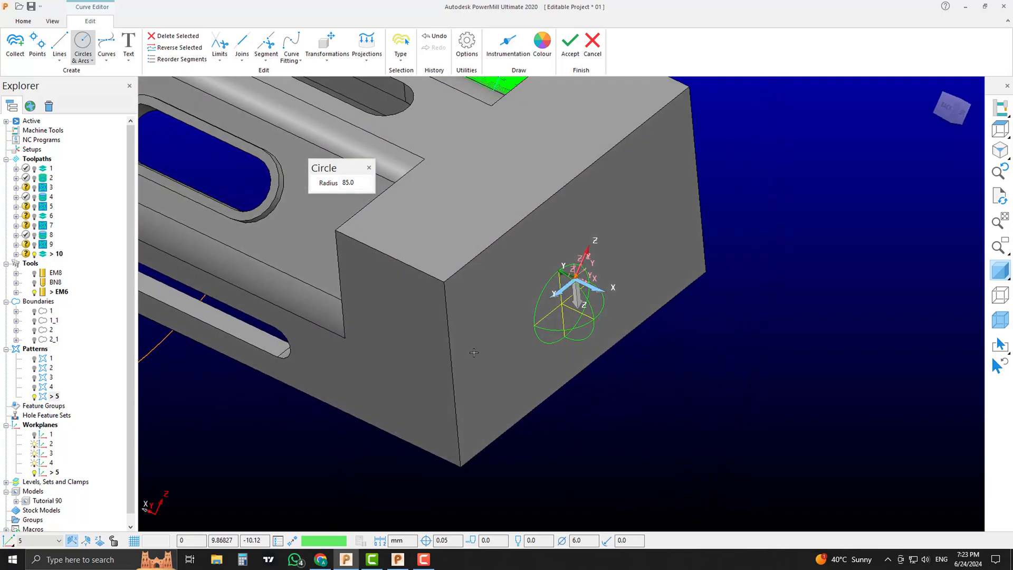
middle_drag(426, 382, 533, 349)
scroll(482, 267, up, 4)
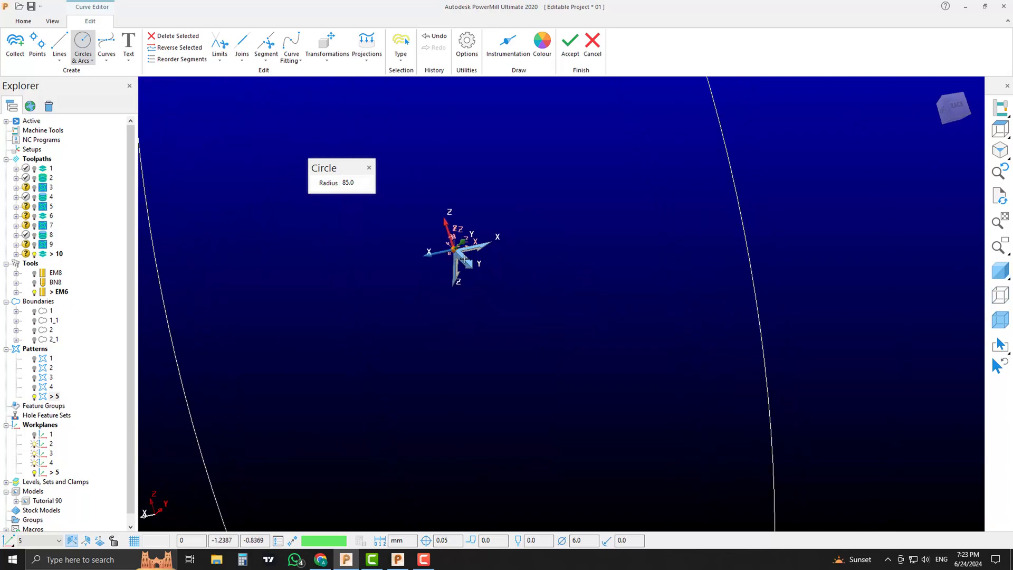
scroll(453, 264, down, 5)
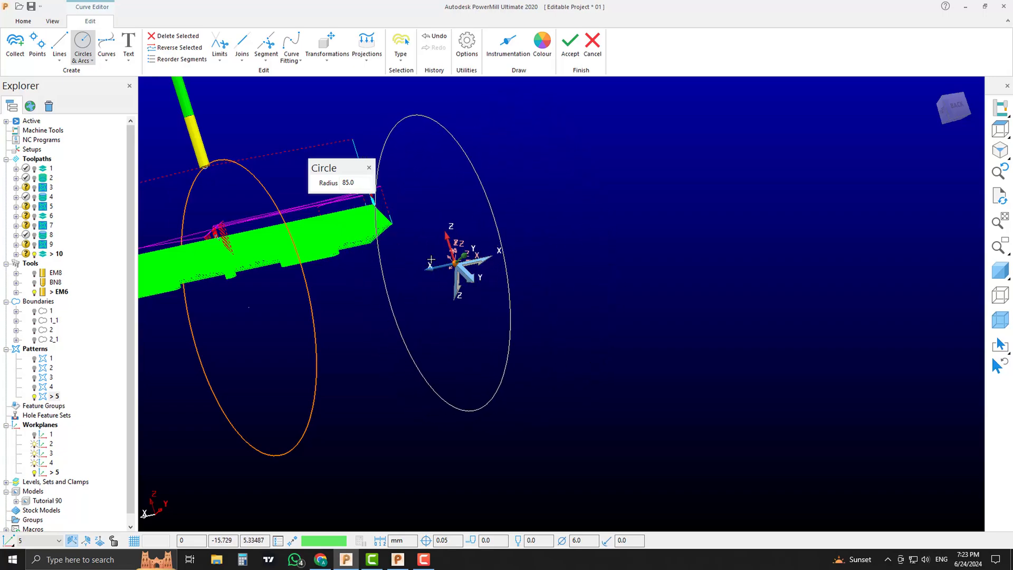
click(370, 168)
scroll(527, 284, down, 3)
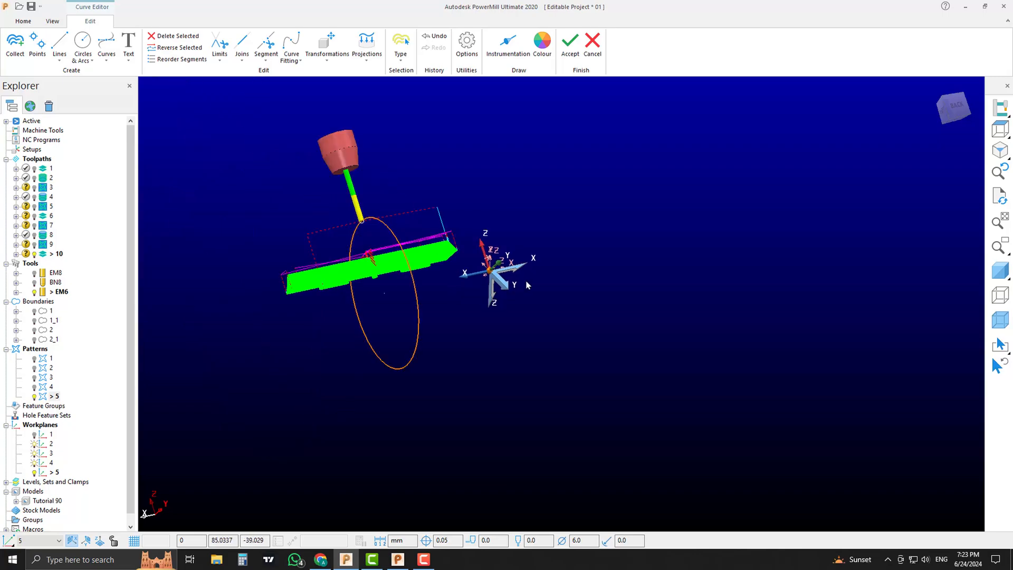
click(999, 270)
mouse_move(822, 285)
middle_down()
mouse_move(771, 310)
mouse_move(527, 273)
middle_up()
scroll(528, 274, up, 3)
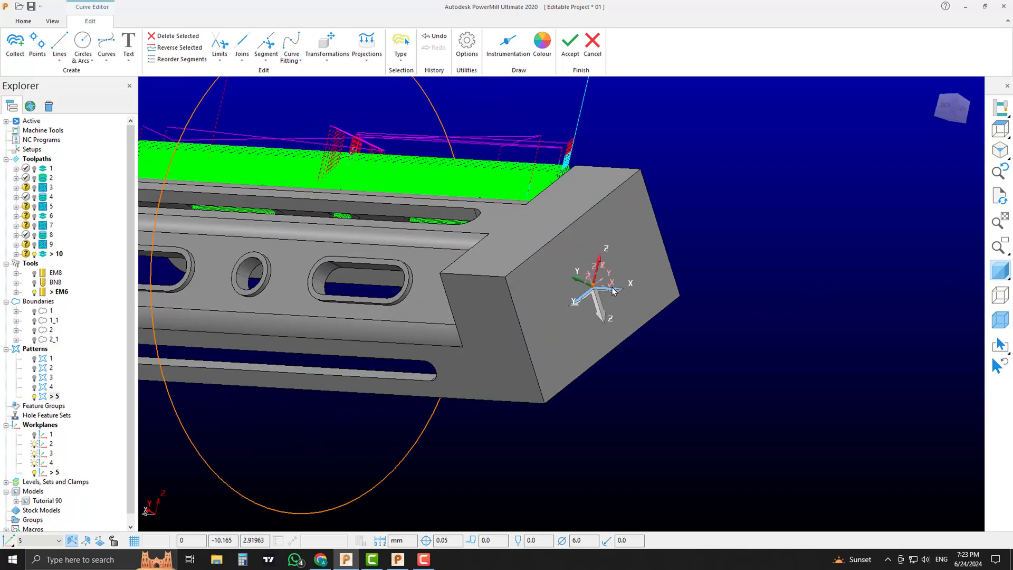
scroll(591, 306, down, 3)
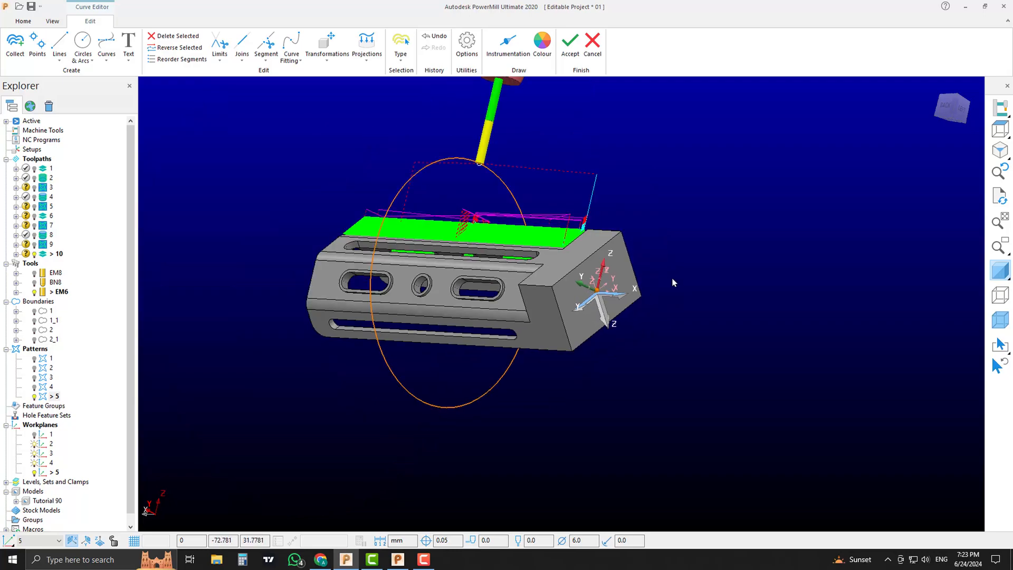
middle_drag(673, 282, 654, 317)
click(591, 51)
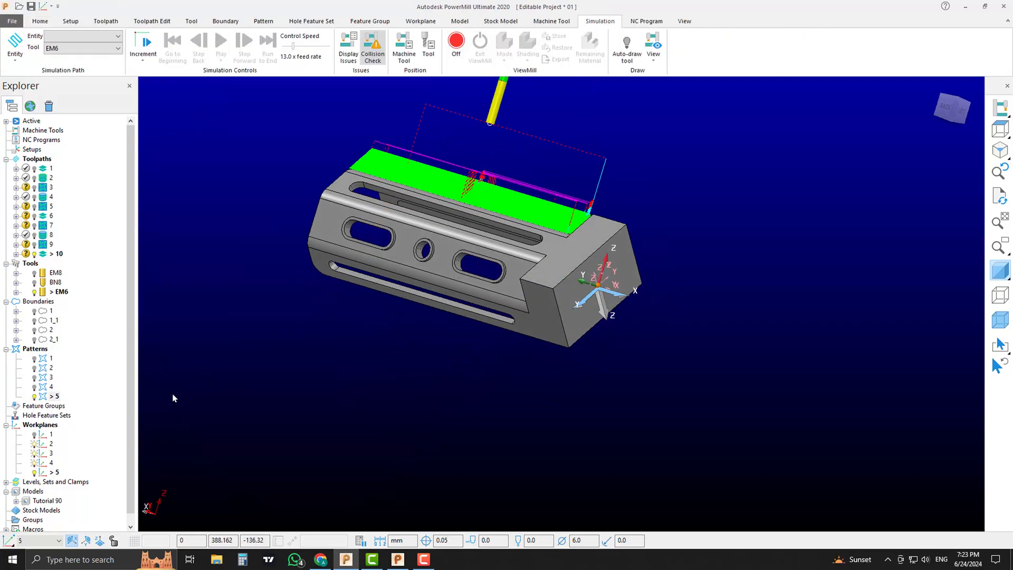
- Try to delete workplane 5
right_click(50, 474)
click(110, 466)
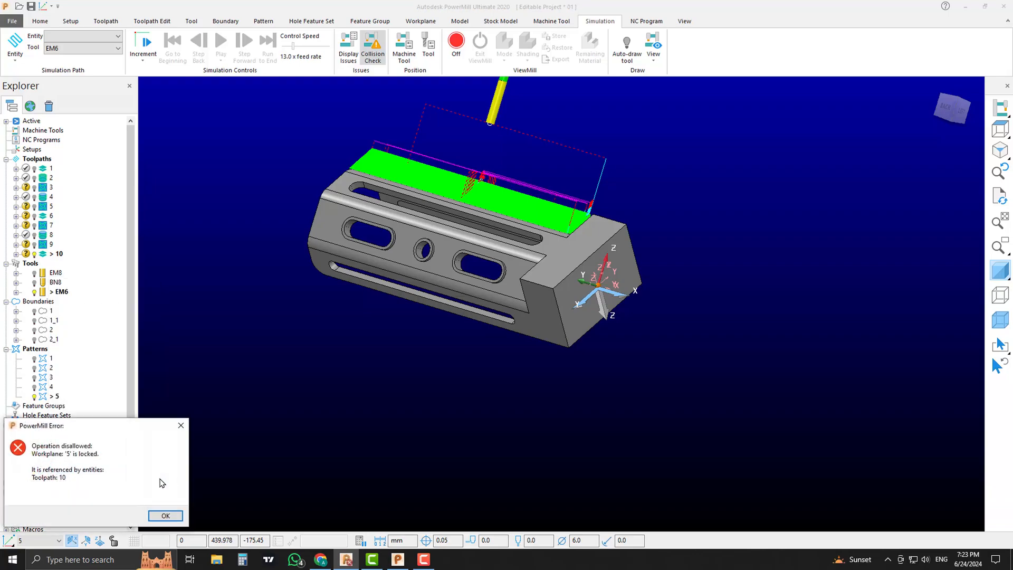
click(166, 515)
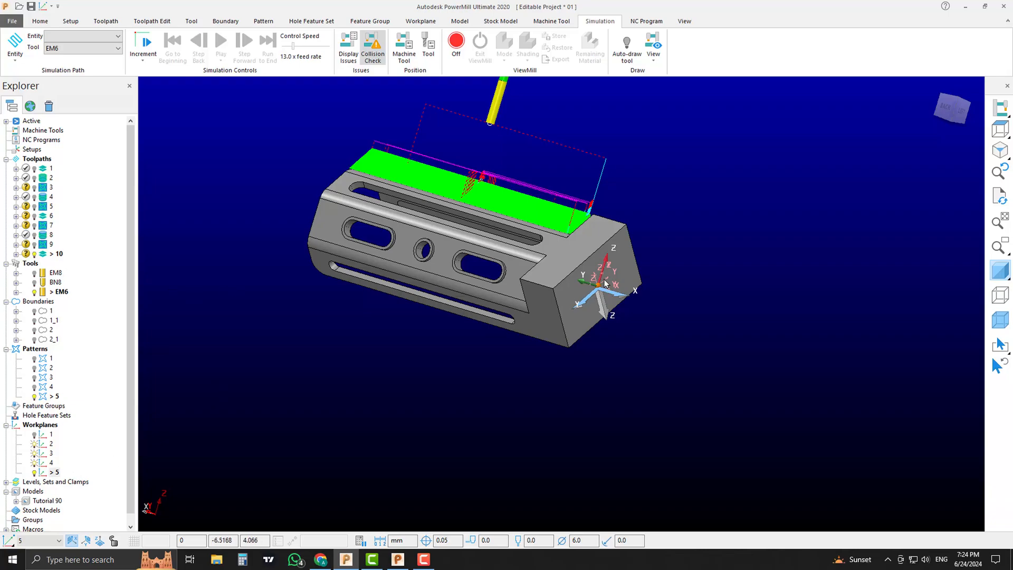
- Draw a circle of radius 85 mm in pattern 5, centred on the workplane axis at X 130 around the part
scroll(585, 295, up, 2)
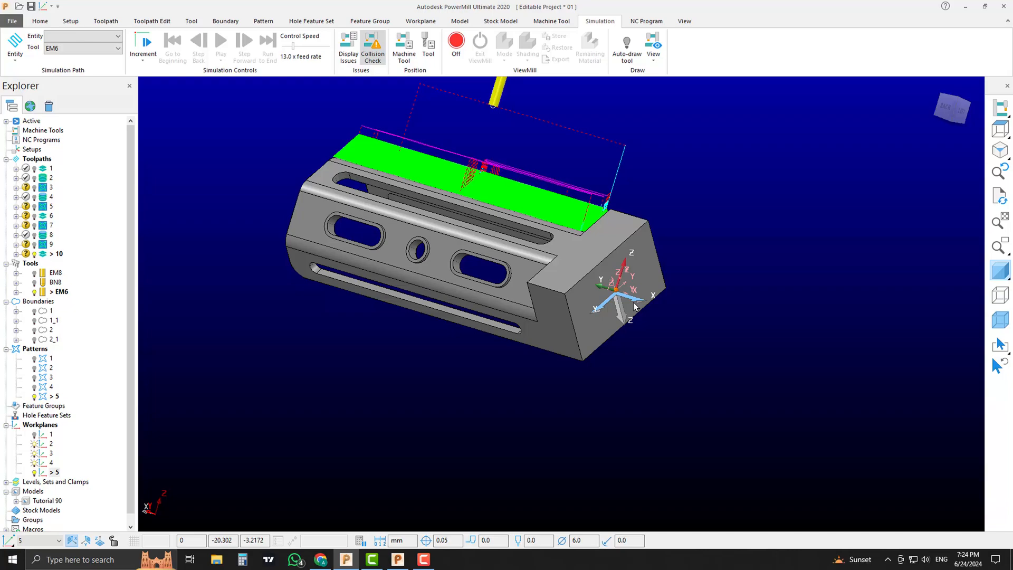
scroll(576, 257, up, 2)
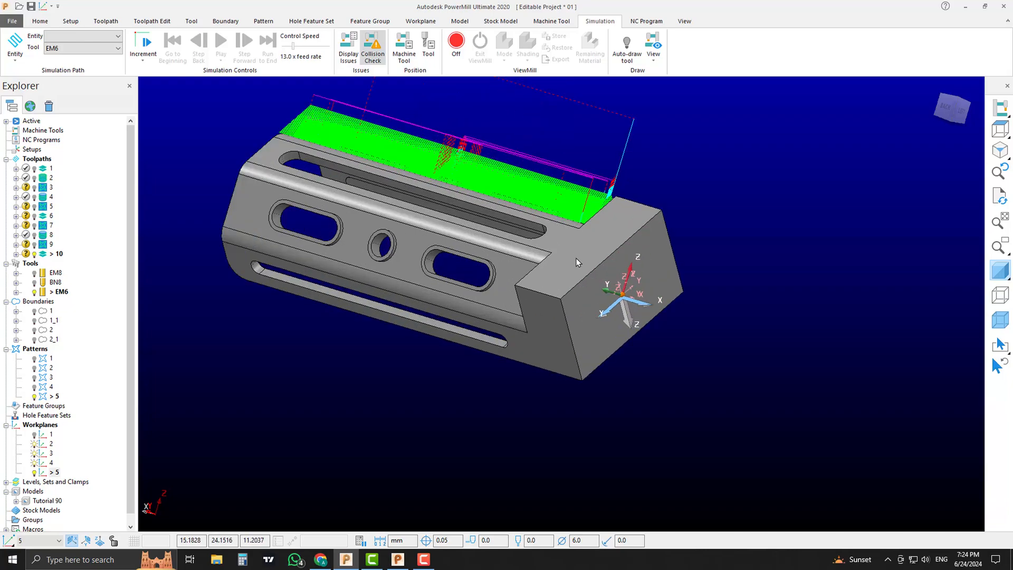
middle_drag(576, 258, 603, 253)
scroll(587, 254, down, 2)
scroll(571, 199, up, 3)
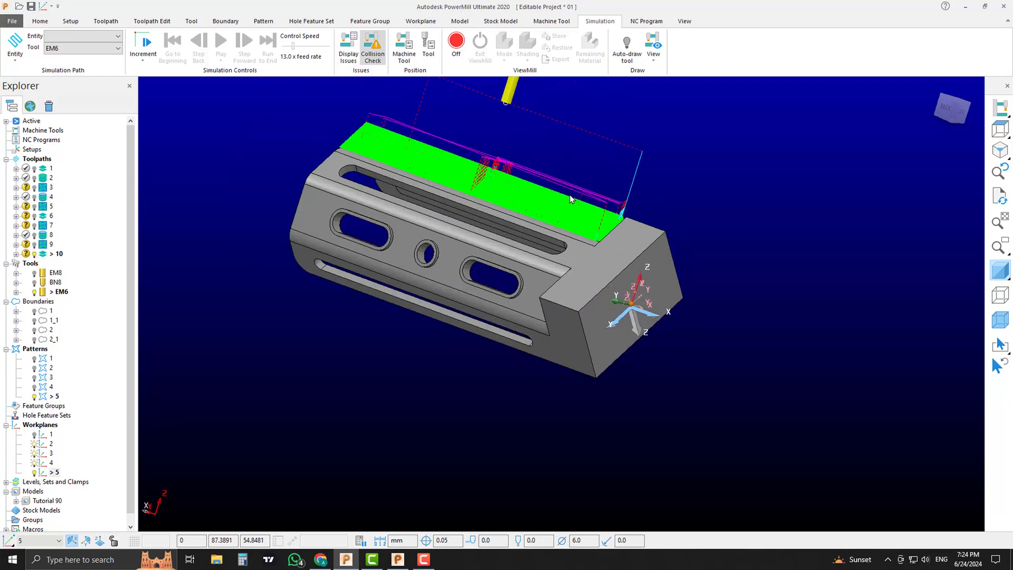
right_click(50, 399)
click(97, 93)
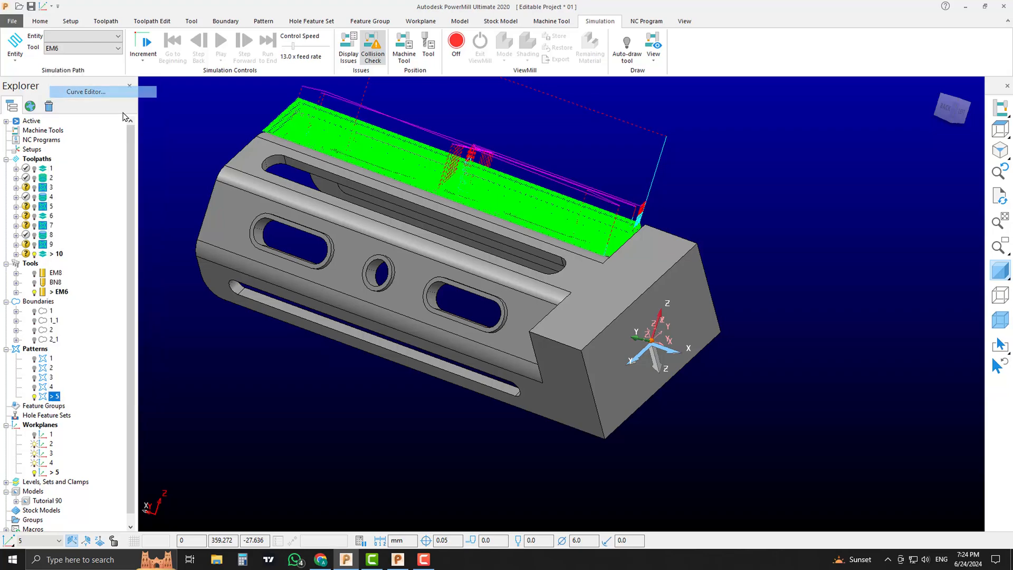
click(83, 42)
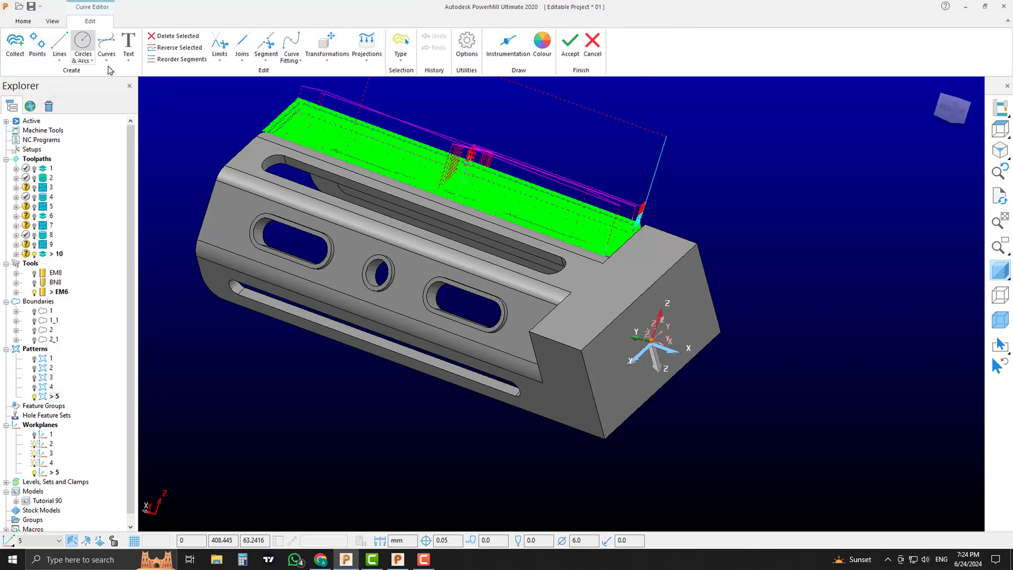
click(396, 244)
scroll(482, 277, down, 4)
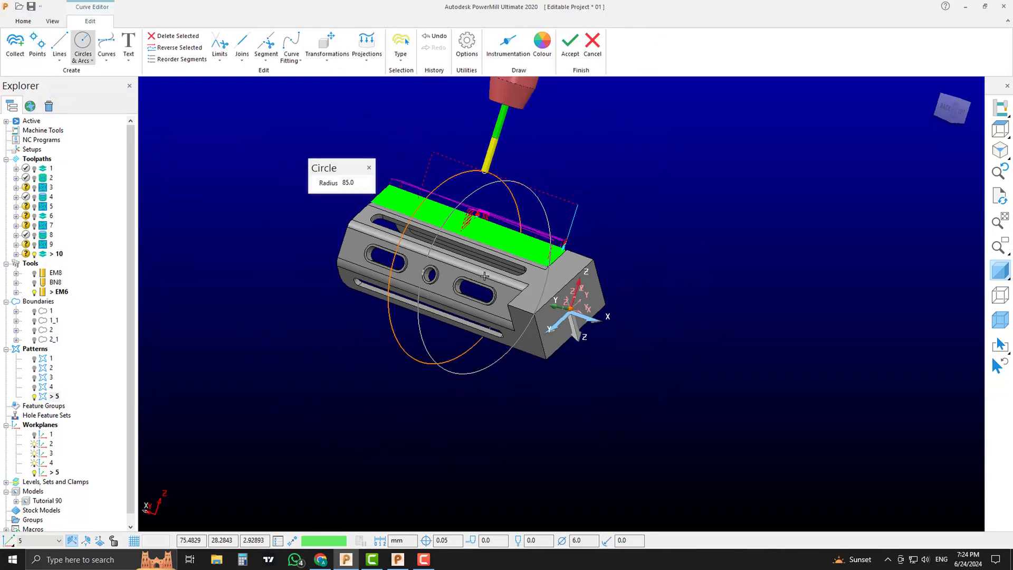
- In the end view, draw a vertical line and a line at 135° about 150 mm long from the circle's centre
click(60, 42)
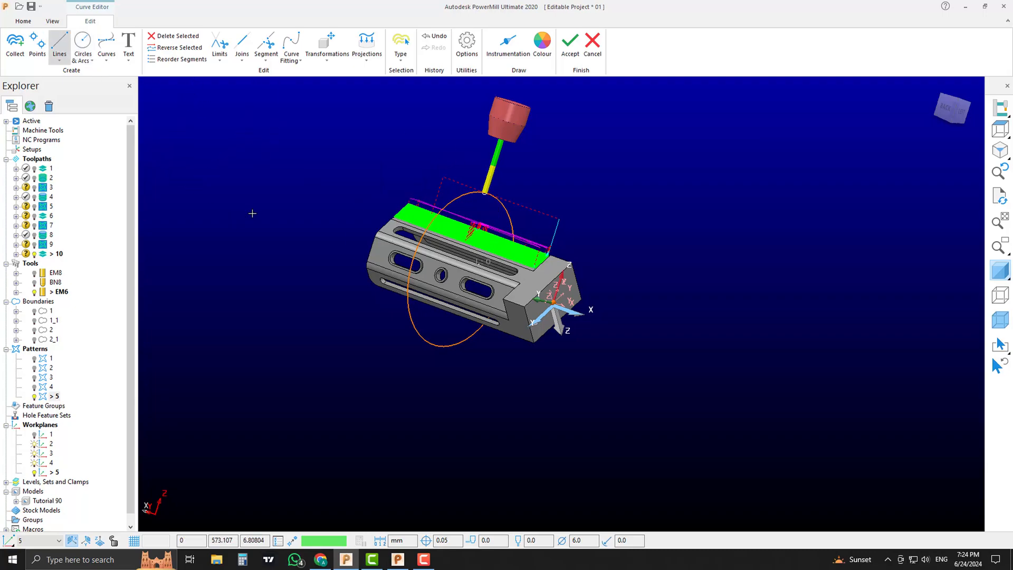
click(952, 109)
click(936, 108)
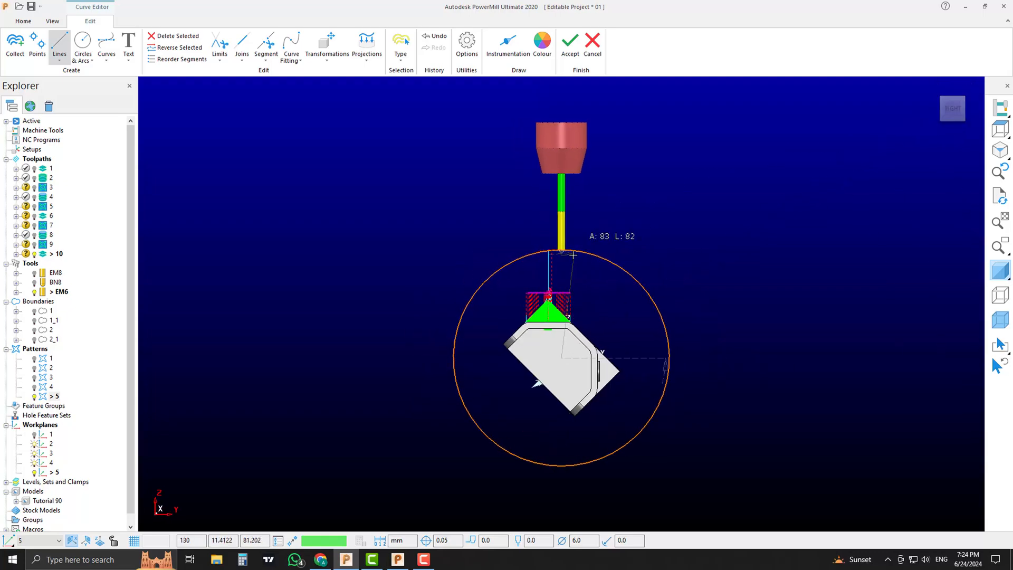
click(561, 213)
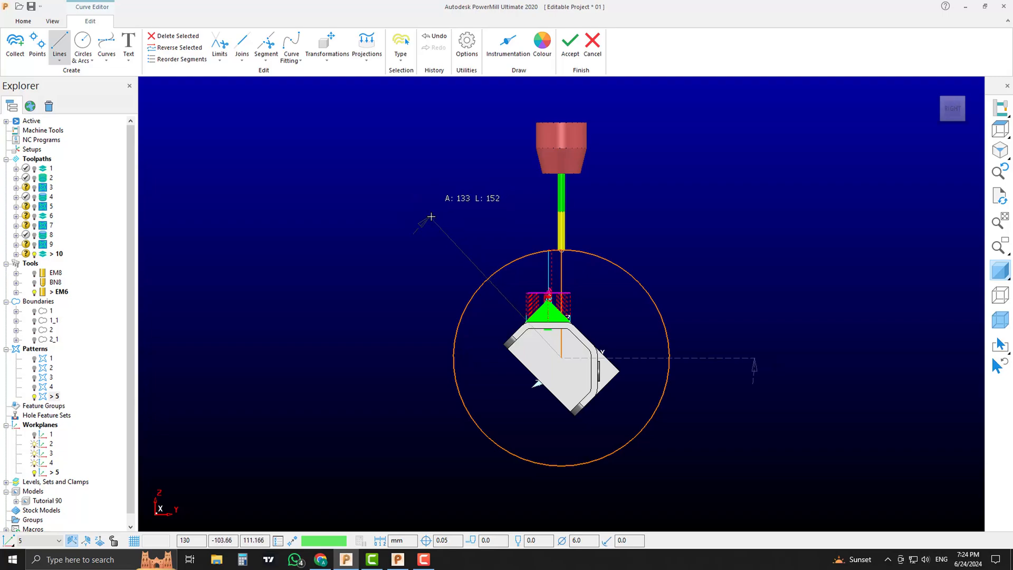
click(426, 224)
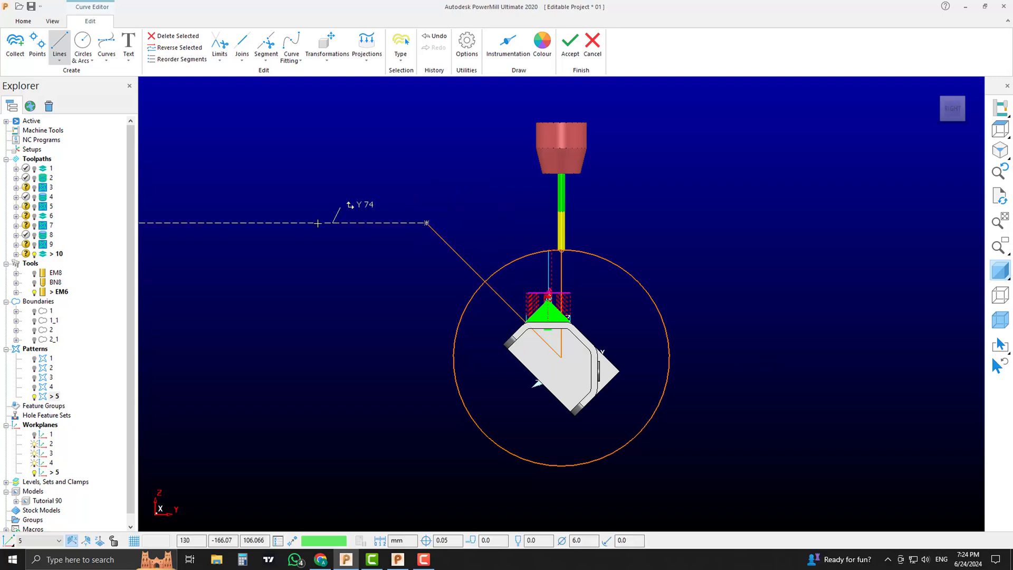
- Limit the circle to its intersections with the two lines, keeping only the arc between them
click(218, 59)
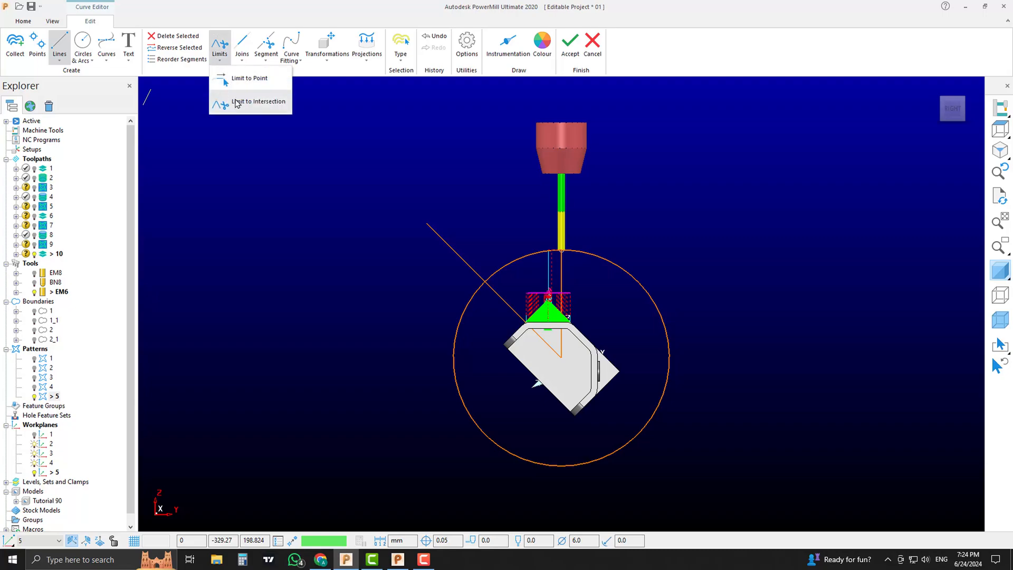
click(248, 103)
click(470, 305)
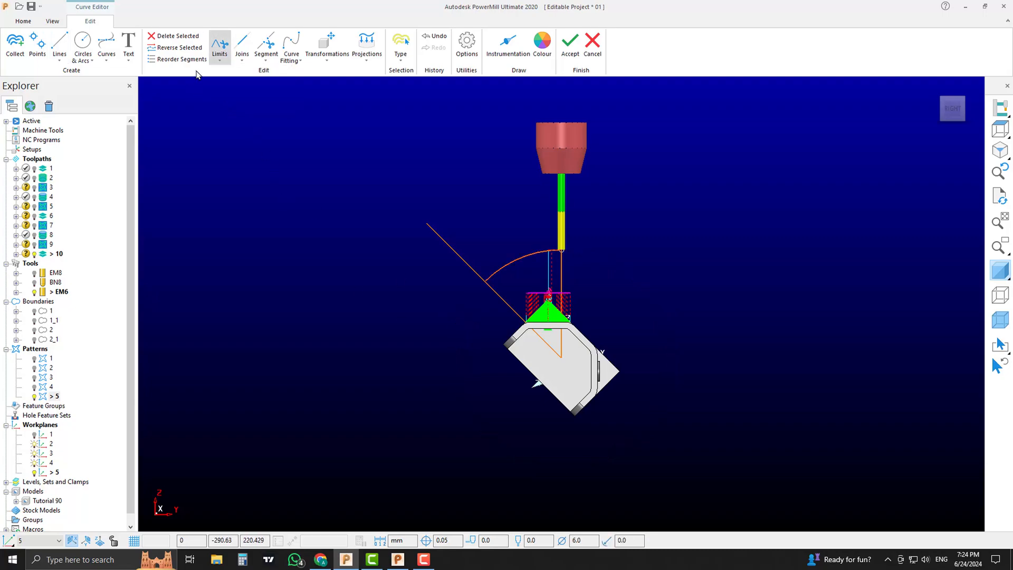
- Remove the two construction lines from pattern 5, keeping only the arc, and accept the curve edits
click(450, 247)
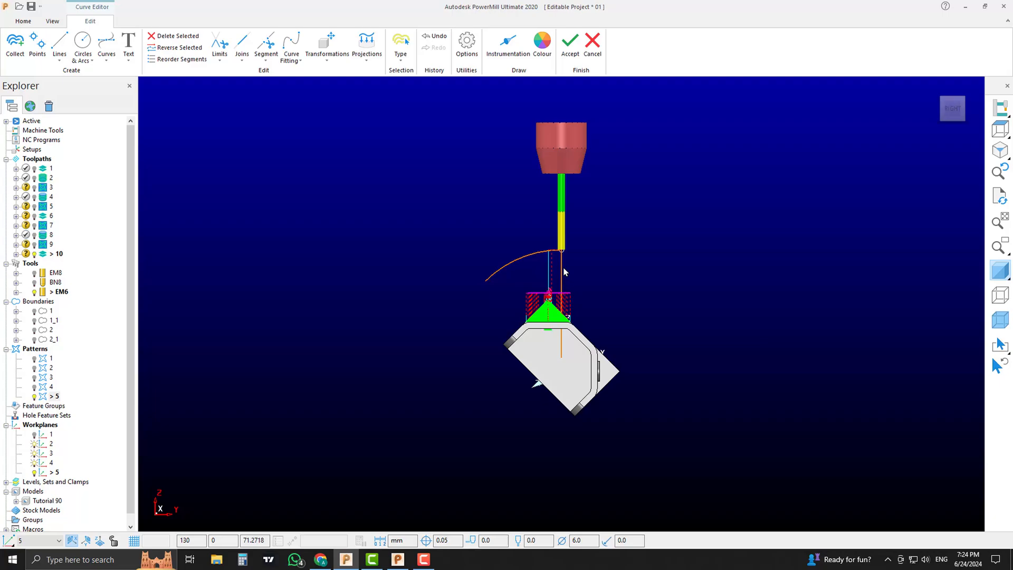
click(569, 46)
middle_drag(569, 330, 594, 271)
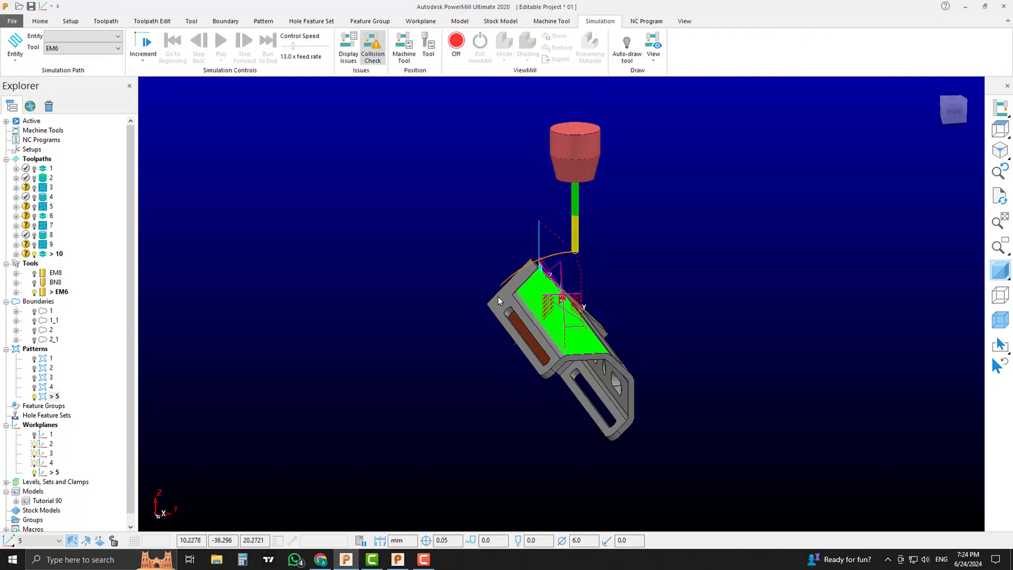
- Create a Pattern Finishing toolpath named 11 that uses pattern 5 as its drive curve
click(40, 21)
click(268, 45)
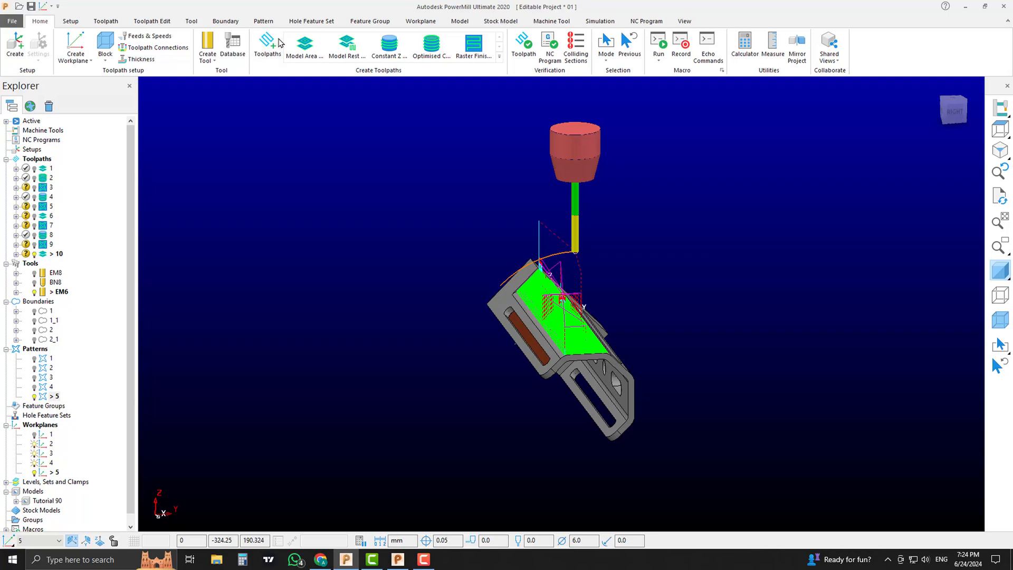
click(219, 185)
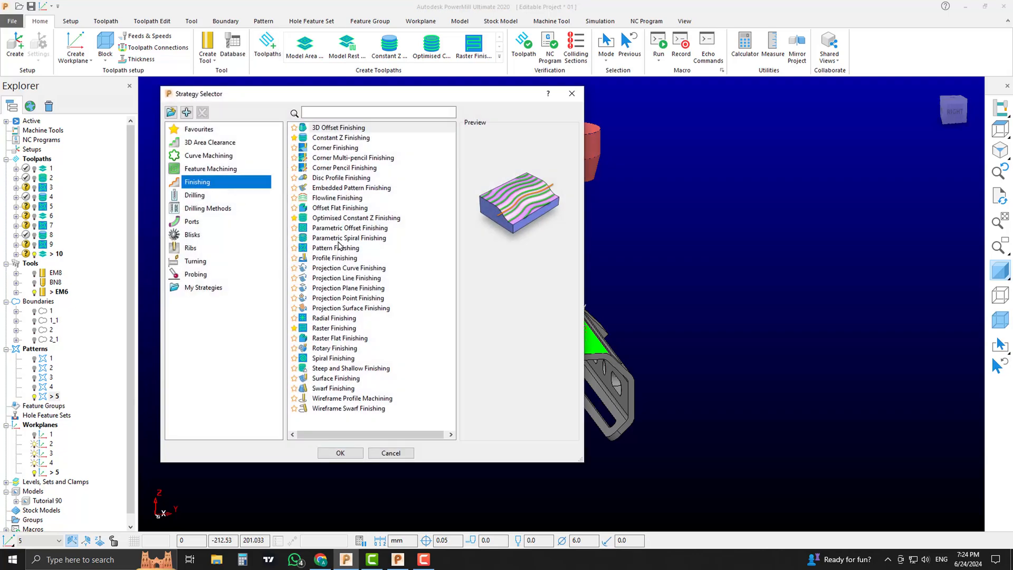
click(339, 247)
click(346, 455)
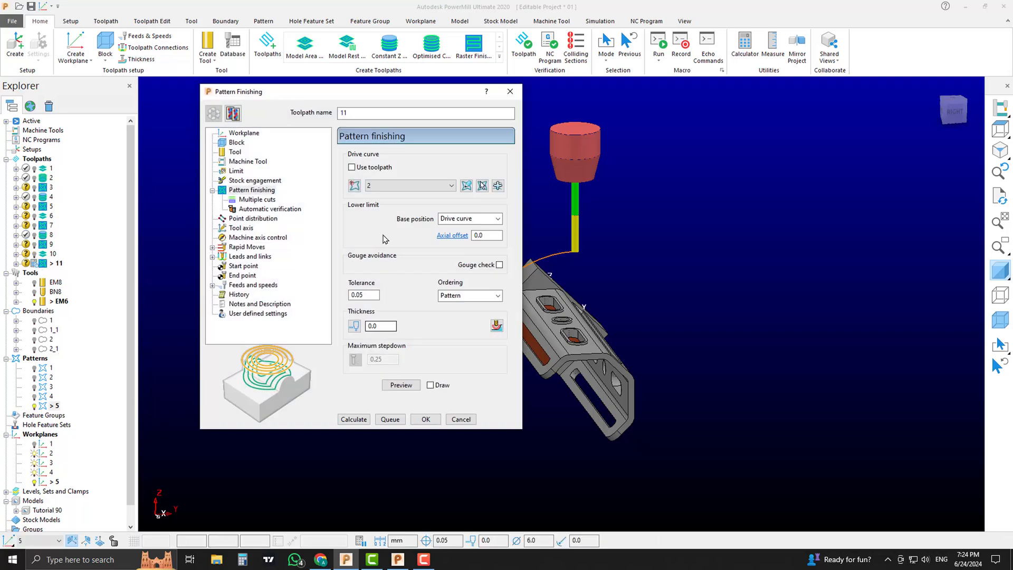
click(405, 192)
click(400, 256)
- Set toolpath 11's tool axis to point toward a line so the tool stays radial along the arc
click(240, 228)
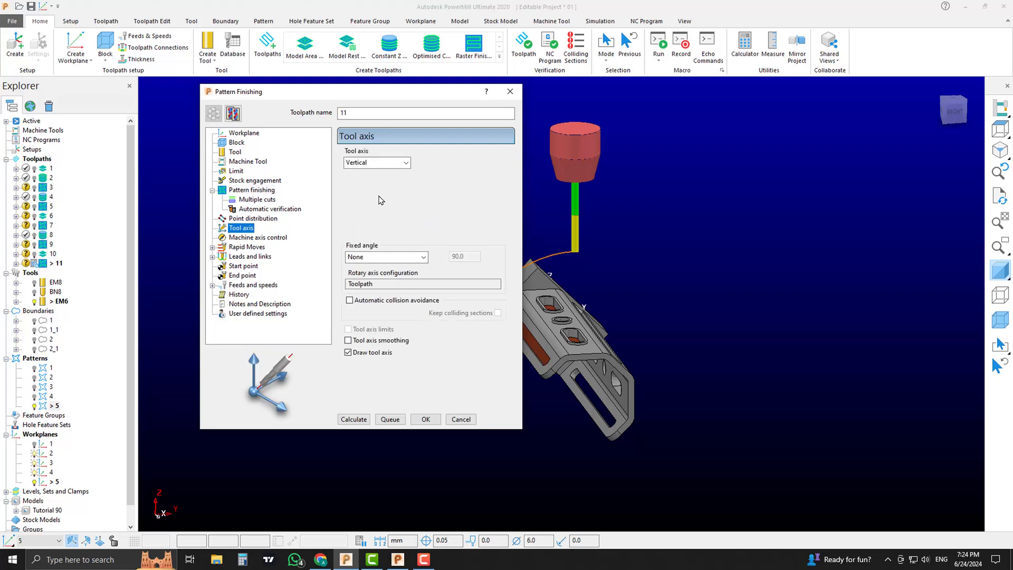
click(383, 163)
click(380, 212)
- Set the toolpath's start point to First point and its end point to Last point, and calculate toolpath 11
click(252, 266)
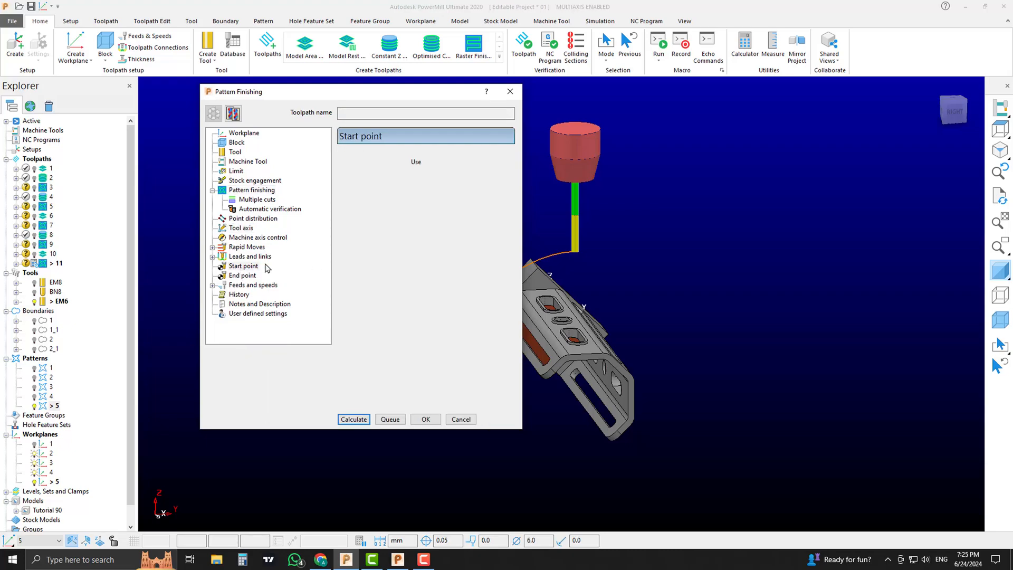
click(460, 165)
click(455, 192)
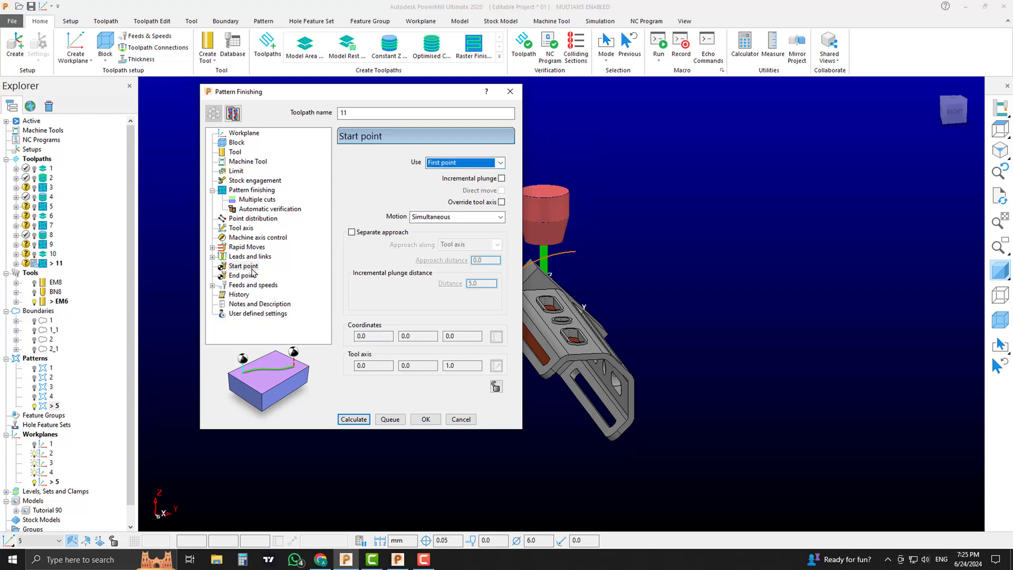
click(241, 276)
click(444, 165)
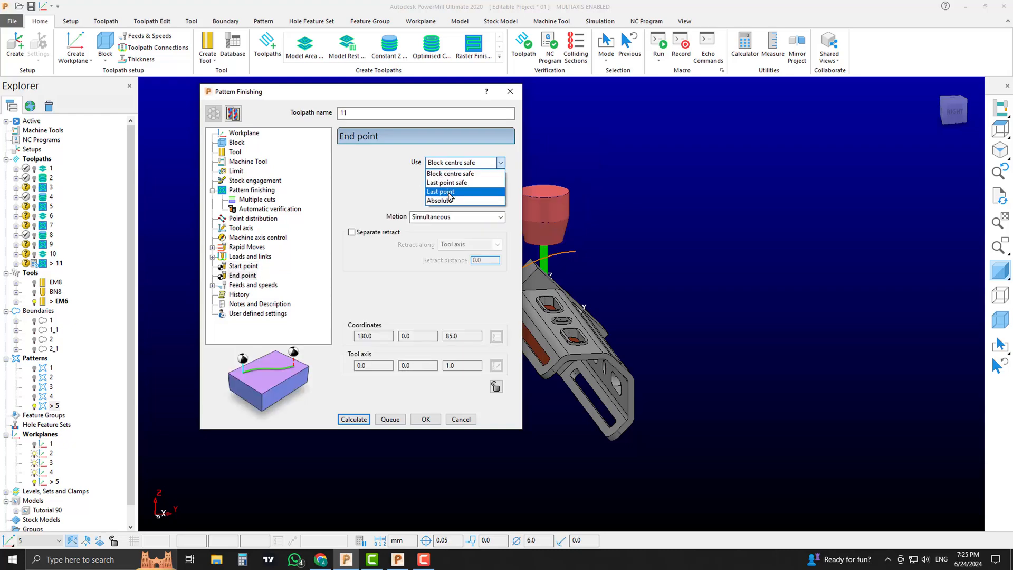
click(450, 193)
click(353, 419)
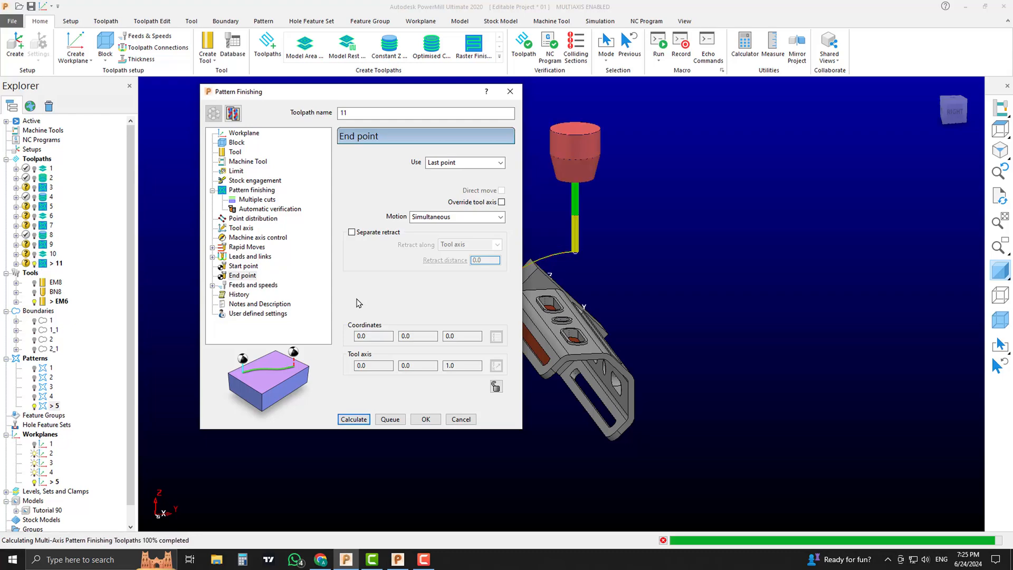
click(460, 419)
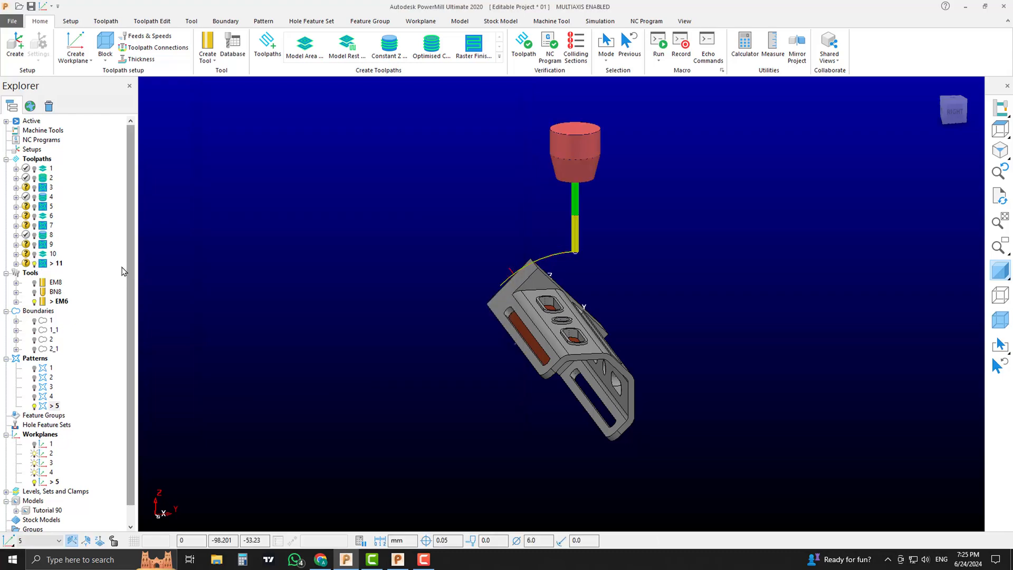
- Simulate toolpath 11 from its start to check the tool's repositioning move along the arc
right_click(55, 263)
click(95, 187)
click(221, 42)
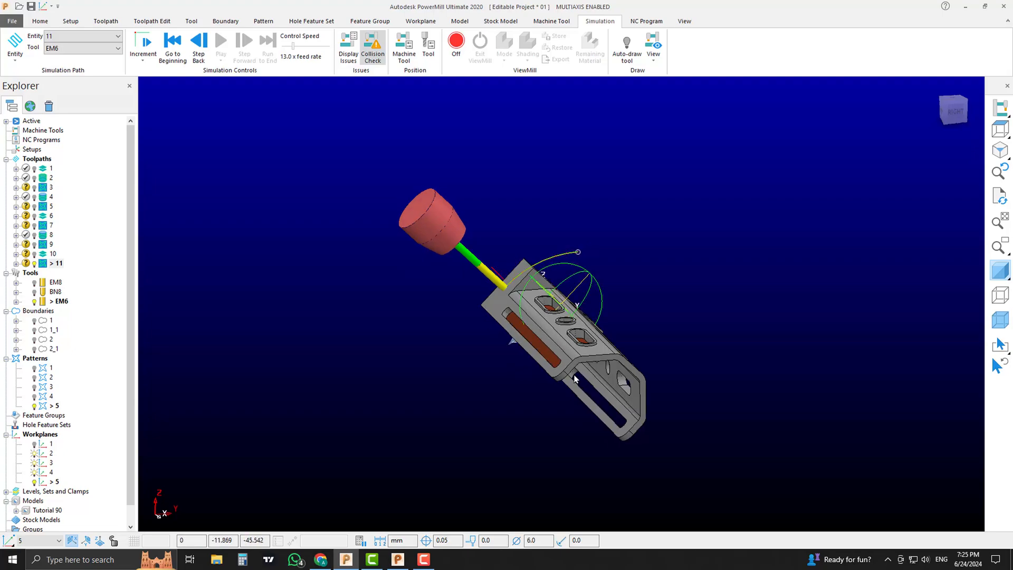
- Delete the brown surface that fills the long side slot of the model
scroll(568, 350, up, 5)
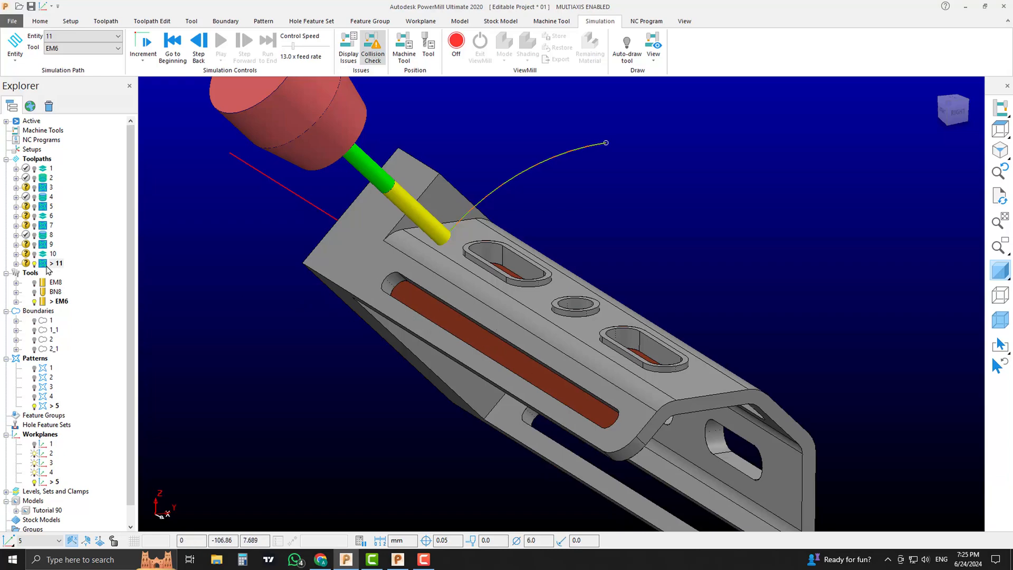
click(504, 363)
right_click(504, 363)
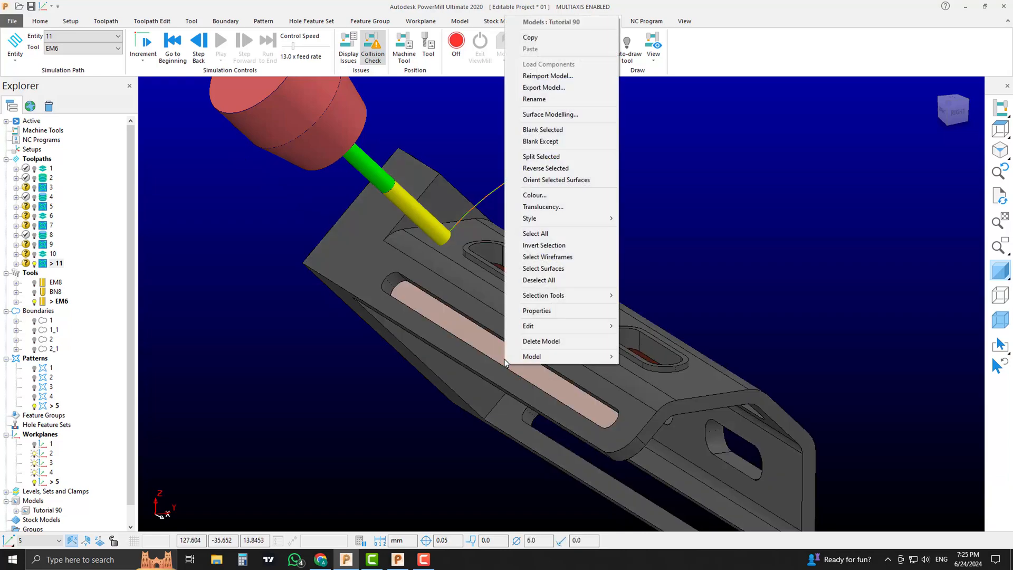
mouse_move(561, 331)
click(674, 364)
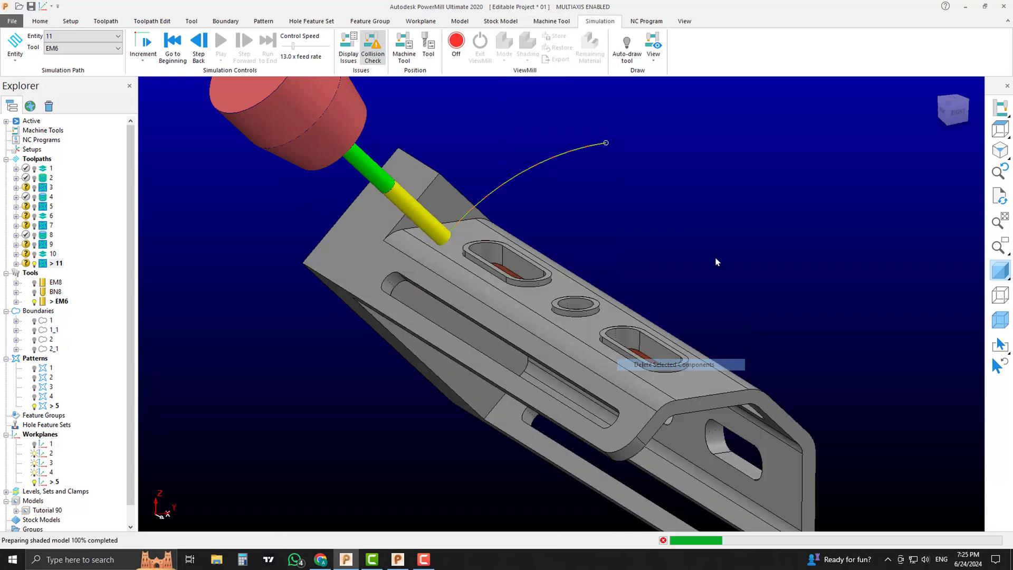
- Create workplane 6 at the end face of the part and twist it 45° around X
scroll(496, 286, down, 4)
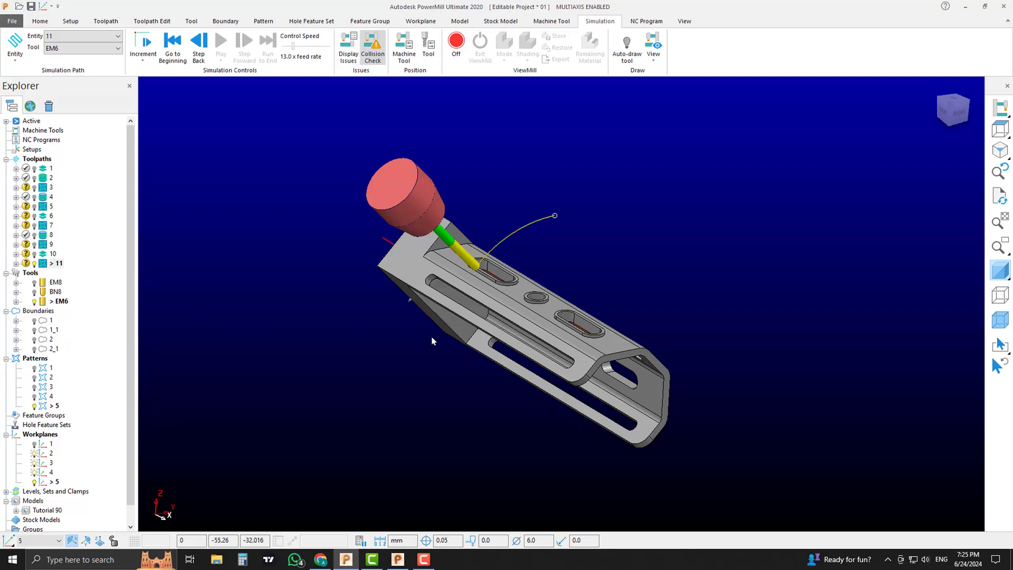
middle_drag(431, 340, 565, 383)
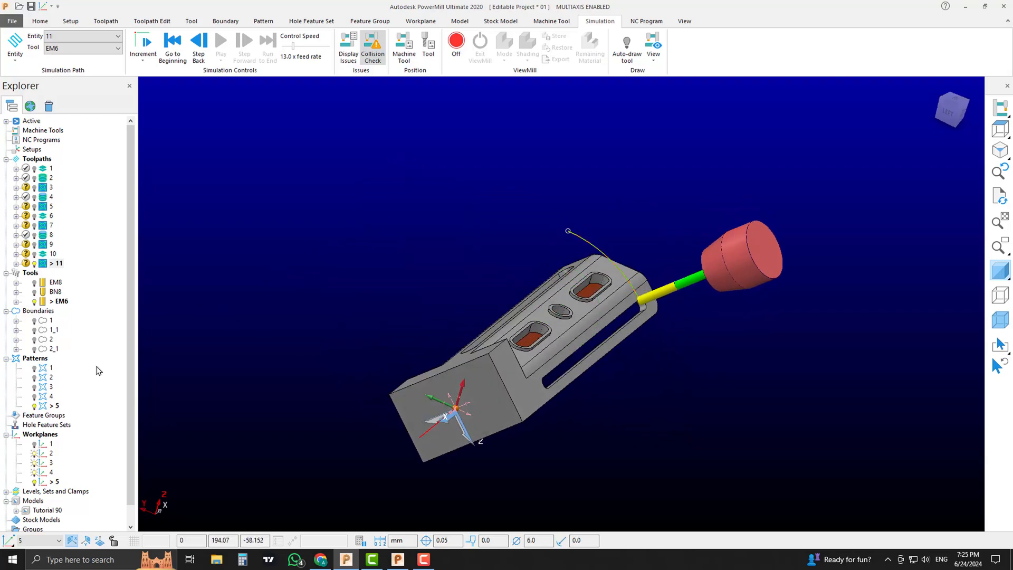
right_click(53, 438)
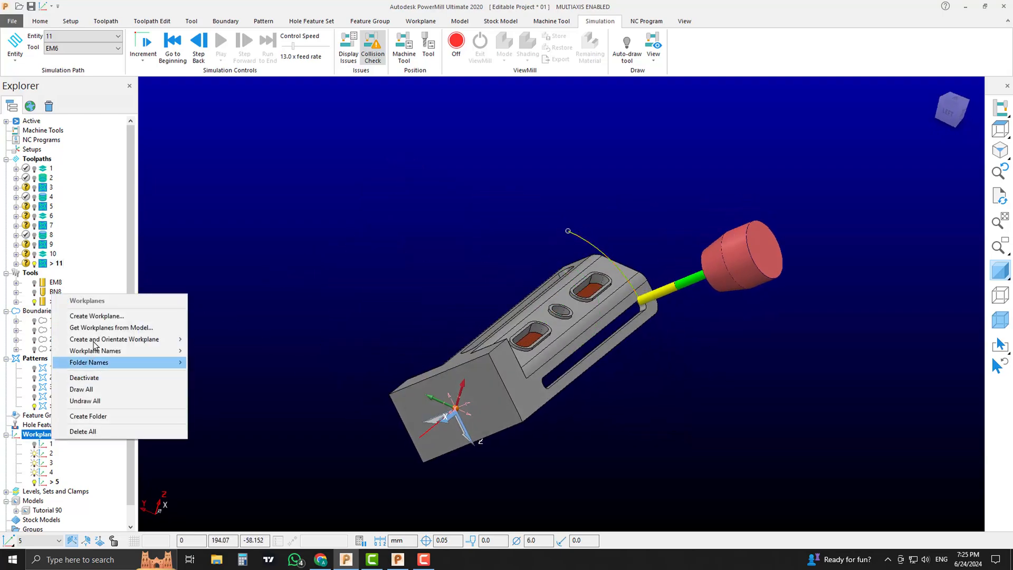
click(108, 316)
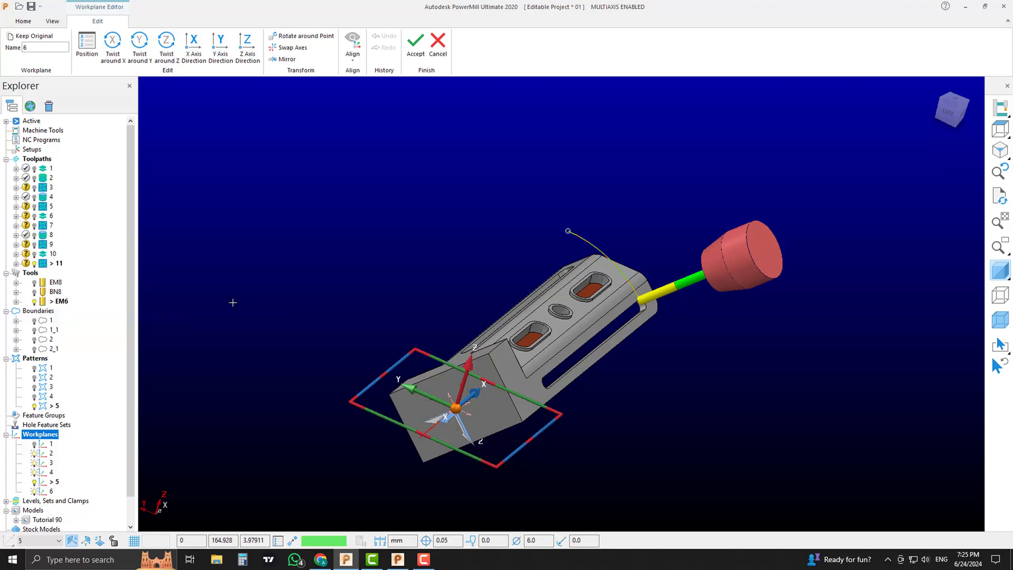
click(115, 51)
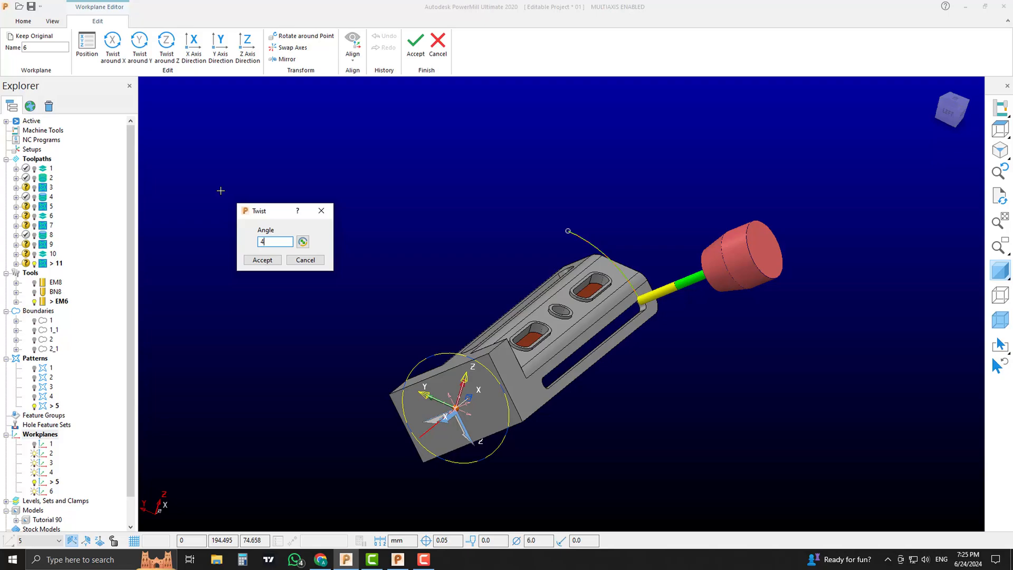
key(BackSpace)
text(-45)
key(Return)
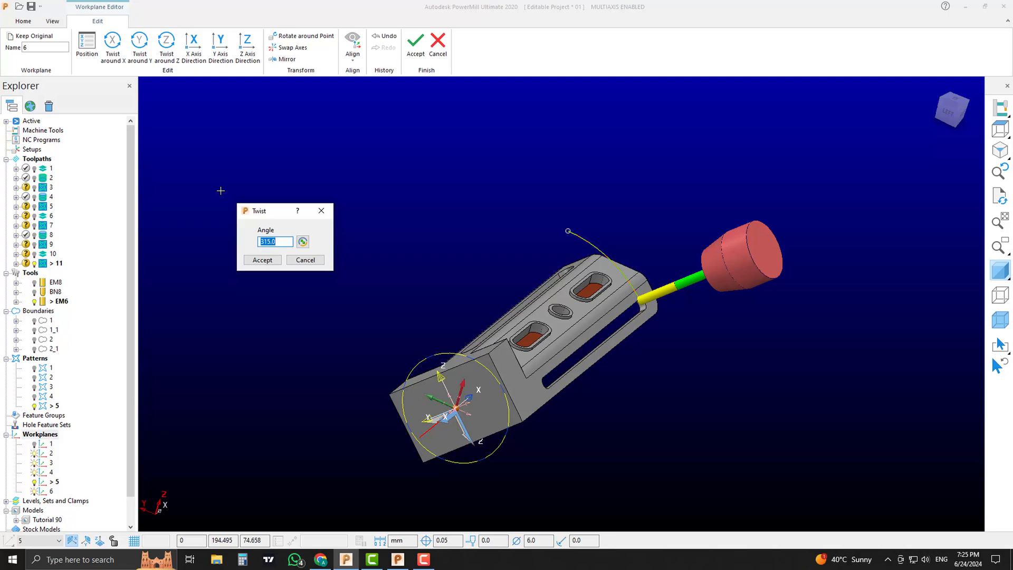
key(Return)
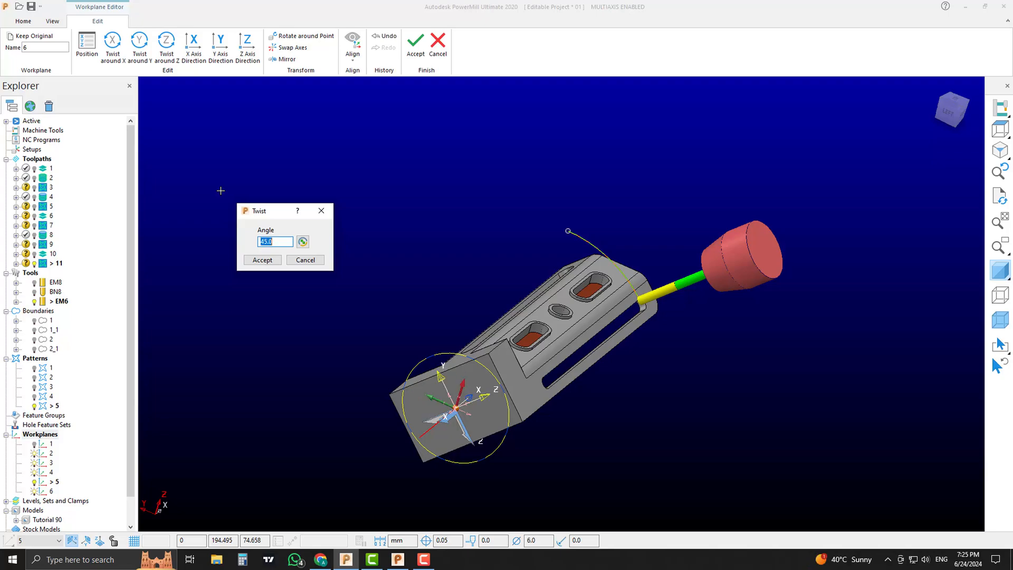
click(259, 266)
click(415, 47)
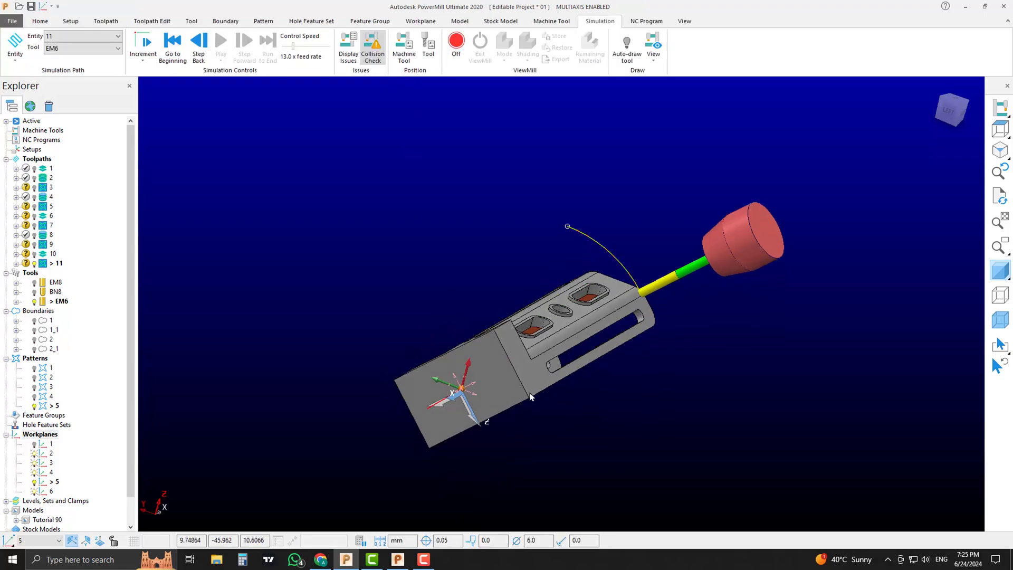
- Make workplane 6 the active workplane and view the part isometrically
right_click(48, 492)
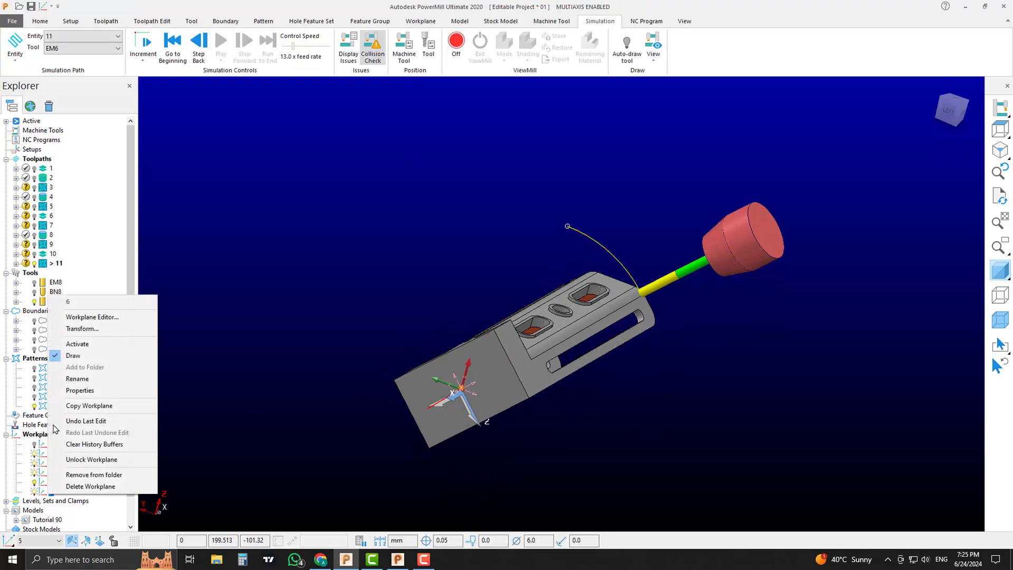
click(88, 344)
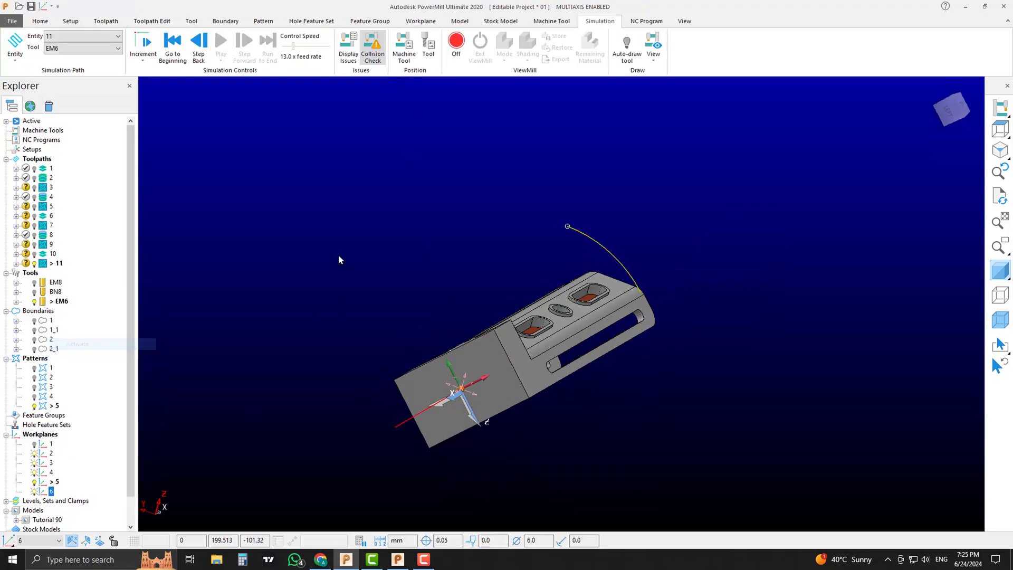
click(1000, 151)
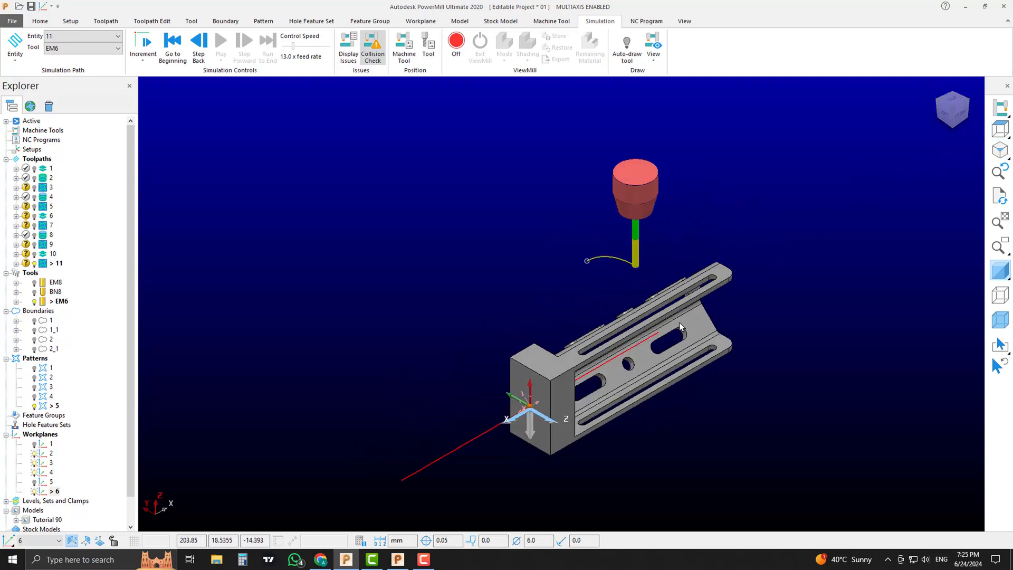
scroll(679, 322, up, 1)
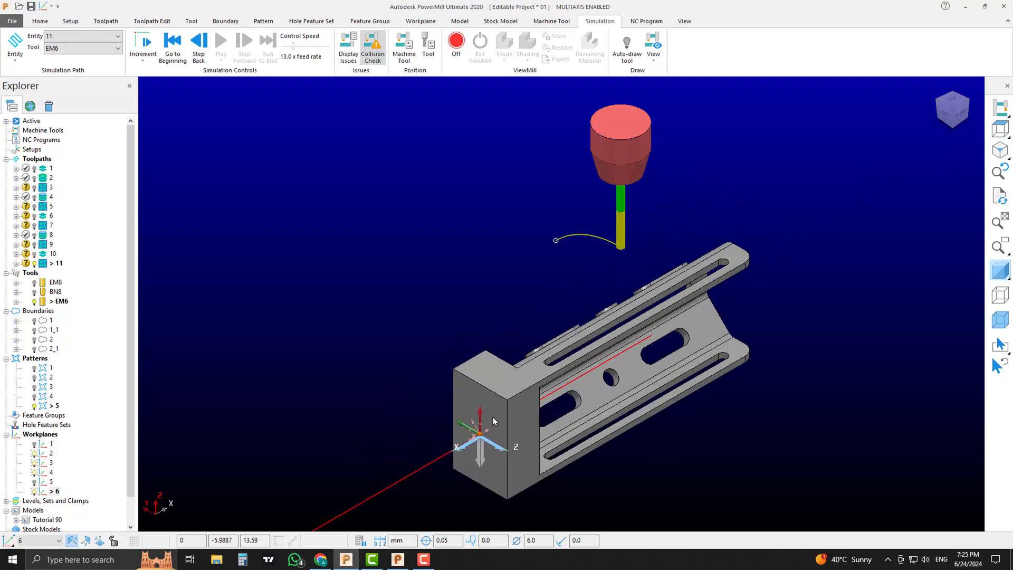
- Twist workplane 6 by 180° around its Z axis and check its orientation against the part
right_click(53, 494)
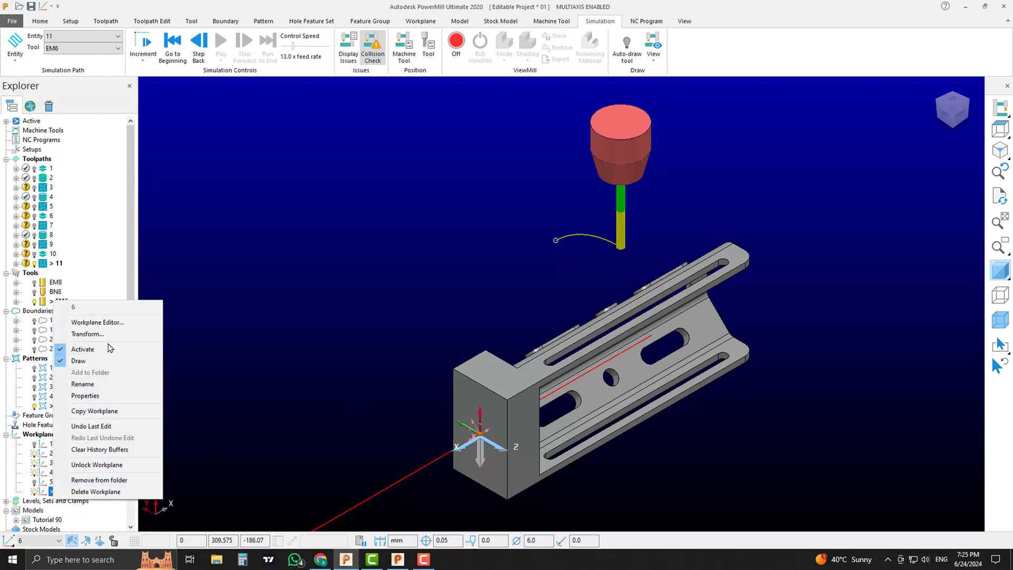
click(103, 322)
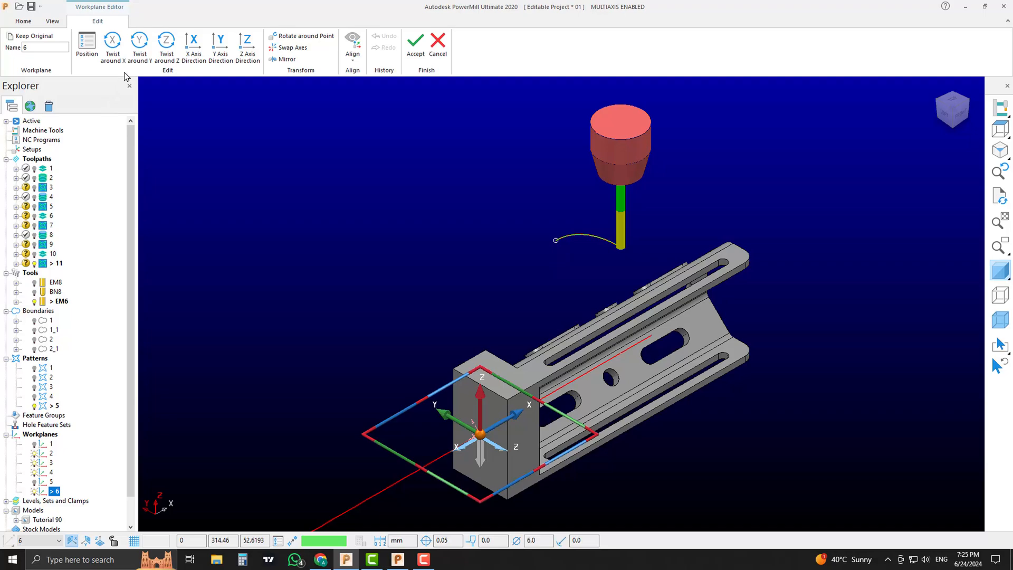
click(166, 42)
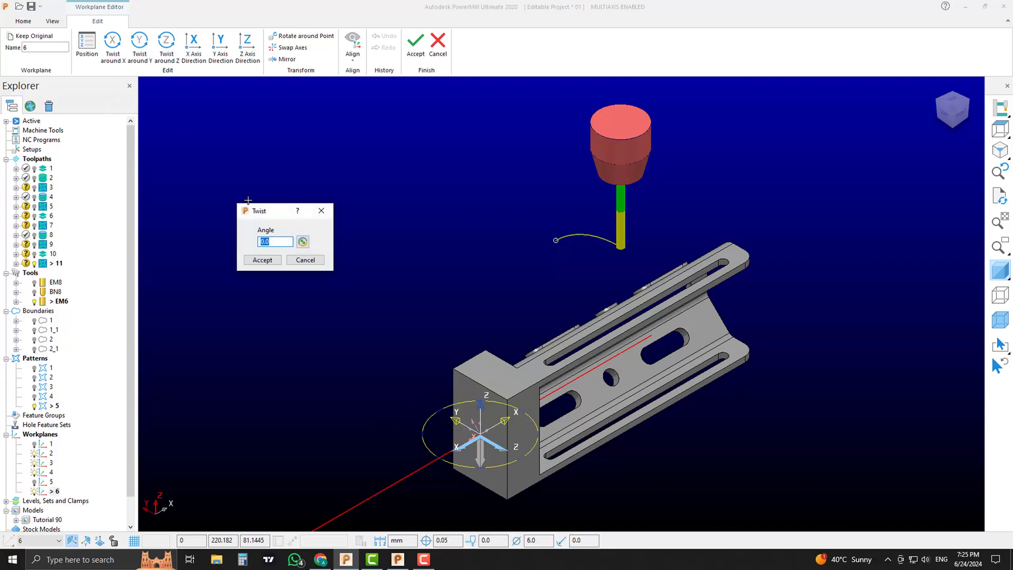
key(Return)
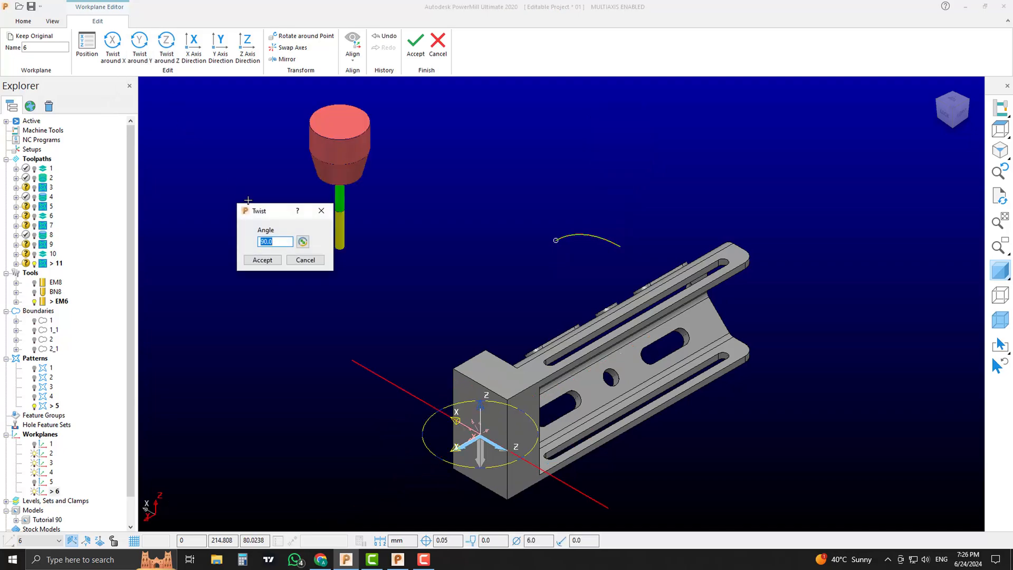
text(180)
key(Return)
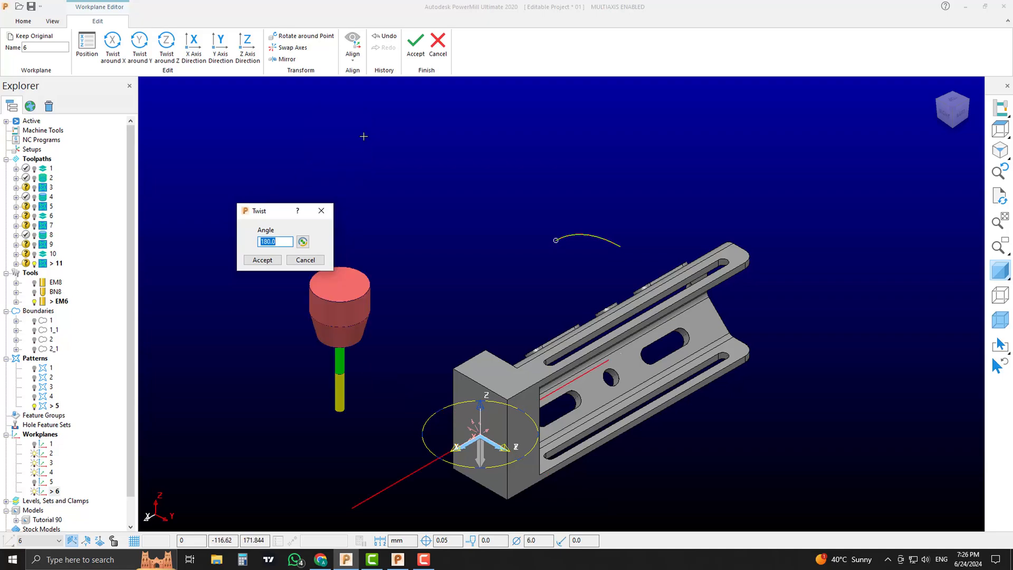
click(416, 42)
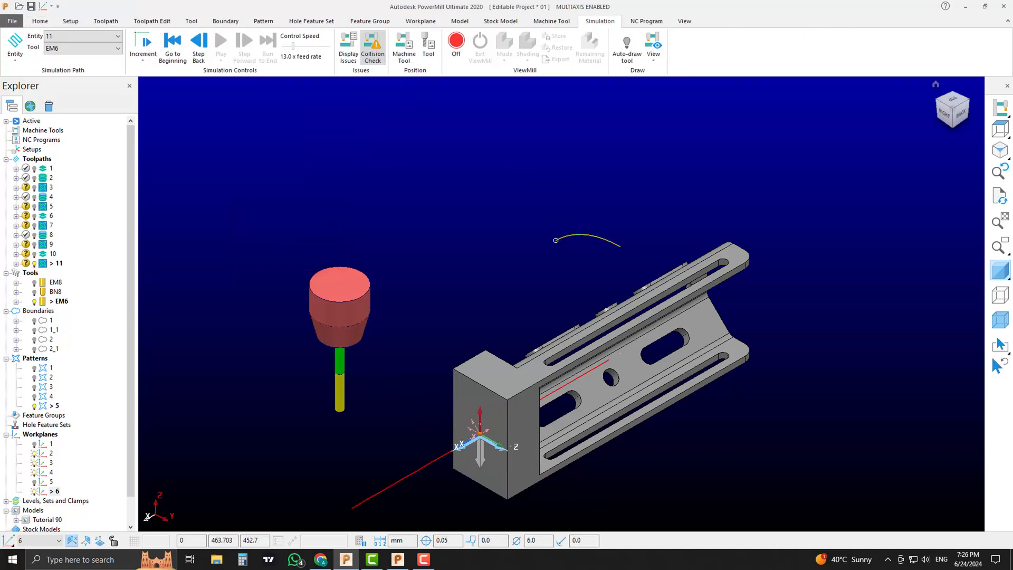
click(999, 150)
shift+middle_drag(555, 350, 764, 271)
scroll(586, 303, up, 4)
scroll(663, 294, down, 3)
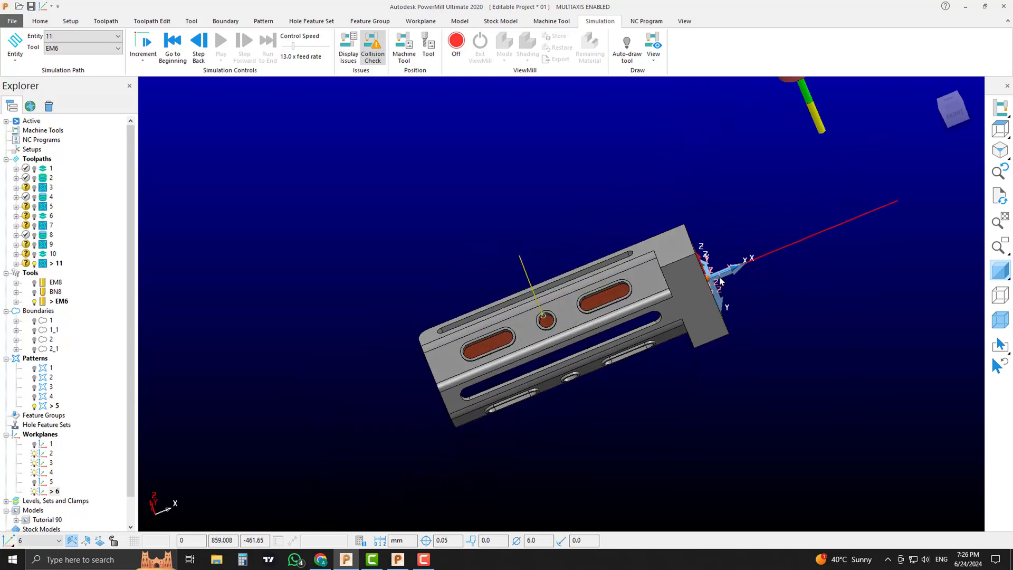
middle_drag(900, 223, 622, 331)
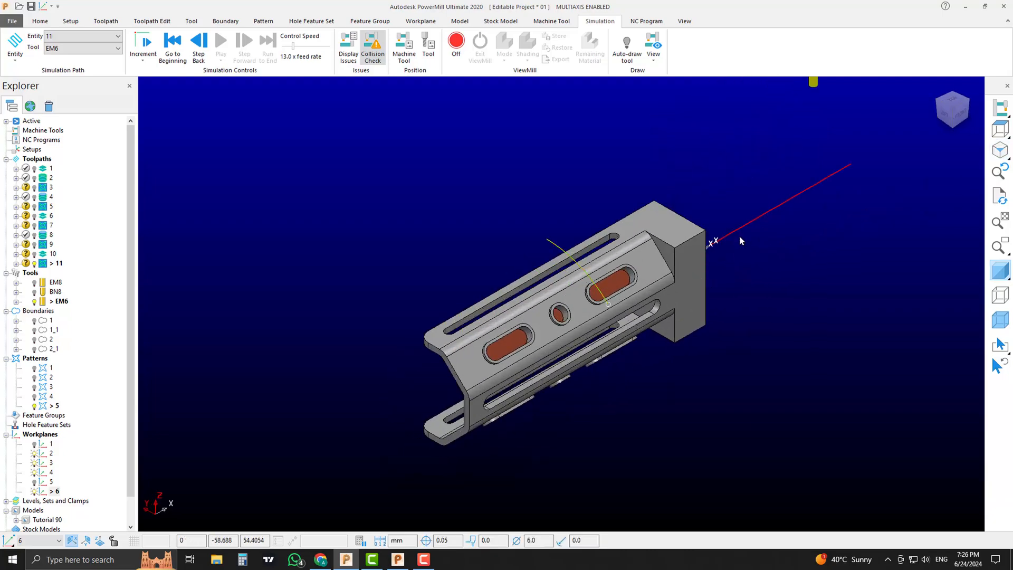
- Create a user-defined boundary from the edges of the selected flat side face containing the long slot
scroll(540, 302, up, 2)
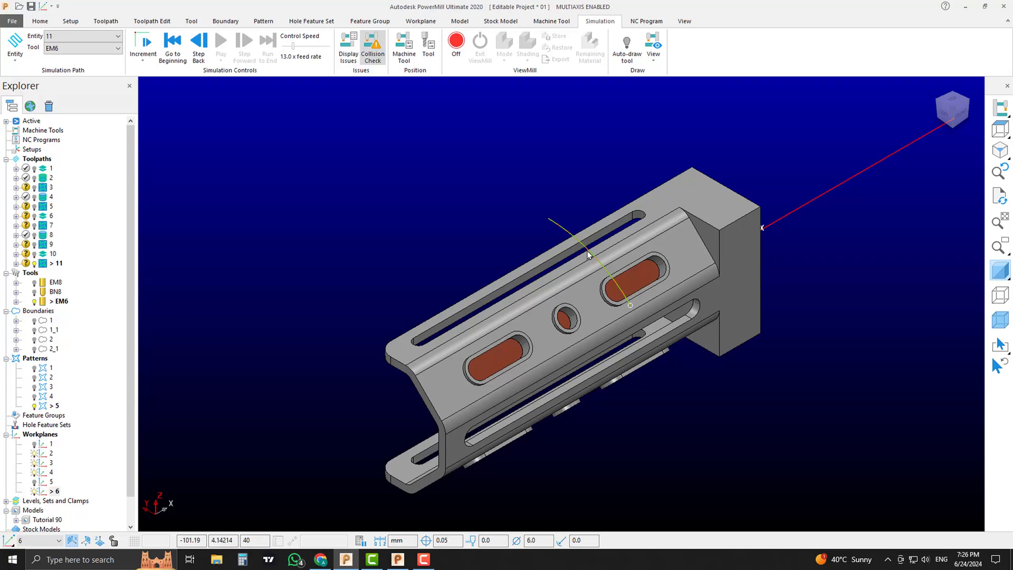
scroll(587, 251, up, 2)
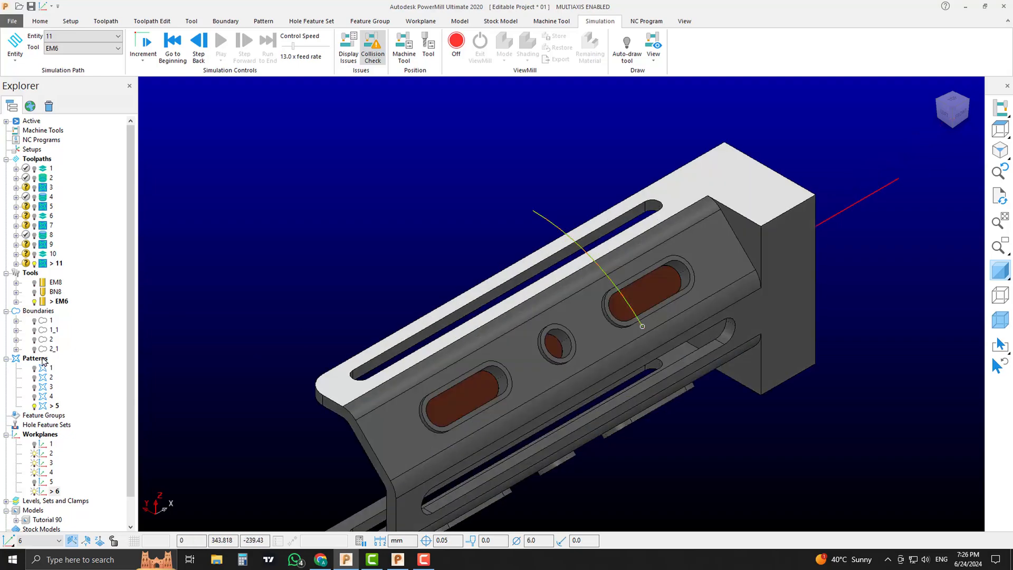
right_click(40, 312)
mouse_move(112, 369)
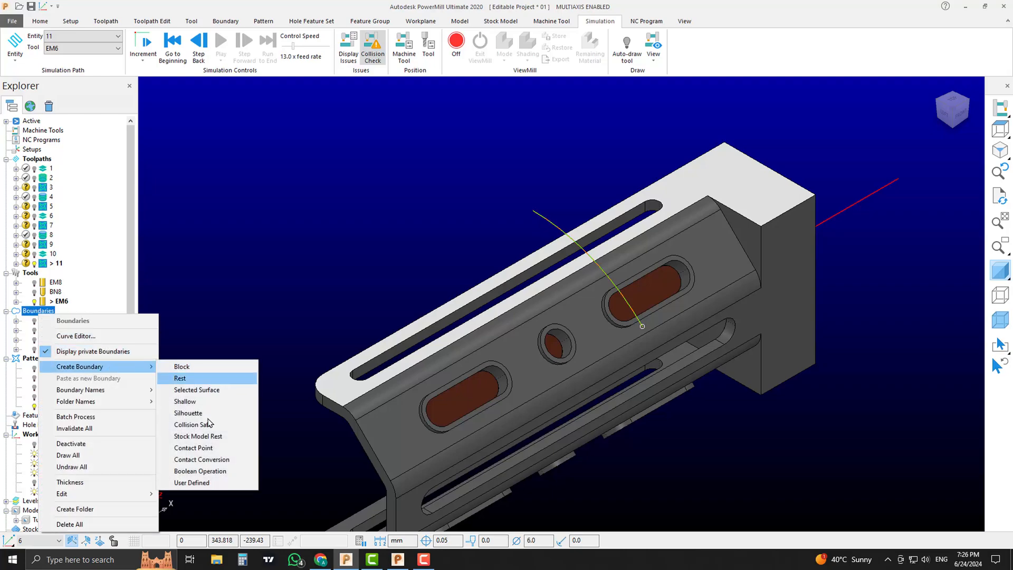
click(208, 483)
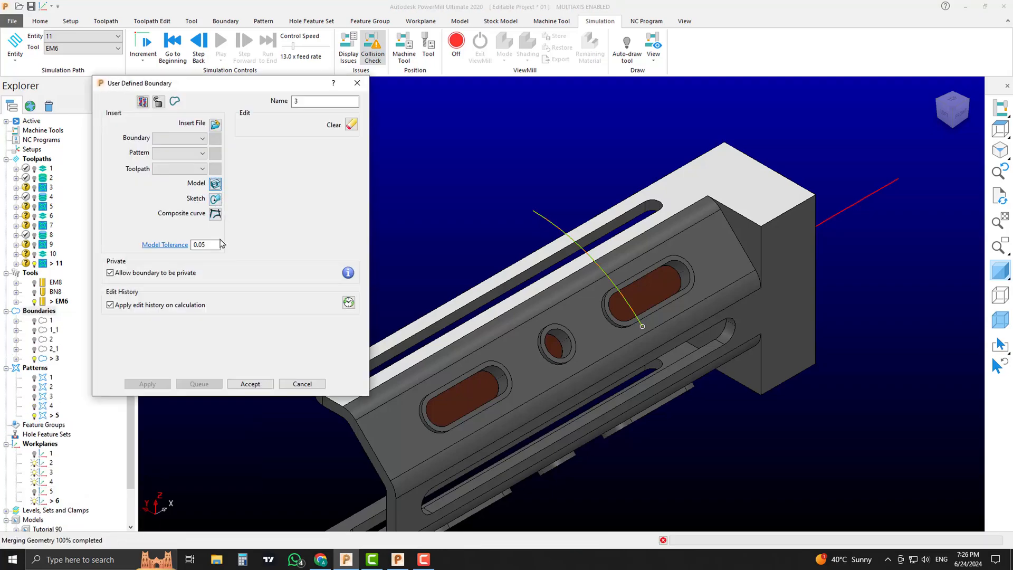
click(245, 383)
- Delete the outer face outline from the new boundary, keeping only the long slot's contour
click(998, 266)
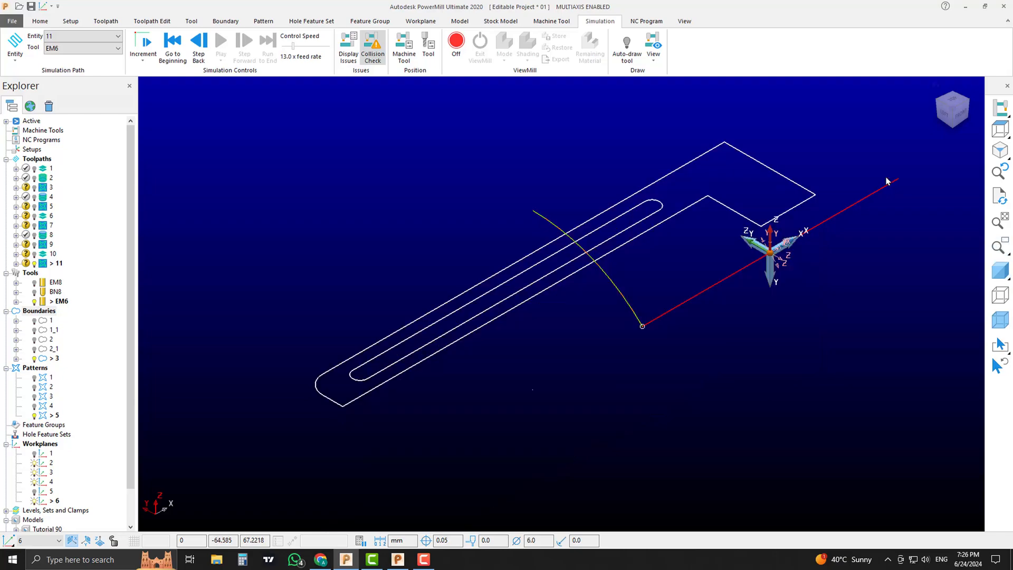
drag(837, 153, 730, 206)
key(Delete)
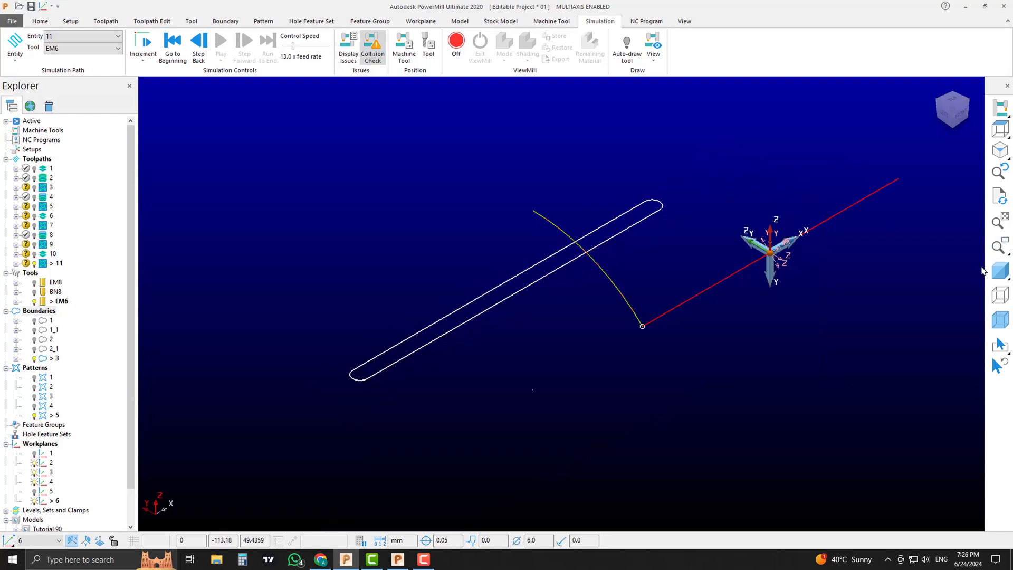
click(999, 270)
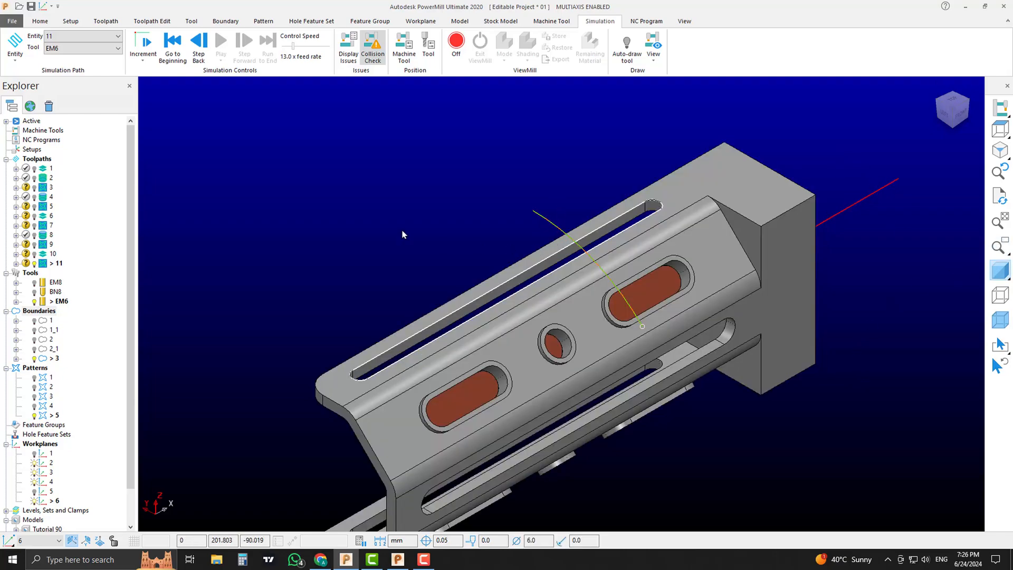
- Start a Constant Z Finishing toolpath for the long slot and set its tool axis to Vertical
click(39, 21)
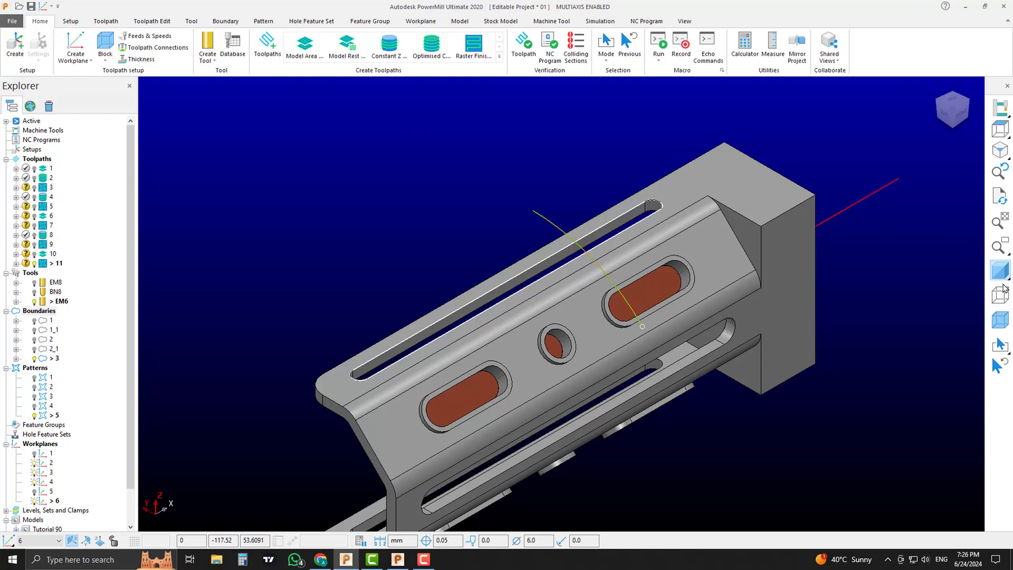
click(1004, 314)
click(1004, 315)
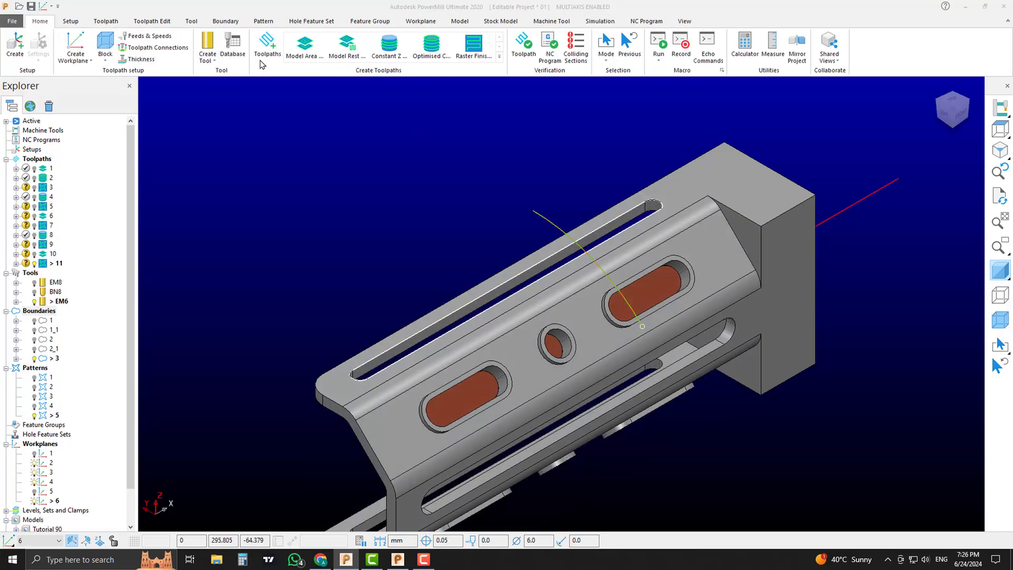
click(268, 44)
click(332, 138)
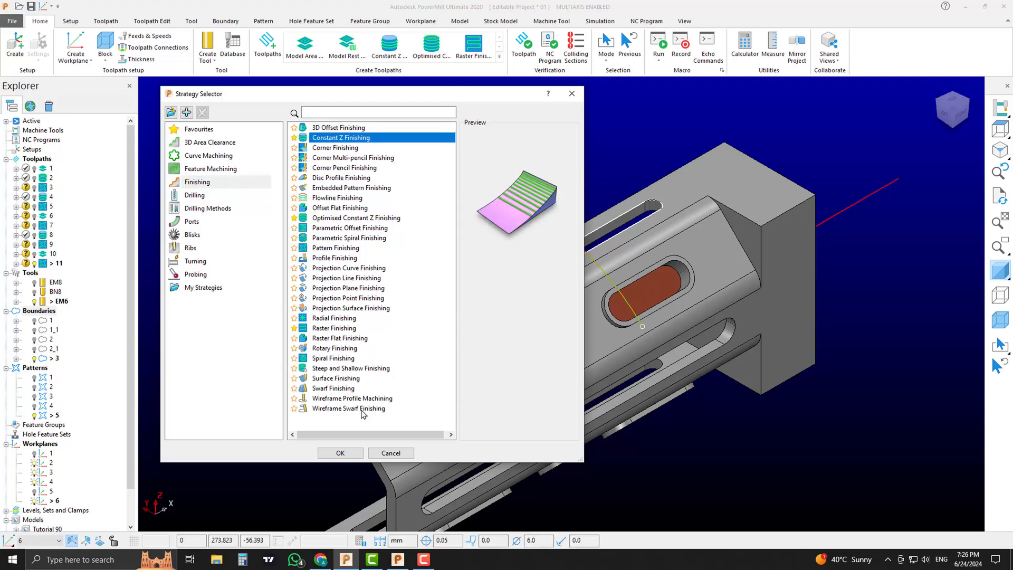
click(340, 452)
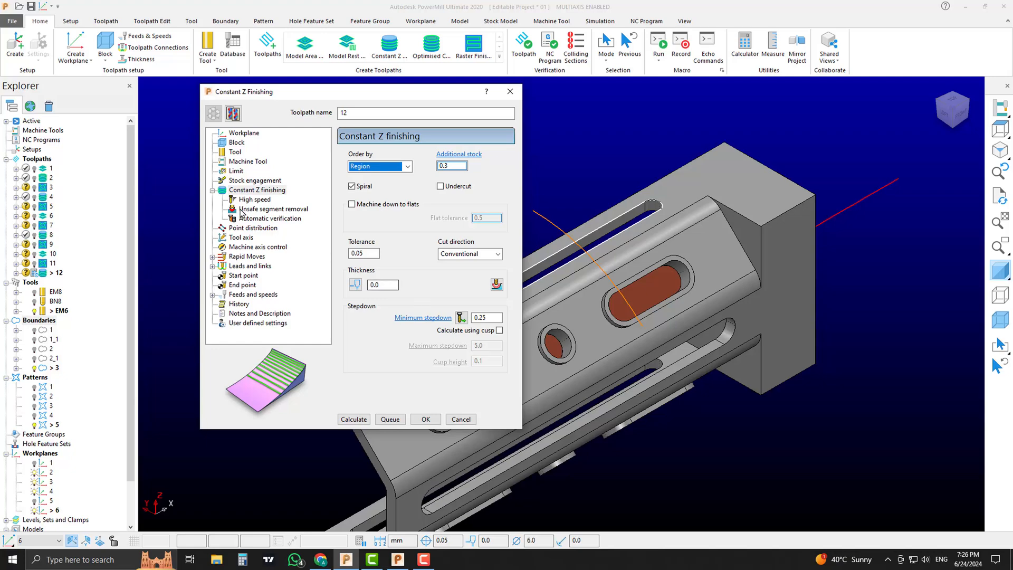
click(250, 240)
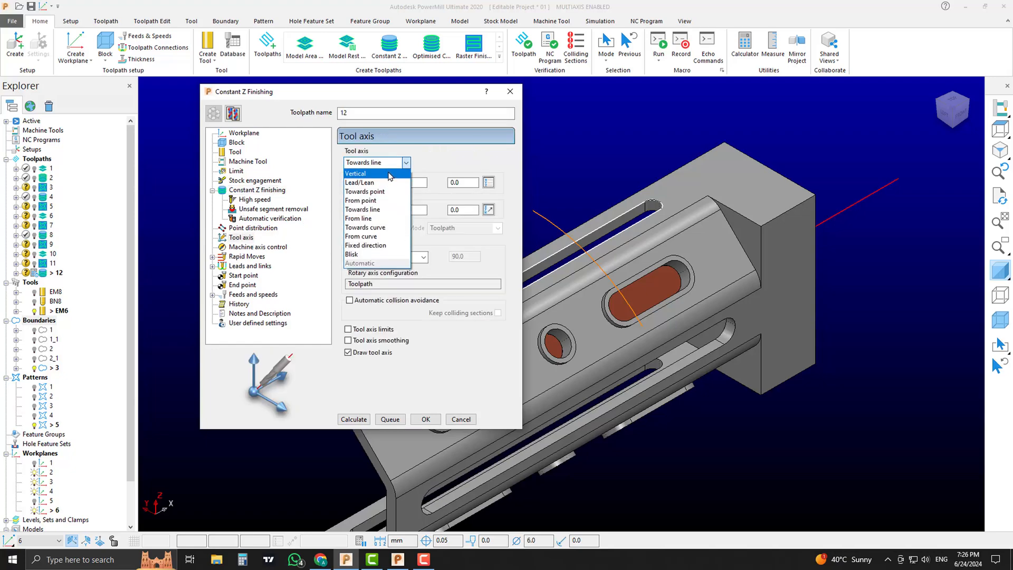
- Set both the start point and the end point of the Constant Z toolpath to Block centre safe
click(236, 275)
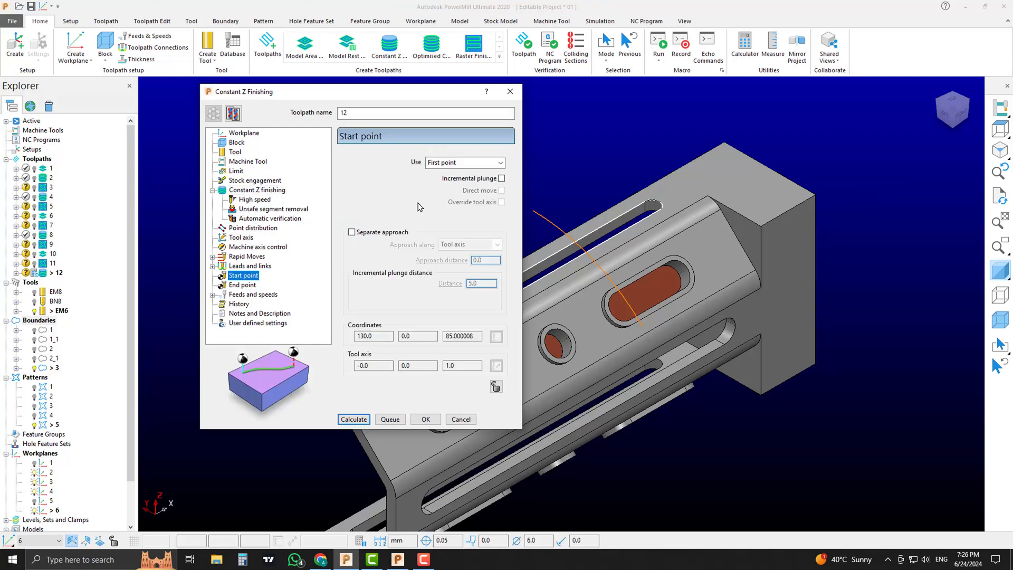
click(467, 163)
click(448, 174)
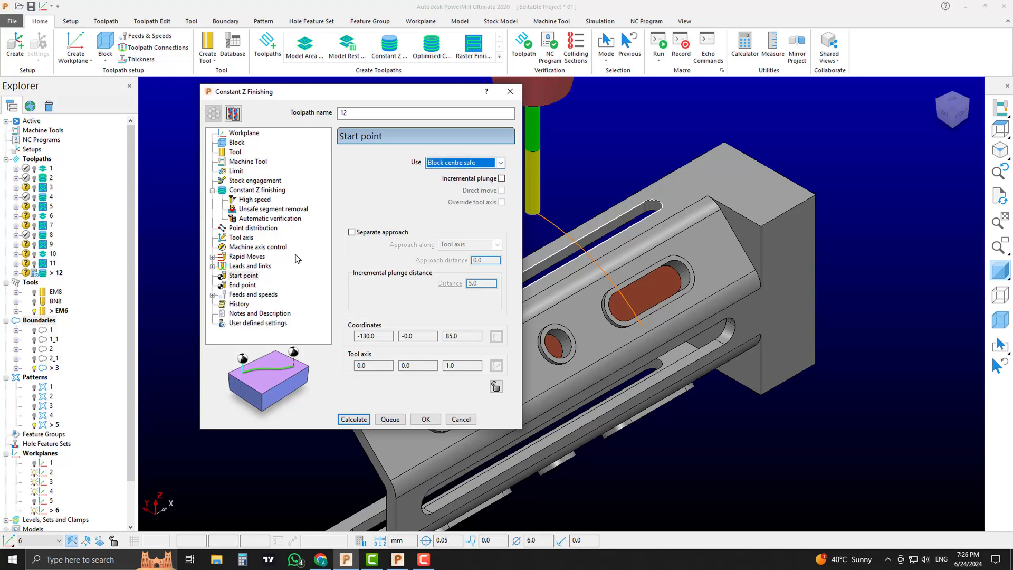
click(248, 285)
click(467, 163)
click(467, 163)
click(468, 164)
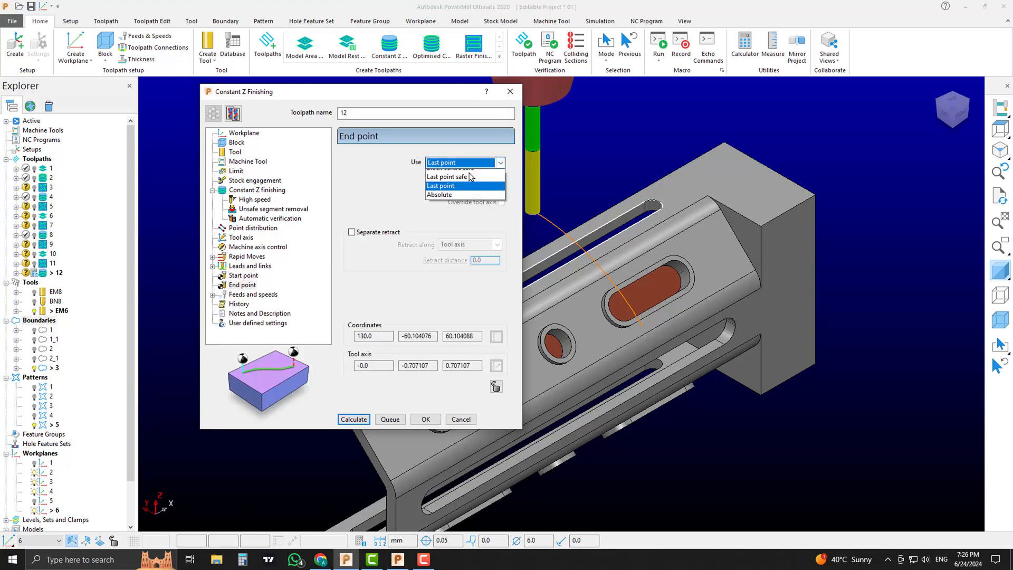
click(464, 168)
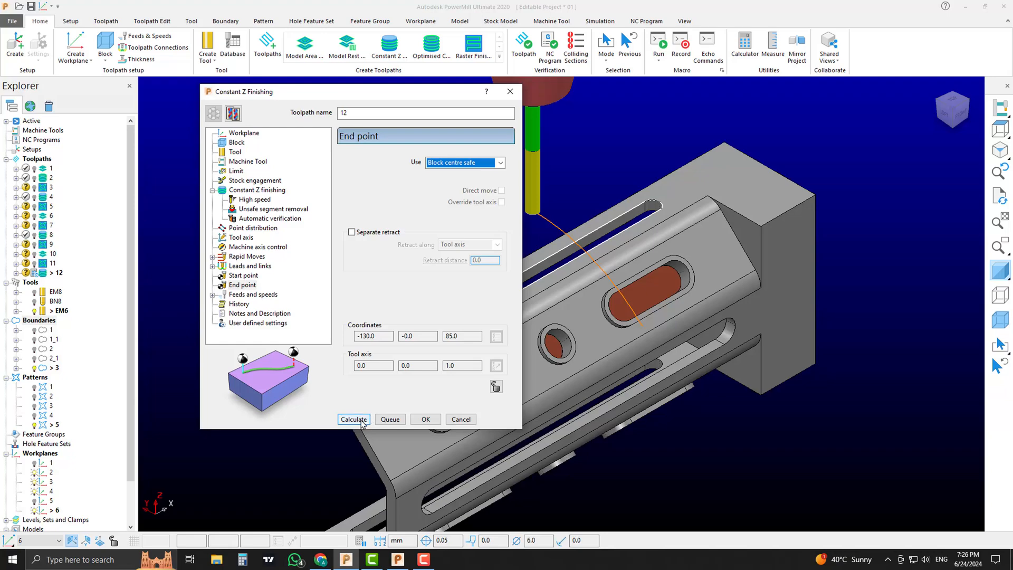
- Check the toolpath's boundary limit, tool and workplane settings, and calculate the Constant Z finishing toolpath
click(235, 171)
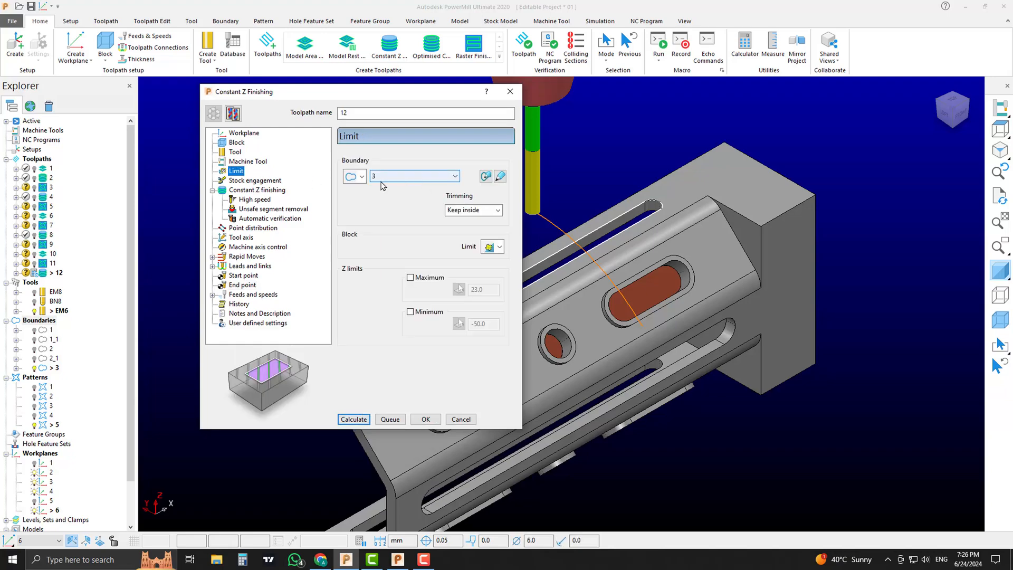
click(235, 152)
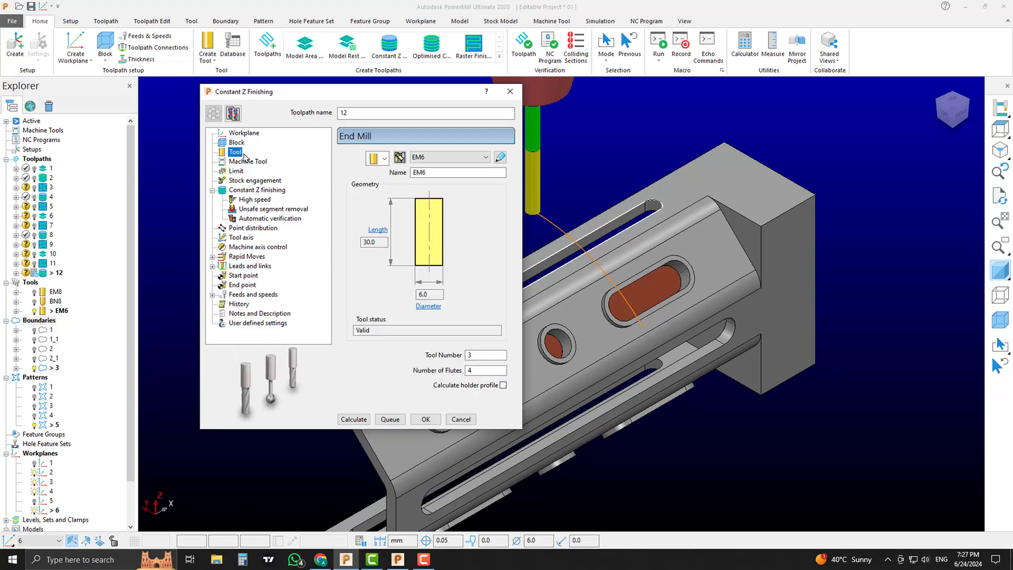
click(243, 133)
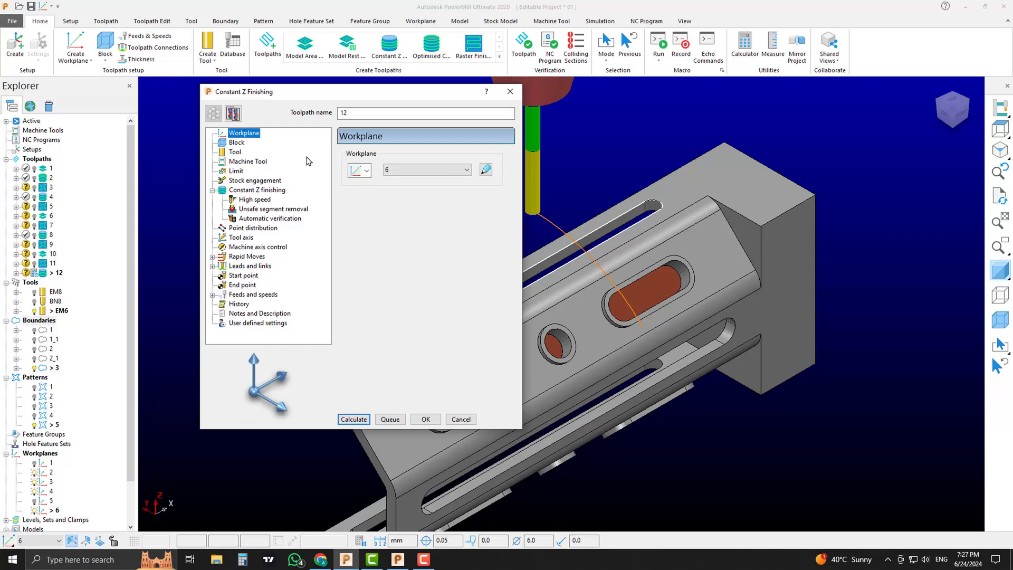
click(365, 420)
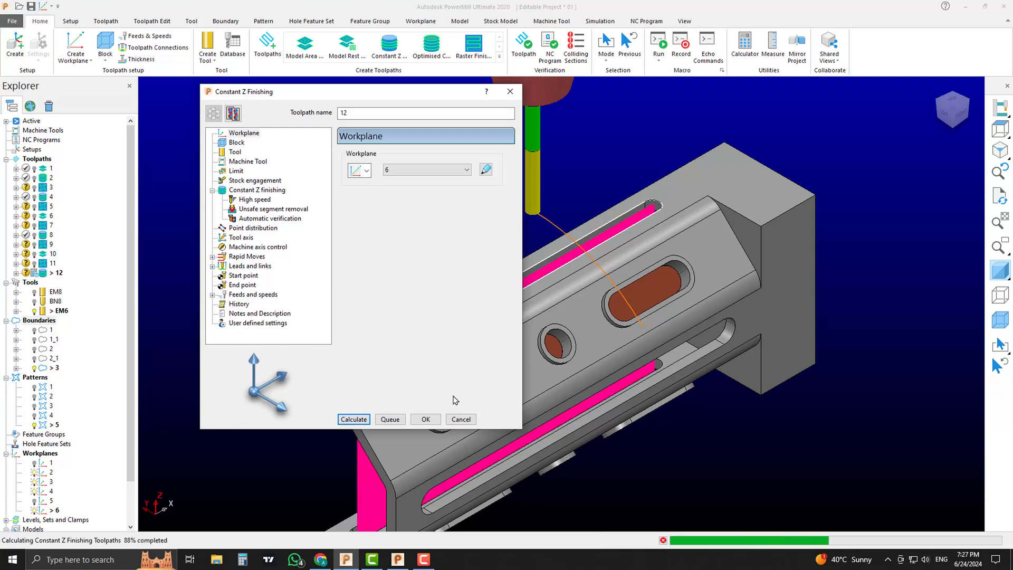
click(460, 419)
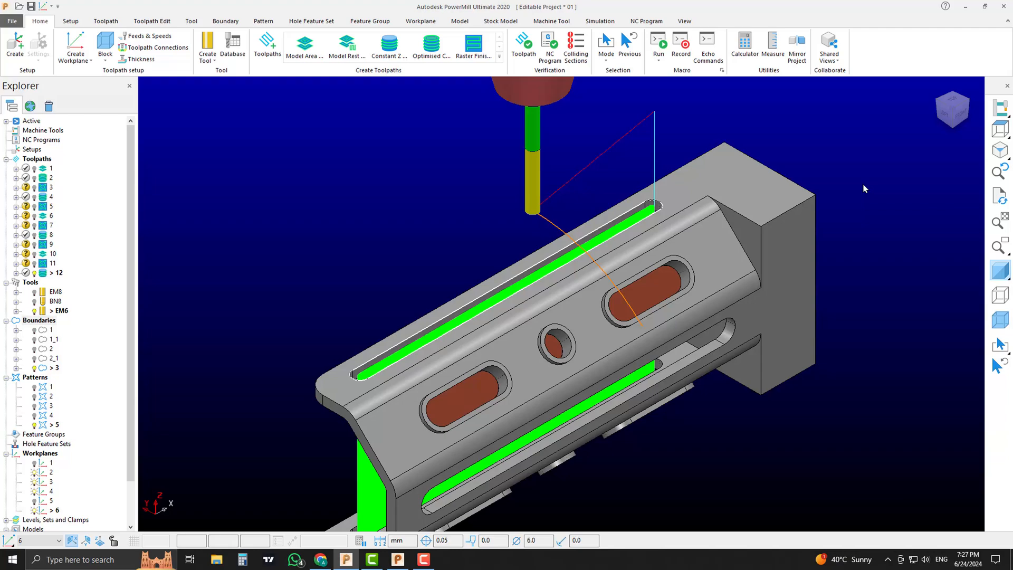
- Delete the Constant Z passes that run through the open space between the two slotted flanges
click(940, 122)
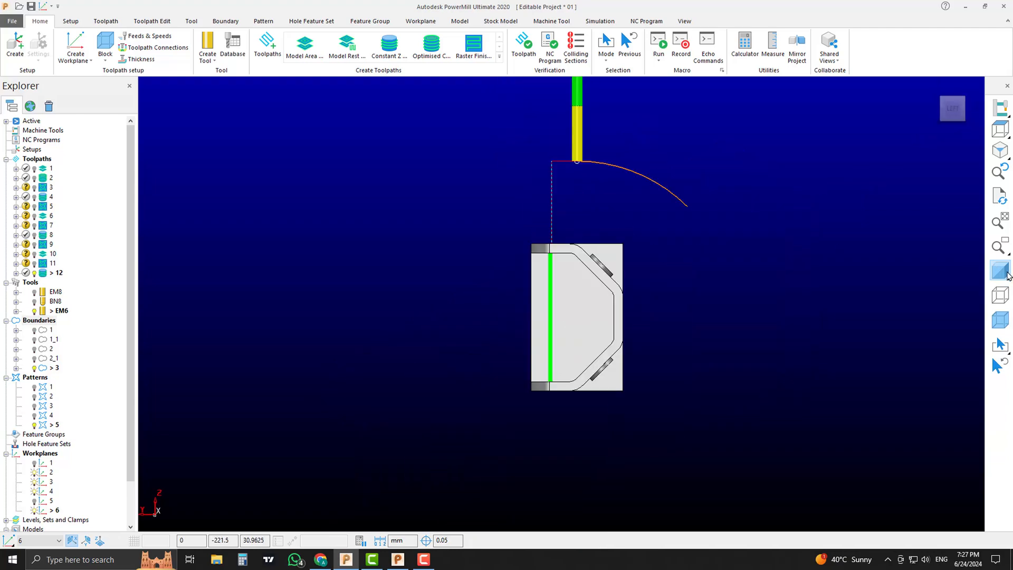
click(1007, 272)
scroll(596, 297, up, 4)
shift+middle_drag(542, 286, 573, 251)
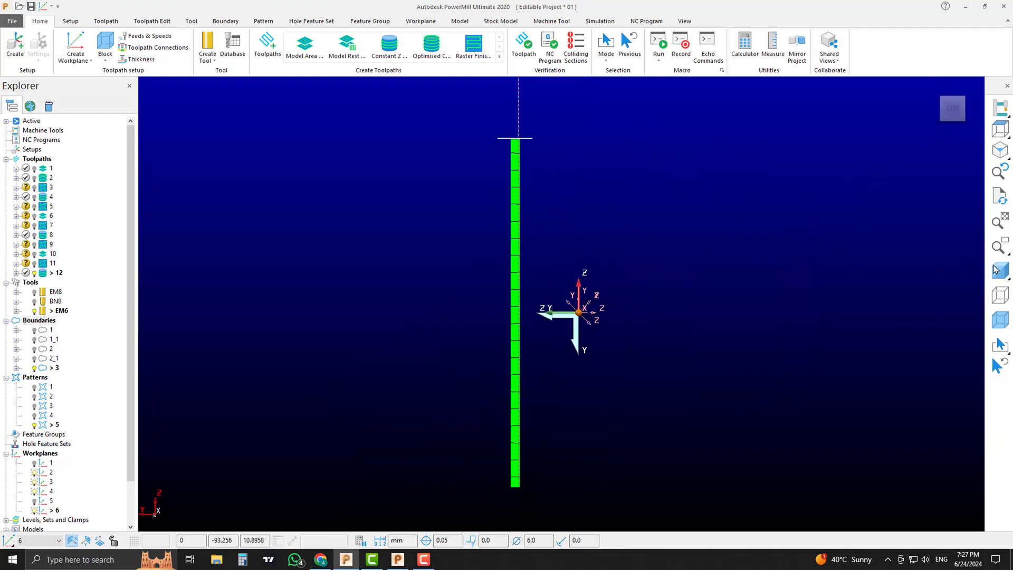
click(995, 270)
mouse_move(536, 180)
mouse_down()
mouse_move(506, 208)
mouse_move(497, 482)
mouse_up()
right_click(546, 273)
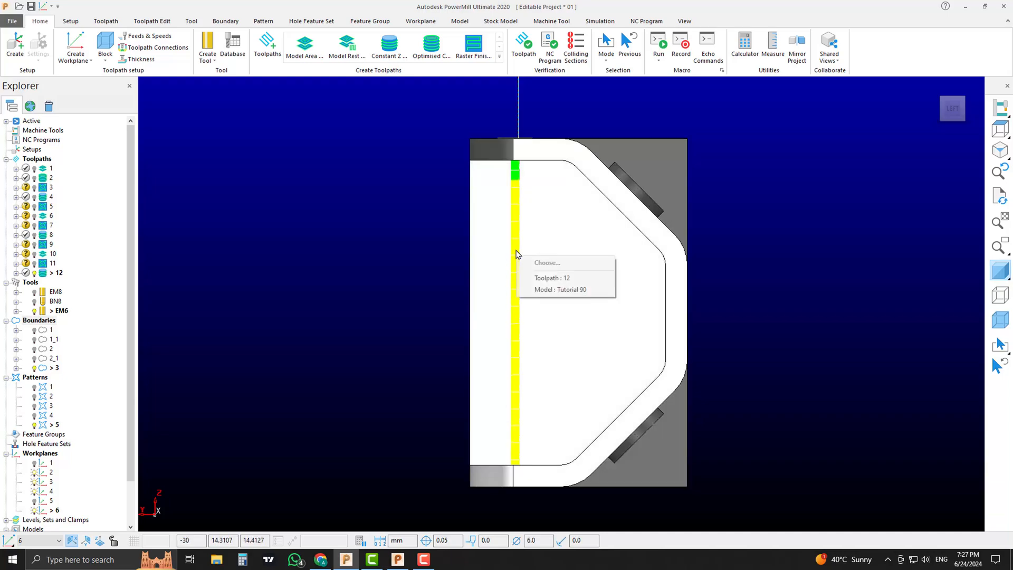
click(549, 277)
mouse_move(628, 496)
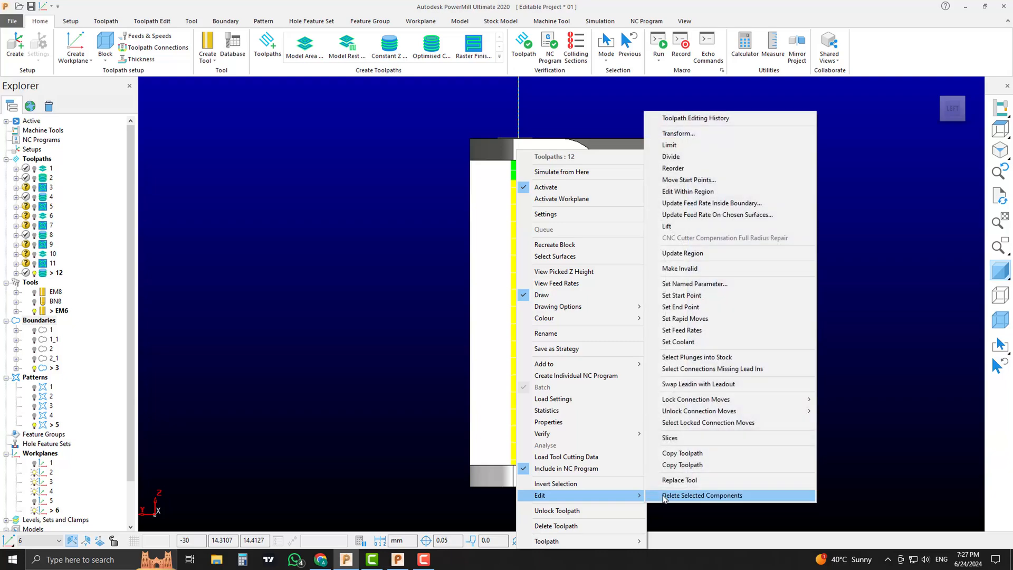
click(685, 495)
- Delete the leftover Constant Z passes at the lower flange's slot and return to a shaded isometric view
middle_drag(793, 303, 731, 354)
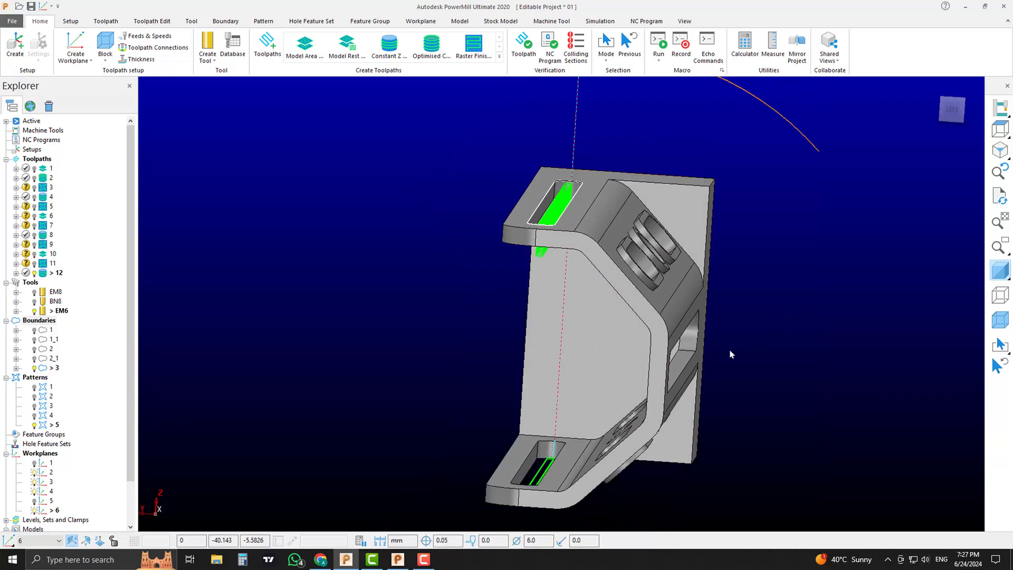
scroll(808, 183, down, 1)
click(992, 270)
drag(700, 367, 561, 474)
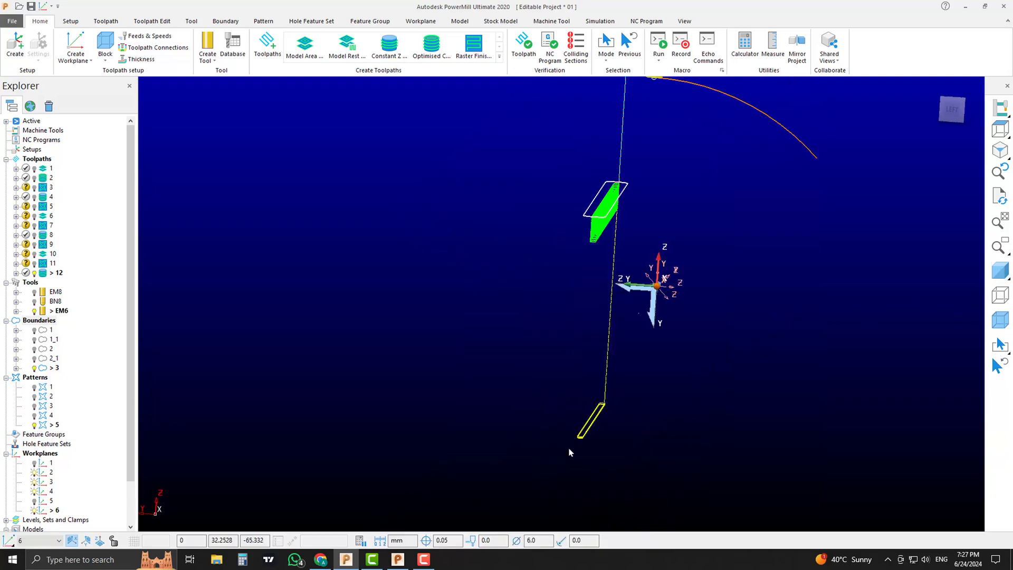
right_click(591, 425)
mouse_move(606, 372)
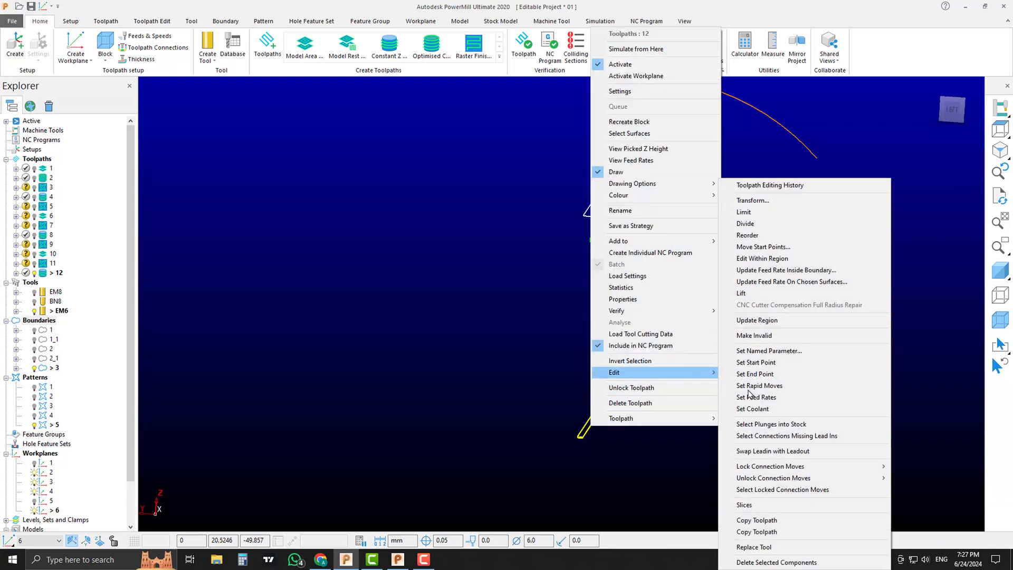
click(769, 550)
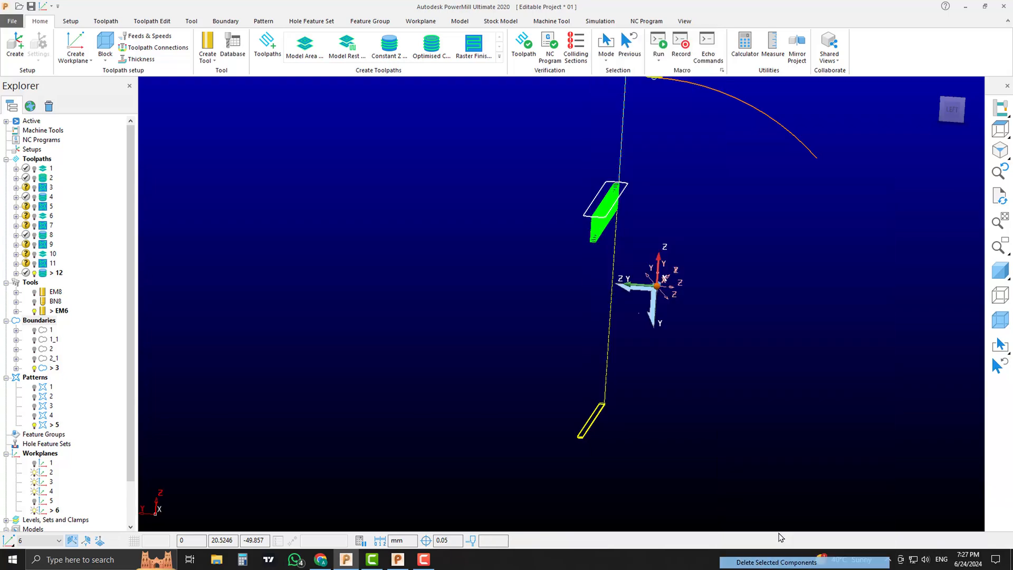
click(1000, 272)
click(1000, 150)
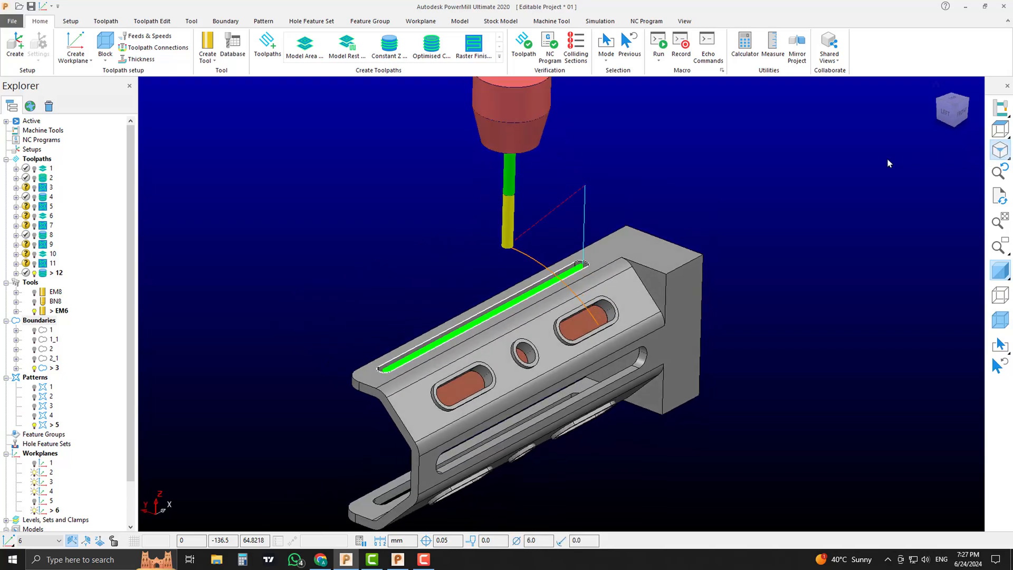
- Activate toolpaths 1, 2 and 3 in order and examine each one's tool orientation and passes on the part
double_click(47, 169)
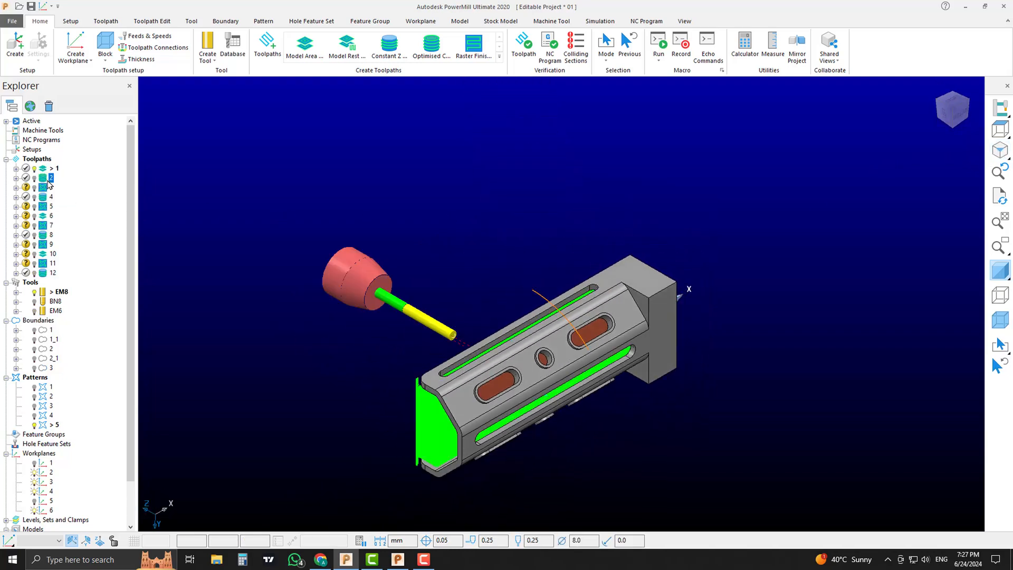
double_click(49, 178)
middle_drag(586, 369, 659, 340)
middle_drag(163, 195, 144, 237)
double_click(49, 188)
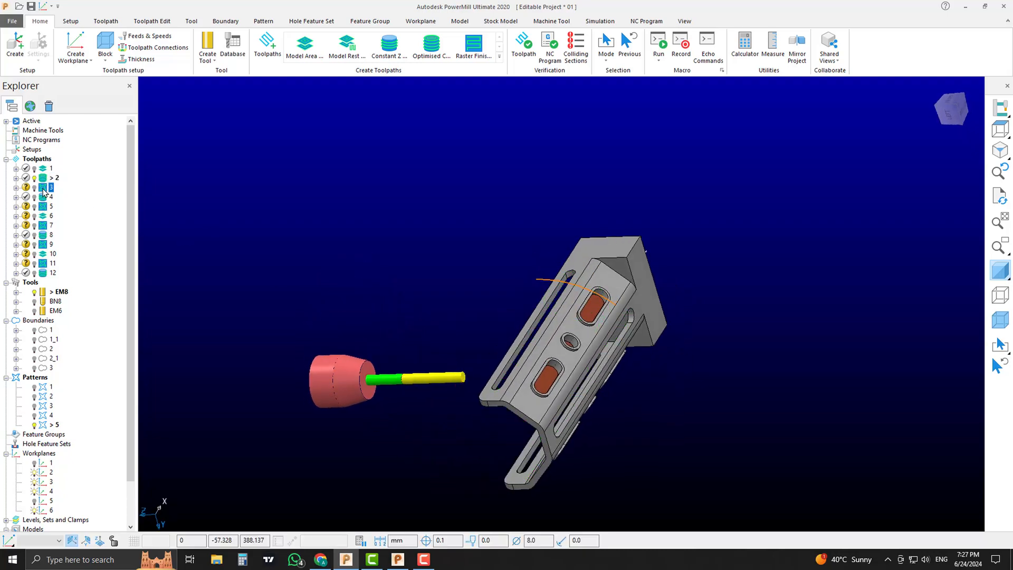
middle_drag(351, 338, 455, 303)
middle_drag(602, 460, 522, 351)
shift+middle_drag(522, 350, 458, 330)
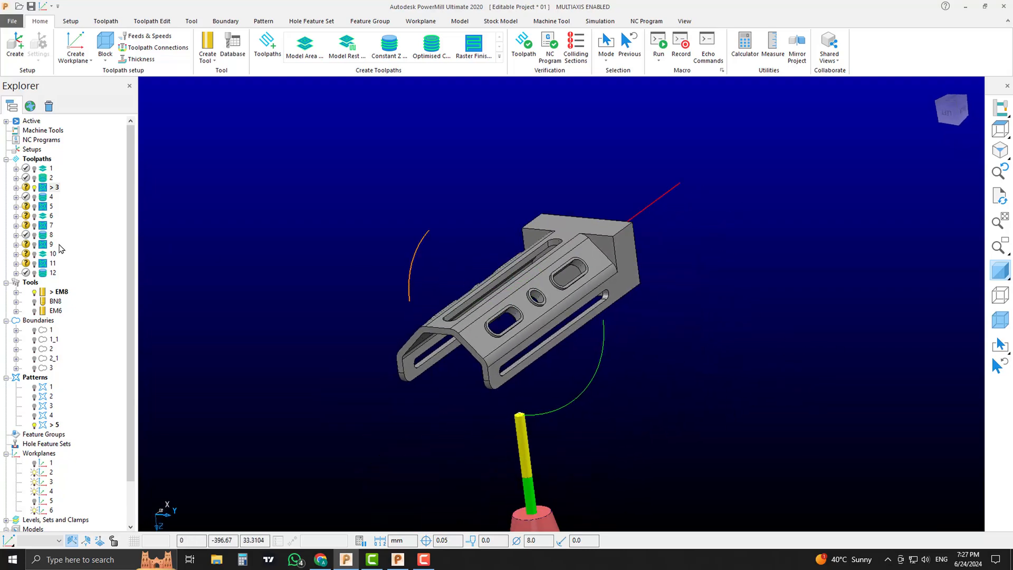
- Review toolpaths 4 to 7 by activating each one in order
double_click(44, 199)
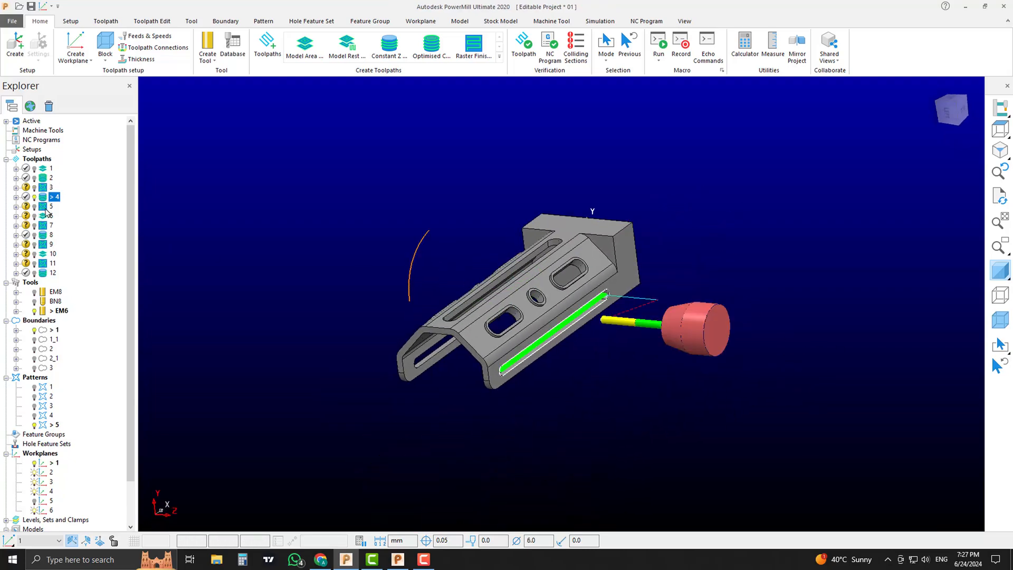
click(45, 209)
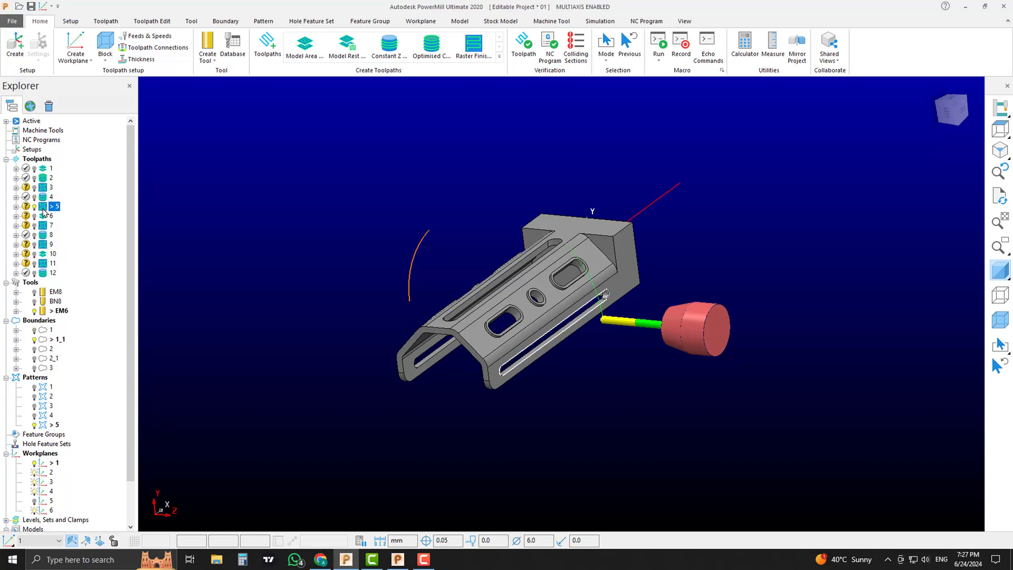
double_click(44, 218)
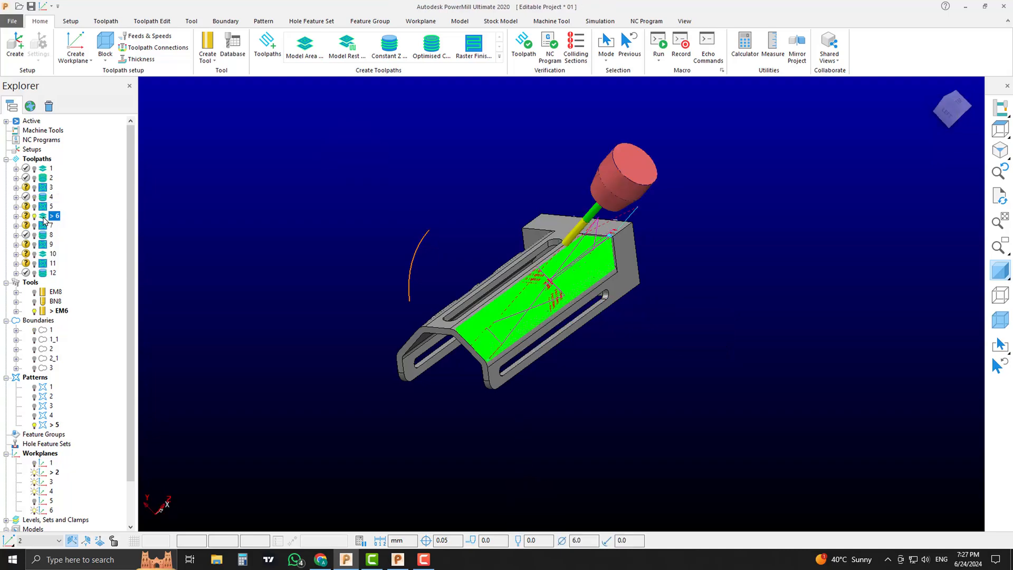
double_click(44, 226)
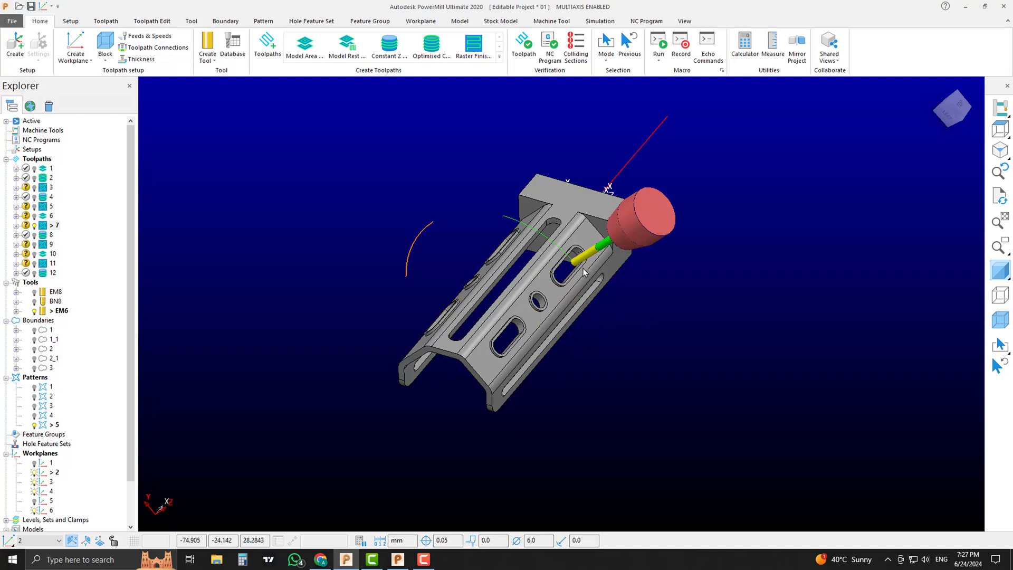
- Activate toolpaths 8 to 12 in order and inspect their passes and tool approach from several angles
double_click(46, 235)
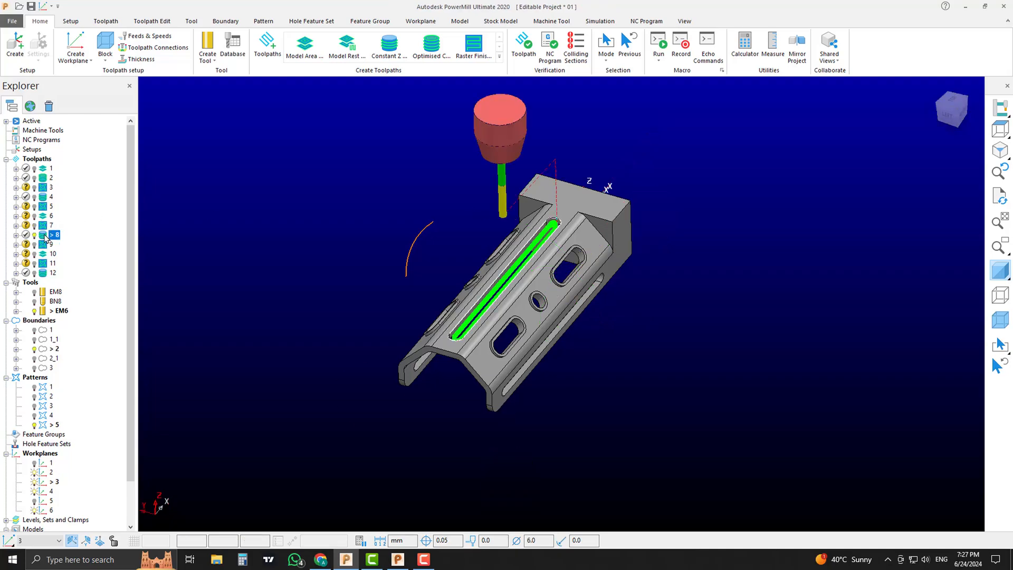
double_click(45, 245)
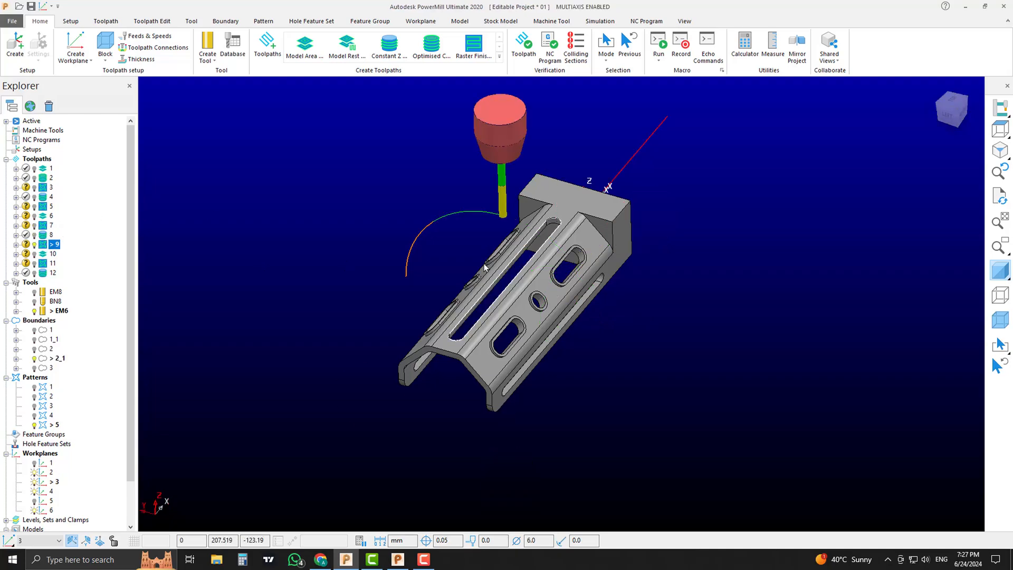
double_click(44, 255)
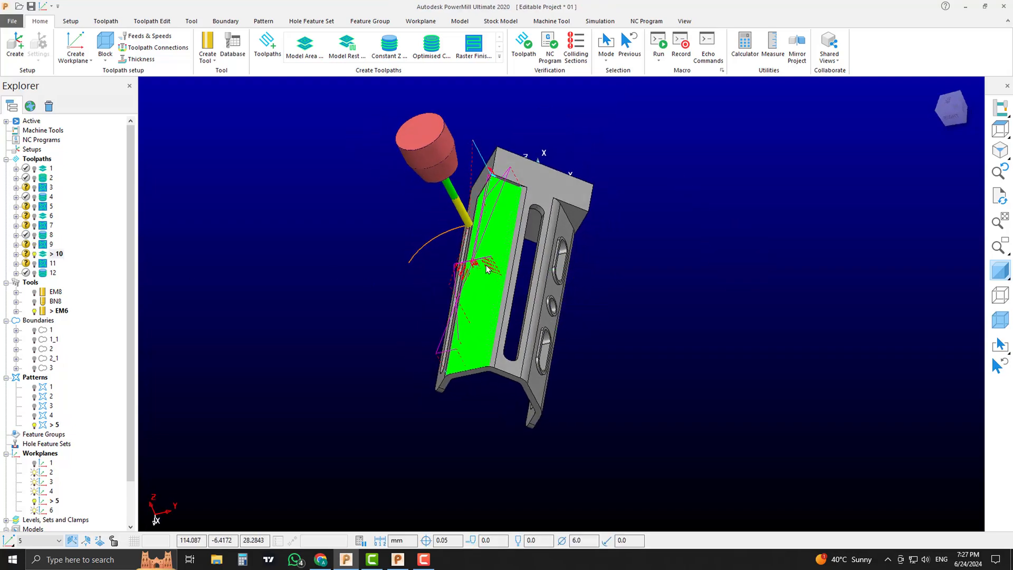
double_click(42, 263)
middle_drag(529, 289, 562, 283)
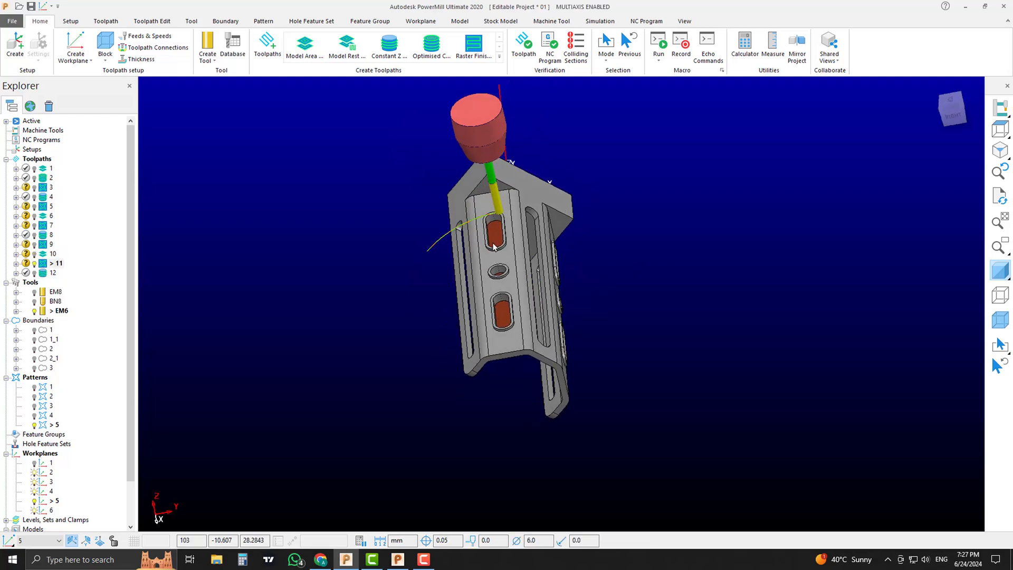
double_click(42, 274)
middle_drag(477, 277, 492, 266)
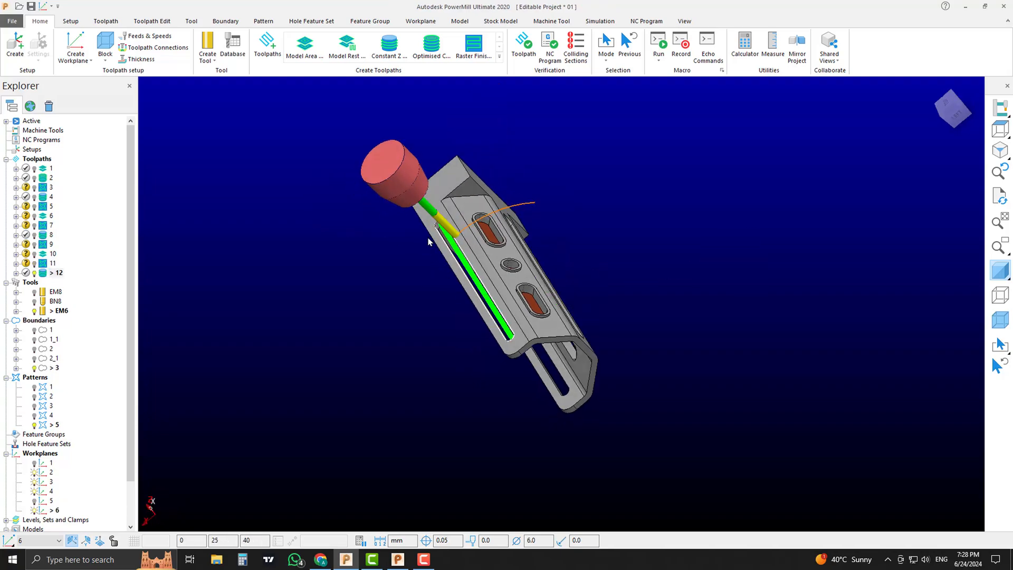
middle_drag(468, 350, 279, 206)
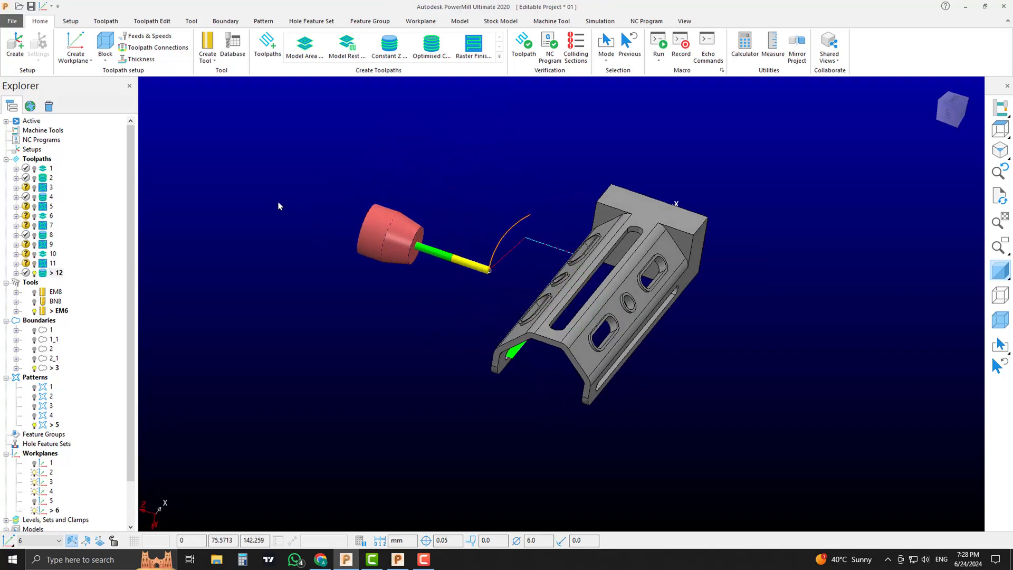
- Reactivate toolpath 1 and show the part in its isometric view
click(999, 151)
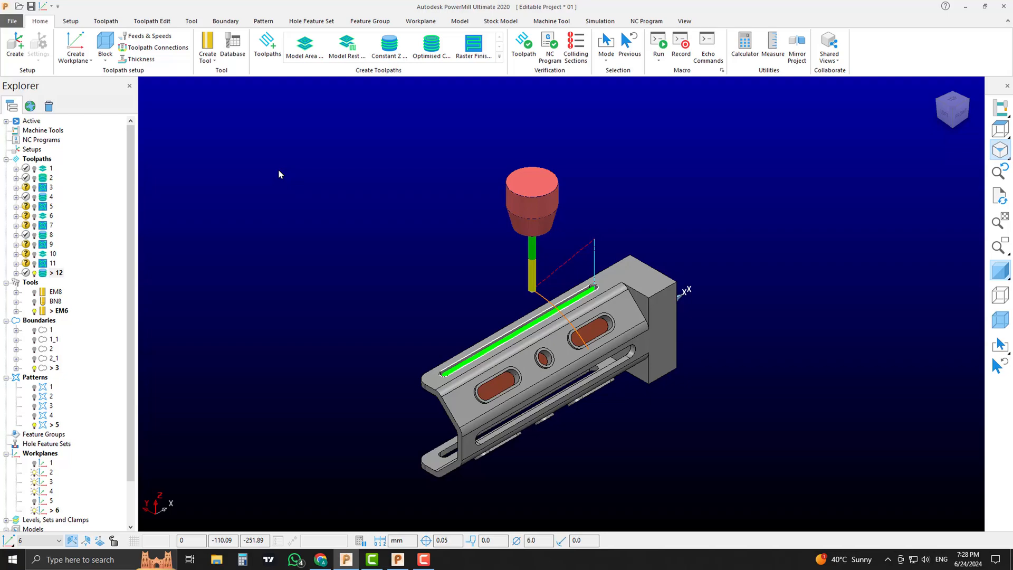
double_click(47, 168)
click(999, 150)
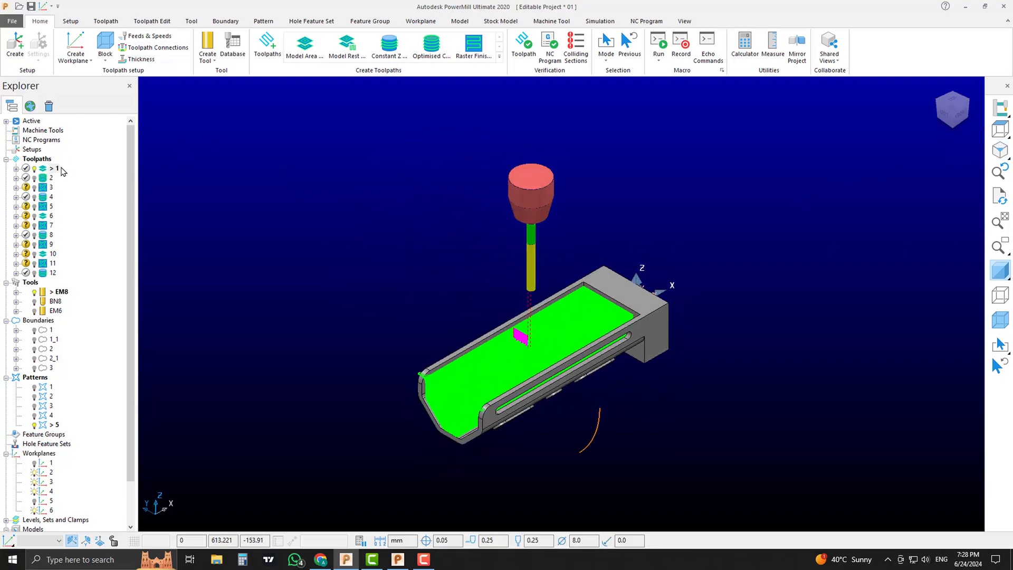
- Create an NC program that uses the Fanuc 4 Axis machine option file
right_click(43, 141)
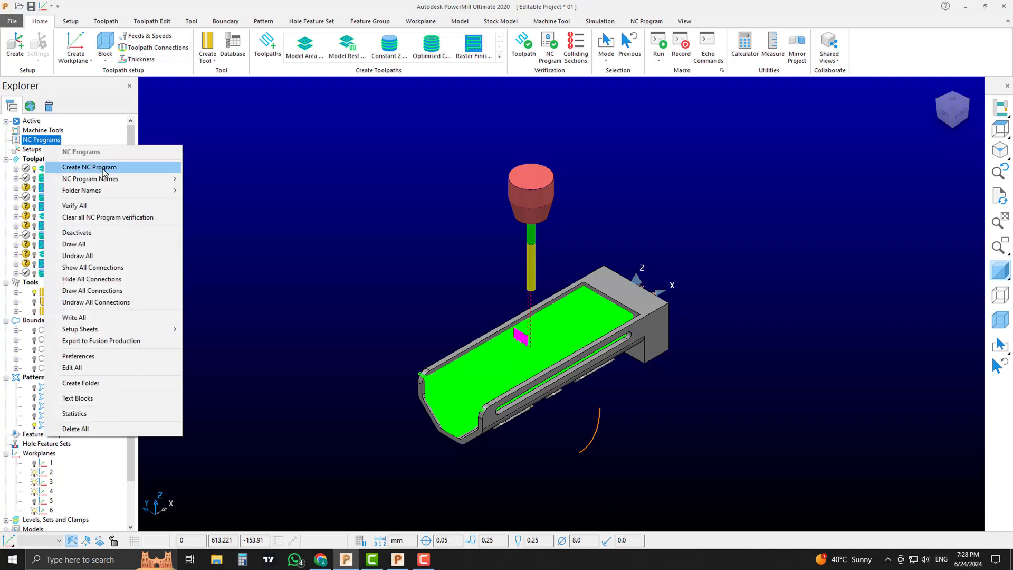
click(103, 168)
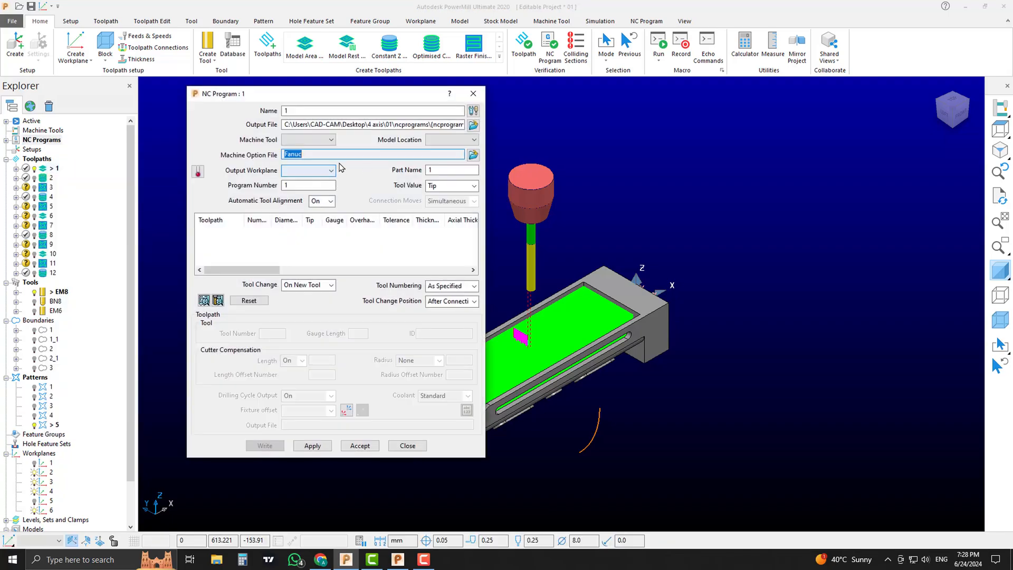
click(473, 156)
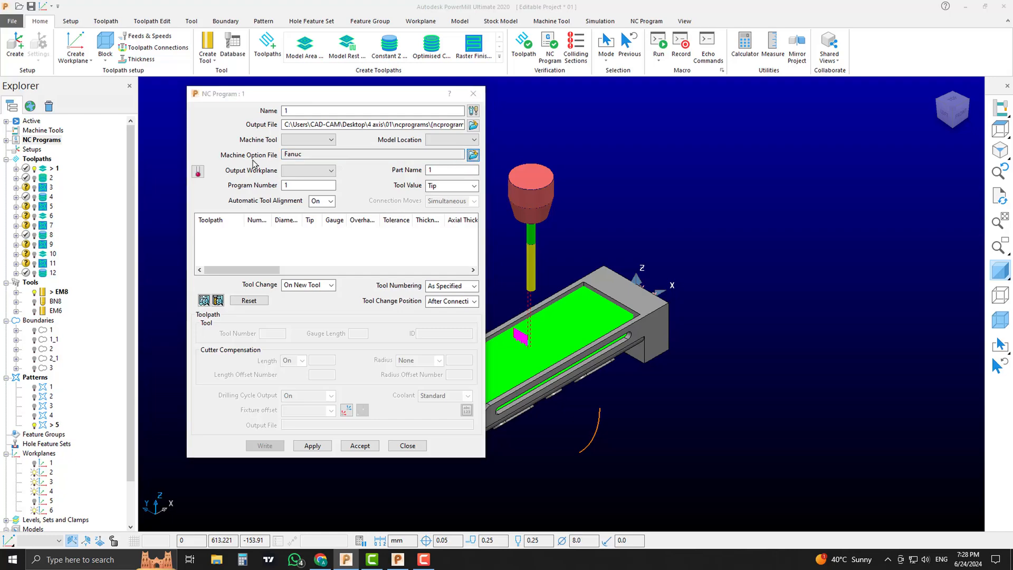
click(152, 126)
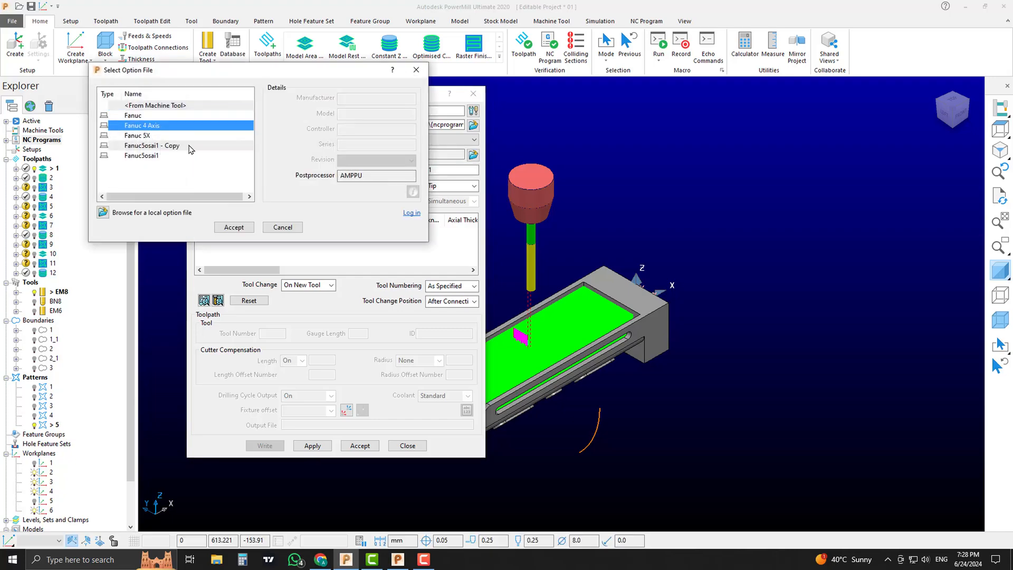
click(233, 227)
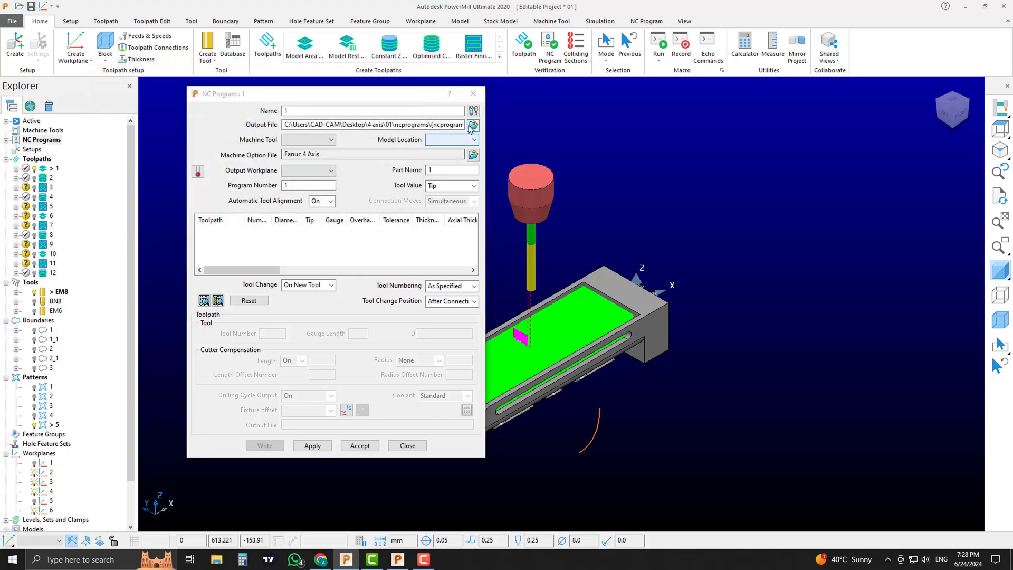
click(363, 448)
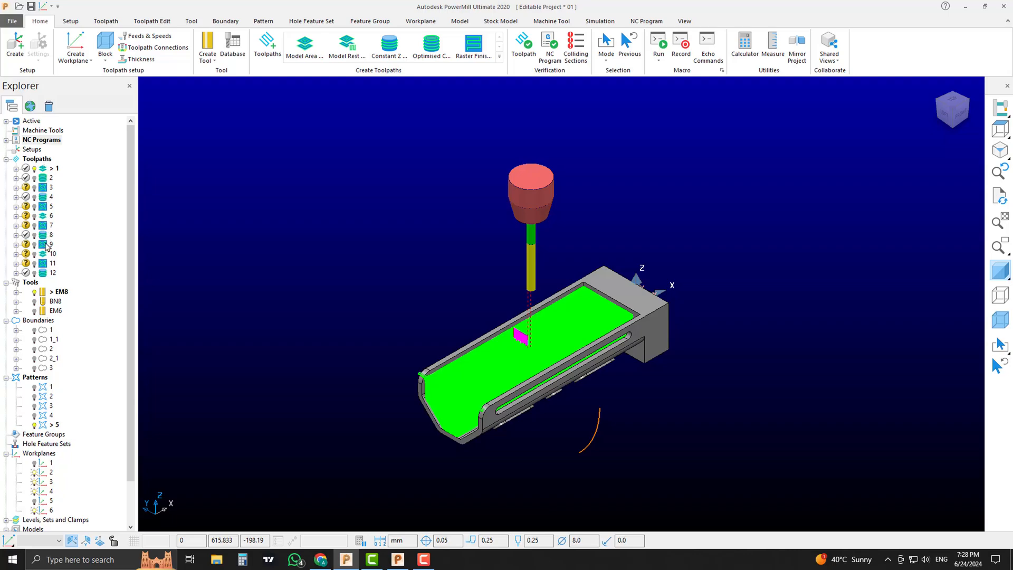
- Add all the toolpaths to the NC program and check its toolpath list
right_click(44, 160)
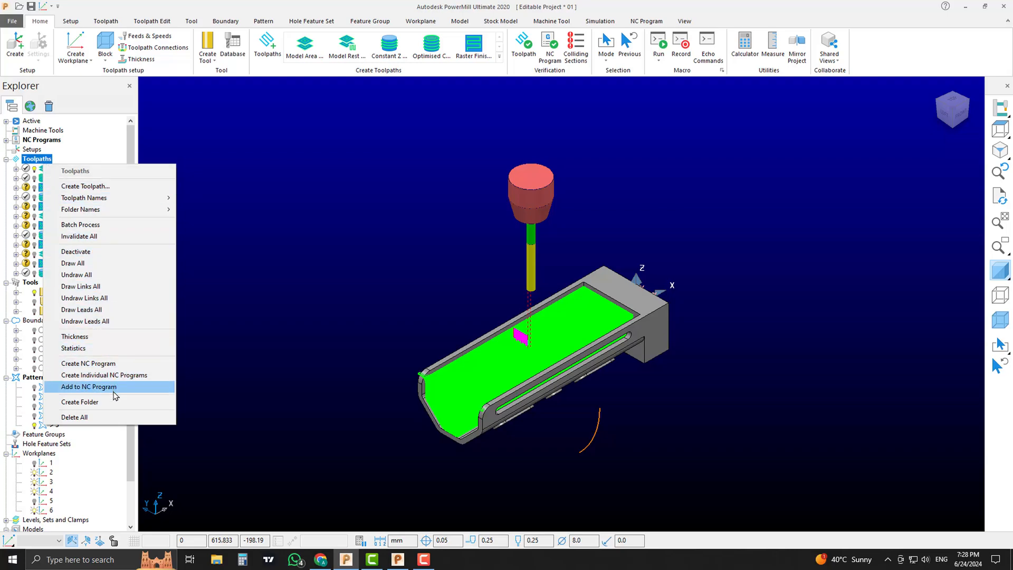
click(79, 386)
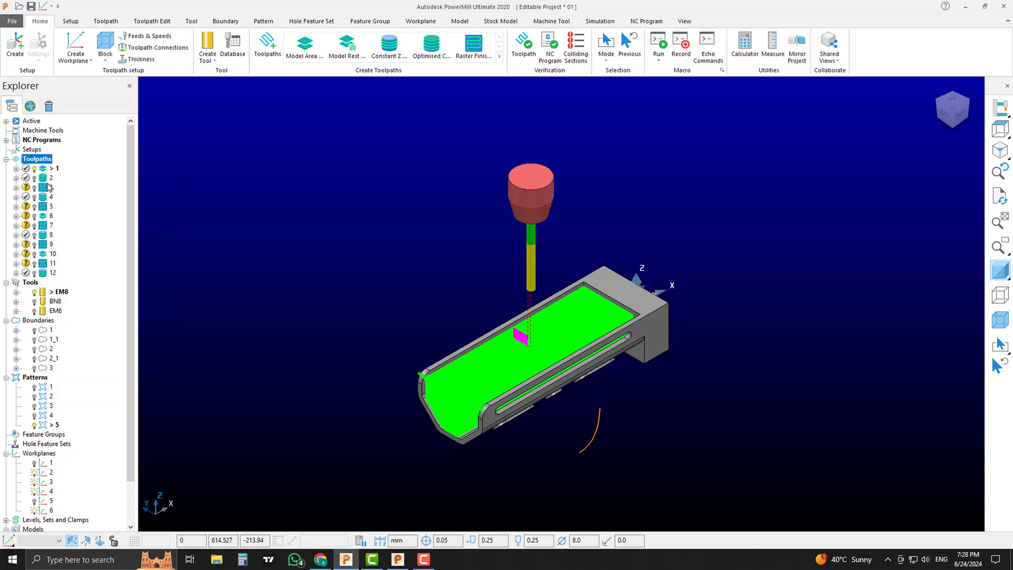
double_click(23, 141)
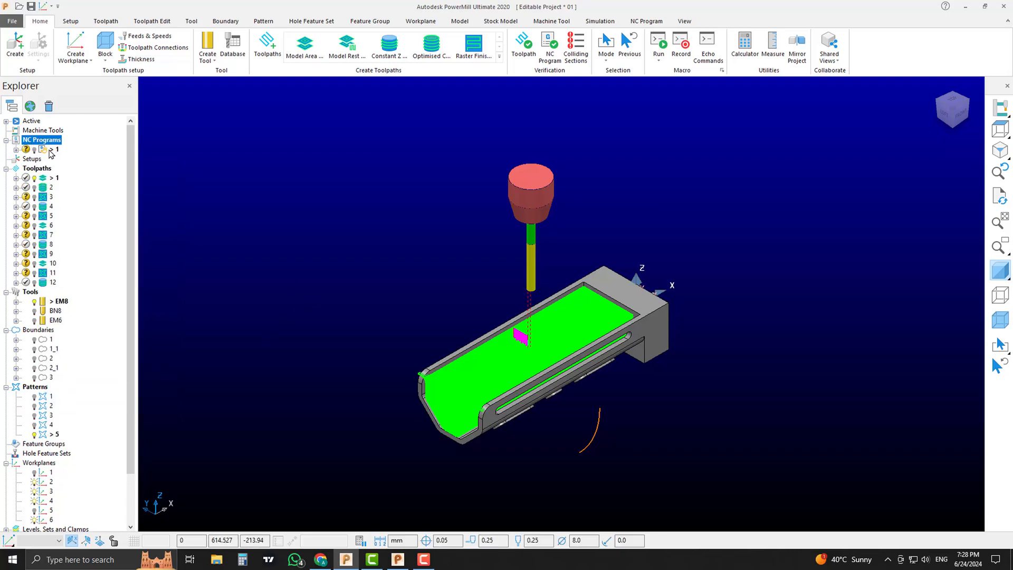
double_click(38, 151)
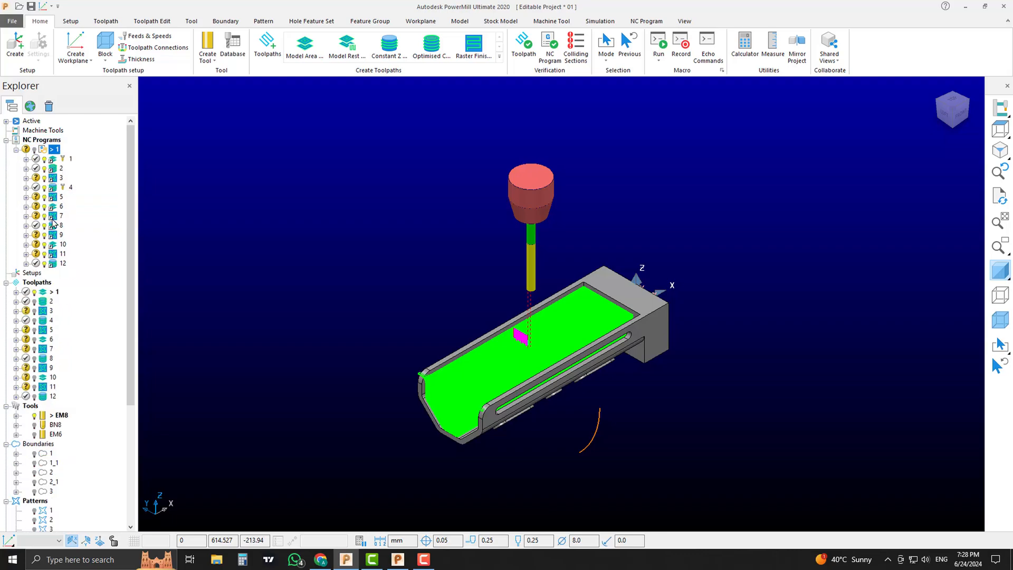
click(16, 150)
- Simulate toolpath 1 at 400x feed rate with the part seen from other angles, pausing playback partway
right_click(47, 150)
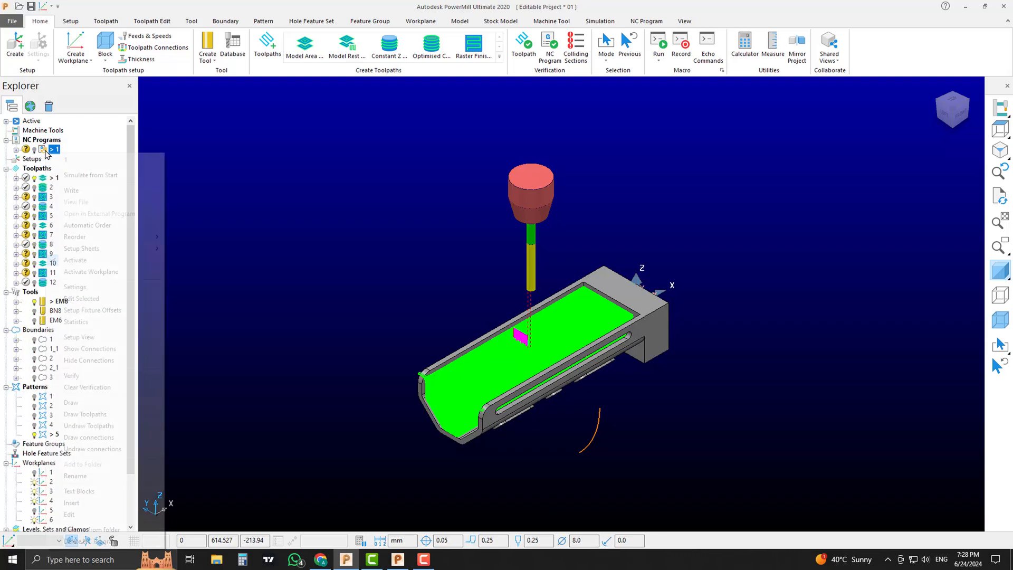
click(79, 160)
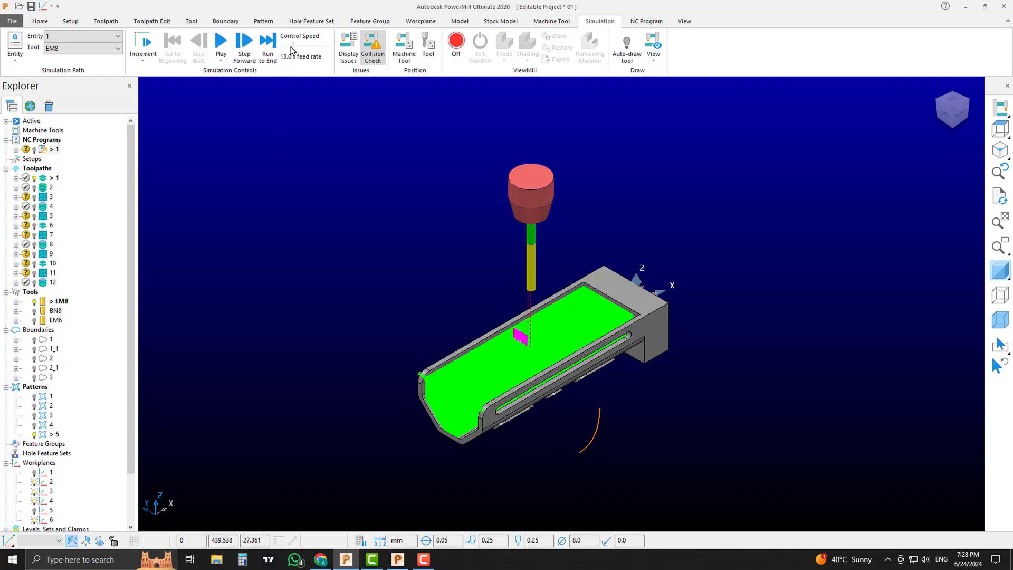
click(221, 42)
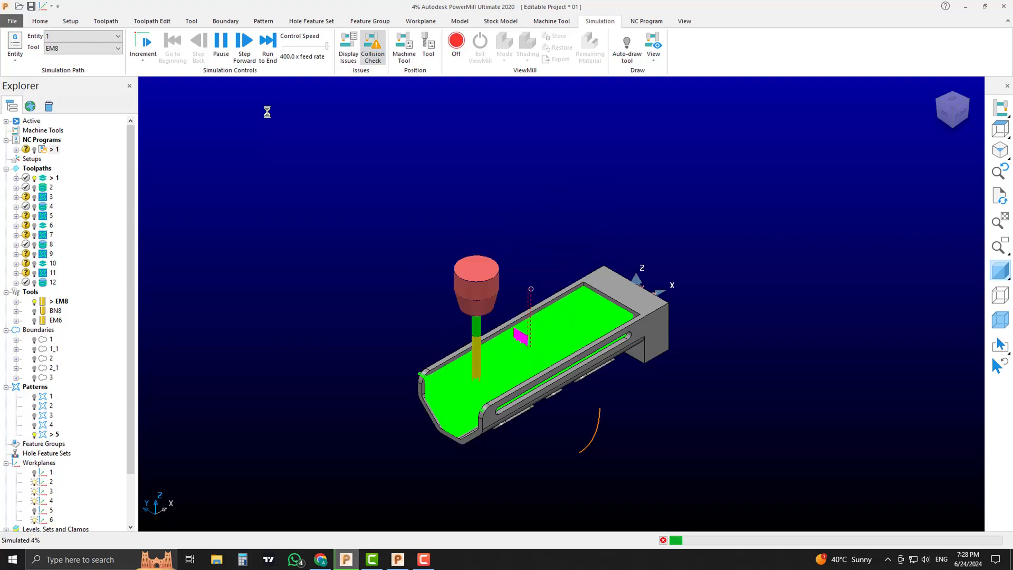
middle_drag(604, 367, 752, 322)
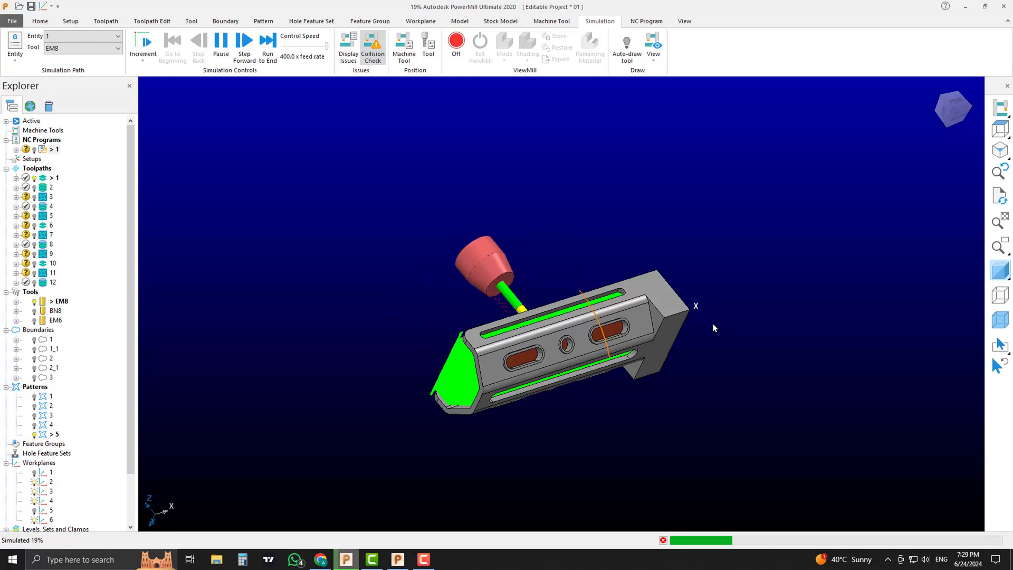
click(221, 45)
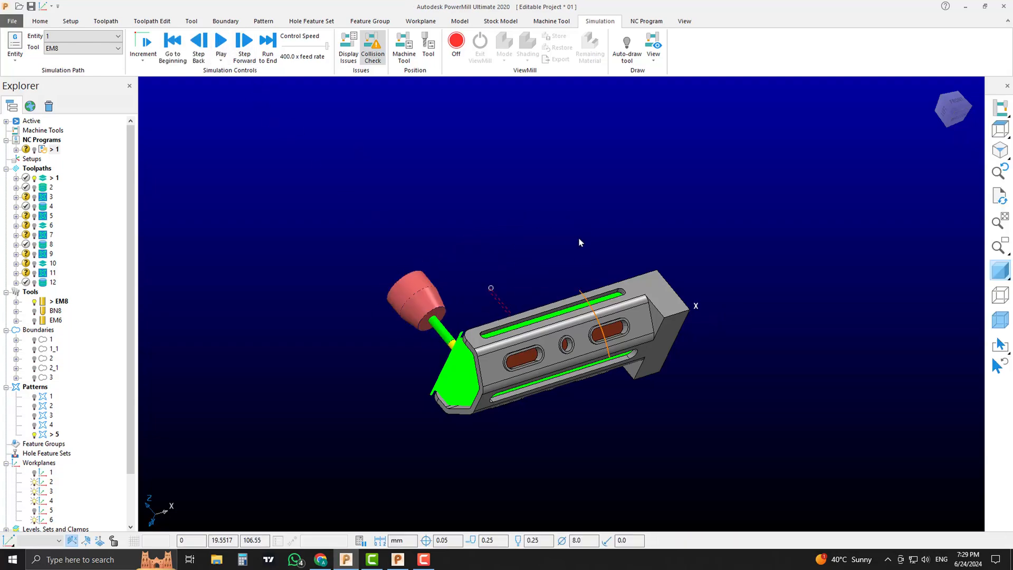
middle_drag(580, 242, 518, 225)
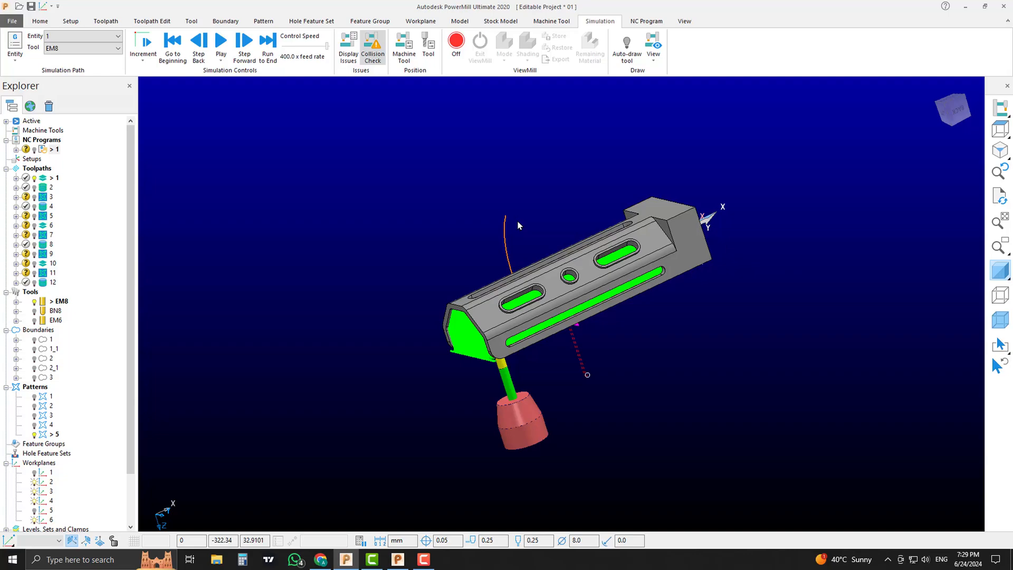